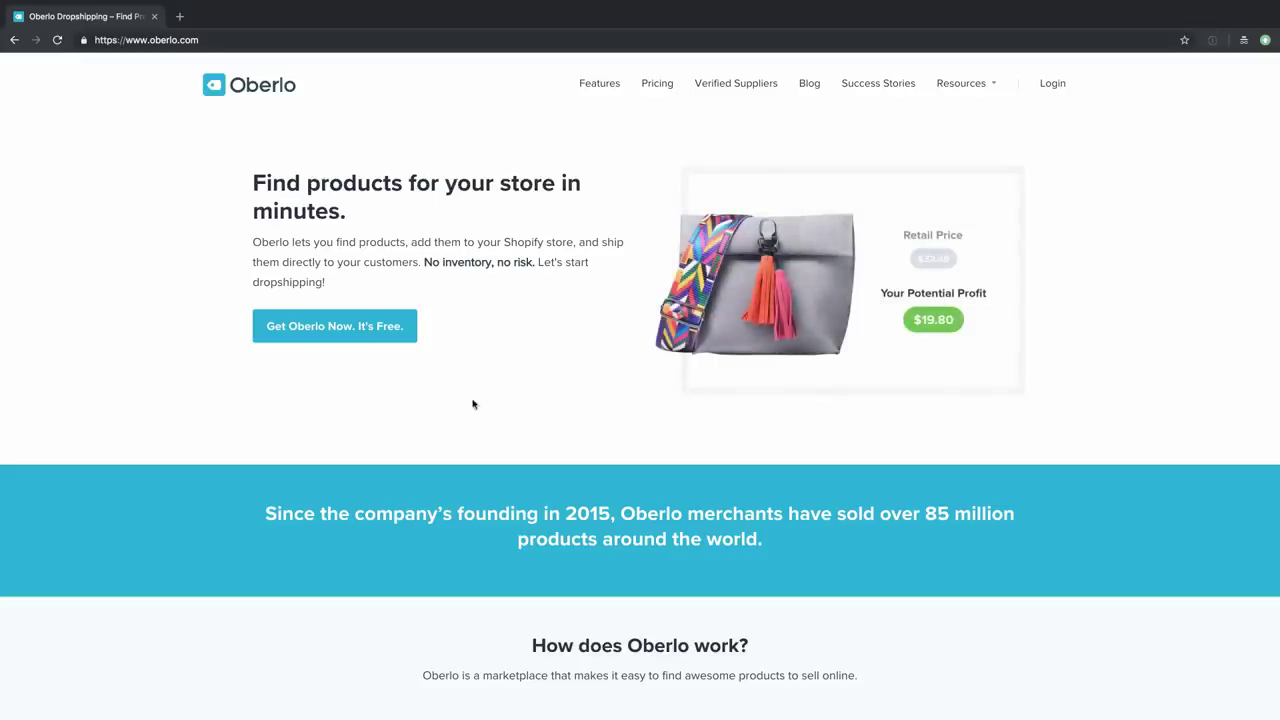
Sign up for a free Oberlo account using the autofilled e-mail and password
left_click(373, 342)
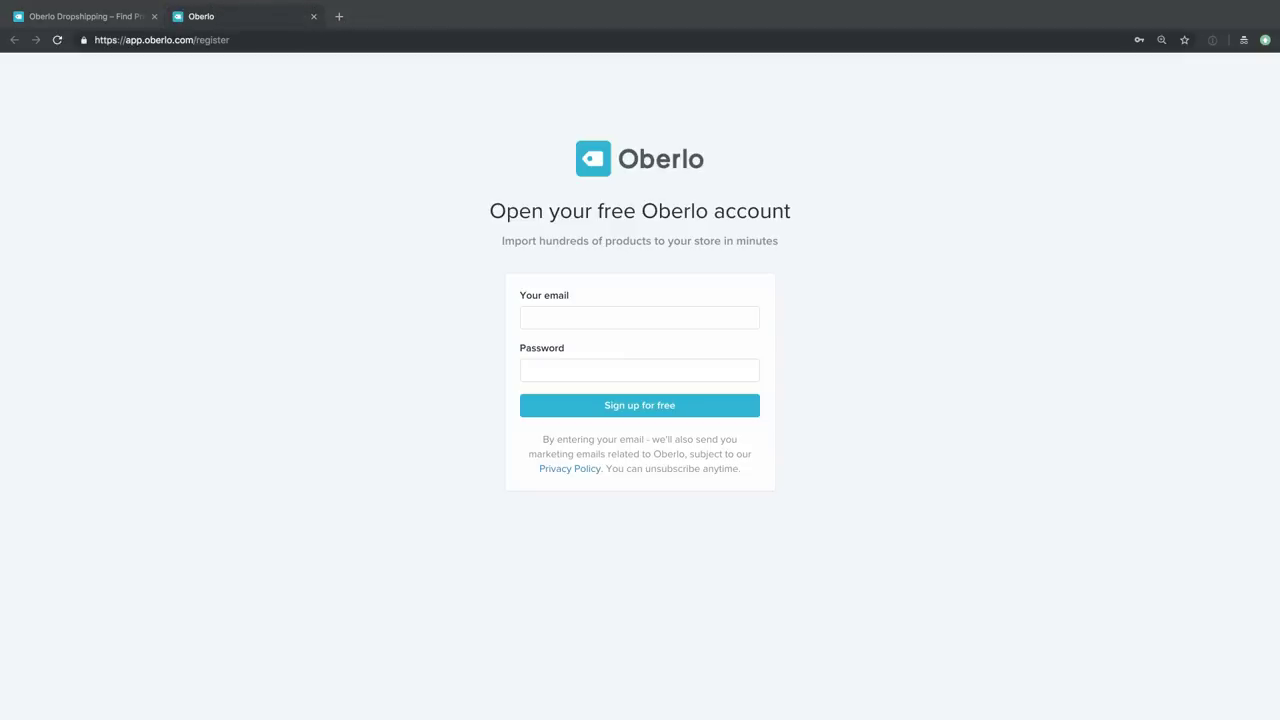
key("Return")
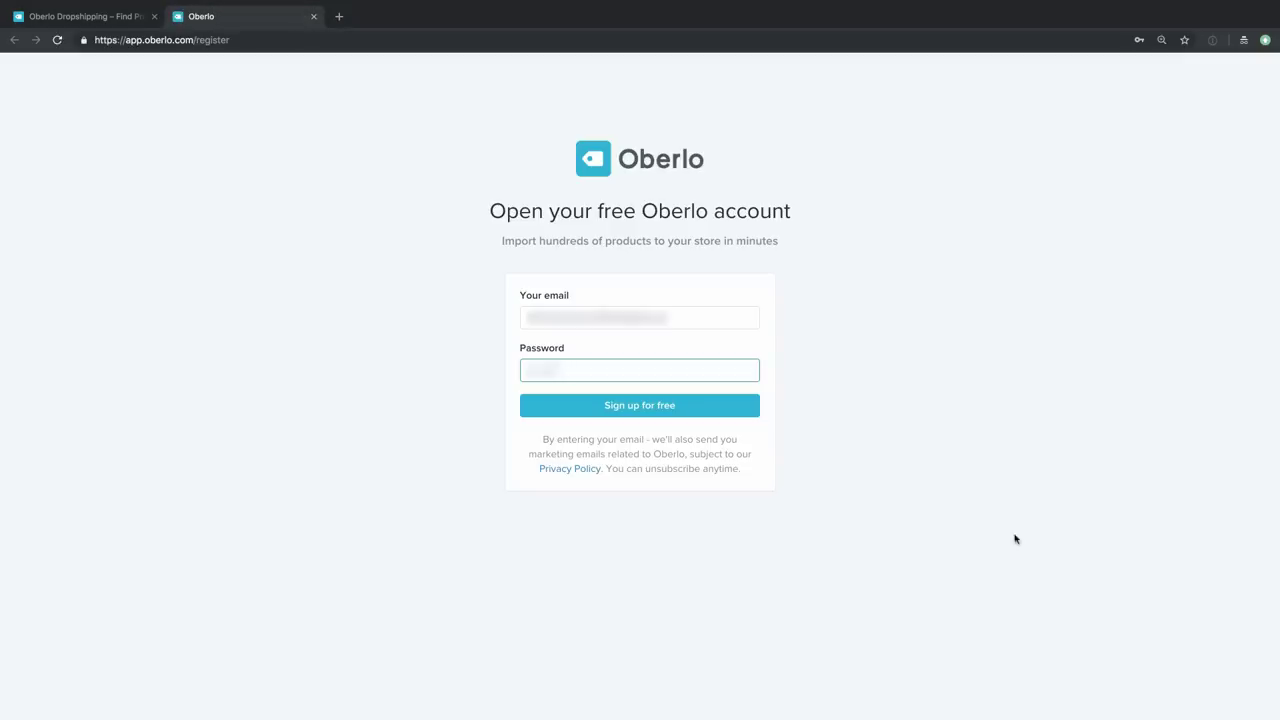
left_click(693, 410)
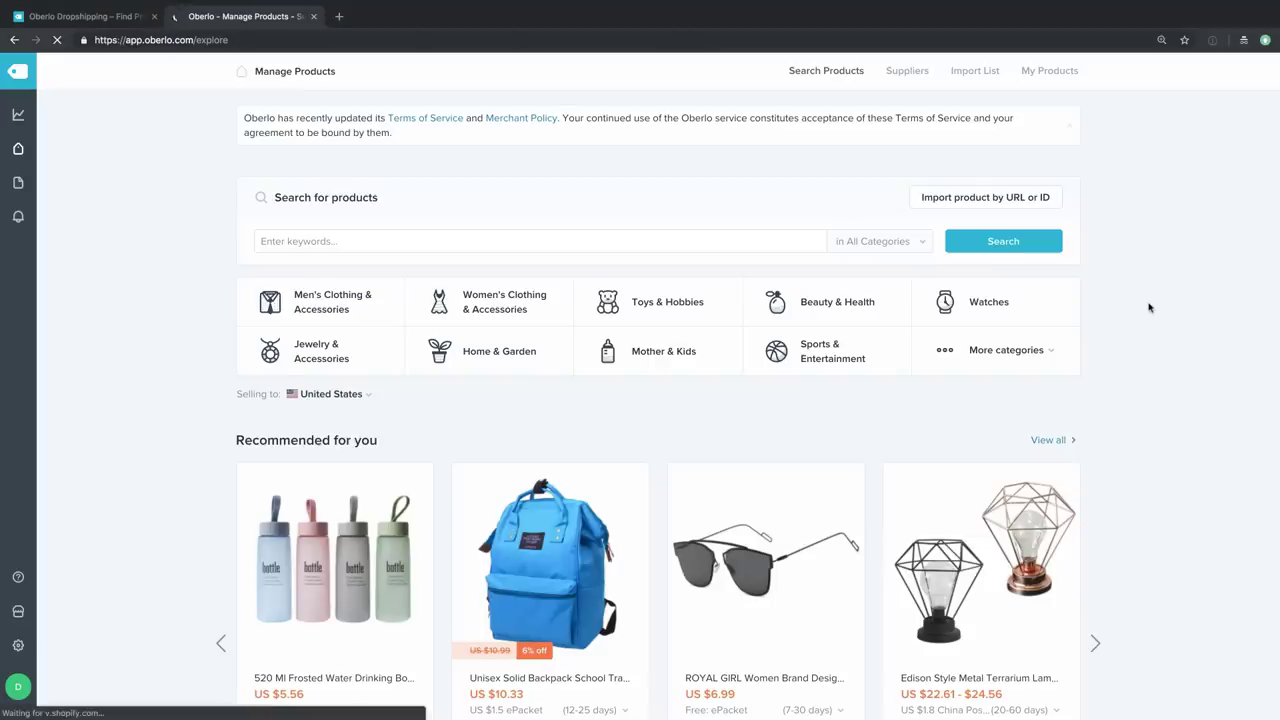
scroll(1149, 307, "down", 3)
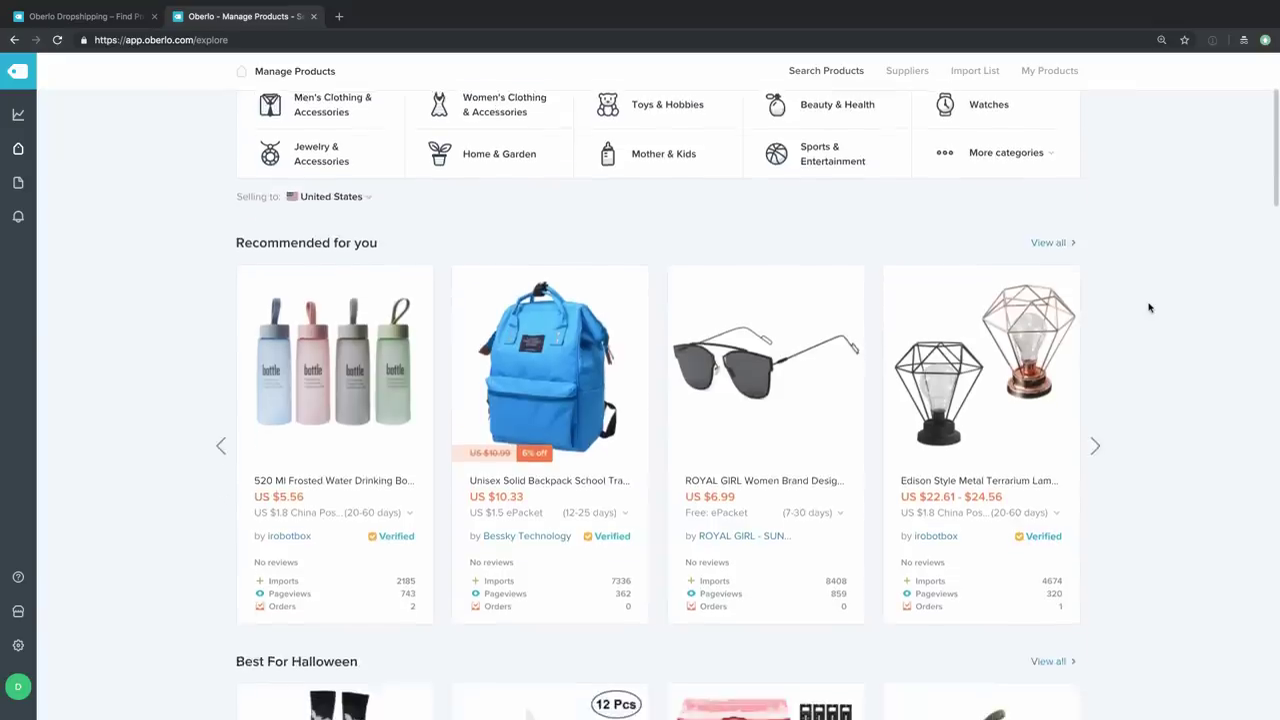
scroll(1149, 307, "down", 5)
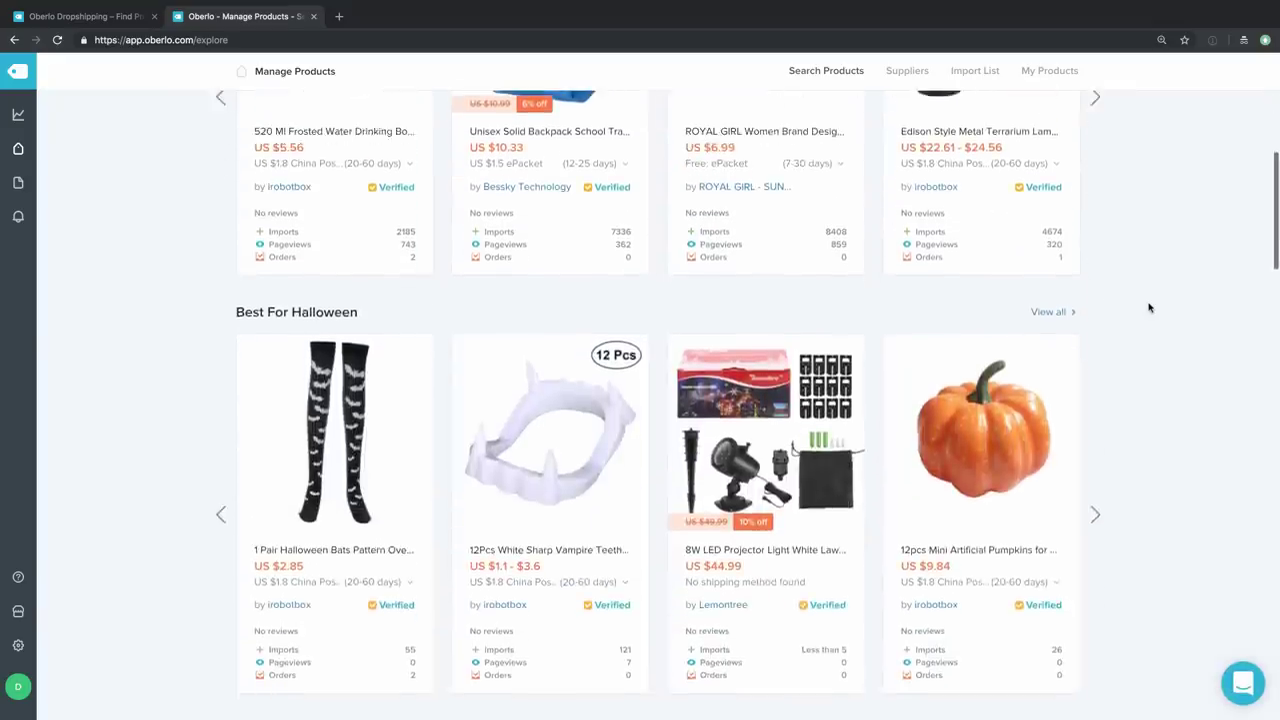
scroll(1149, 307, "down", 5)
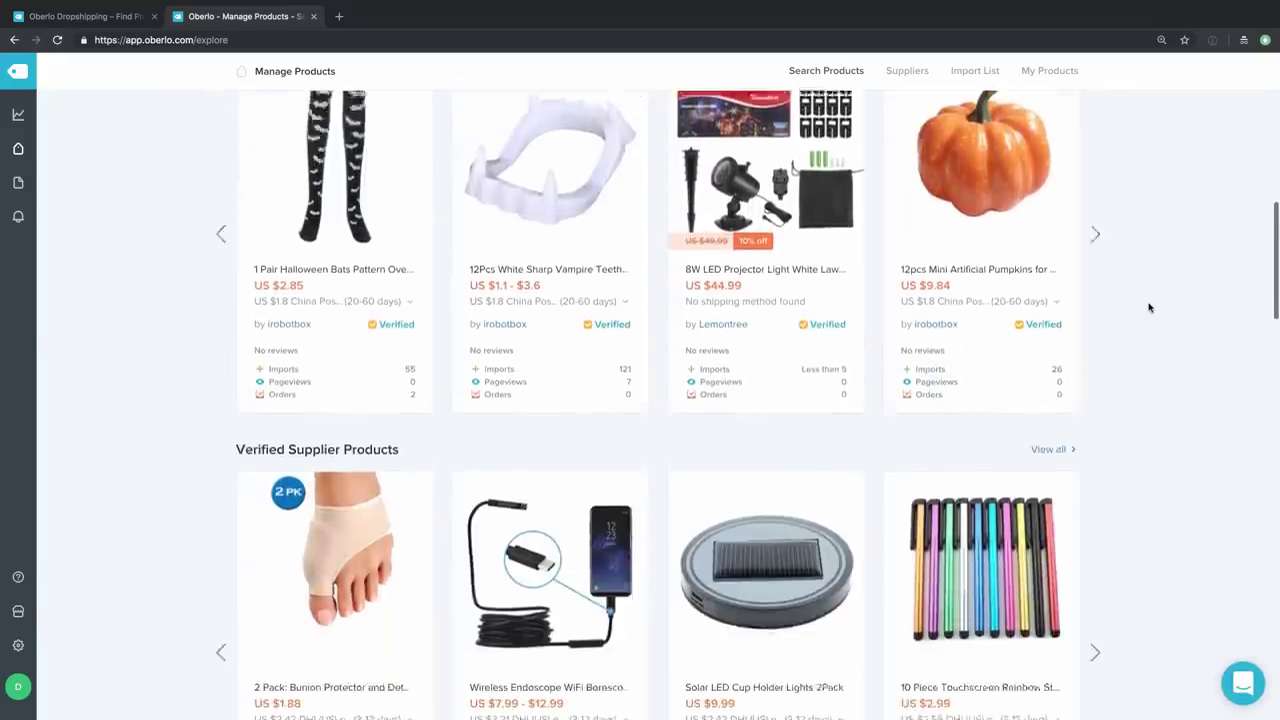
scroll(1149, 307, "down", 3)
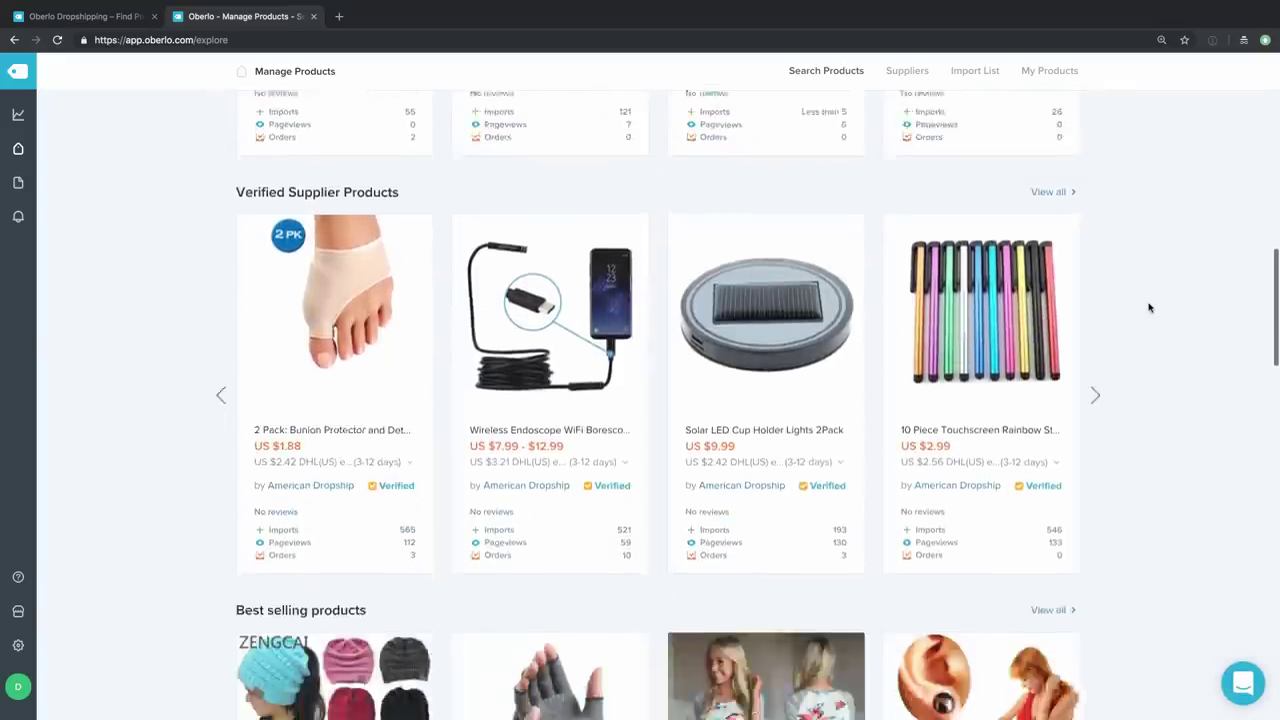
scroll(1149, 307, "down", 5)
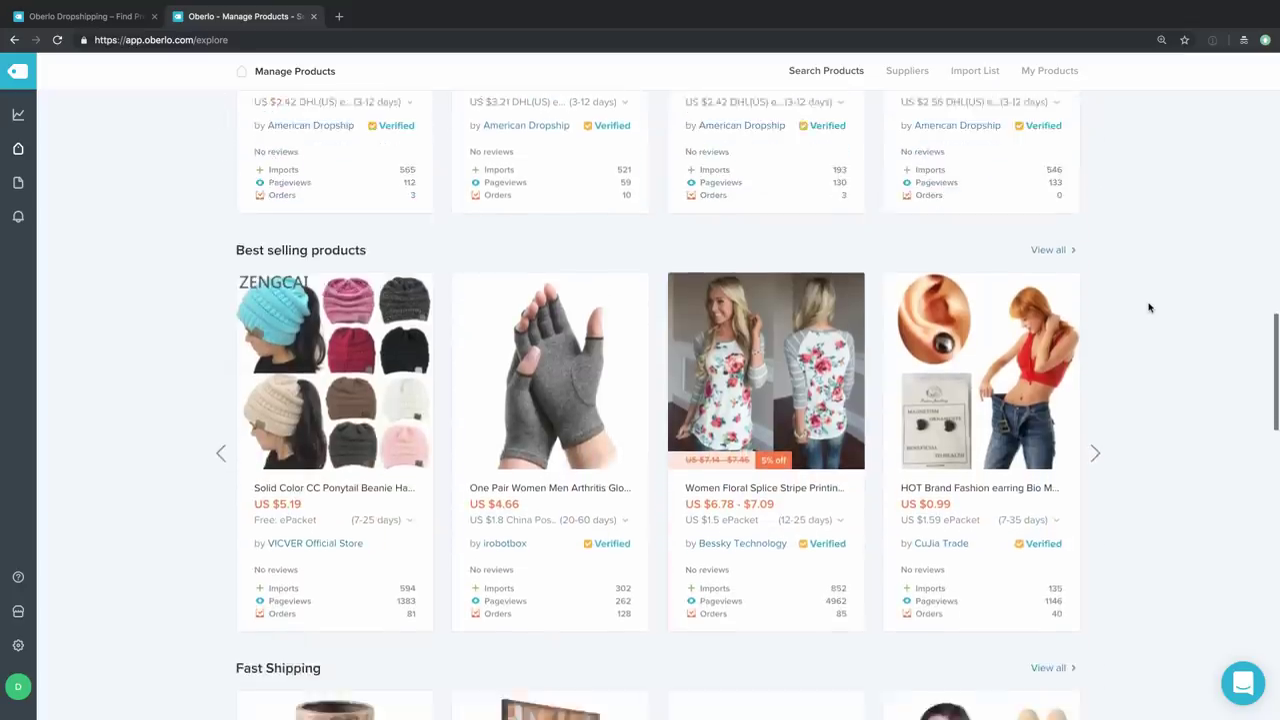
scroll(1149, 307, "down", 5)
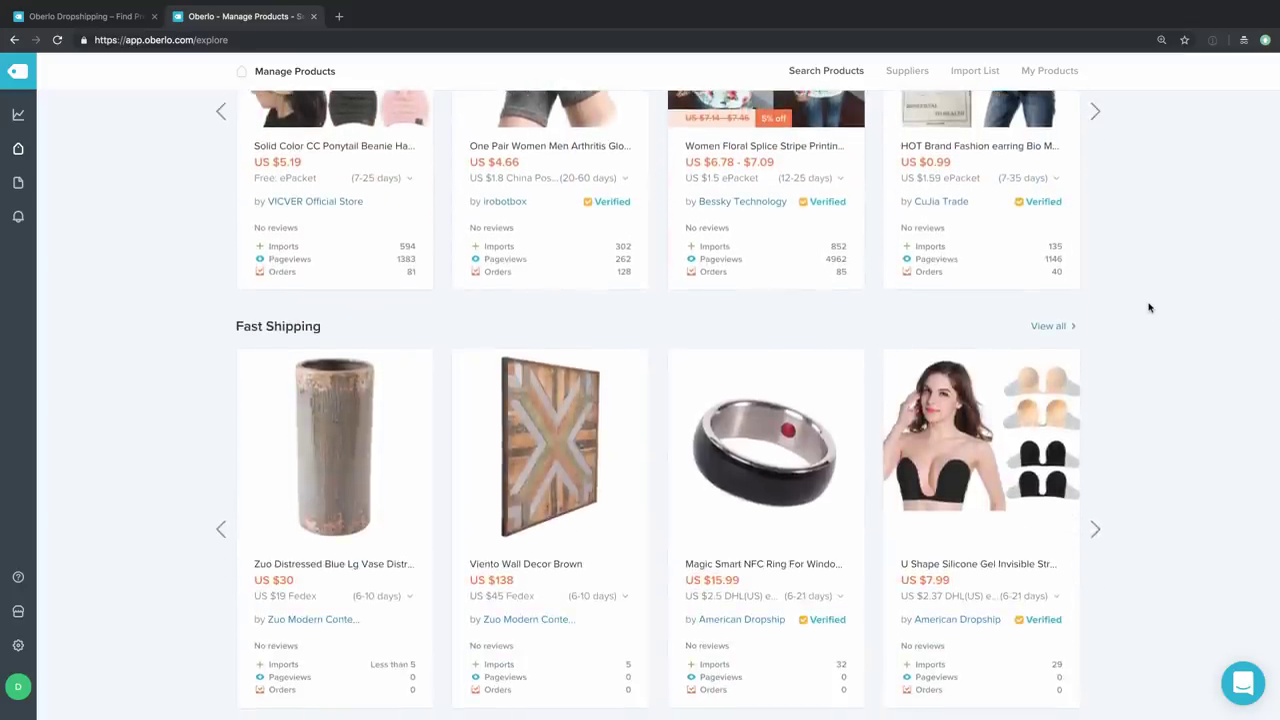
scroll(1149, 307, "up", 10)
scroll(1149, 307, "up", 10)
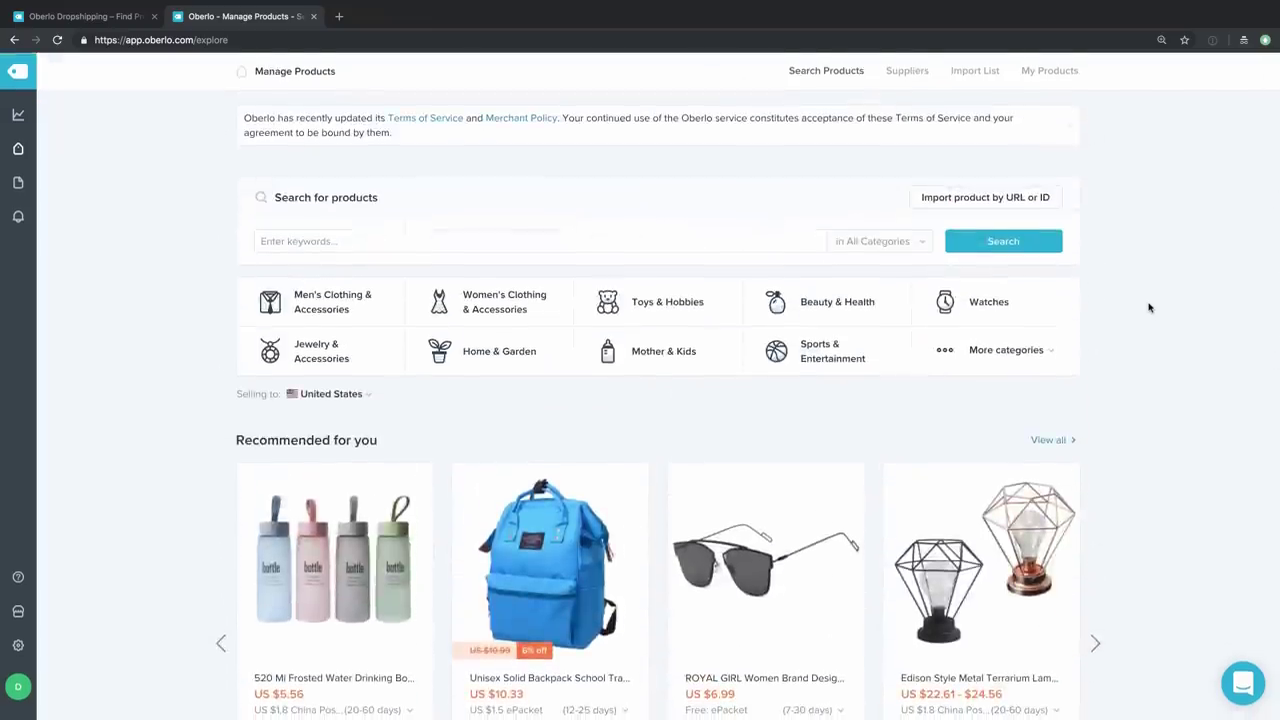
left_click(612, 243)
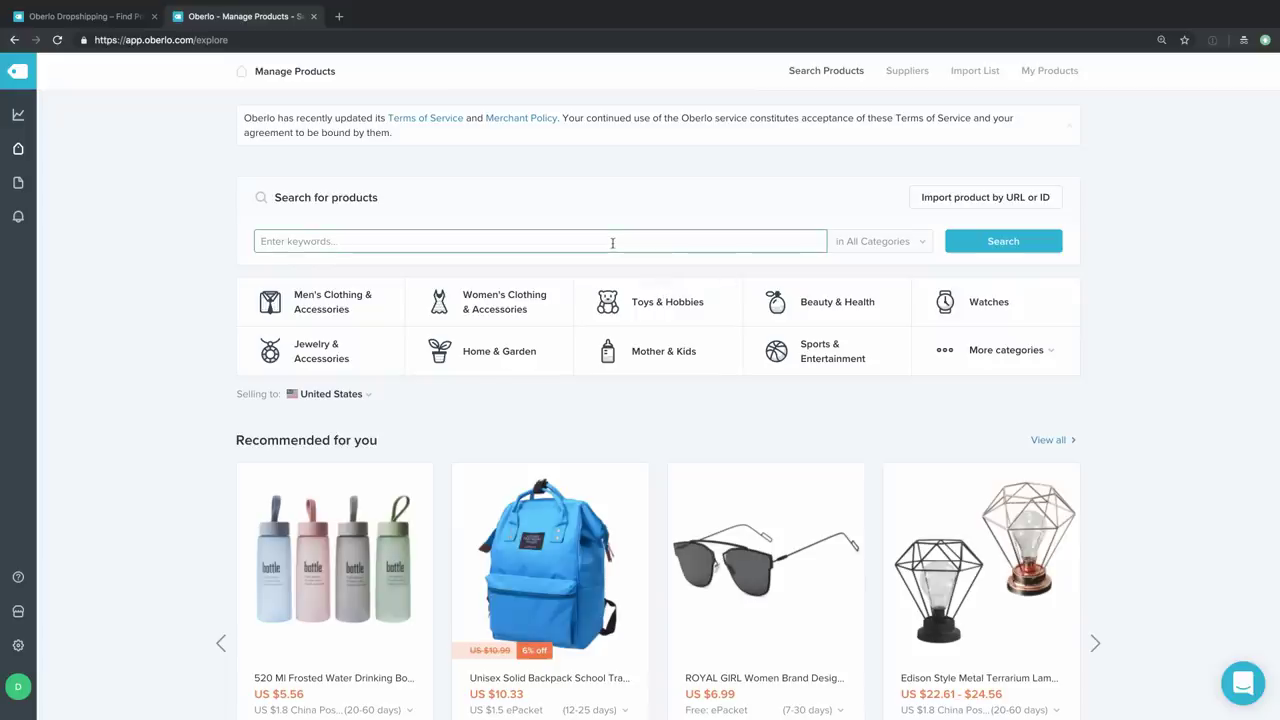
Search the catalogue for 'leggings' and scroll through the 115,368 results
type("le")
key("Return")
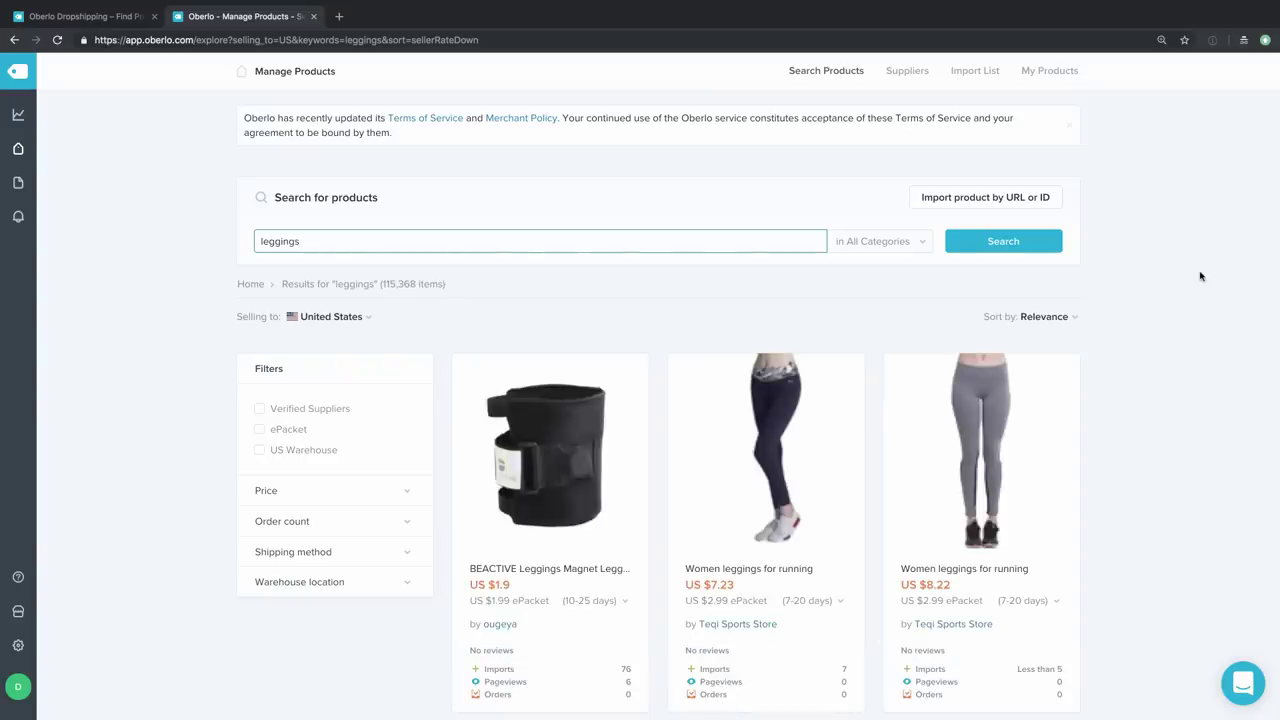
scroll(1200, 276, "down", 5)
scroll(1200, 276, "down", 5)
scroll(1200, 276, "down", 1)
scroll(1200, 276, "down", 2)
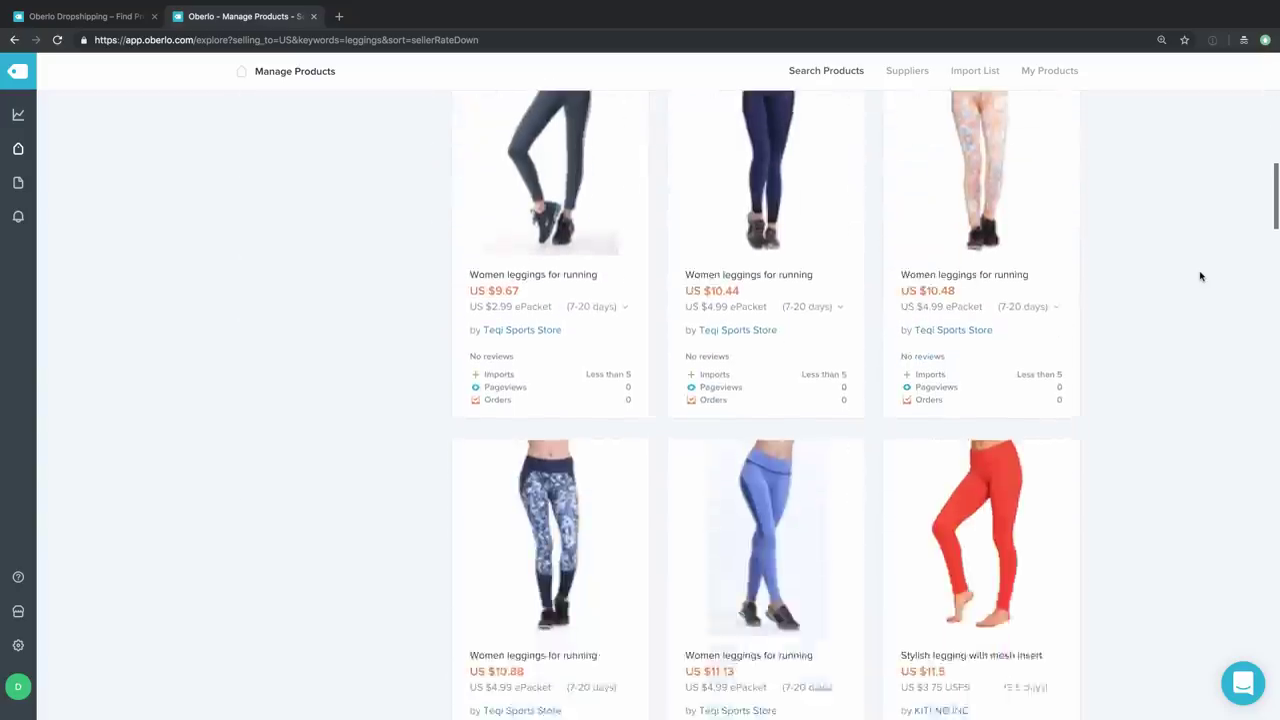
scroll(1200, 276, "up", 4)
scroll(1200, 276, "up", 7)
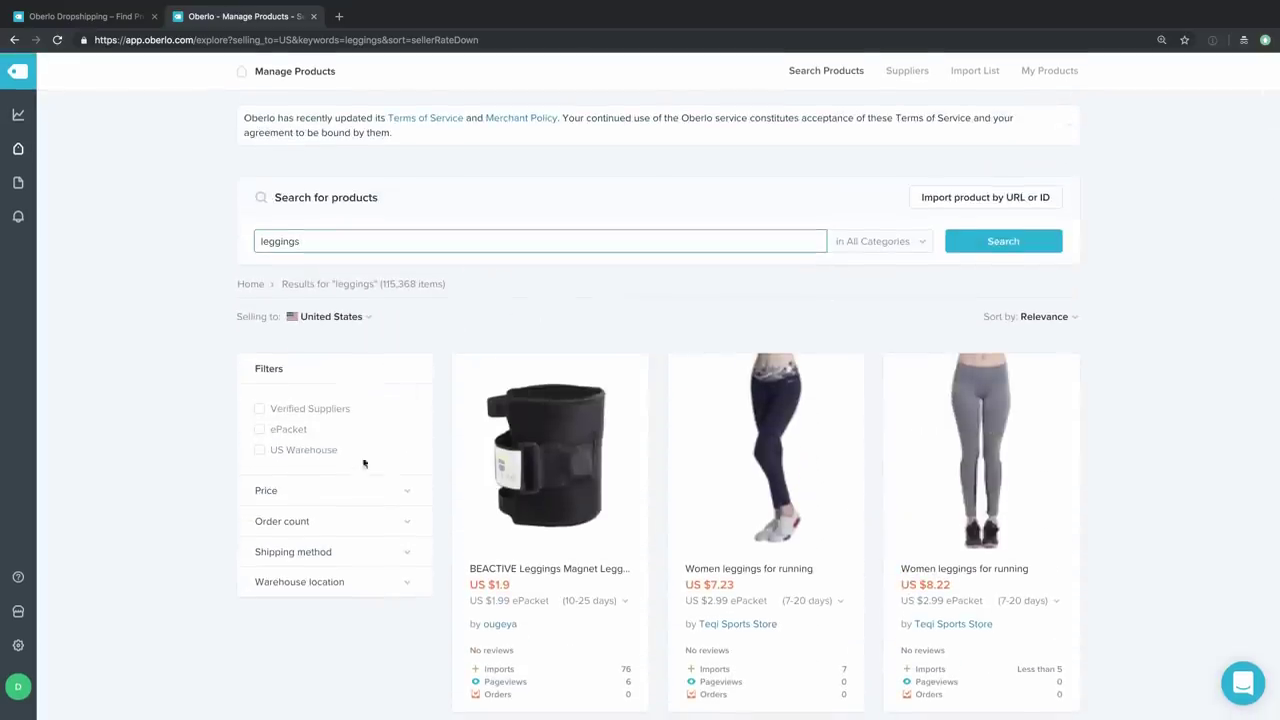
Filter the leggings results to prices under $10
left_click(347, 497)
scroll(346, 494, "down", 2)
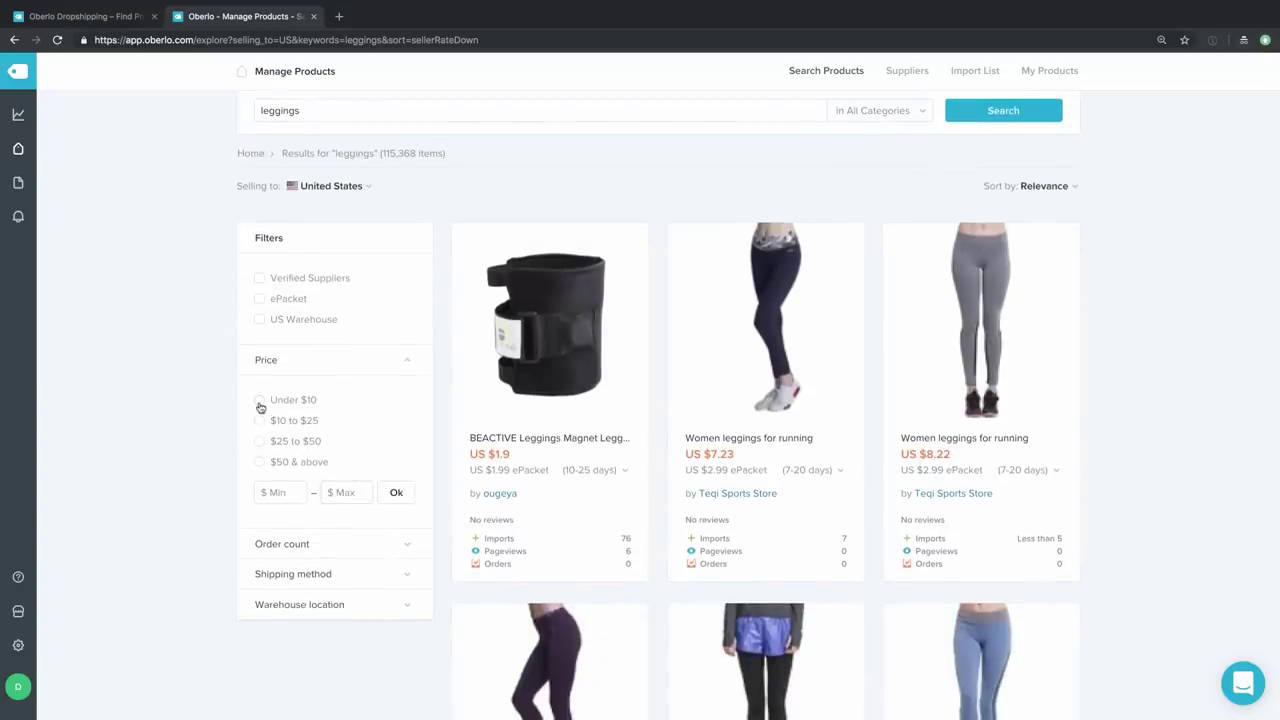
left_click(259, 401)
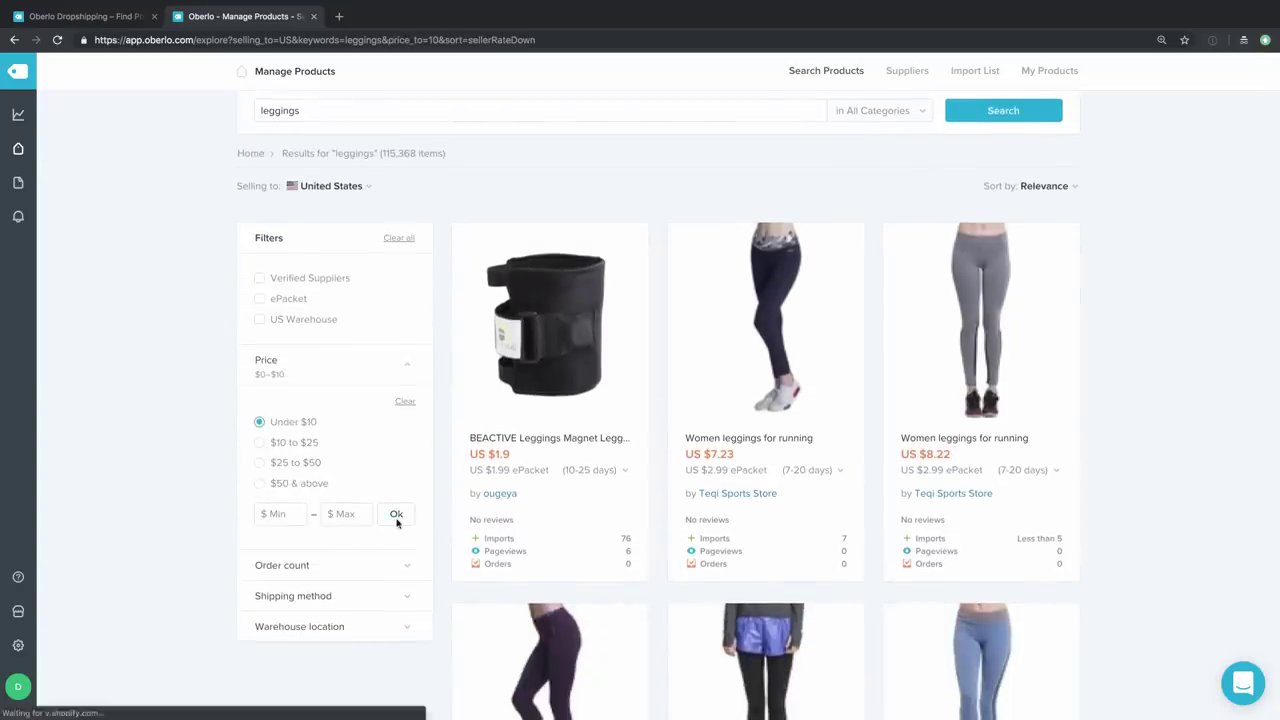
left_click(396, 514)
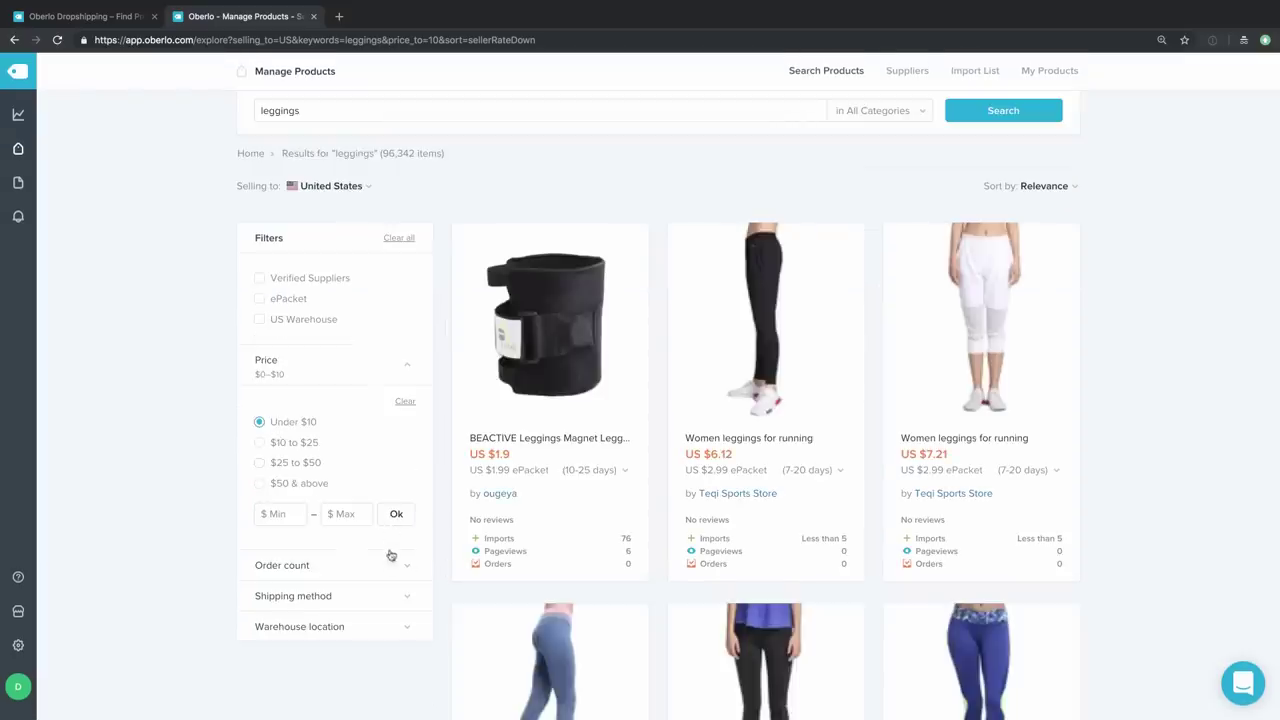
Restrict the results to products shipped by ePacket
left_click(384, 595)
scroll(382, 600, "down", 3)
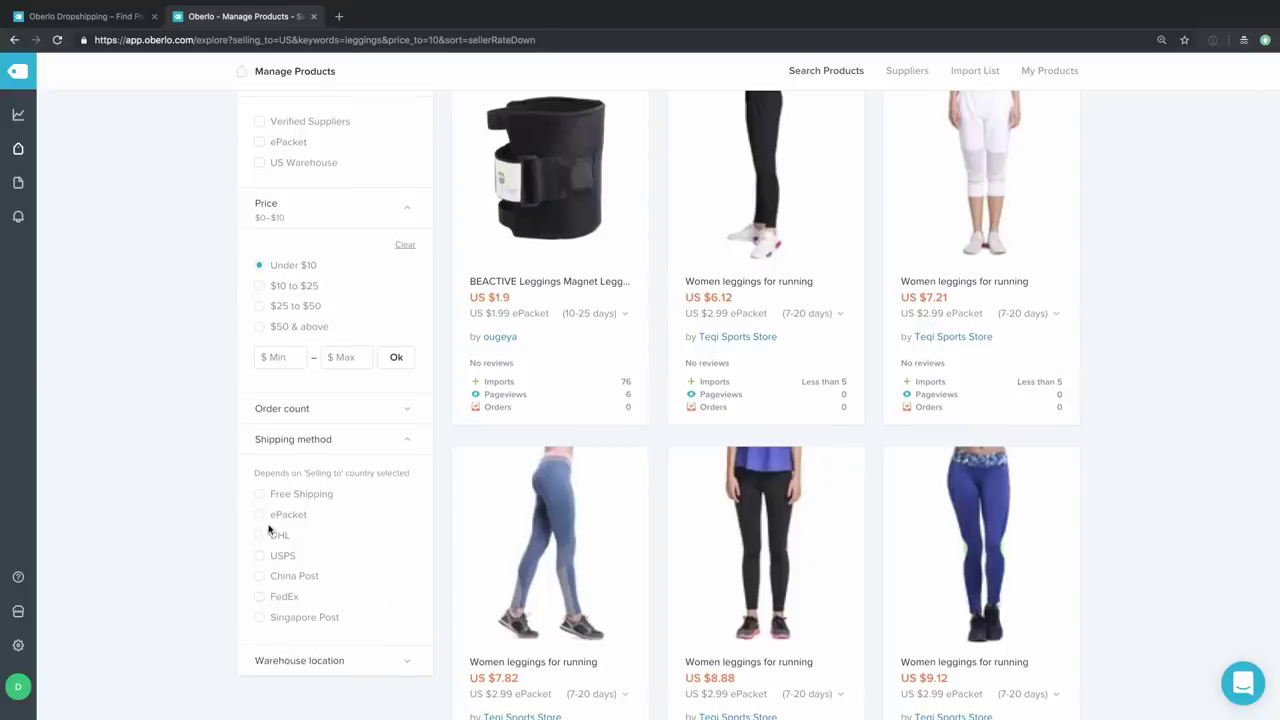
left_click(260, 515)
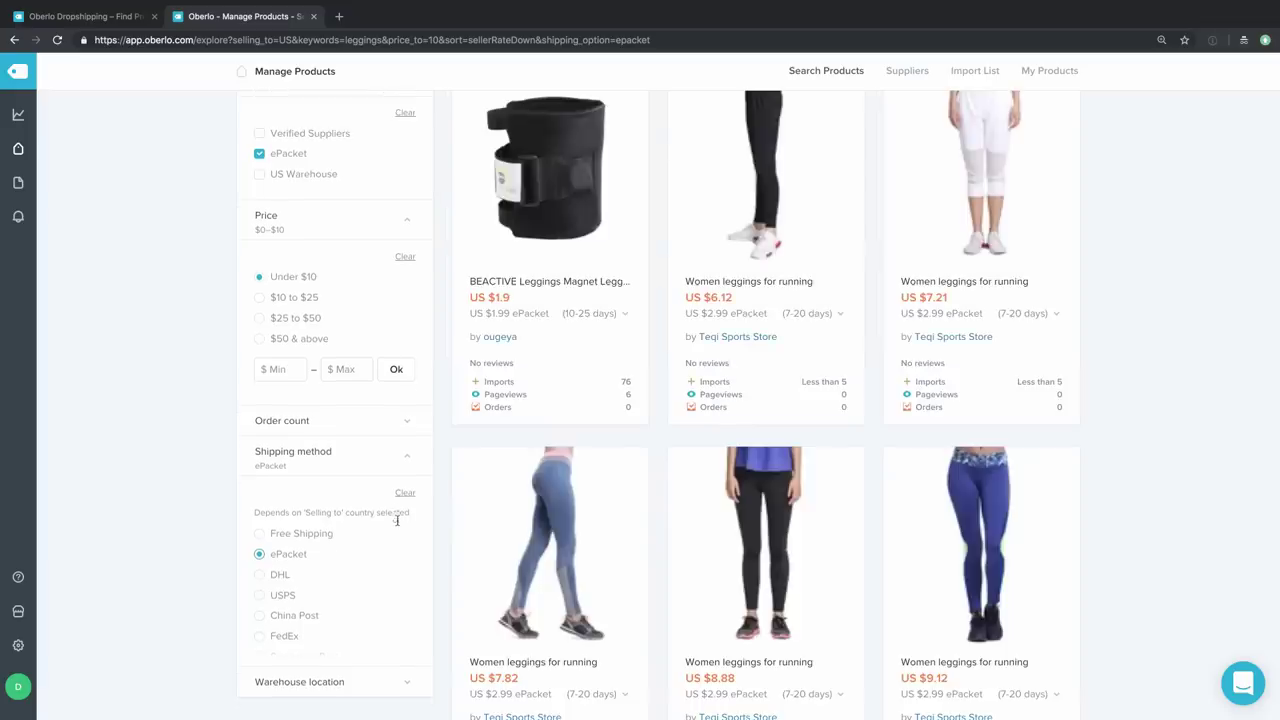
scroll(397, 522, "down", 5)
scroll(397, 524, "down", 2)
Collapse the warehouse location, shipping method and price filter sections
left_click(365, 536)
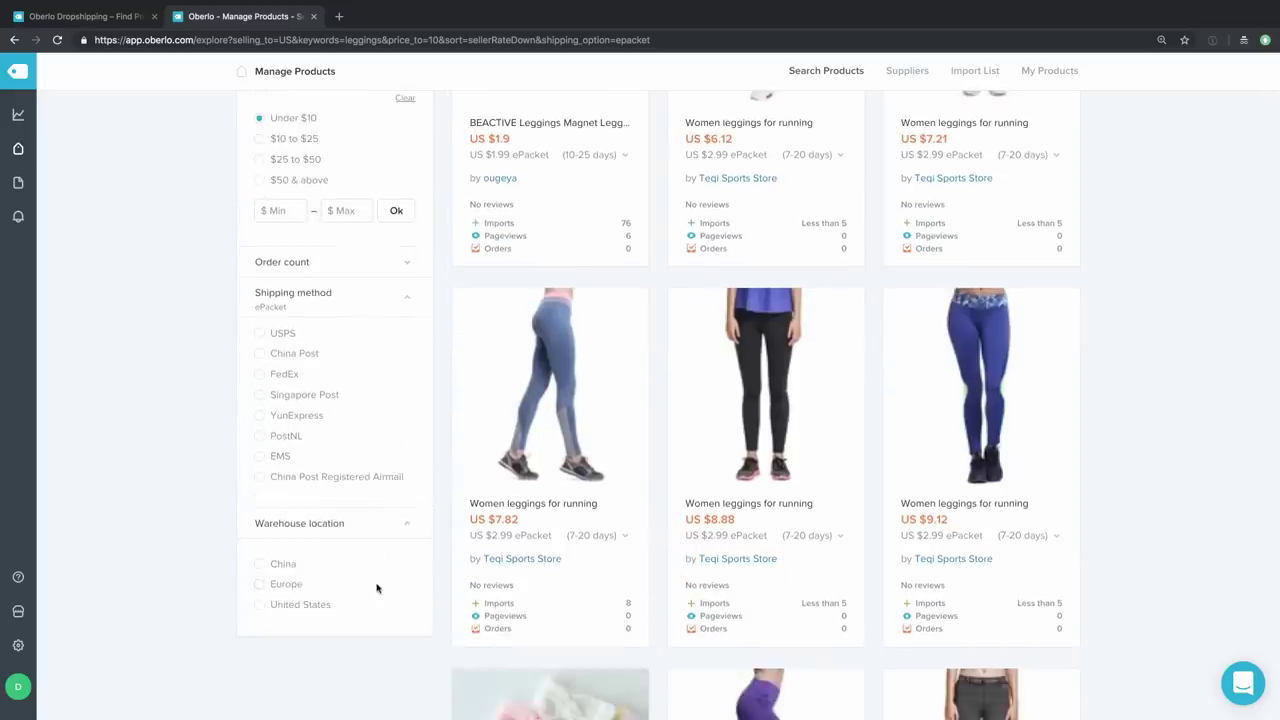
left_click(379, 521)
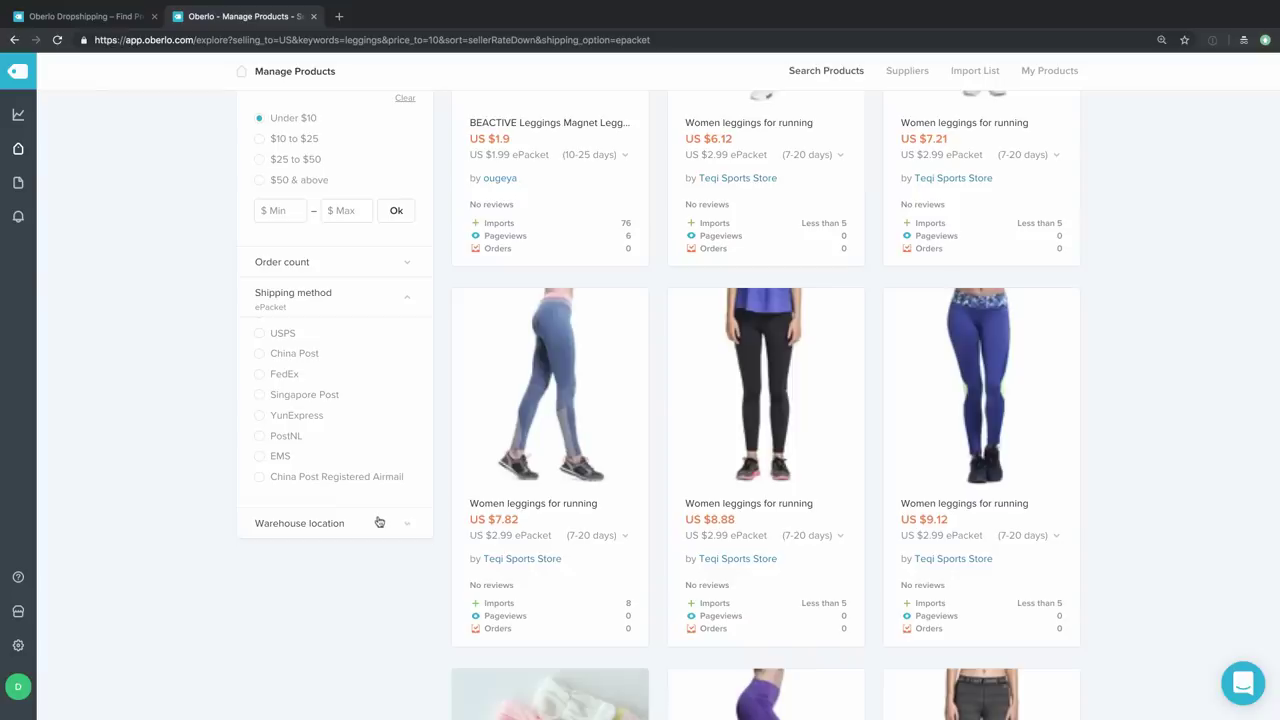
scroll(379, 521, "up", 3)
left_click(378, 521)
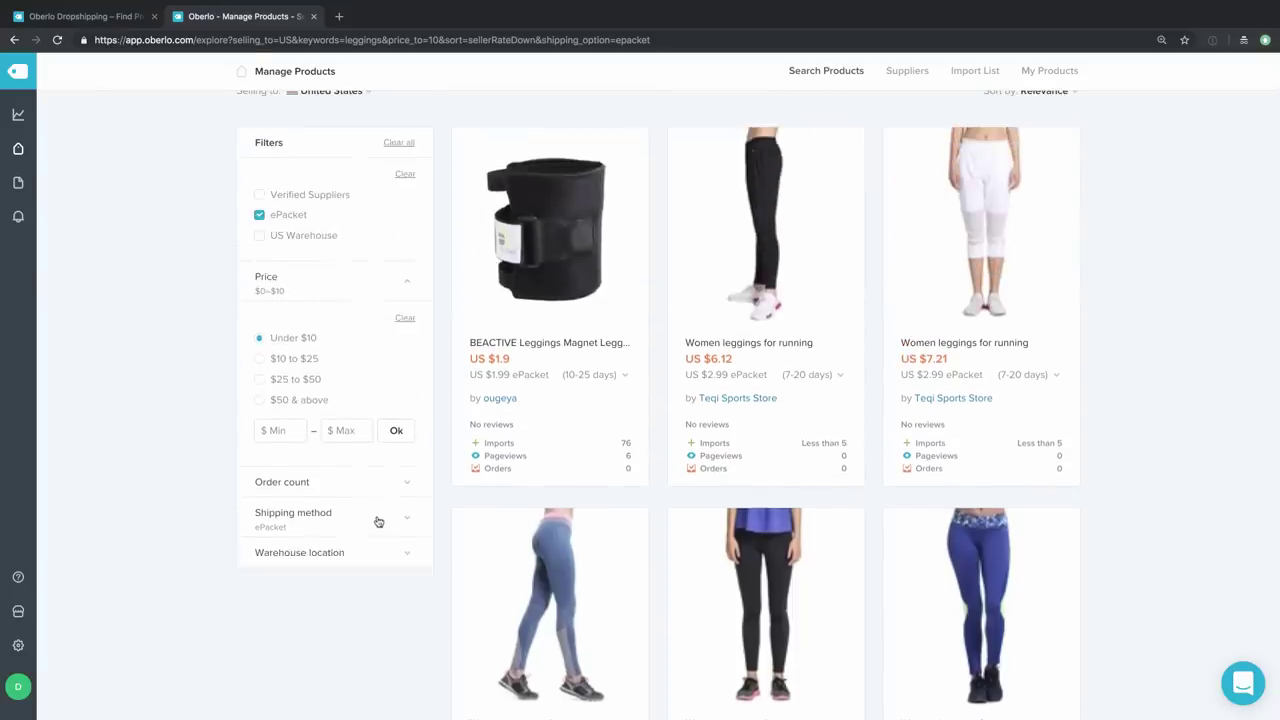
scroll(380, 523, "up", 2)
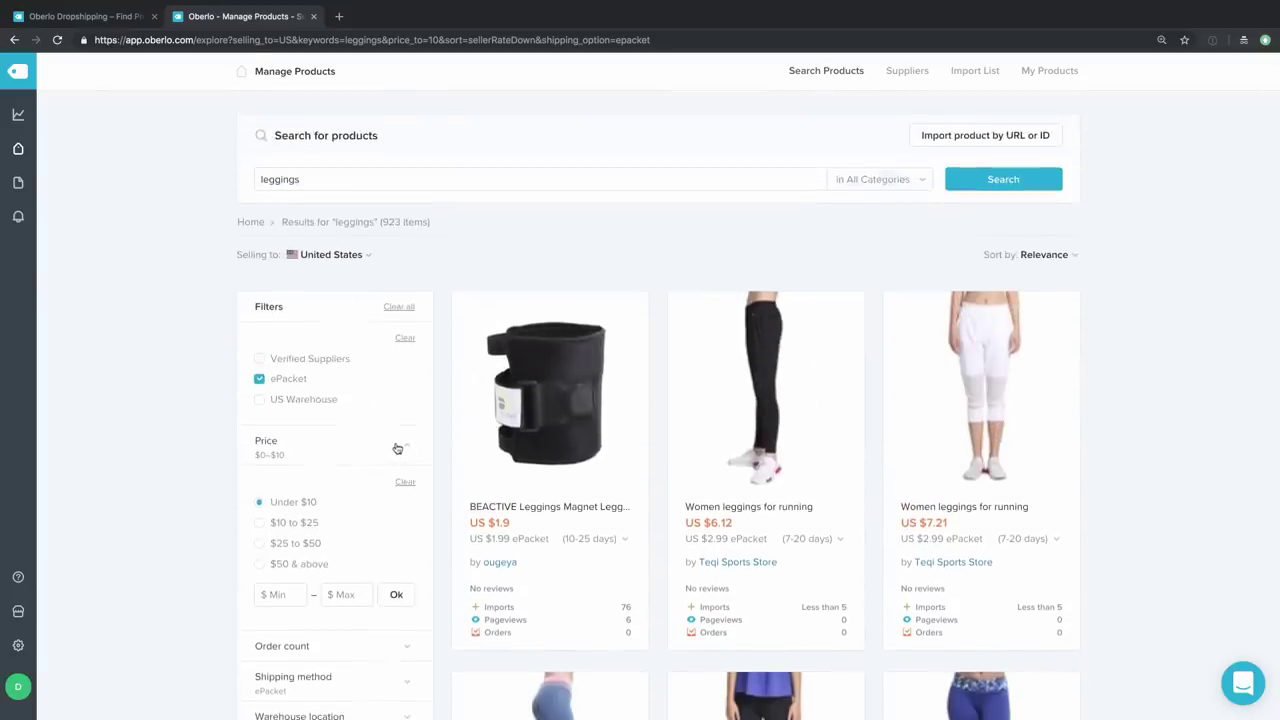
left_click(397, 448)
scroll(397, 448, "up", 1)
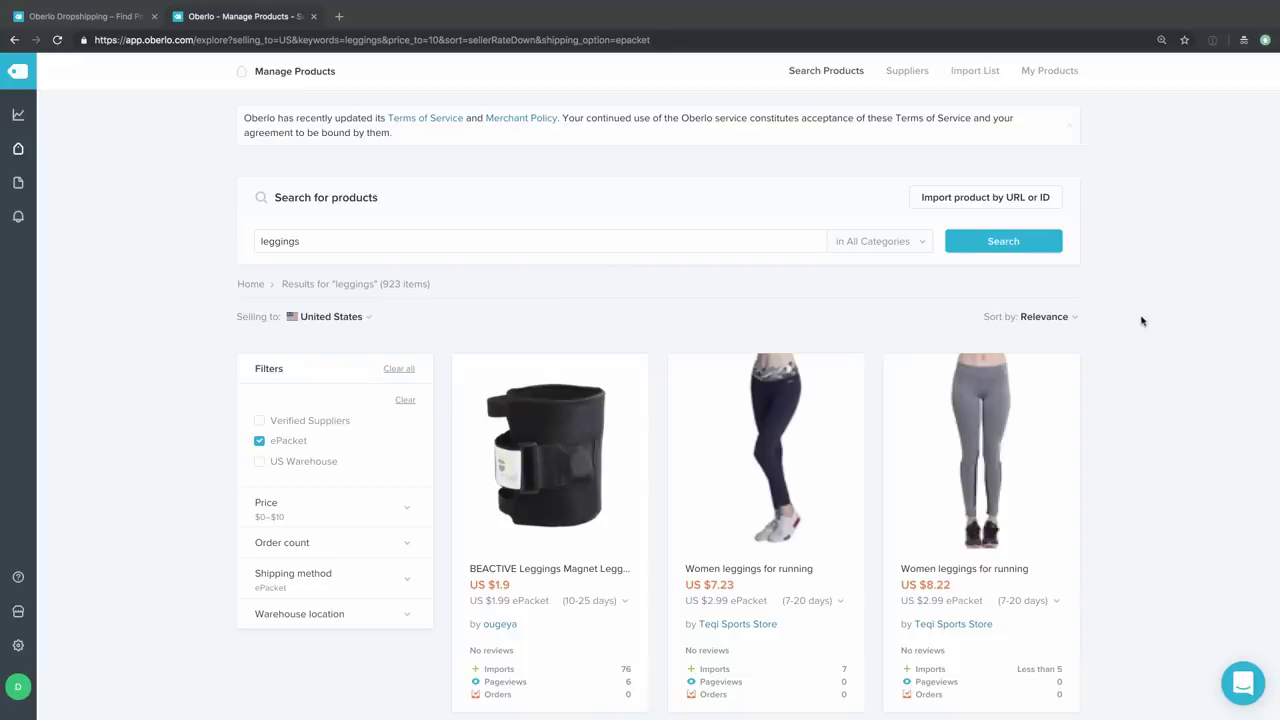
left_click(1052, 318)
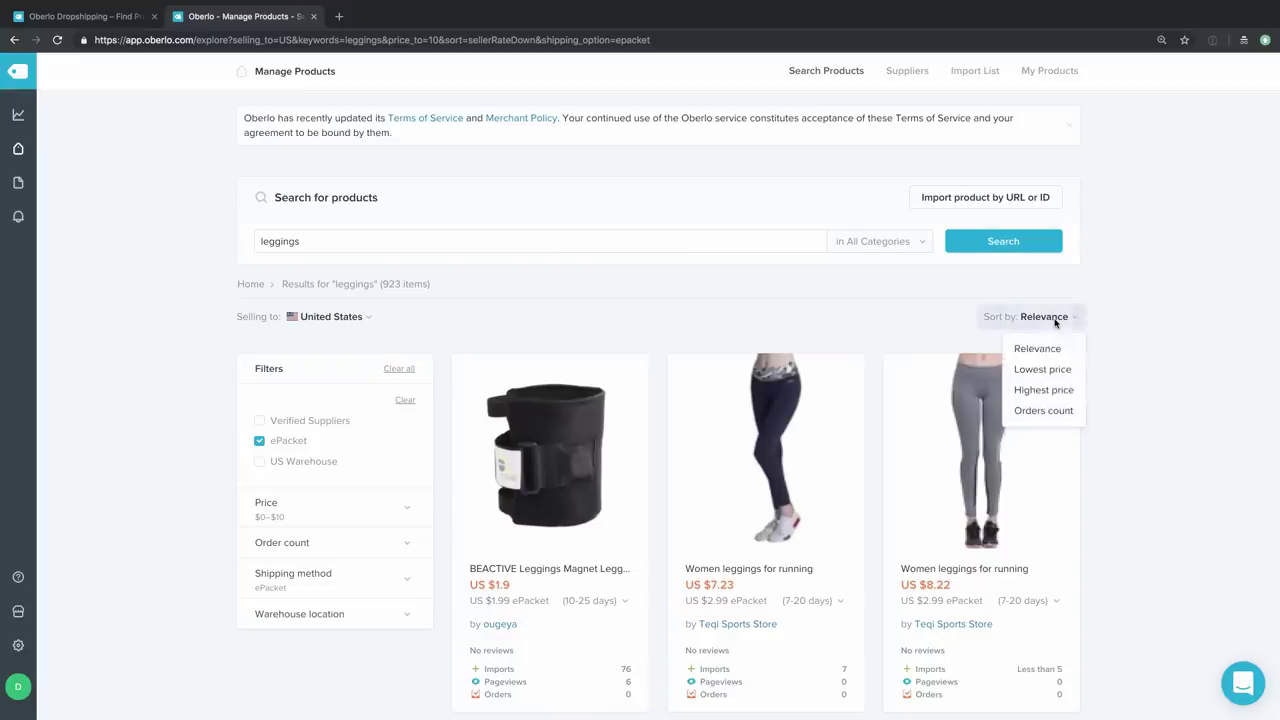
left_click(1059, 411)
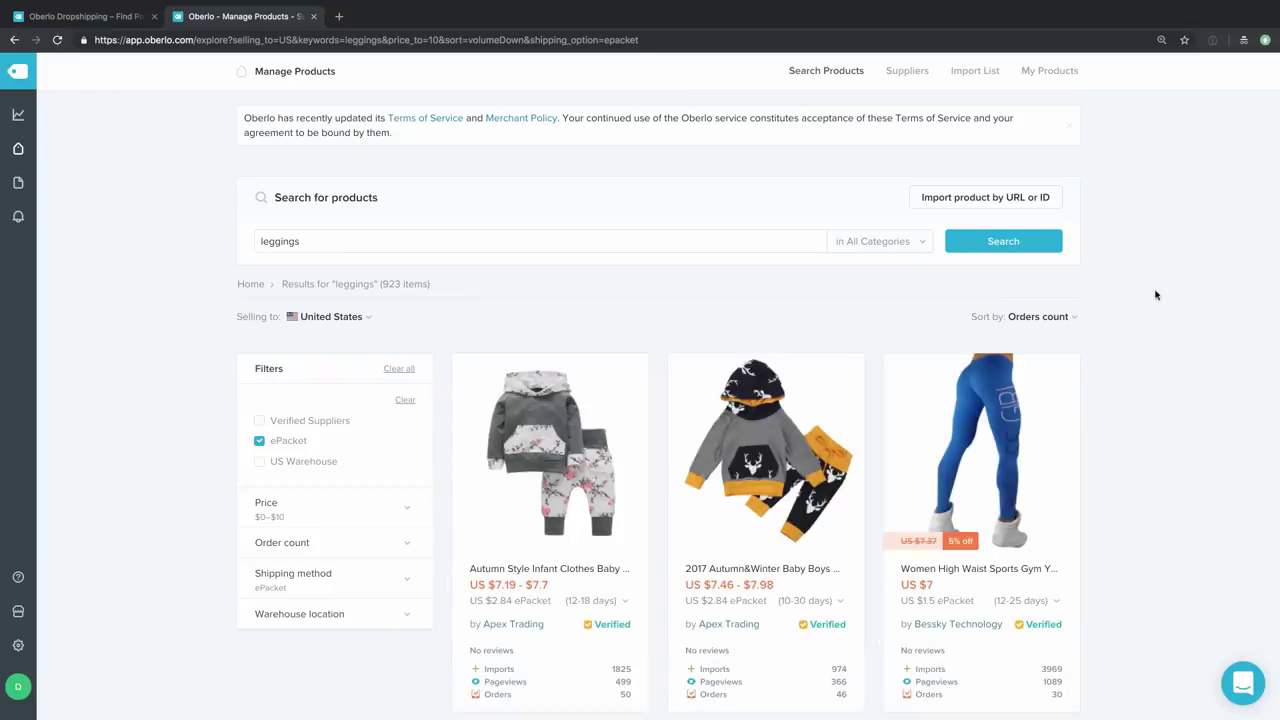
scroll(1155, 295, "down", 1)
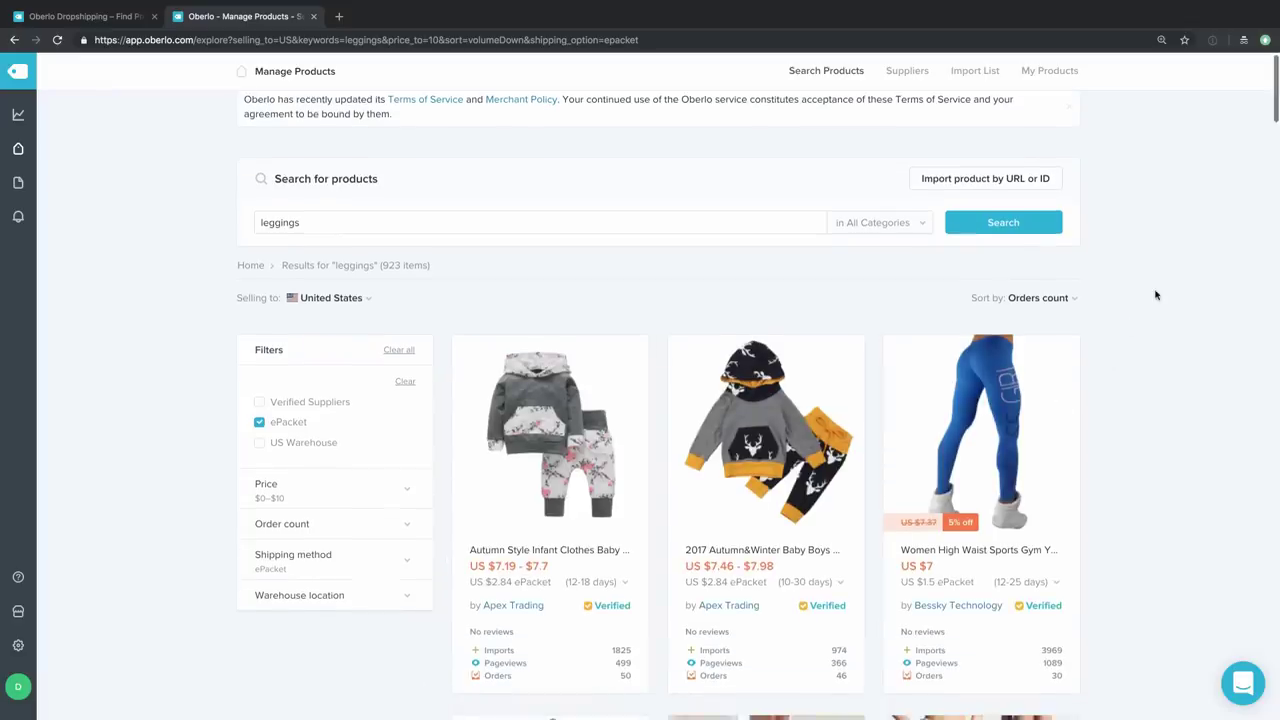
scroll(1155, 295, "up", 1)
scroll(1155, 295, "down", 3)
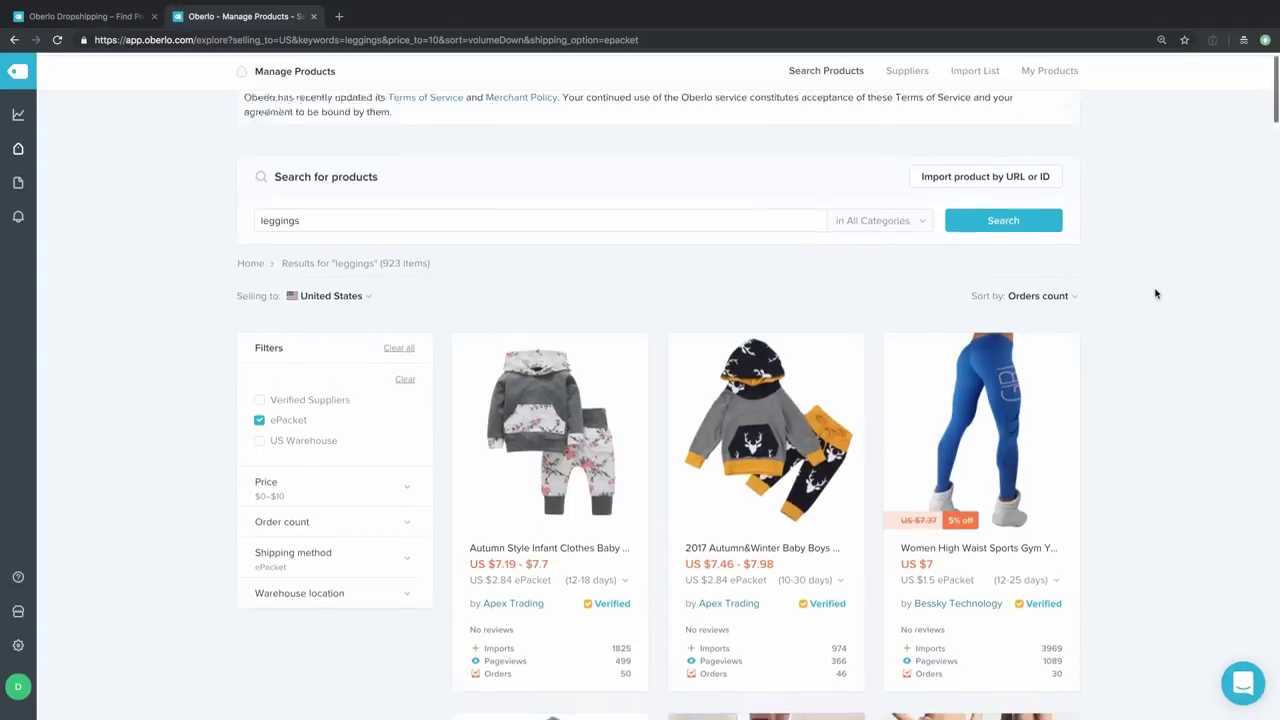
scroll(1155, 293, "down", 3)
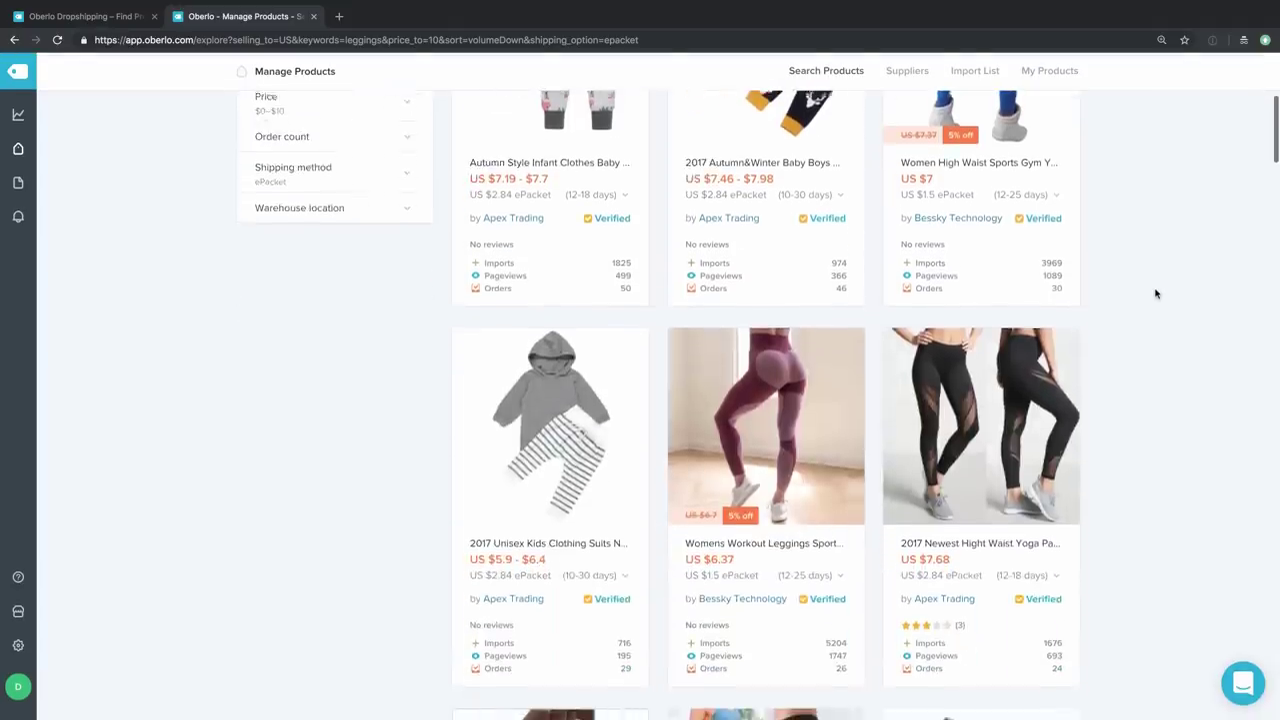
scroll(1155, 293, "down", 1)
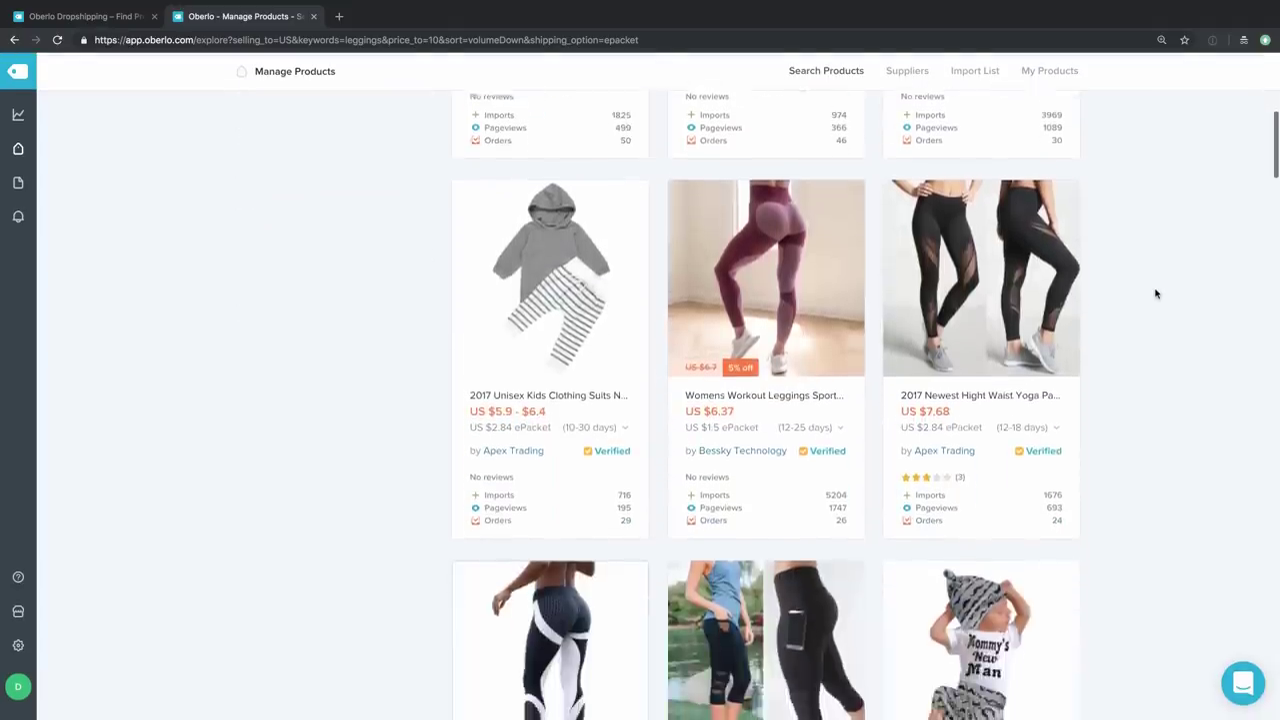
scroll(1155, 293, "down", 3)
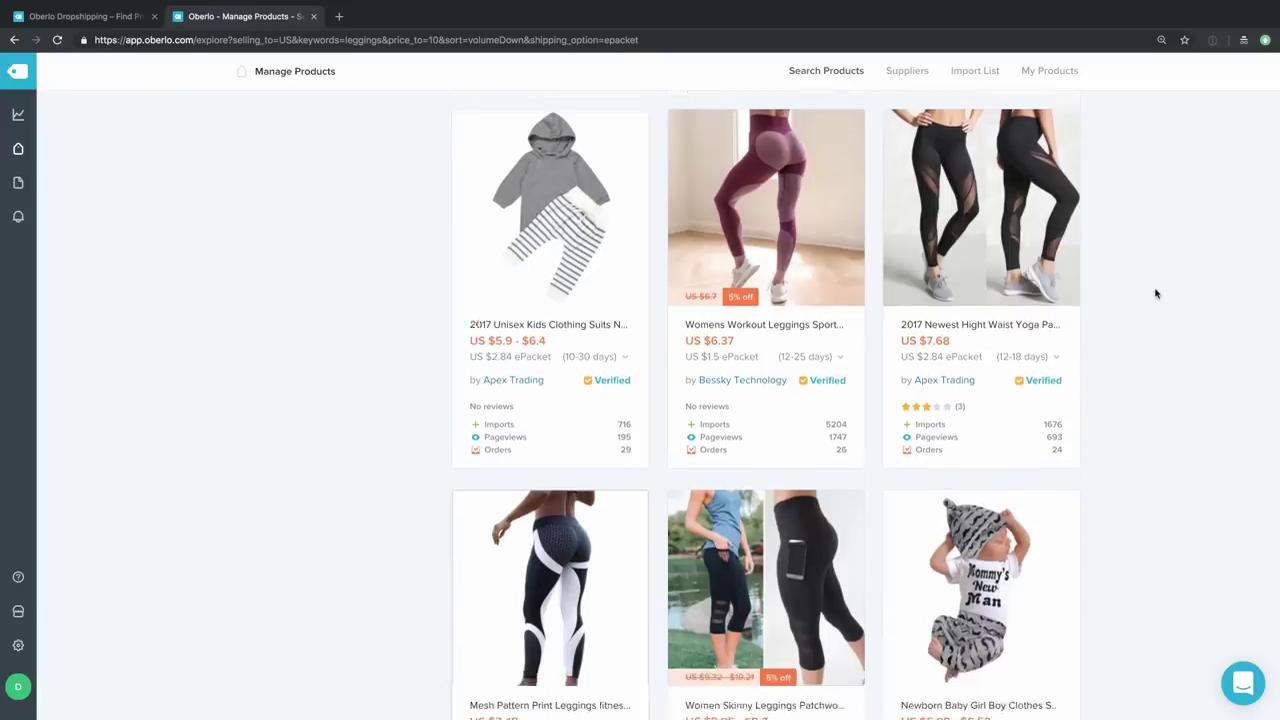
scroll(1155, 293, "down", 1)
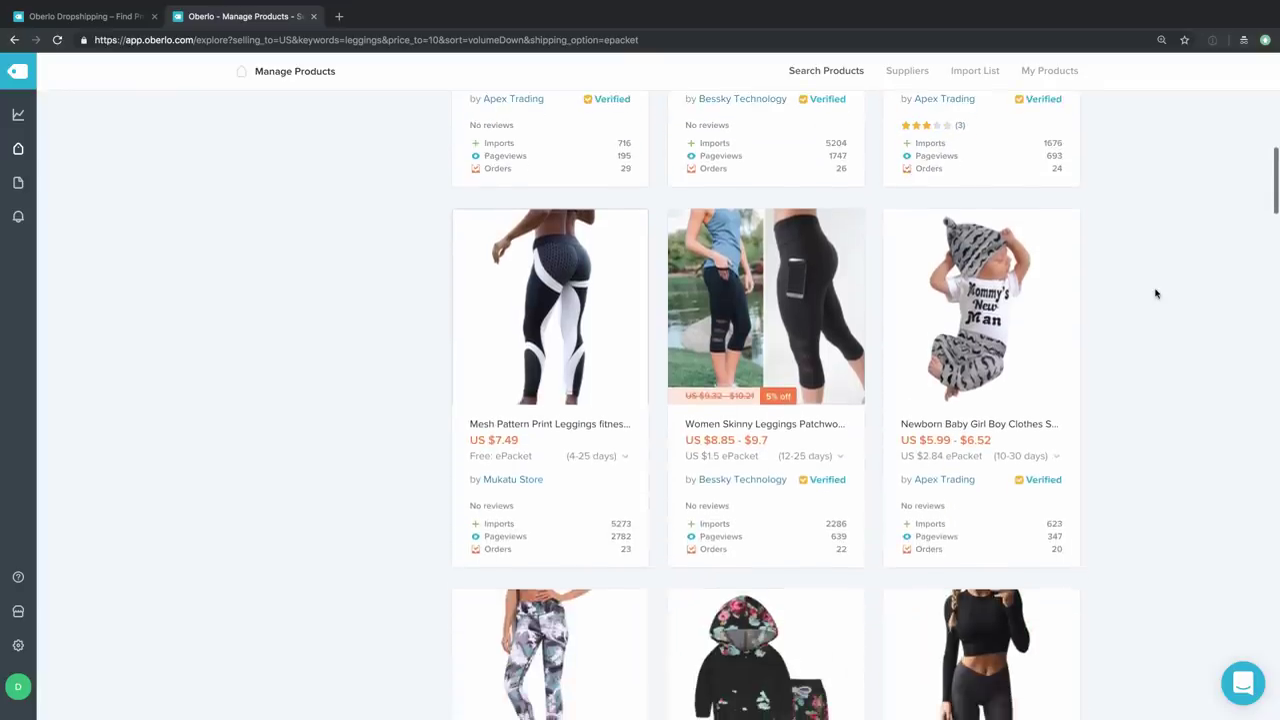
scroll(1155, 293, "down", 3)
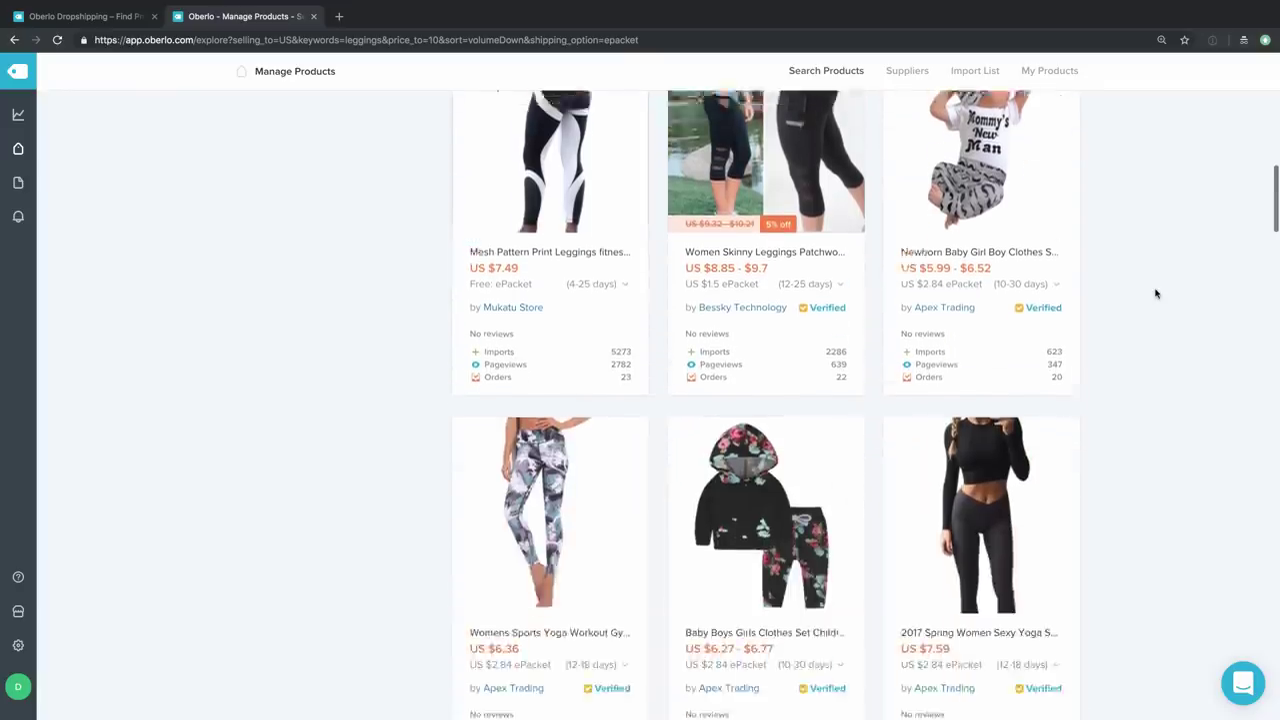
scroll(1155, 293, "down", 1)
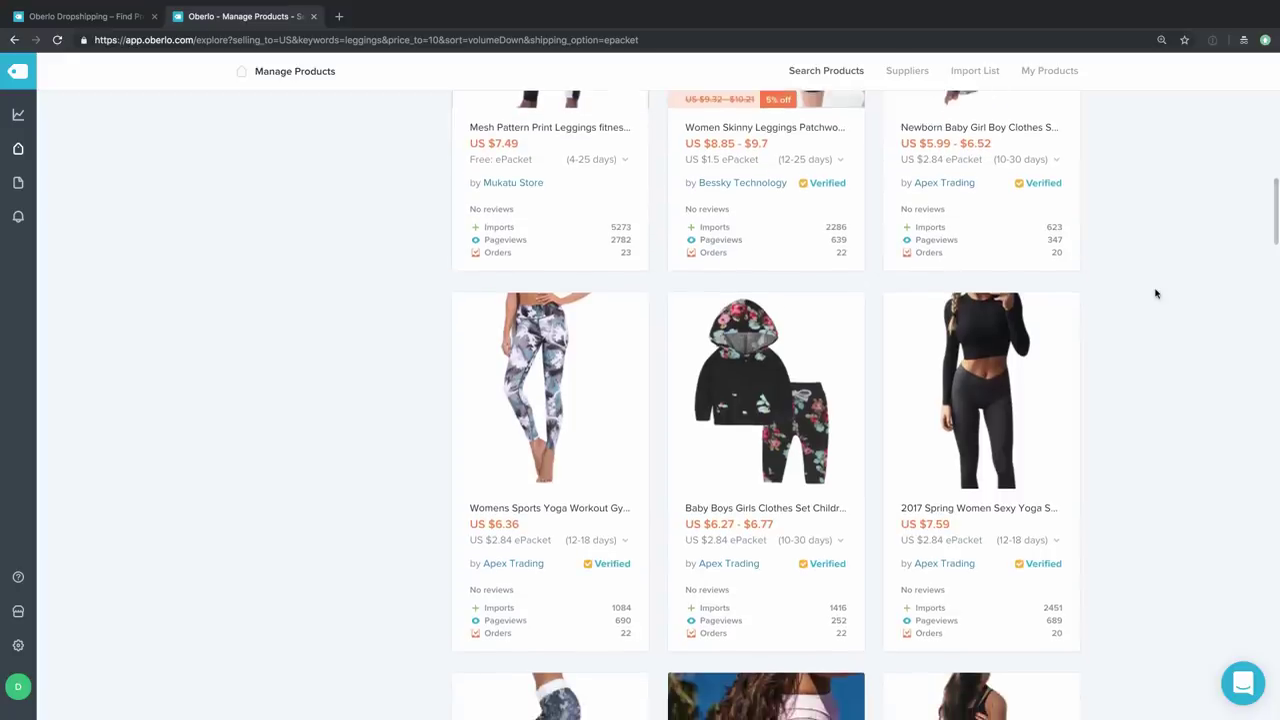
scroll(1155, 293, "down", 1)
scroll(1155, 293, "up", 3)
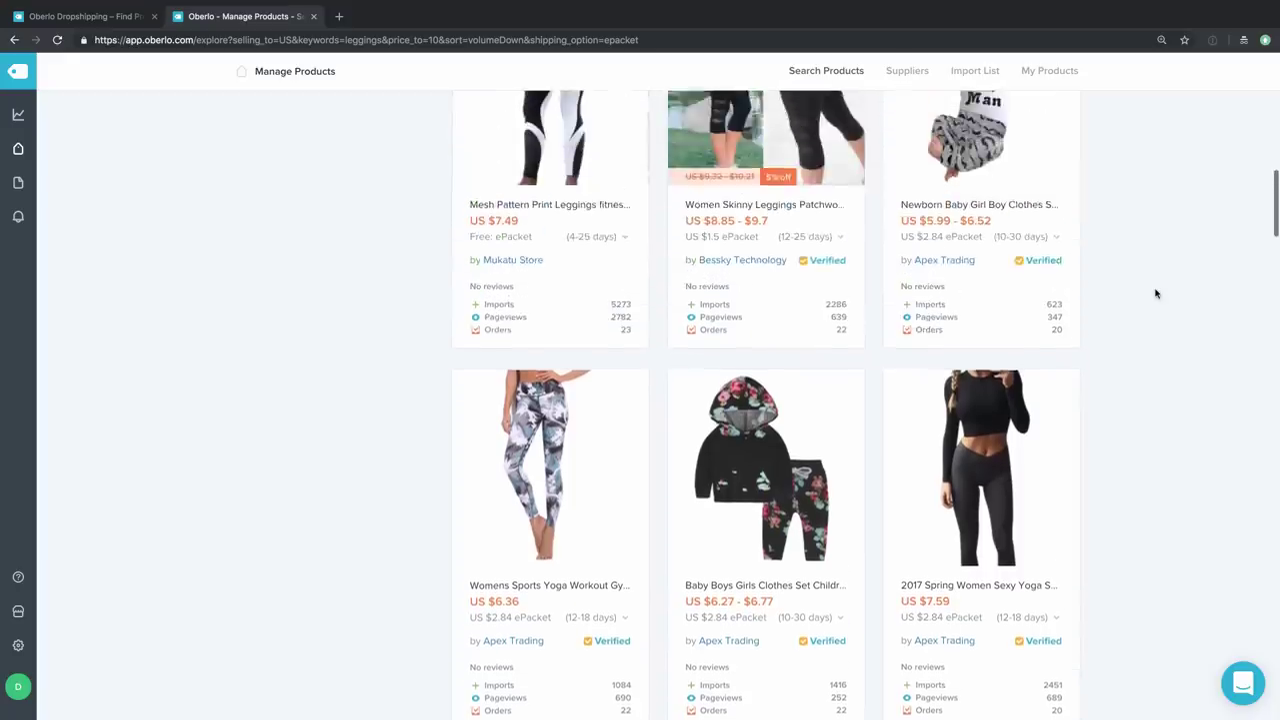
scroll(1155, 293, "up", 1)
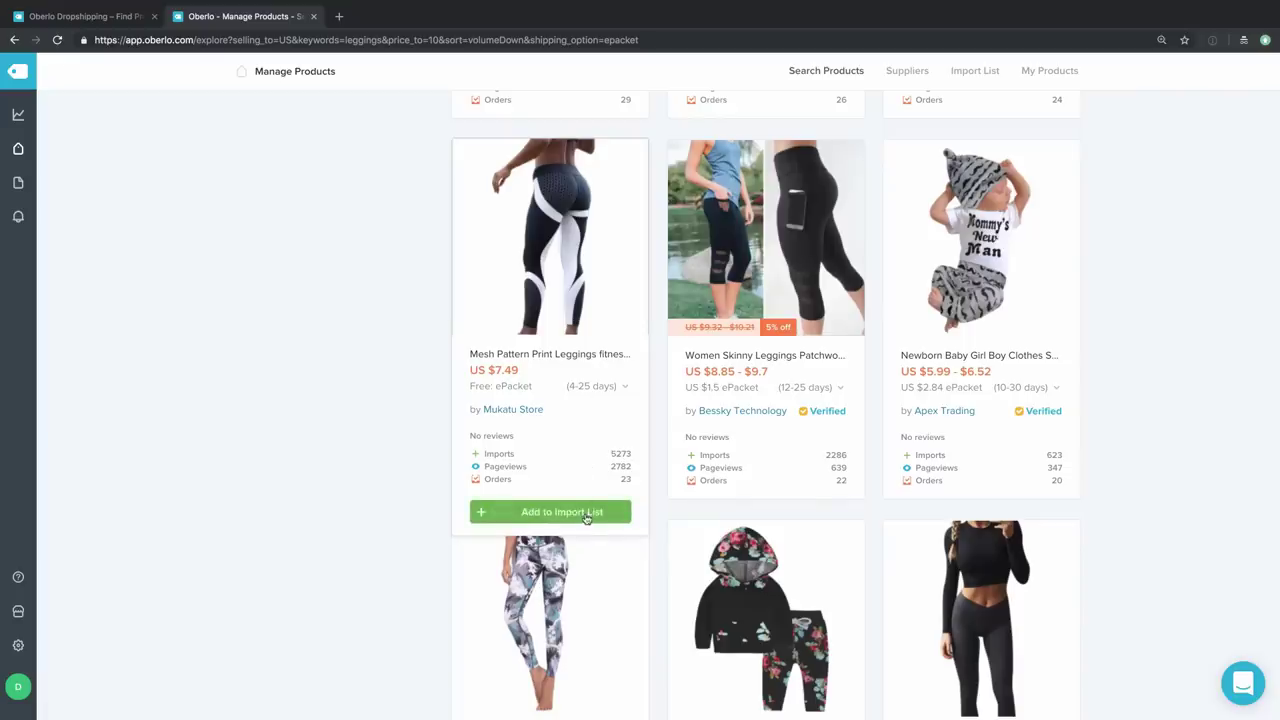
Add the mesh-pattern and black spring yoga leggings to the import list
left_click(587, 517)
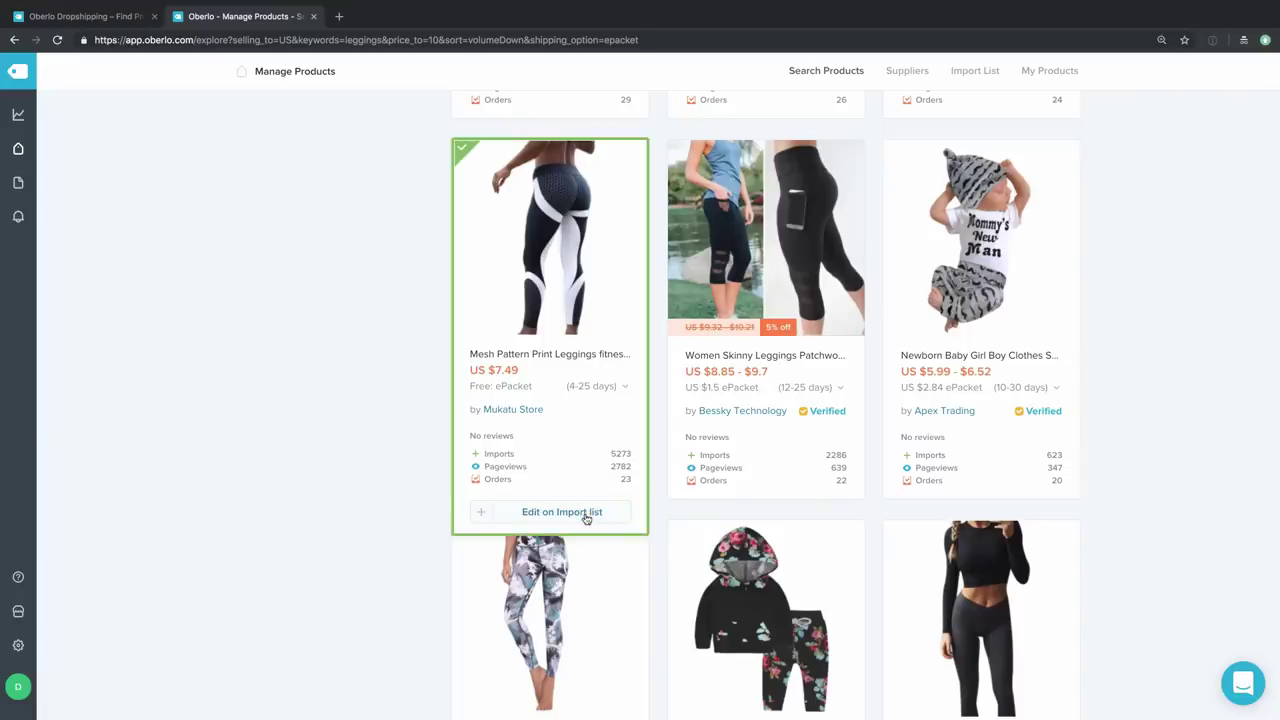
scroll(1155, 340, "down", 2)
scroll(1155, 340, "down", 3)
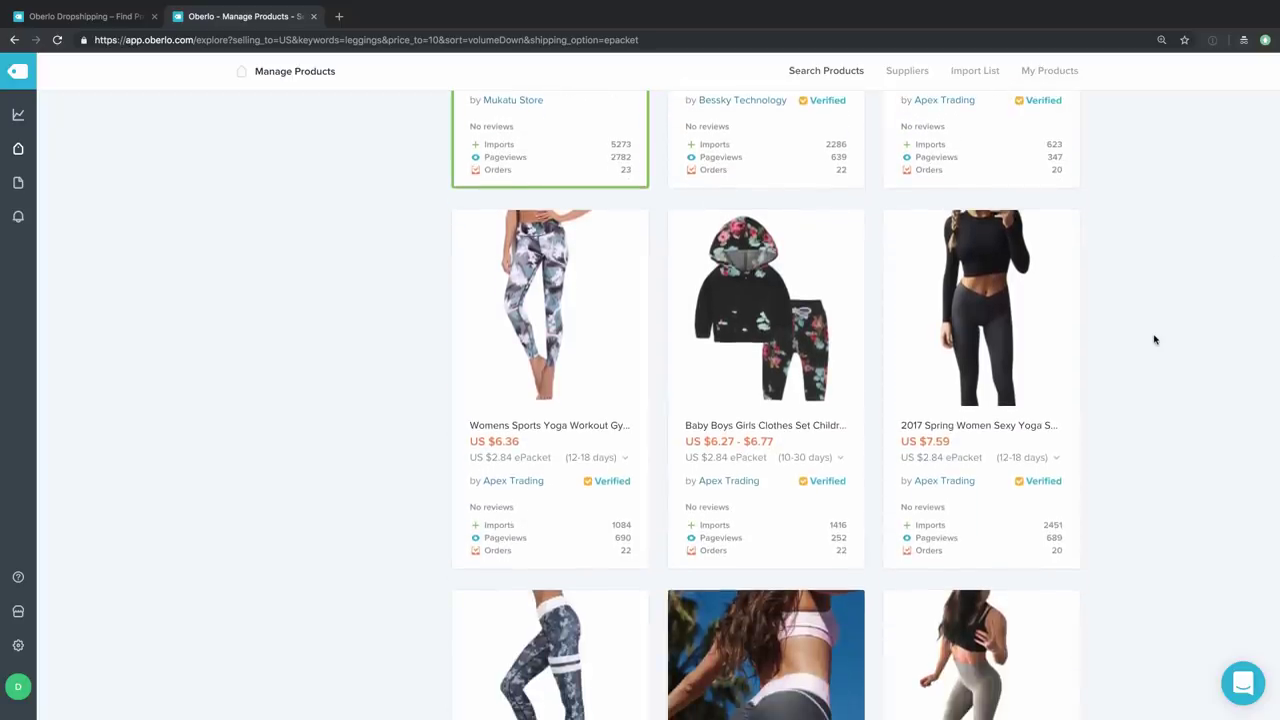
scroll(1155, 340, "down", 1)
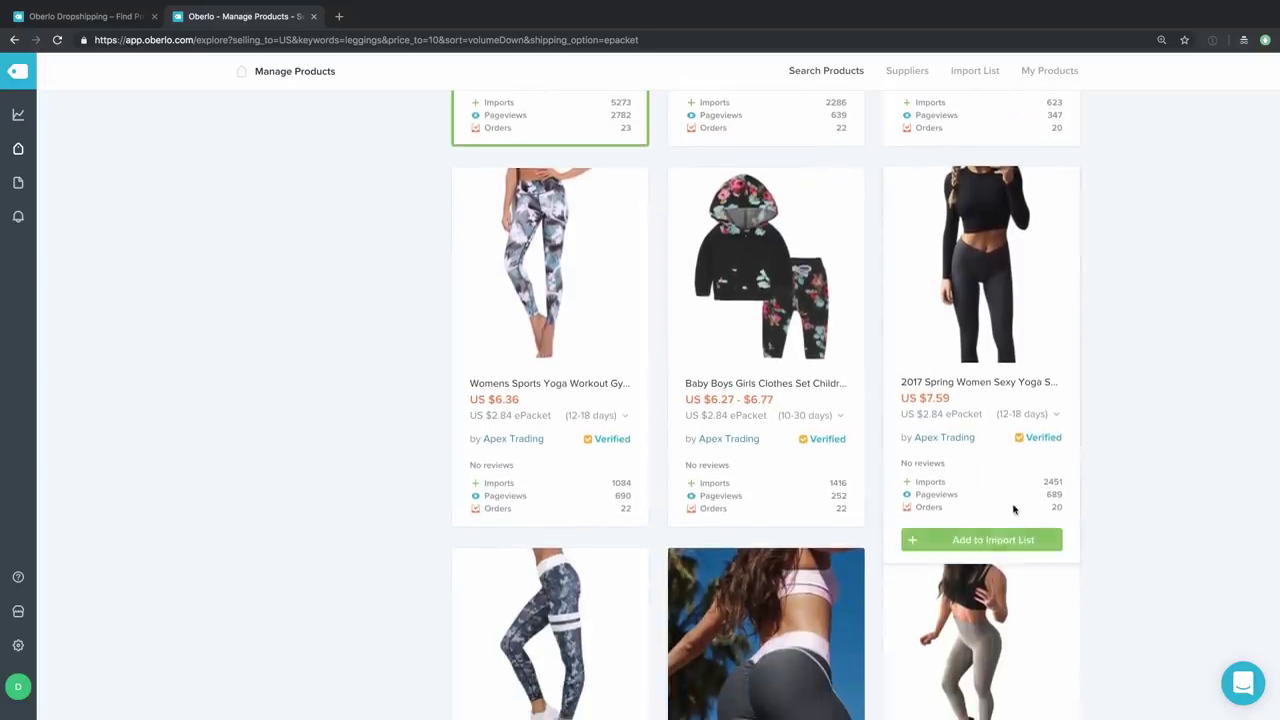
left_click(1006, 541)
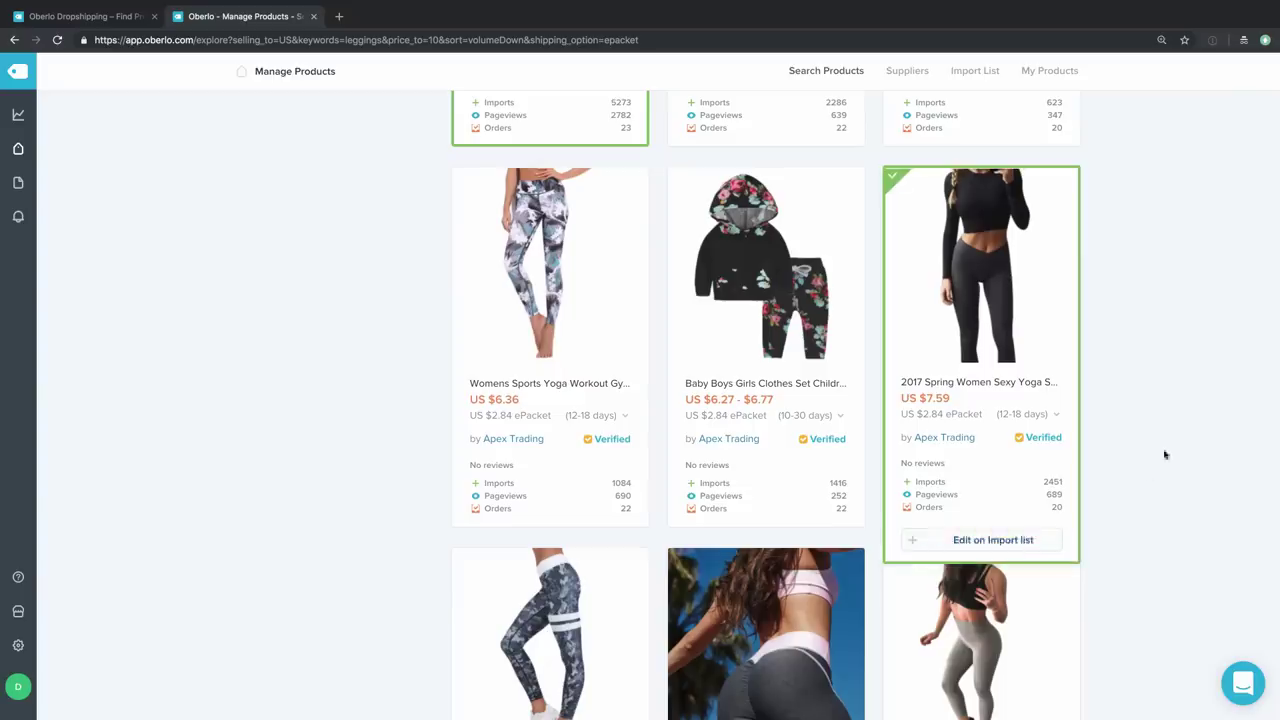
Add the patterned gym workout leggings, then return to the top of the results
scroll(1168, 418, "down", 4)
scroll(1168, 418, "down", 3)
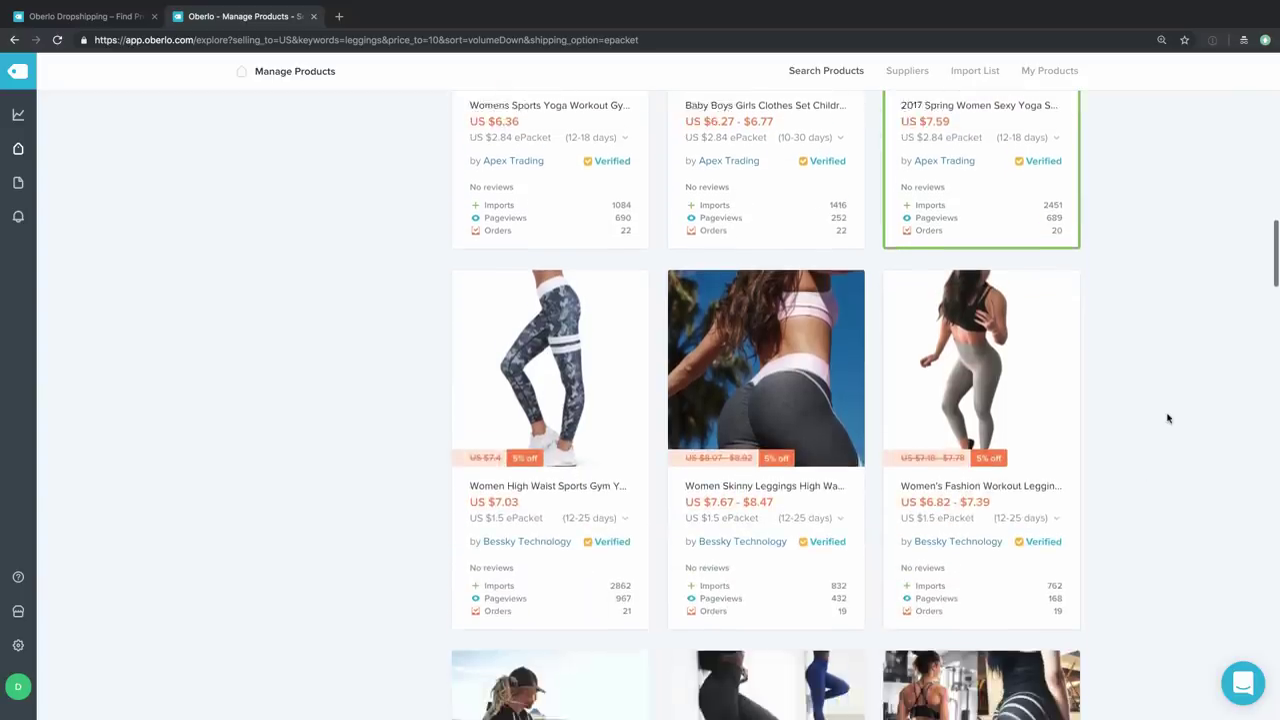
scroll(1168, 418, "down", 5)
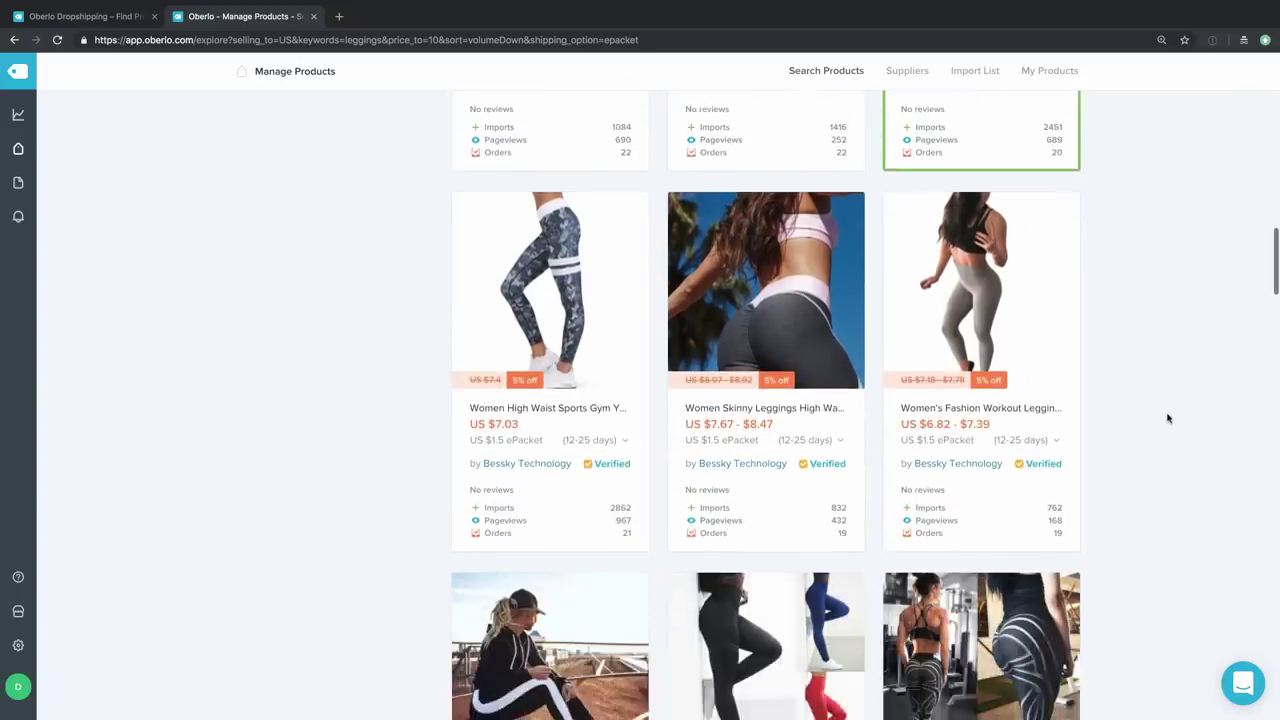
scroll(1168, 418, "down", 7)
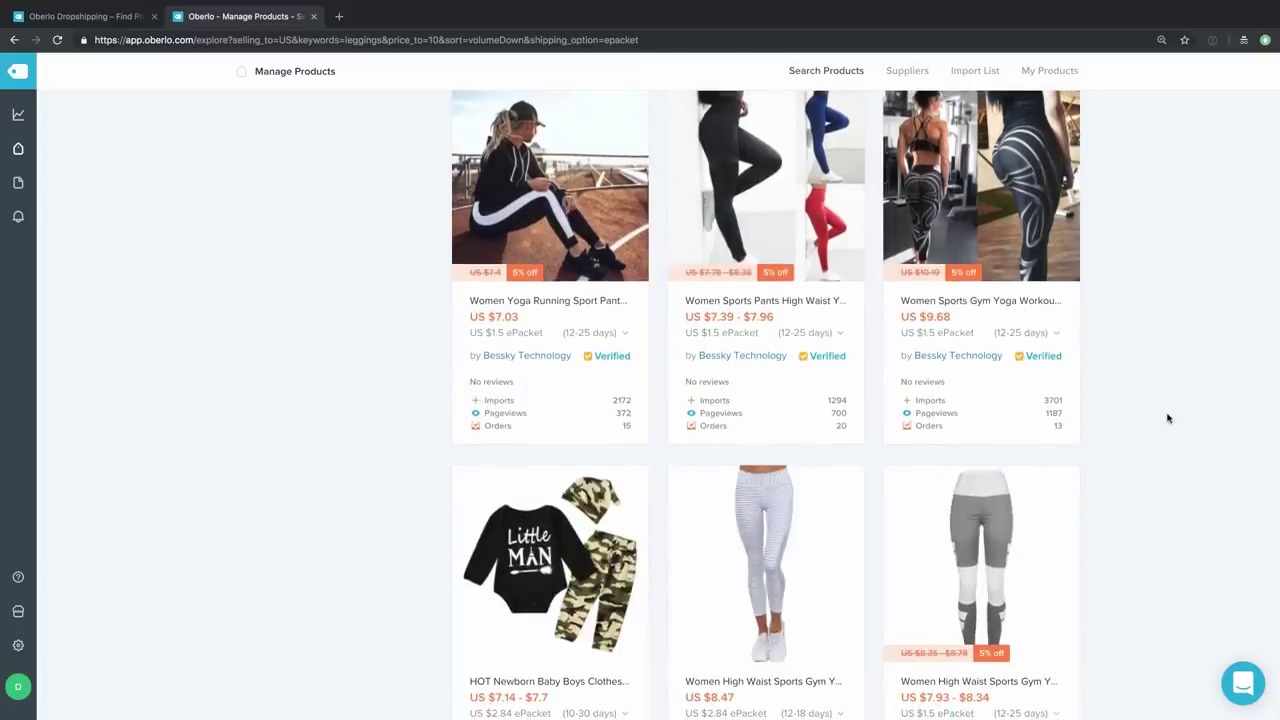
scroll(1168, 418, "up", 1)
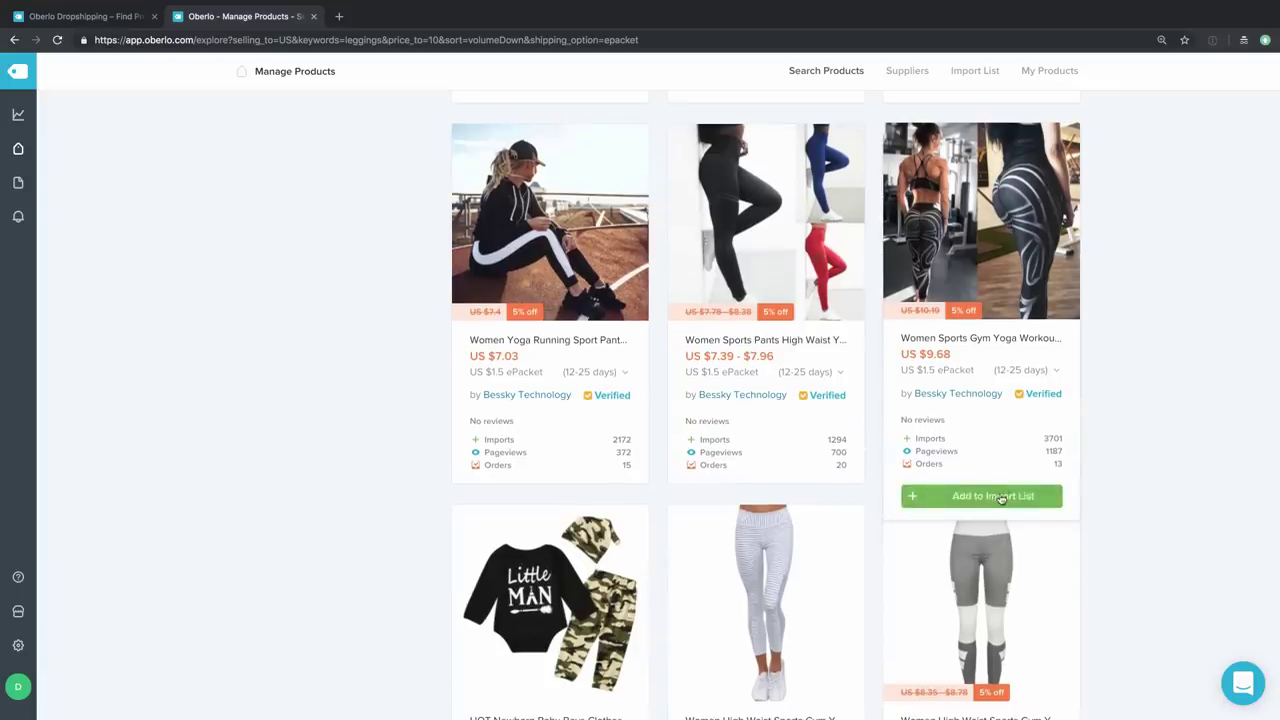
left_click(1001, 496)
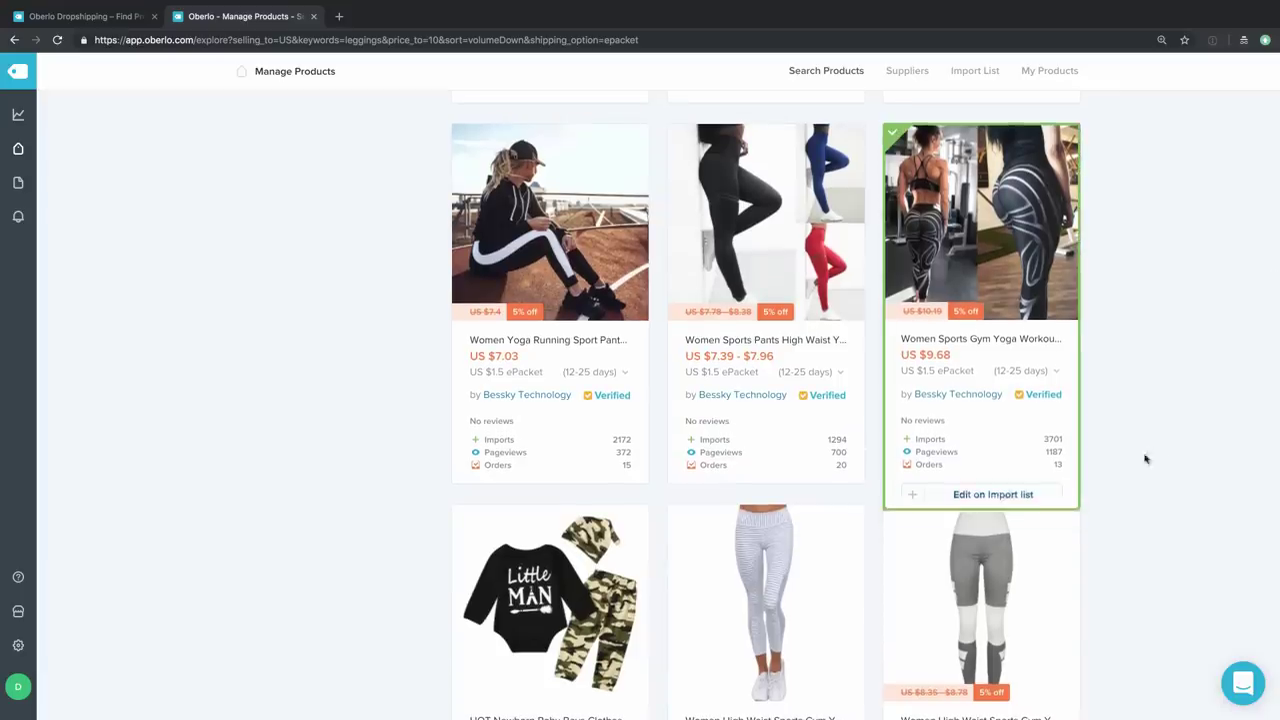
scroll(1154, 449, "up", 4)
scroll(1154, 449, "up", 15)
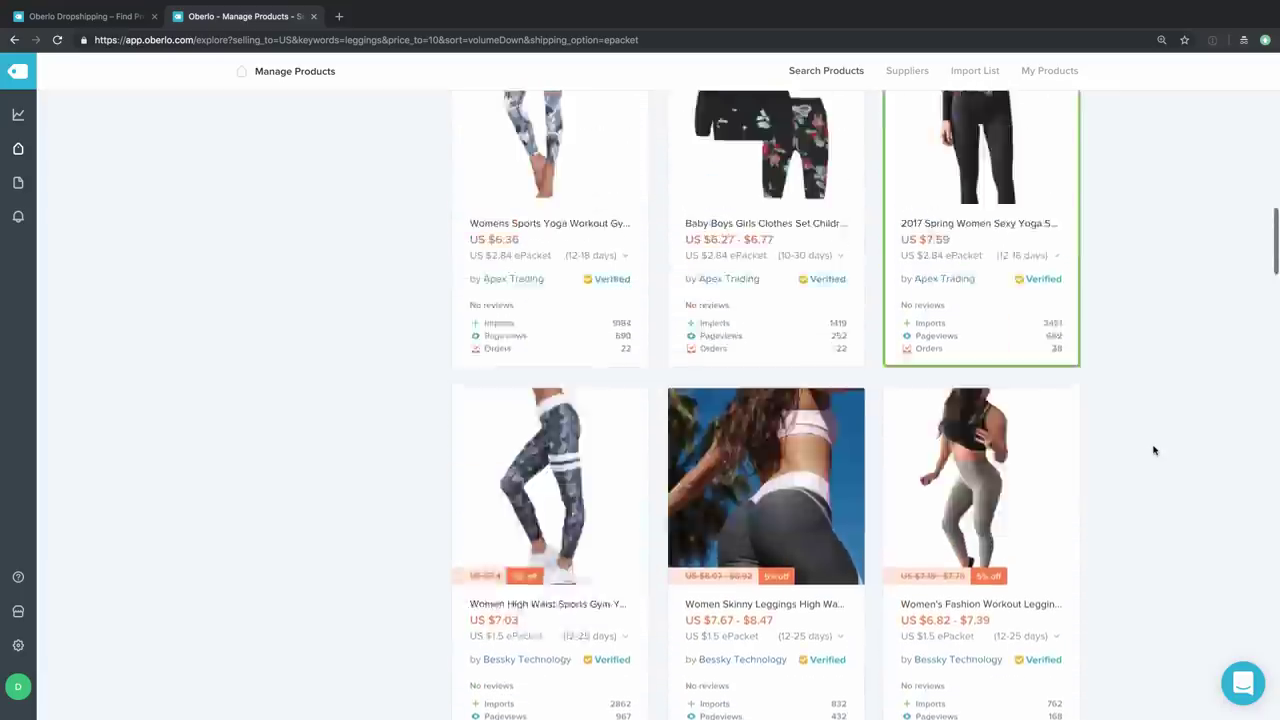
scroll(1154, 449, "up", 5)
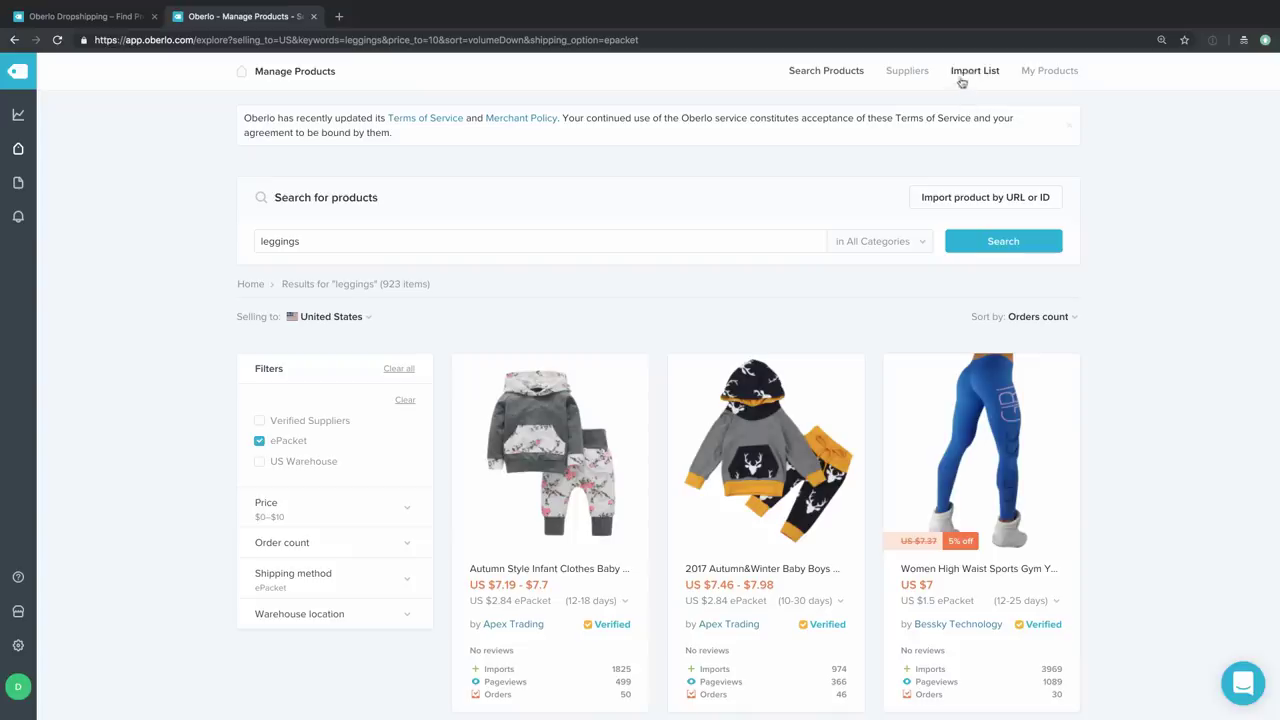
left_click(966, 75)
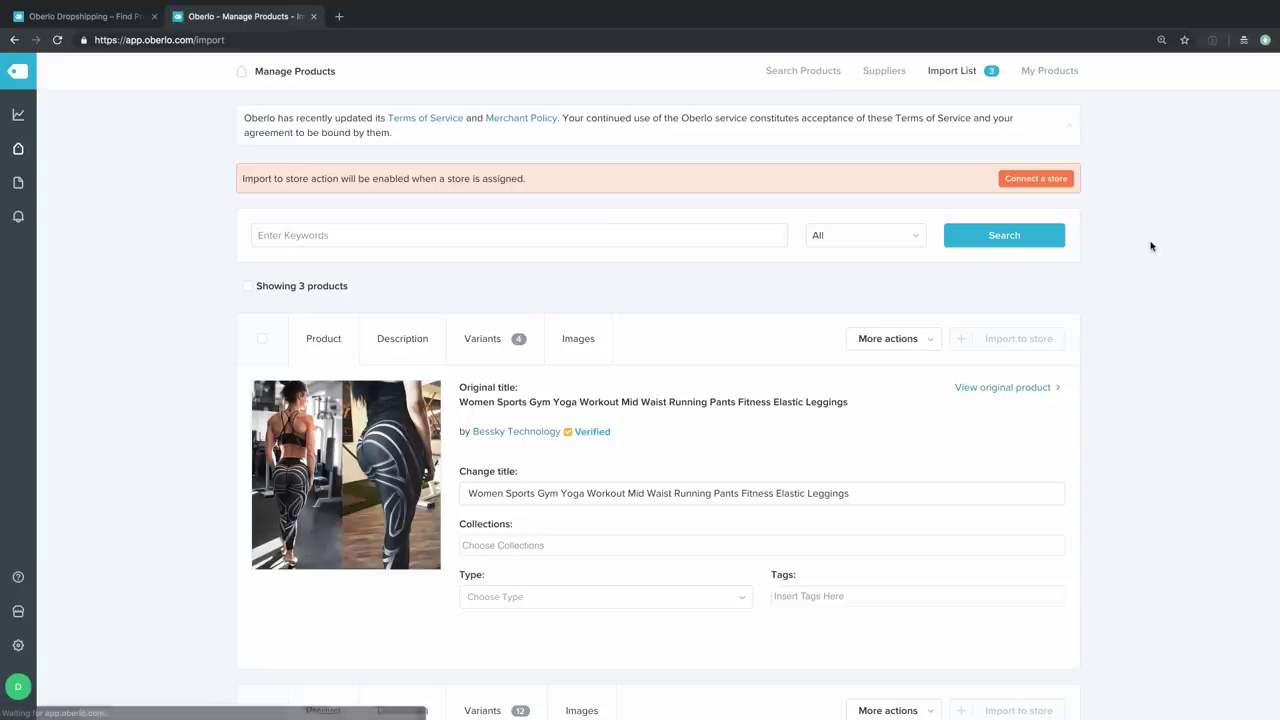
Replace the first product's title with 'Women's Sports and Yoga Leggings'
left_click(1069, 123)
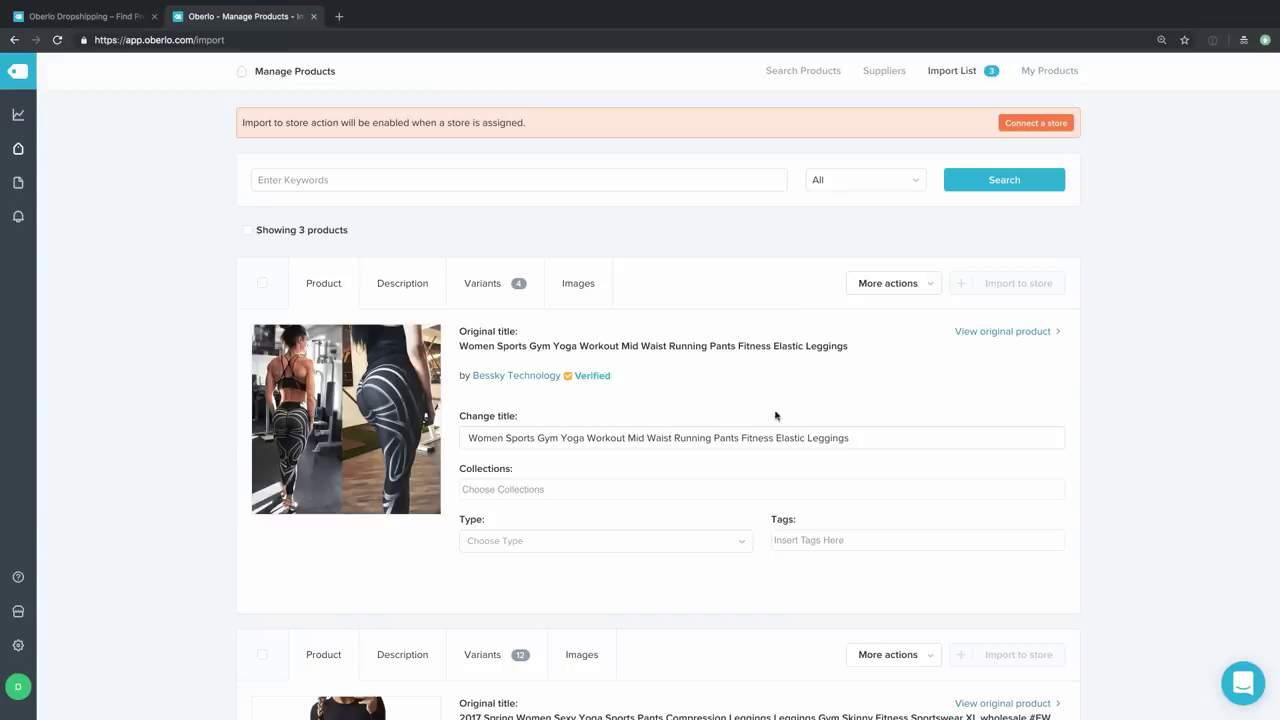
left_click(535, 437)
left_click(503, 438)
key("ctrl+a")
type("Women's S")
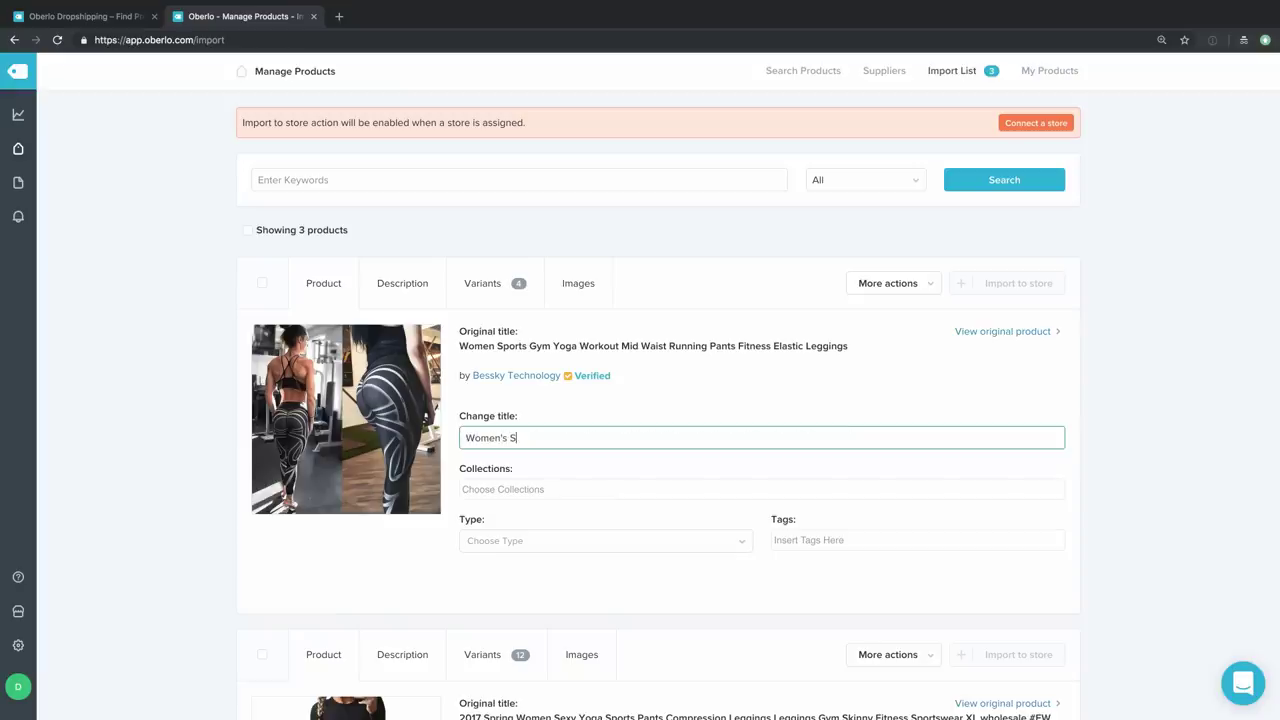
type("ports and Yoga Leggings")
Replace the product's old description with the pasted leggings sales copy
left_click(390, 280)
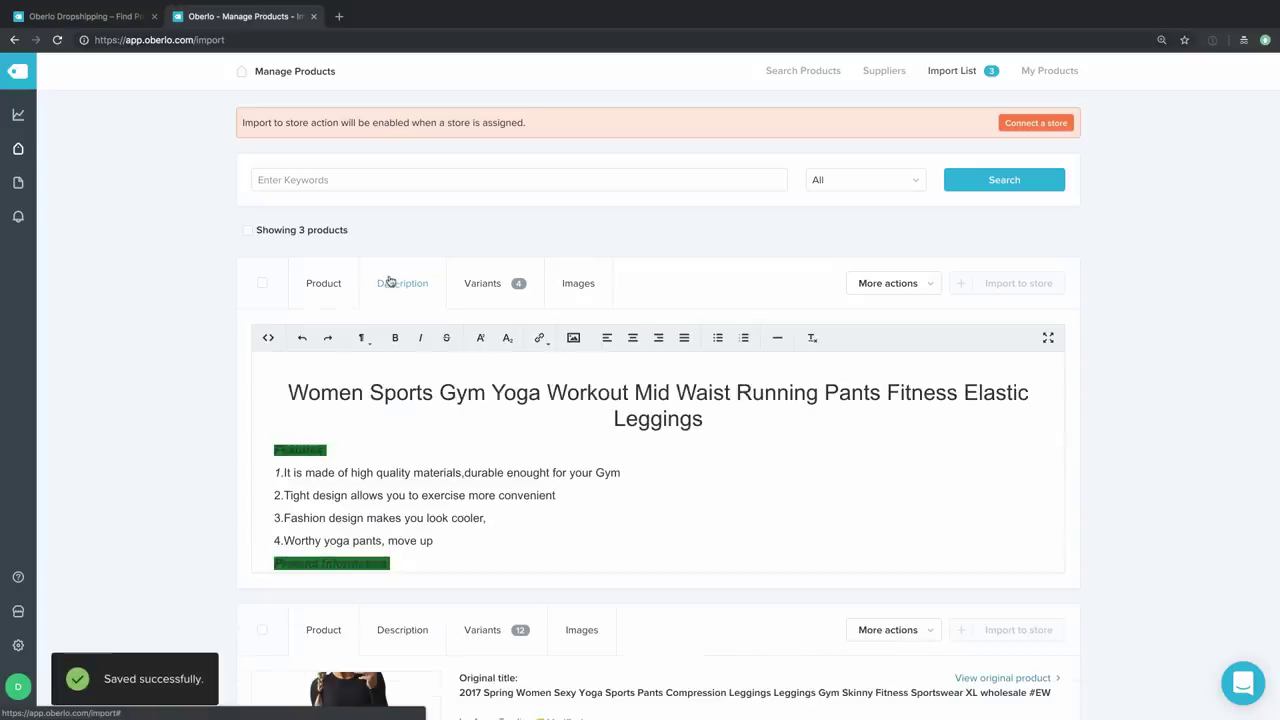
scroll(738, 409, "down", 1)
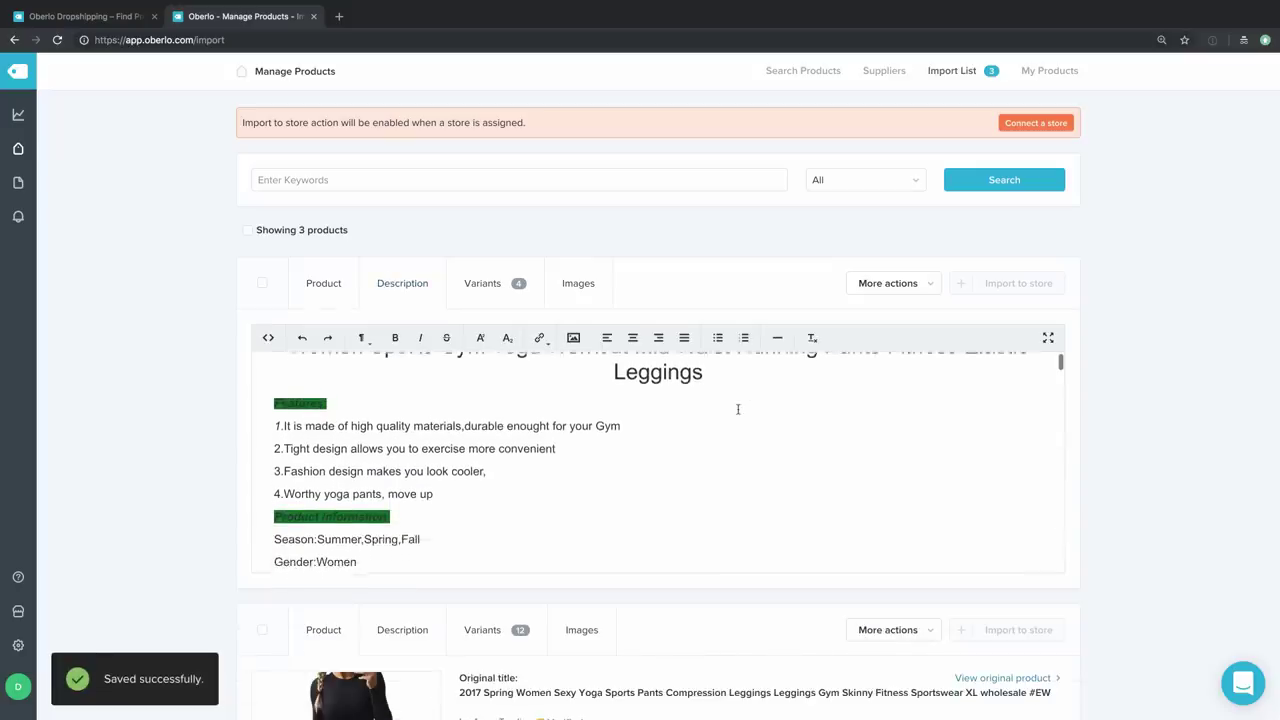
scroll(738, 409, "down", 2)
scroll(738, 409, "down", 3)
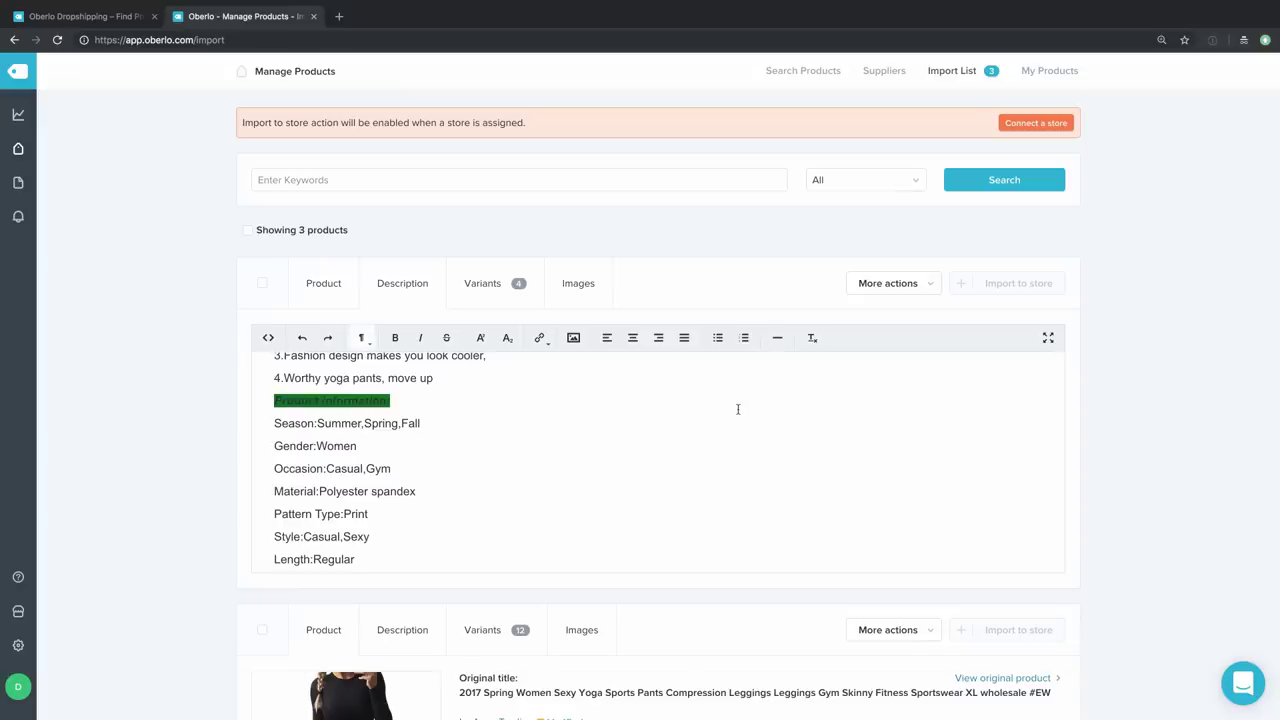
key("super+a")
key("BackSpace")
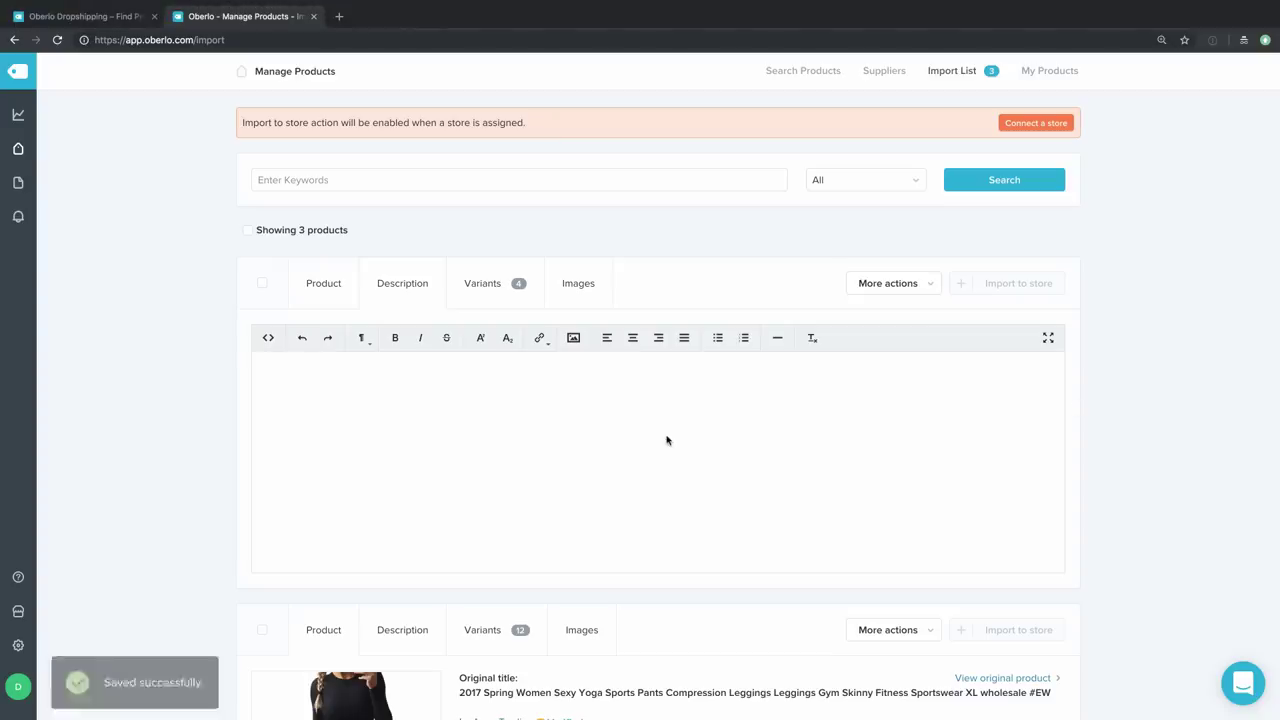
type("Leggings sales are still holding strong with online retailers like Amazon making up the biggest portion of the market share. The athletic wear industry is worth $80 billion making a leggings store a viable option for new entrepreneurs. You can expand your store to include tank tops, running shoes, fitness equipment and niche specific accessories. With the athleisure trend, leggings have transitioned from being part of your workout wardrobe into your daily wardrobe. There's a growing trend of people wearing leggings to work, to events and lounging at home making leggings a great niche to start a business in.  Oberlo has a variety of experienced distributors of leggings:  They offer leggings suitable for all seasons. Distributors offer a selection of different types such as workout leggings, thermal leggings, colorful printed leggings, mesh see-through leggings, thick velvet leggings and so on. If you're looking for something specific, you can scroll through the product offerings of suppliers such as Besskey Technology.  There are also leggings available for children and men. With the increasing popularity of leggings, people have started opting for leggings as everyday-wear. That's also why distributors offer a varied range of leggings such as colorful leggings, and leather leggings, to support the varied demand.  It's best to dropship leggings instead of wholesale leggings due to the variety of designs and sizes. You'll be able to offer customers a greater size selection without having to worry about running out of inventory if you choose to dropship leggings. As a fashion item, certain styles and patterns go in and out of style as seasons change. By dropshipping leggings, you won't have to worry about unsold inventory from outdated fashions. Leggings are still growing in popularity with the sudden growth of athleisure wear. Thus, it's better to dropship leggings to allow your business to scale quickly so that you can dominate the market.")
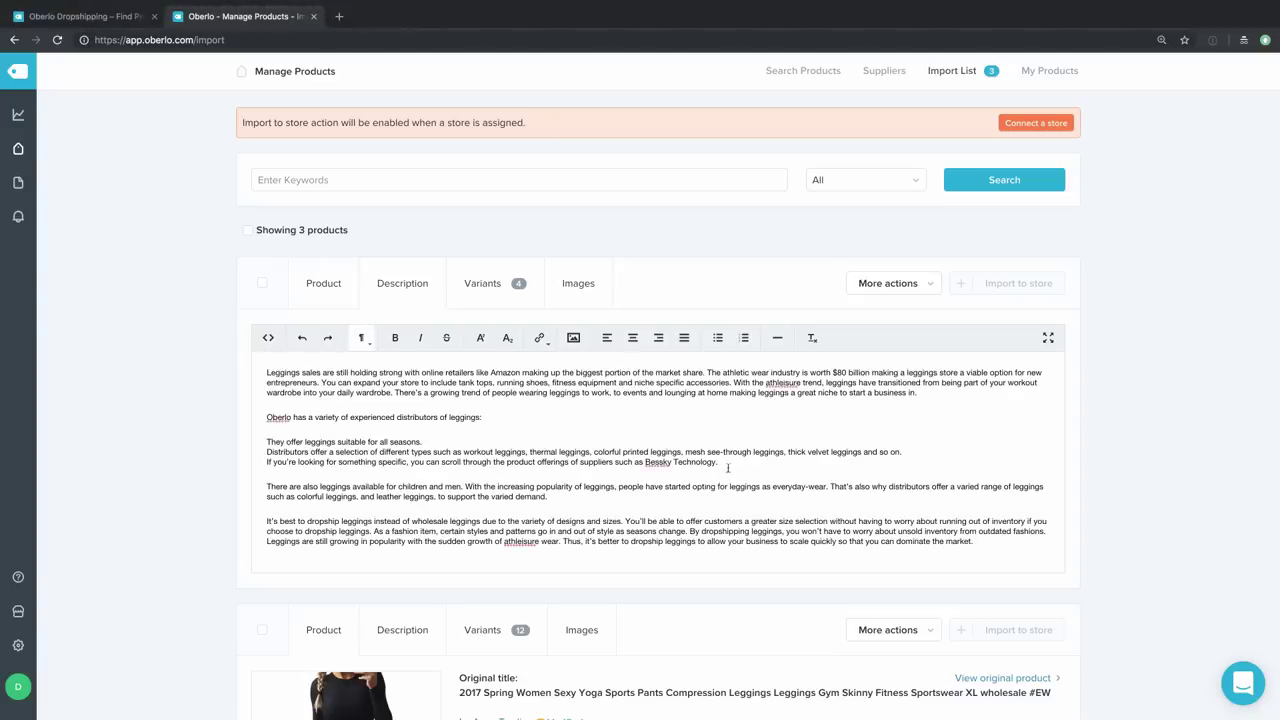
Bullet the three distributor lines and add blank lines before the Oberlo and 'It's best' paragraphs
left_click_drag(722, 462, 264, 442)
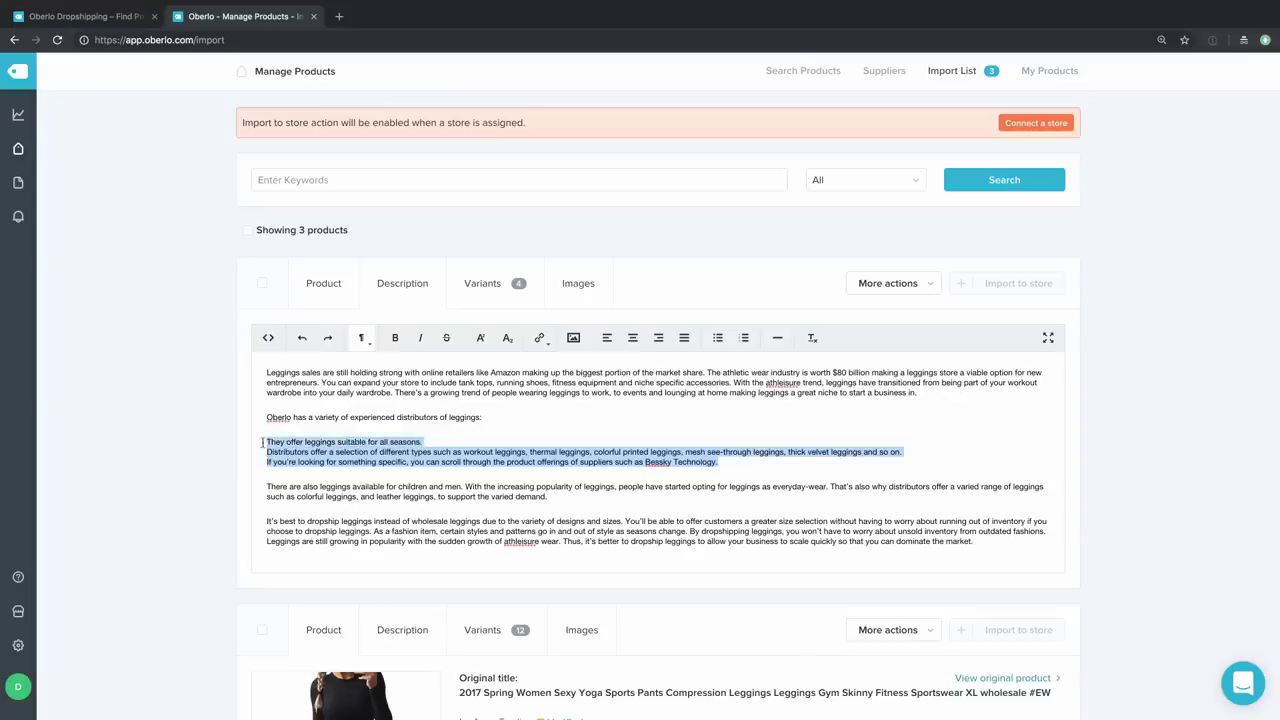
left_click(717, 339)
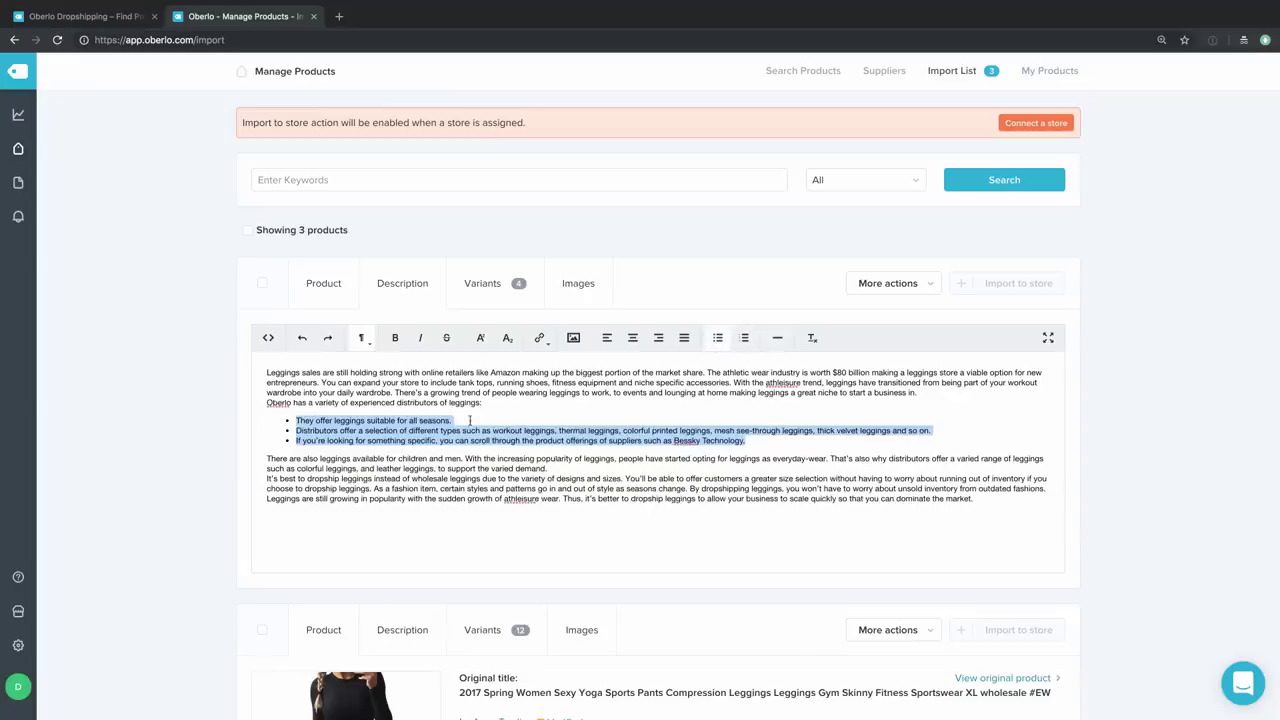
left_click(268, 402)
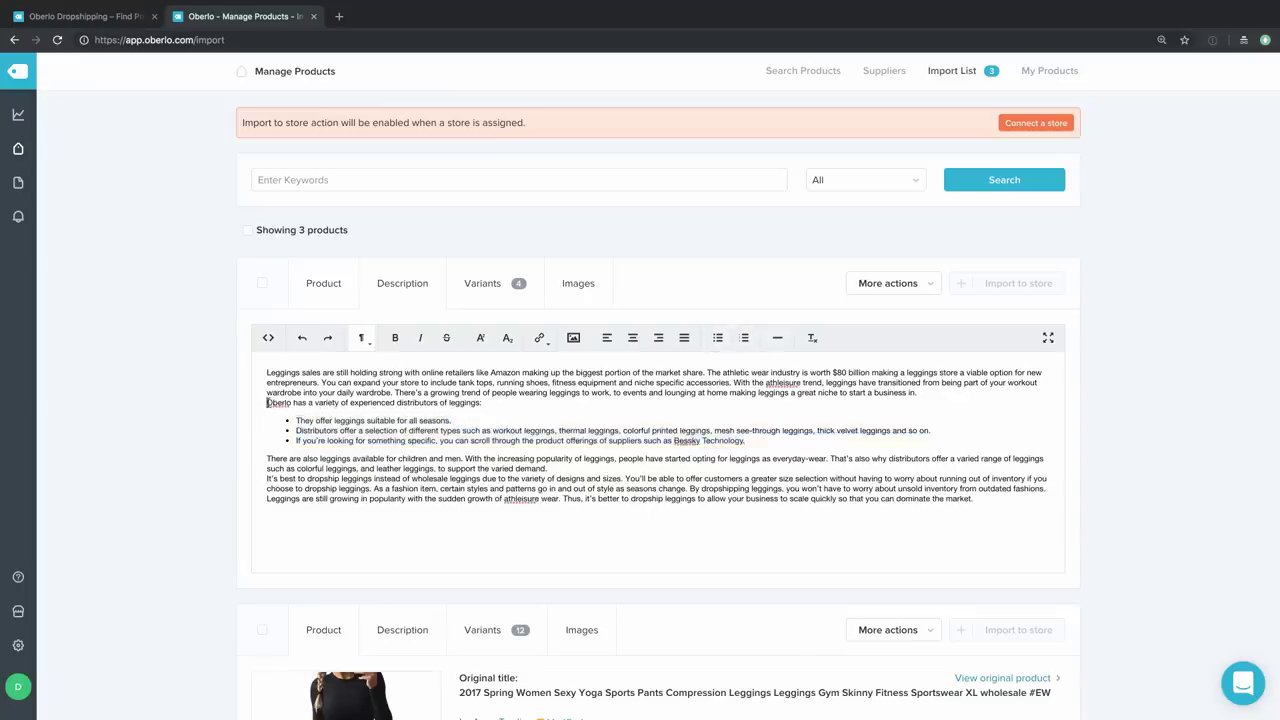
key("Return")
left_click(267, 478)
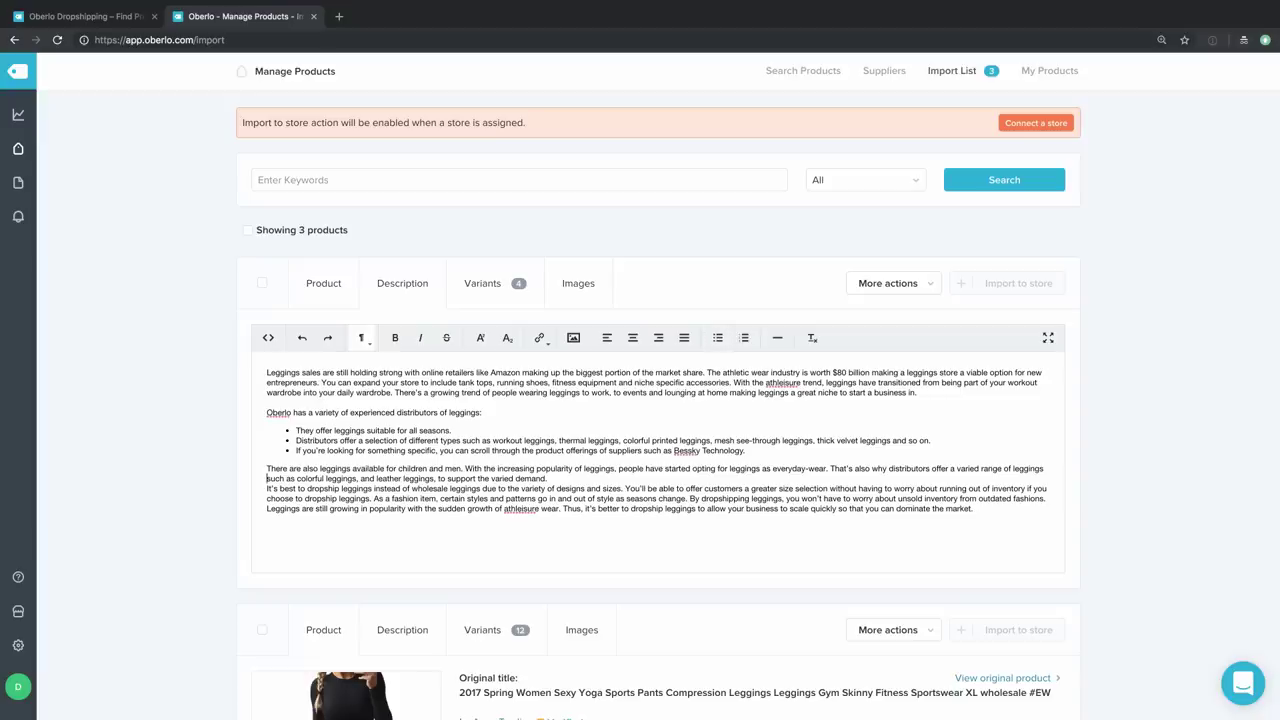
key("Return")
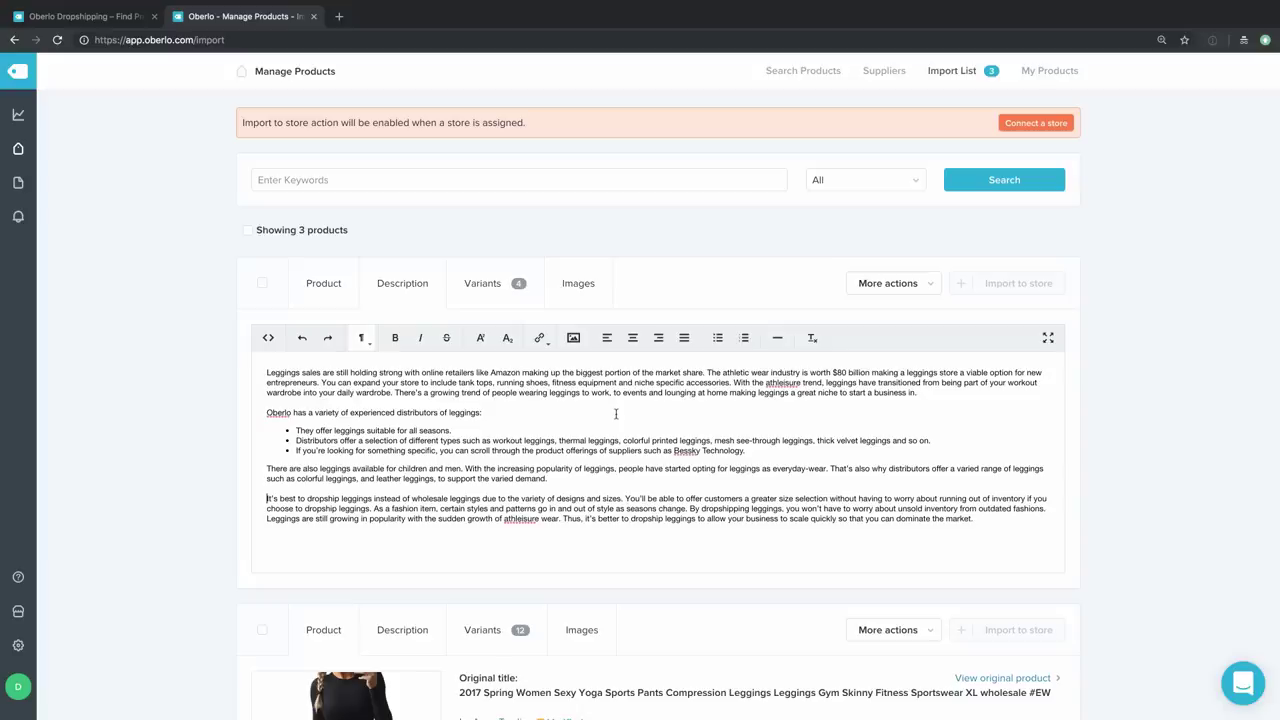
left_click(482, 285)
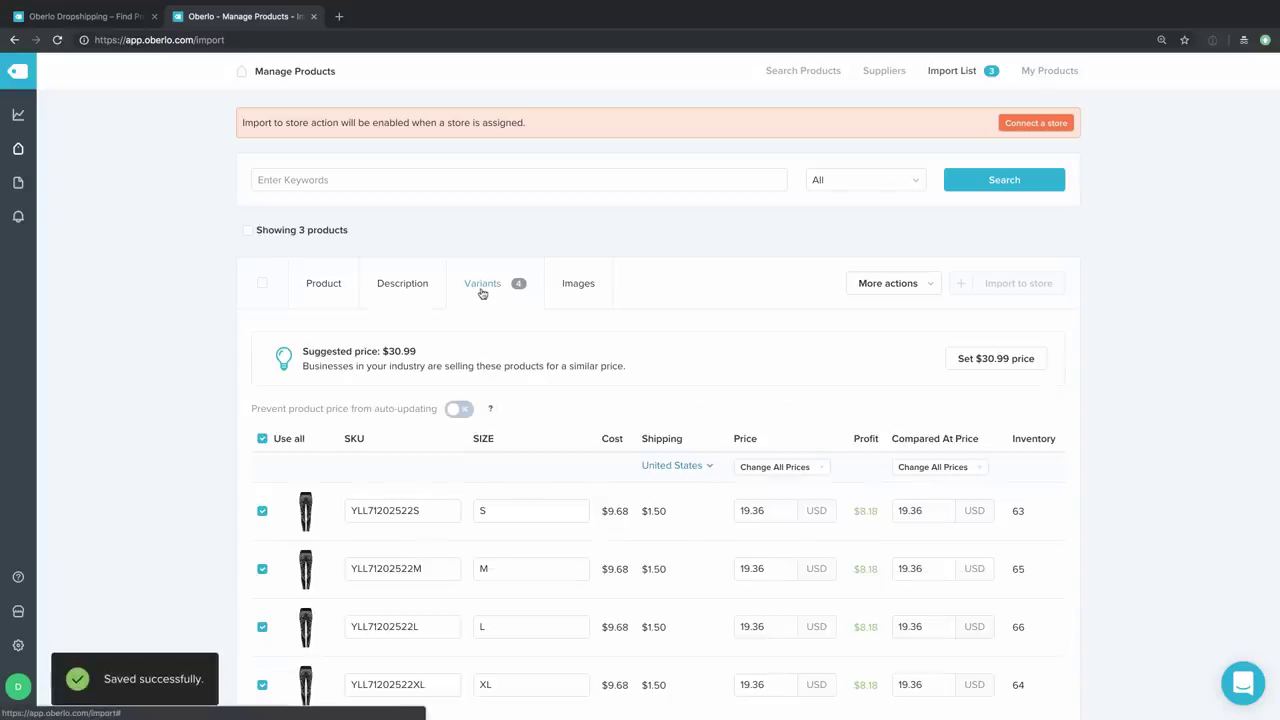
Review the S–XL variants at 19.36 USD, then show the first product's eight images
scroll(771, 328, "down", 1)
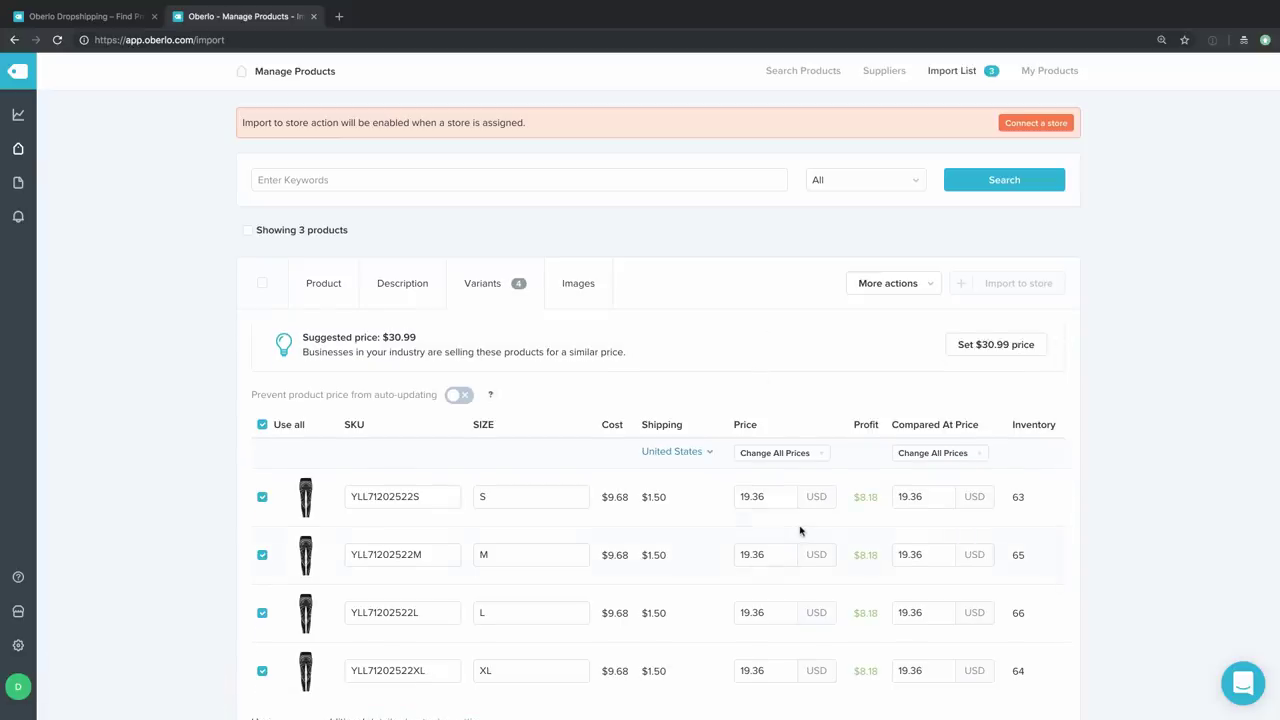
scroll(794, 542, "down", 1)
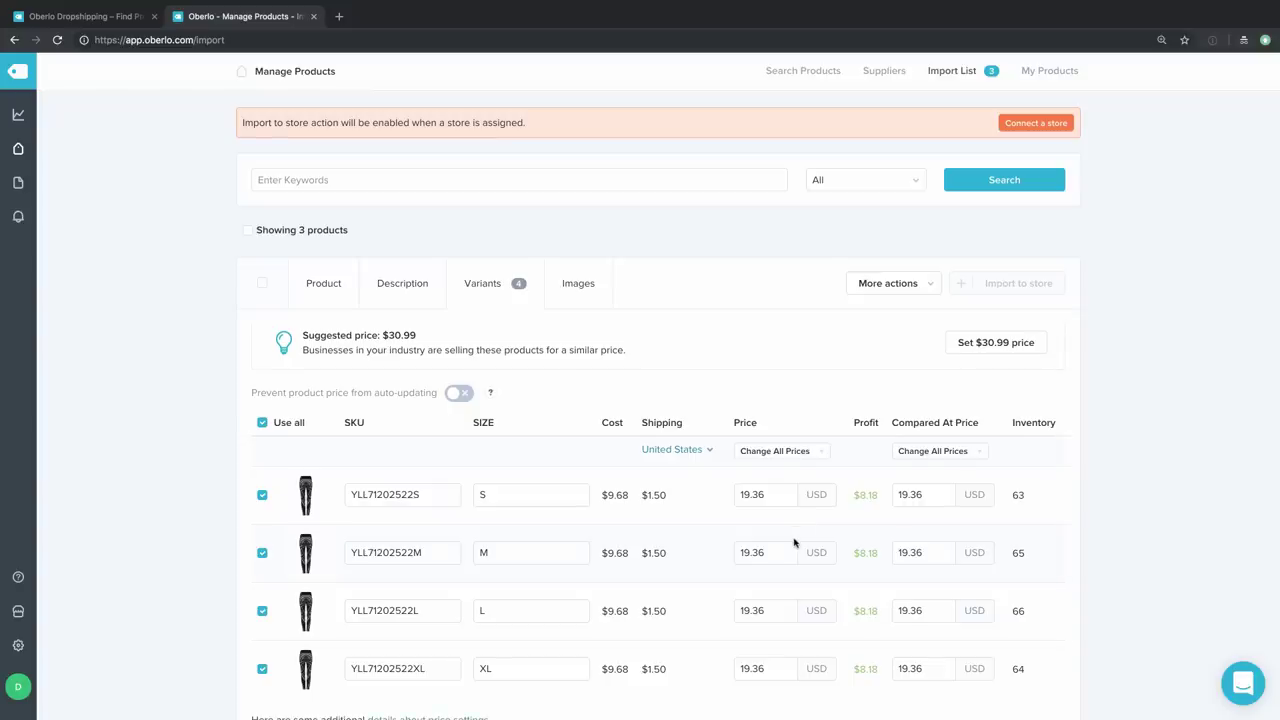
left_click(578, 285)
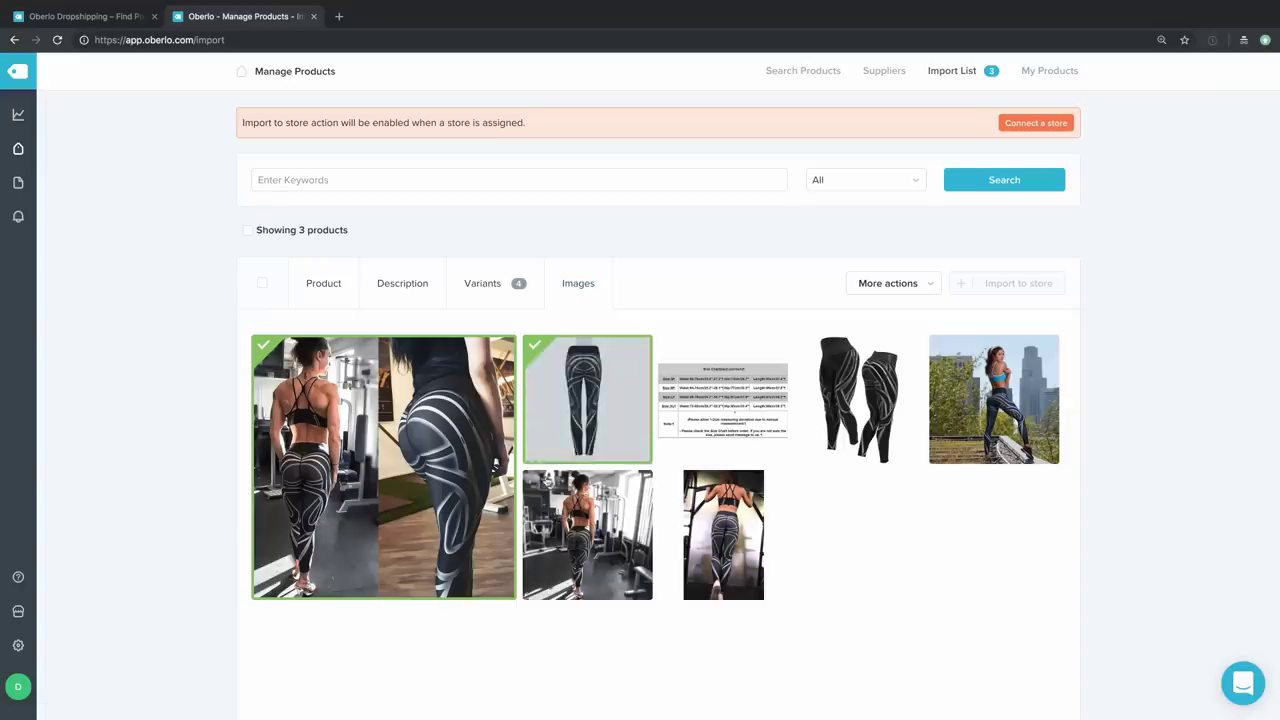
Mark the gym, treadmill, plain leggings and city photos for import, then return to product details
left_click(533, 482)
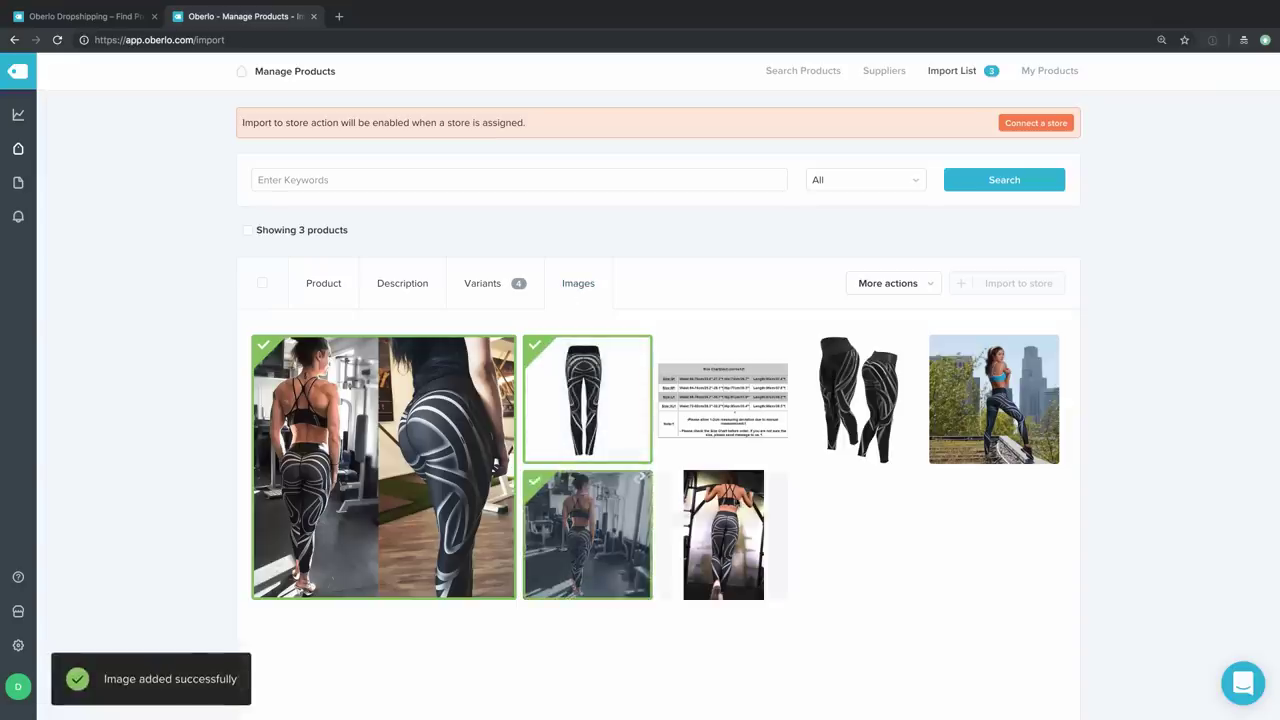
left_click(676, 484)
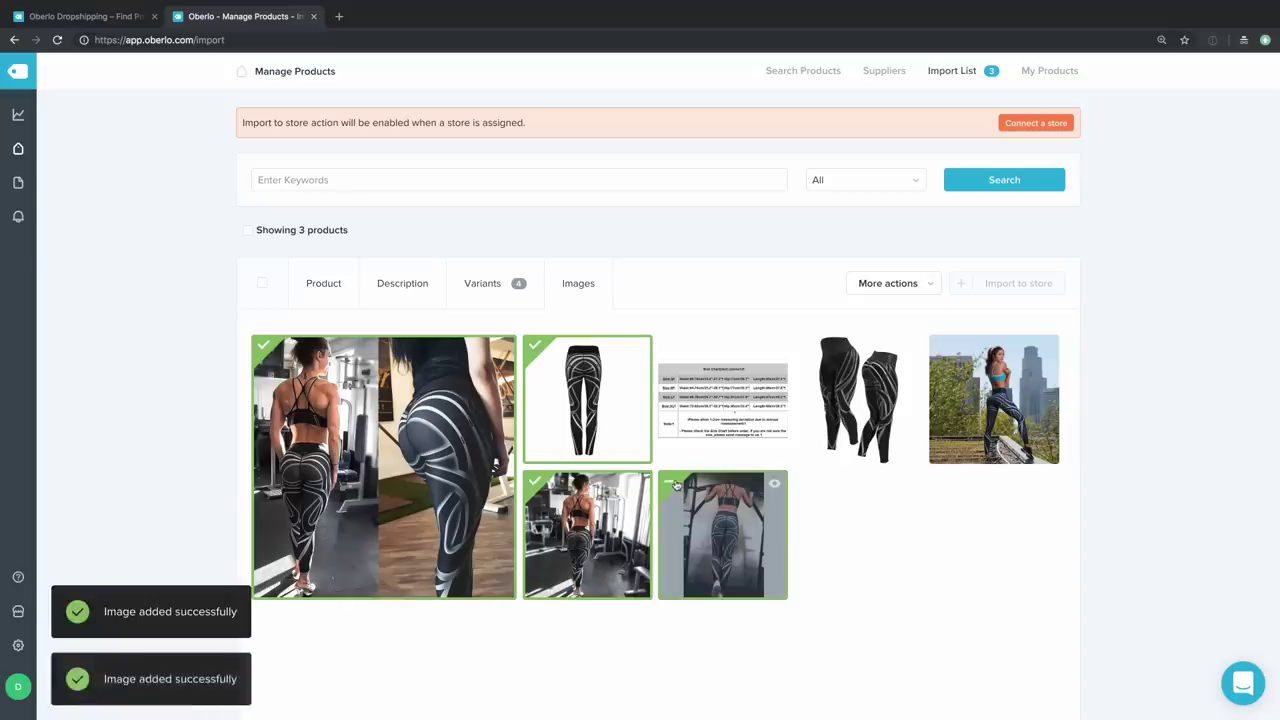
left_click(847, 352)
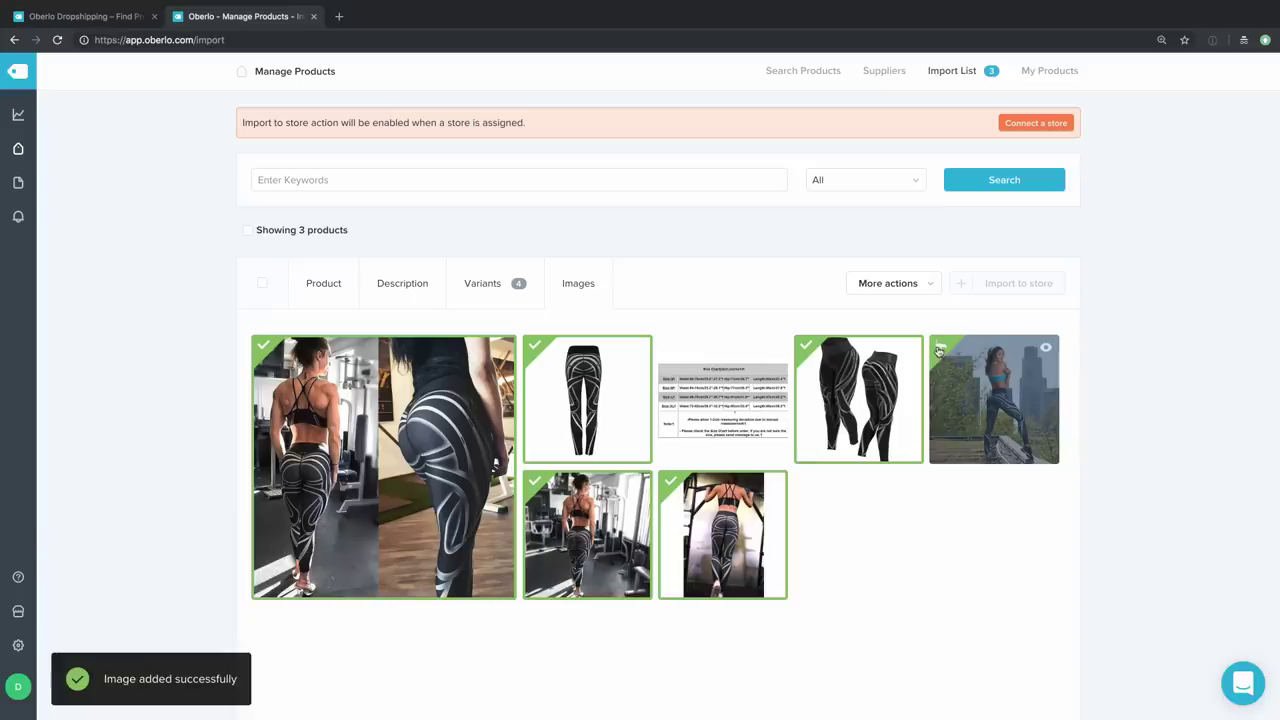
left_click(940, 352)
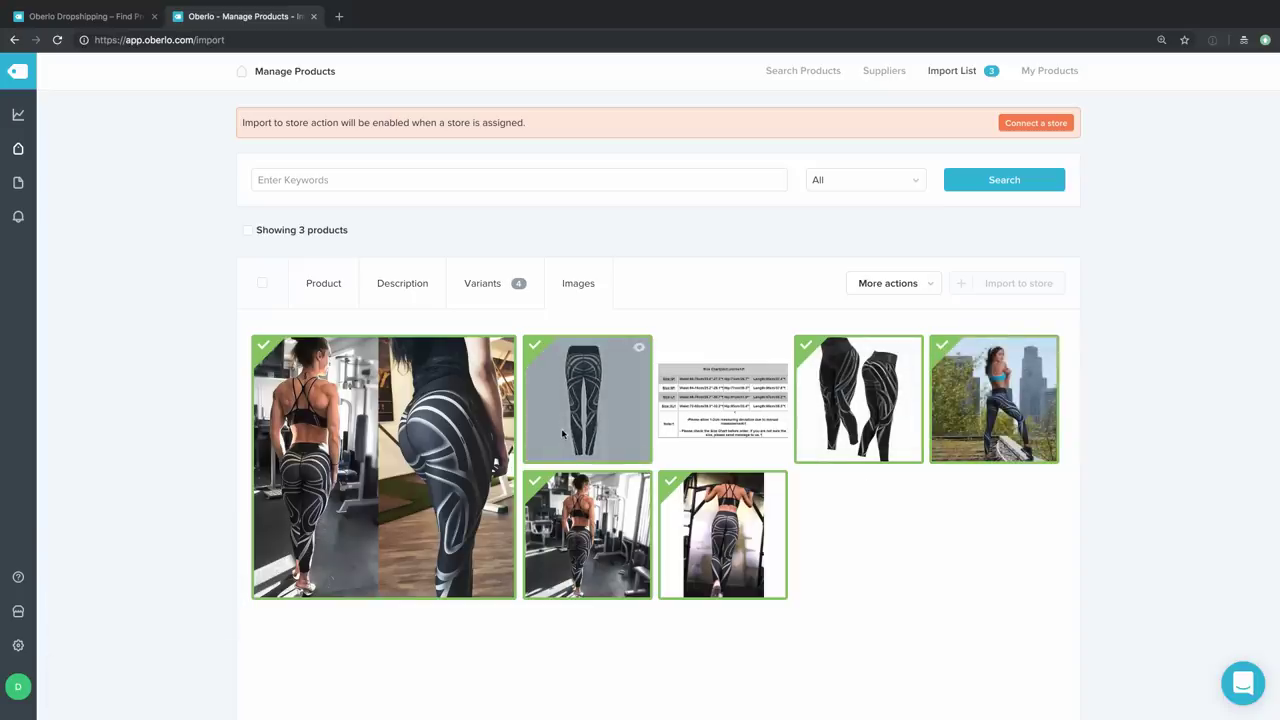
left_click(322, 285)
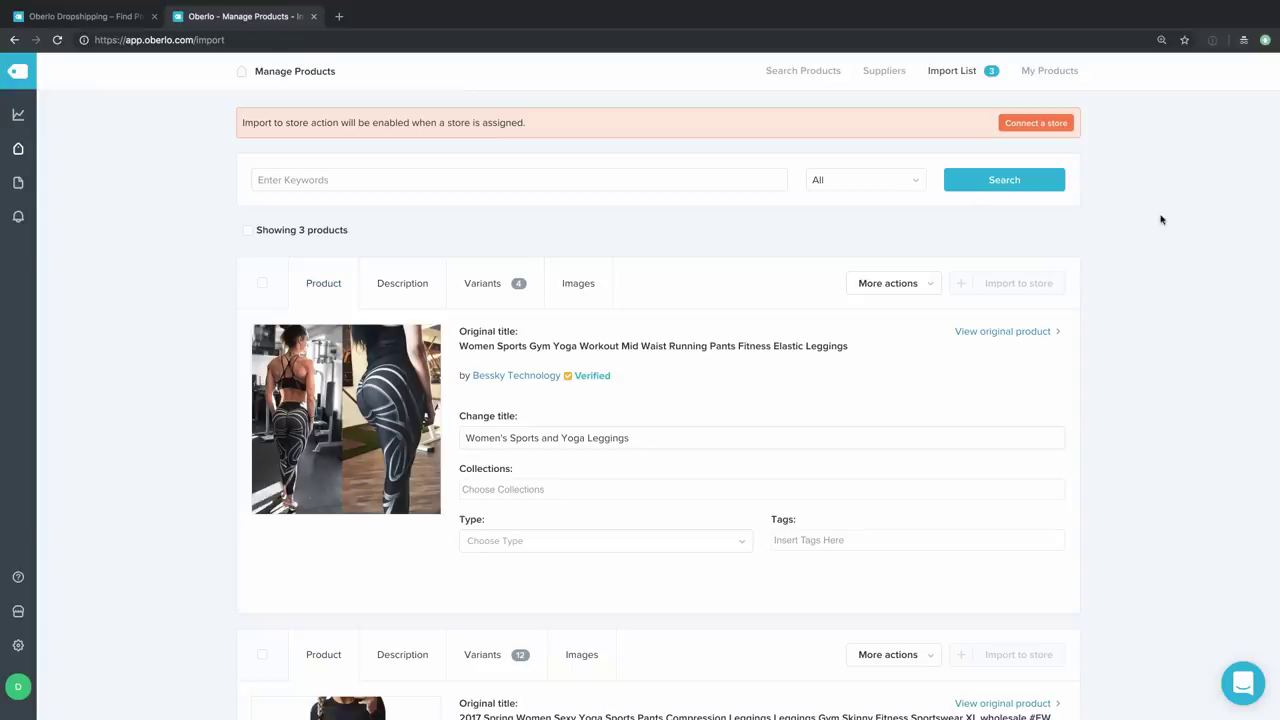
Retitle the black yoga leggings 'Sexy Women's Yoga Sports Pants Compression Leggings'
scroll(1160, 219, "down", 1)
scroll(1160, 219, "down", 5)
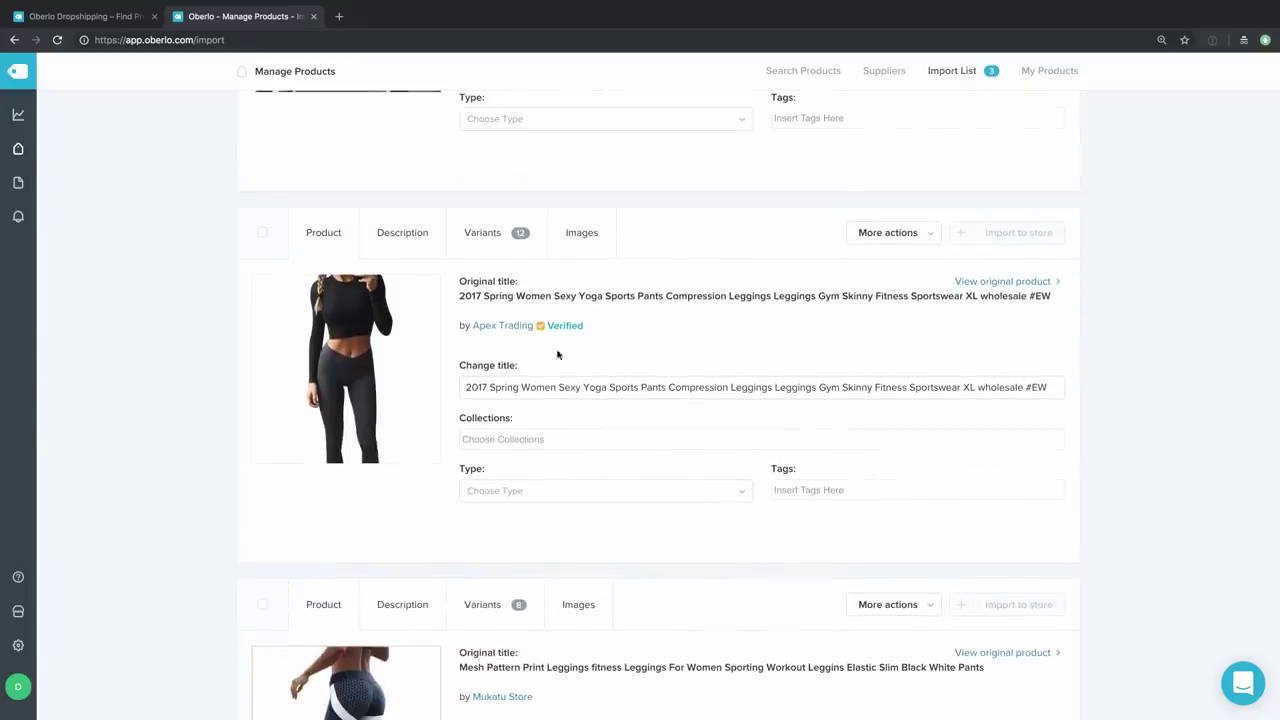
left_click_drag(466, 387, 561, 388)
key("BackSpace")
left_click(490, 387)
type("Women's")
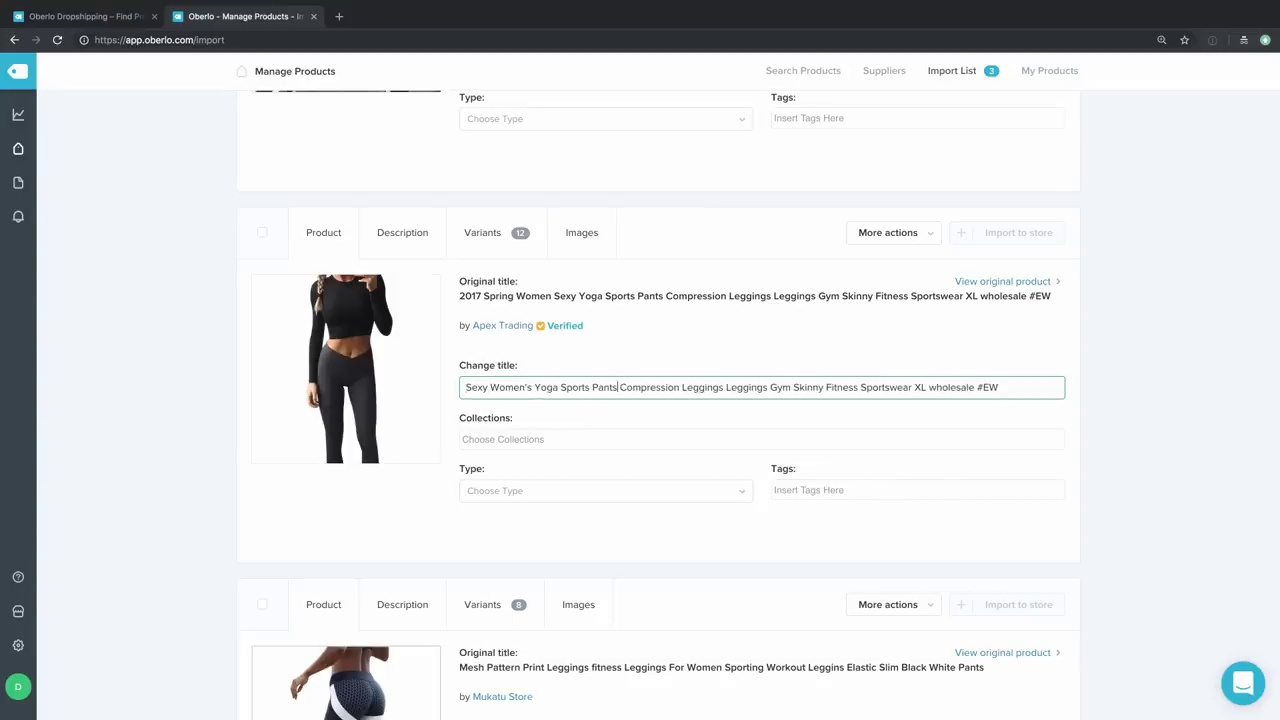
left_click_drag(998, 387, 722, 387)
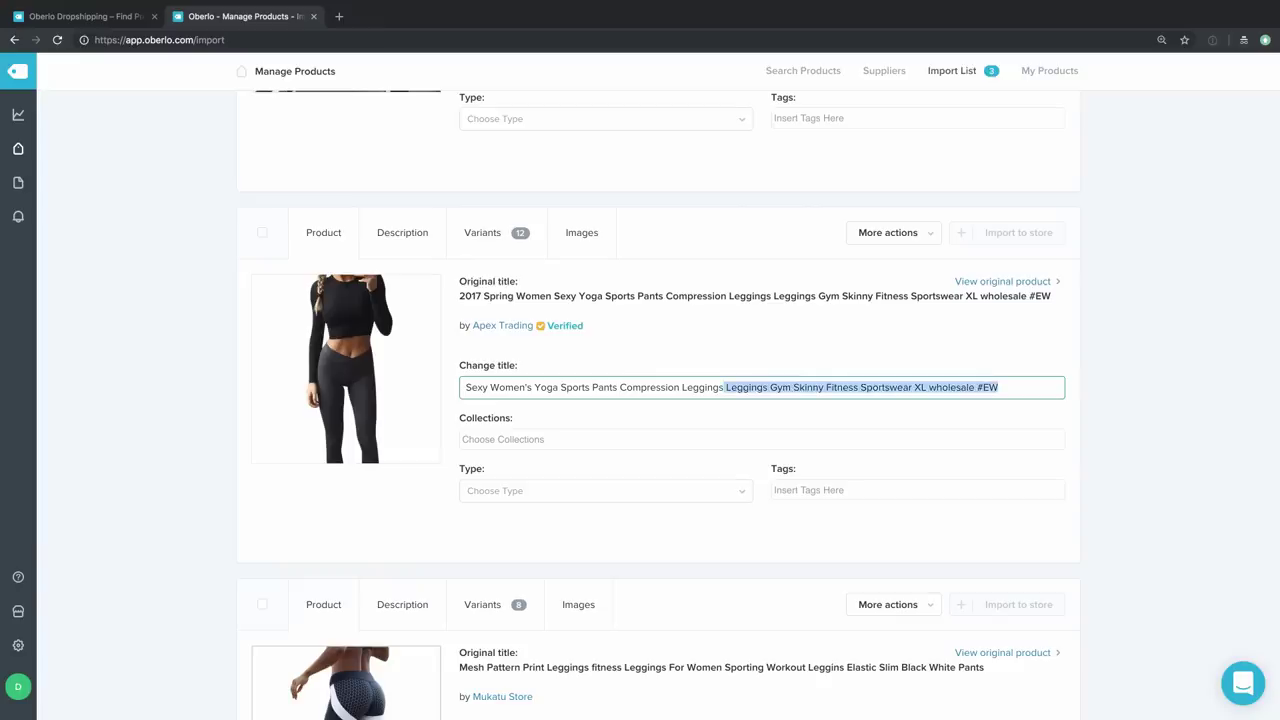
key("BackSpace")
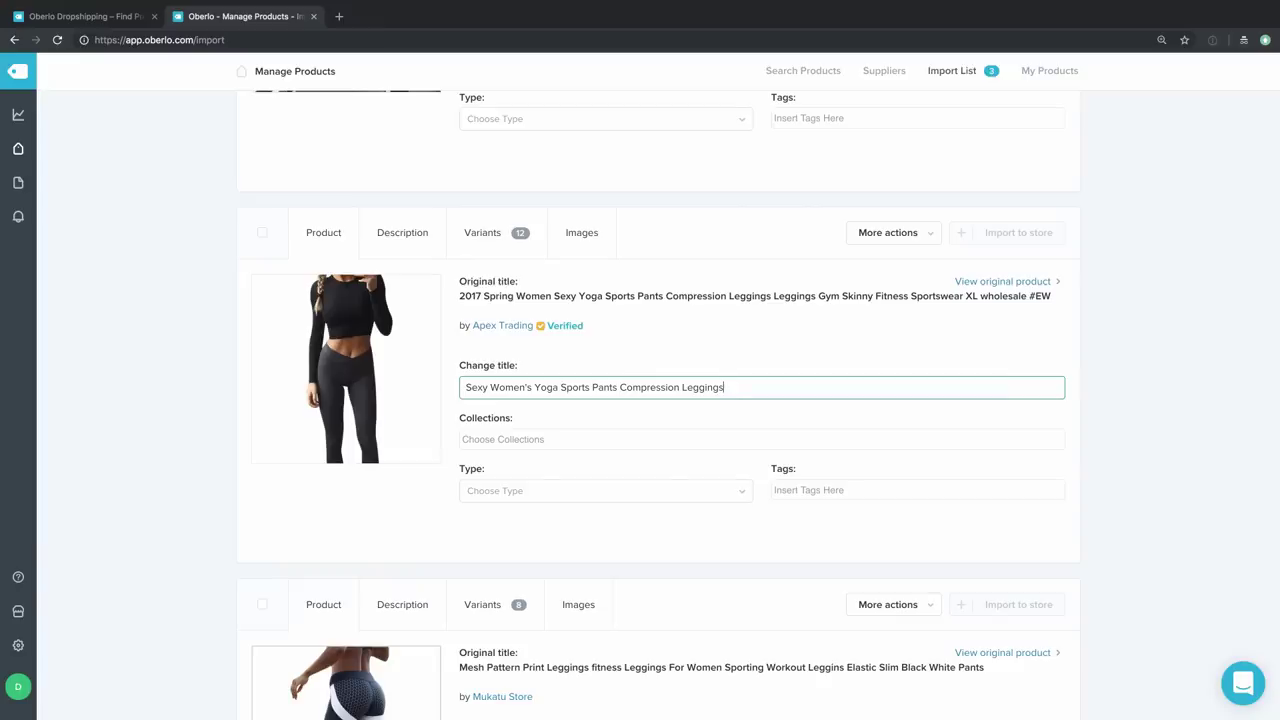
left_click(414, 242)
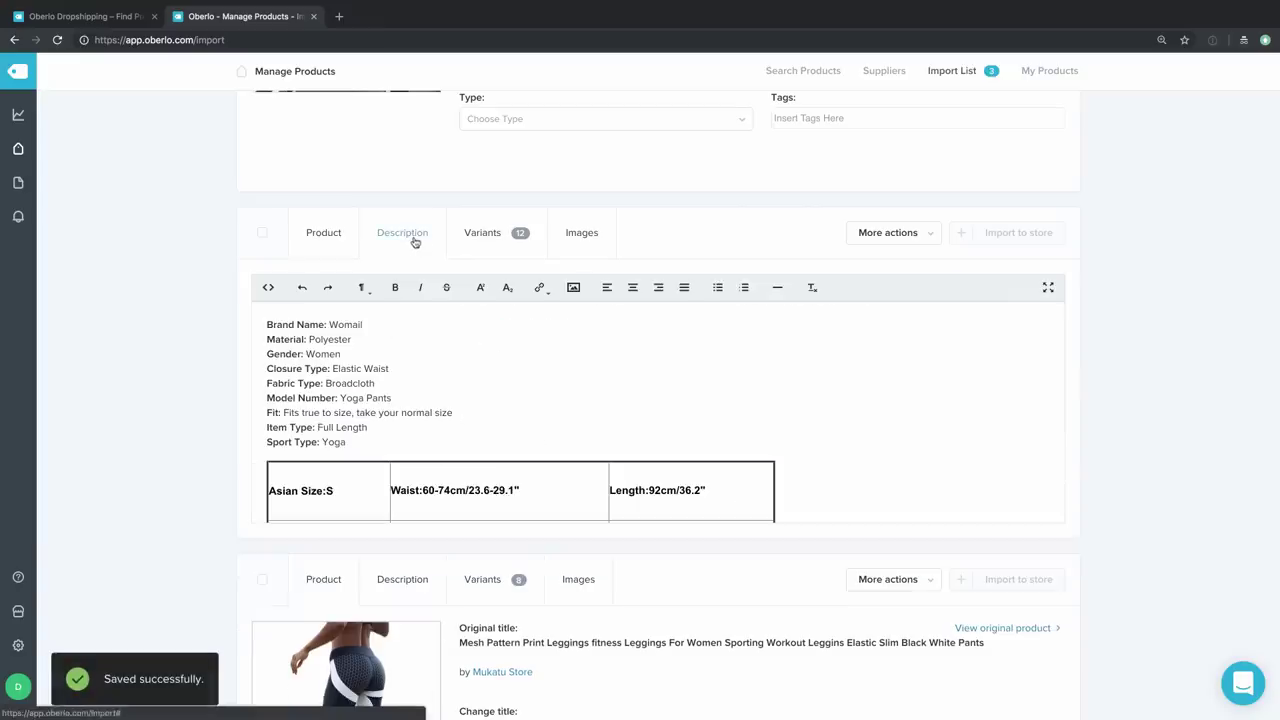
Swap the black yoga leggings' spec-list description for the pasted leggings sales copy
scroll(635, 362, "down", 3)
scroll(635, 362, "down", 2)
scroll(635, 362, "up", 5)
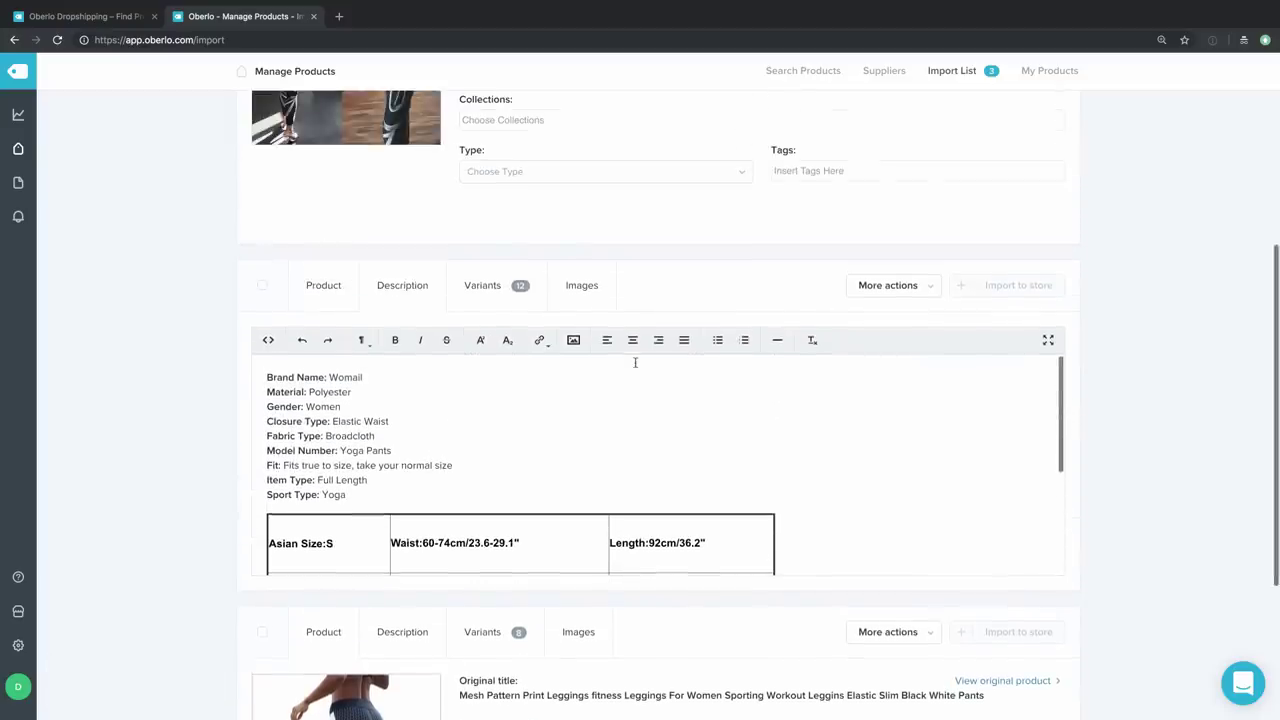
left_click(618, 414)
key("super+a")
key("BackSpace")
key("super+v")
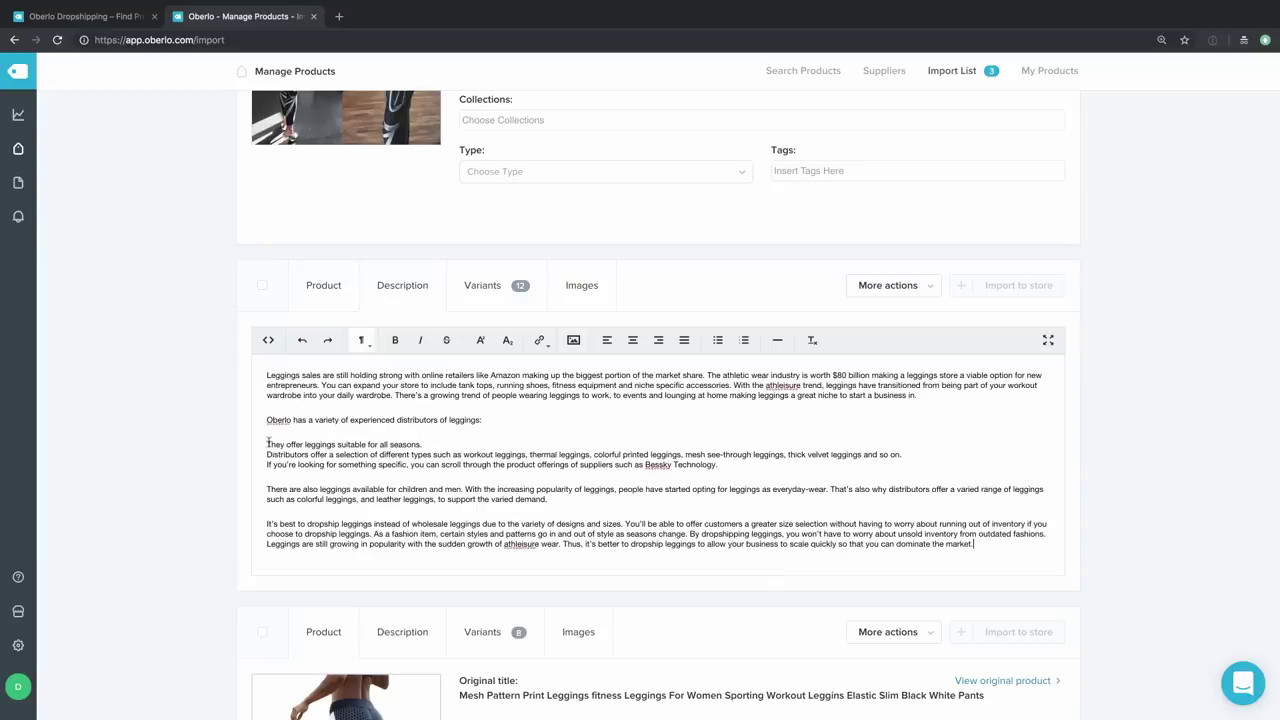
left_click(480, 302)
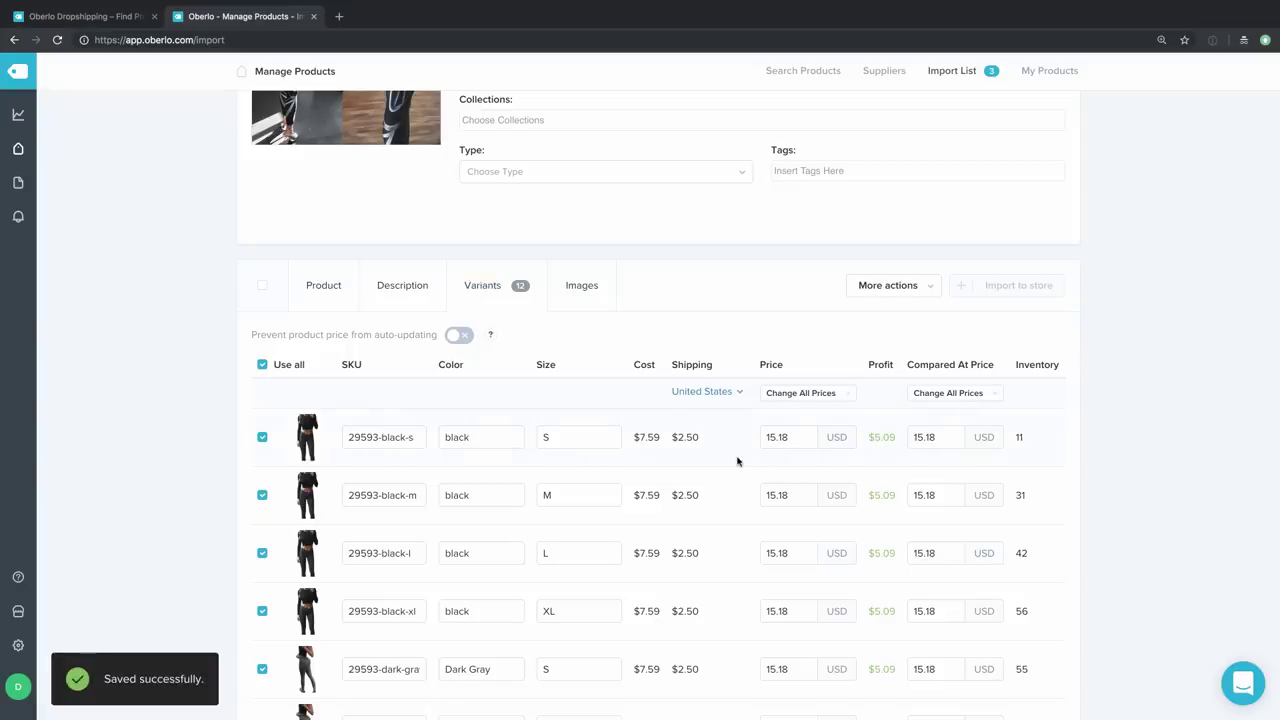
Add the mirror selfie, crop-top, front-view and gym photos to the black yoga leggings' images
scroll(737, 461, "down", 1)
scroll(737, 461, "down", 4)
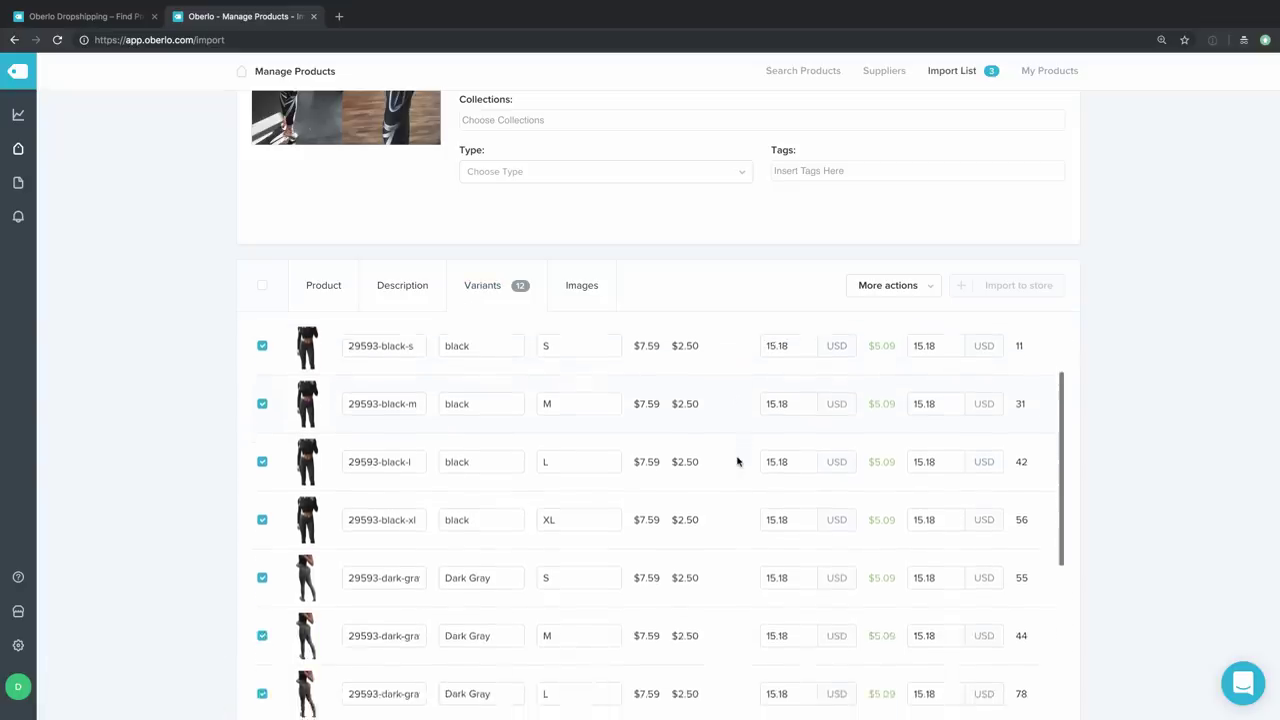
scroll(737, 461, "down", 3)
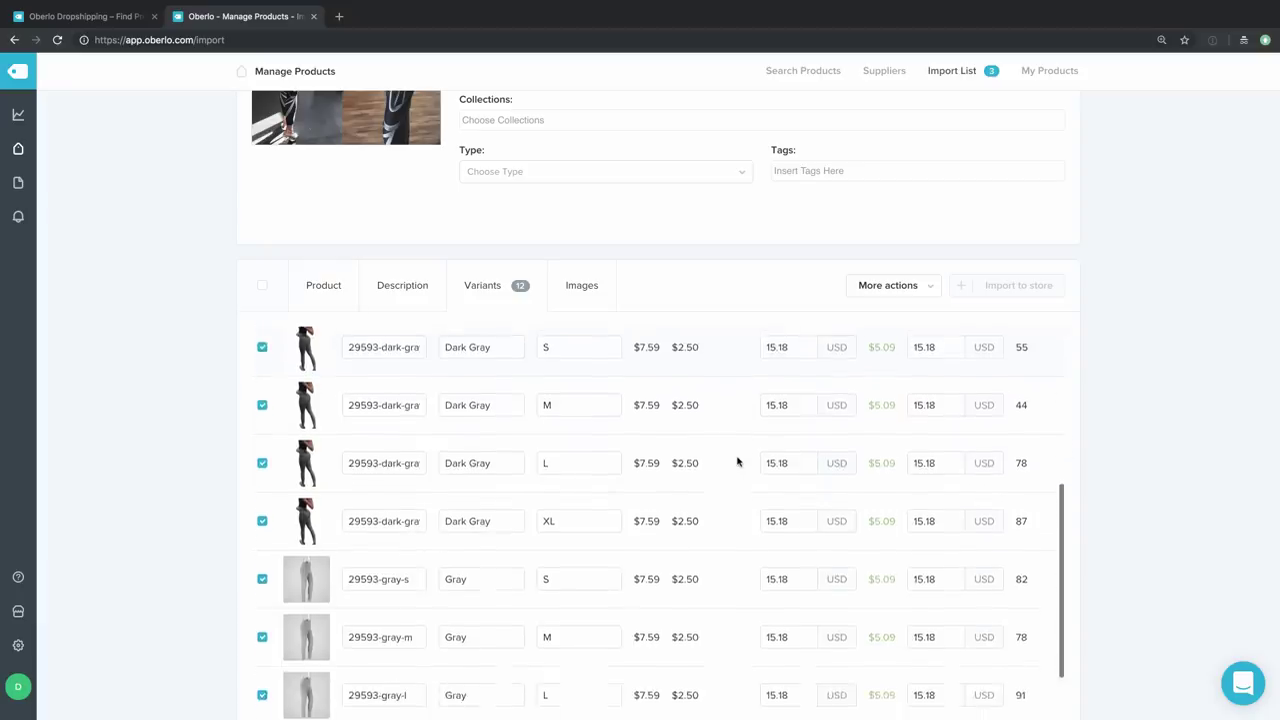
scroll(737, 461, "up", 6)
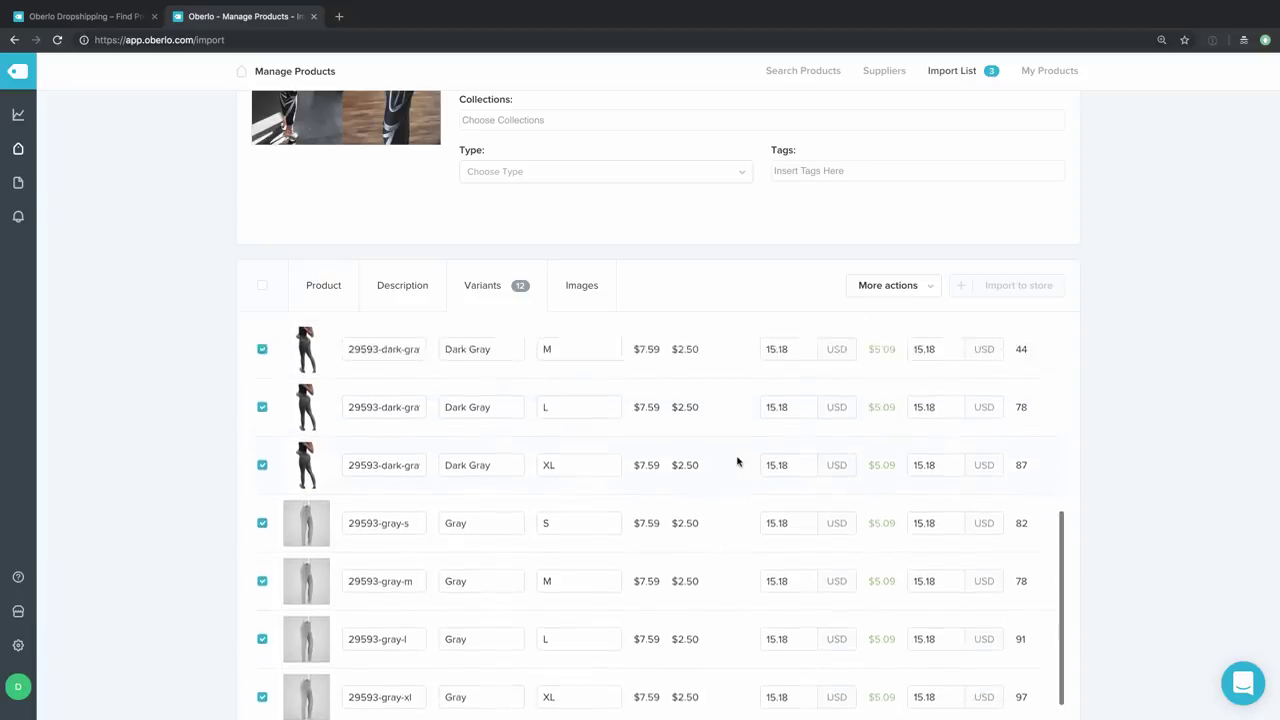
scroll(737, 461, "up", 2)
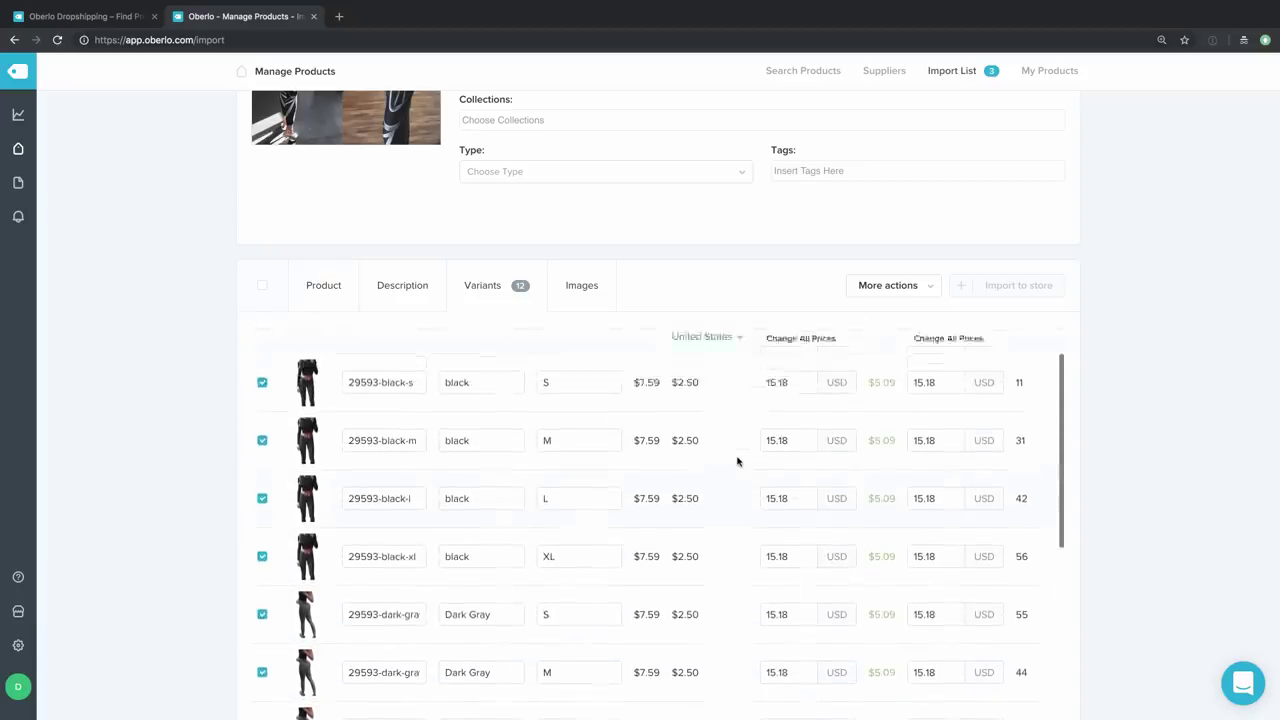
left_click(592, 295)
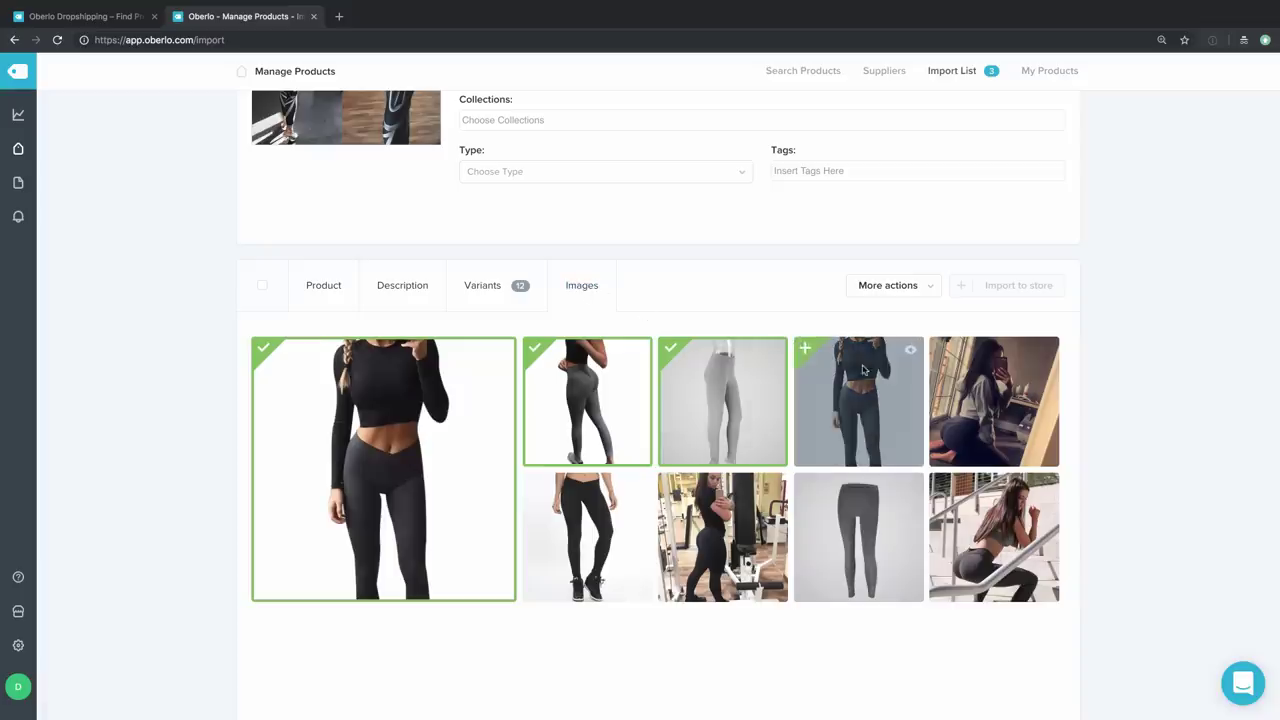
left_click(941, 348)
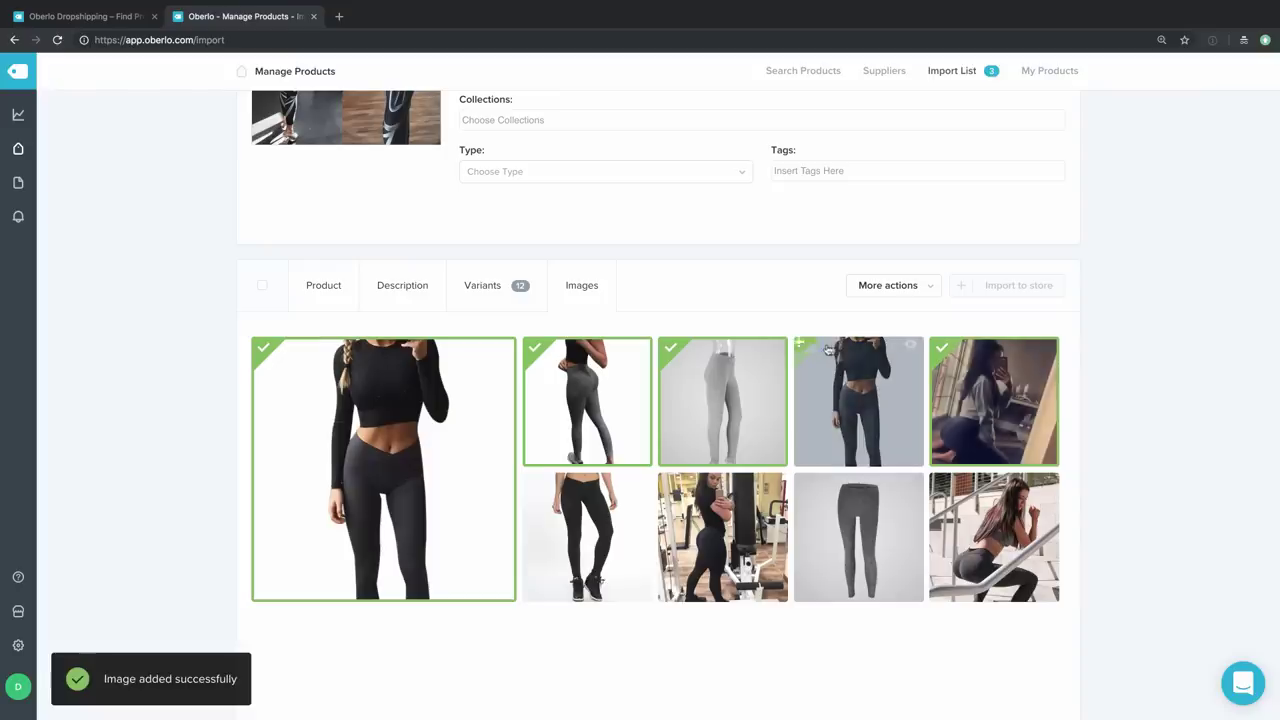
left_click(806, 348)
left_click(536, 485)
left_click(671, 484)
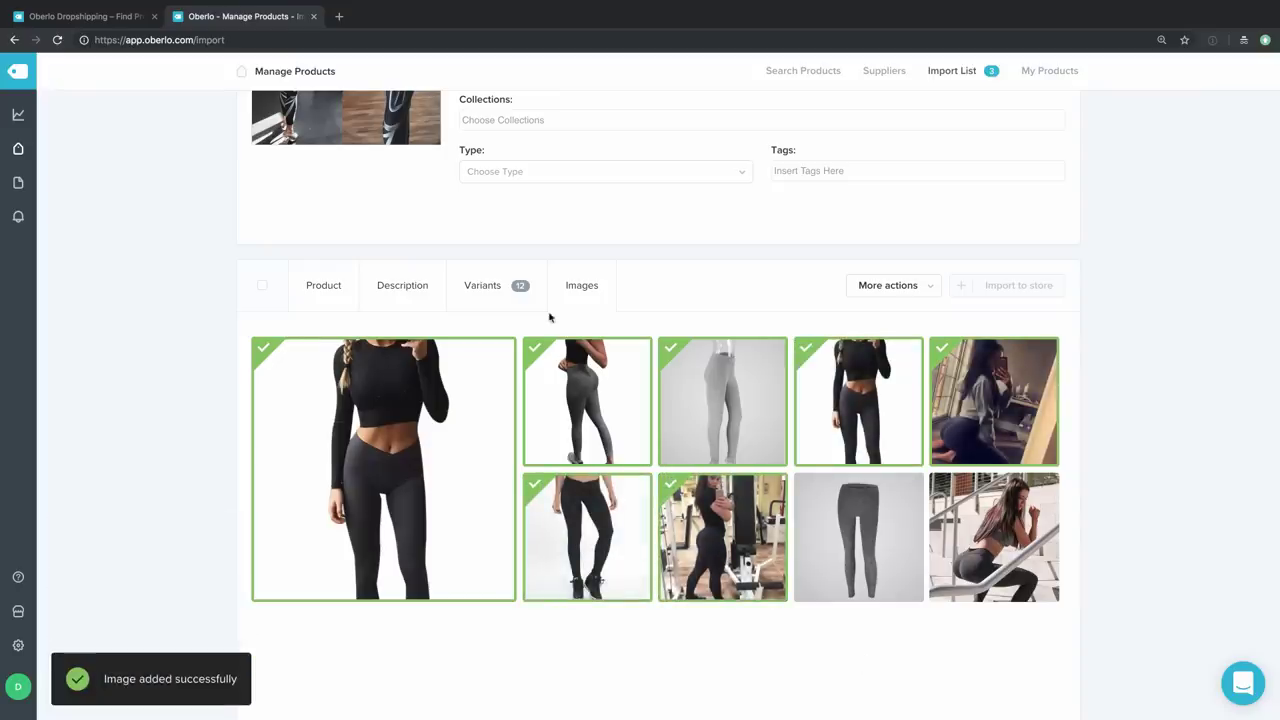
left_click(299, 294)
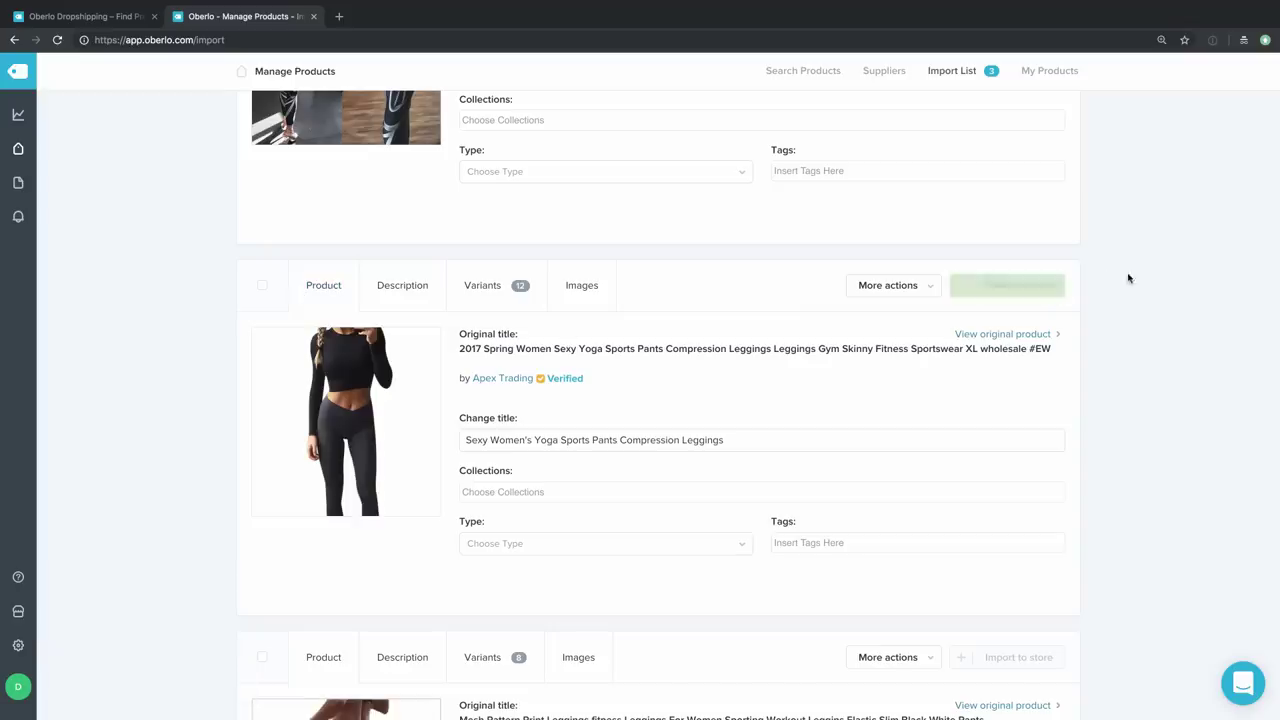
Edit the product title, replacing its ending from 'fitness' onward with 'Women's'
scroll(1137, 271, "down", 2)
scroll(1137, 271, "down", 3)
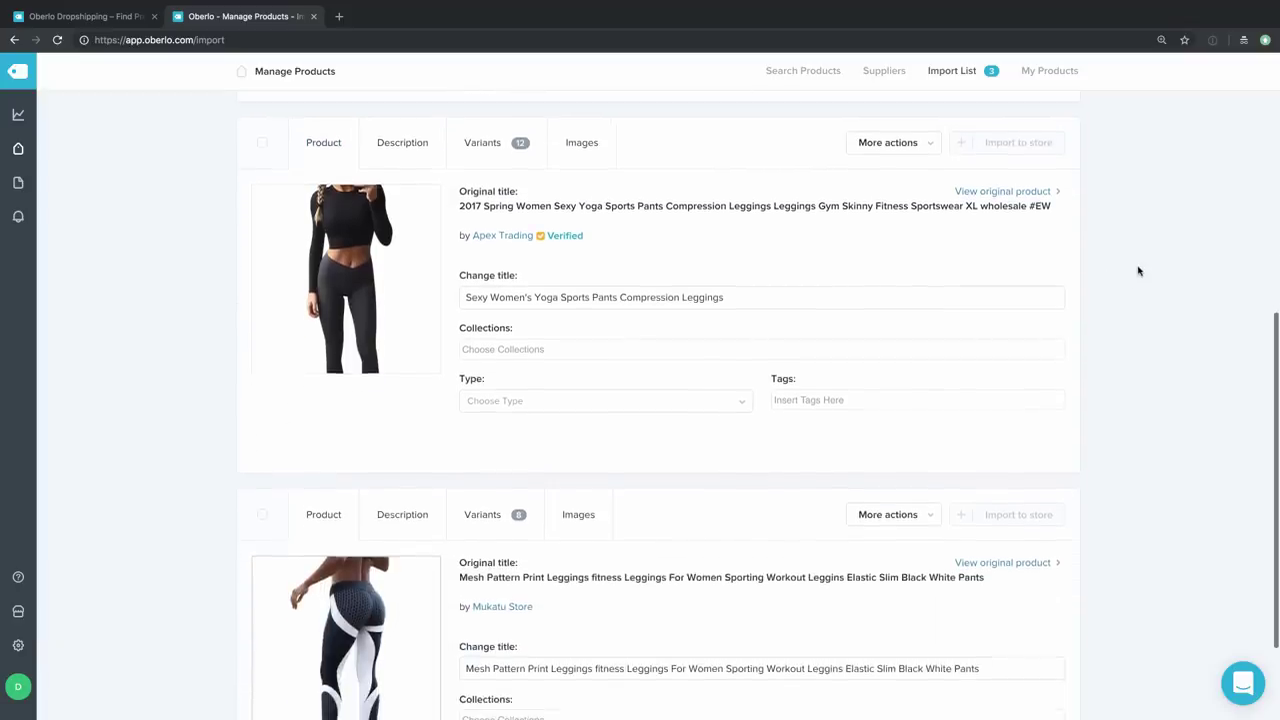
scroll(1137, 271, "down", 1)
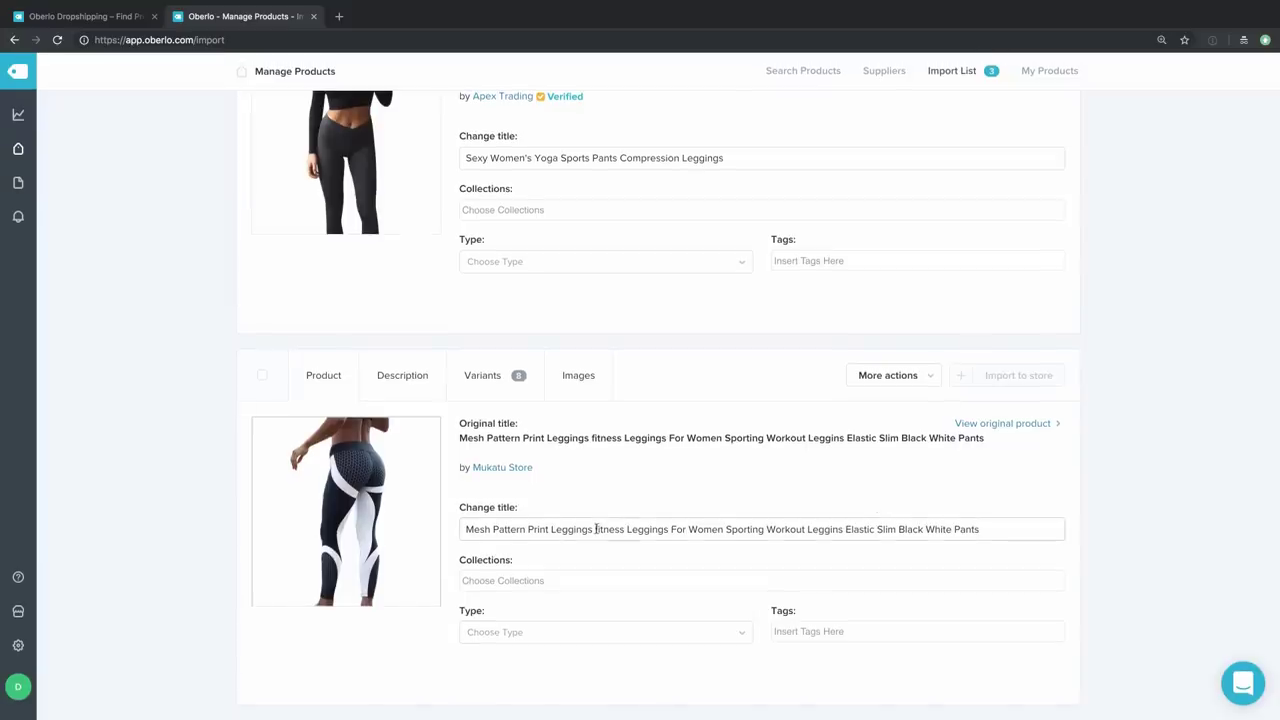
left_click_drag(596, 529, 599, 537)
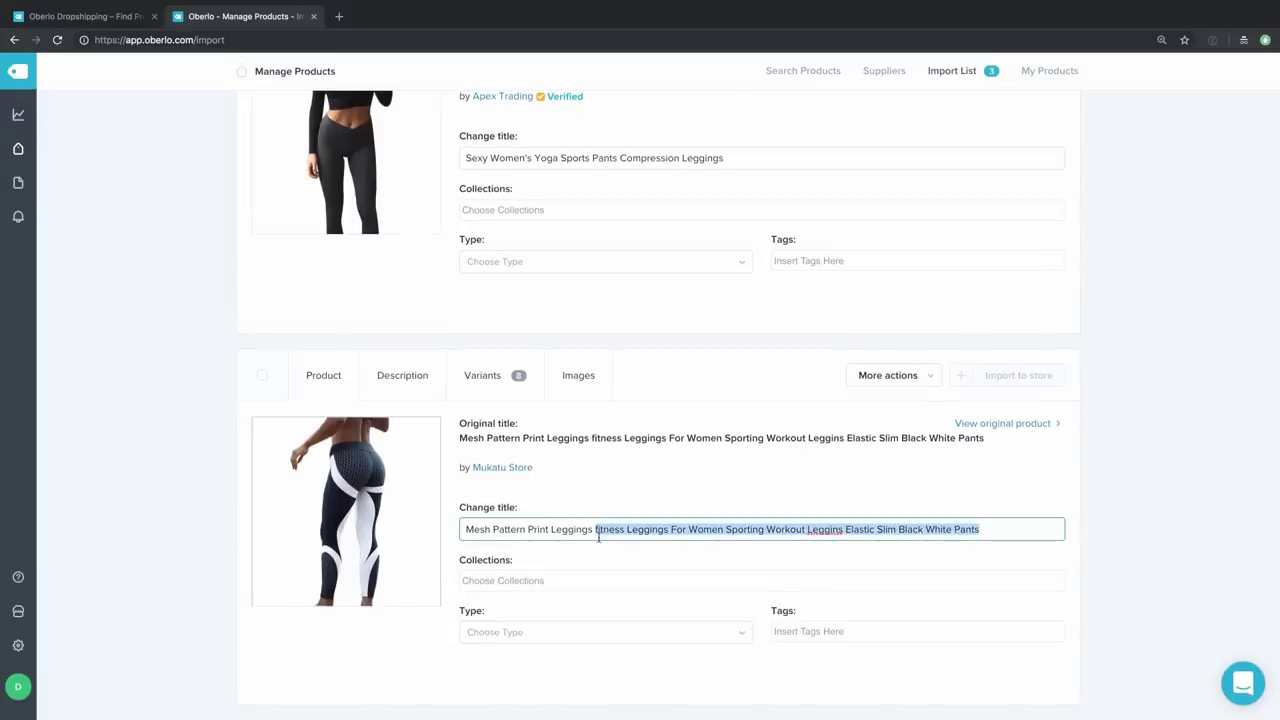
key("BackSpace")
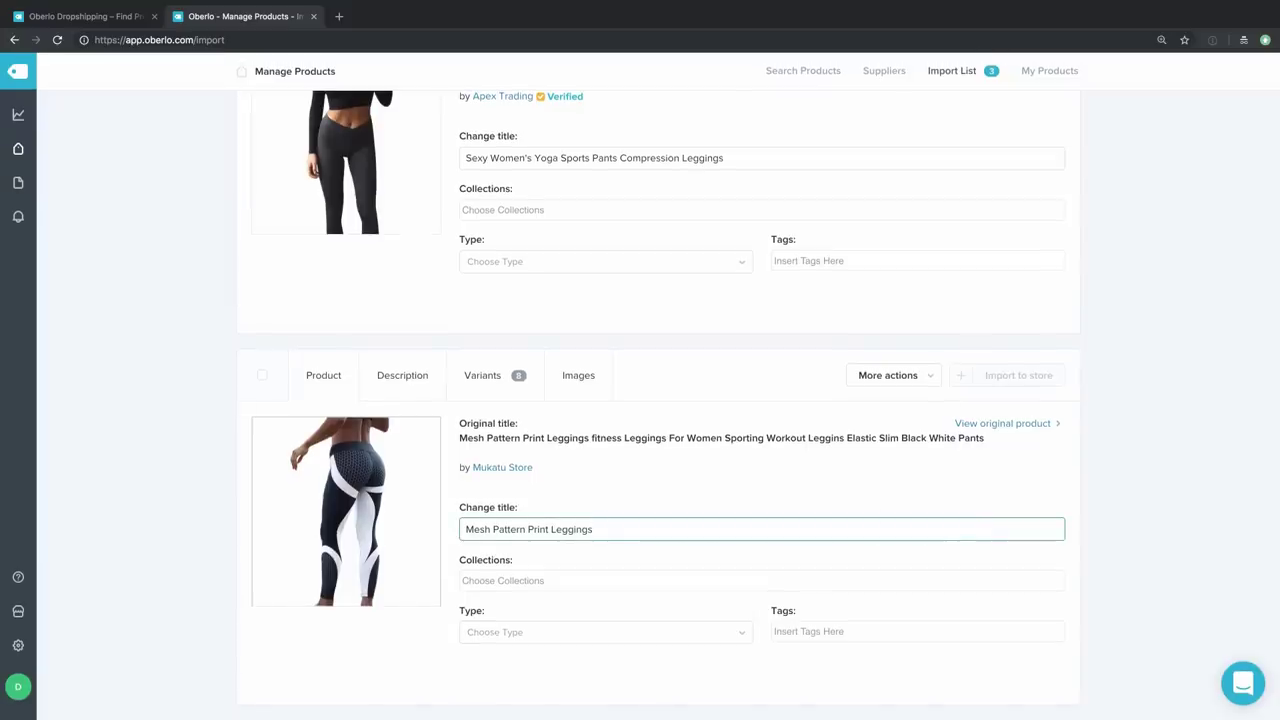
type("Women's")
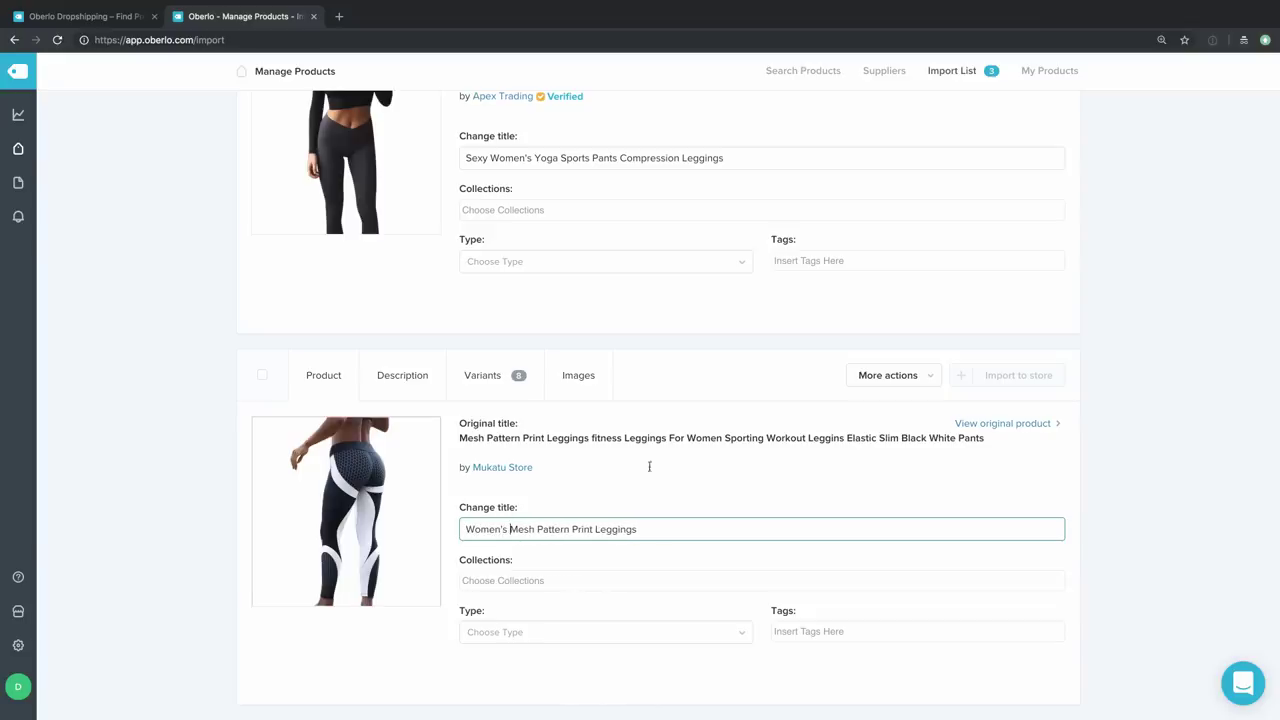
Replace the compression leggings' description photos with the pasted leggings sales text
left_click(410, 386)
scroll(549, 522, "down", 2)
scroll(549, 522, "down", 5)
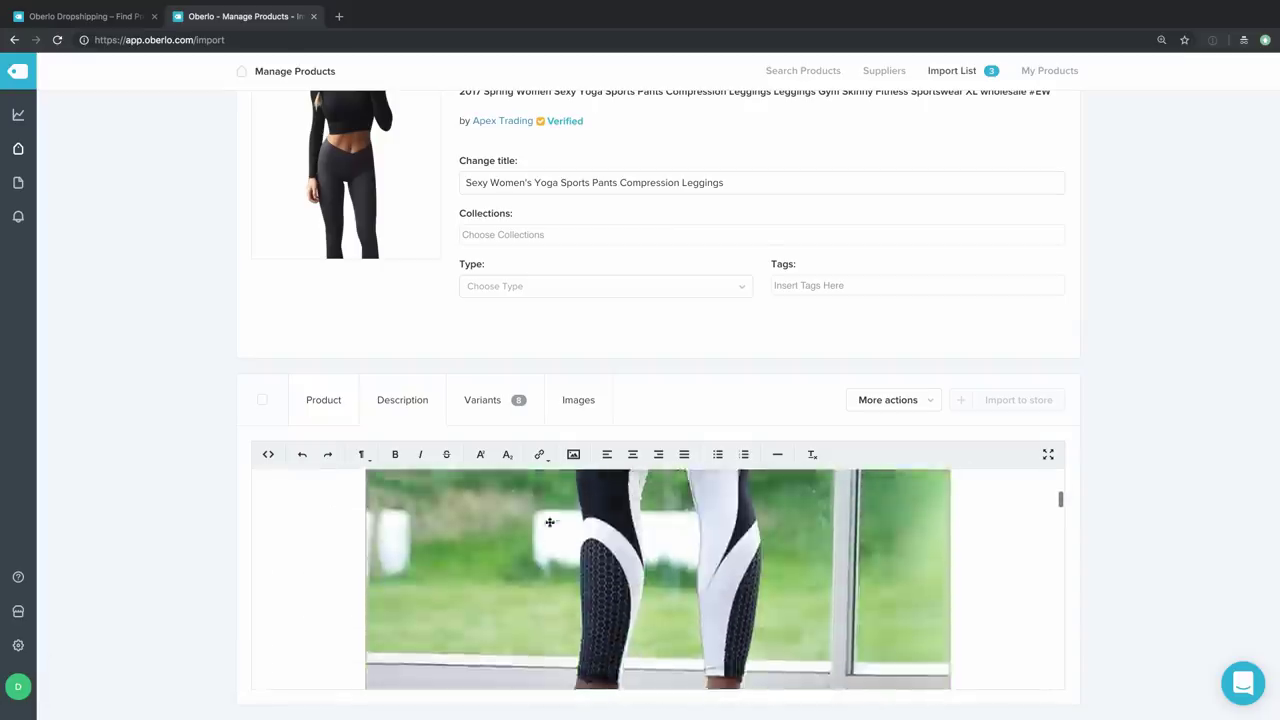
scroll(549, 522, "down", 4)
scroll(549, 522, "up", 3)
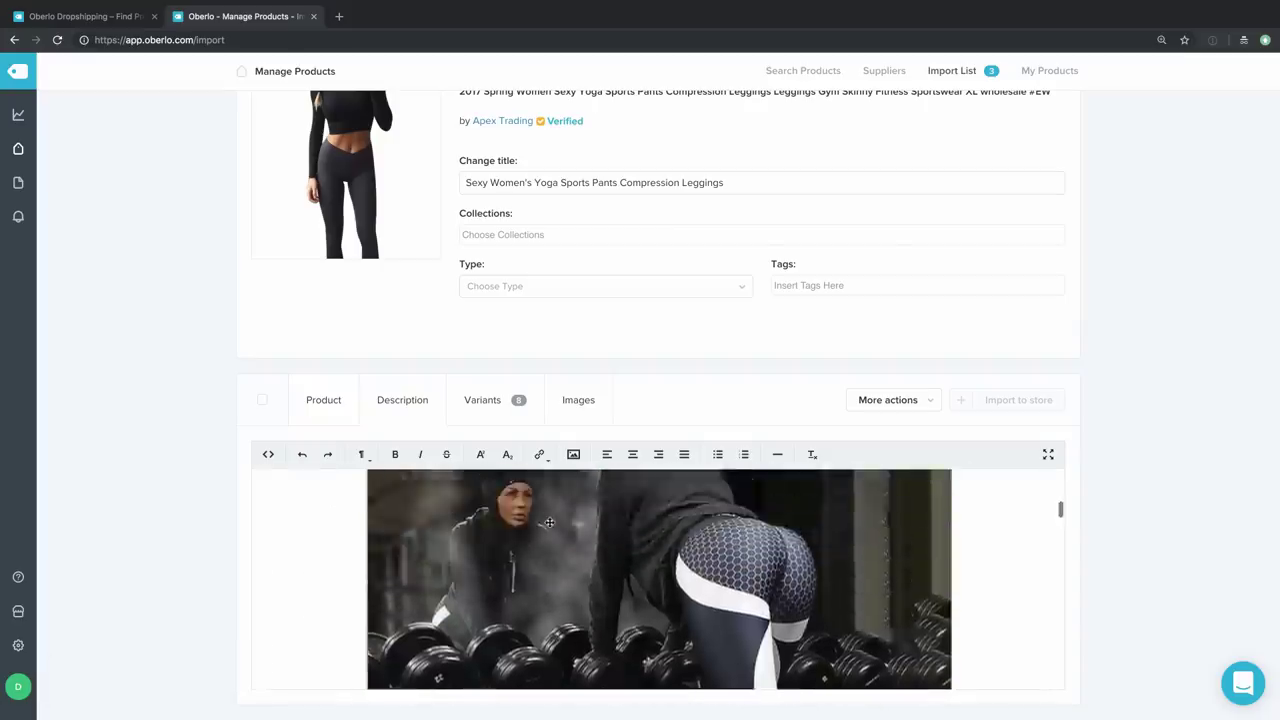
key("ctrl+a")
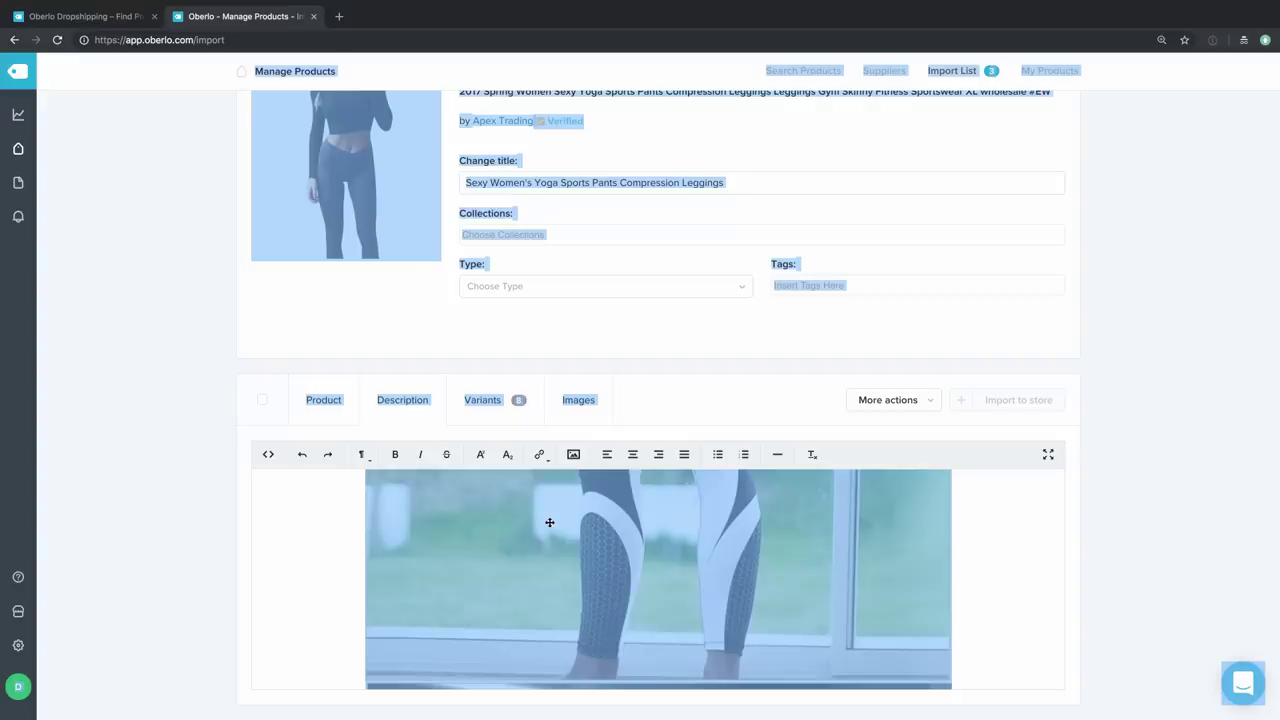
left_click(305, 549)
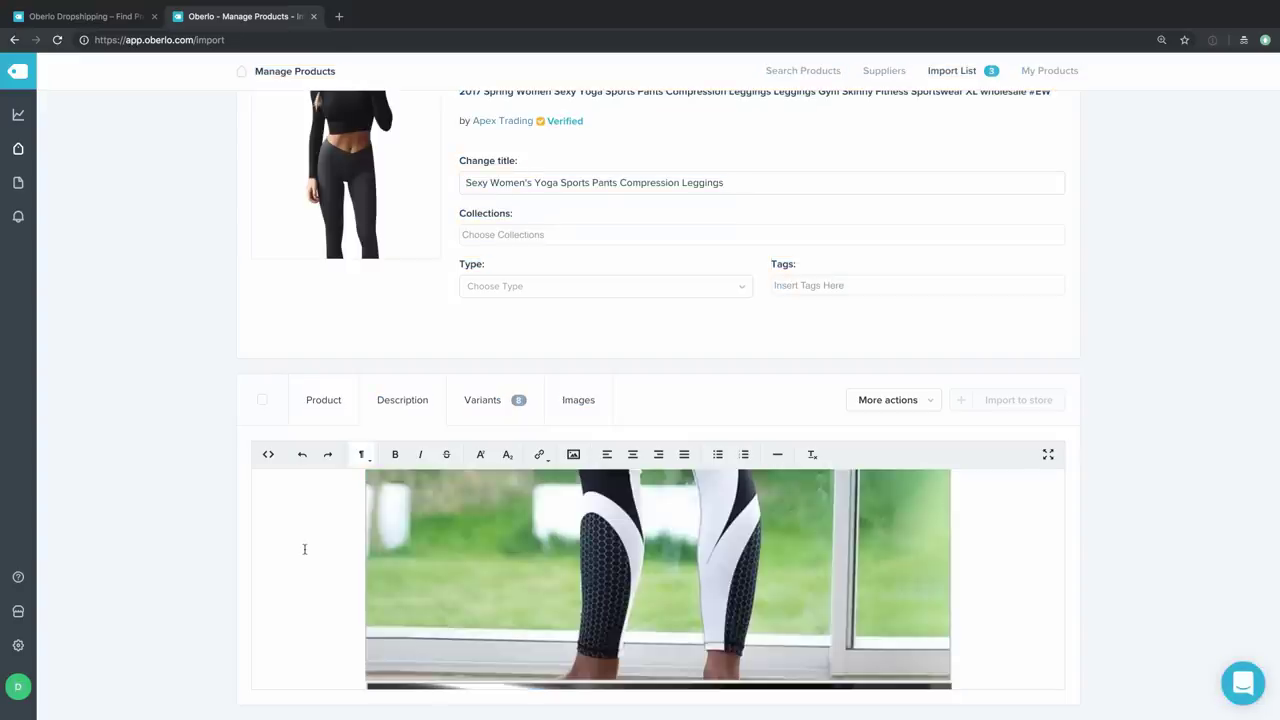
key("ctrl+a")
key("Delete")
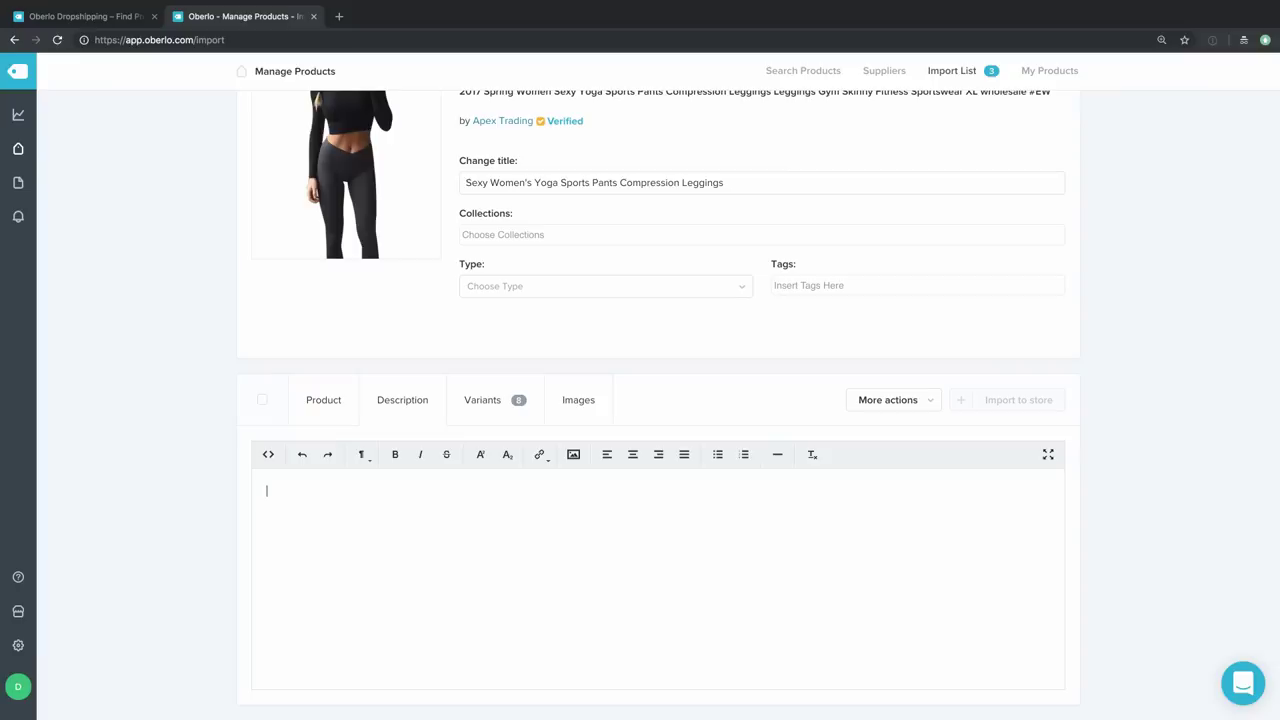
key("ctrl+v")
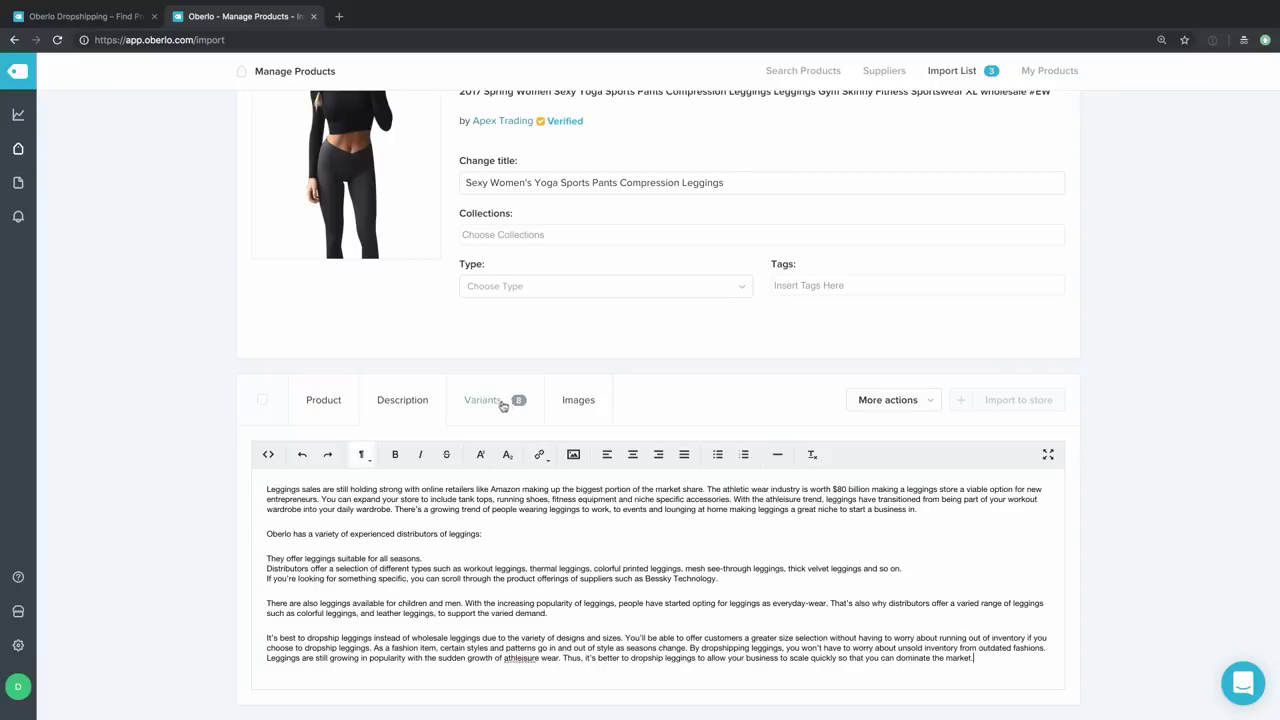
left_click(503, 402)
scroll(704, 566, "down", 3)
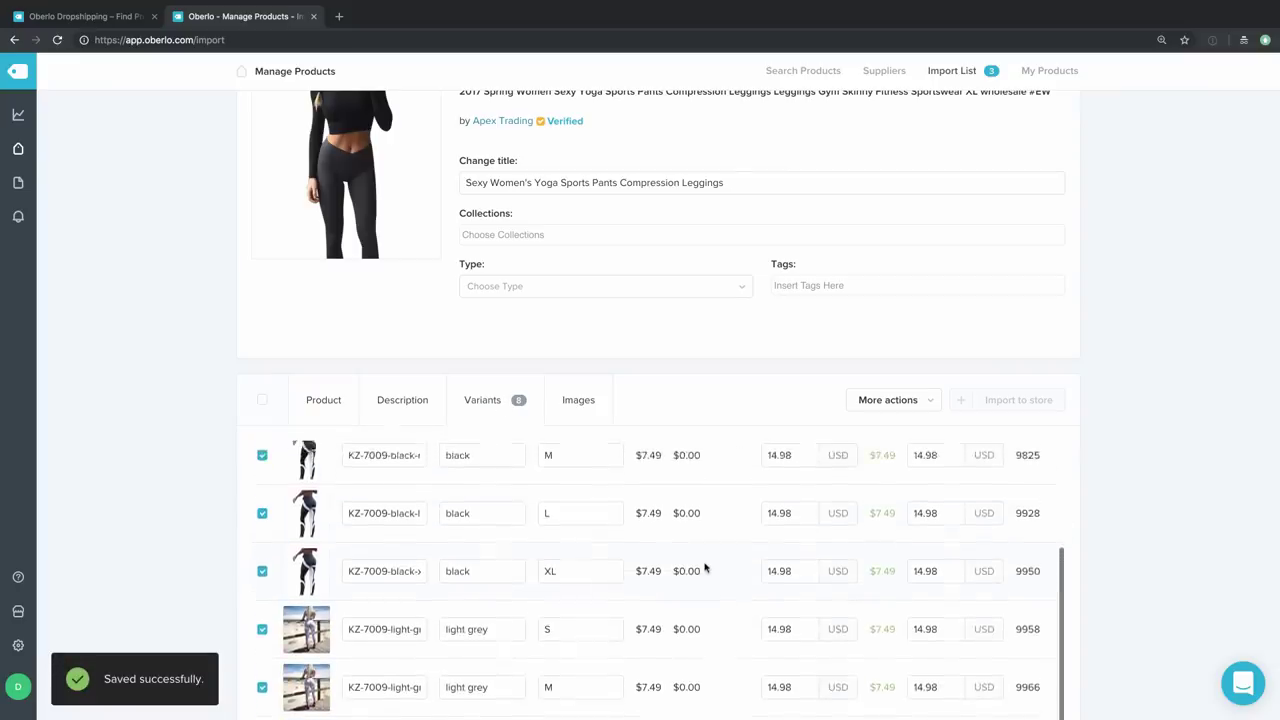
Add the third, fourth, sixth and seventh photos to the compression leggings' images
scroll(704, 566, "up", 4)
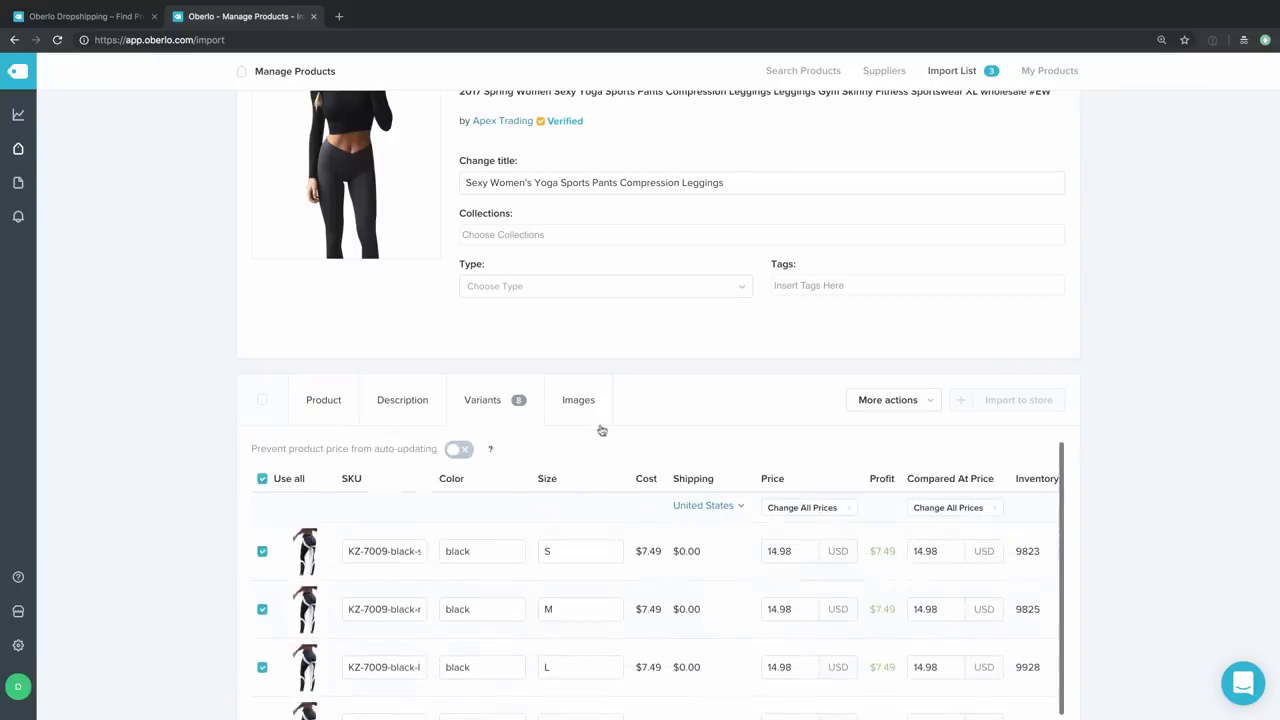
left_click(576, 402)
scroll(1000, 574, "down", 1)
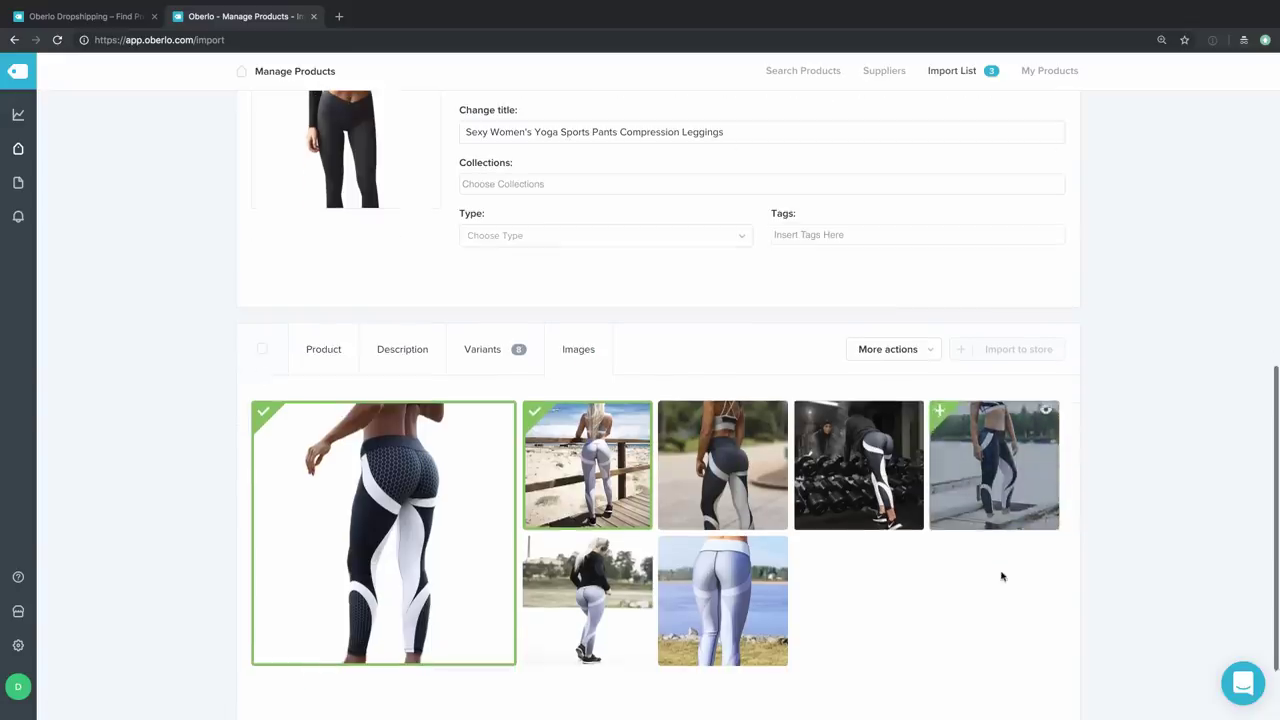
left_click(806, 412)
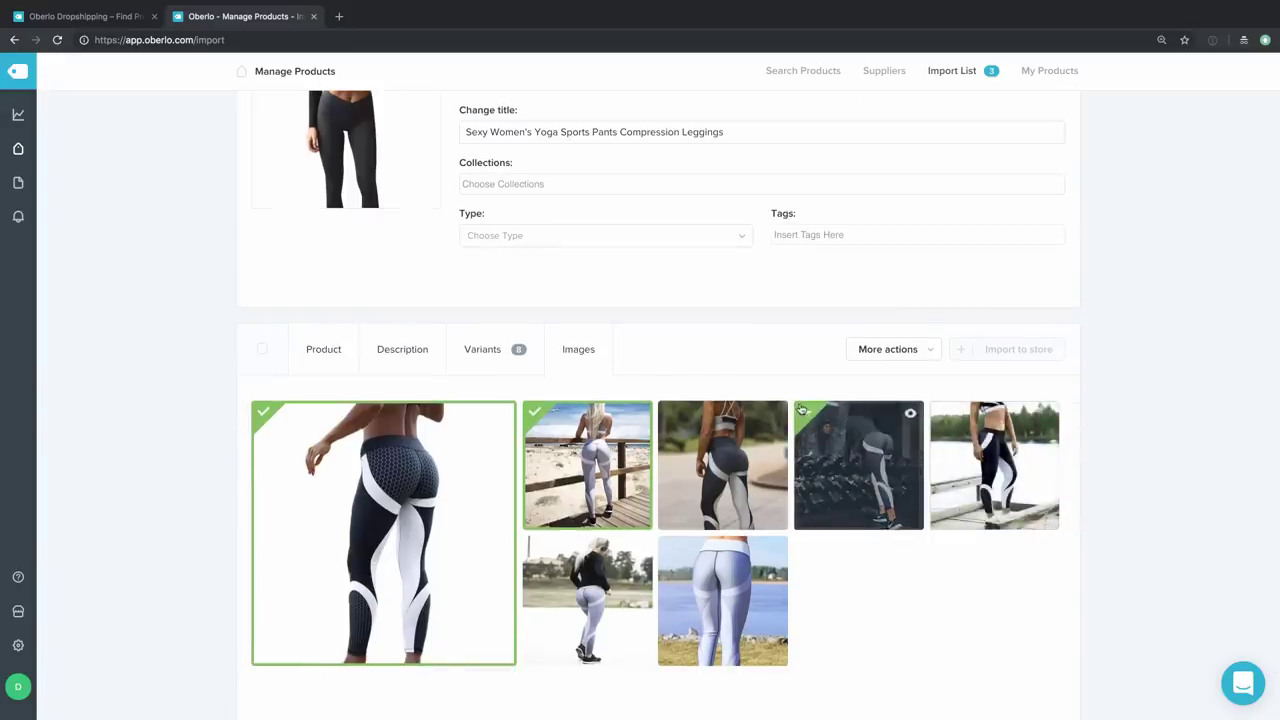
left_click(674, 416)
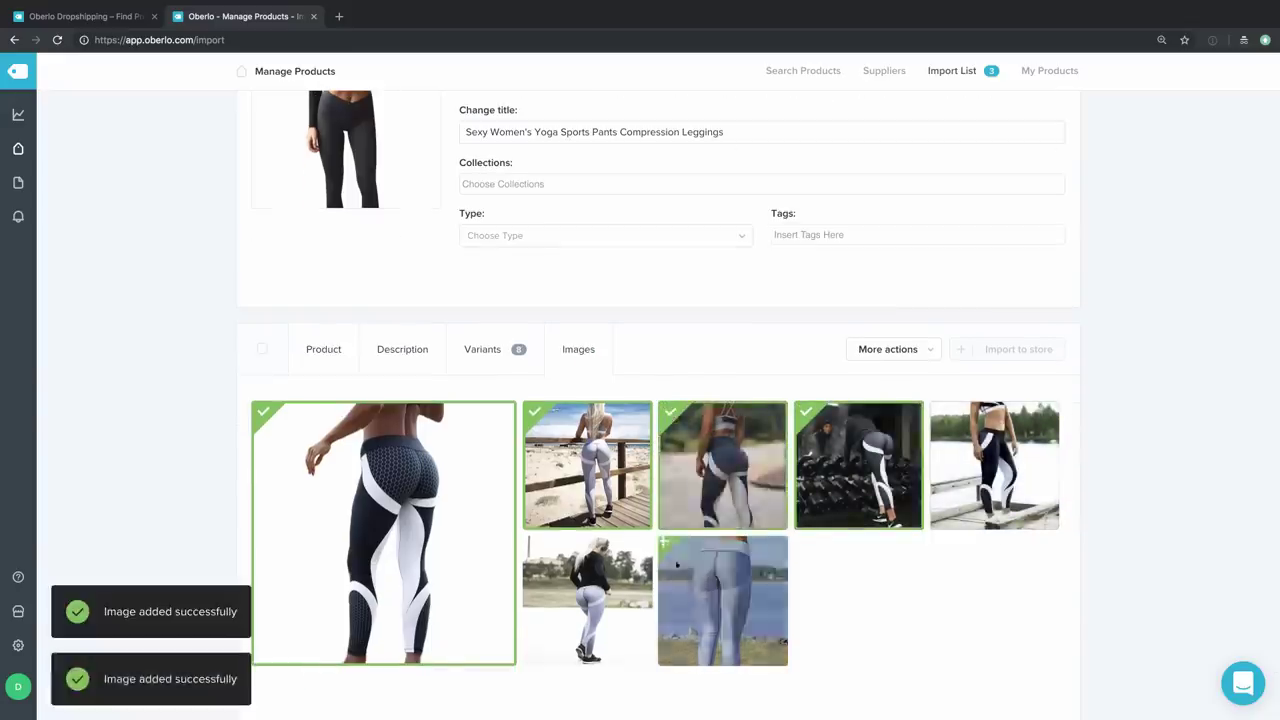
left_click(532, 547)
left_click(668, 548)
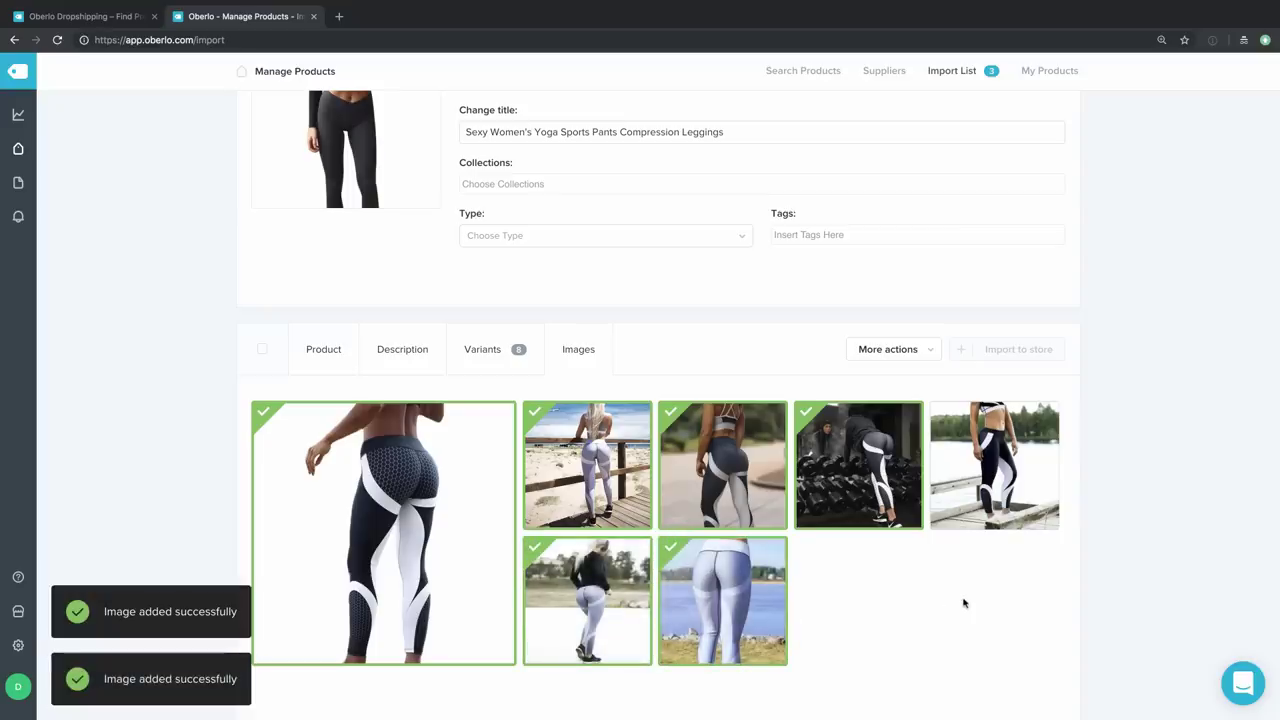
scroll(1152, 468, "up", 4)
scroll(1152, 468, "up", 3)
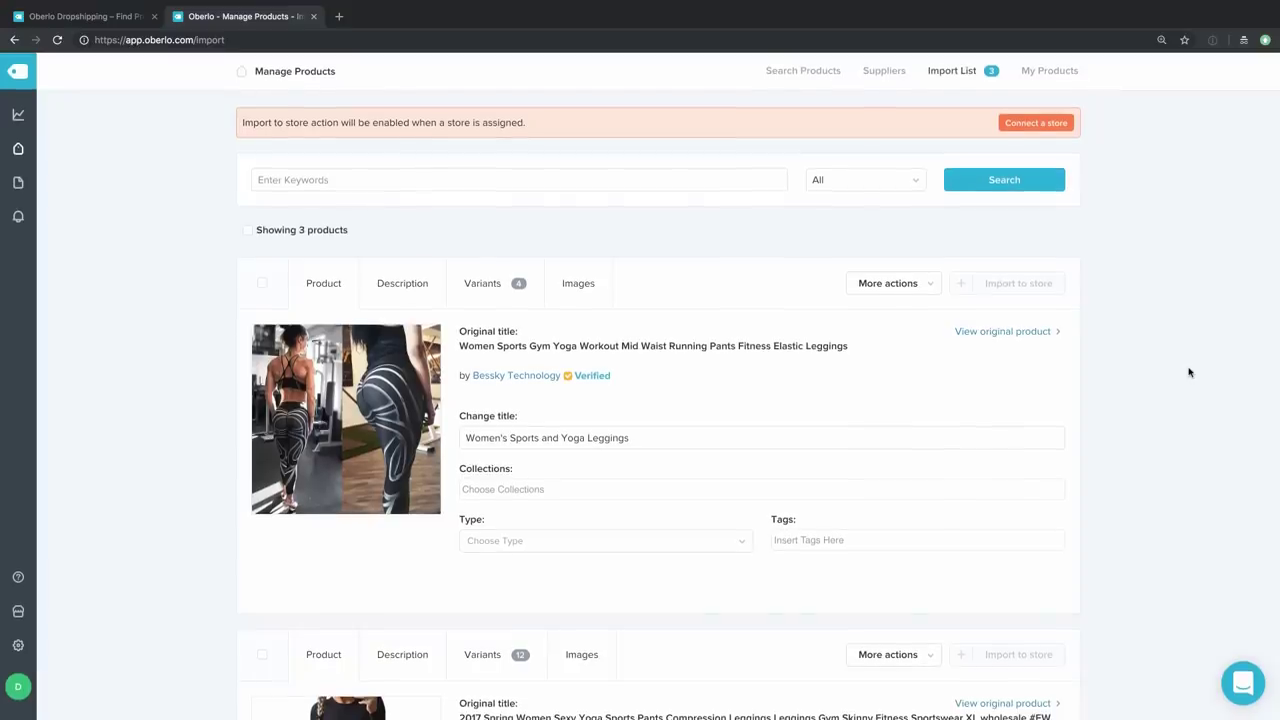
Begin connecting a store and follow the 'Create one now.' link to Shopify
left_click(1037, 123)
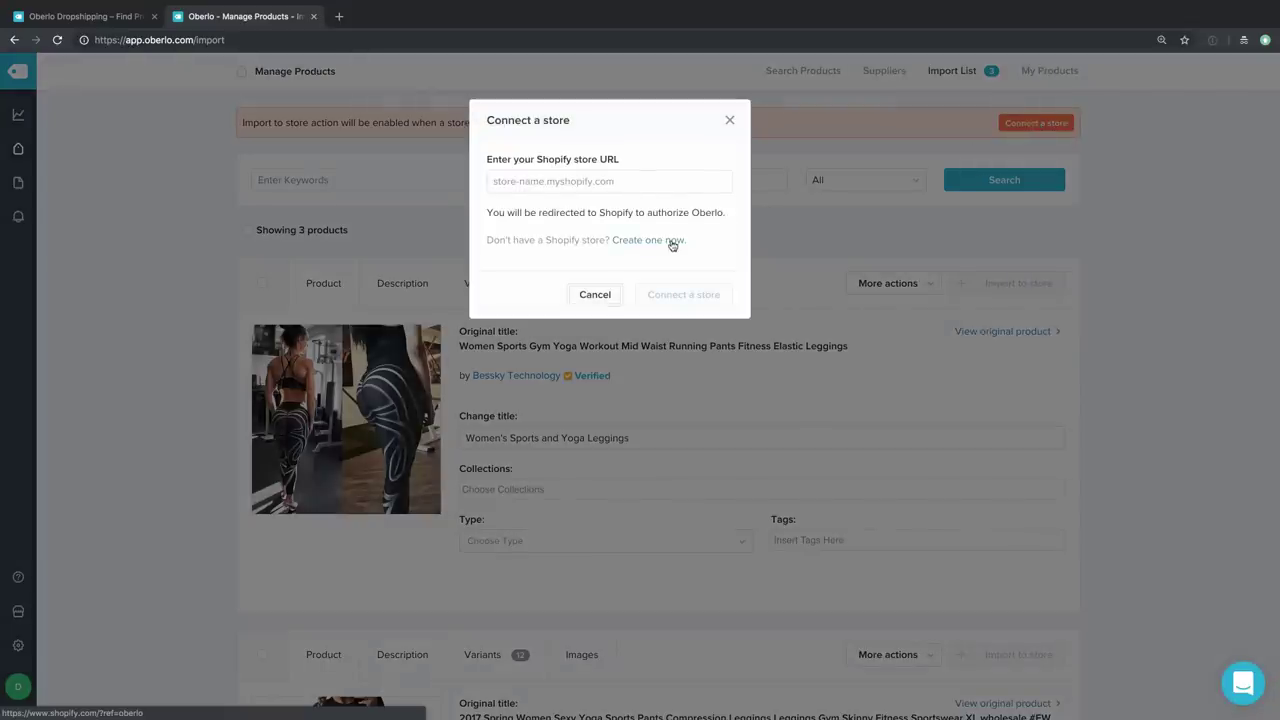
left_click(672, 245)
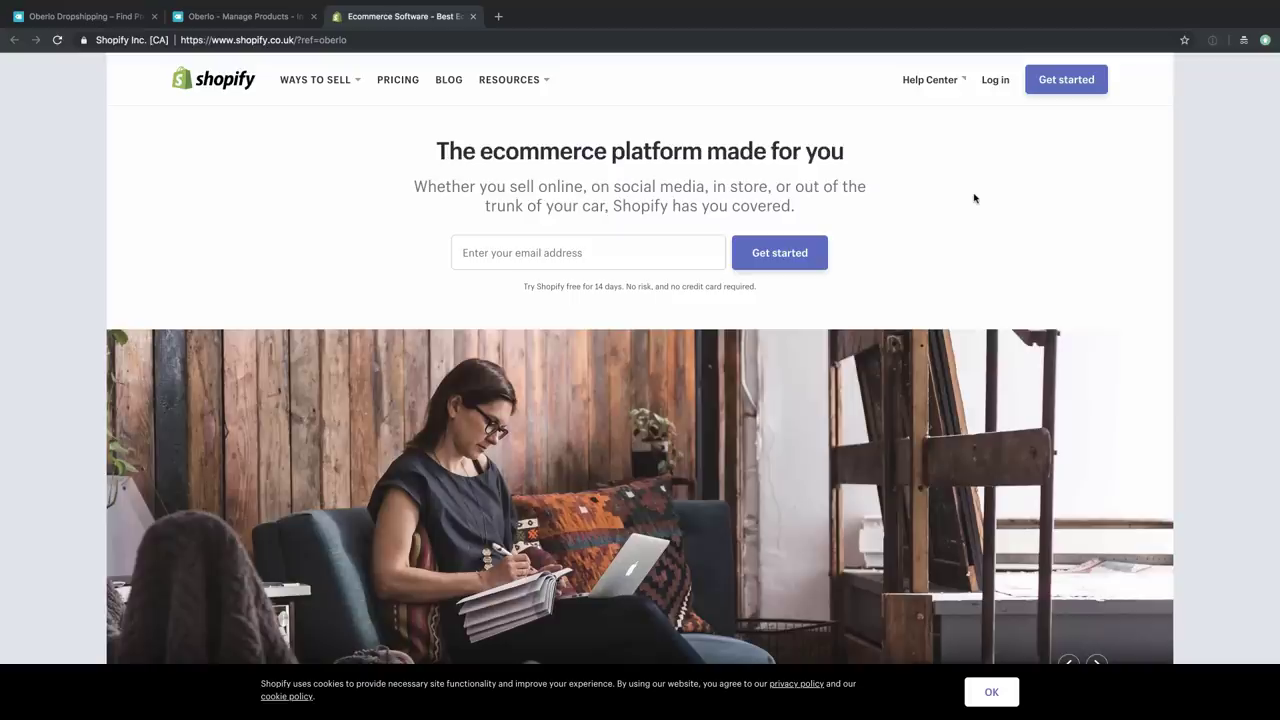
Sign up for a Shopify trial with an email and password, creating store 'Life of Athleisure'
left_click(1058, 80)
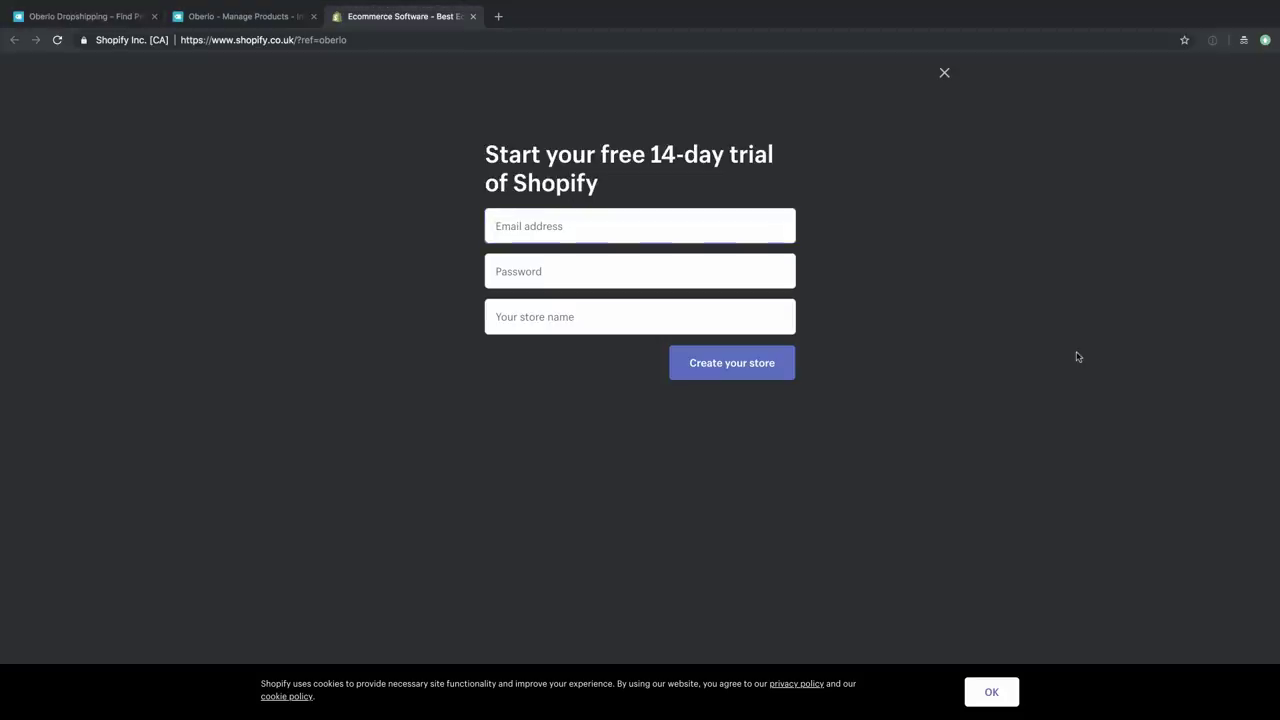
type("example@gmail.commail.com")
key("Tab")
key("Tab")
type("Life o")
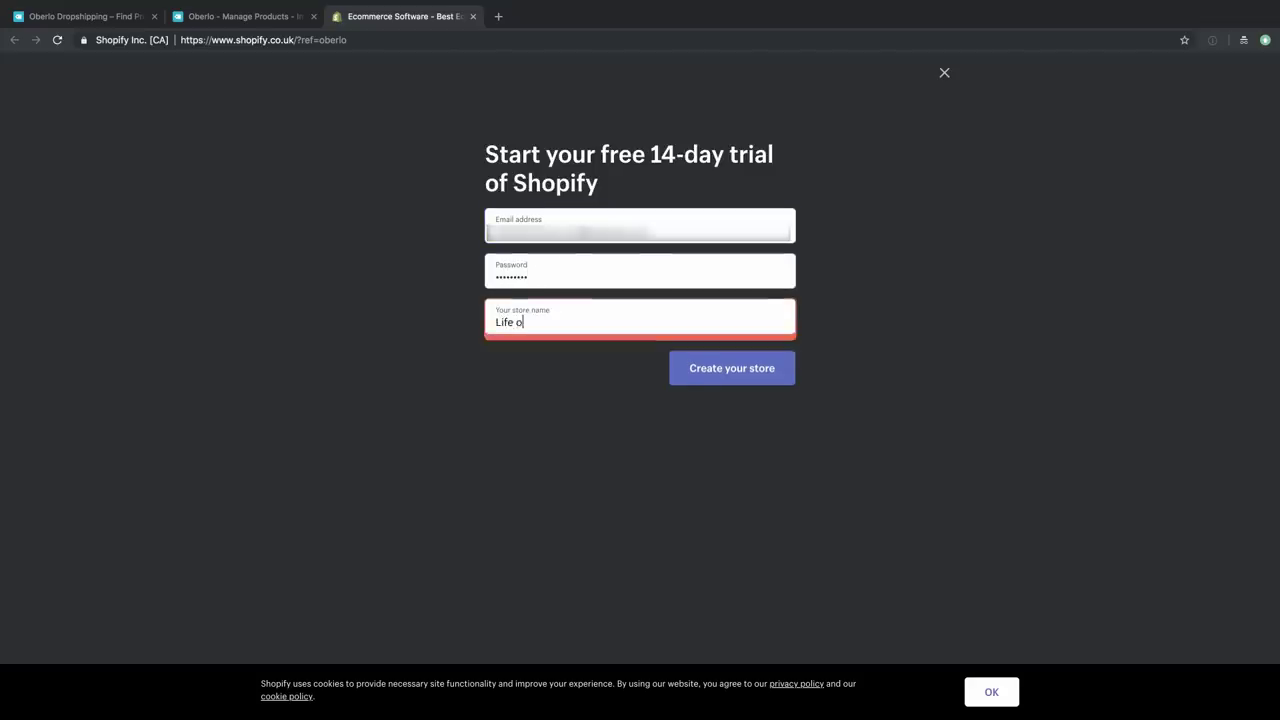
type("f Athleisure")
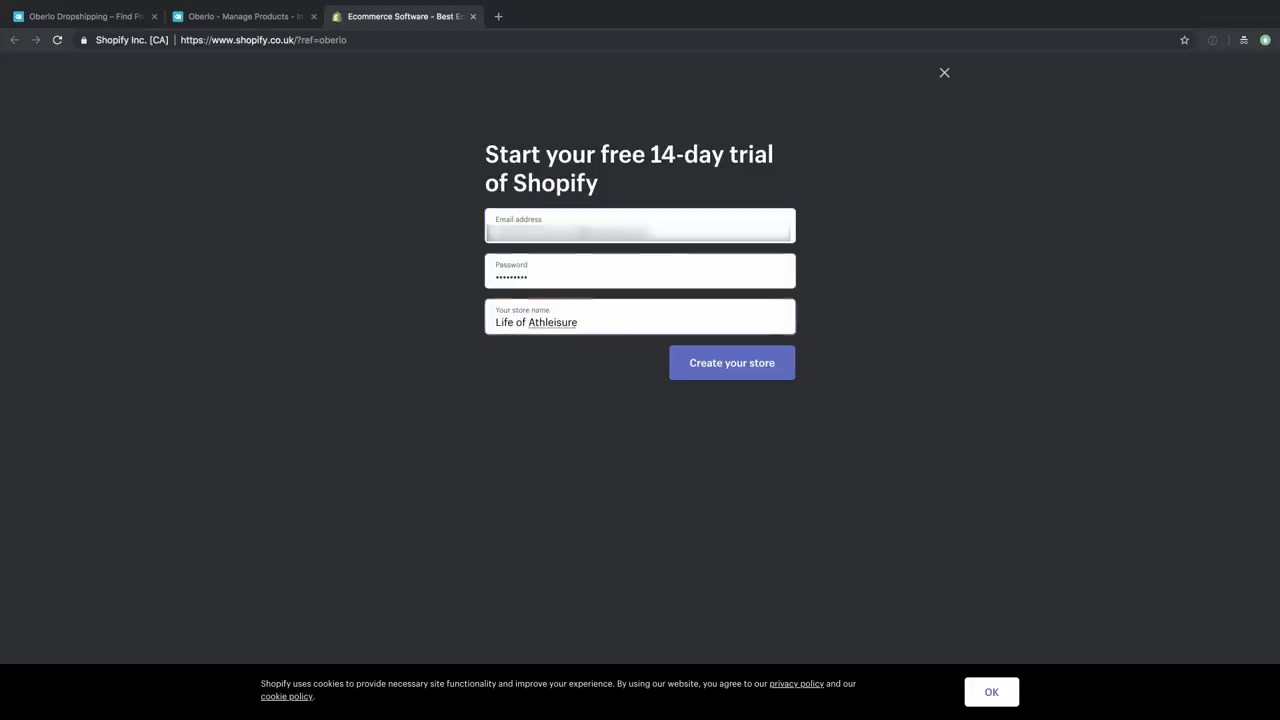
left_click(768, 368)
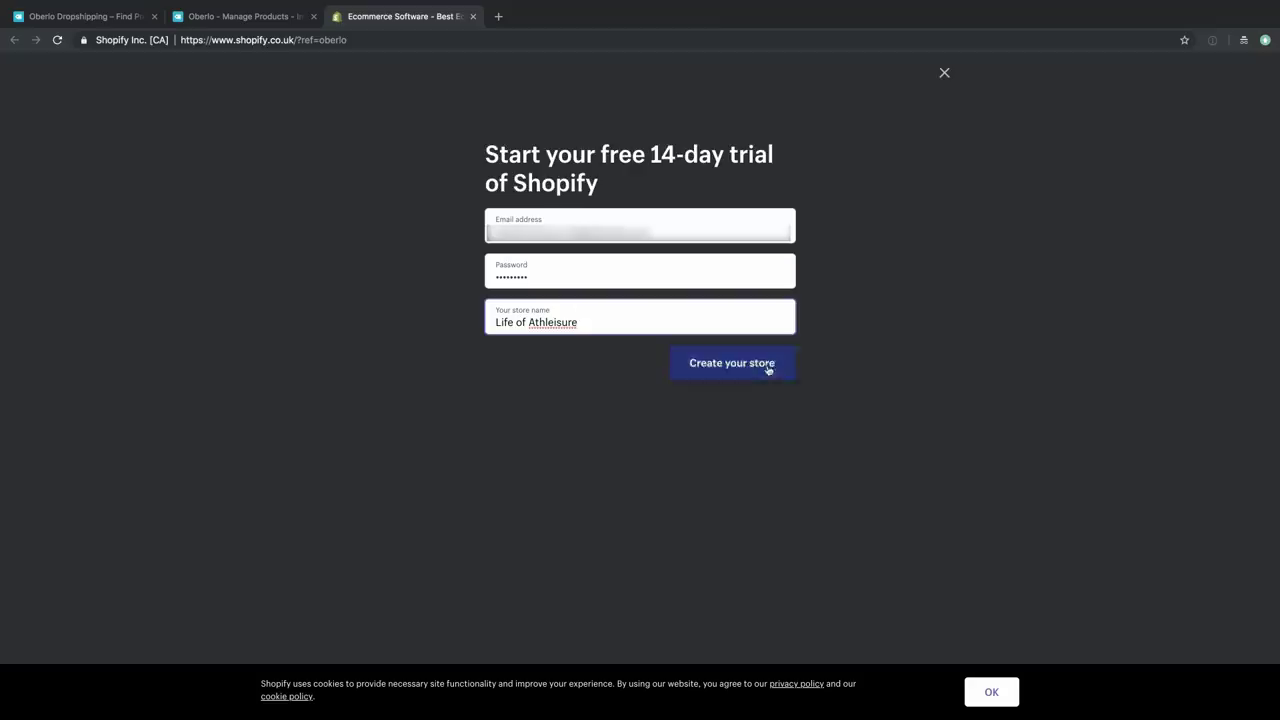
double_click(577, 322)
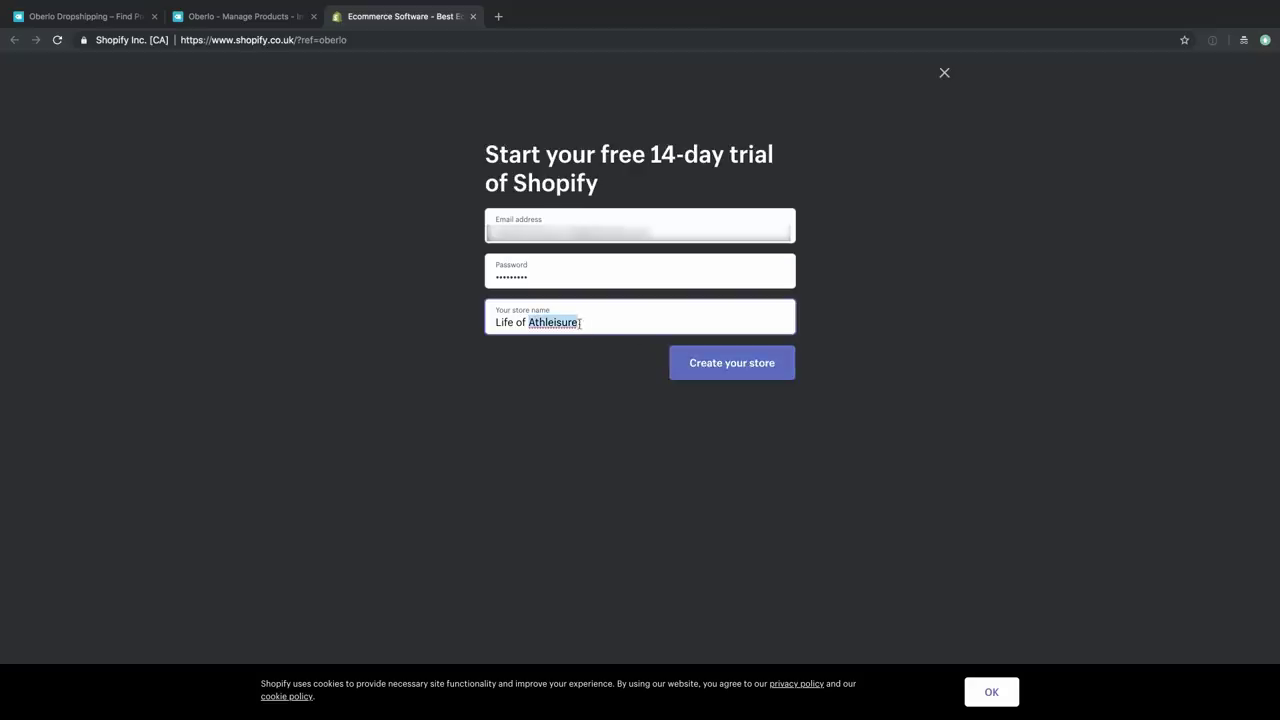
left_click(746, 363)
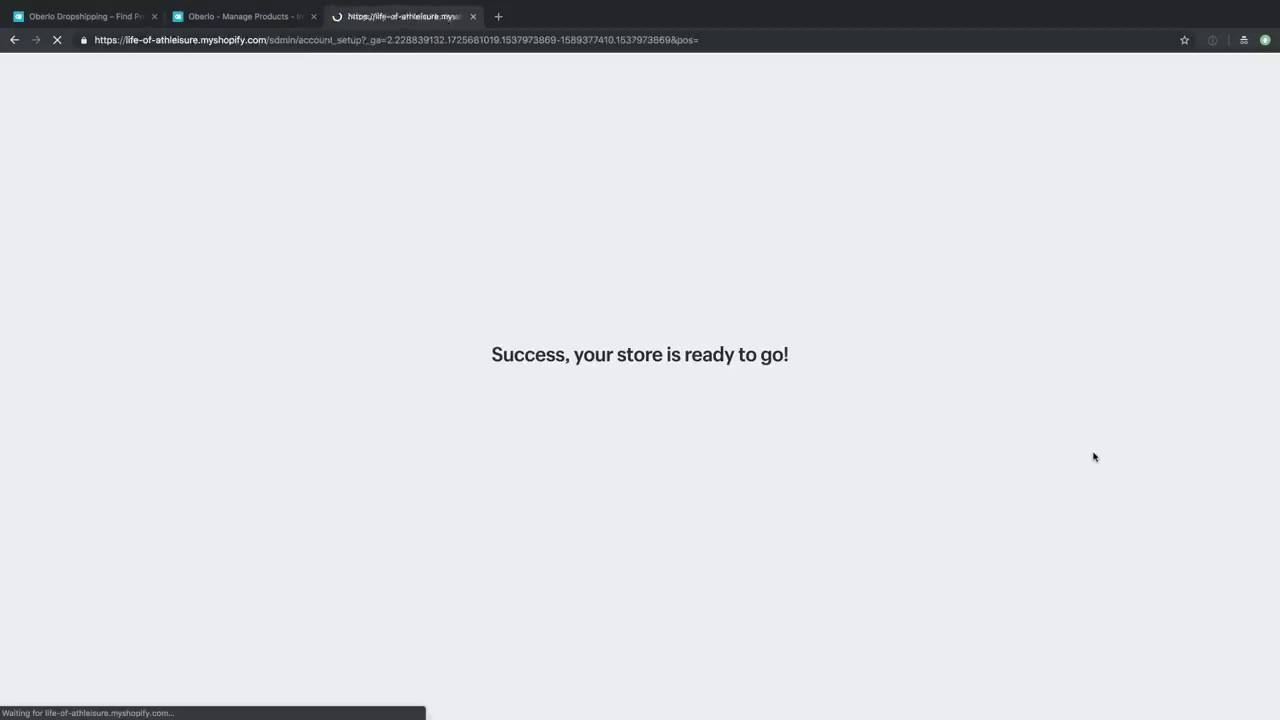
Answer 'I'm not selling products yet' and '£0 GBP' revenue, then continue setup
left_click(869, 215)
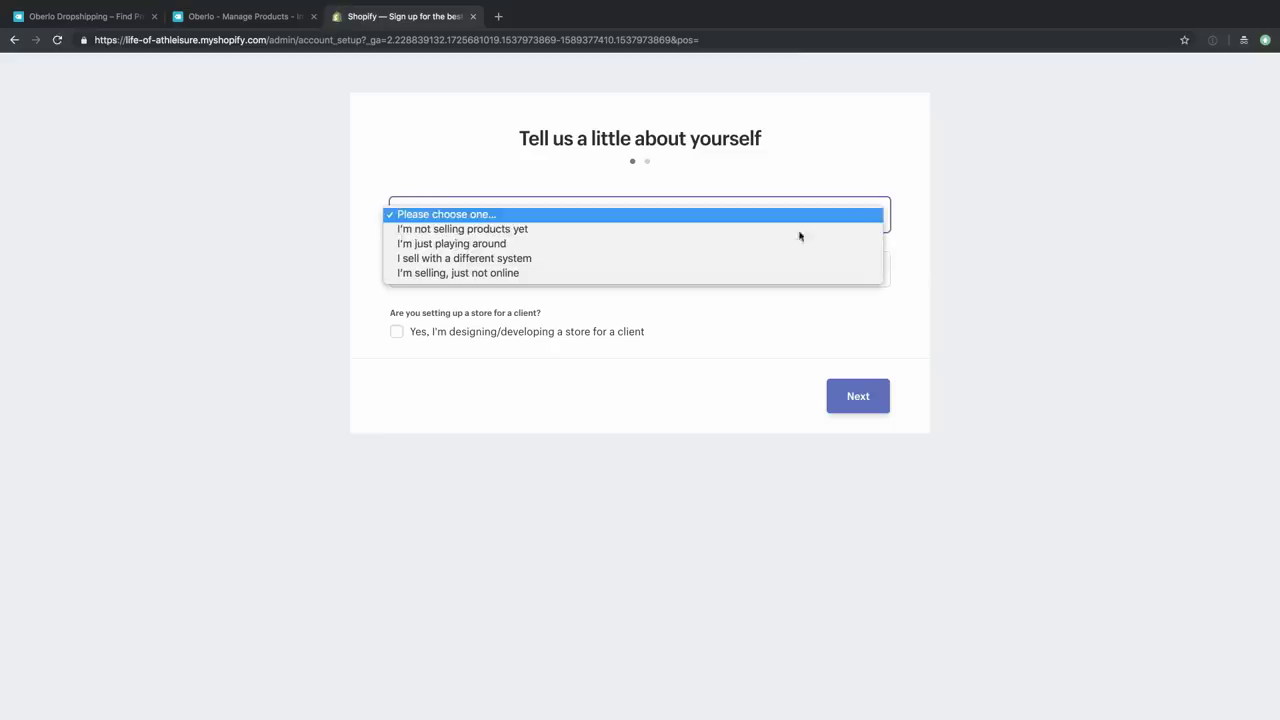
left_click(759, 236)
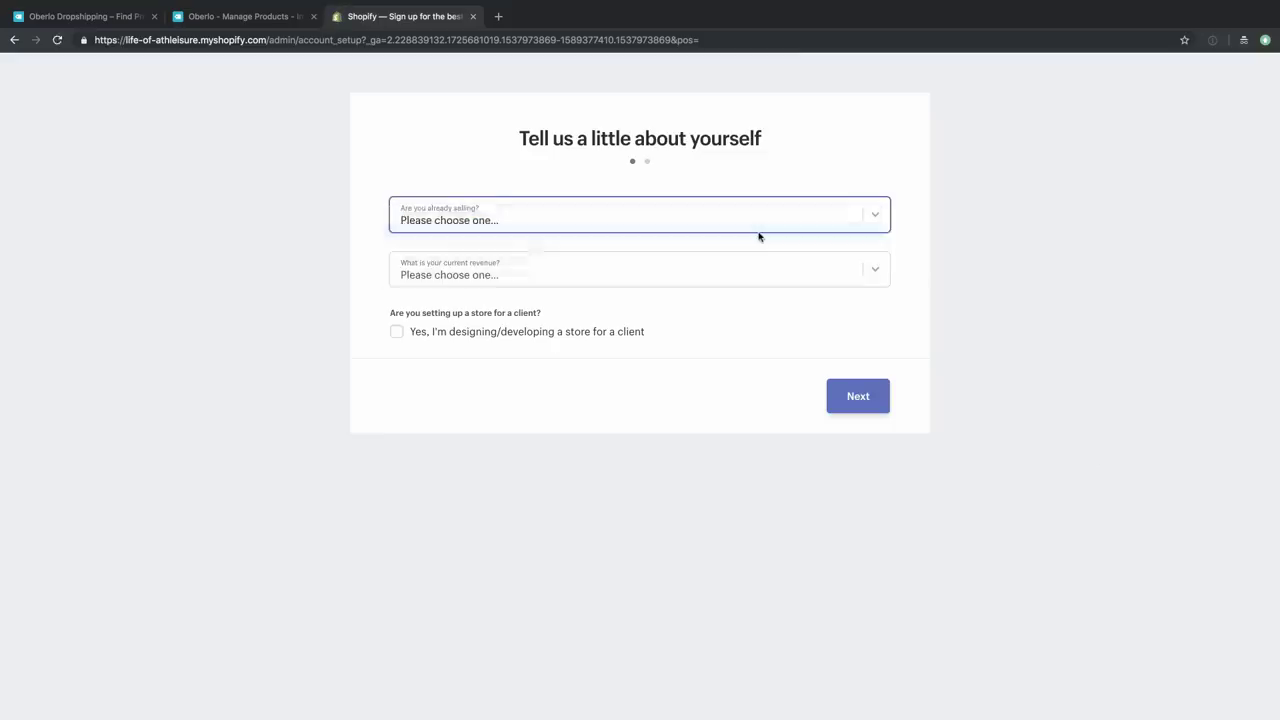
left_click(743, 278)
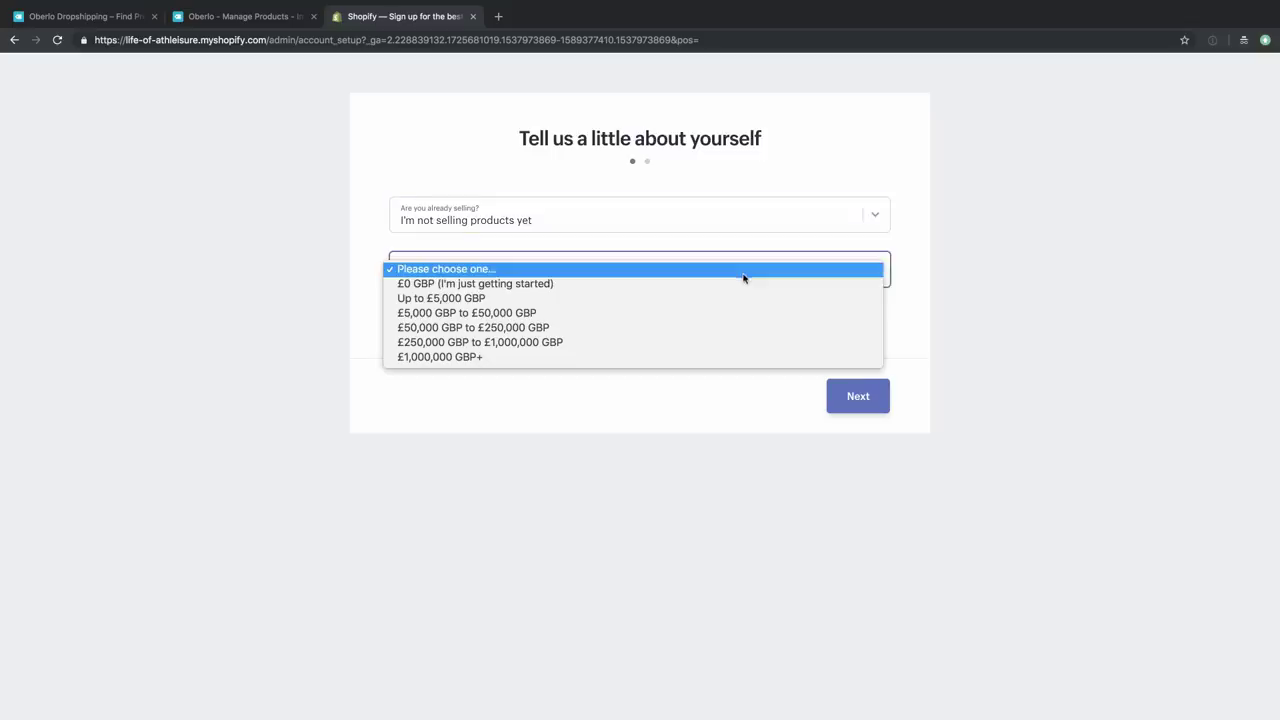
left_click(737, 286)
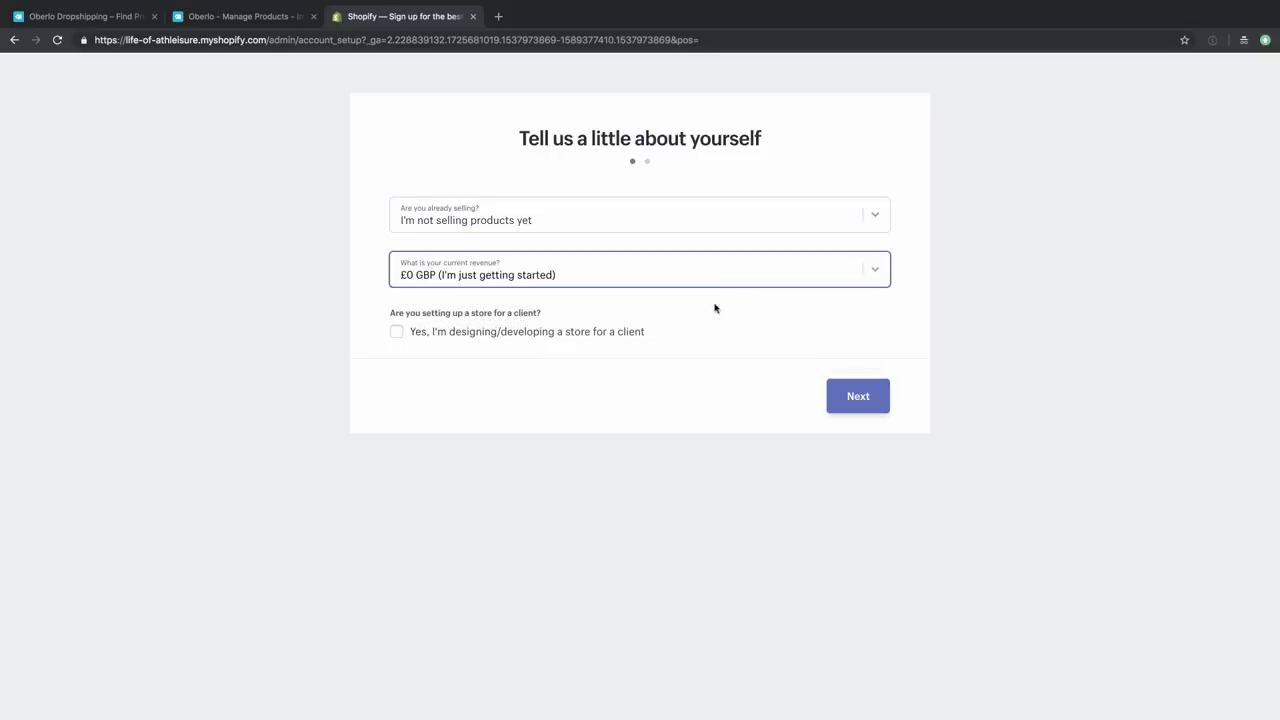
left_click(869, 390)
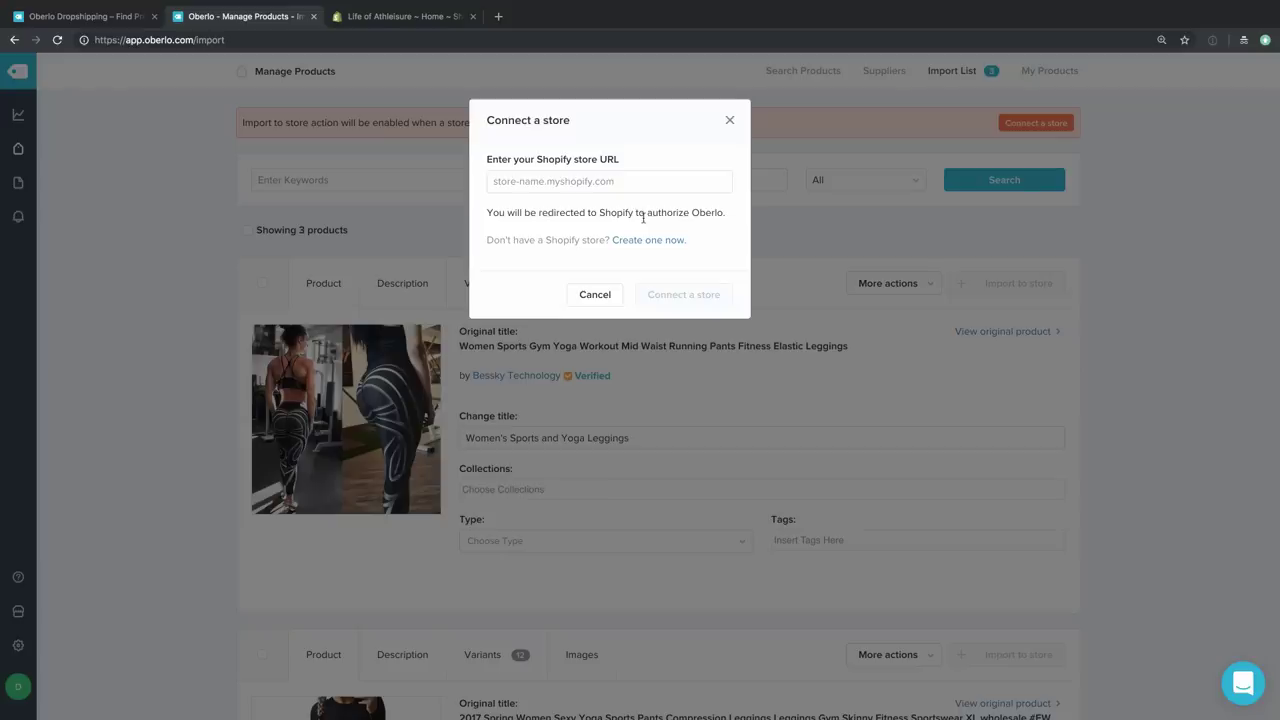
Connect the store life-of-athleisure.myshopify.com to Oberlo
left_click(609, 176)
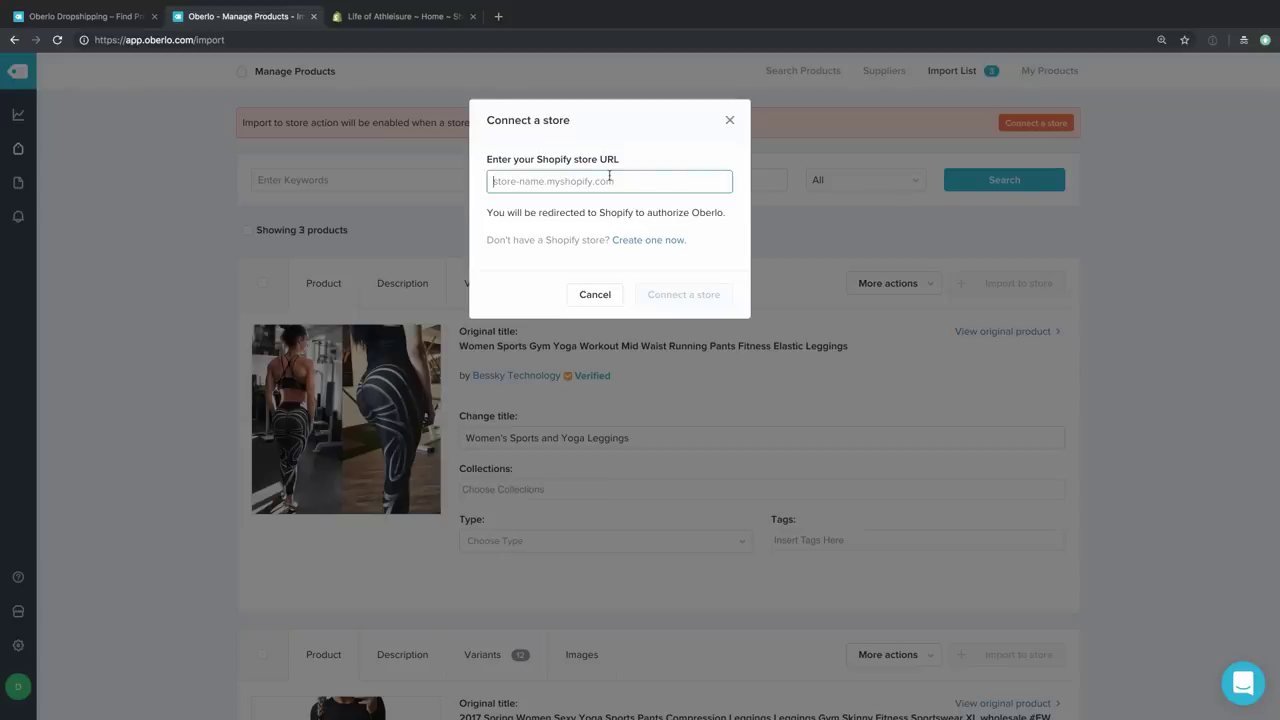
type("life-of-athleisure")
type(".my")
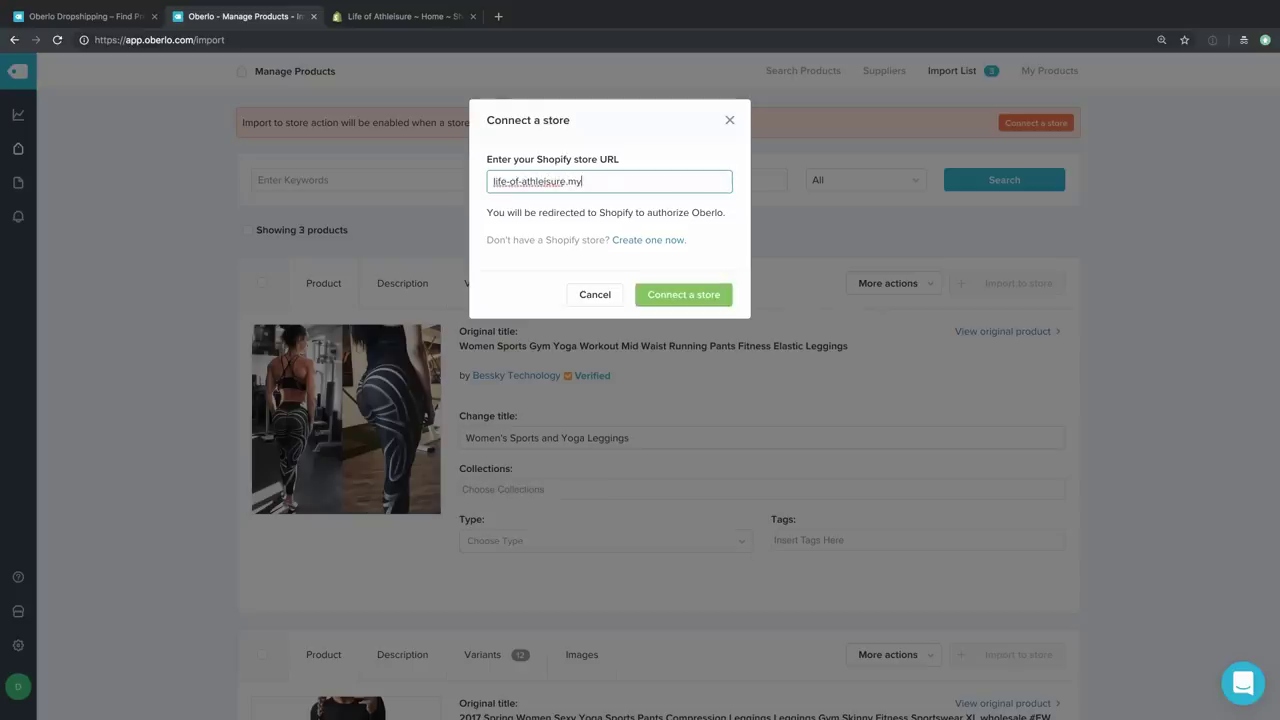
type("shopify.com")
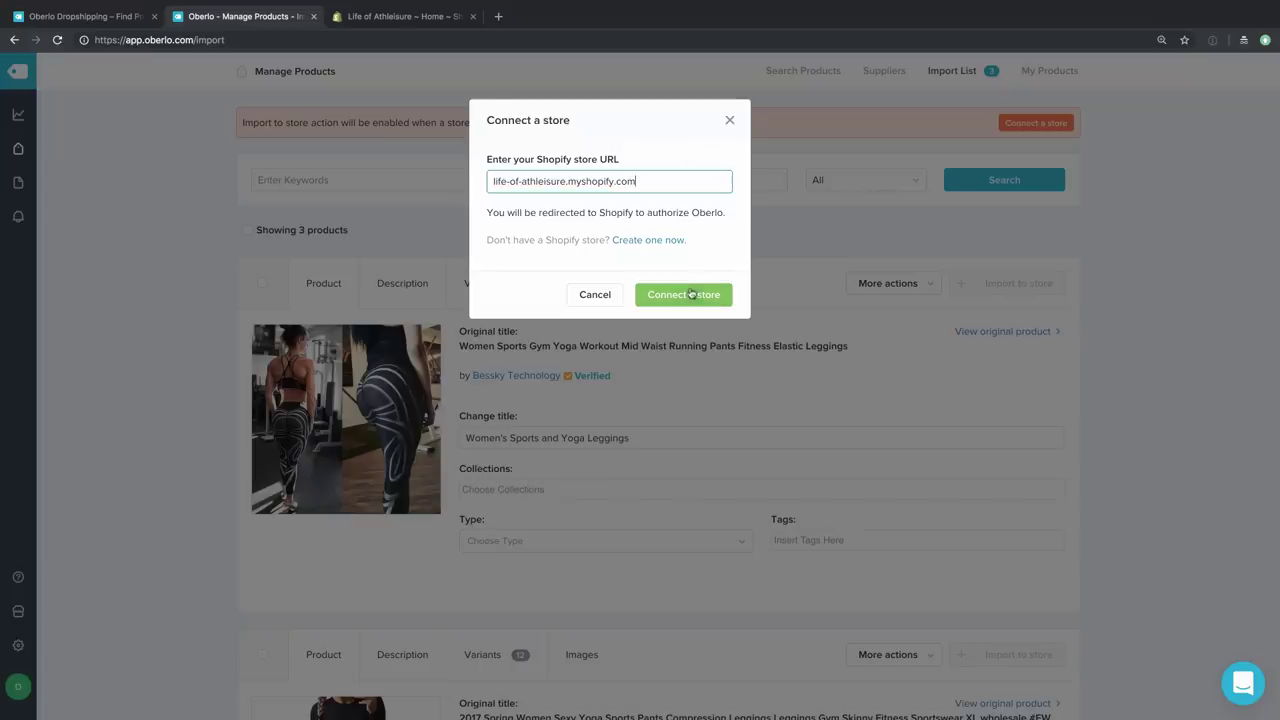
left_click(689, 295)
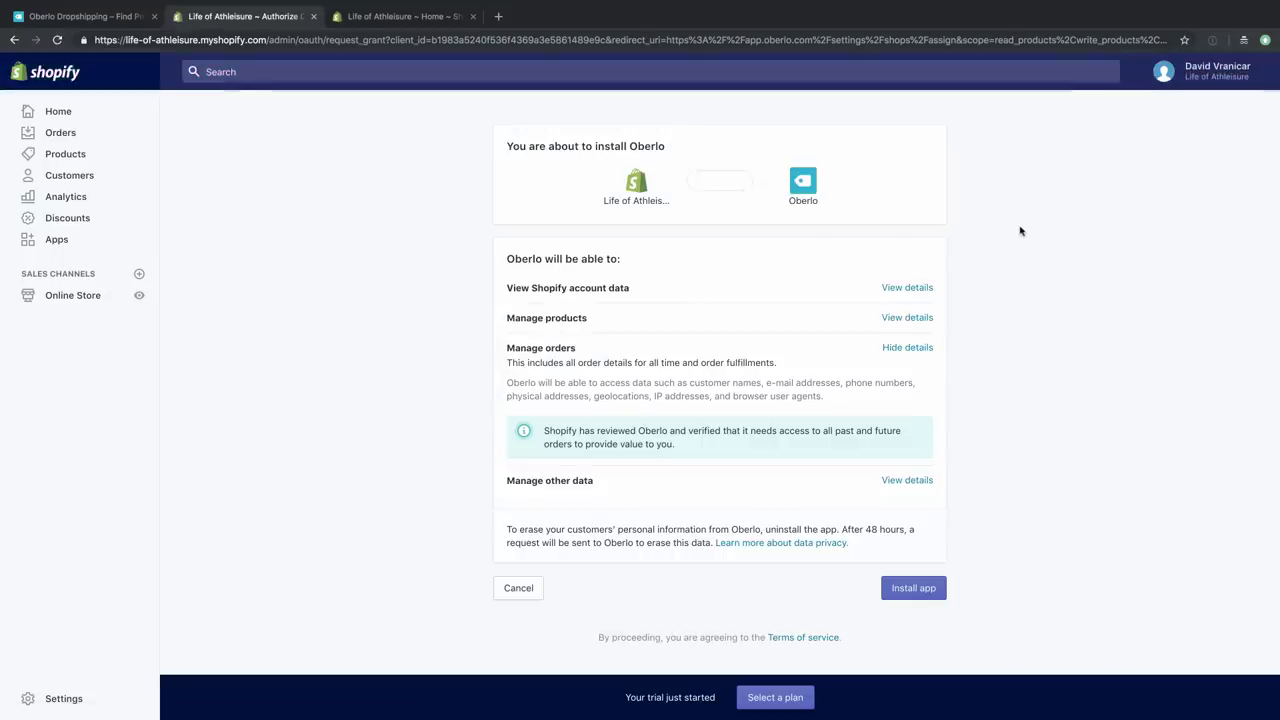
scroll(1020, 231, "down", 1)
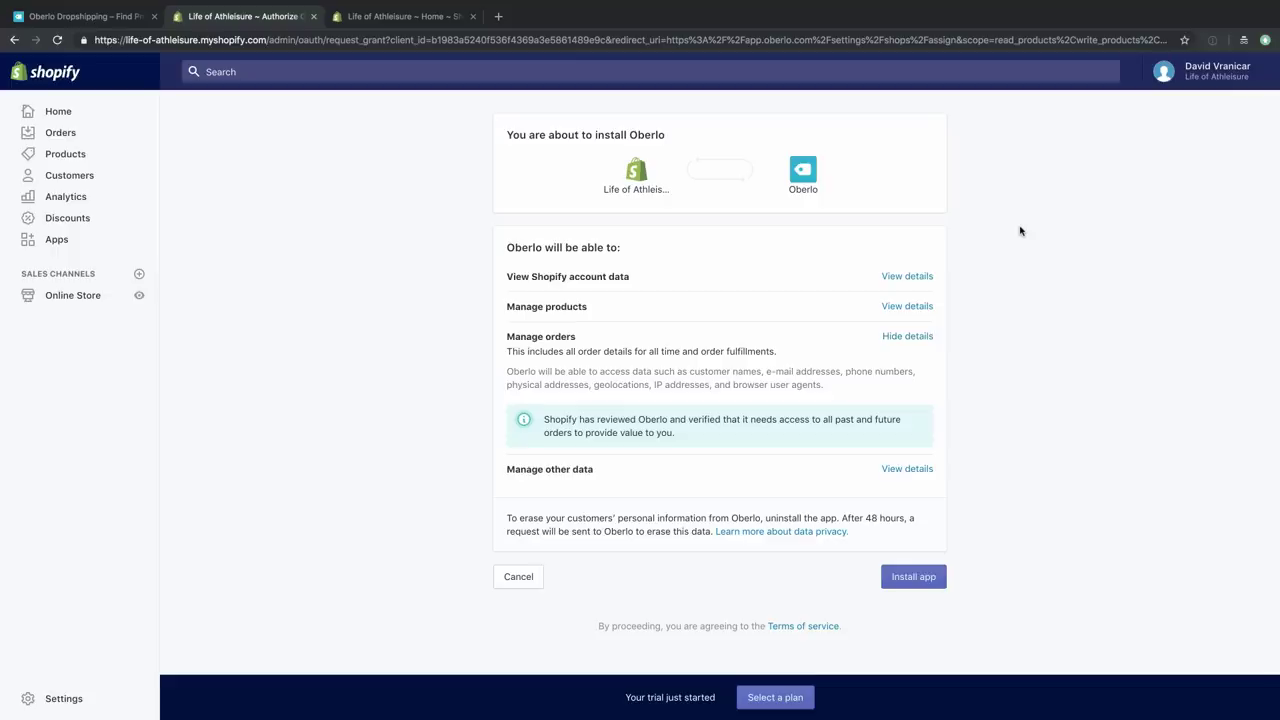
scroll(1020, 231, "down", 1)
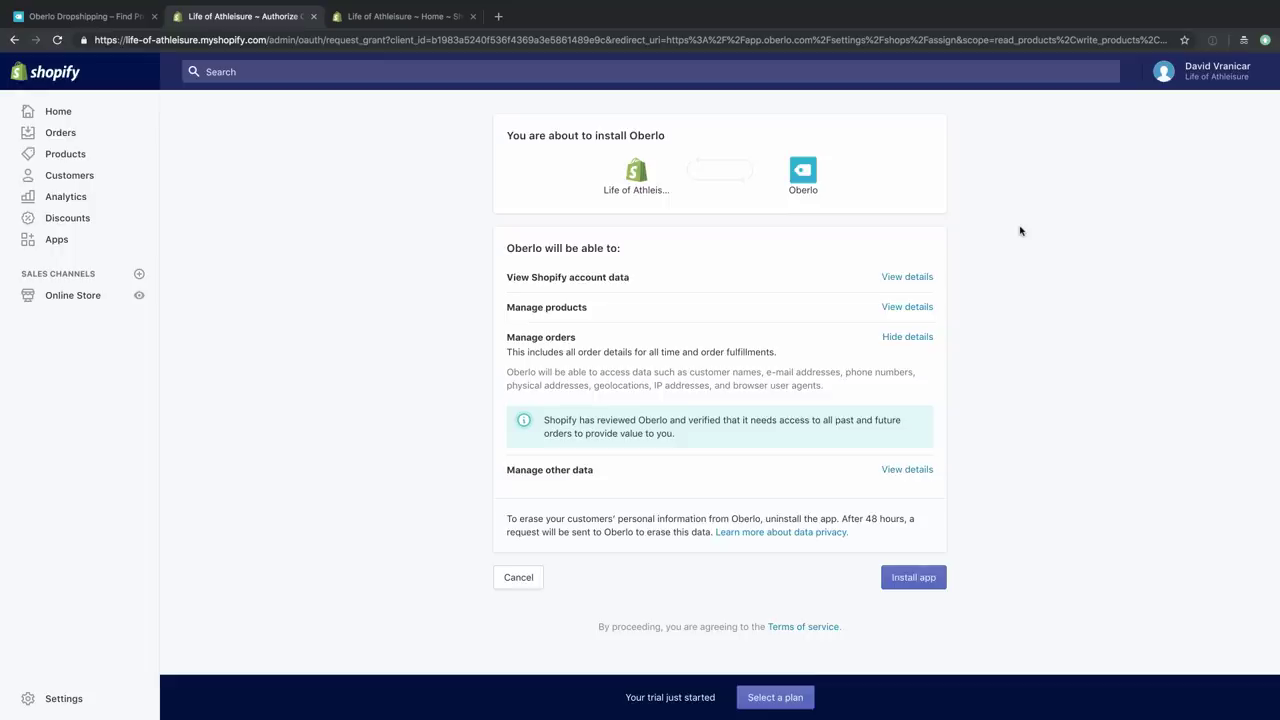
scroll(1020, 231, "down", 1)
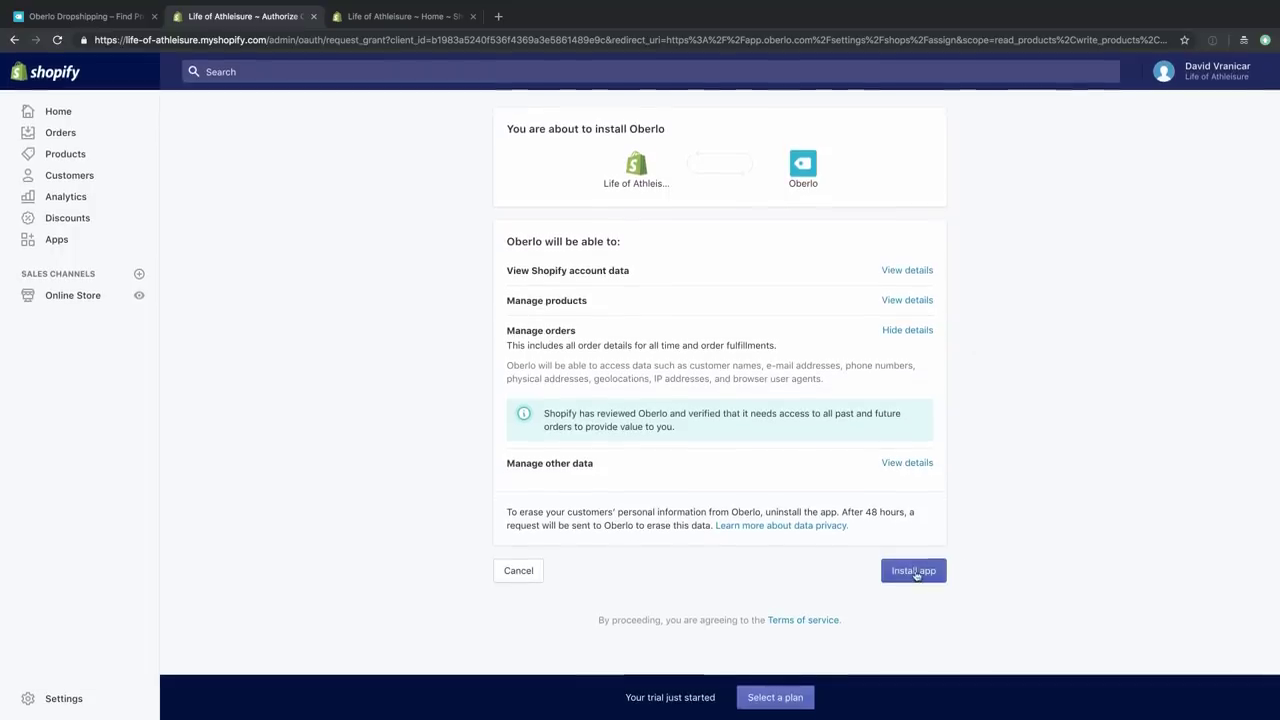
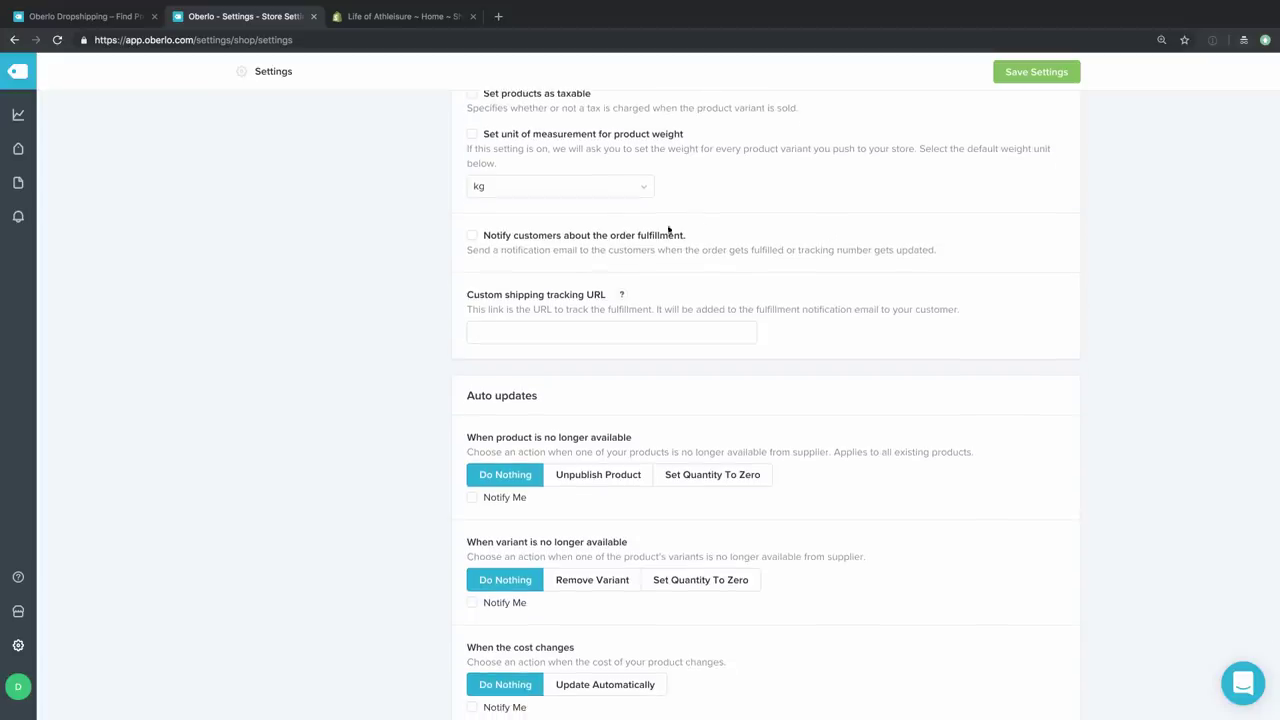
Enable customer fulfillment emails, and unpublish unavailable products and remove unavailable variants with alerts
left_click(473, 237)
scroll(906, 291, "down", 3)
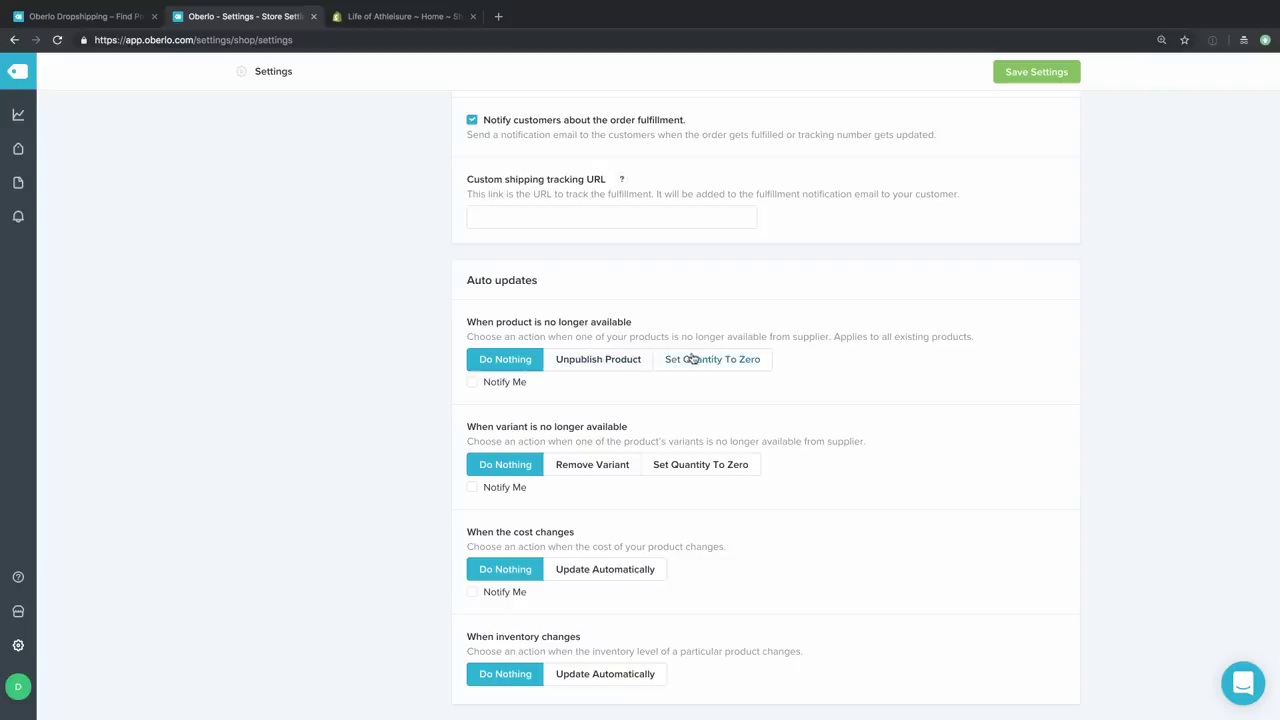
left_click(607, 362)
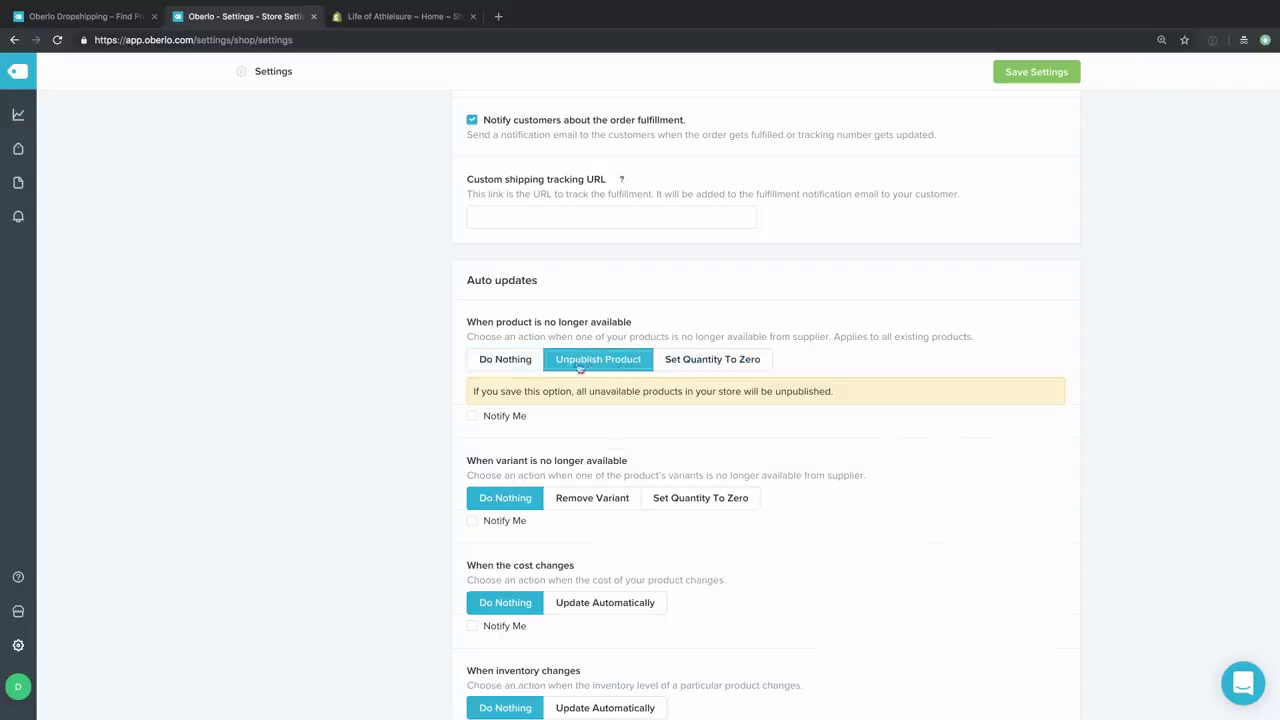
left_click(473, 416)
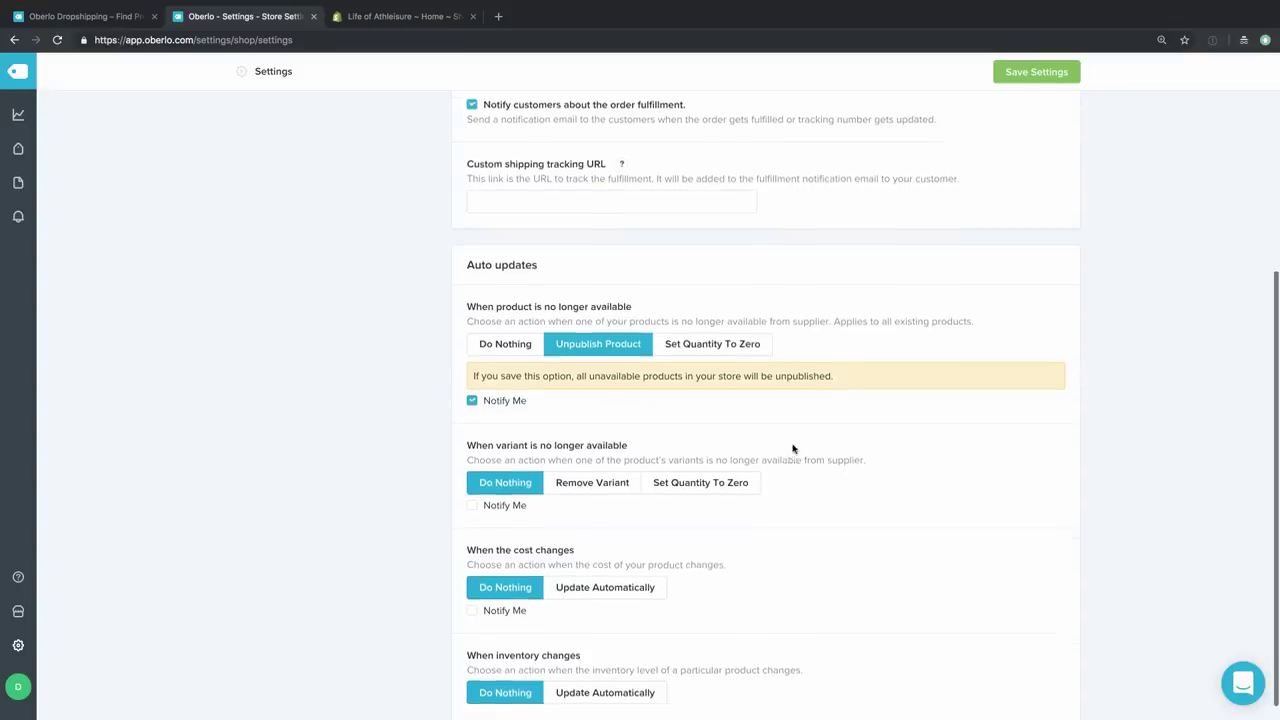
scroll(792, 447, "down", 1)
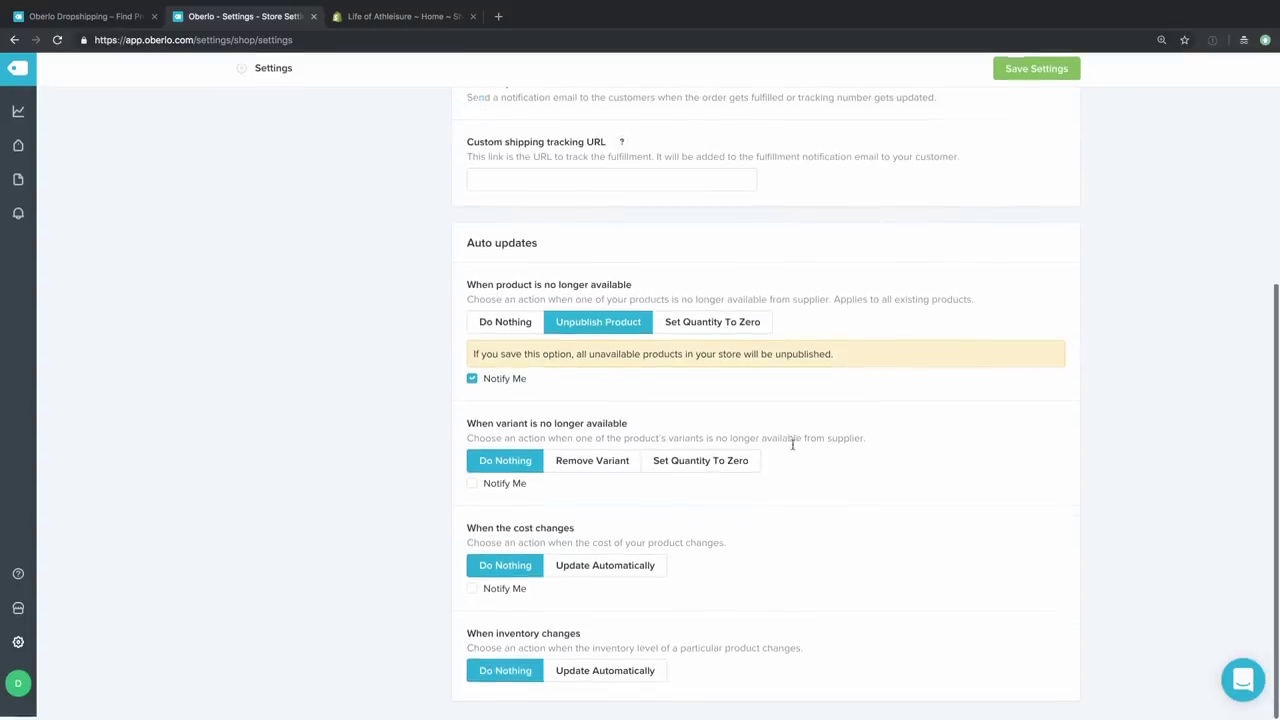
left_click(590, 465)
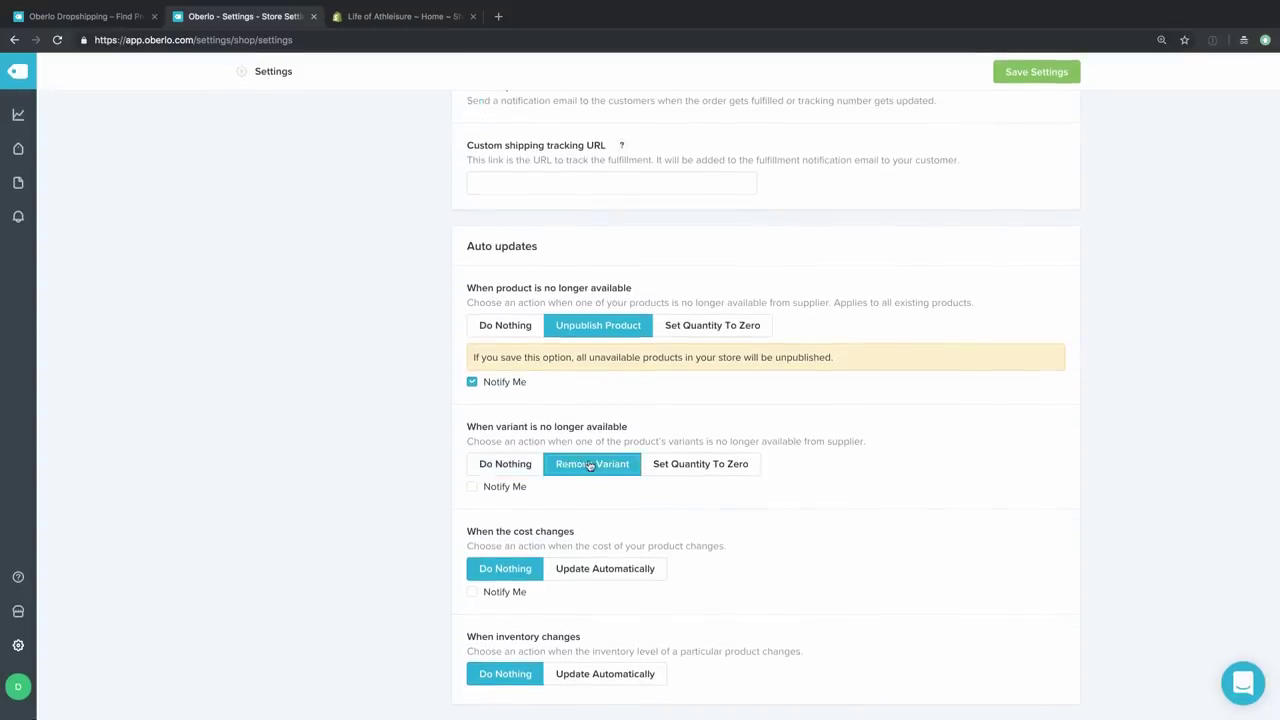
left_click(473, 487)
Turn on cost-change alerts and save the Oberlo settings
left_click(473, 593)
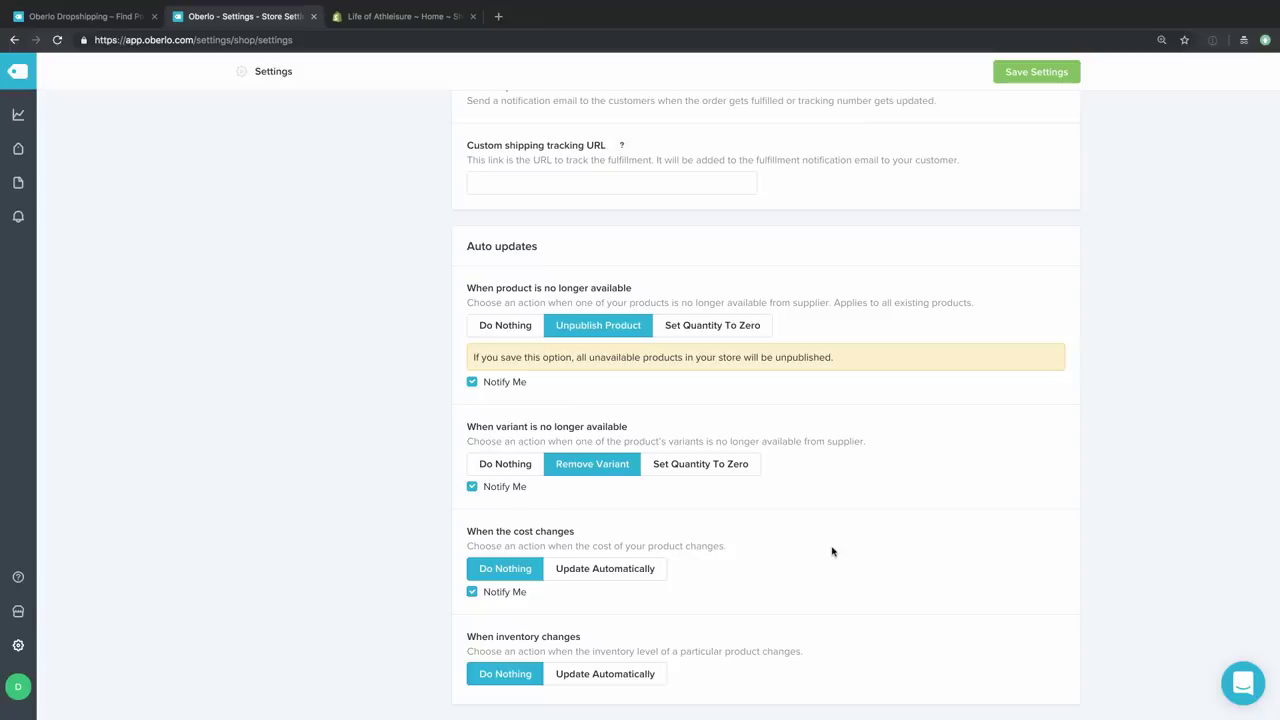
scroll(1246, 348, "up", 3)
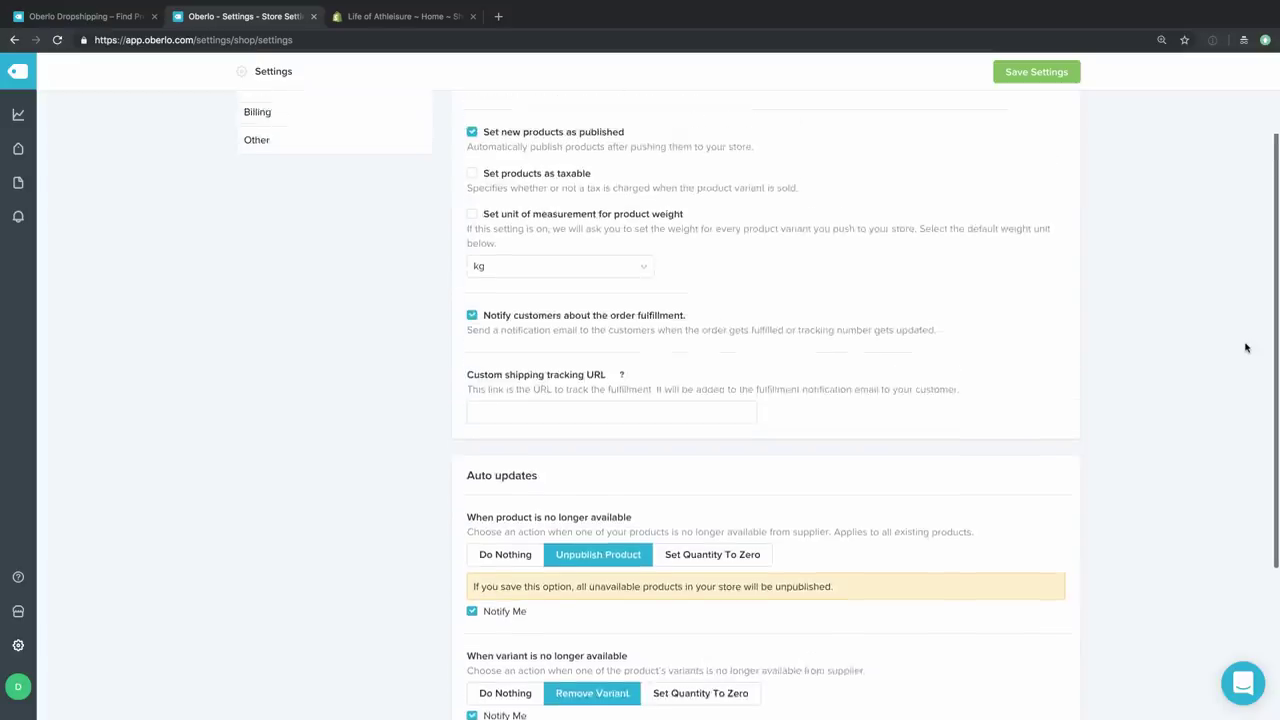
scroll(1246, 348, "up", 2)
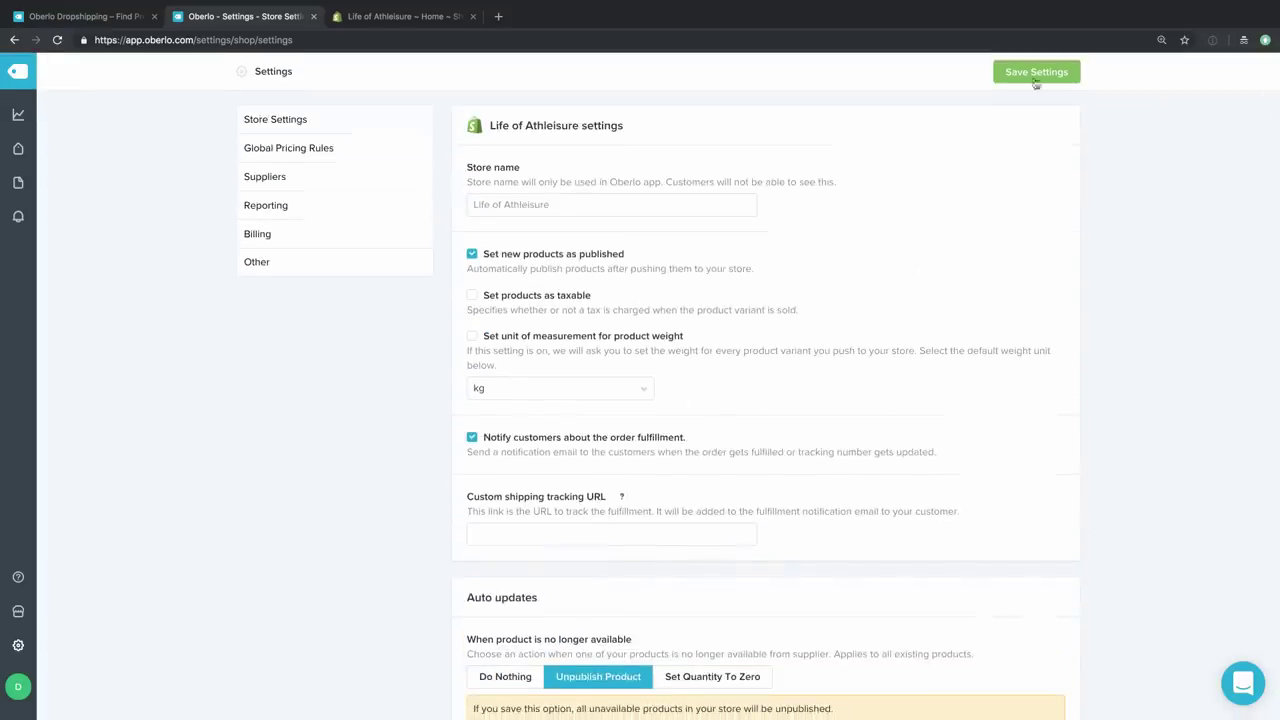
left_click(1031, 72)
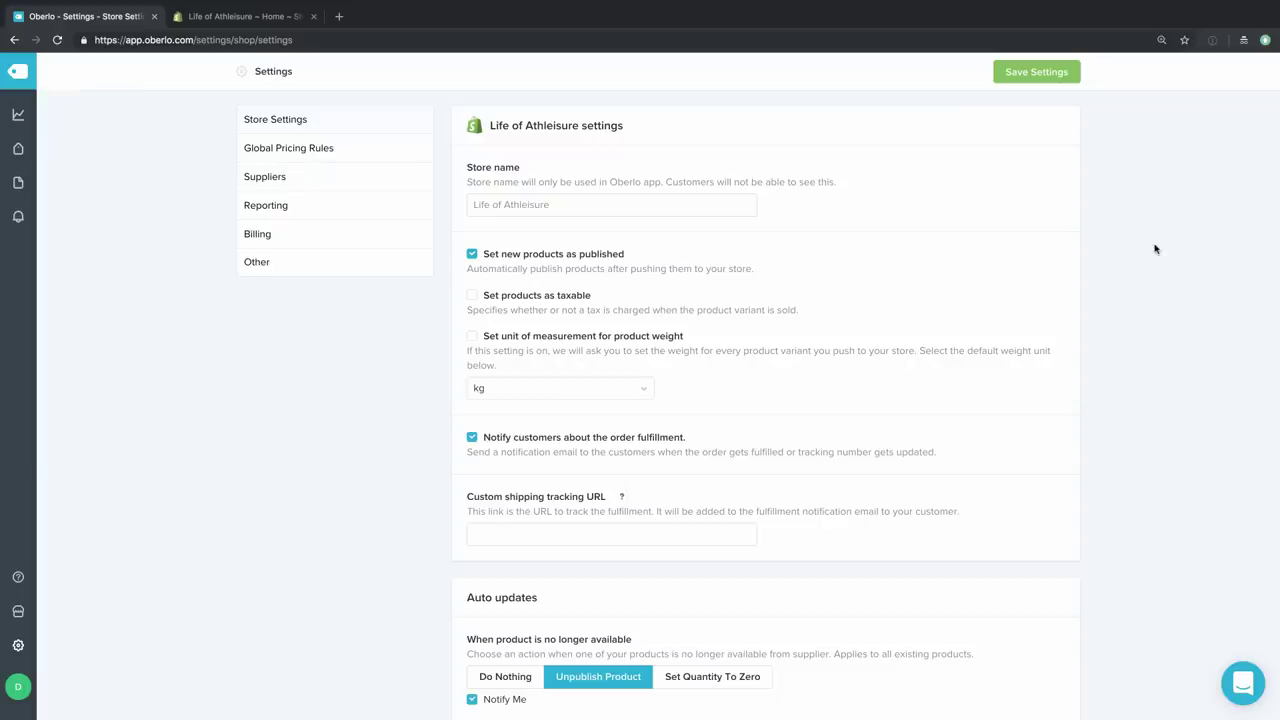
left_click(370, 155)
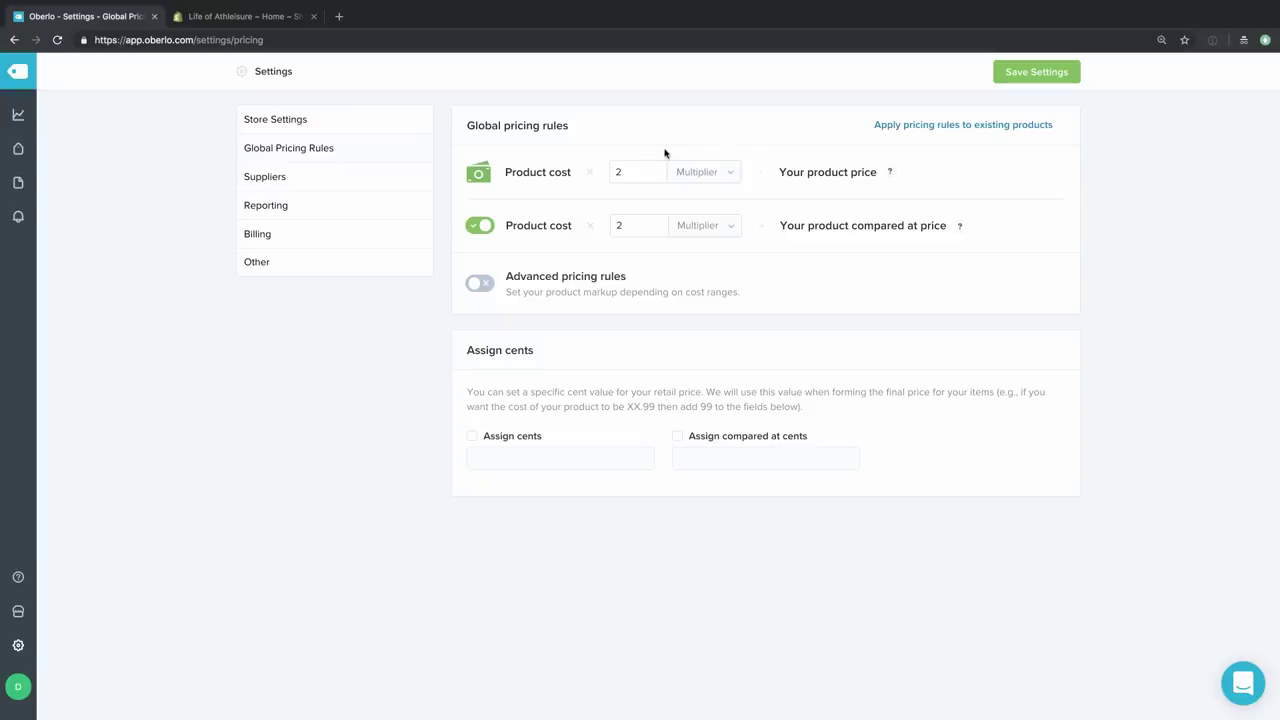
Set the product price multiplier to 1.5, disable compared-at pricing, and enable advanced pricing rules
left_click(698, 172)
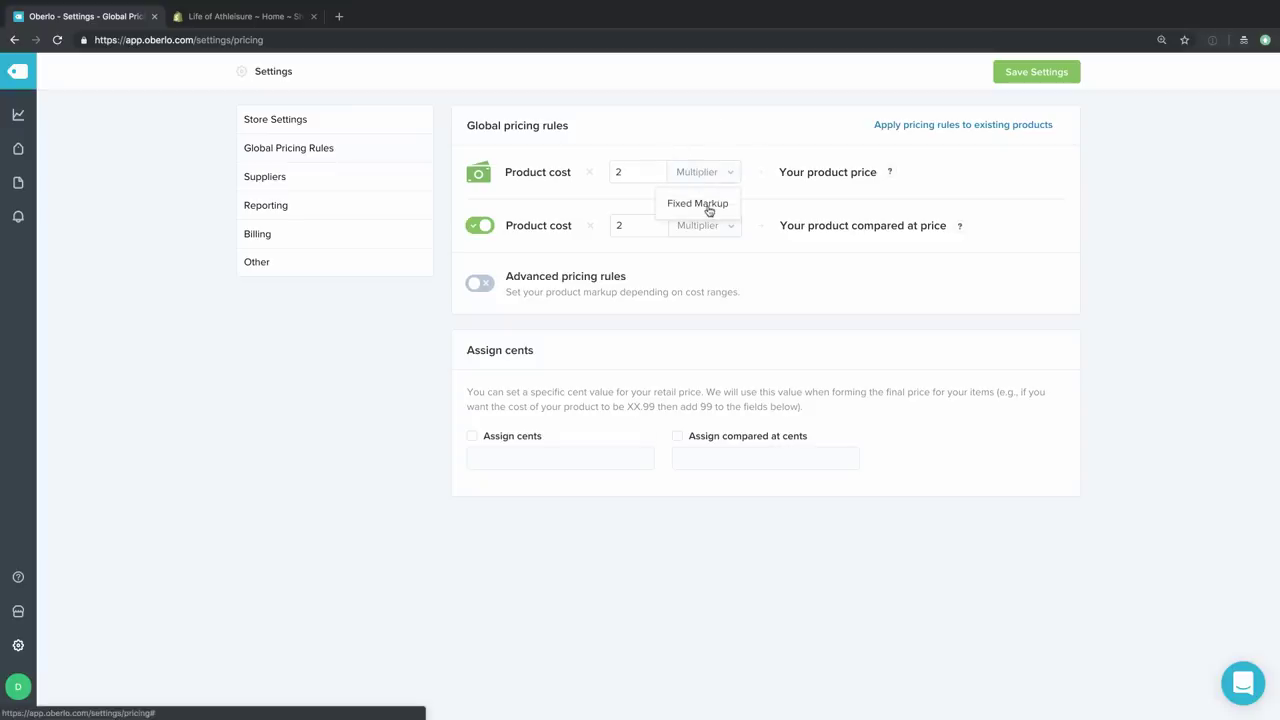
left_click(703, 204)
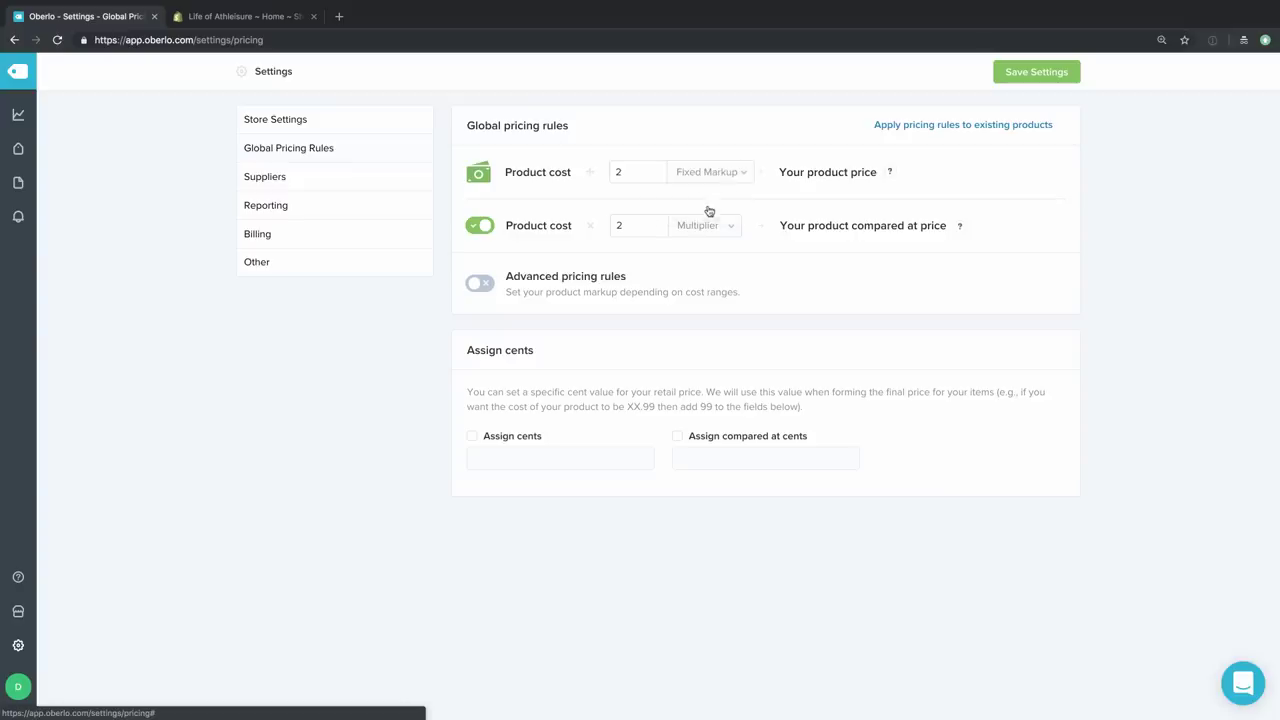
double_click(626, 172)
type("5")
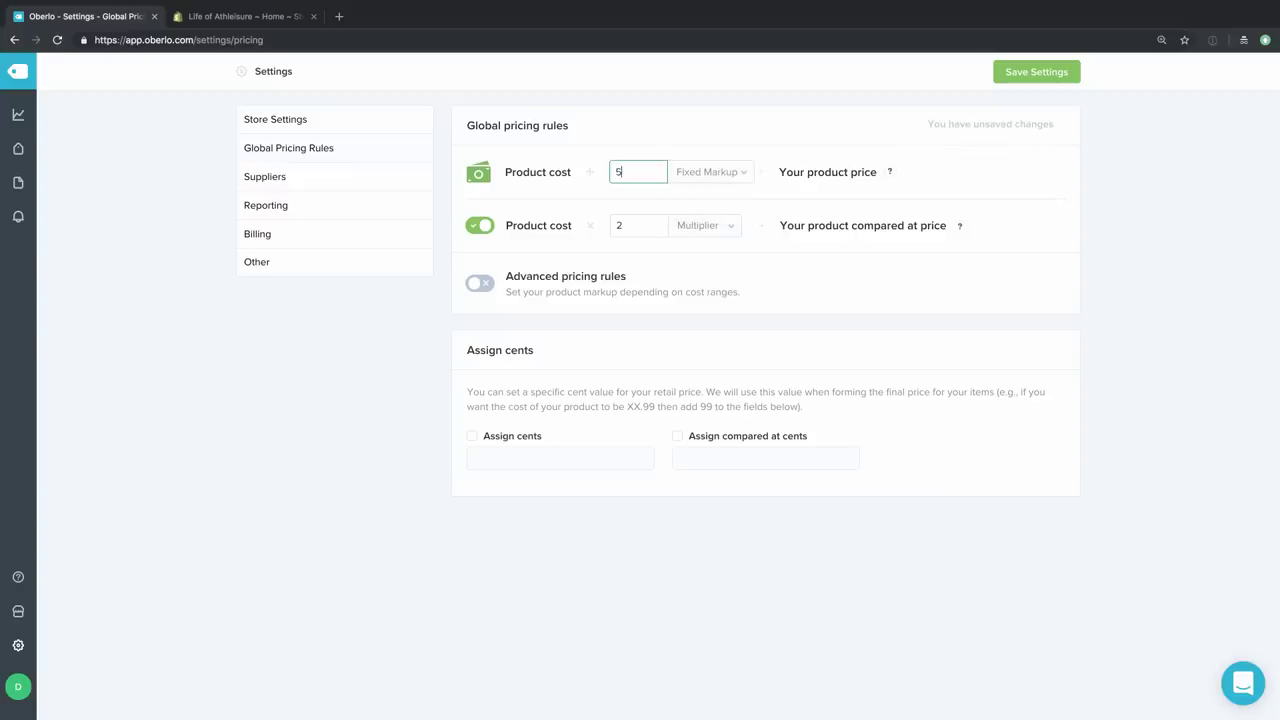
left_click(688, 172)
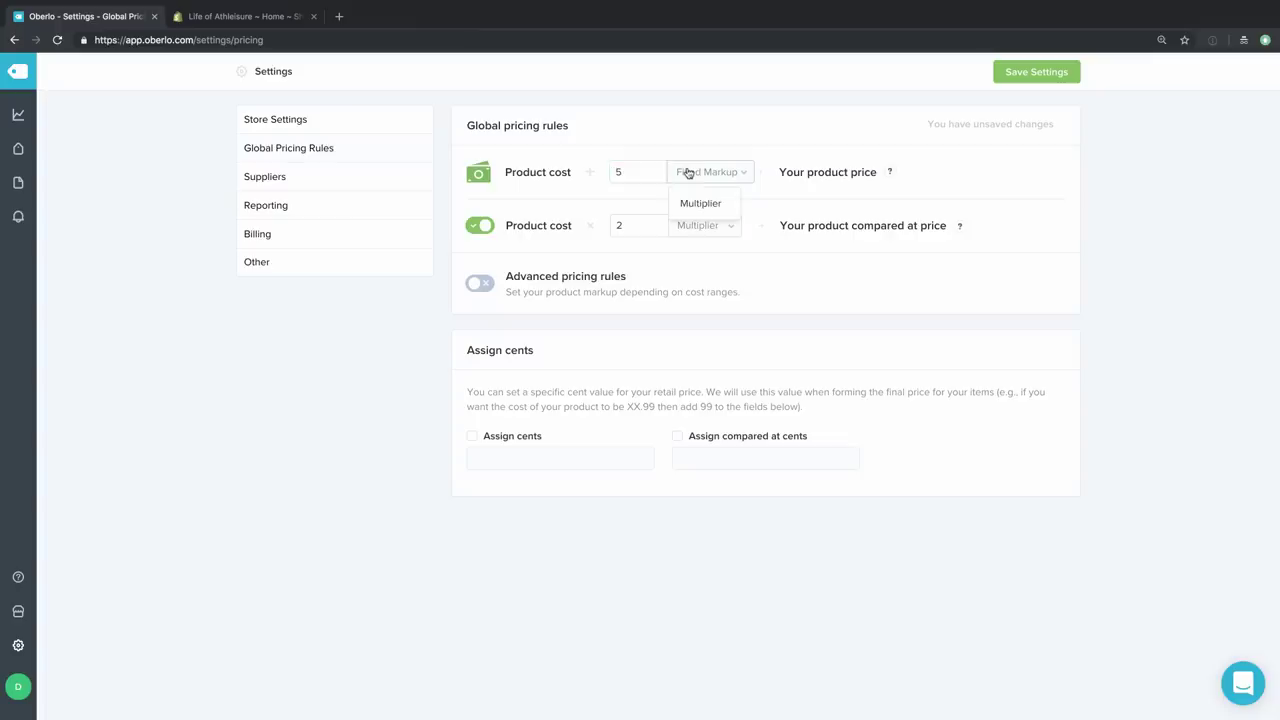
left_click(700, 203)
left_click(632, 172)
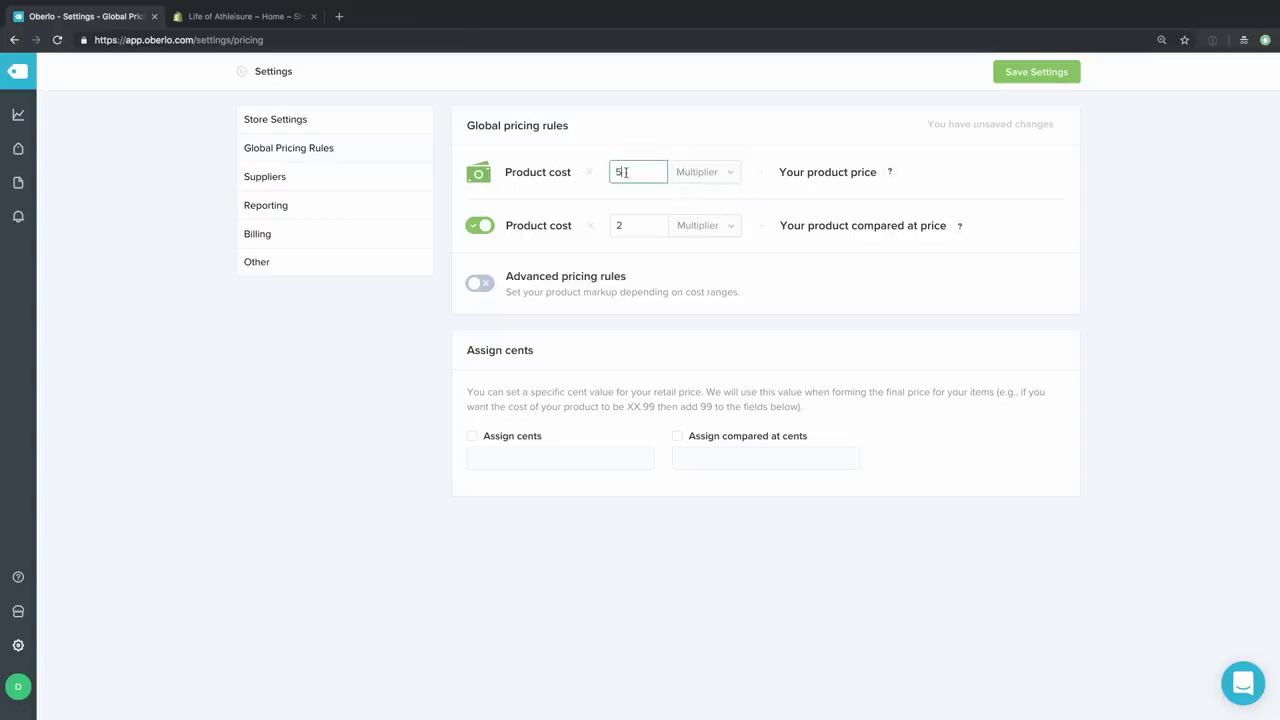
key("BackSpace")
type("1.5")
left_click(480, 225)
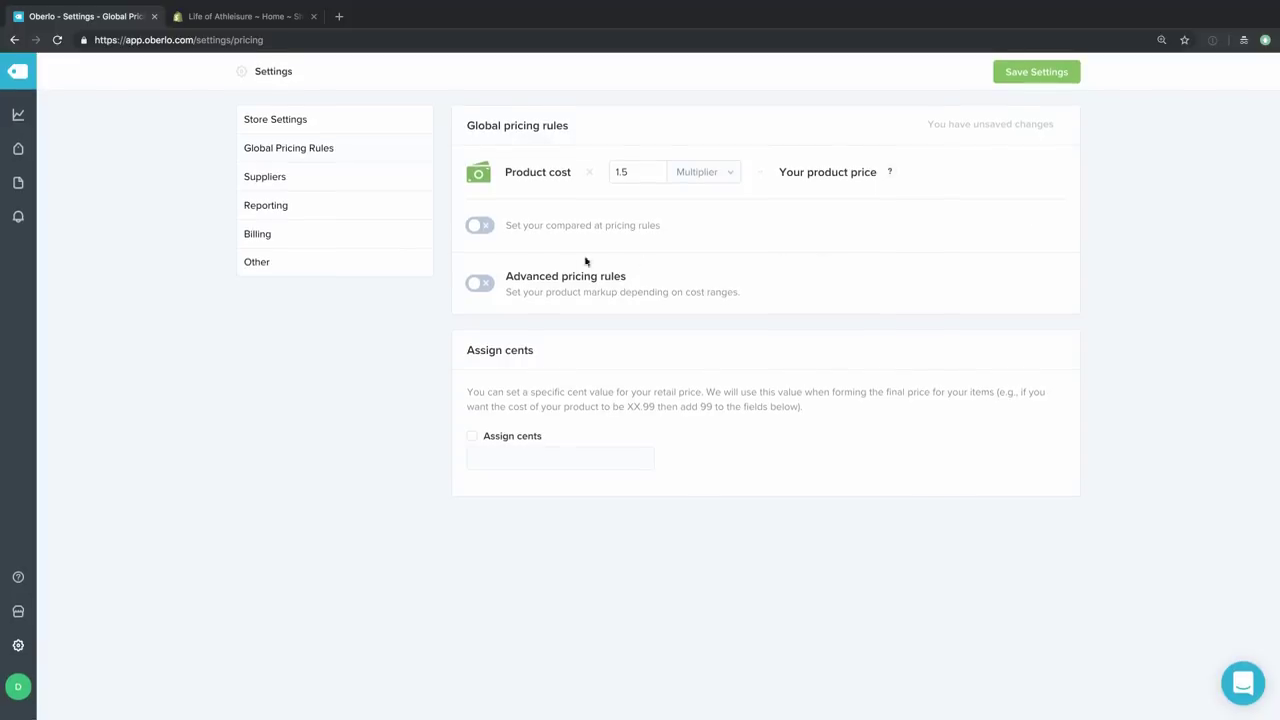
left_click(480, 285)
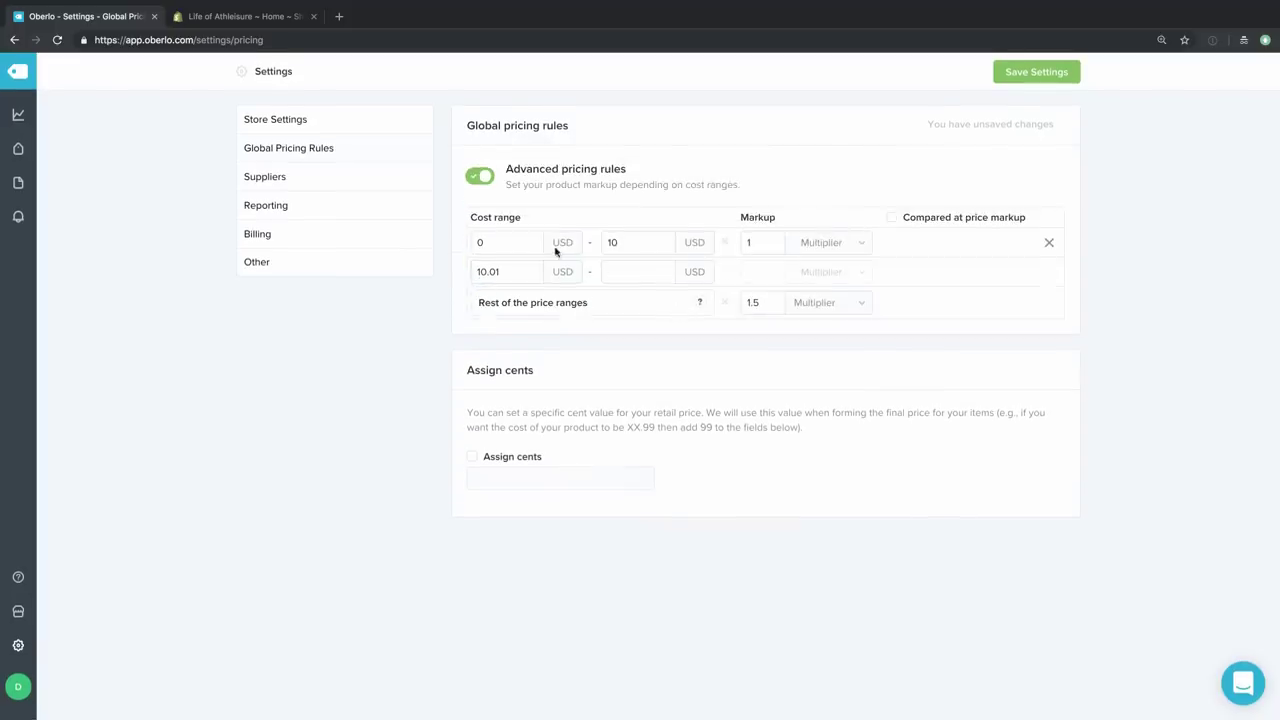
Set the 0–10 USD range to ×2 and the 10.01–20 USD range to ×1.5
left_click(769, 241)
key("BackSpace")
type("2")
left_click(640, 272)
type("20")
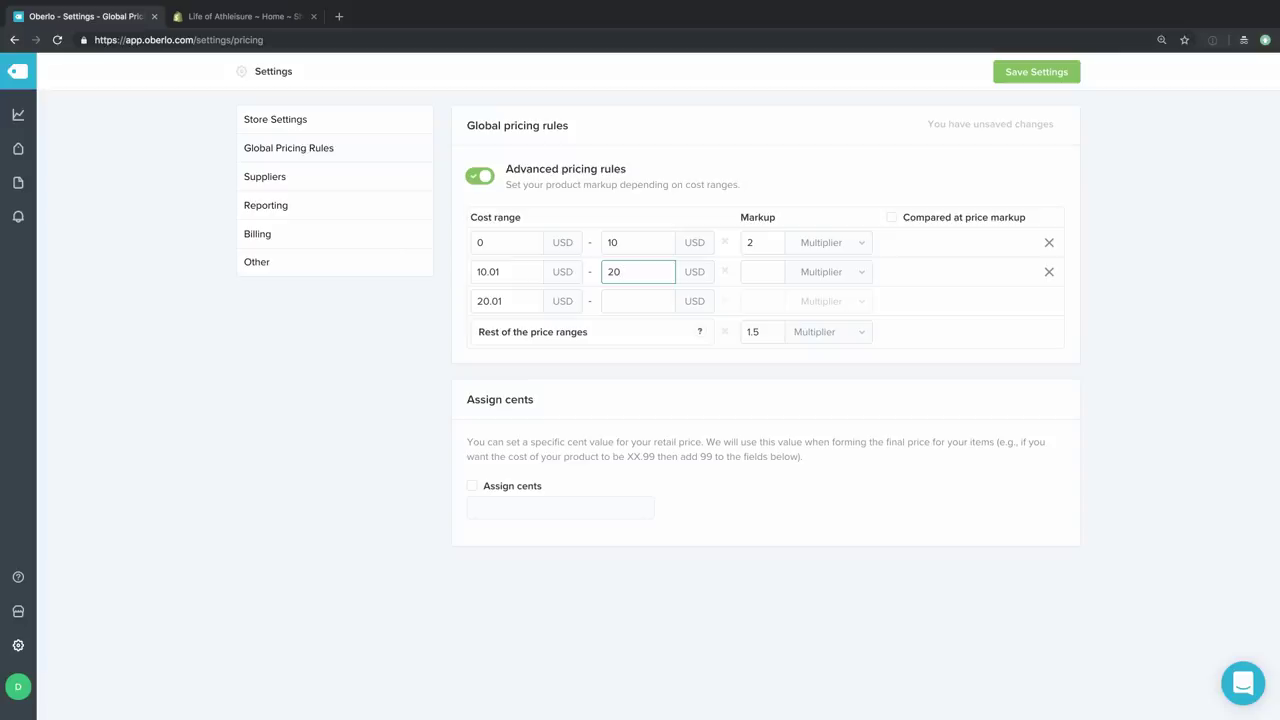
left_click(745, 271)
type("1.5")
Add a 20.01–30 USD range with a fixed markup of 8
left_click(639, 300)
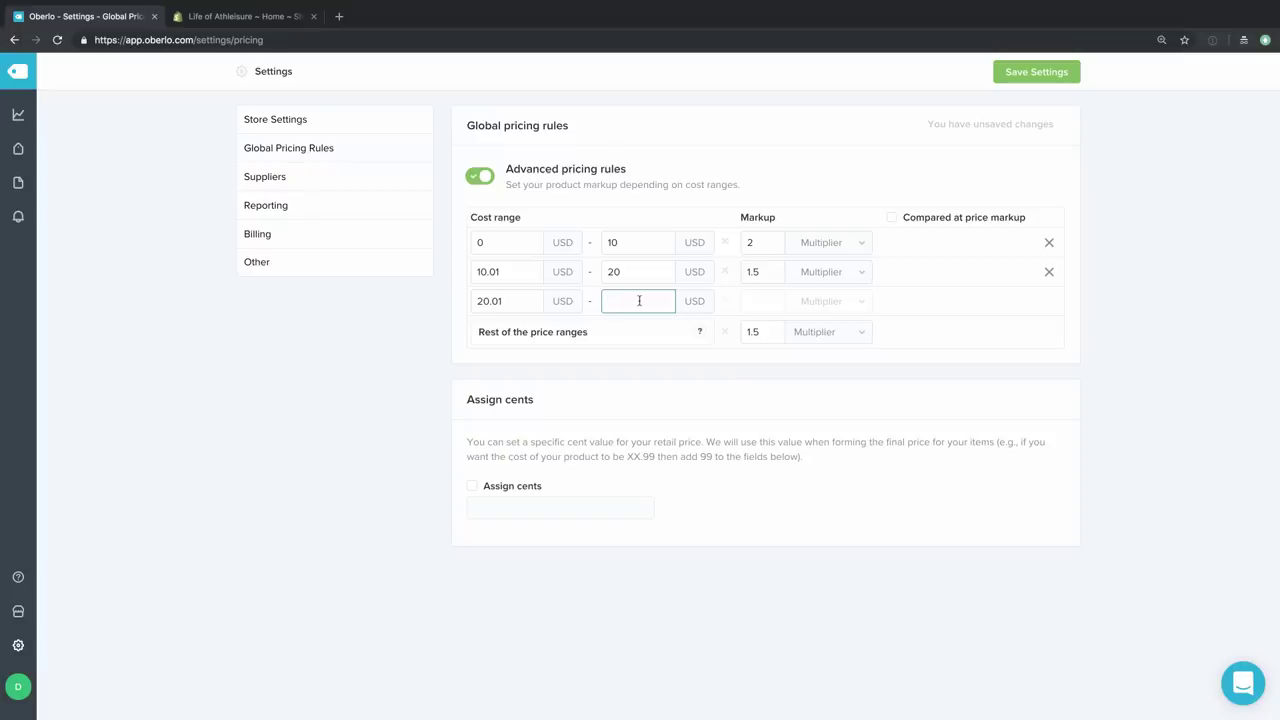
type("30")
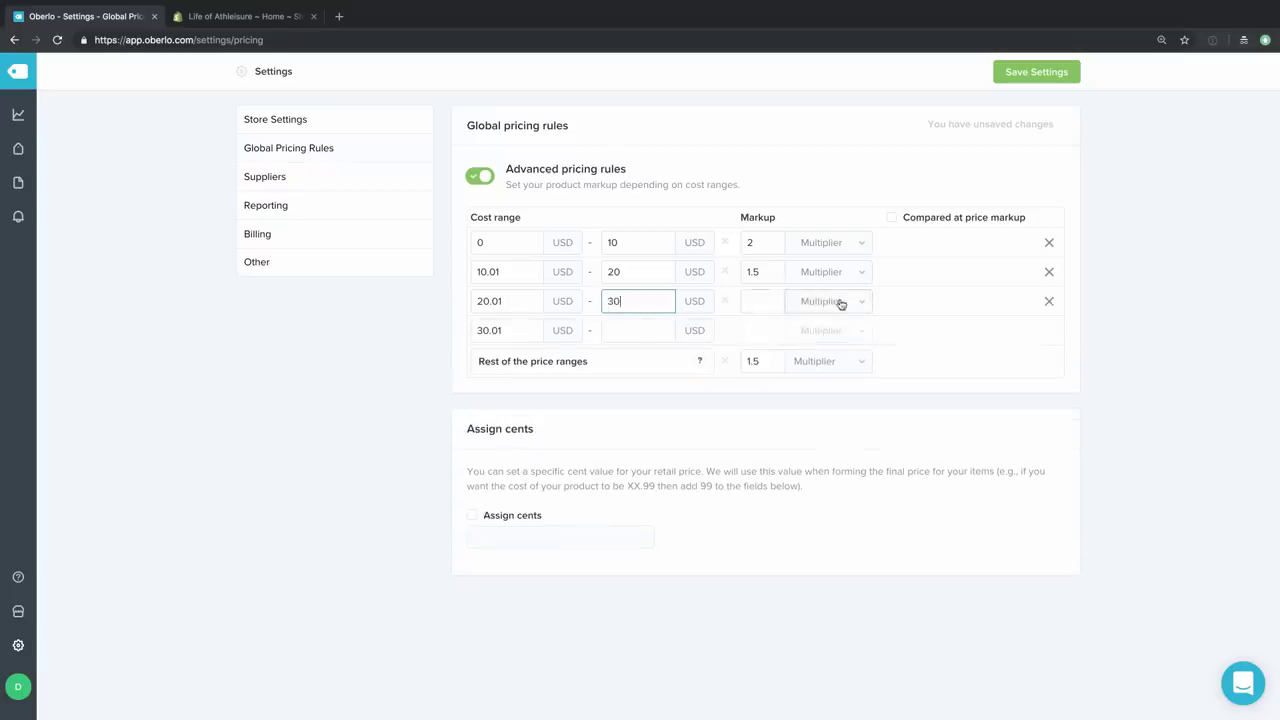
left_click(838, 301)
left_click(832, 333)
left_click(755, 298)
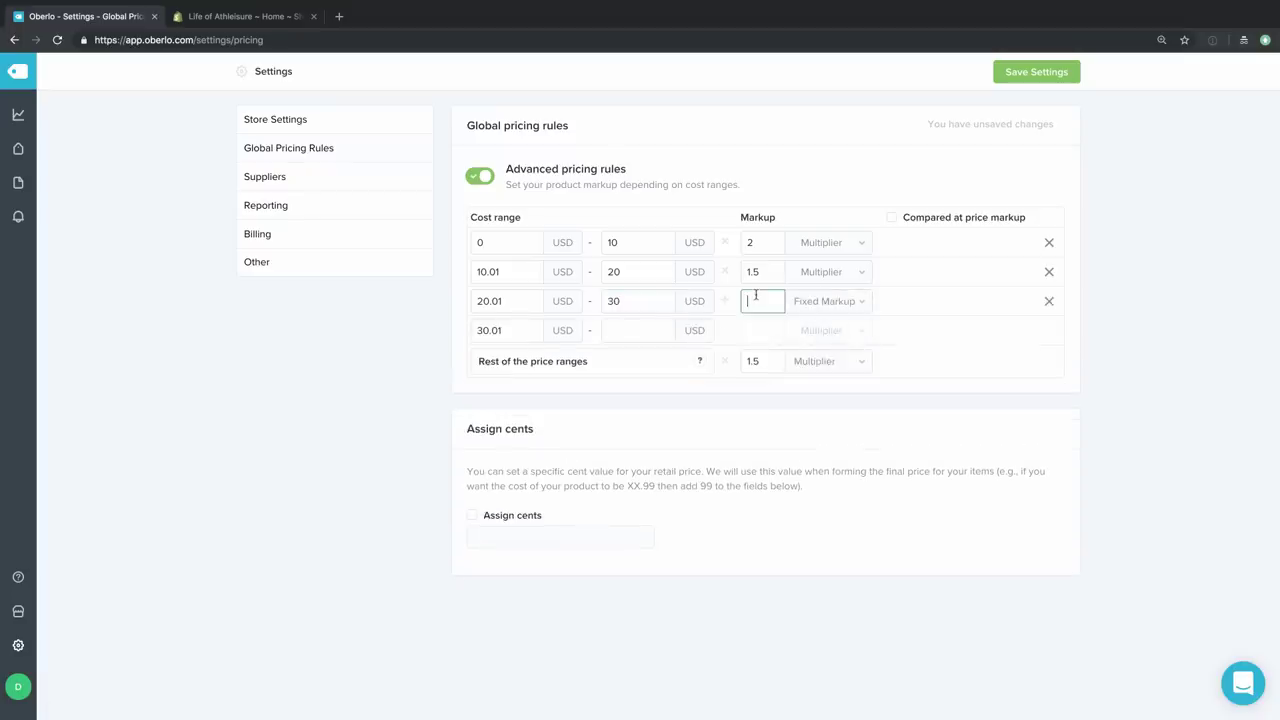
type("8")
Assign 99 cents to retail prices and save the pricing rules
left_click(471, 518)
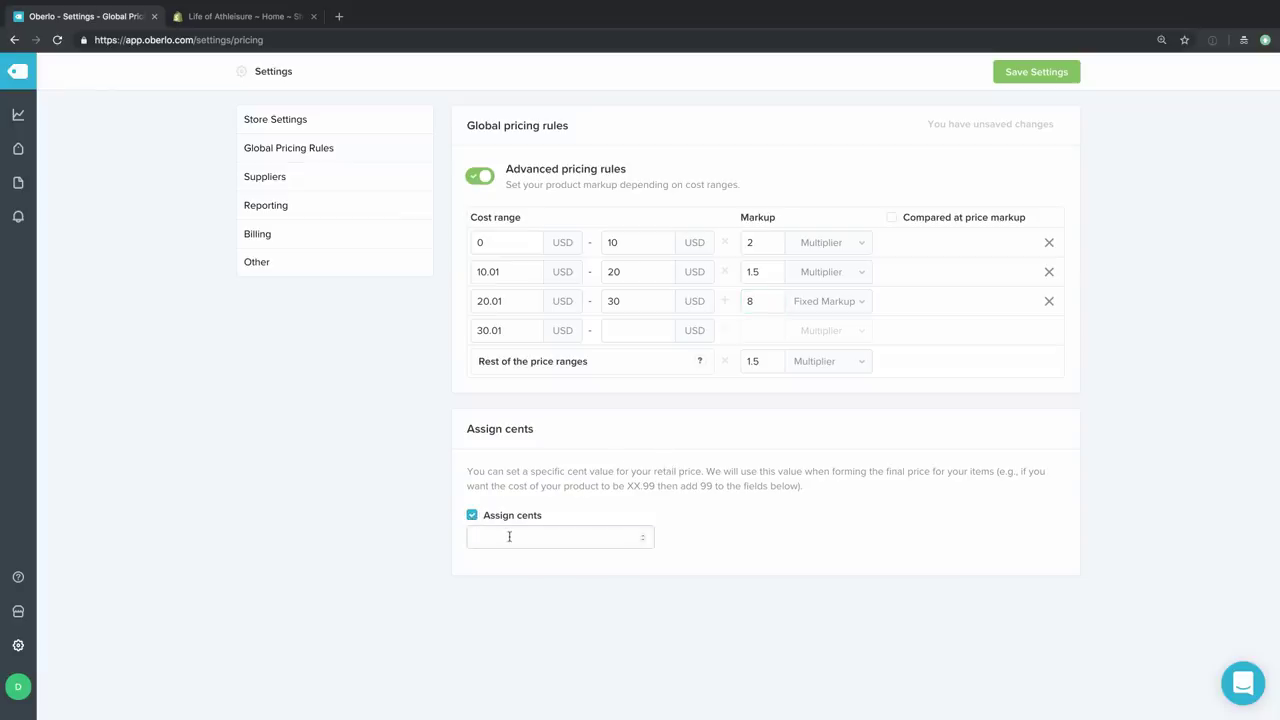
left_click(509, 537)
type("99")
left_click(1028, 76)
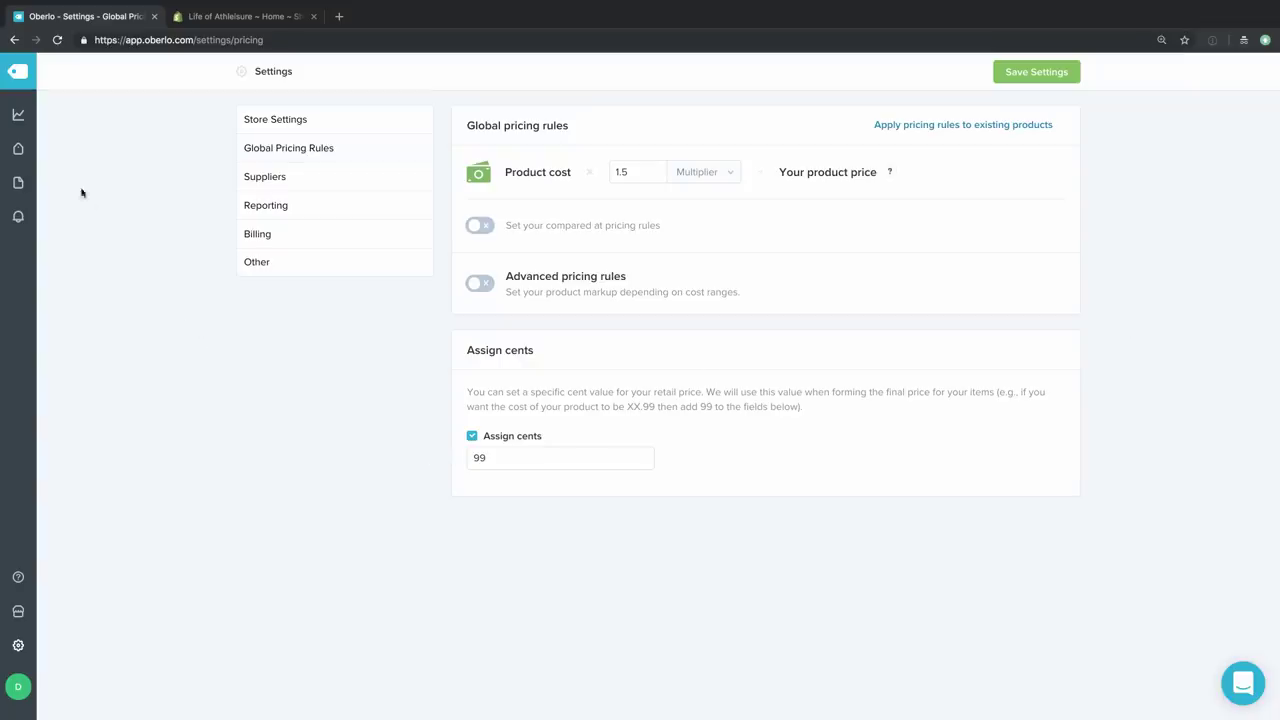
mouse_move(20, 150)
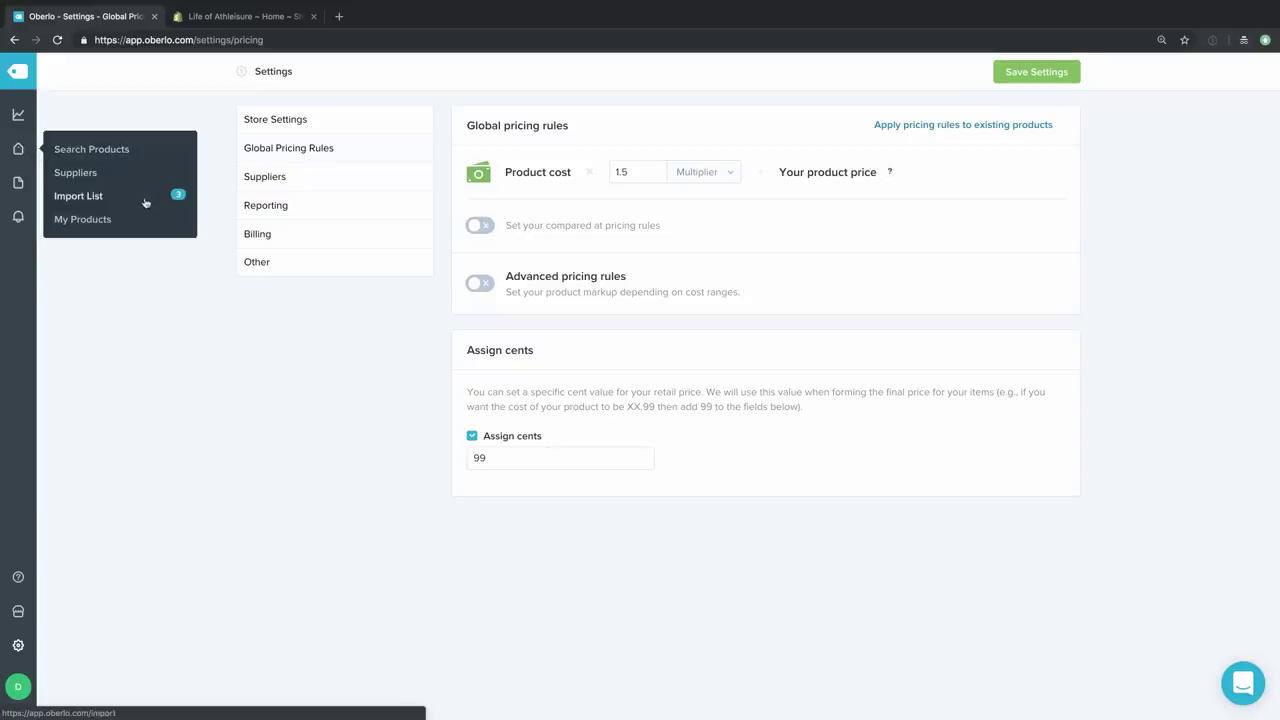
left_click(145, 203)
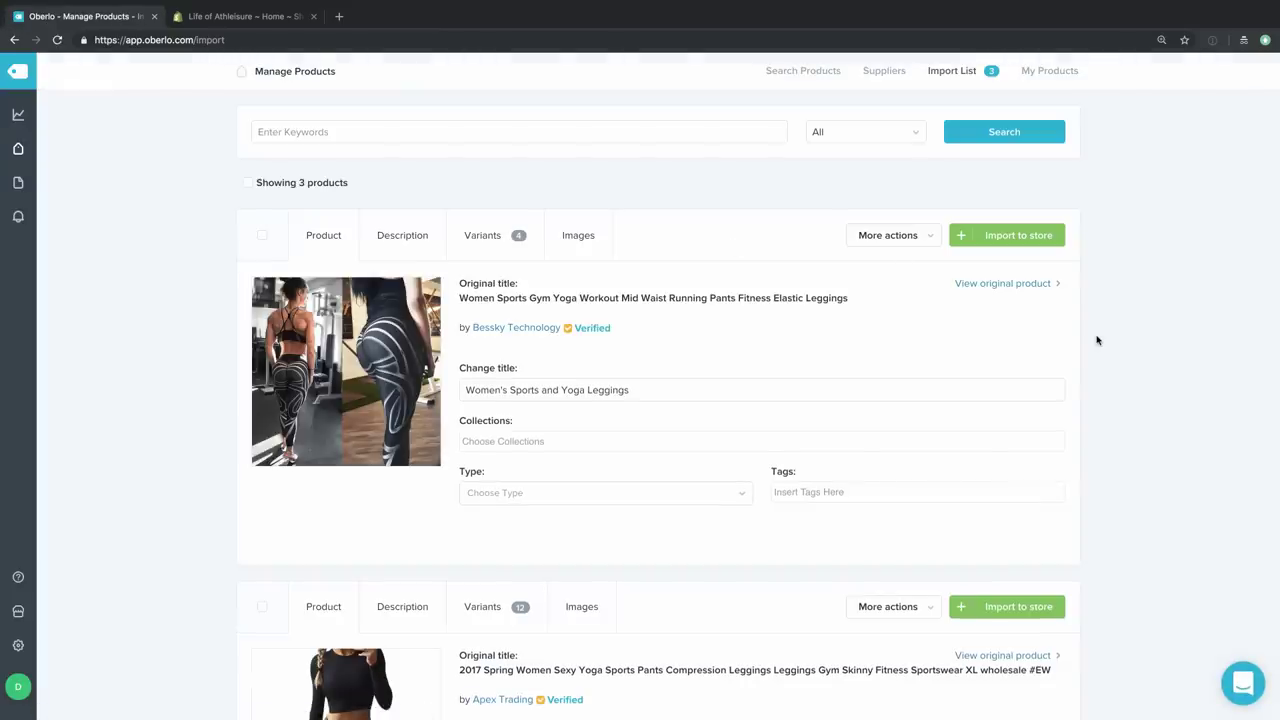
Select all three leggings in the Import List and push them to the store
scroll(1096, 340, "down", 2)
scroll(1096, 340, "down", 5)
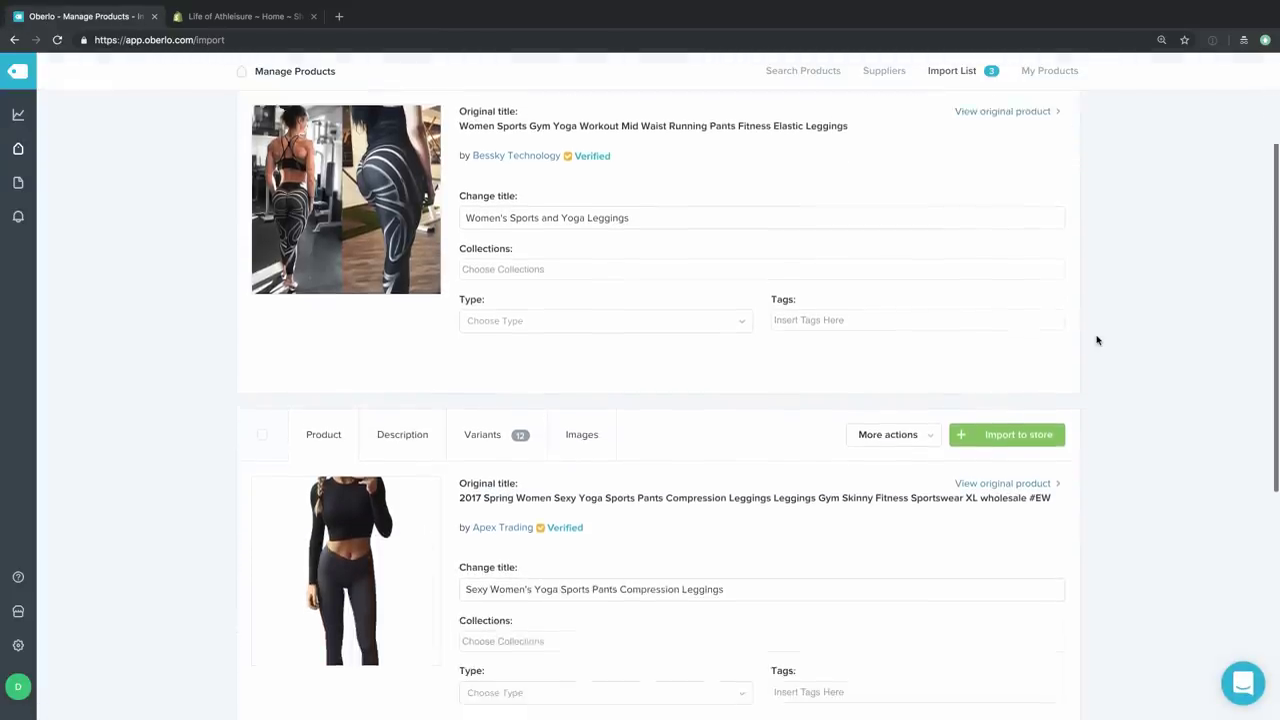
scroll(1096, 340, "down", 6)
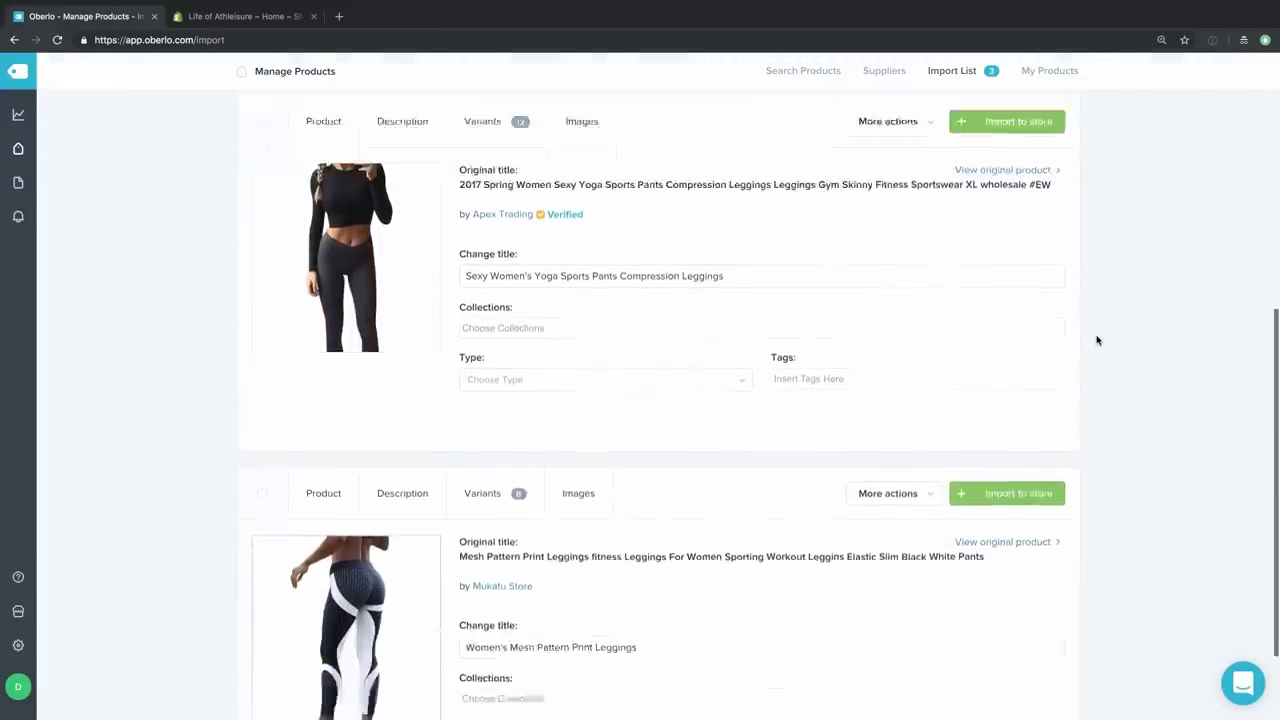
scroll(1096, 340, "up", 6)
scroll(1096, 340, "up", 5)
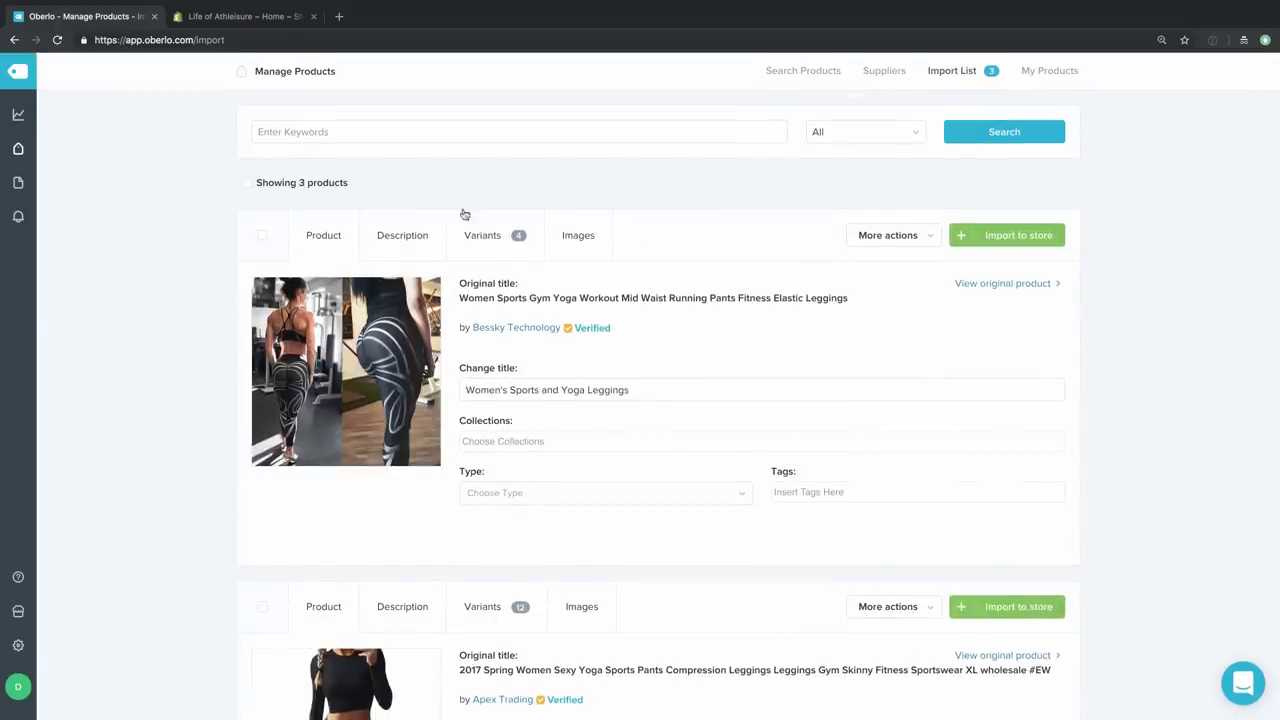
left_click(246, 185)
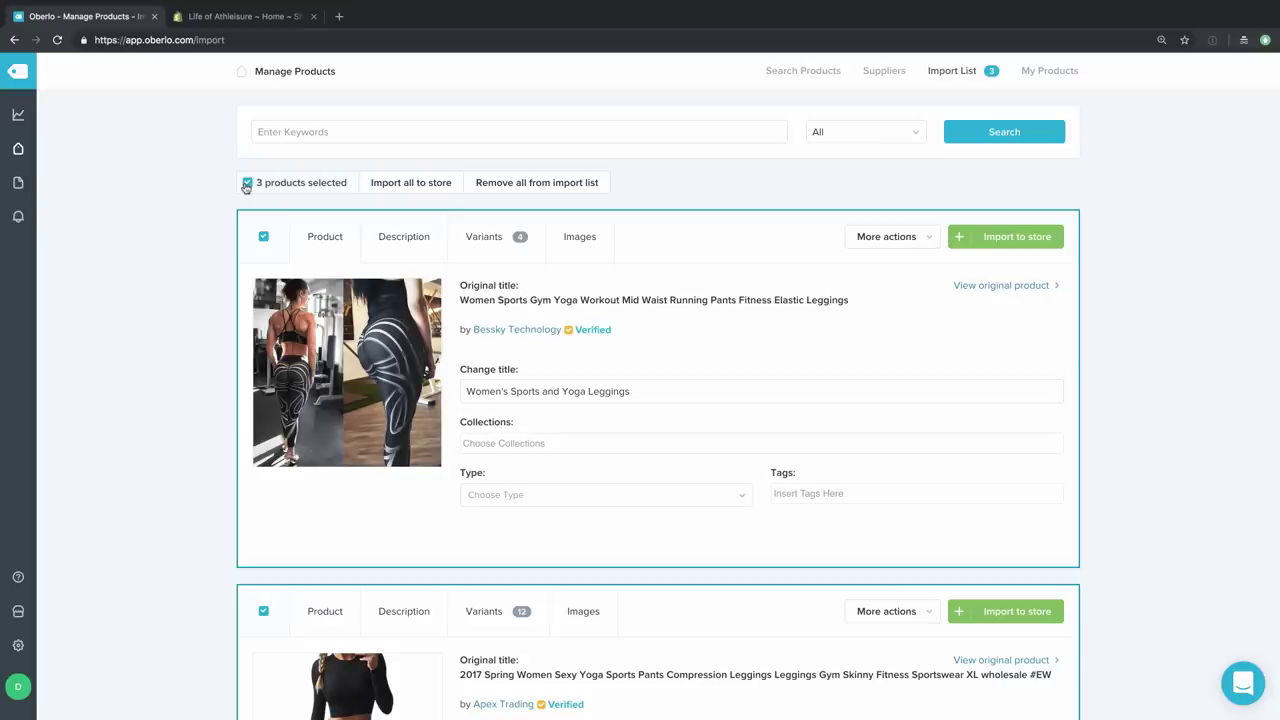
left_click(425, 187)
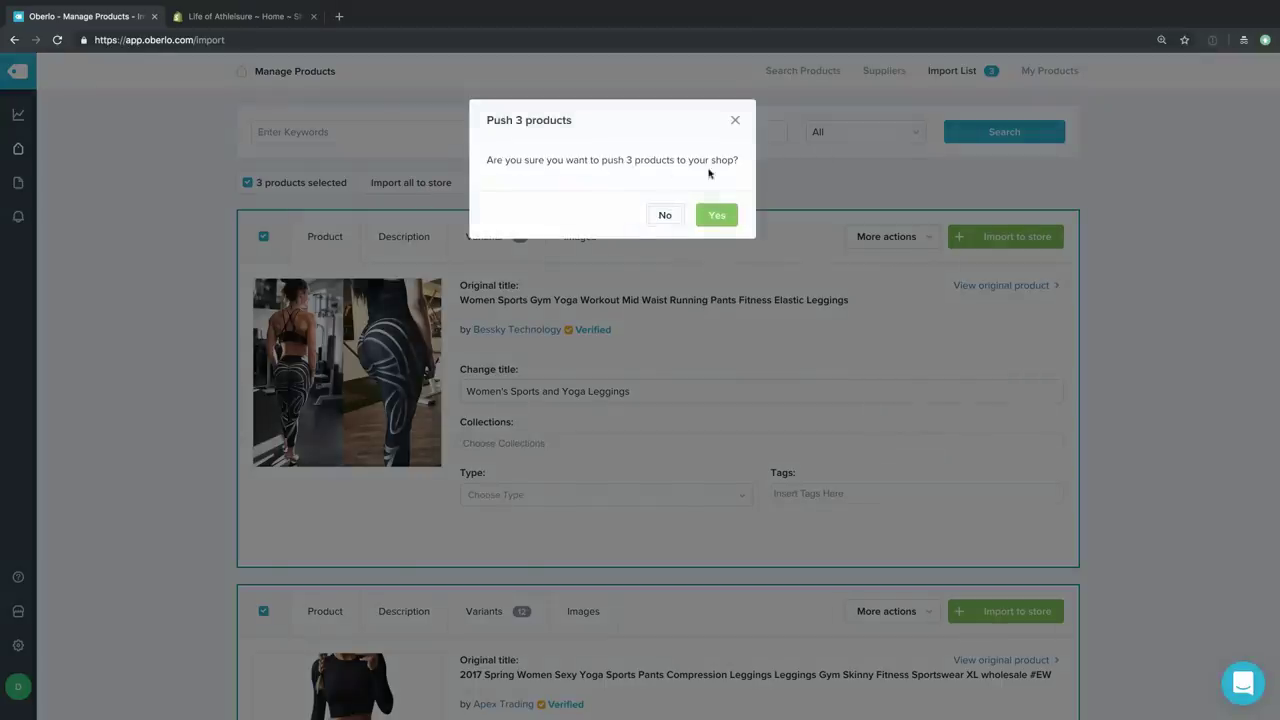
left_click(719, 218)
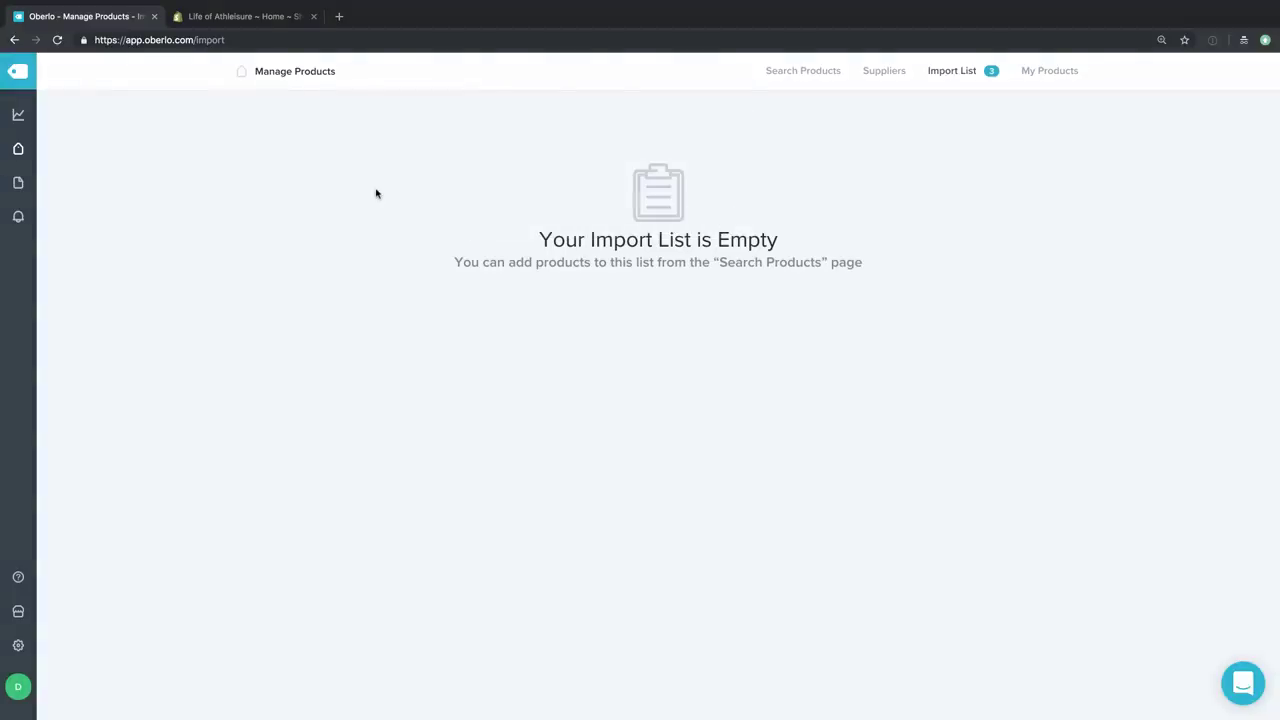
left_click(253, 19)
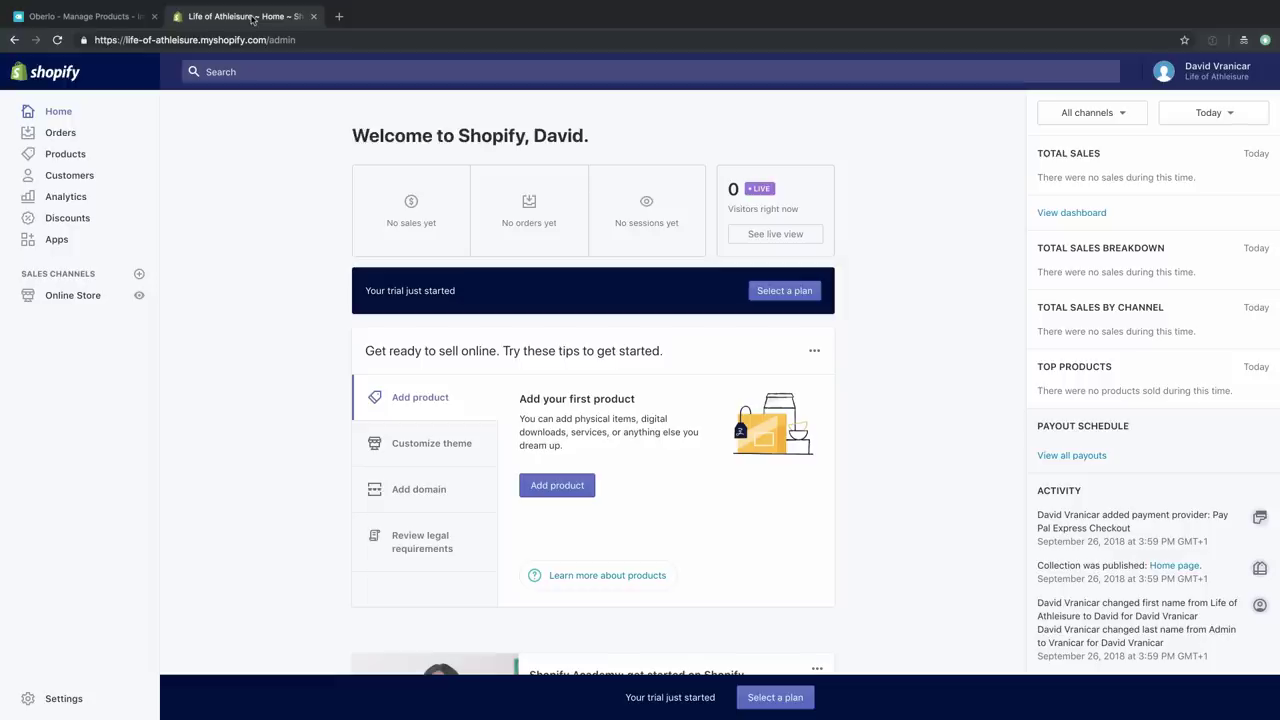
Confirm the three leggings appear in Products, then go to the Online Store themes page
left_click(65, 154)
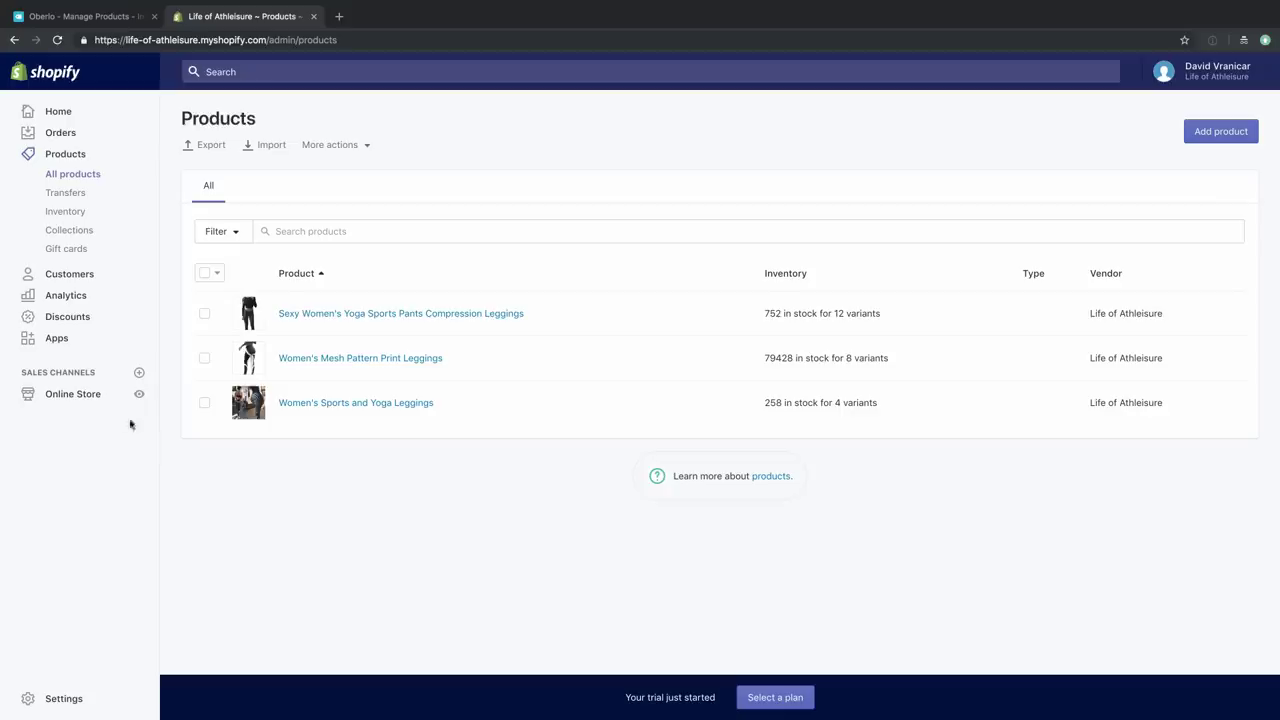
left_click(88, 396)
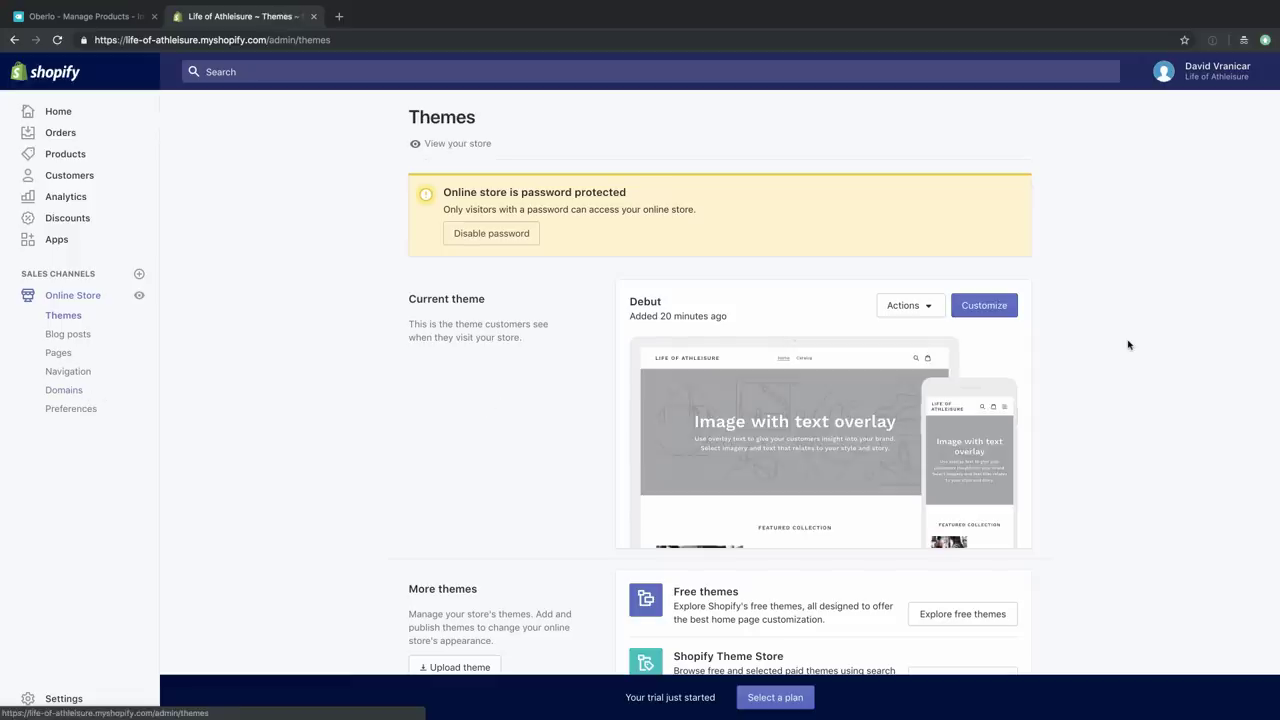
scroll(1128, 345, "down", 1)
scroll(1128, 345, "down", 2)
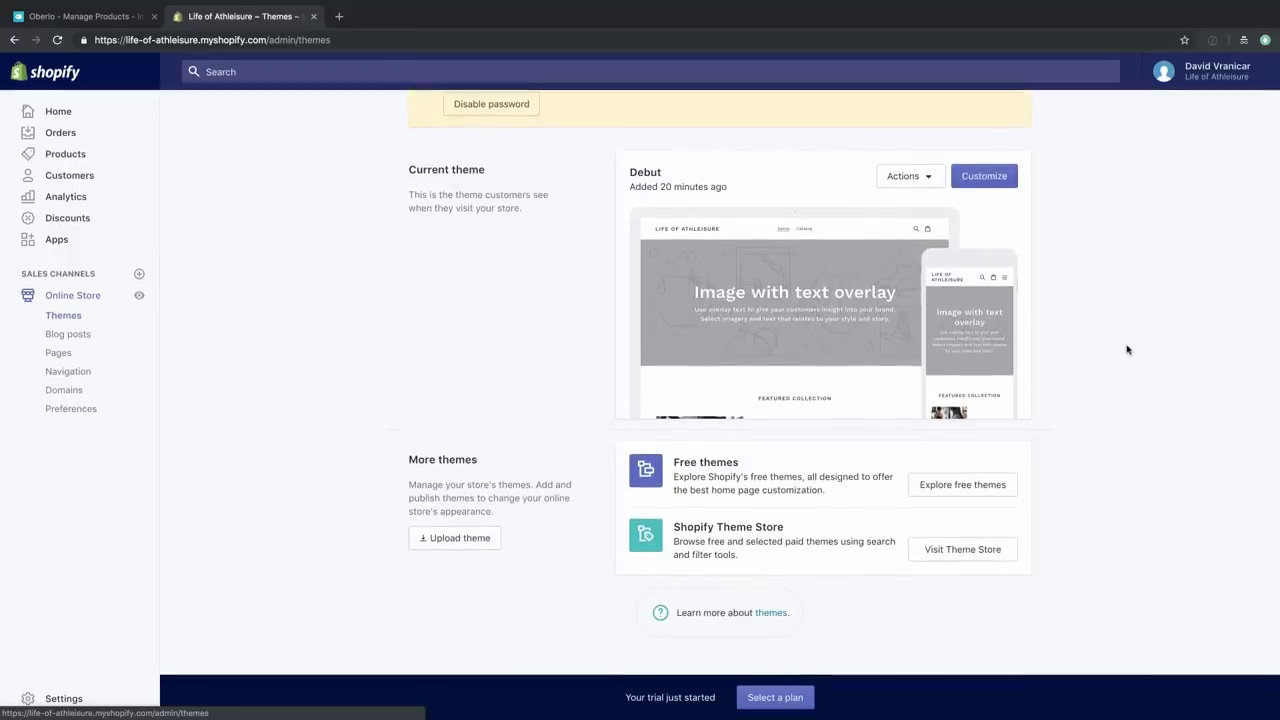
Open the Theme Store in a new tab and browse the full theme catalogue
left_click(972, 550)
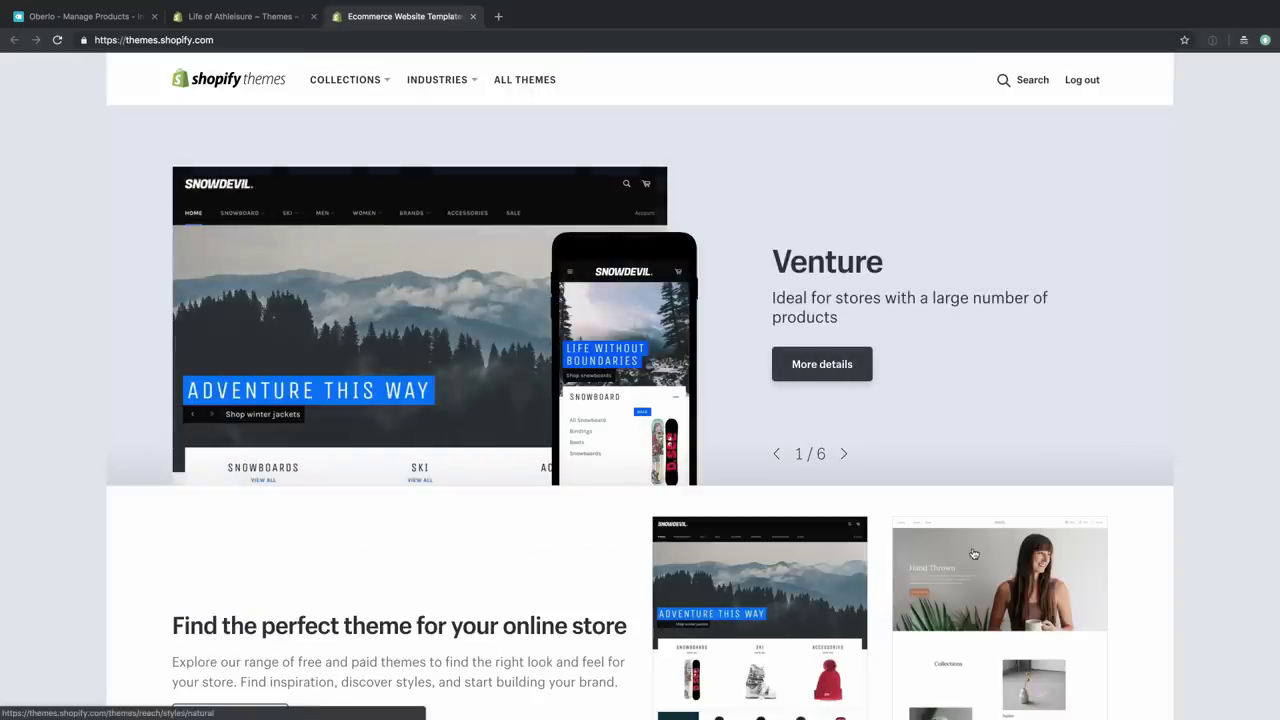
scroll(838, 348, "down", 5)
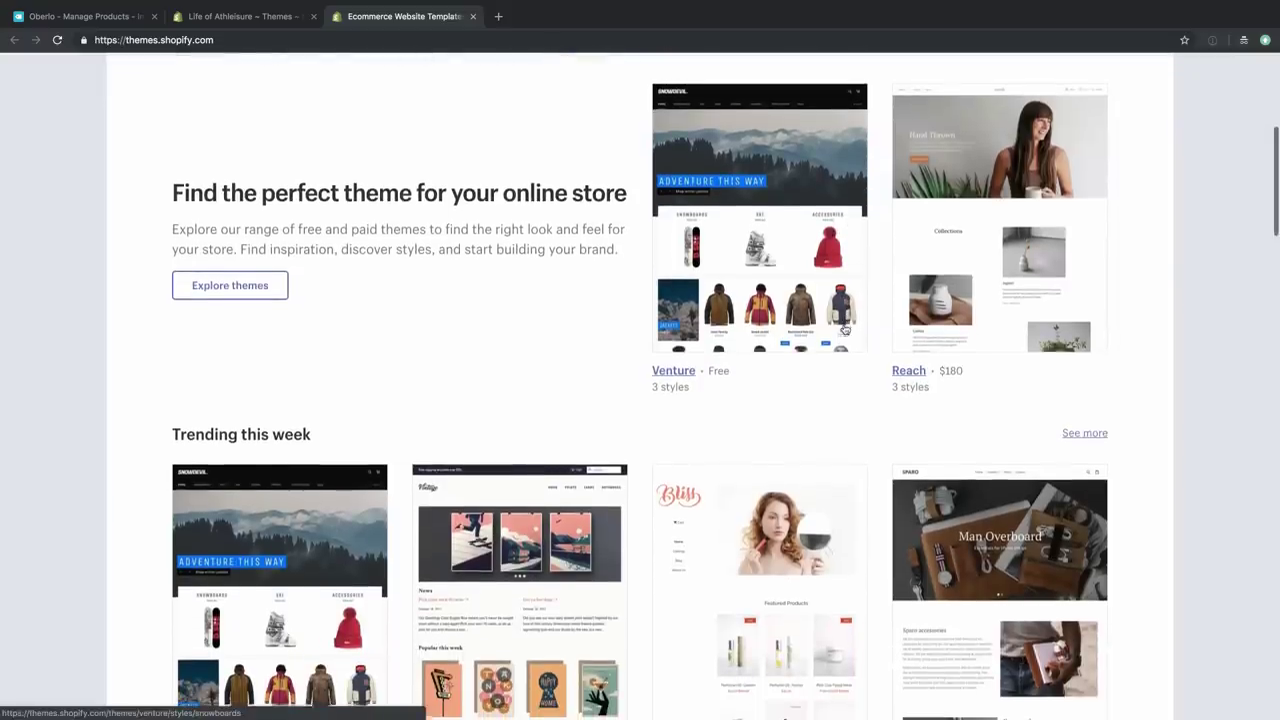
left_click(277, 285)
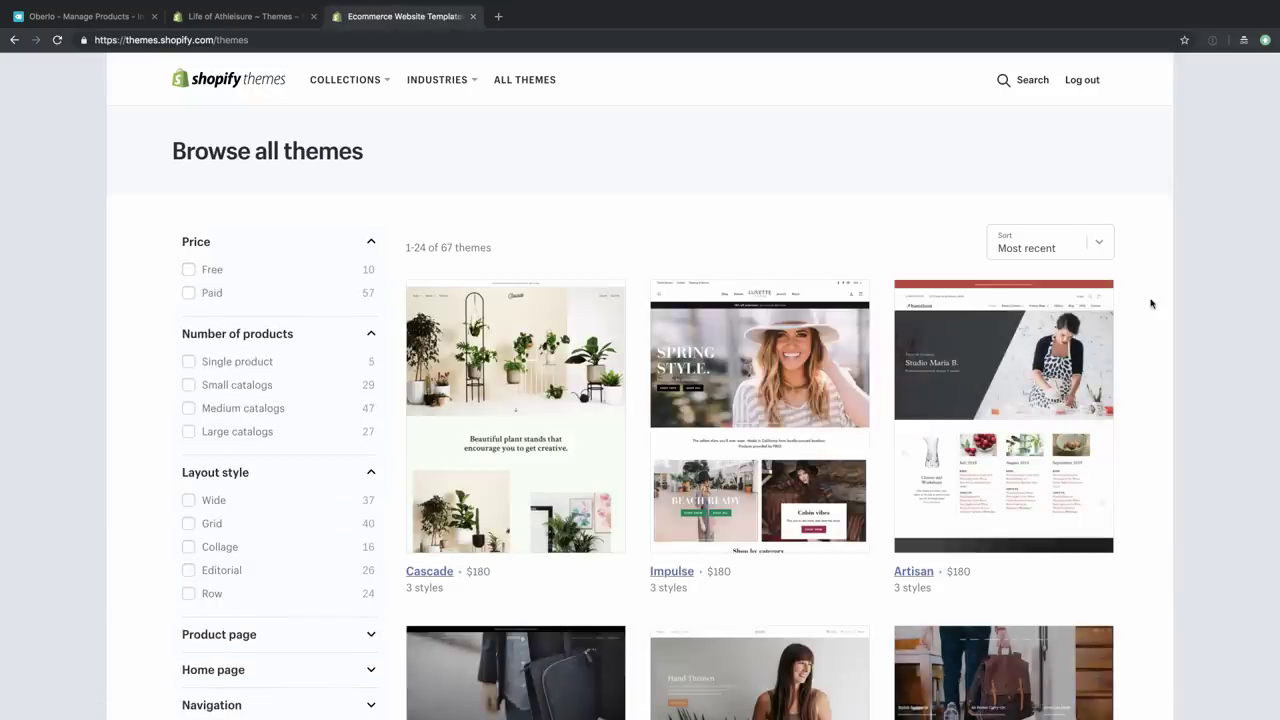
scroll(1150, 303, "down", 5)
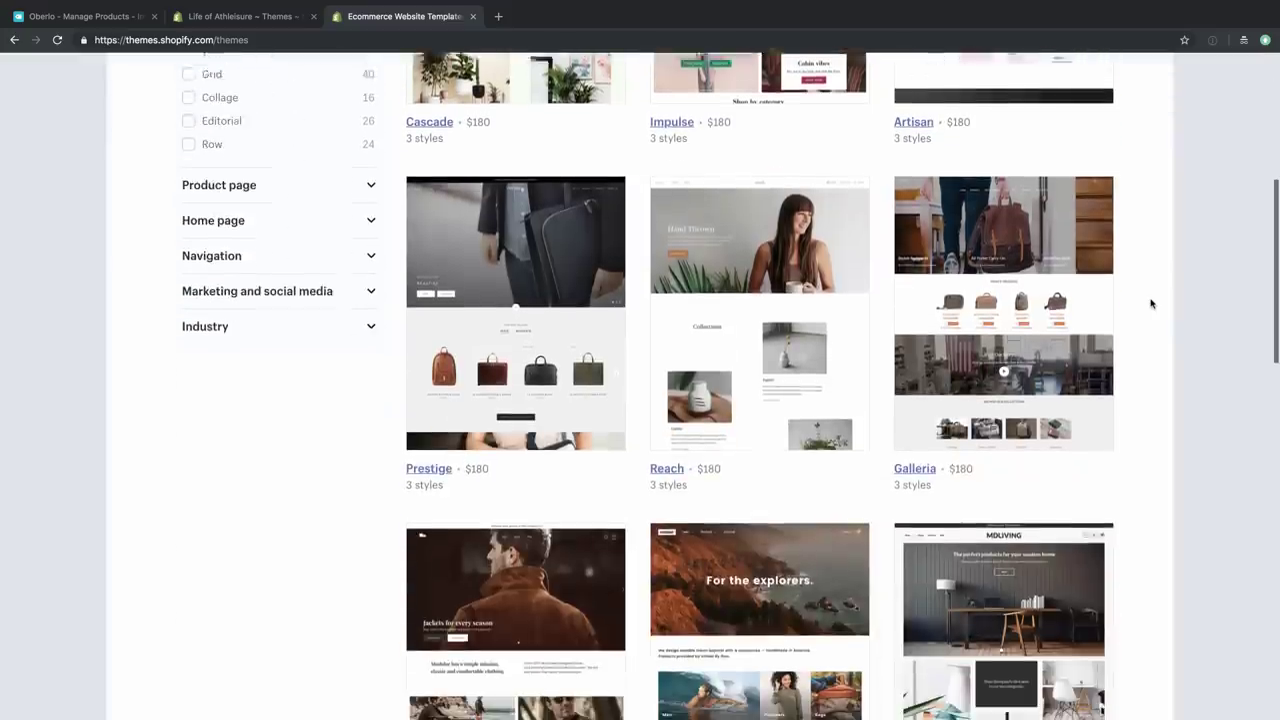
scroll(1150, 303, "down", 2)
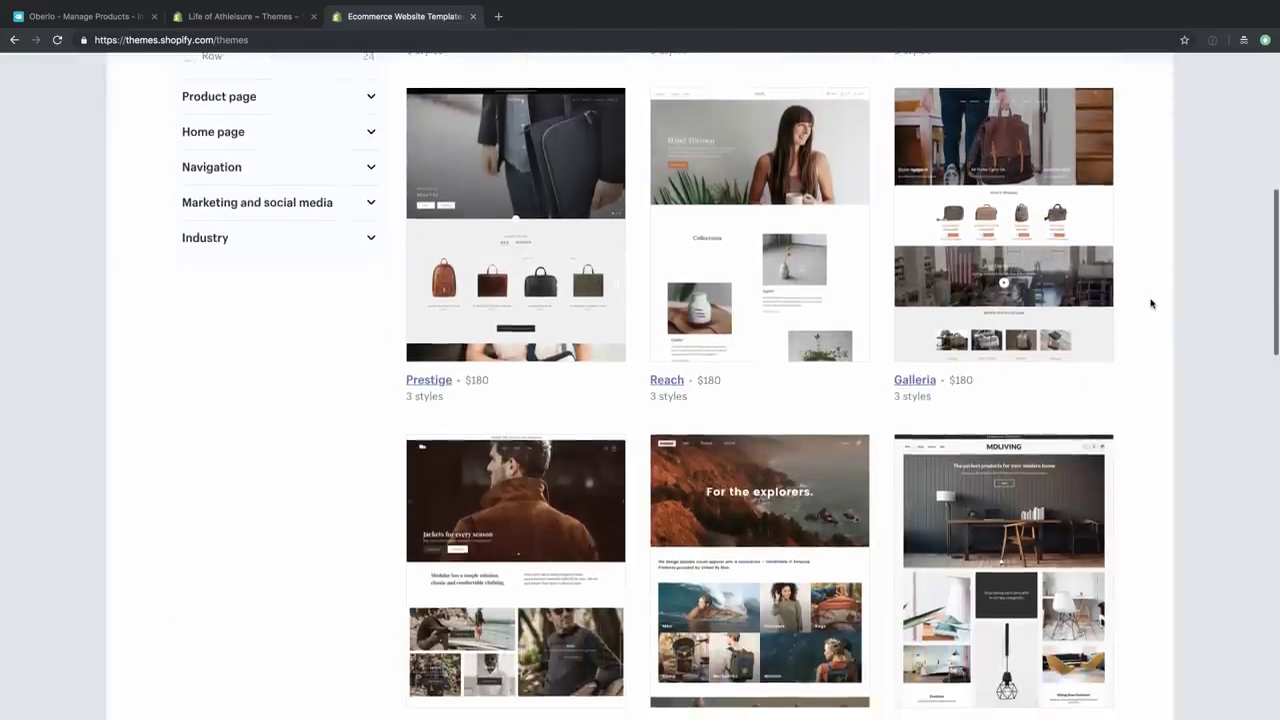
scroll(1150, 303, "down", 3)
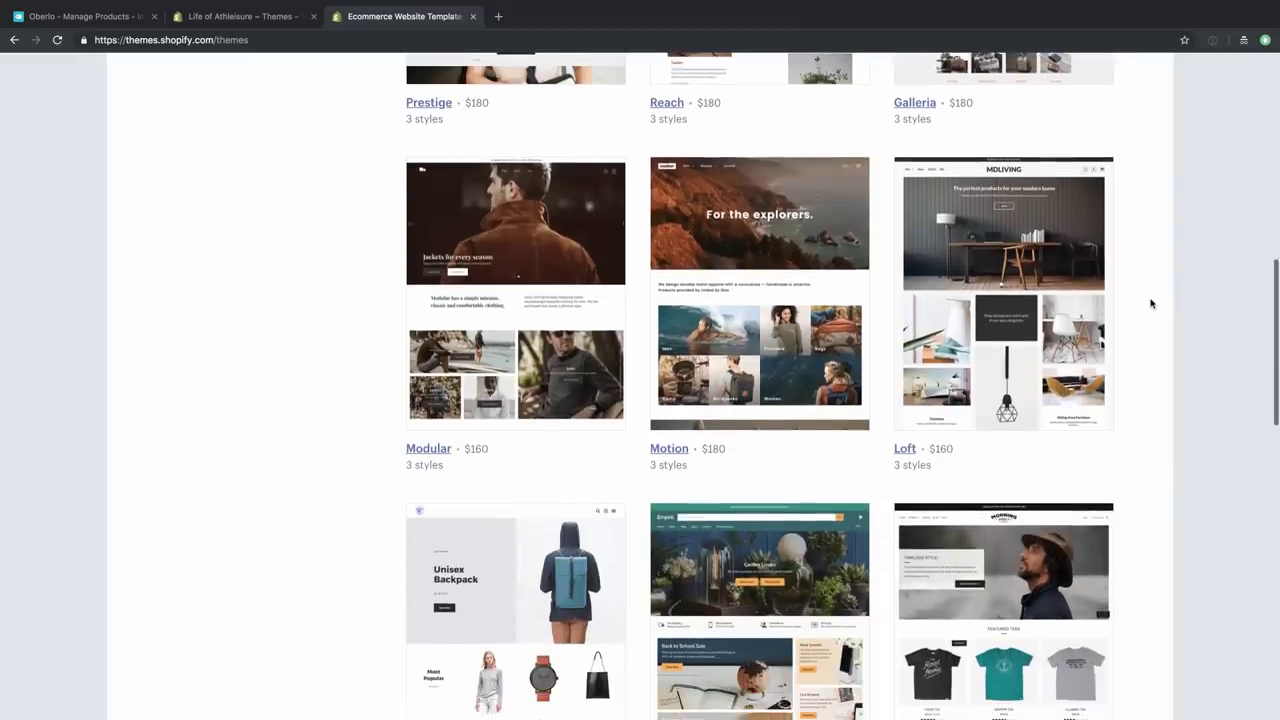
scroll(1150, 303, "down", 5)
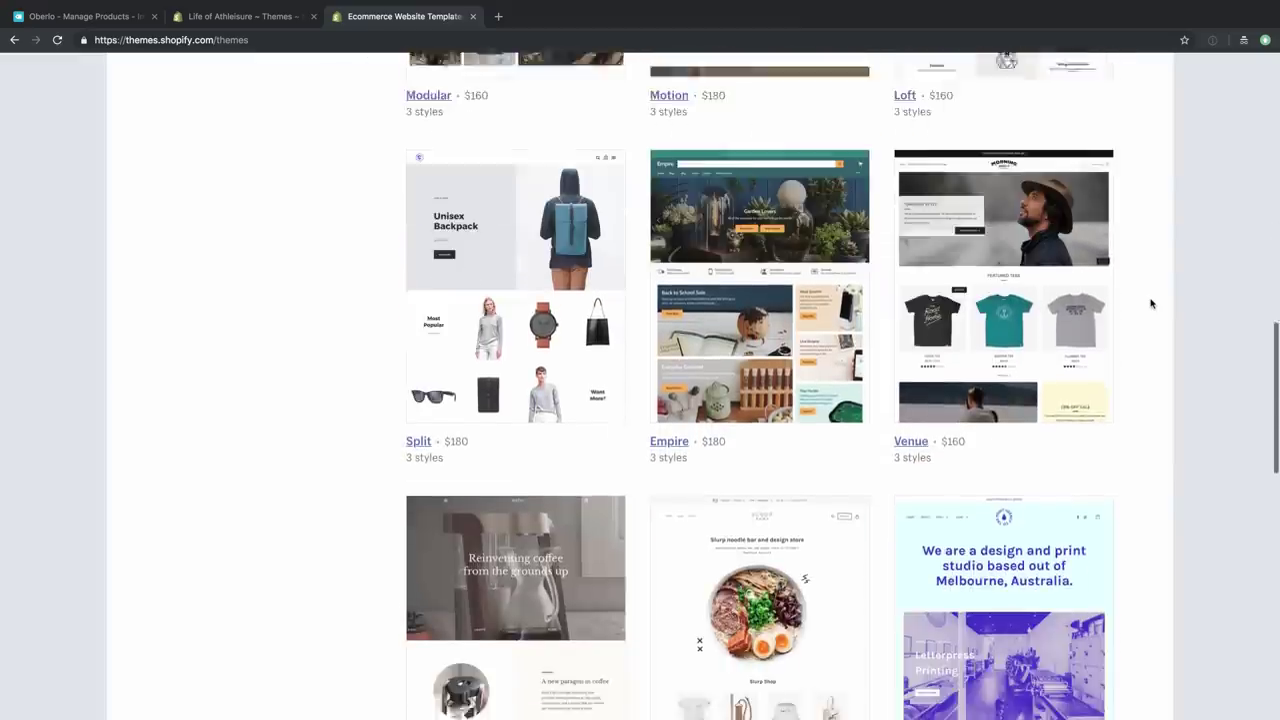
scroll(1150, 303, "up", 10)
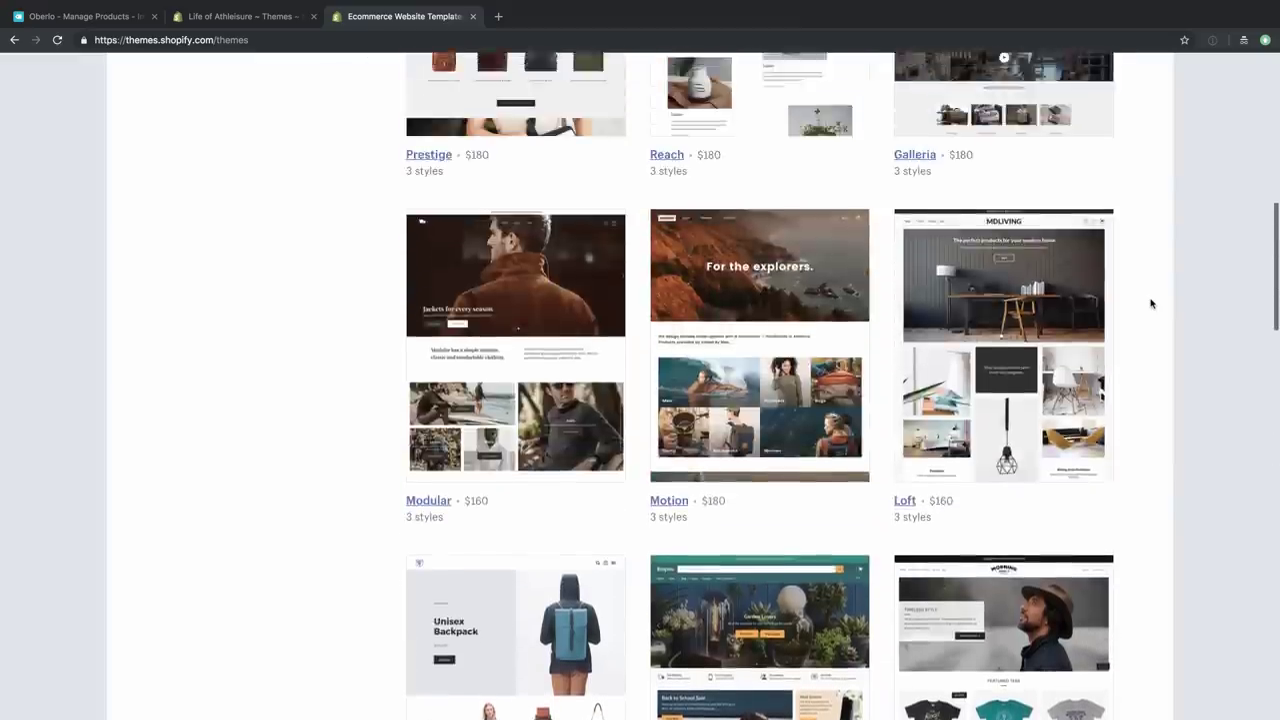
scroll(1150, 303, "up", 3)
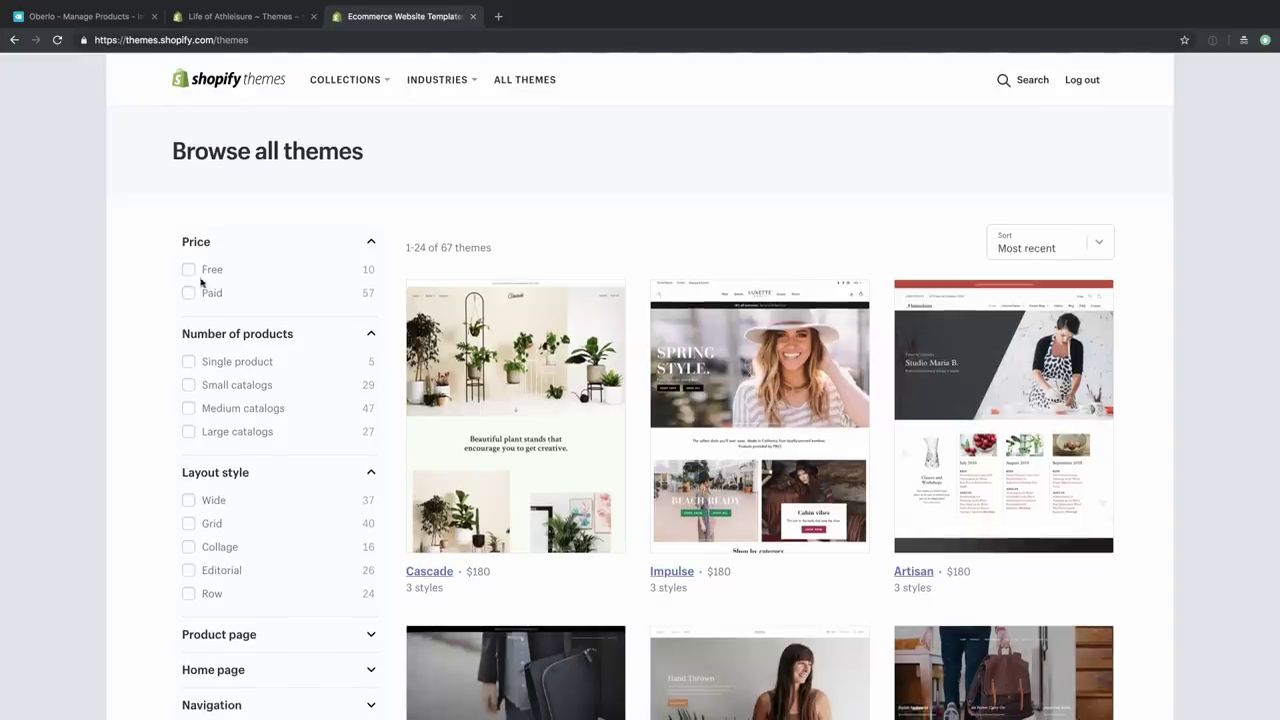
Filter the catalogue to free themes and open Brooklyn
left_click(189, 283)
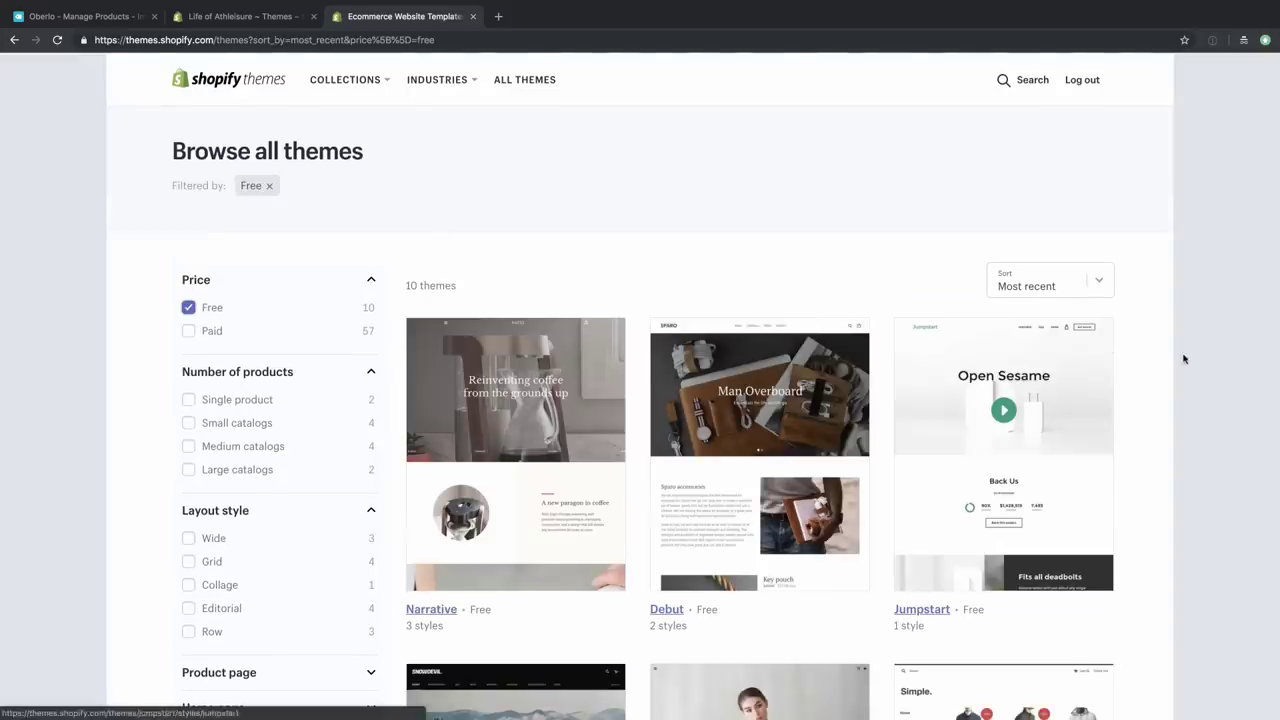
scroll(1127, 351, "down", 3)
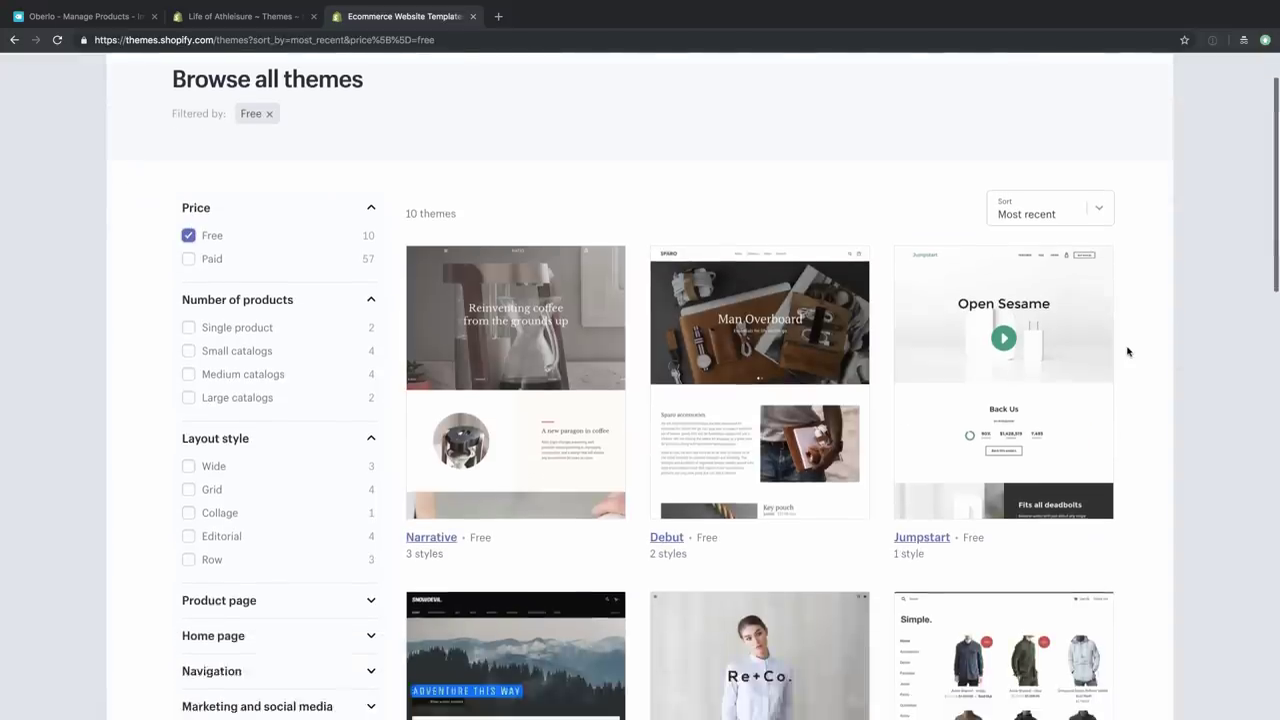
scroll(1127, 351, "down", 3)
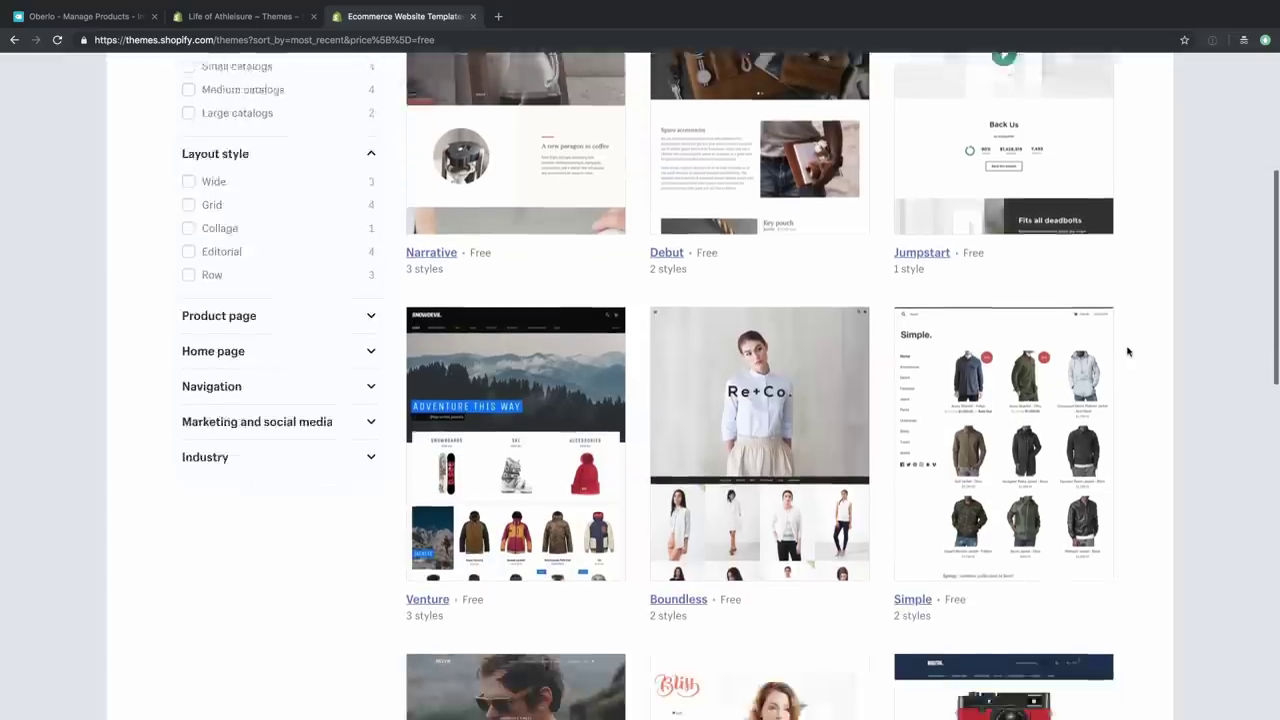
scroll(1127, 351, "down", 1)
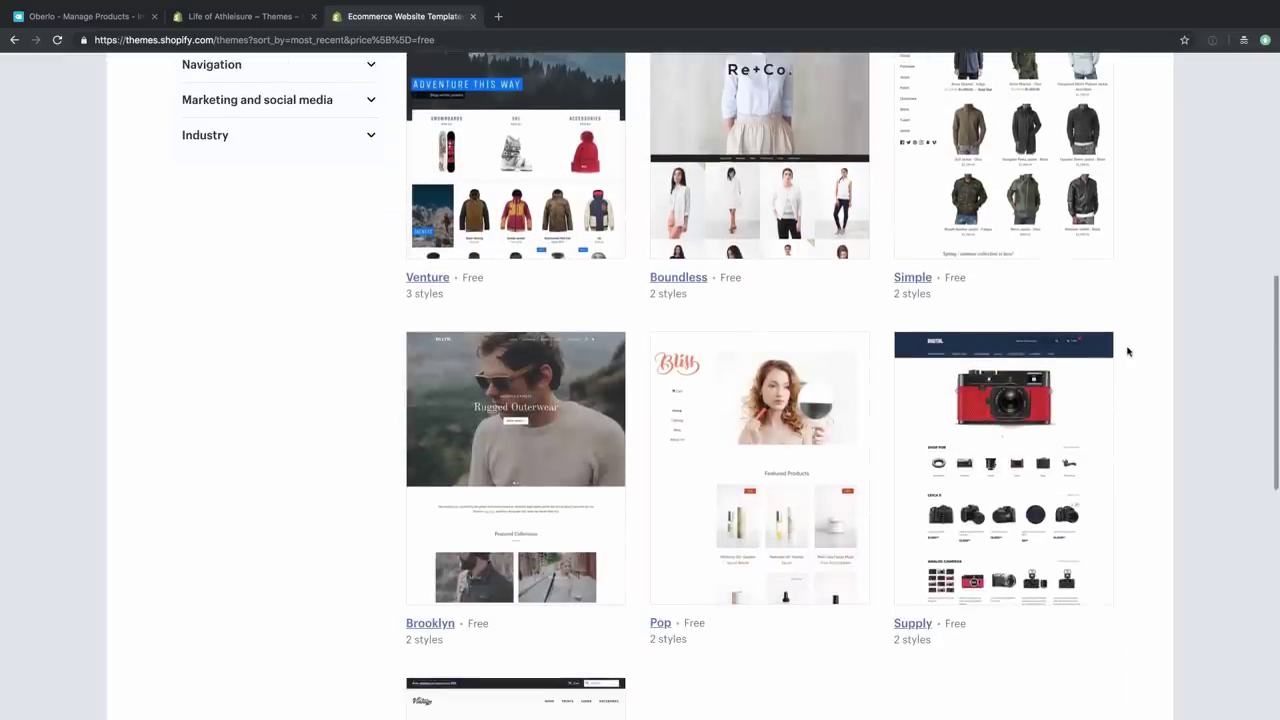
left_click(563, 468)
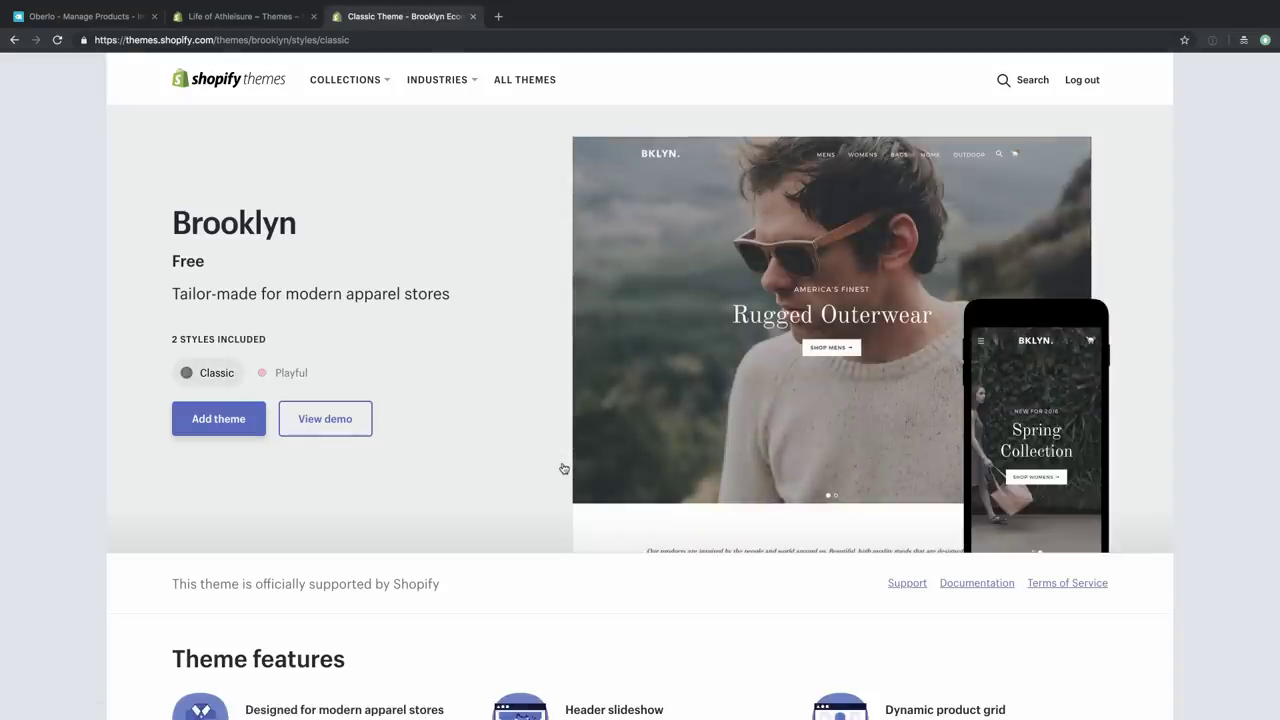
Preview Brooklyn's Playful style in its full demo store
scroll(1115, 398, "down", 4)
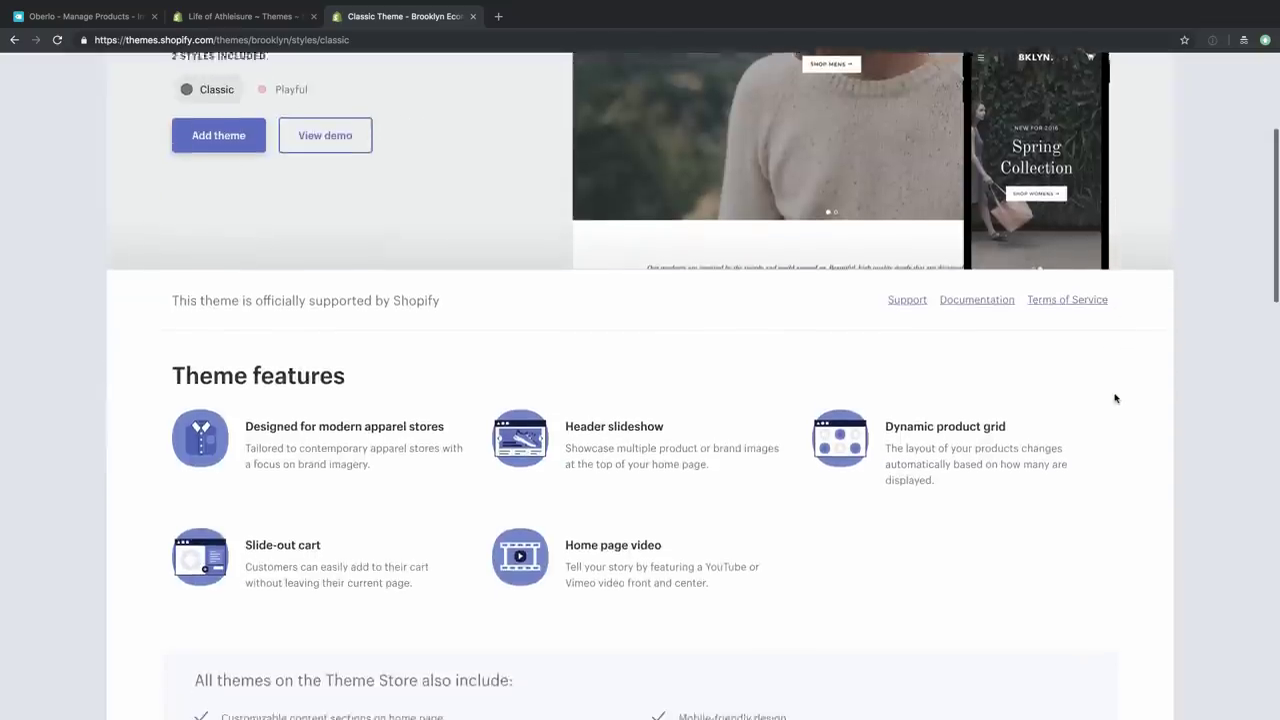
scroll(1115, 398, "down", 3)
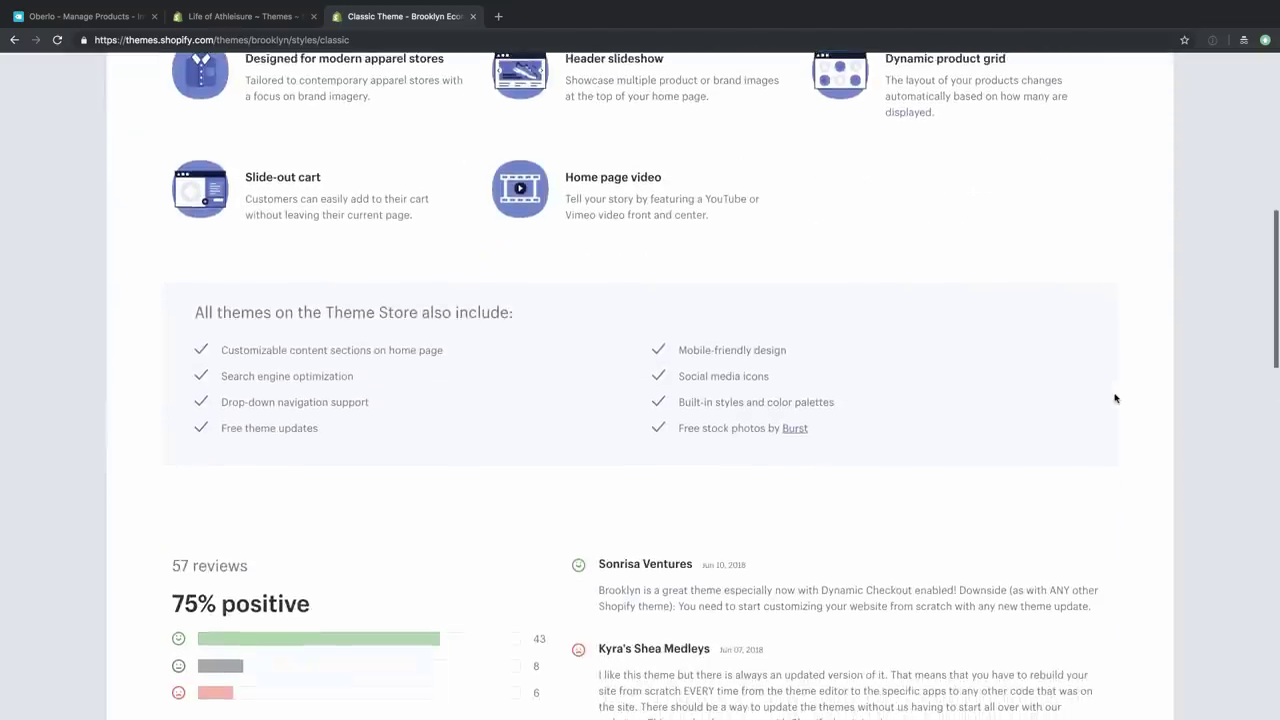
scroll(1115, 398, "up", 7)
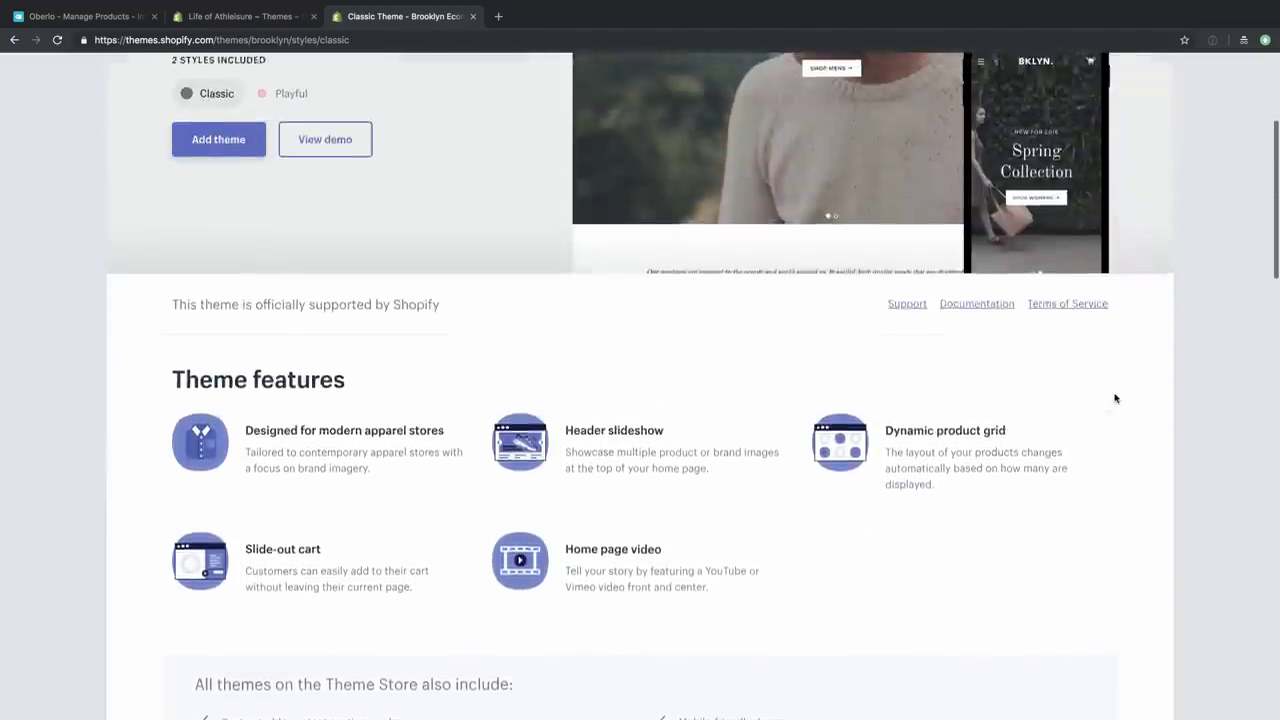
scroll(1115, 398, "up", 1)
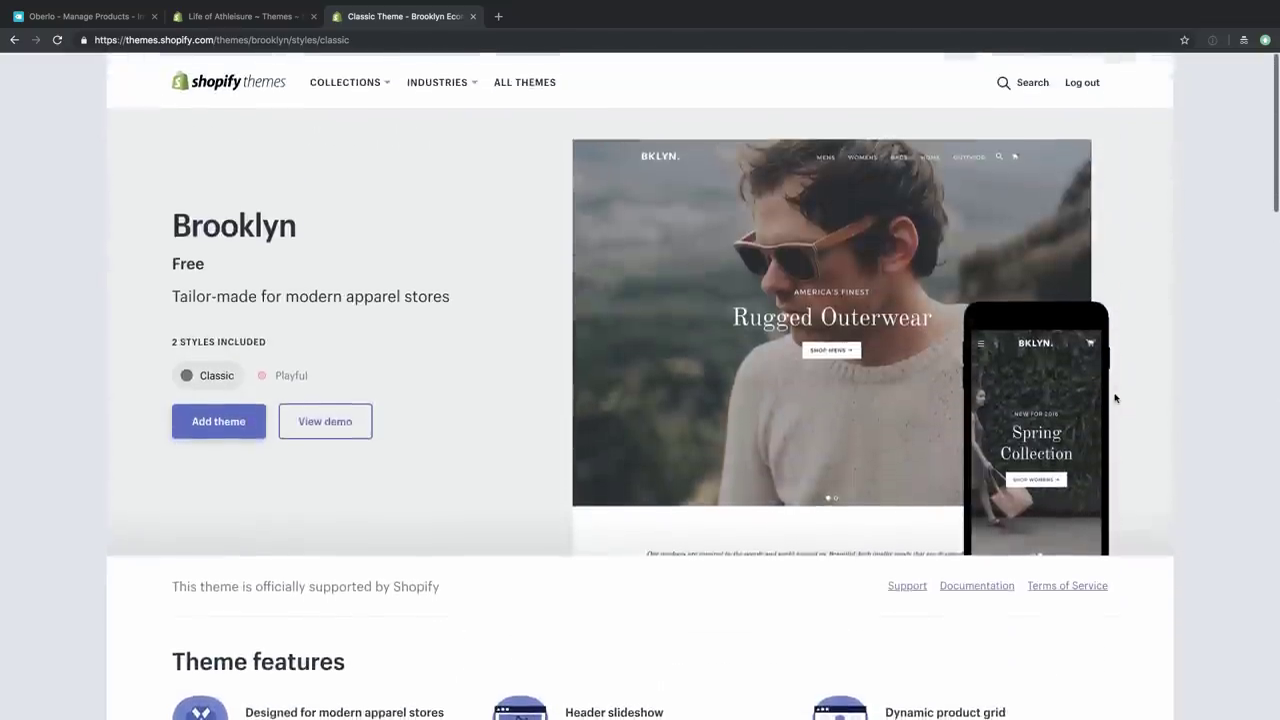
left_click(290, 373)
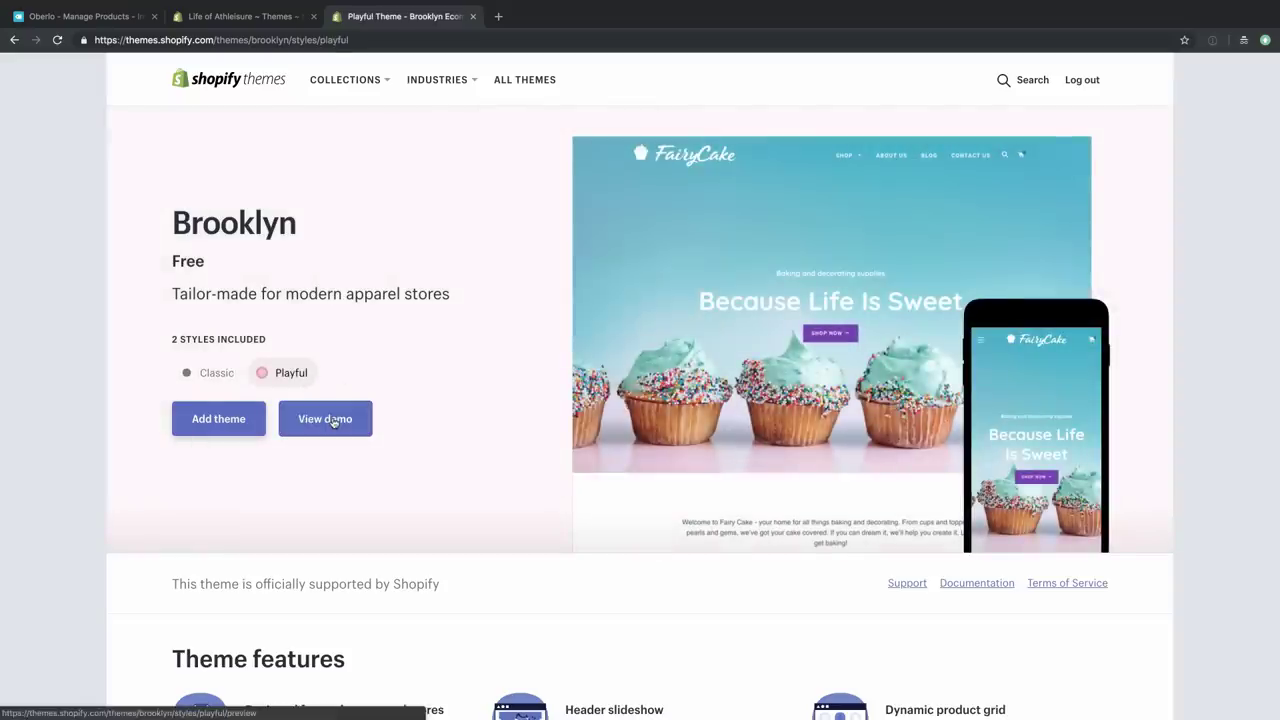
left_click(334, 422)
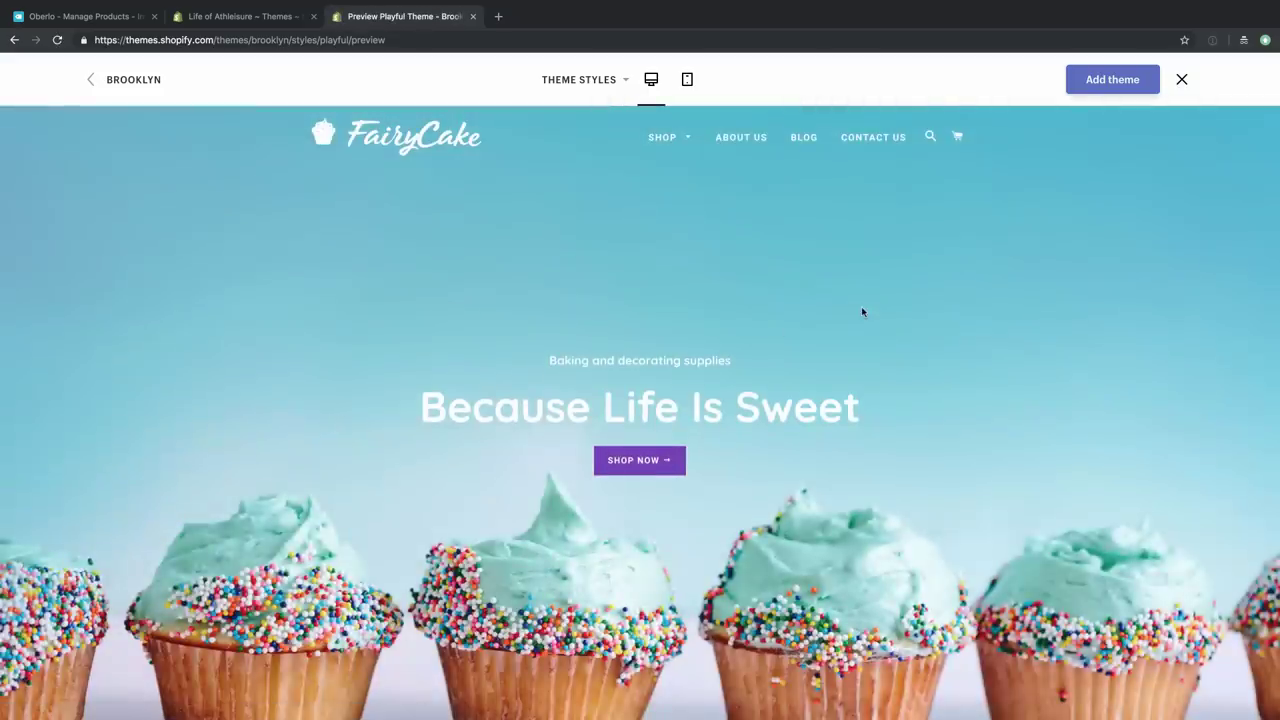
scroll(862, 312, "down", 5)
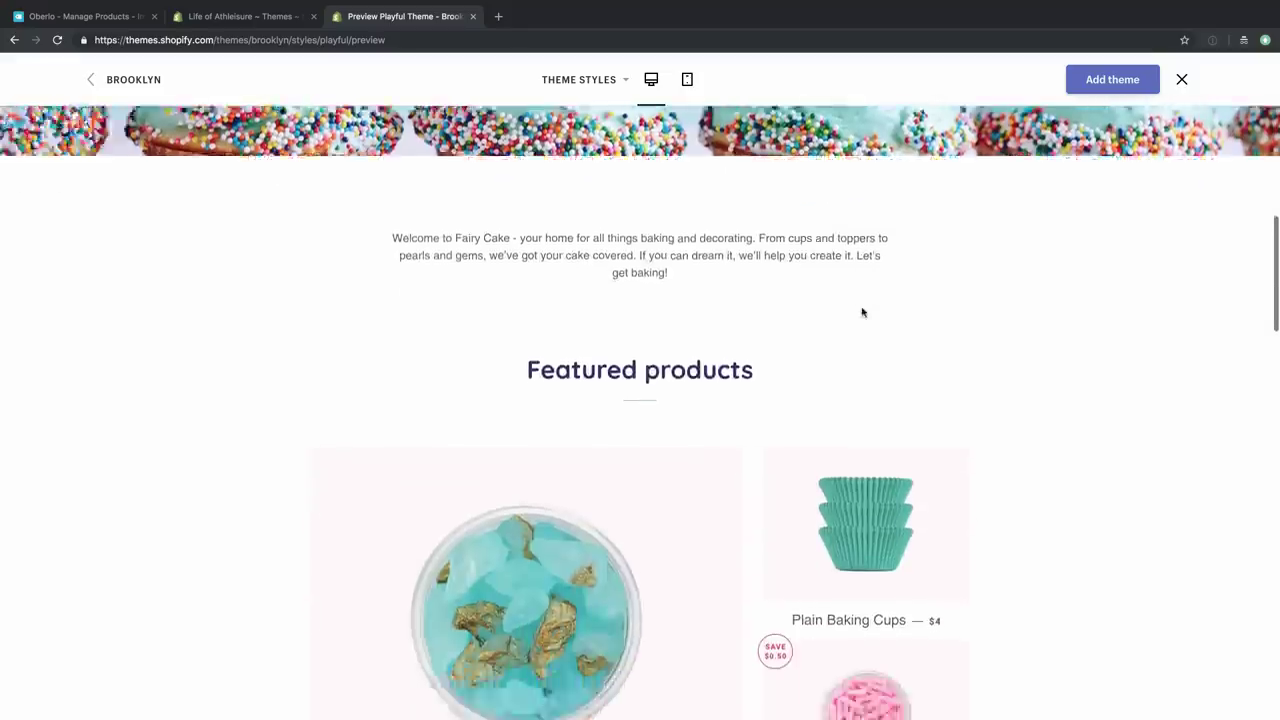
scroll(862, 312, "down", 4)
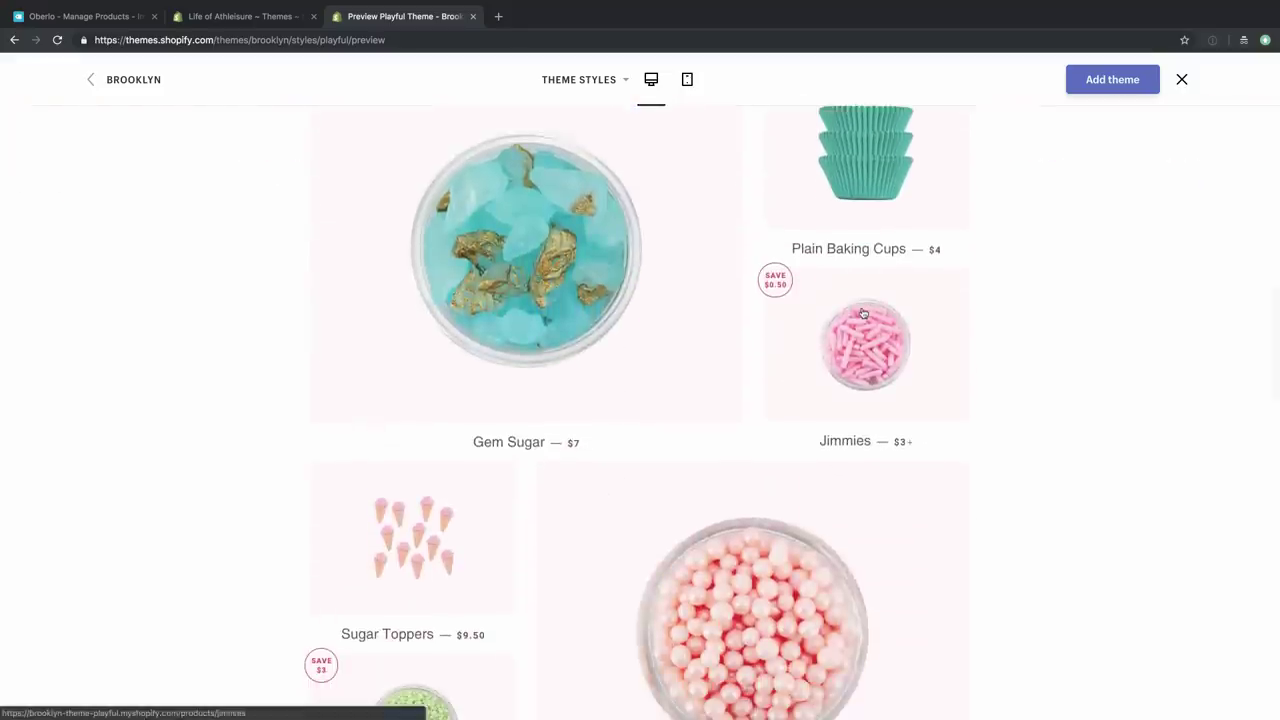
scroll(862, 313, "down", 4)
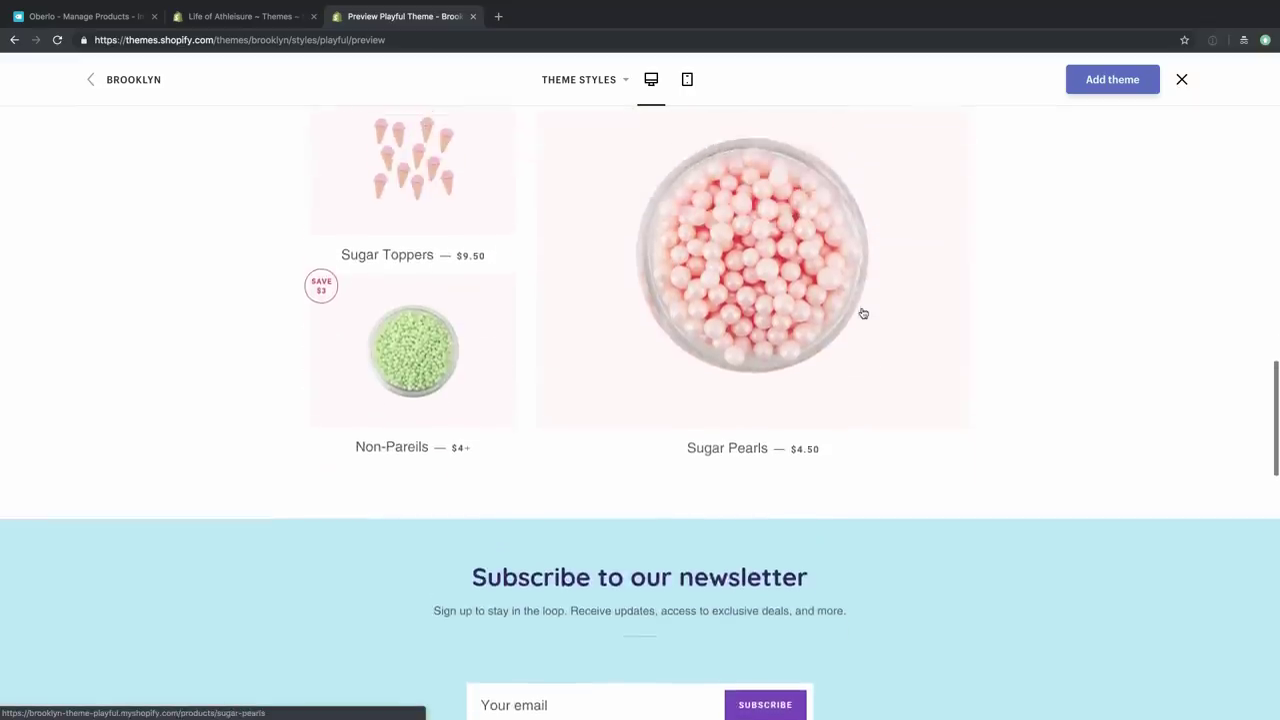
Browse the demo's Sugar Pearls product page, then return to the Brooklyn overview
left_click(863, 313)
scroll(863, 313, "down", 1)
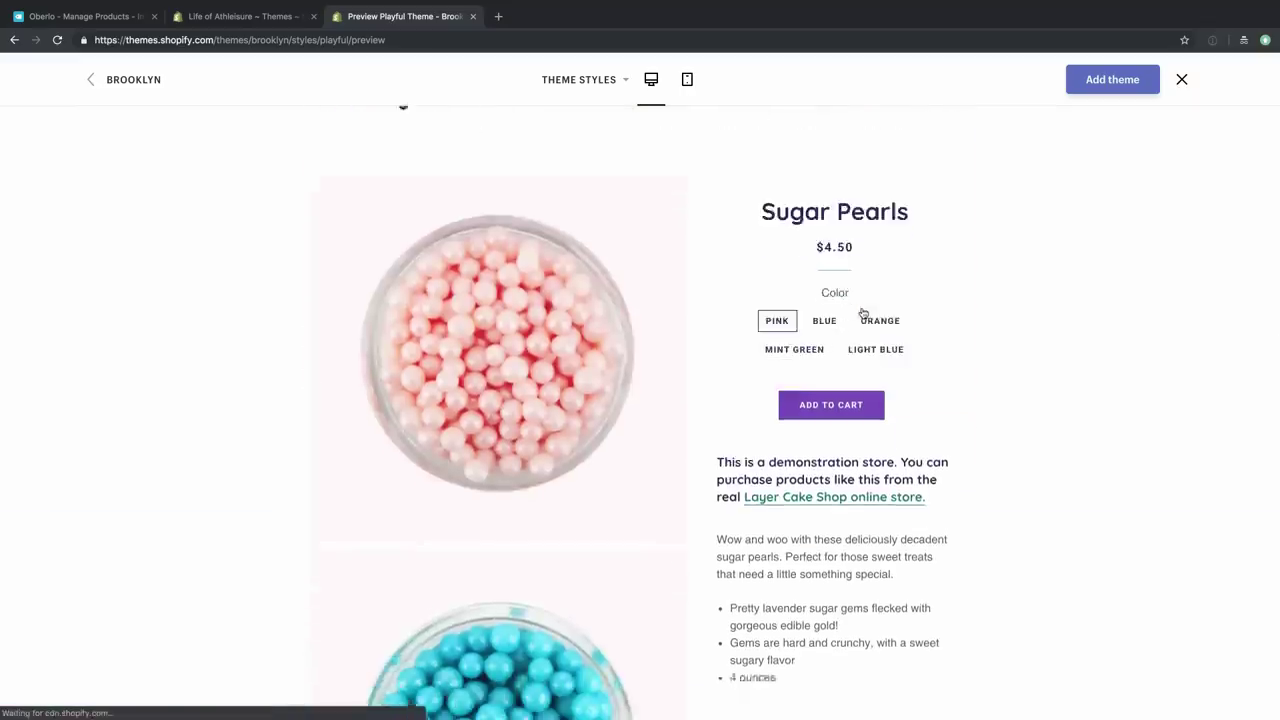
scroll(986, 311, "down", 5)
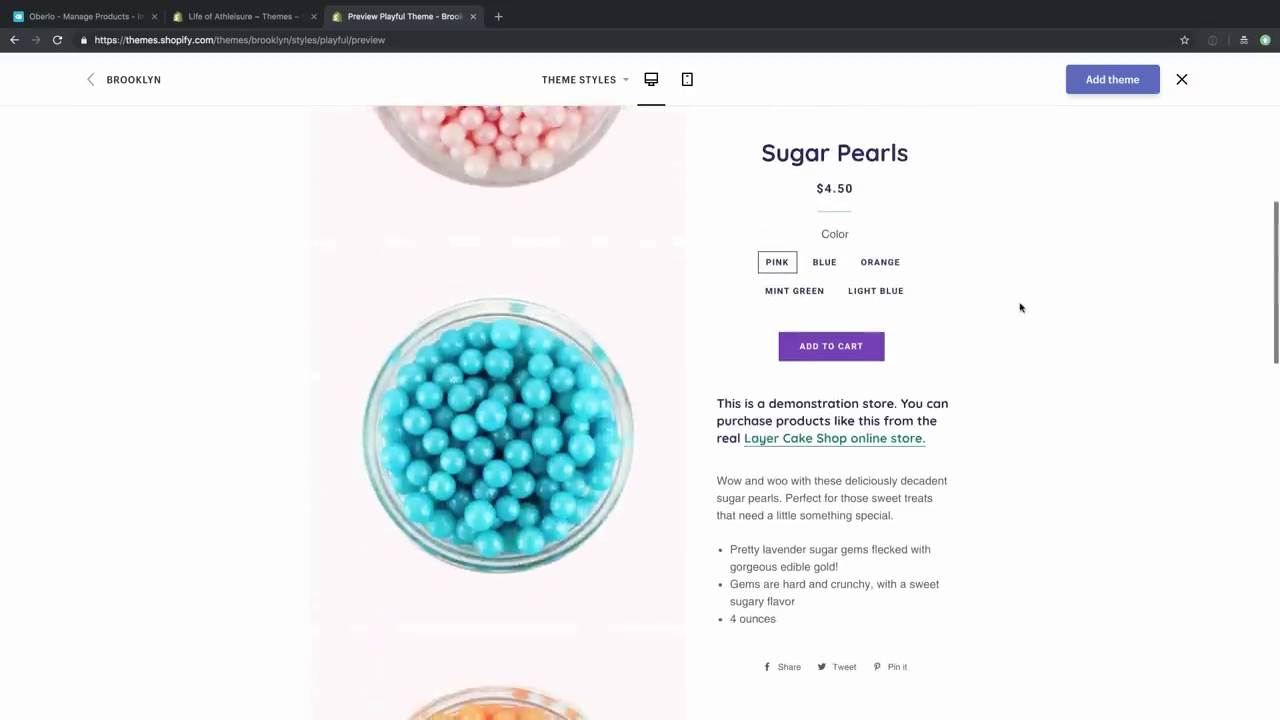
scroll(1020, 307, "down", 7)
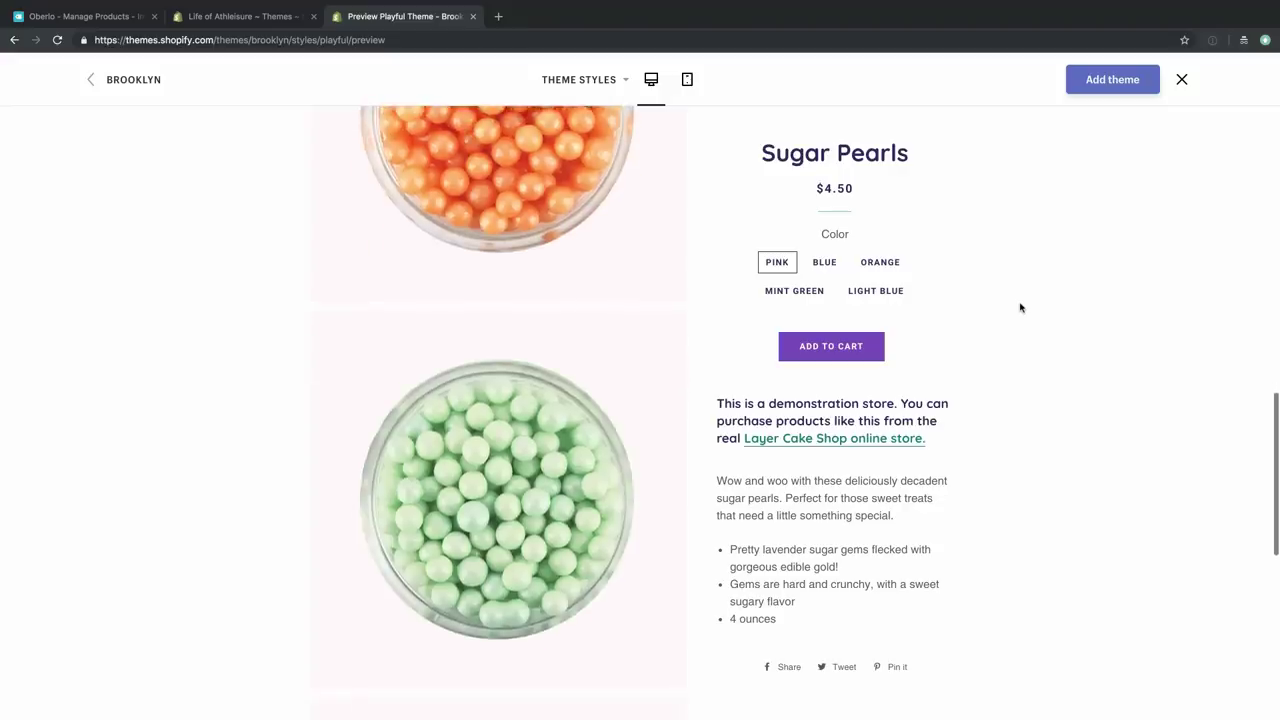
scroll(1020, 307, "up", 6)
left_click(124, 94)
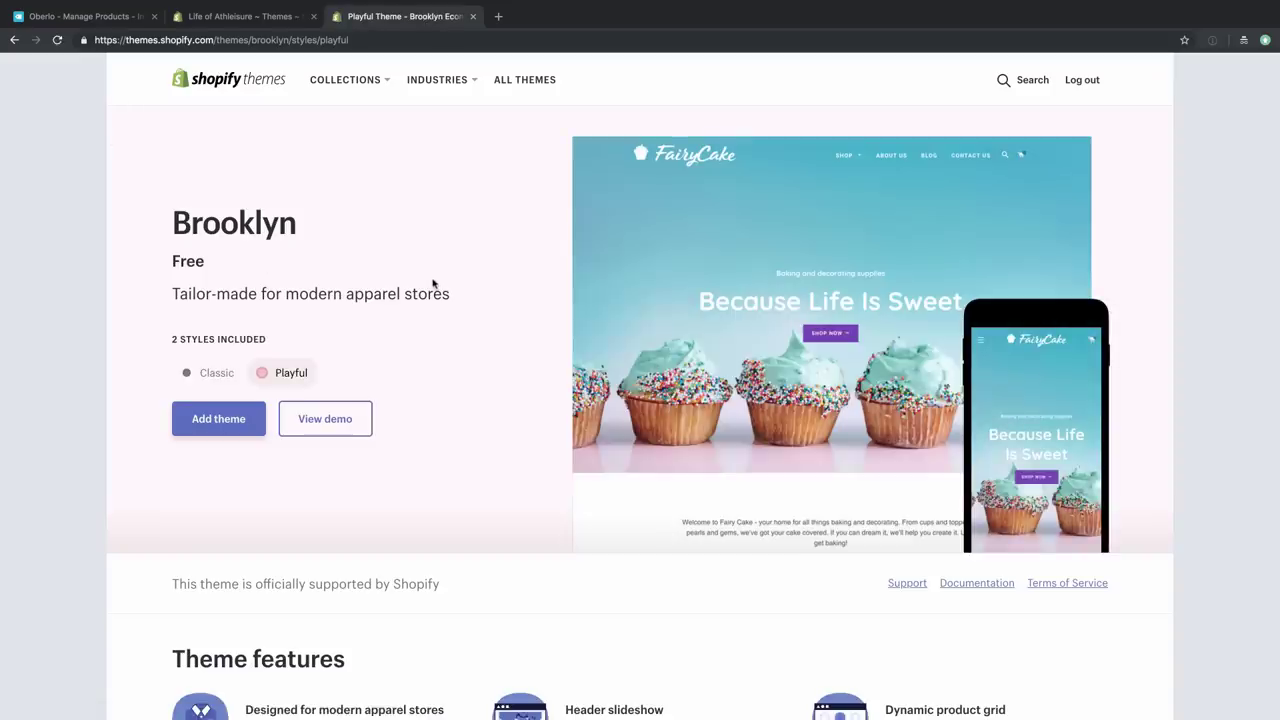
Add the Brooklyn theme to the store's theme library
left_click(217, 424)
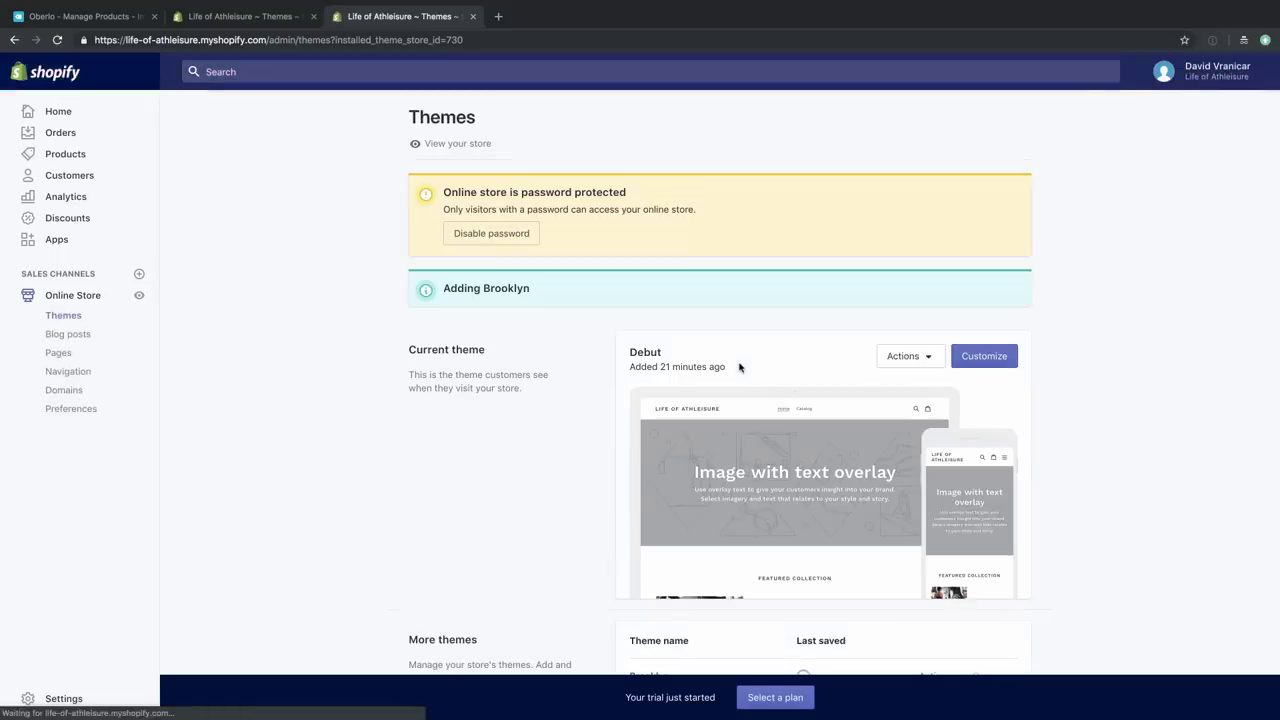
scroll(1086, 254, "down", 3)
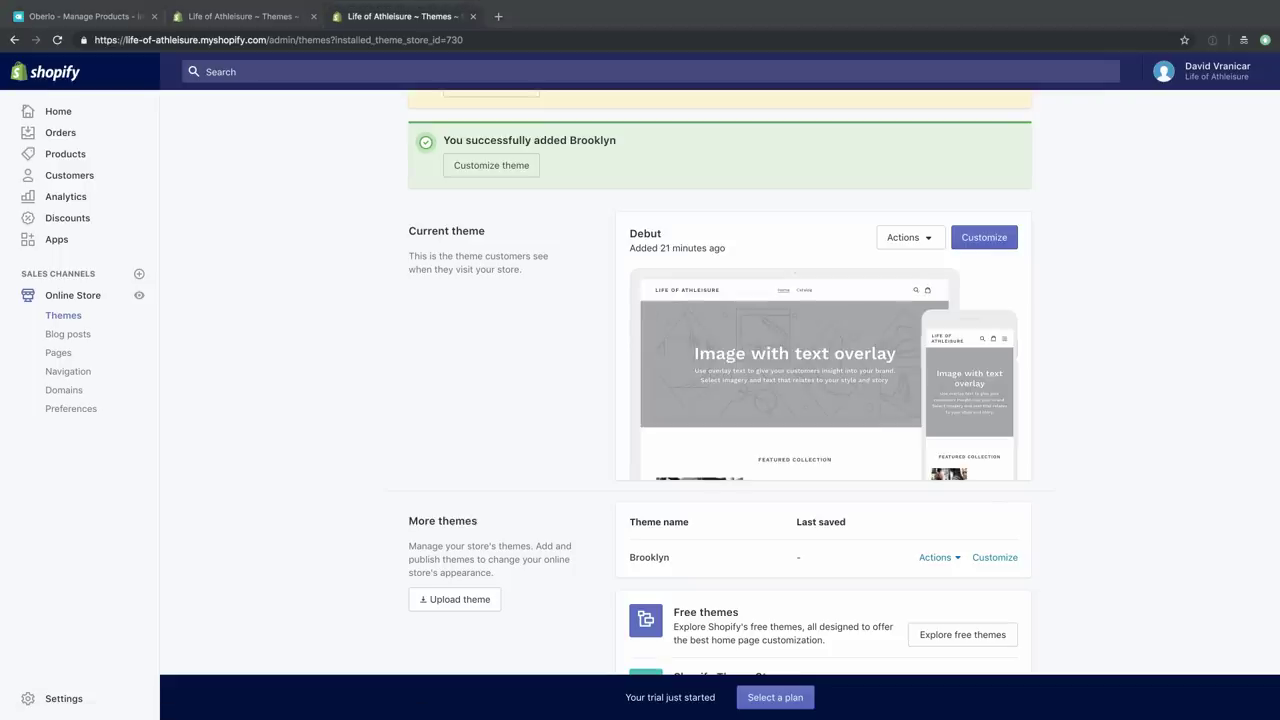
scroll(1141, 388, "down", 1)
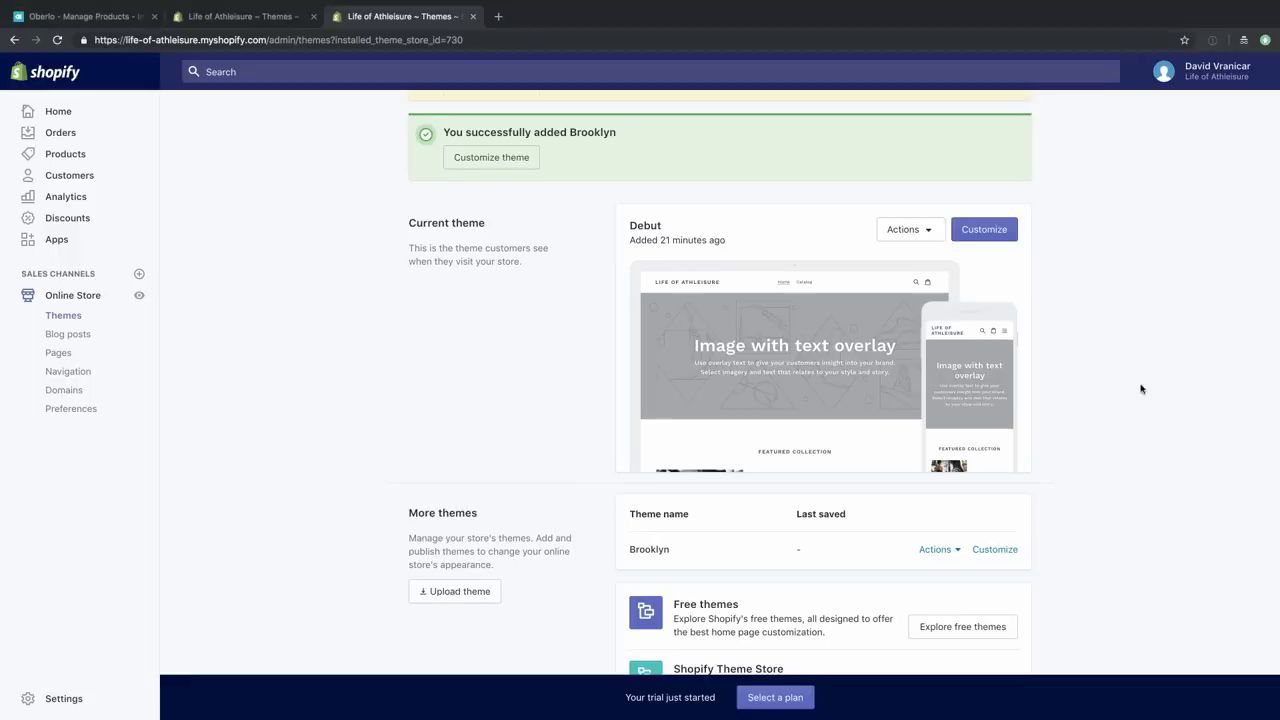
Publish Brooklyn to replace Debut as the current theme
left_click(938, 549)
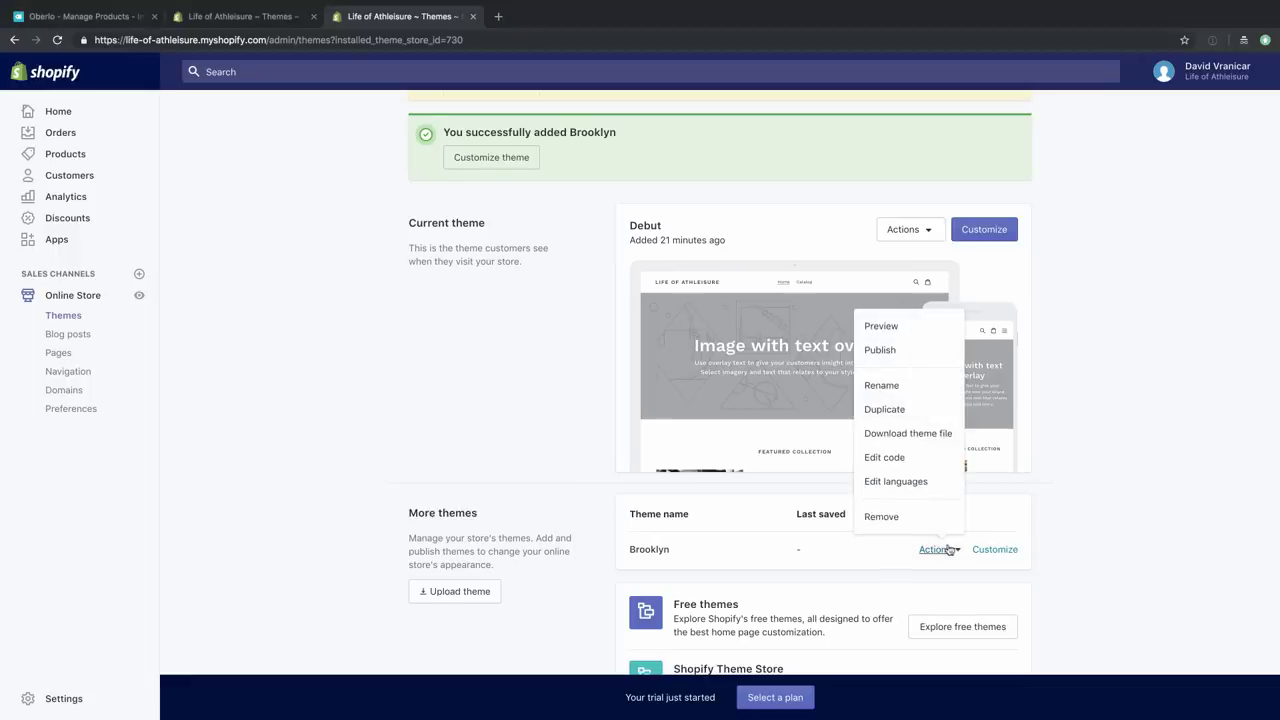
left_click(908, 351)
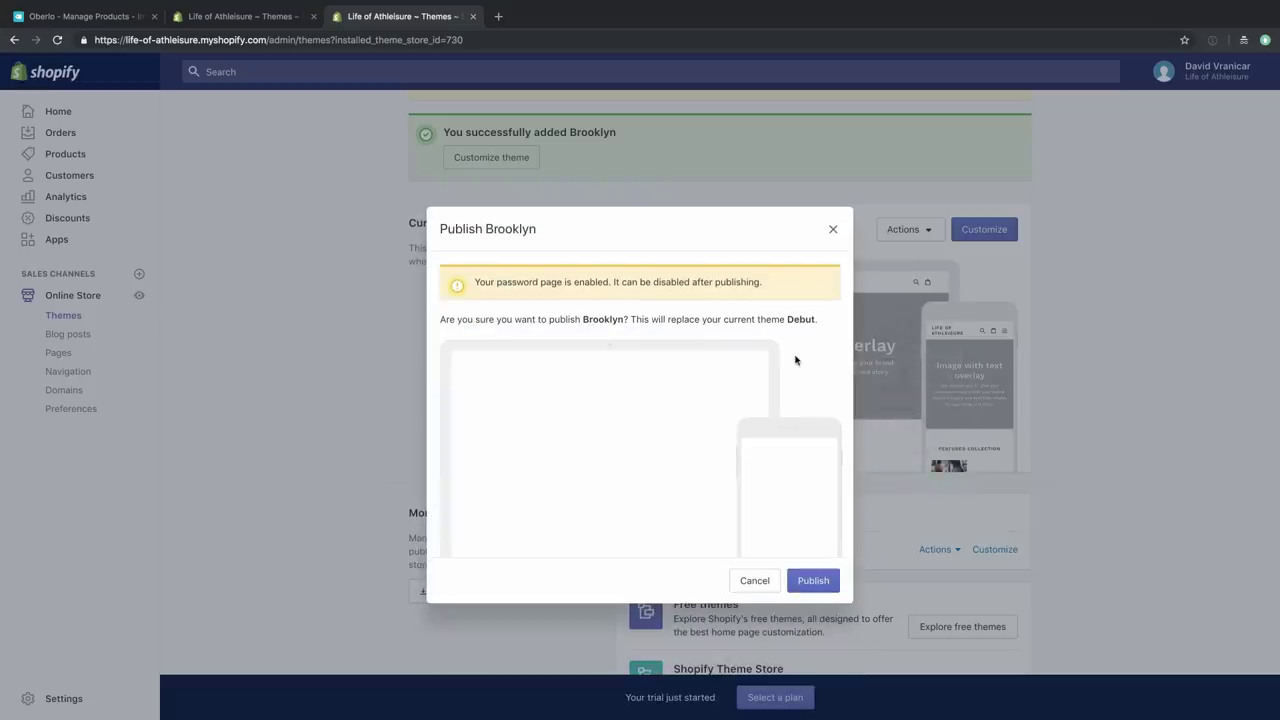
left_click(813, 580)
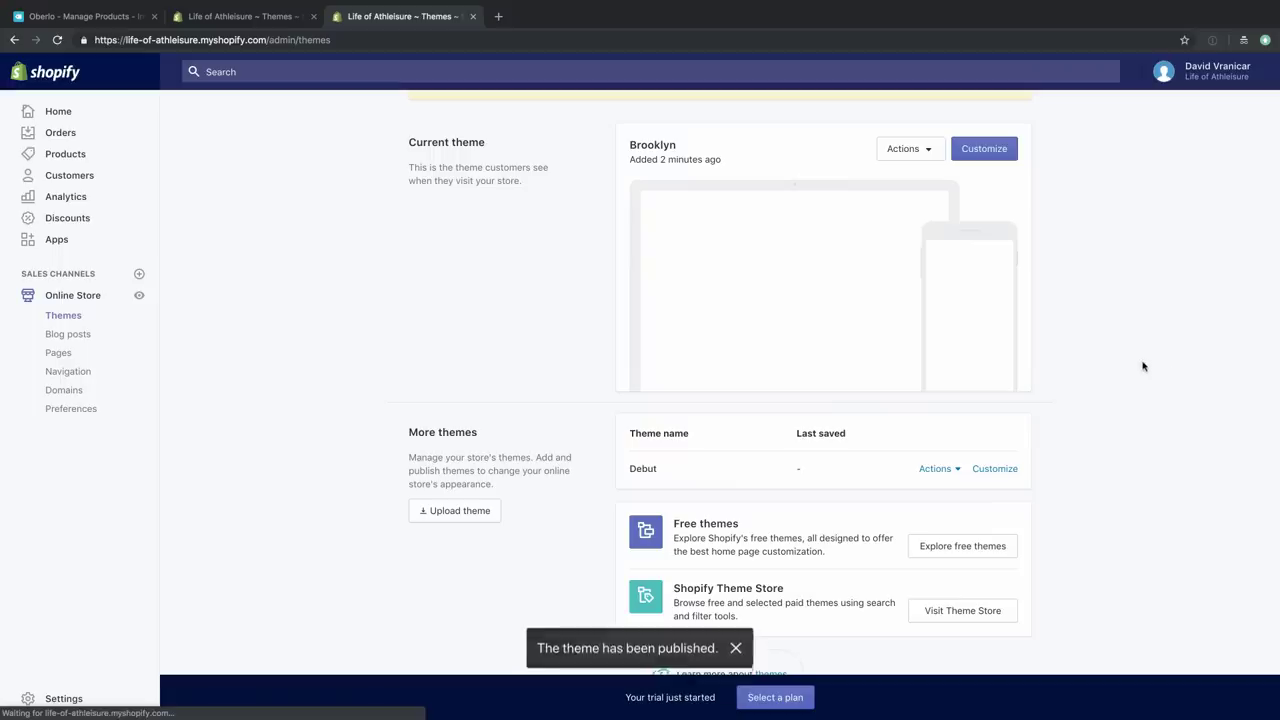
scroll(1143, 366, "up", 2)
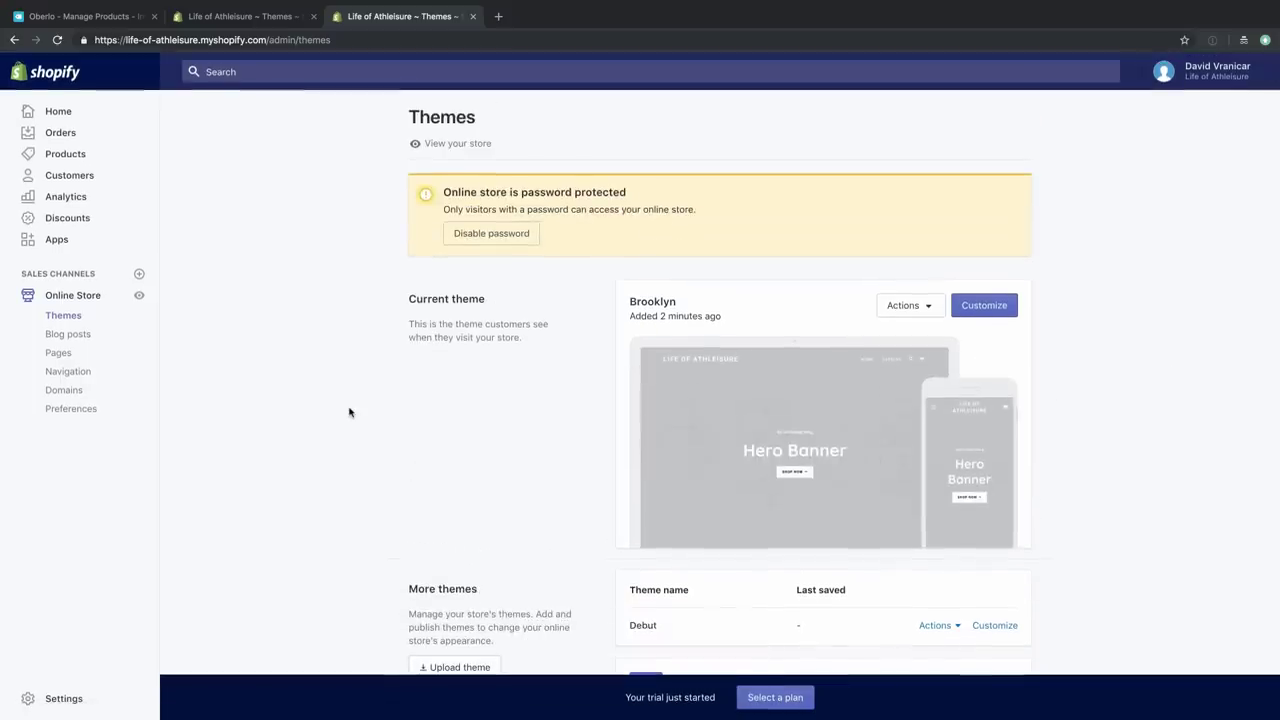
left_click(962, 306)
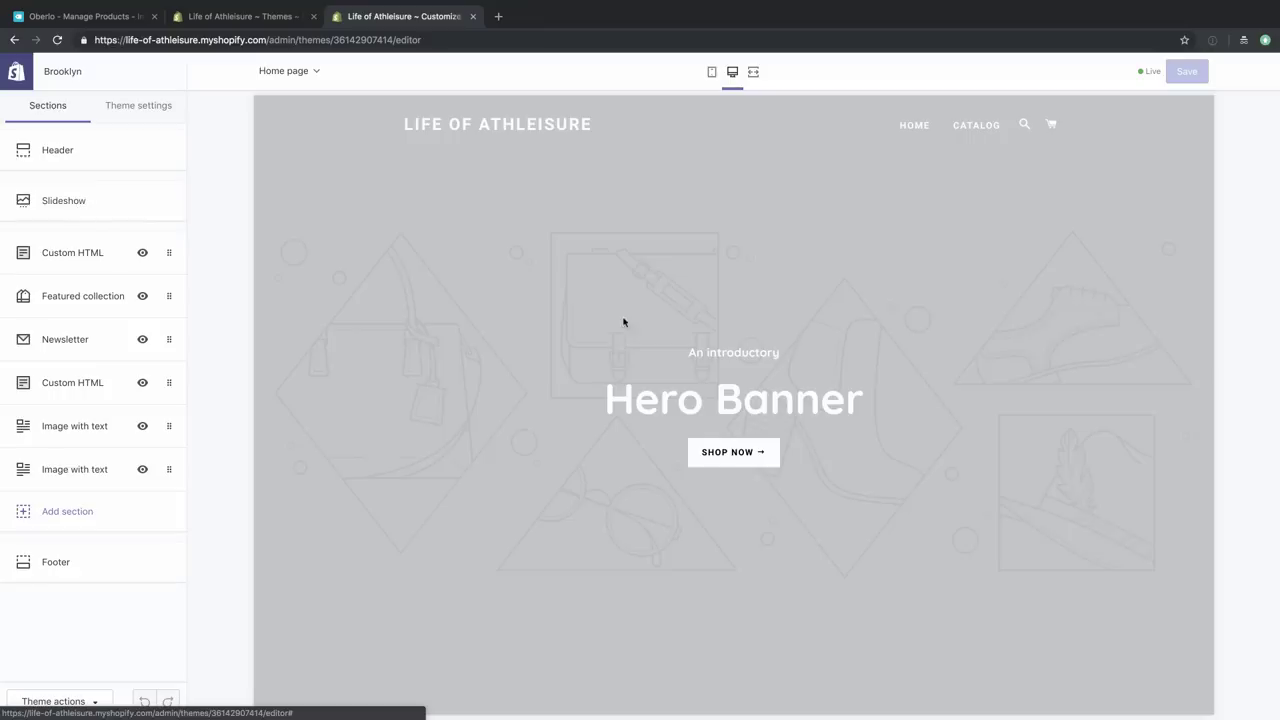
Scroll the Brooklyn home page preview from the Hero Banner down to the footer and back
scroll(623, 321, "down", 6)
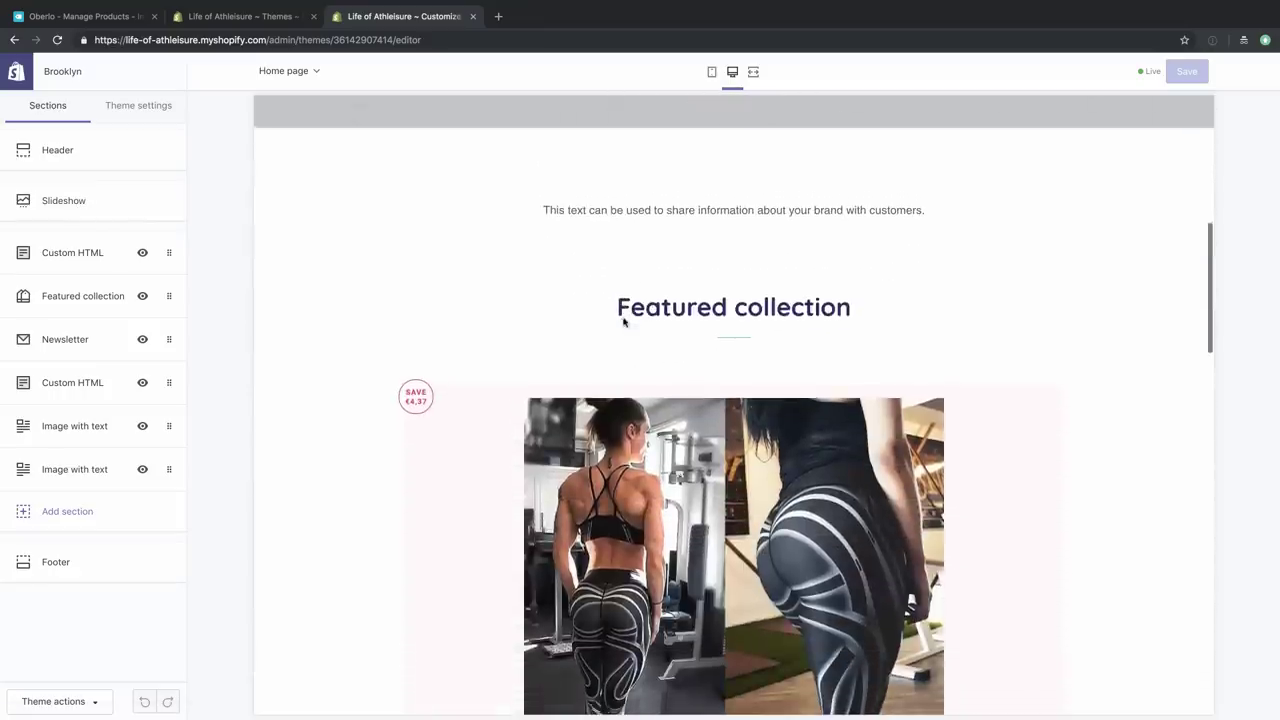
scroll(623, 321, "down", 1)
scroll(623, 321, "down", 5)
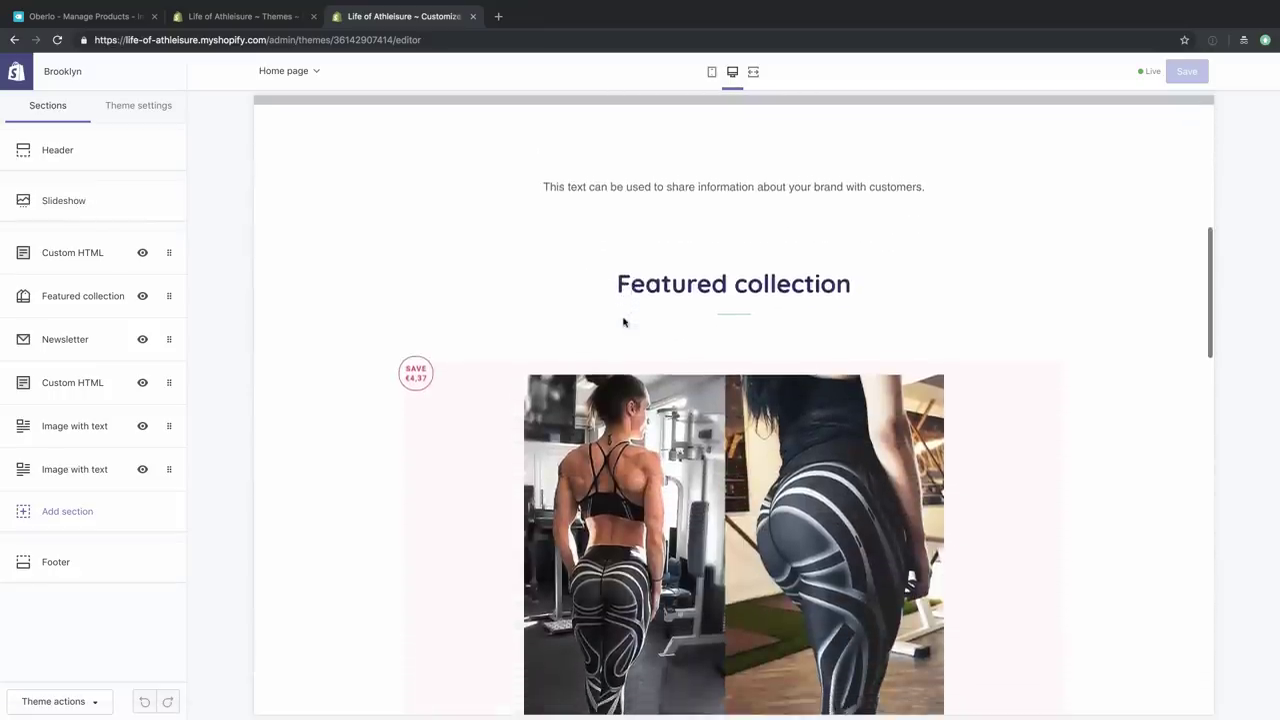
scroll(623, 321, "down", 8)
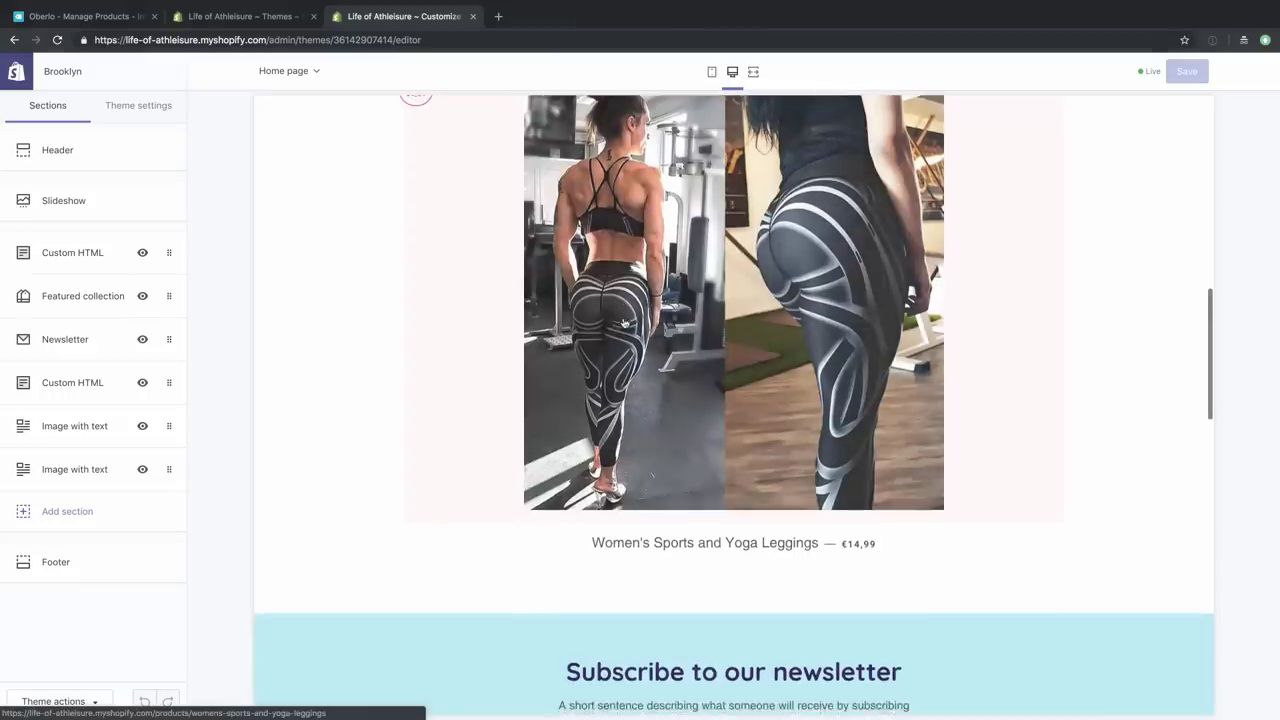
scroll(623, 321, "down", 6)
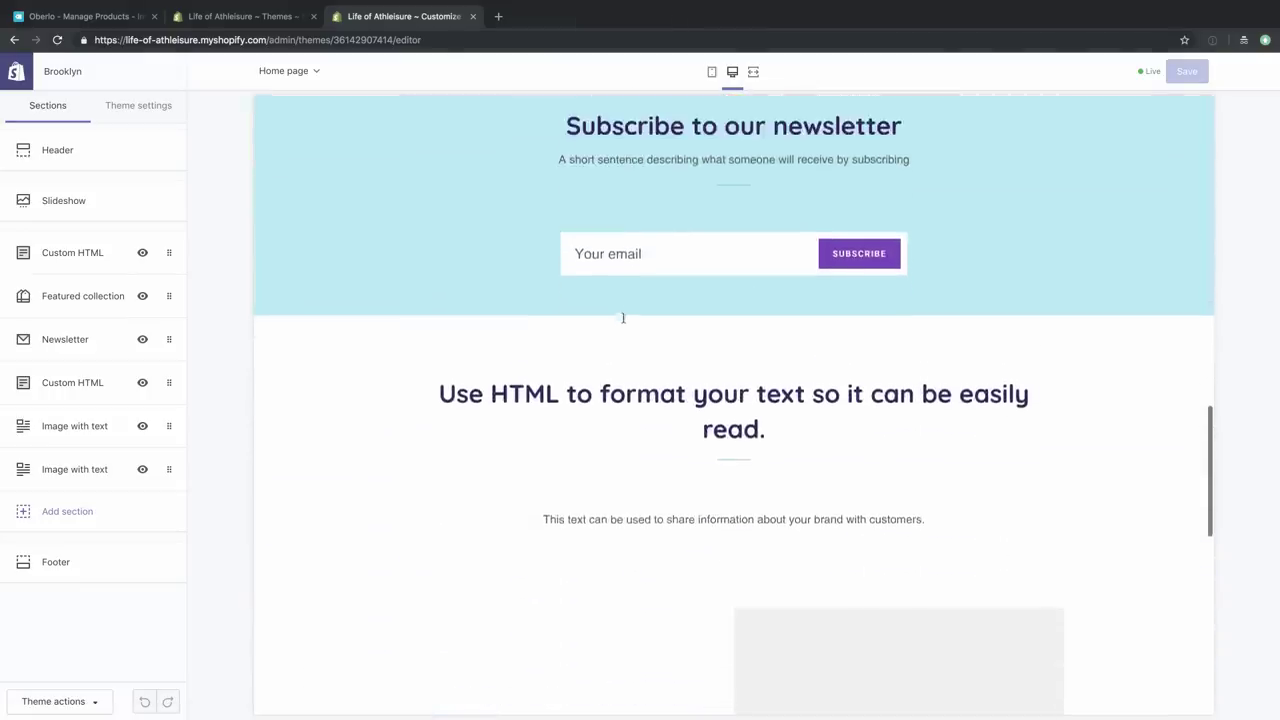
scroll(623, 321, "down", 10)
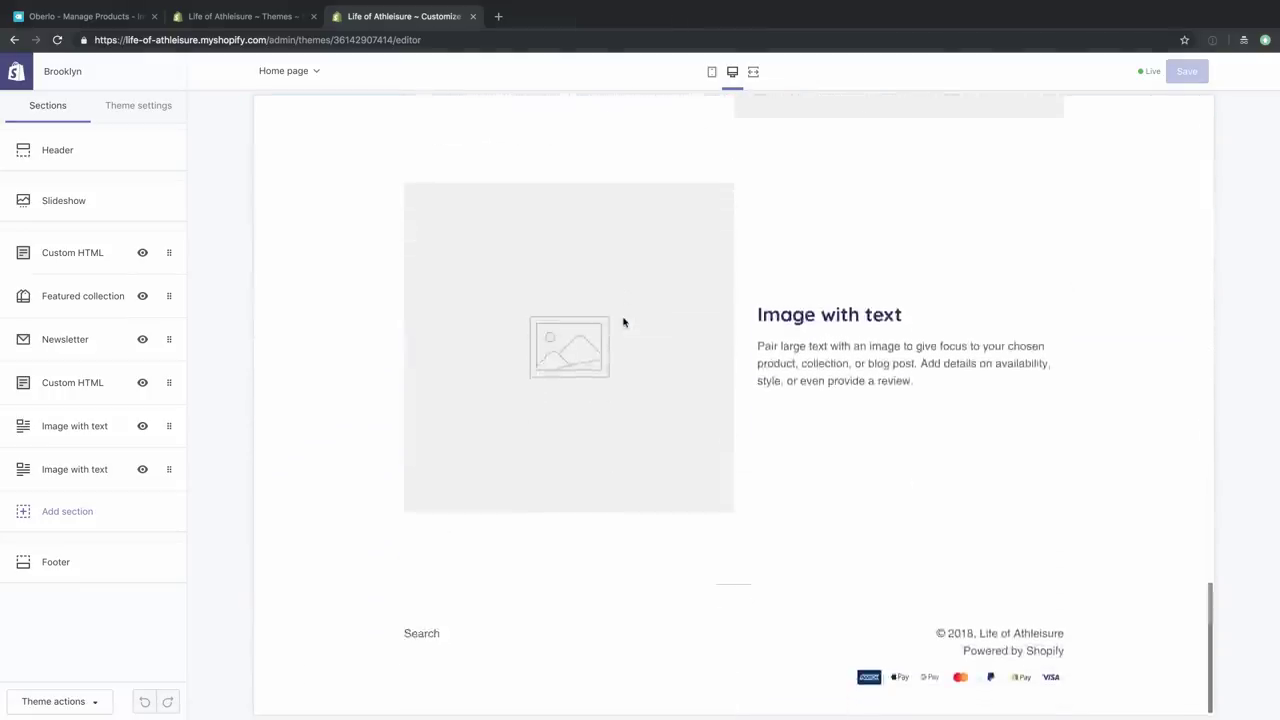
scroll(623, 321, "up", 3)
scroll(623, 321, "down", 3)
scroll(623, 321, "up", 5)
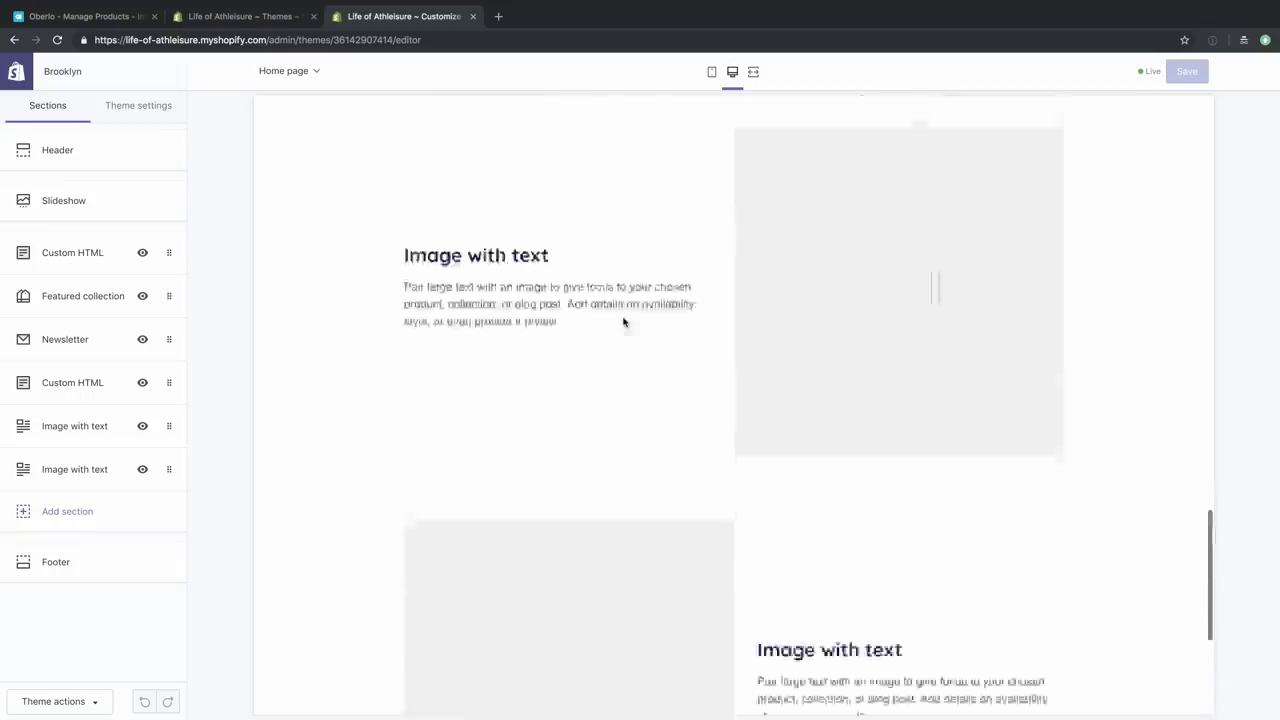
scroll(623, 321, "up", 20)
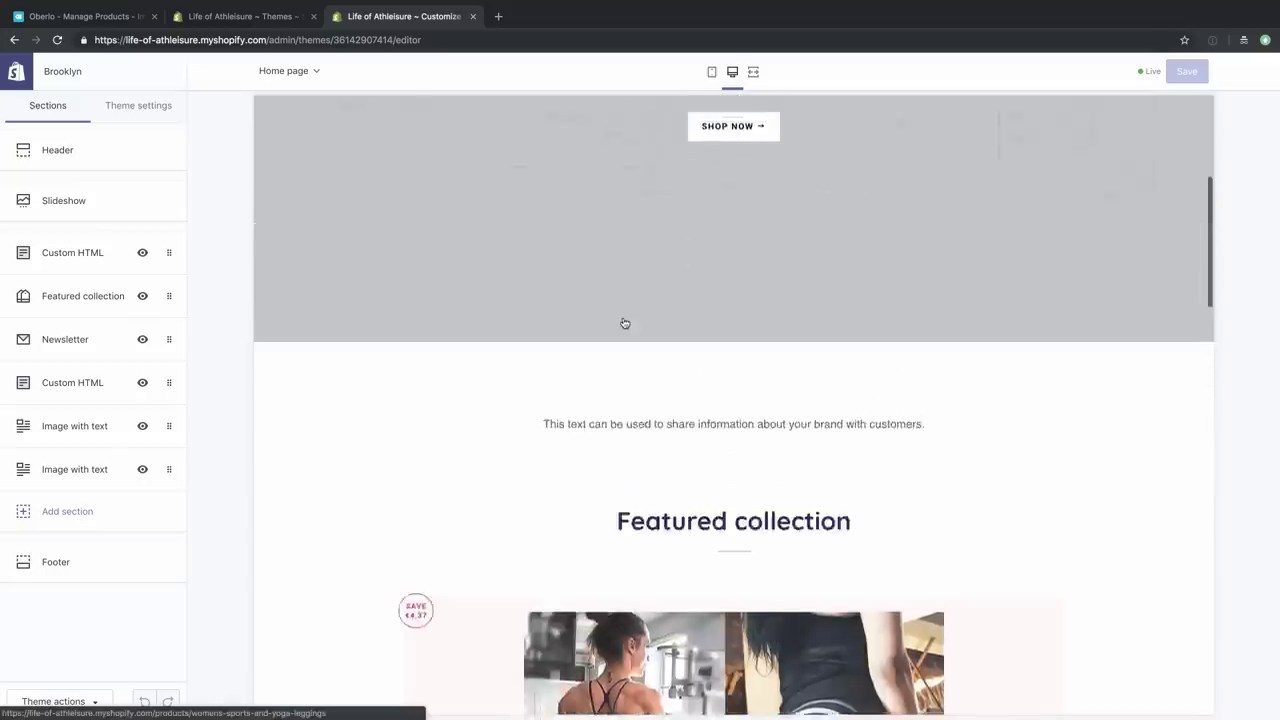
scroll(624, 323, "up", 5)
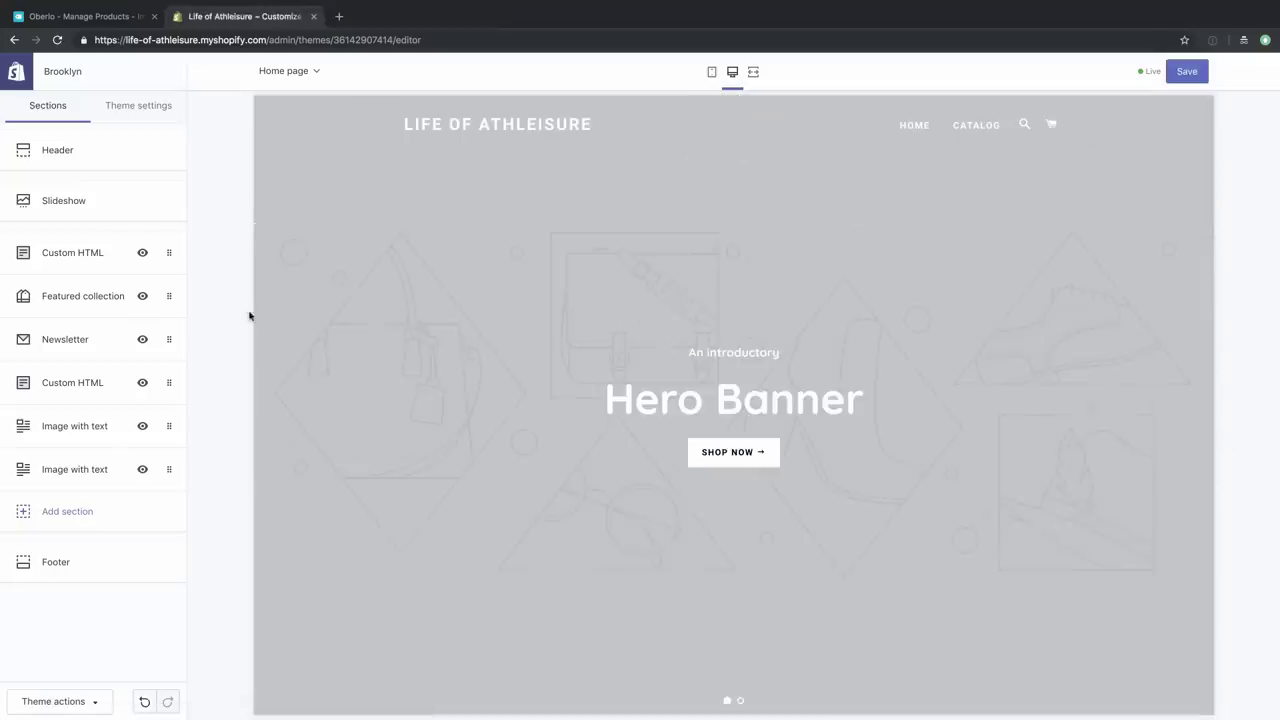
Upload logo.png from the HatchfulExport-All folder and set it as the header logo
left_click(115, 149)
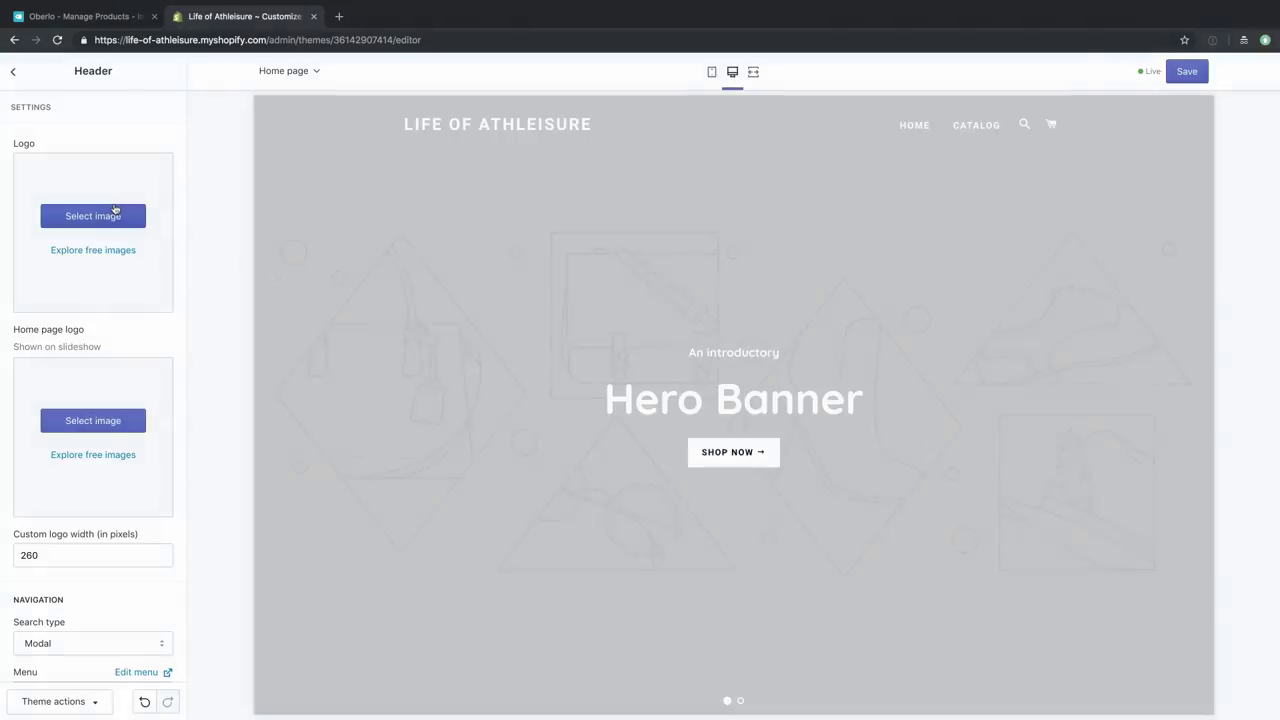
left_click(112, 217)
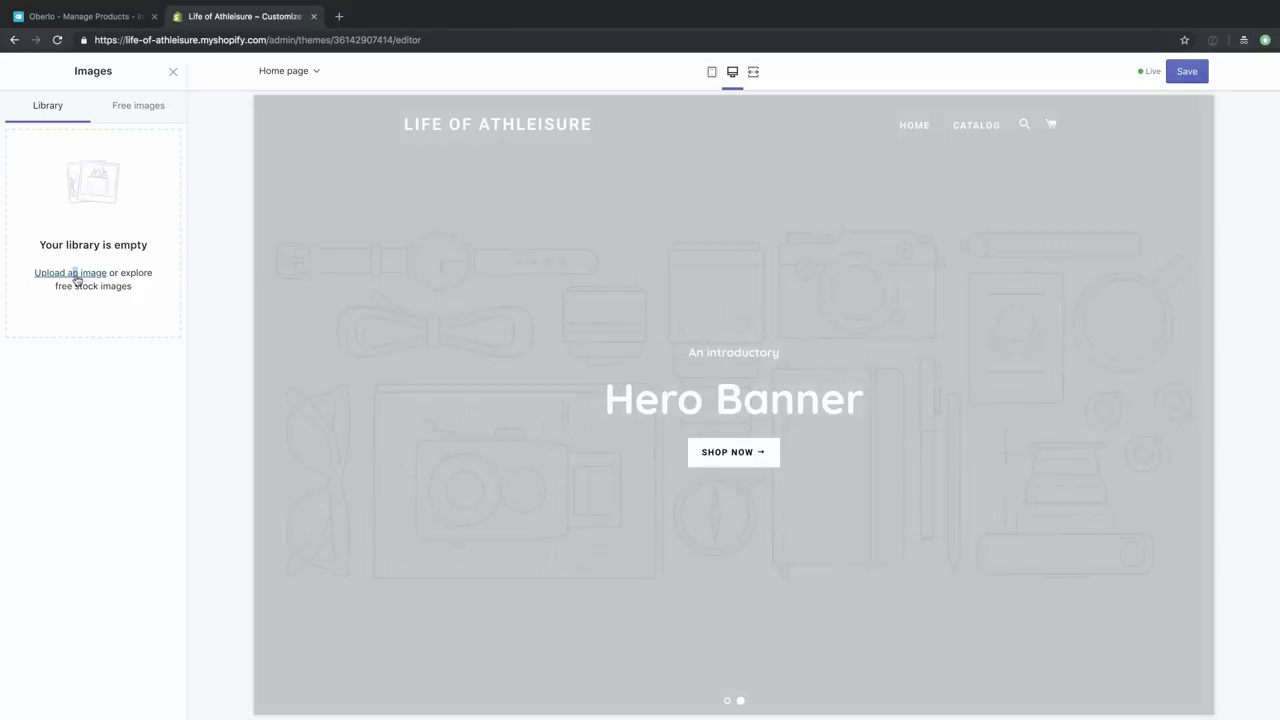
left_click(76, 280)
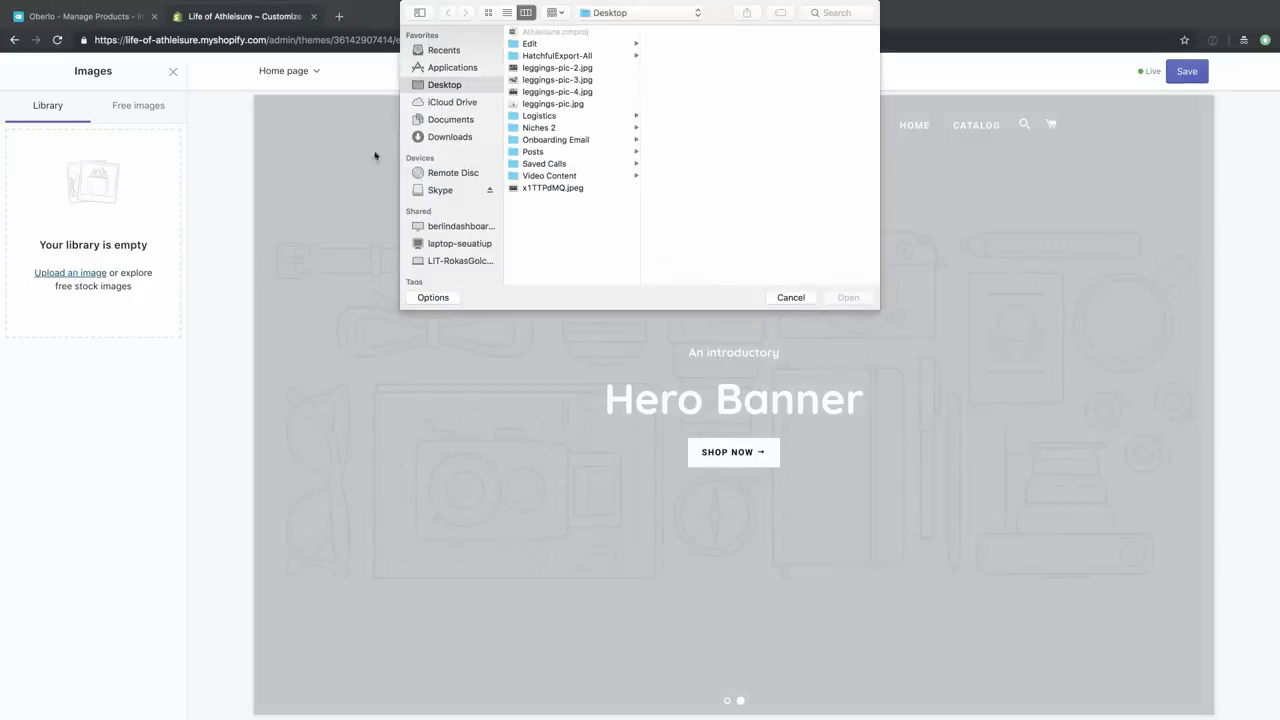
left_click(556, 57)
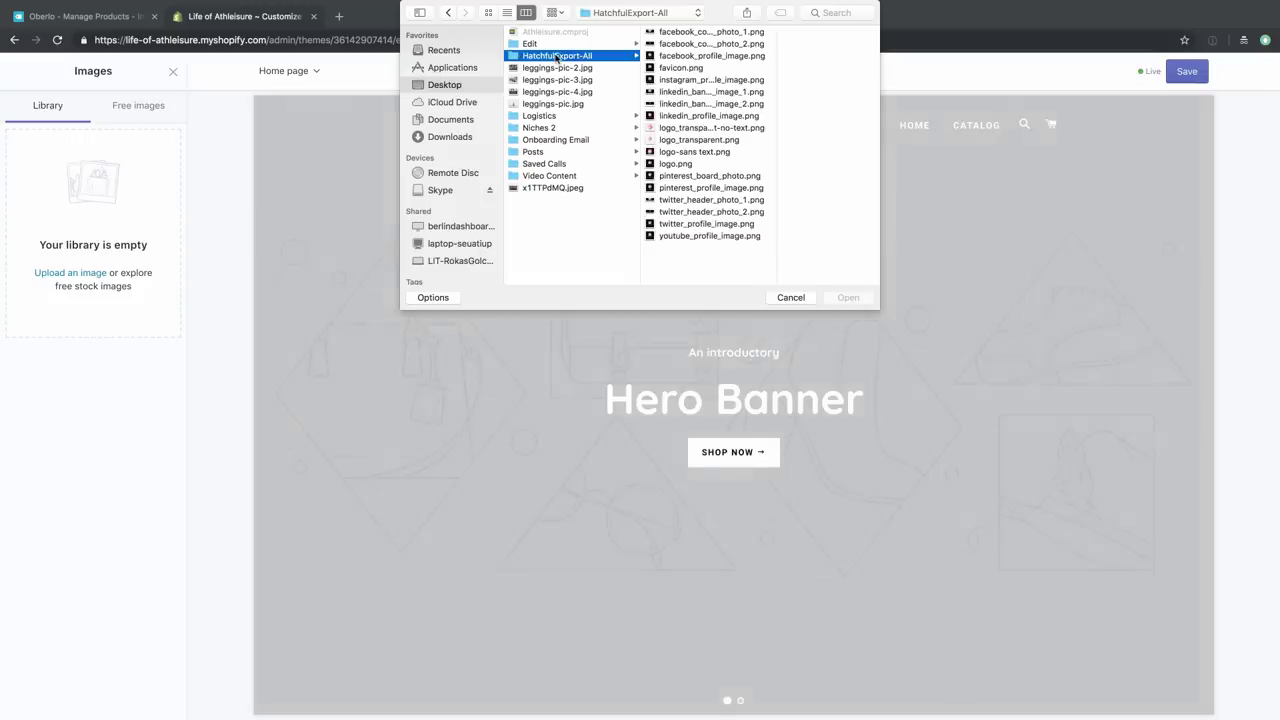
left_click(680, 164)
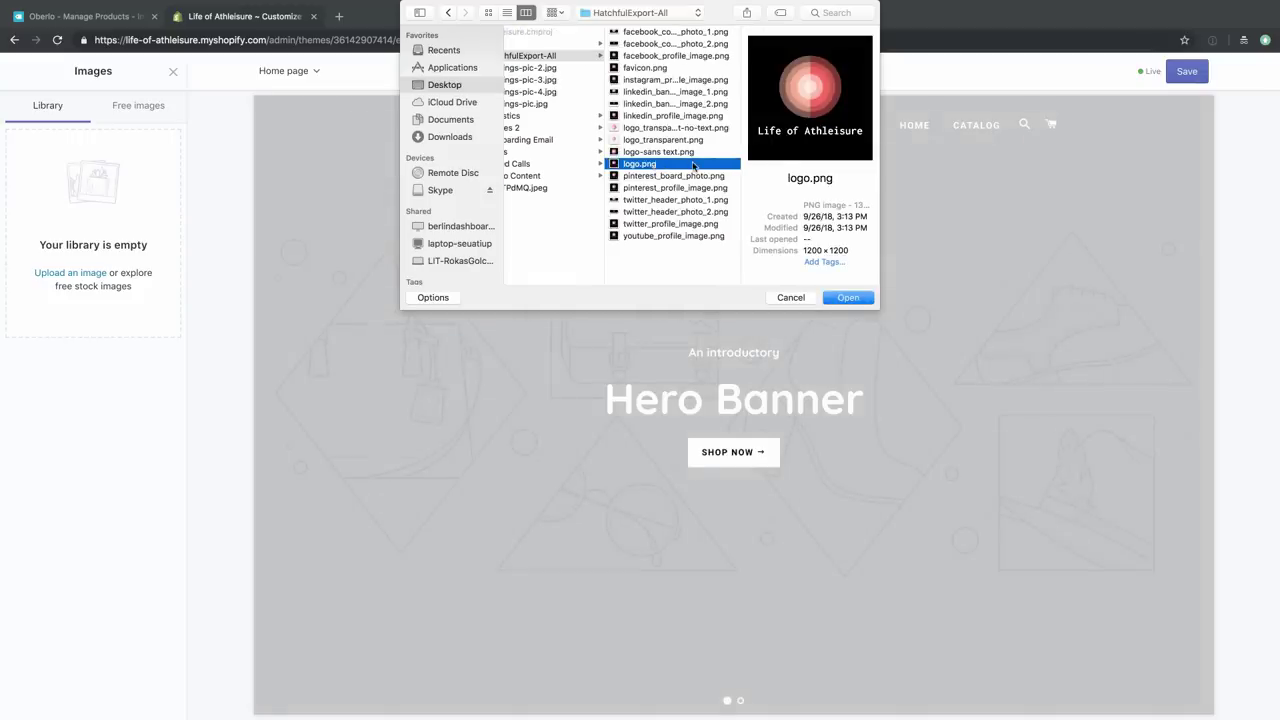
double_click(693, 164)
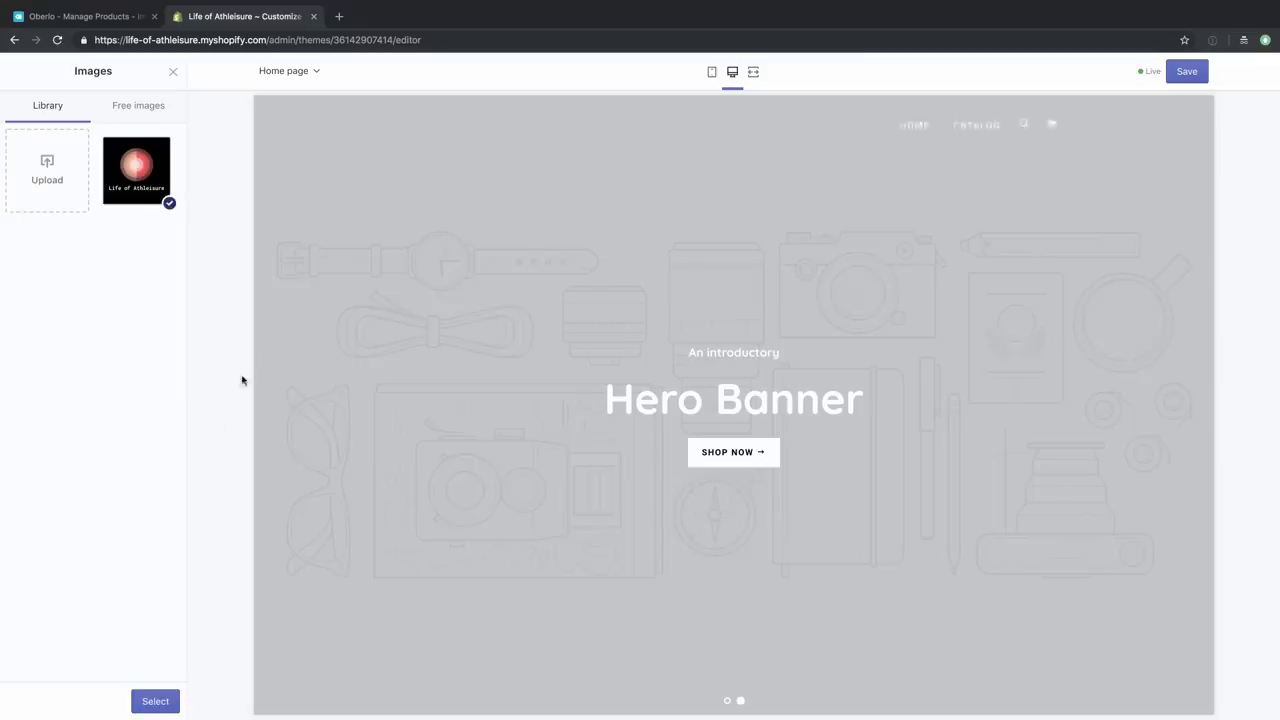
left_click(155, 701)
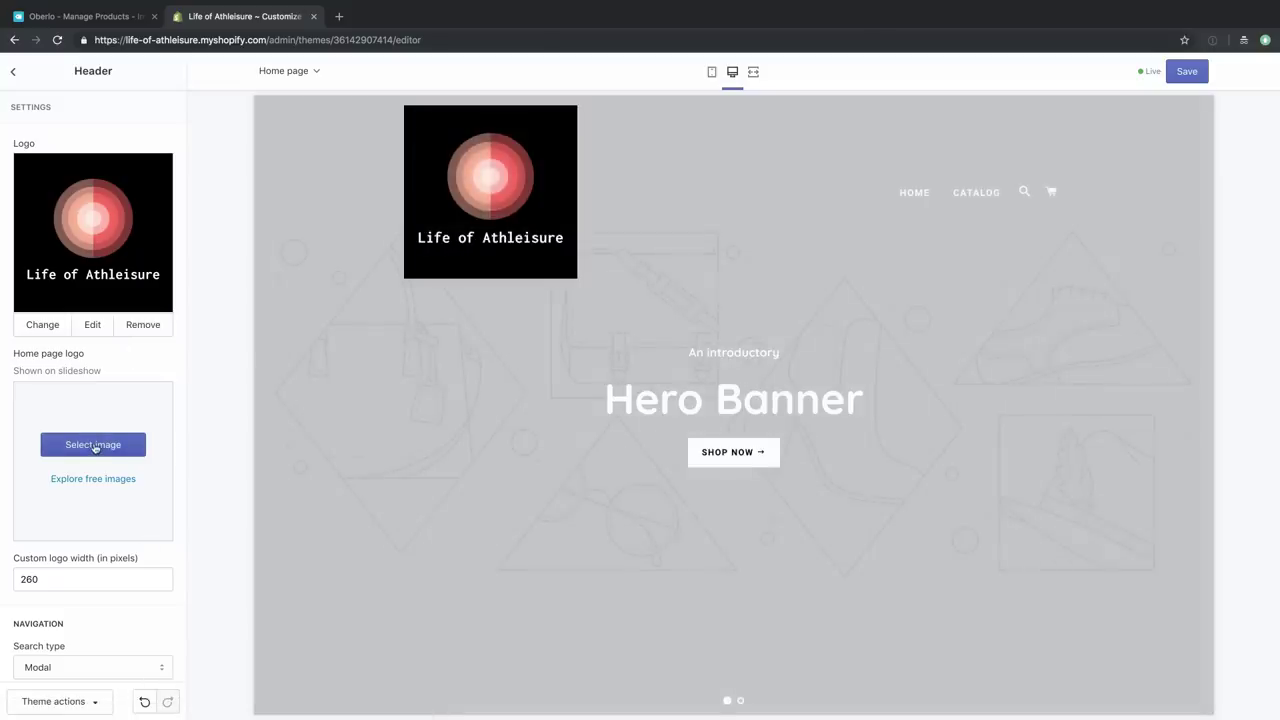
Upload logo_transparent-no-text.png and logo_transparent.png to the theme's image library
left_click(93, 445)
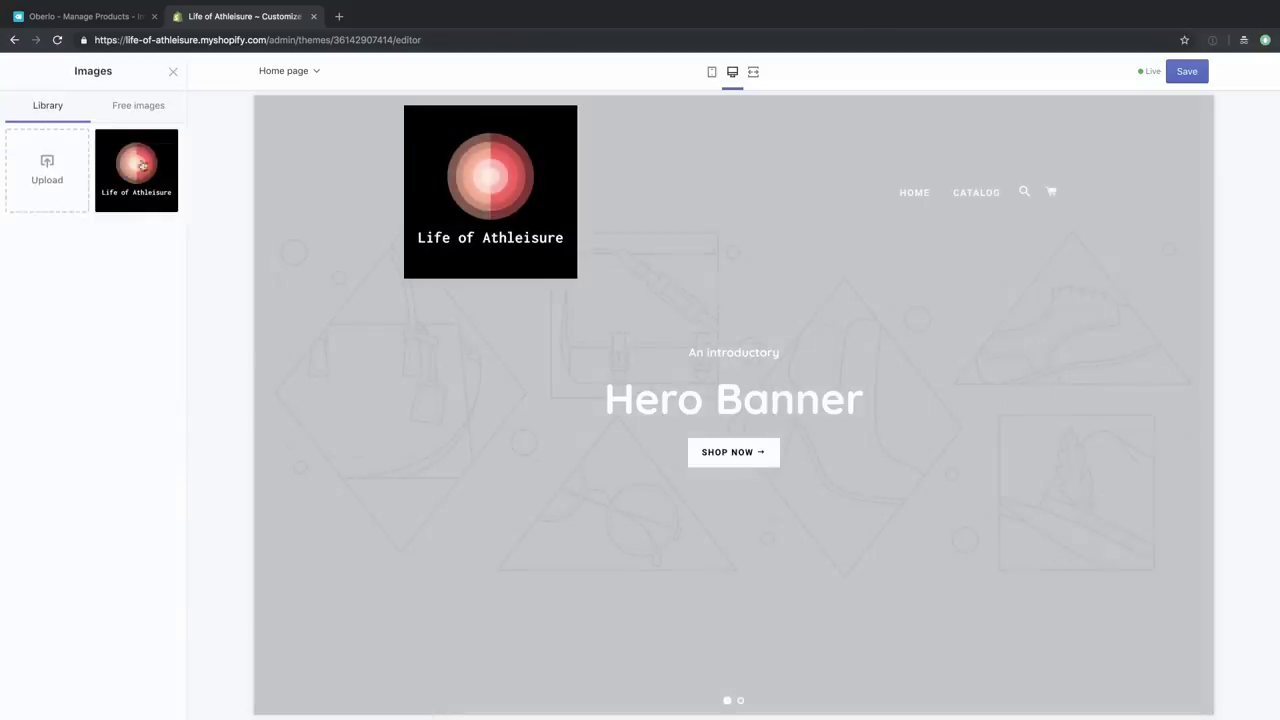
left_click(79, 157)
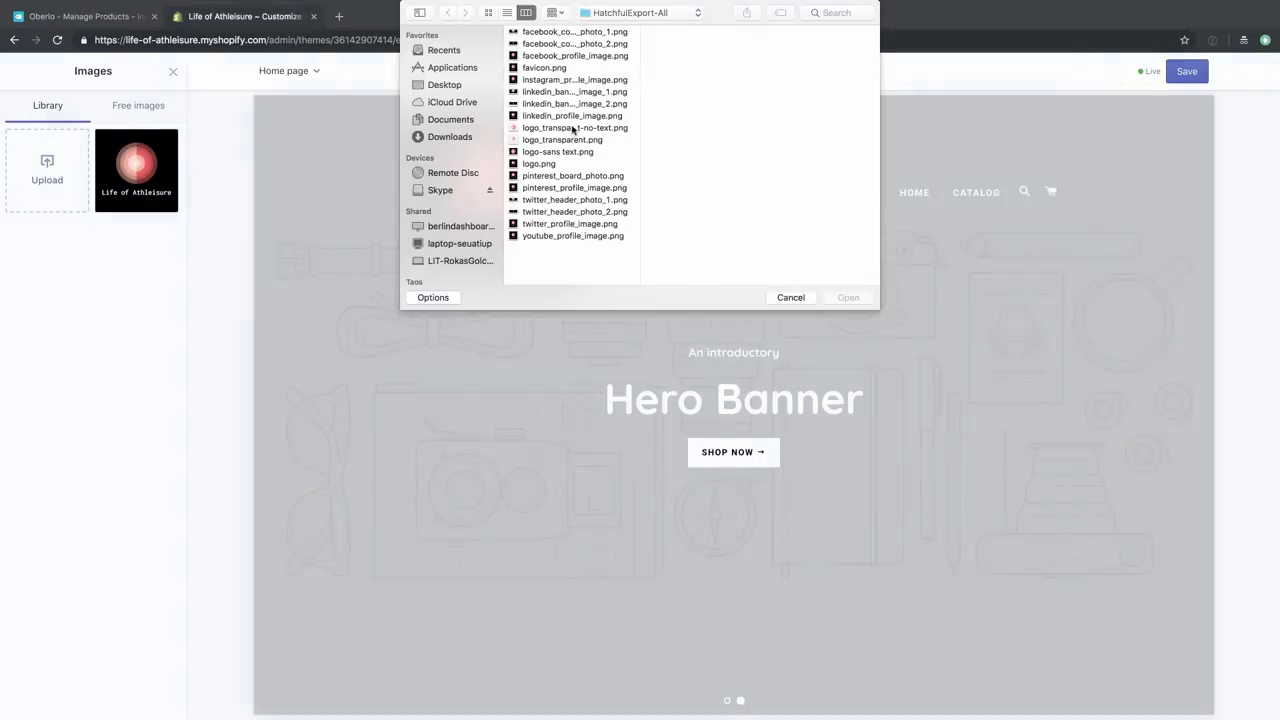
left_click(573, 128)
double_click(573, 128)
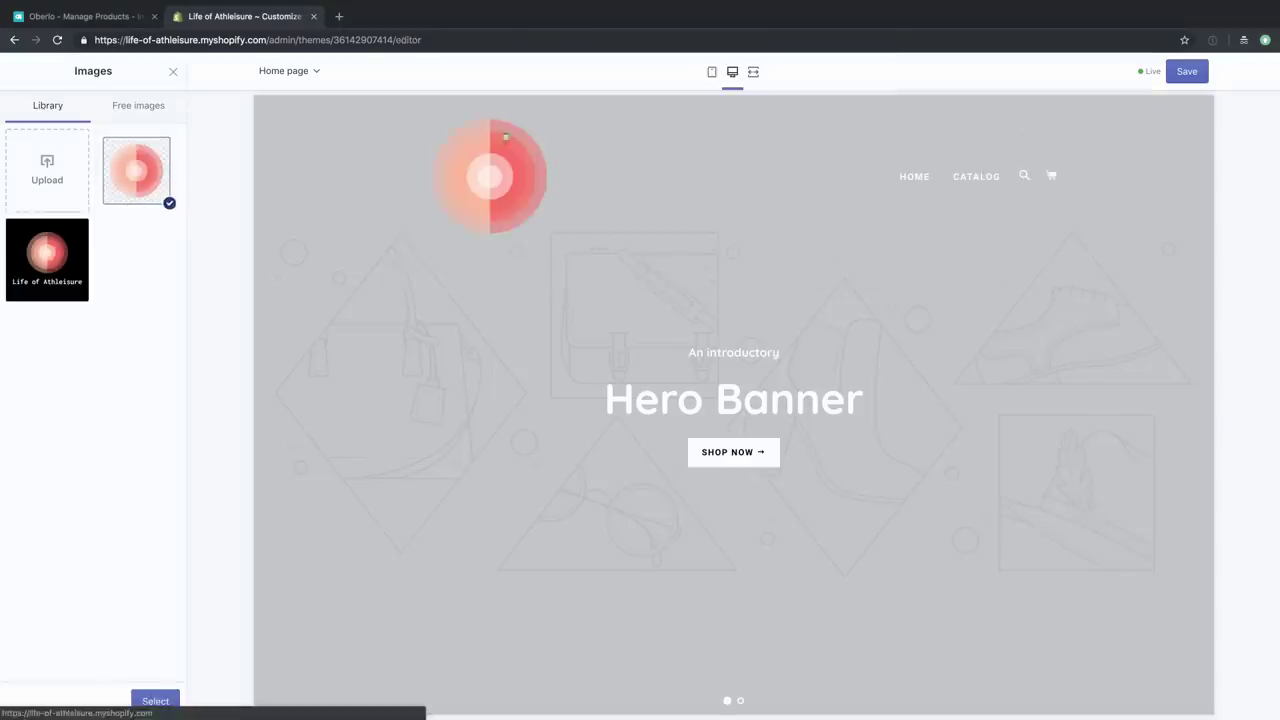
left_click(53, 164)
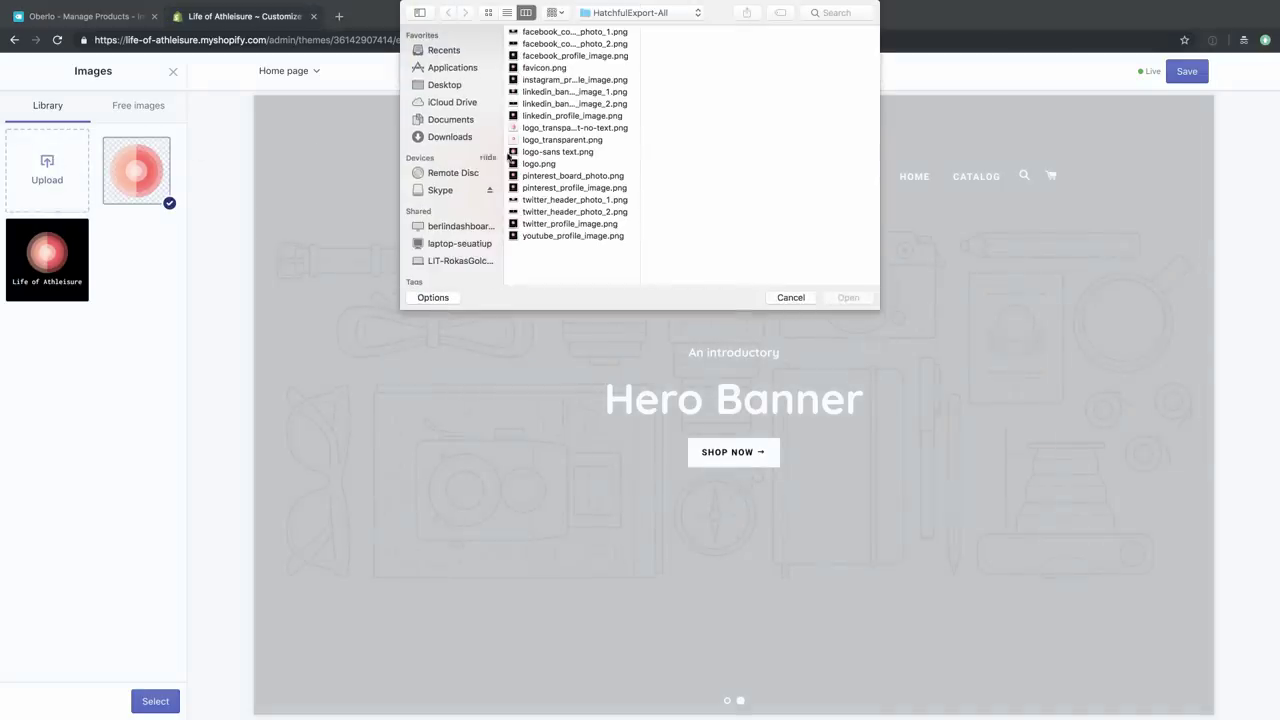
left_click(562, 140)
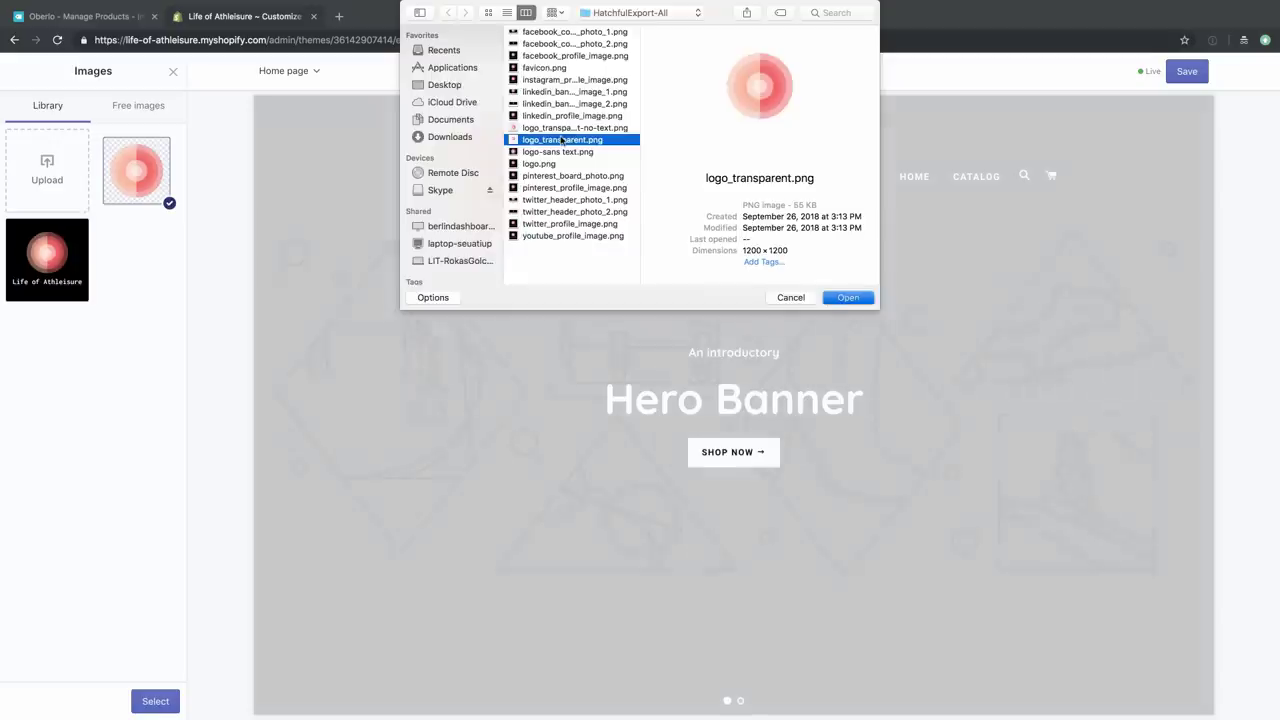
key("Return")
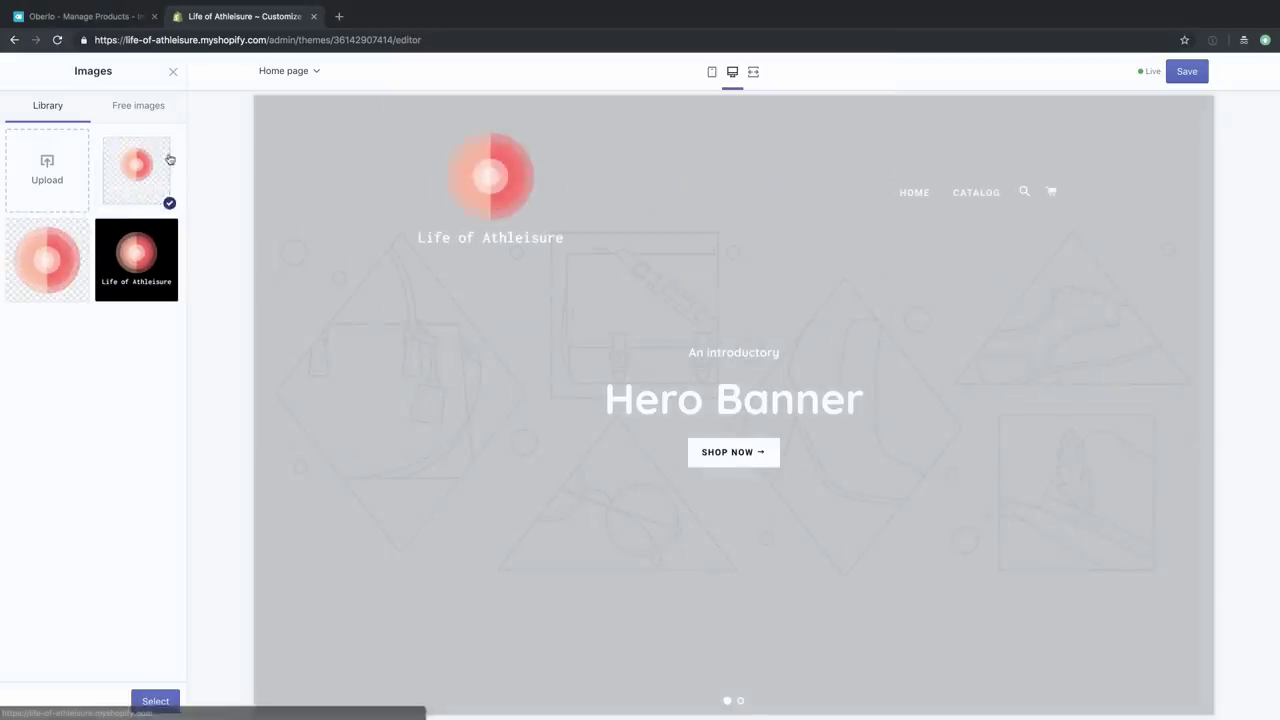
Apply the text-free transparent logo, trying widths 150 and 400 before returning to 260
left_click(155, 698)
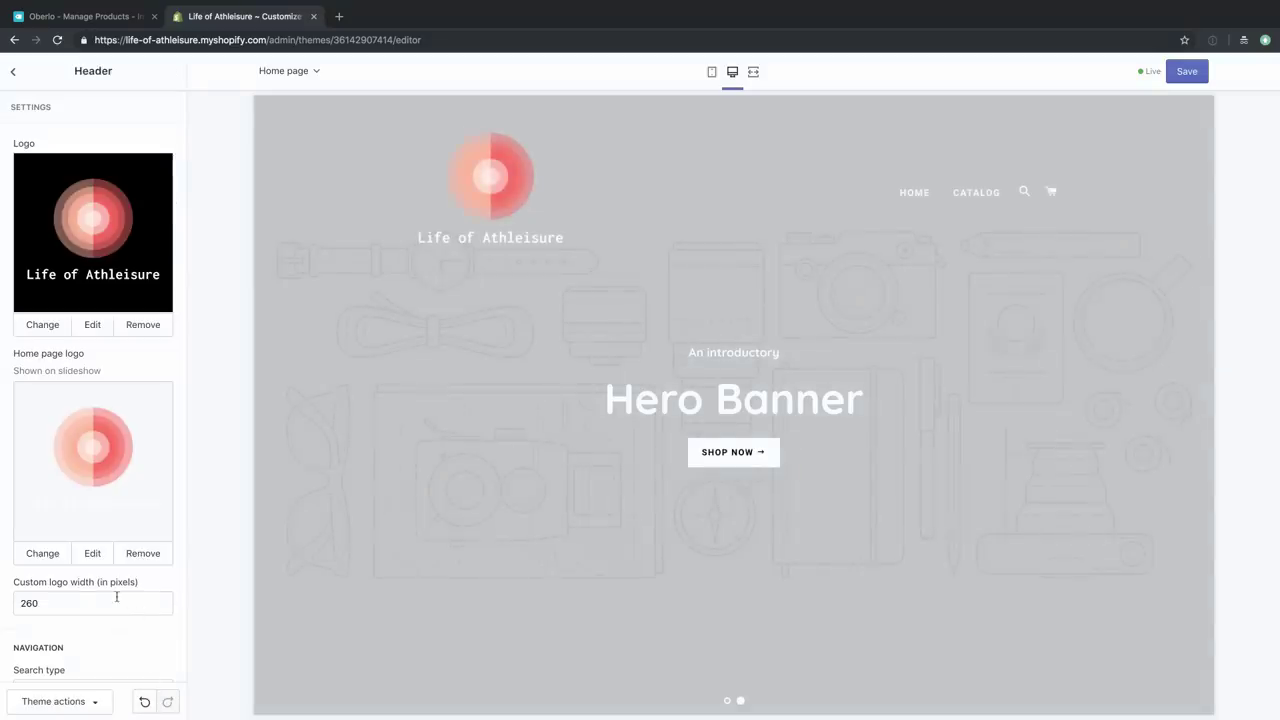
double_click(65, 600)
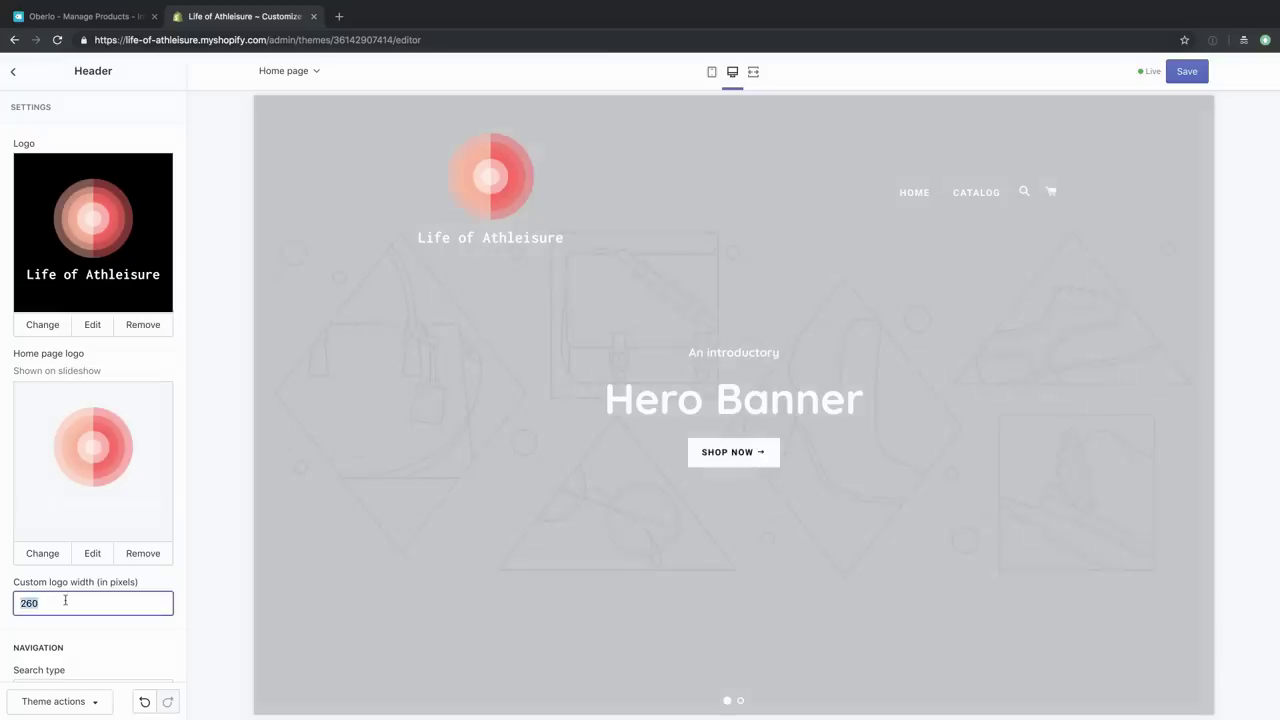
type("150")
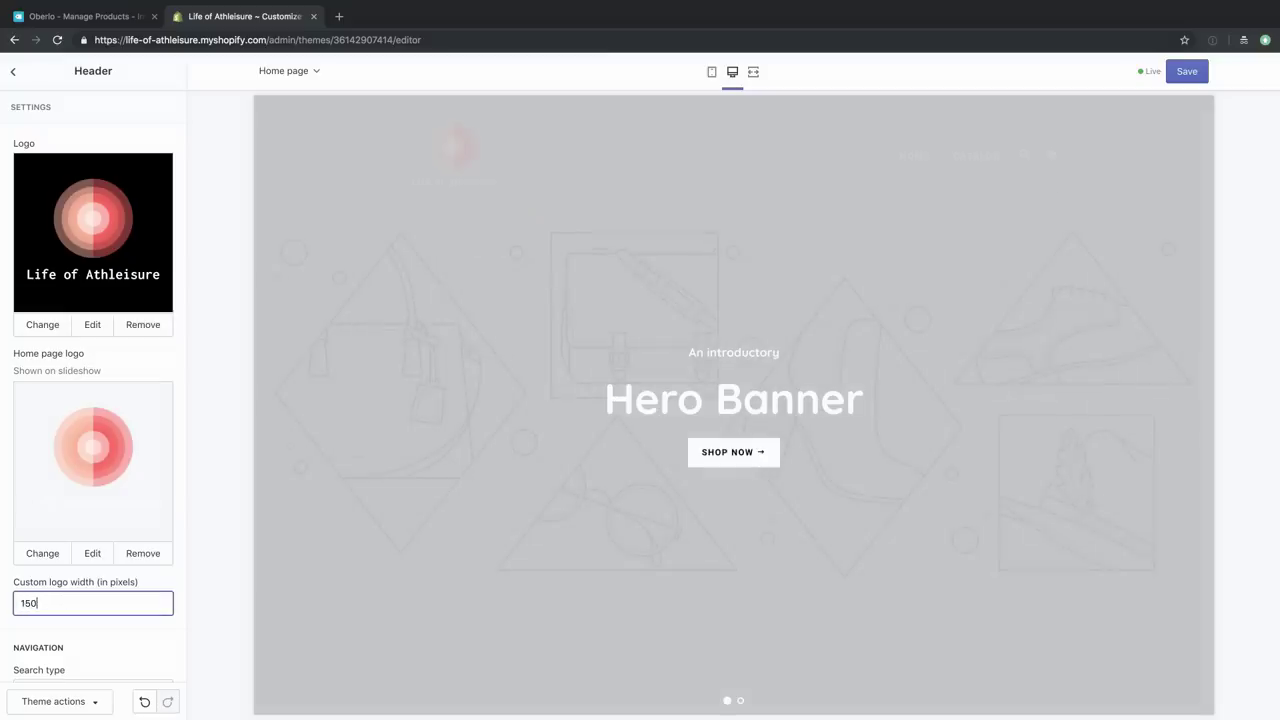
double_click(65, 600)
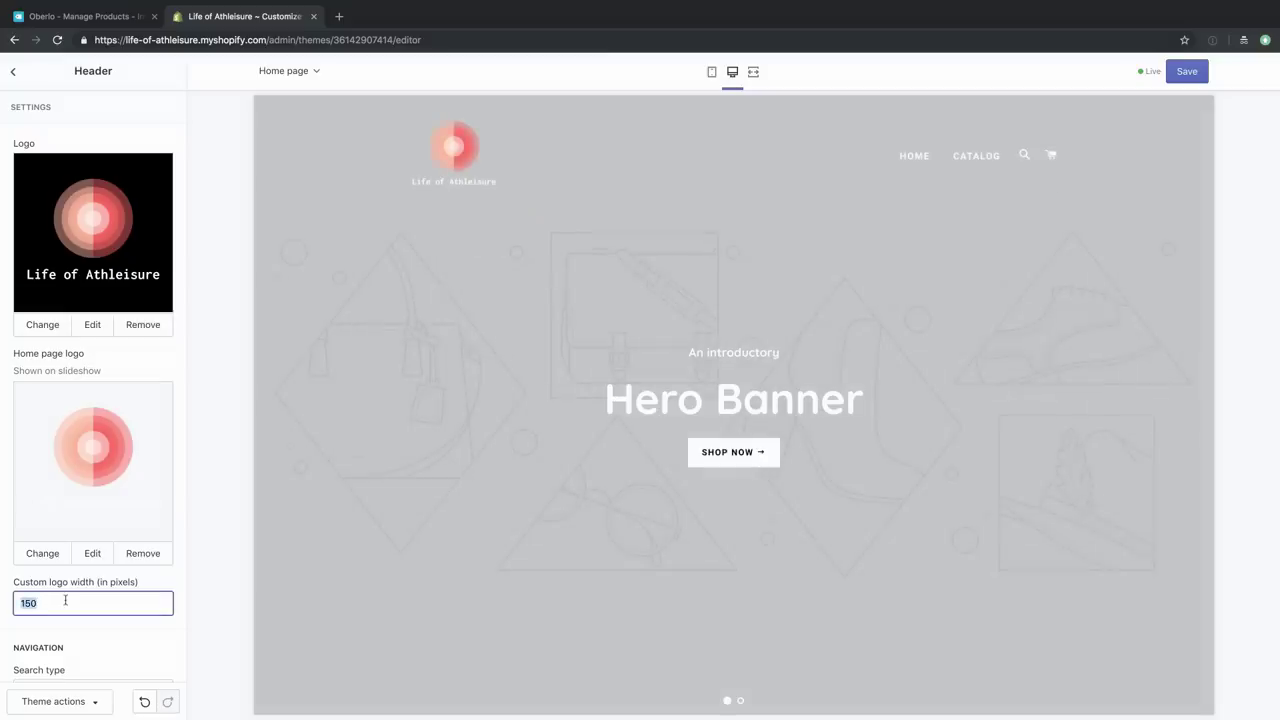
type("400")
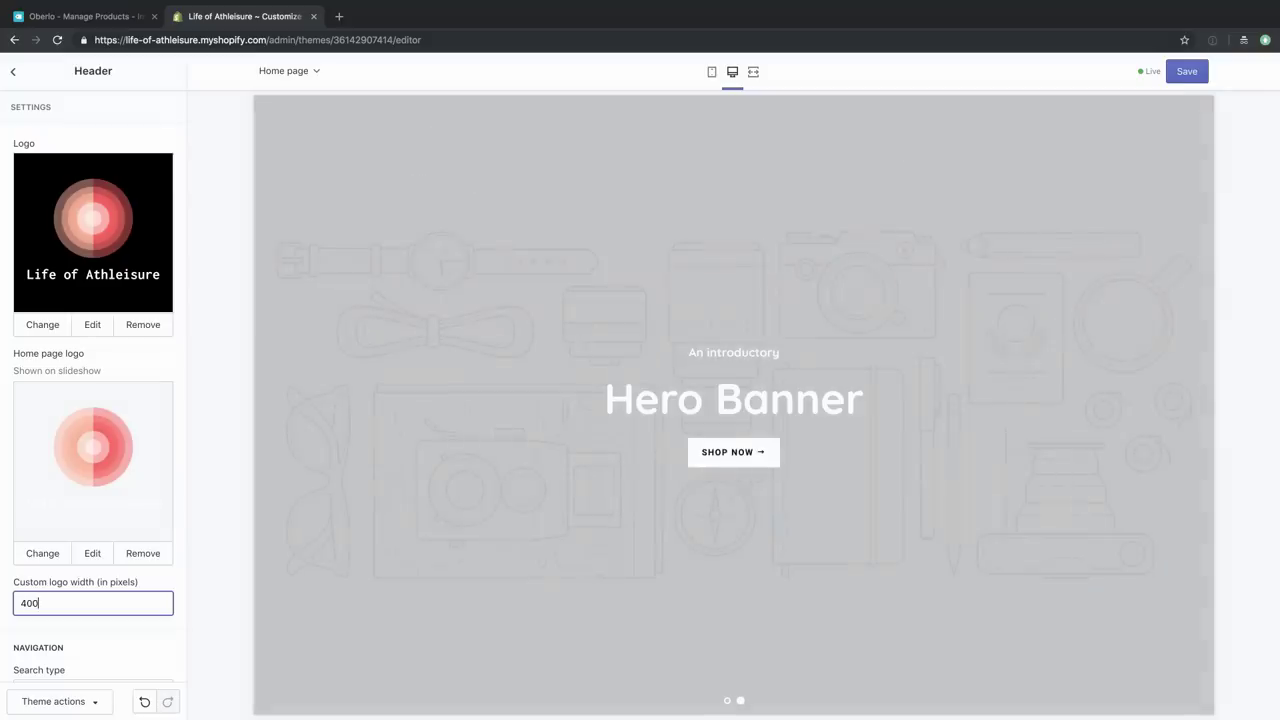
double_click(65, 600)
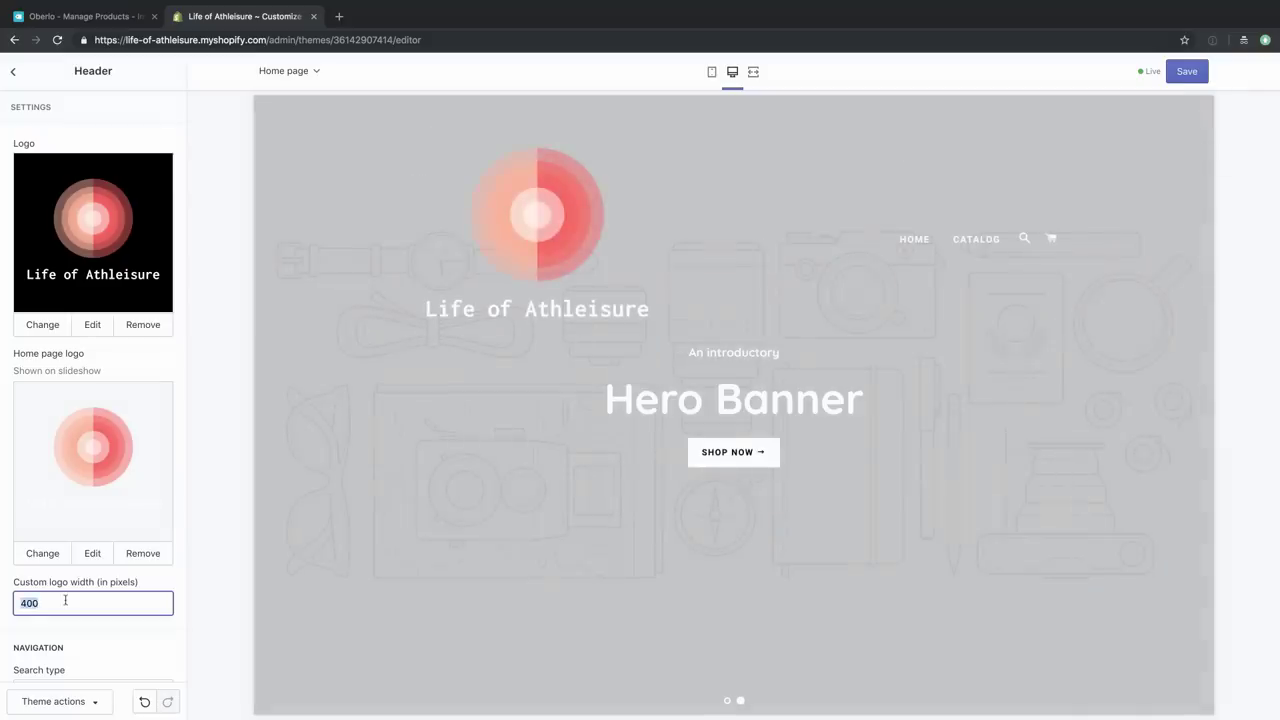
type("260")
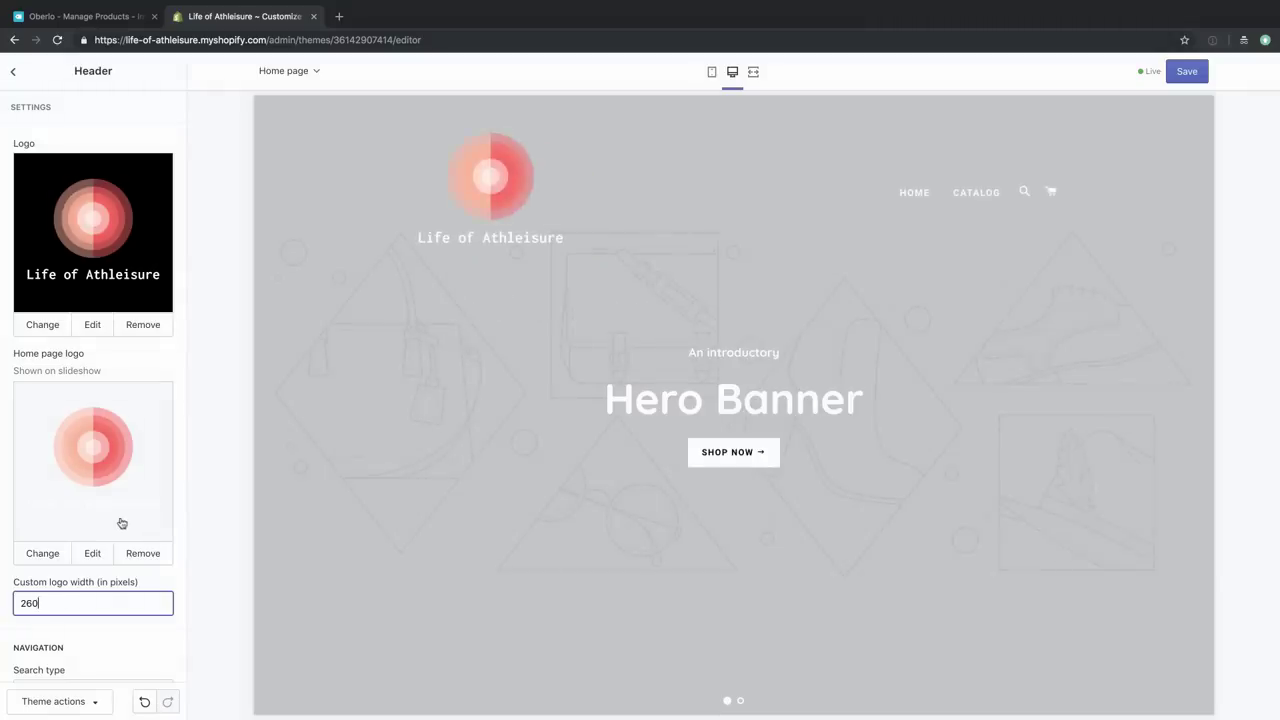
Save the new header logo at width 260 and go back to the Sections list
scroll(121, 523, "down", 5)
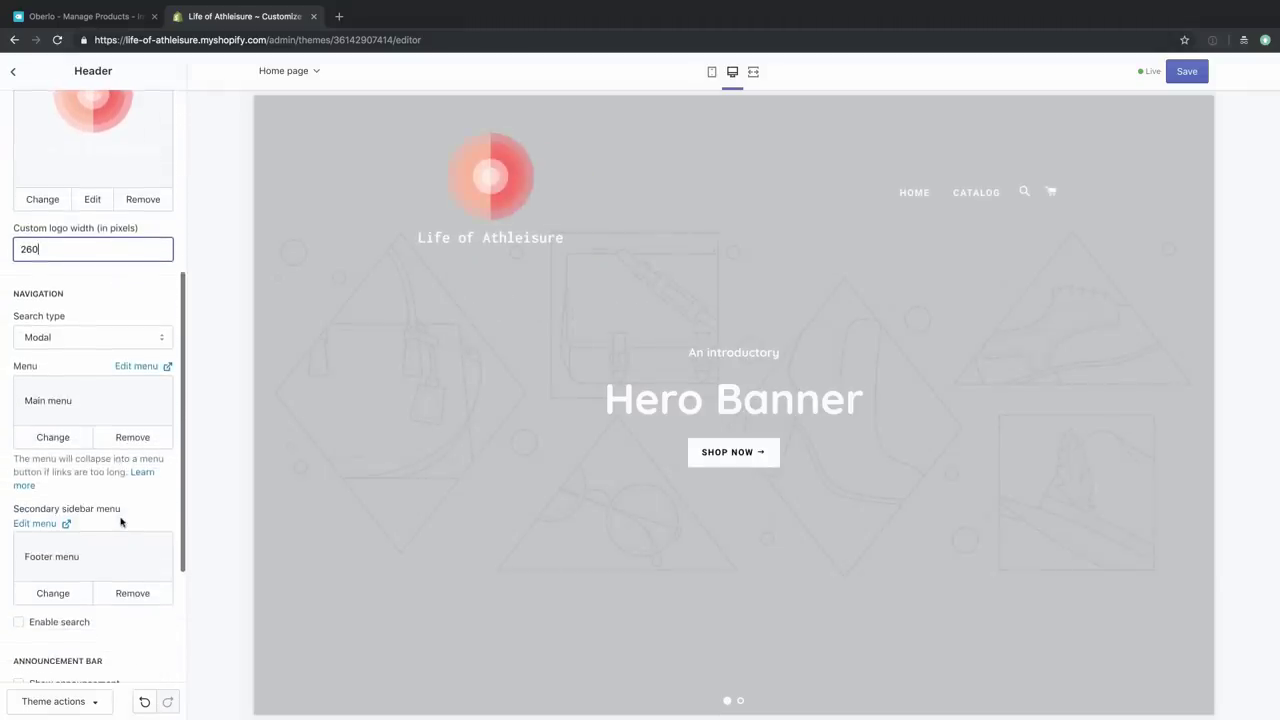
scroll(121, 523, "down", 2)
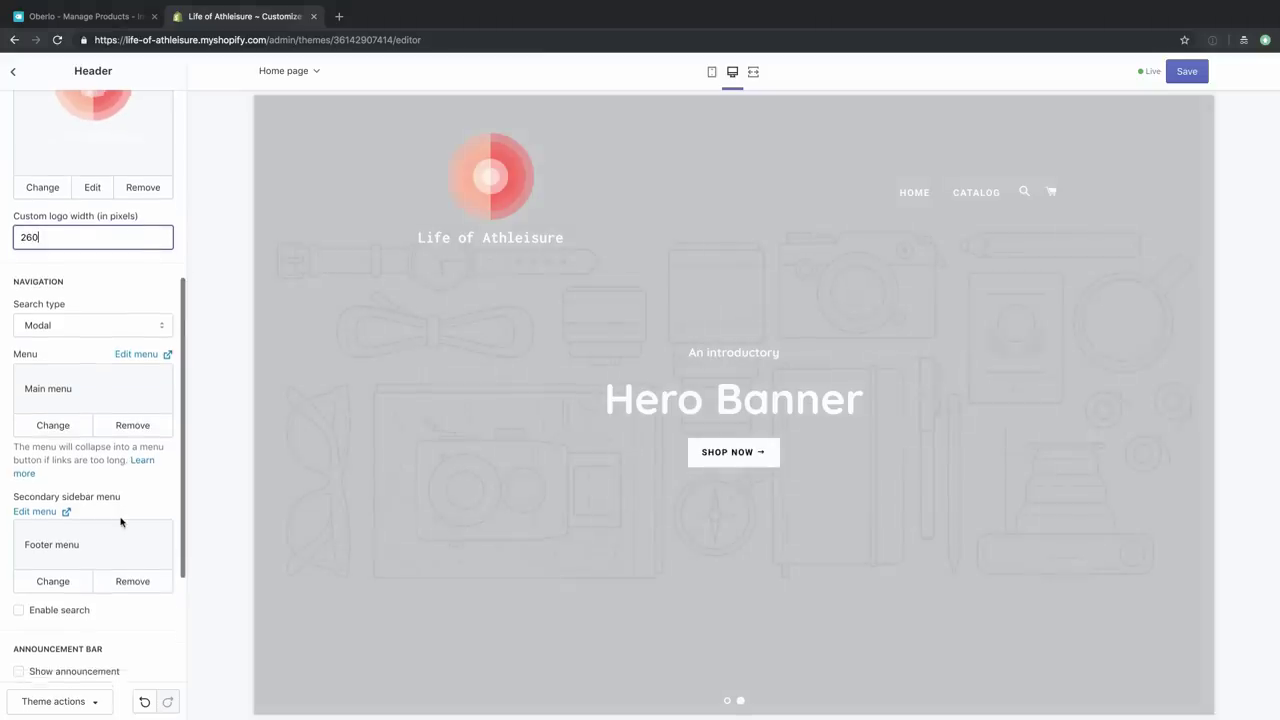
scroll(121, 523, "down", 3)
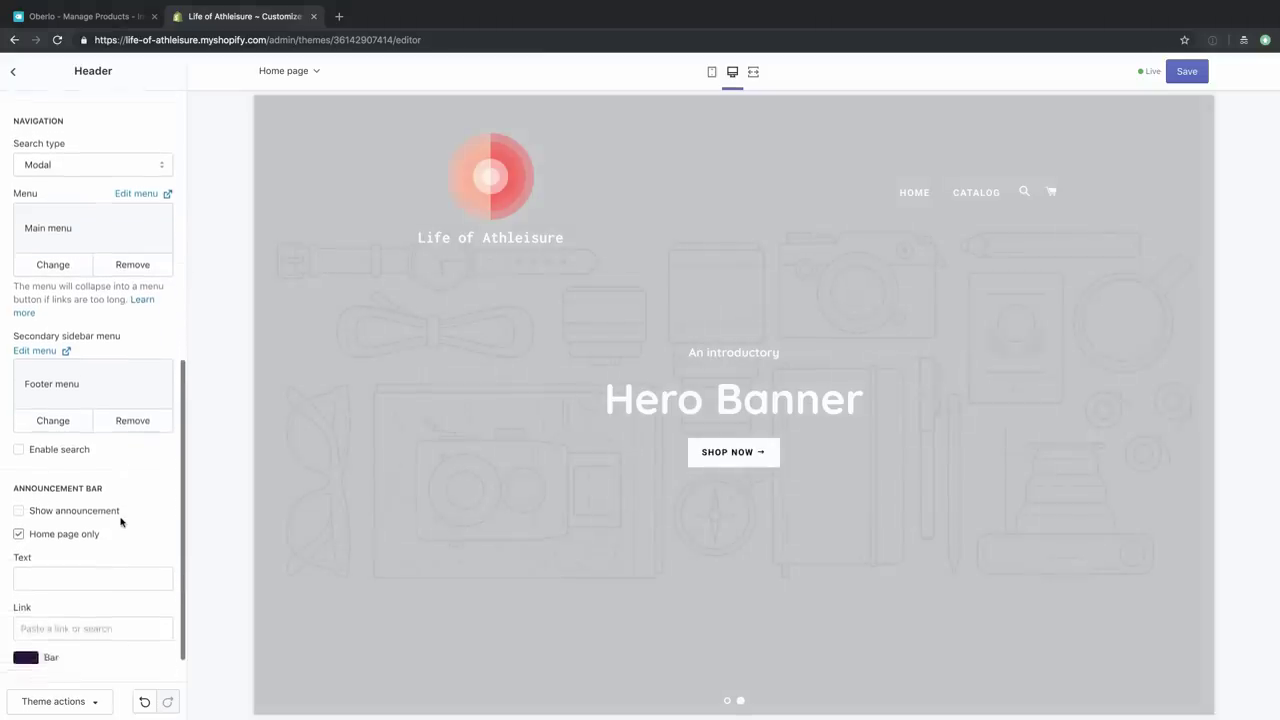
scroll(121, 523, "up", 4)
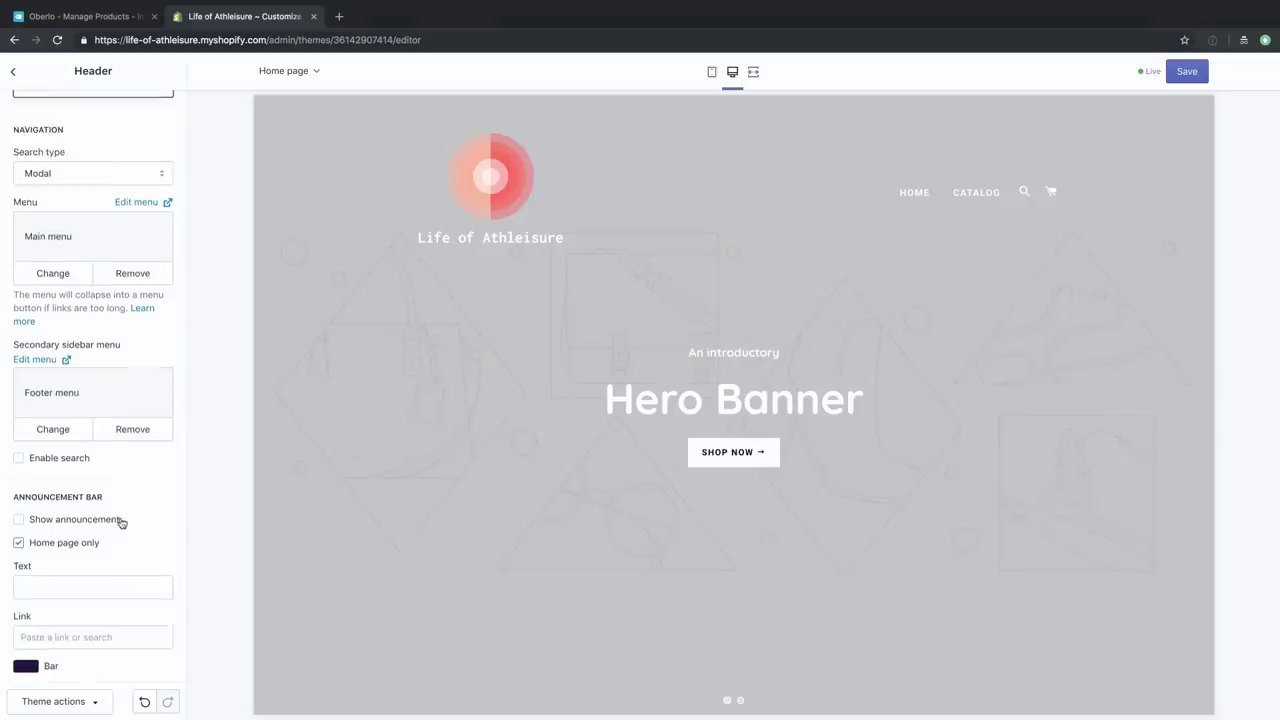
scroll(121, 523, "up", 5)
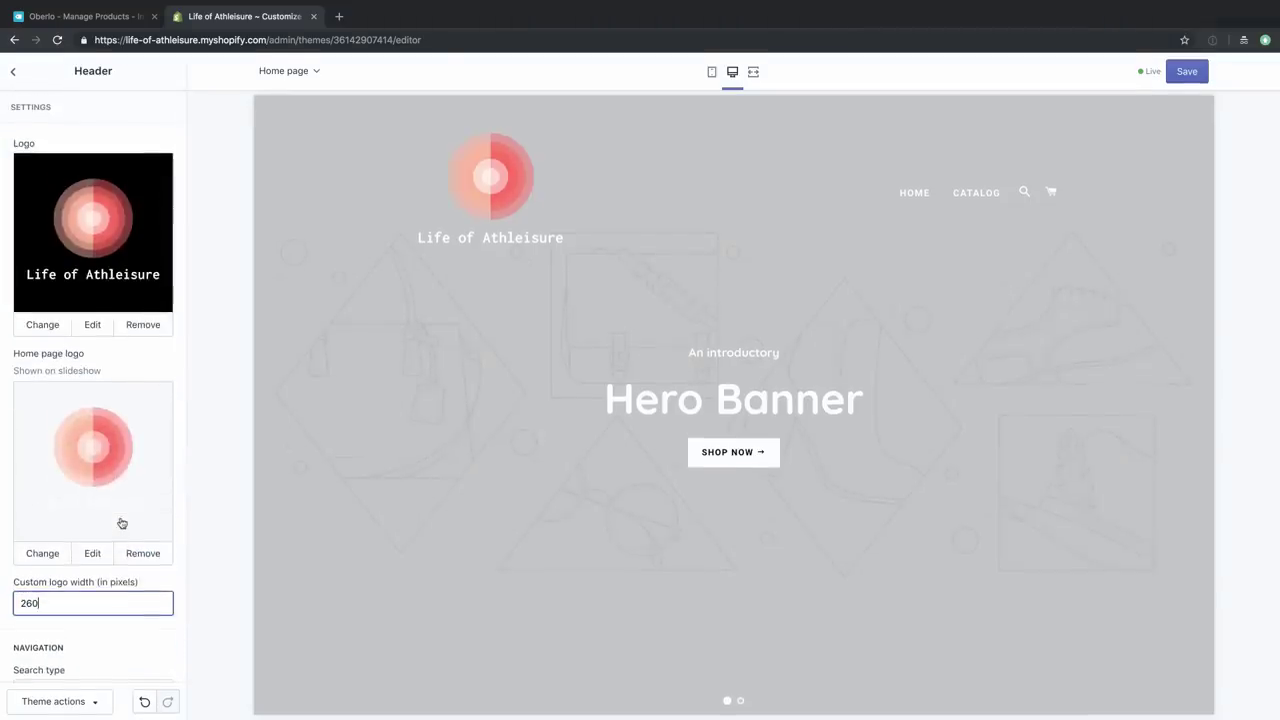
left_click(1186, 72)
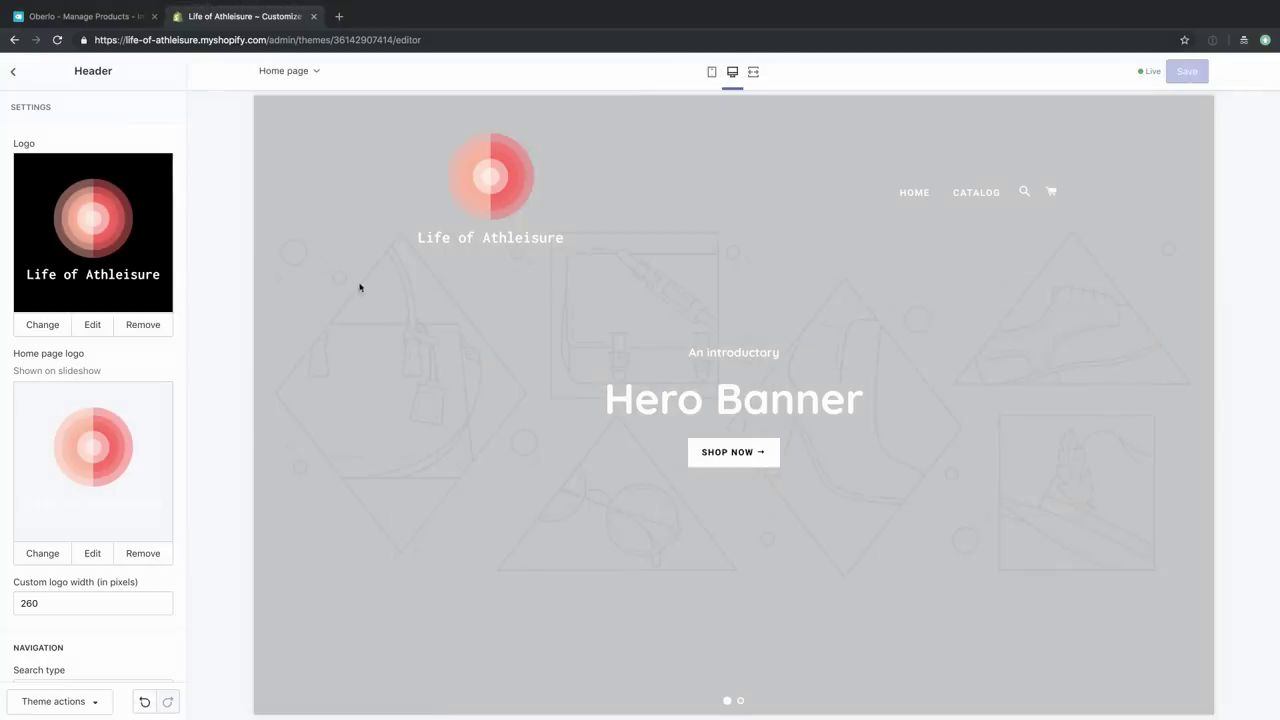
left_click(13, 76)
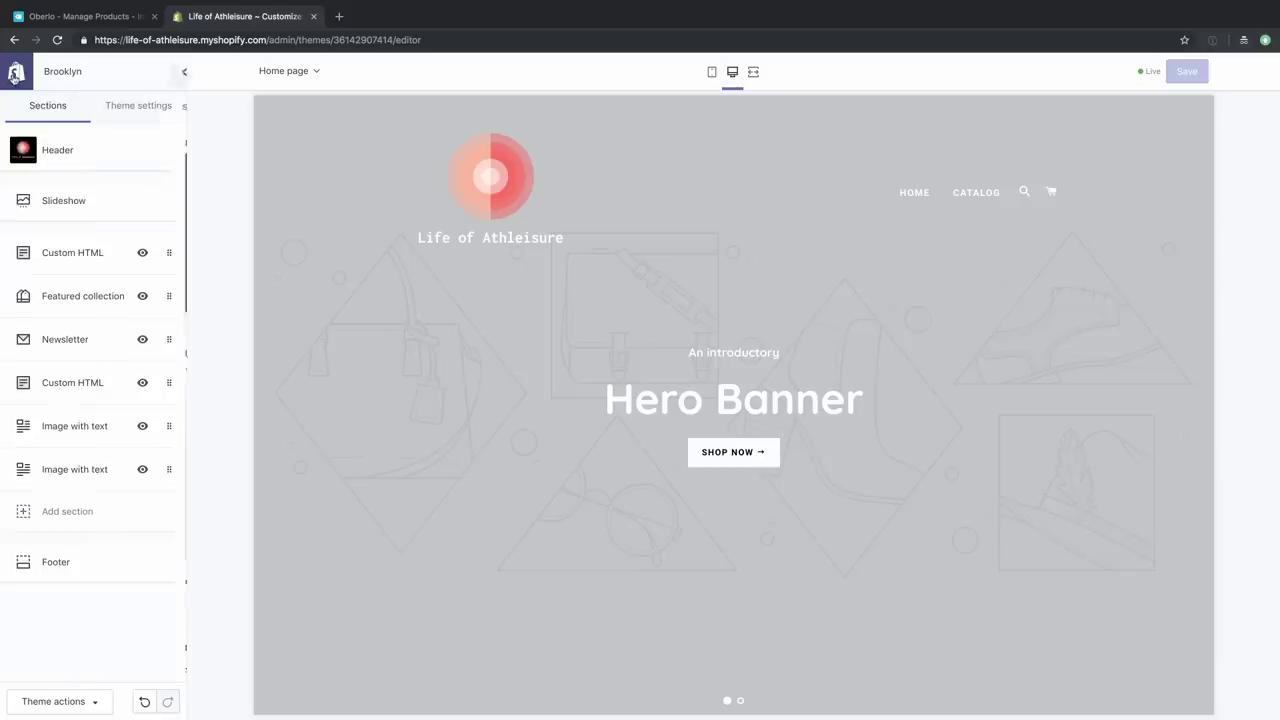
Upload leggings-pic.jpg from the Desktop for the first slideshow slide
left_click(86, 200)
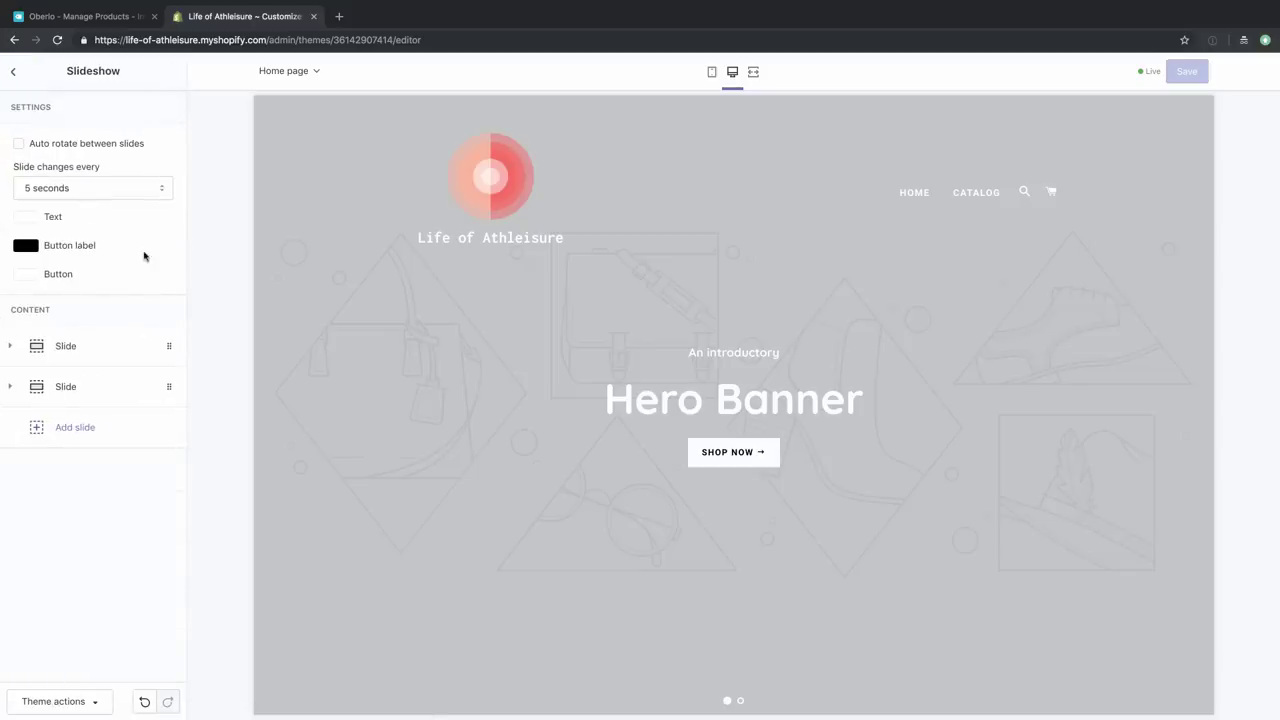
left_click(111, 347)
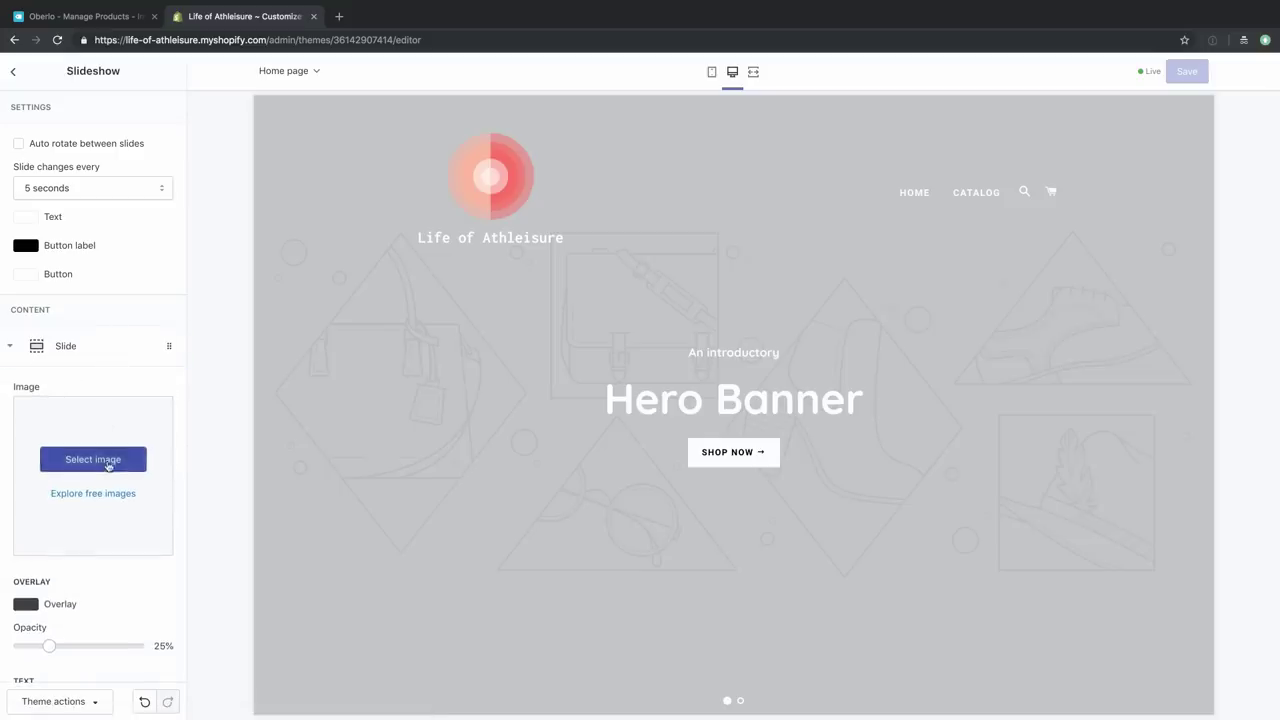
left_click(108, 463)
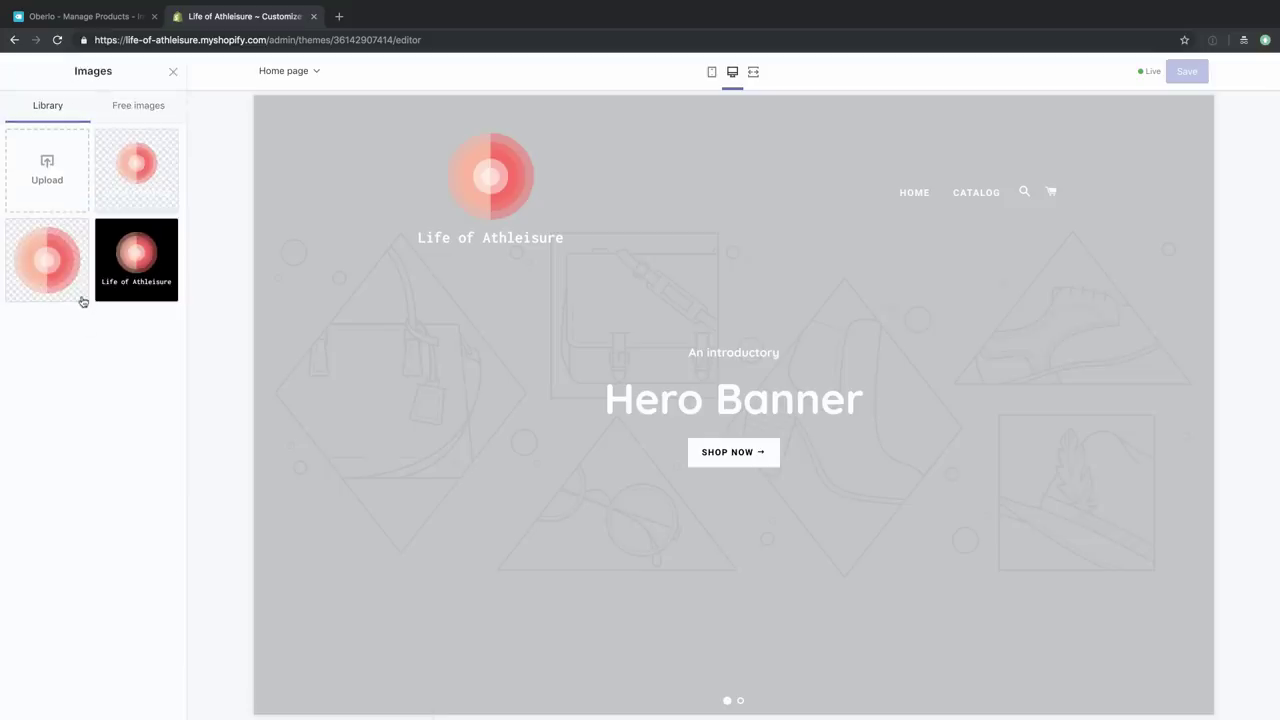
left_click(55, 190)
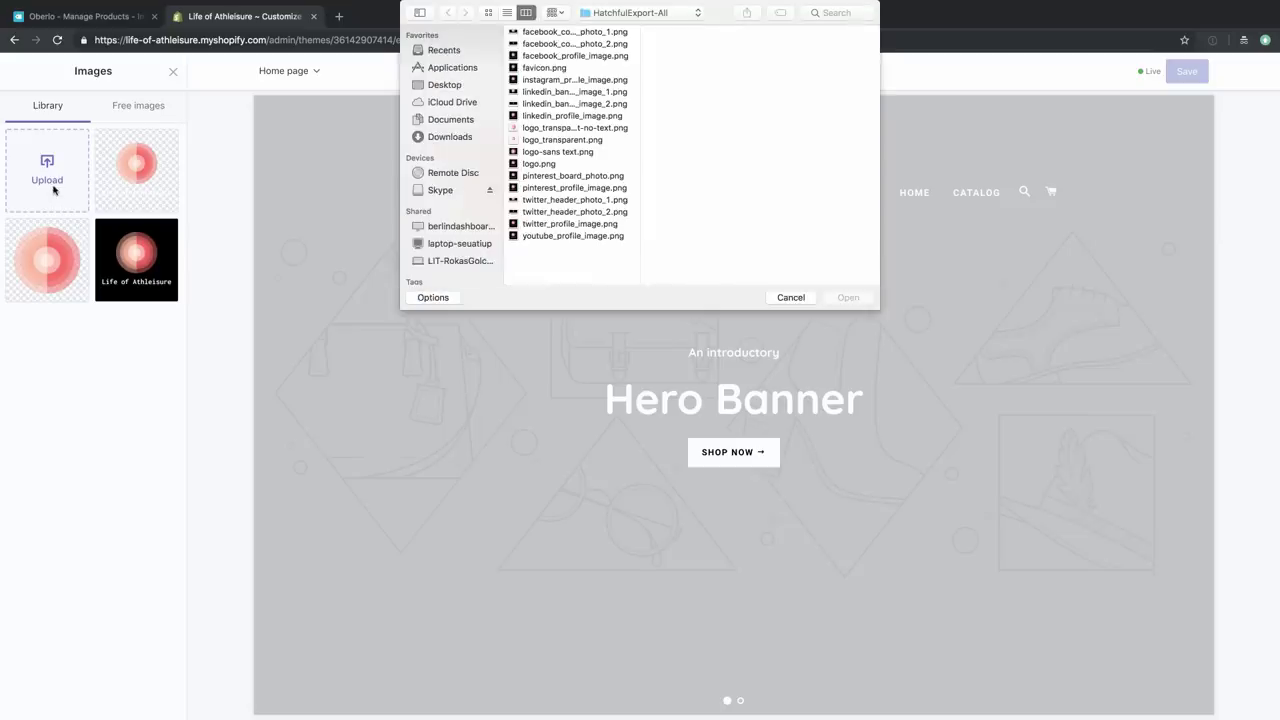
left_click(460, 86)
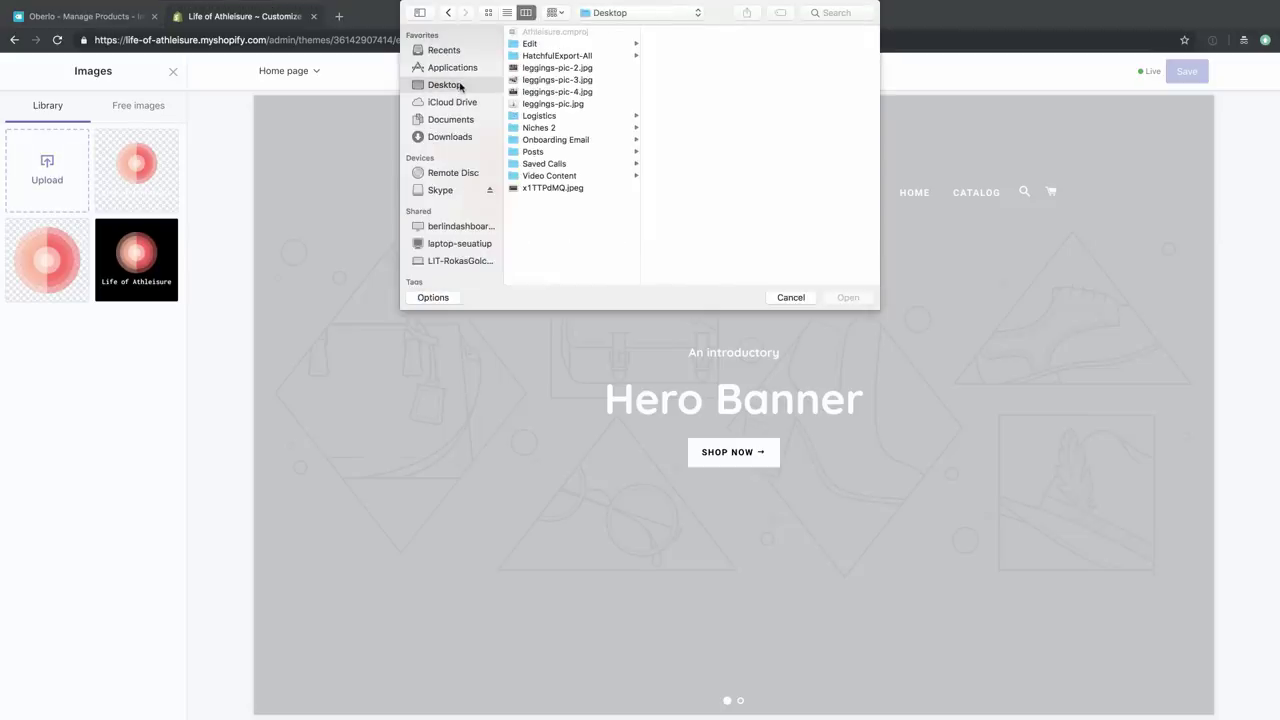
left_click(545, 105)
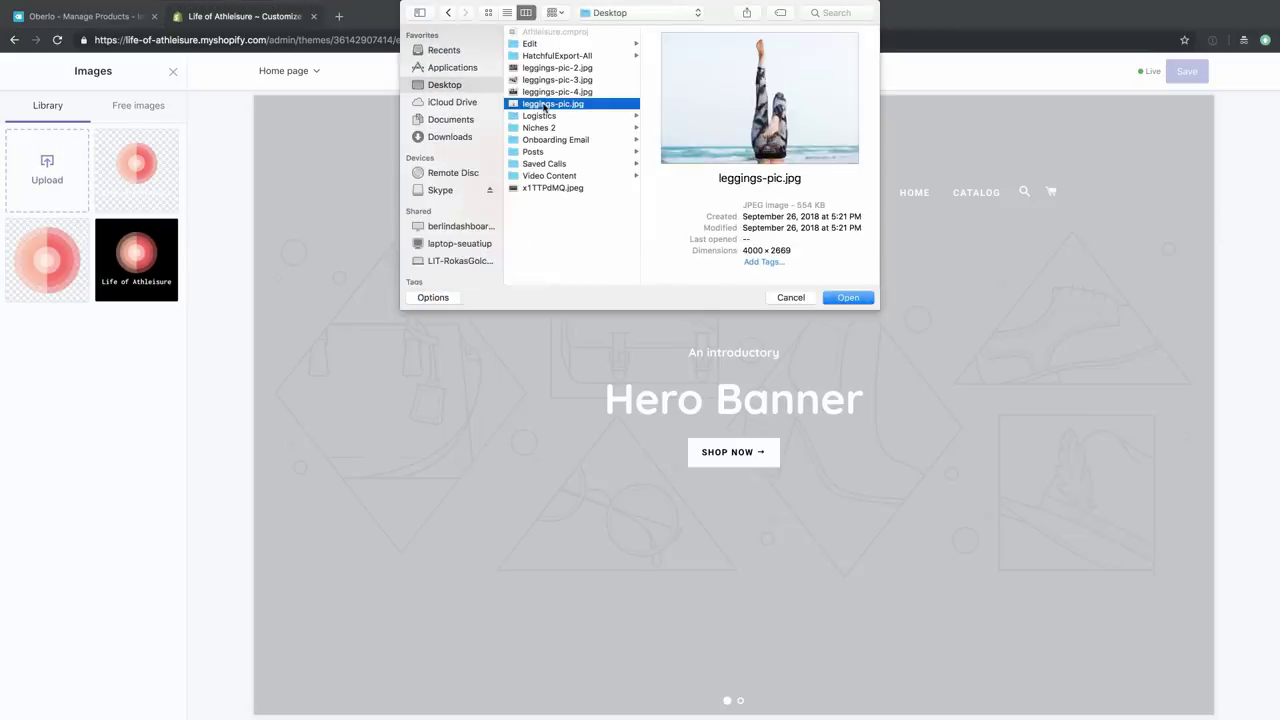
double_click(545, 105)
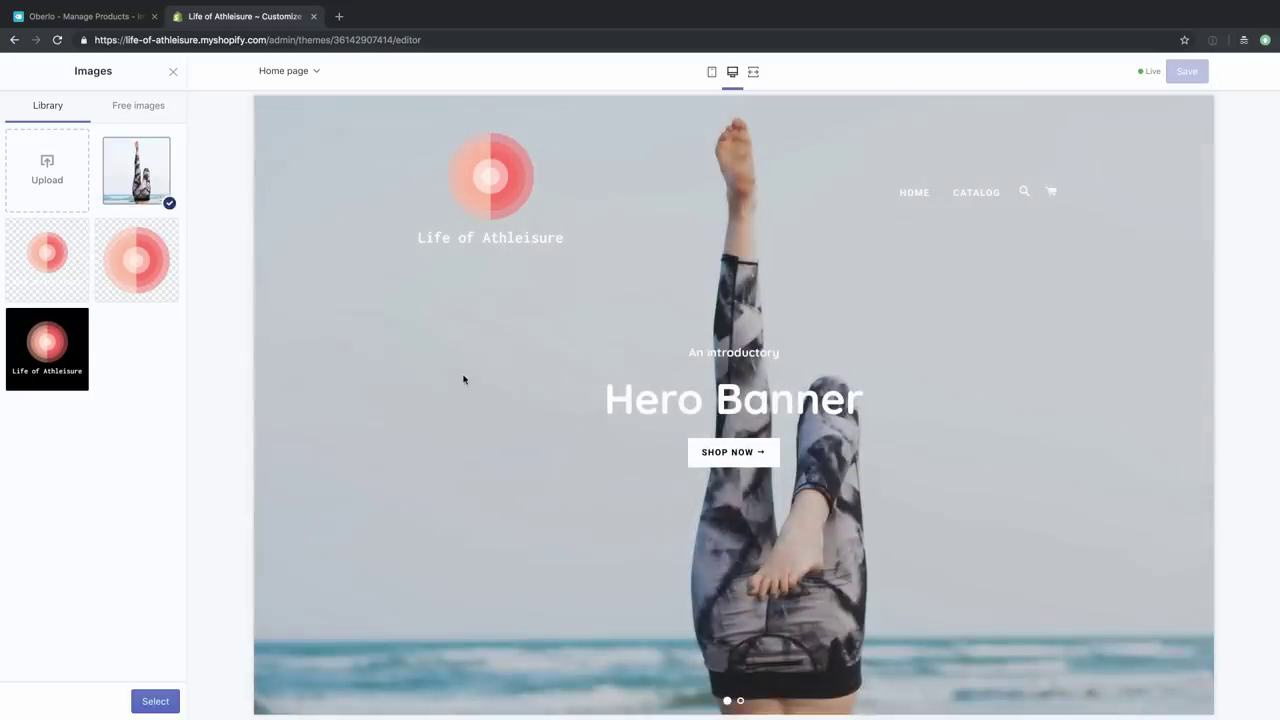
Set the uploaded sea-leggings photo as the first slide's image
scroll(463, 379, "down", 2)
scroll(463, 379, "down", 5)
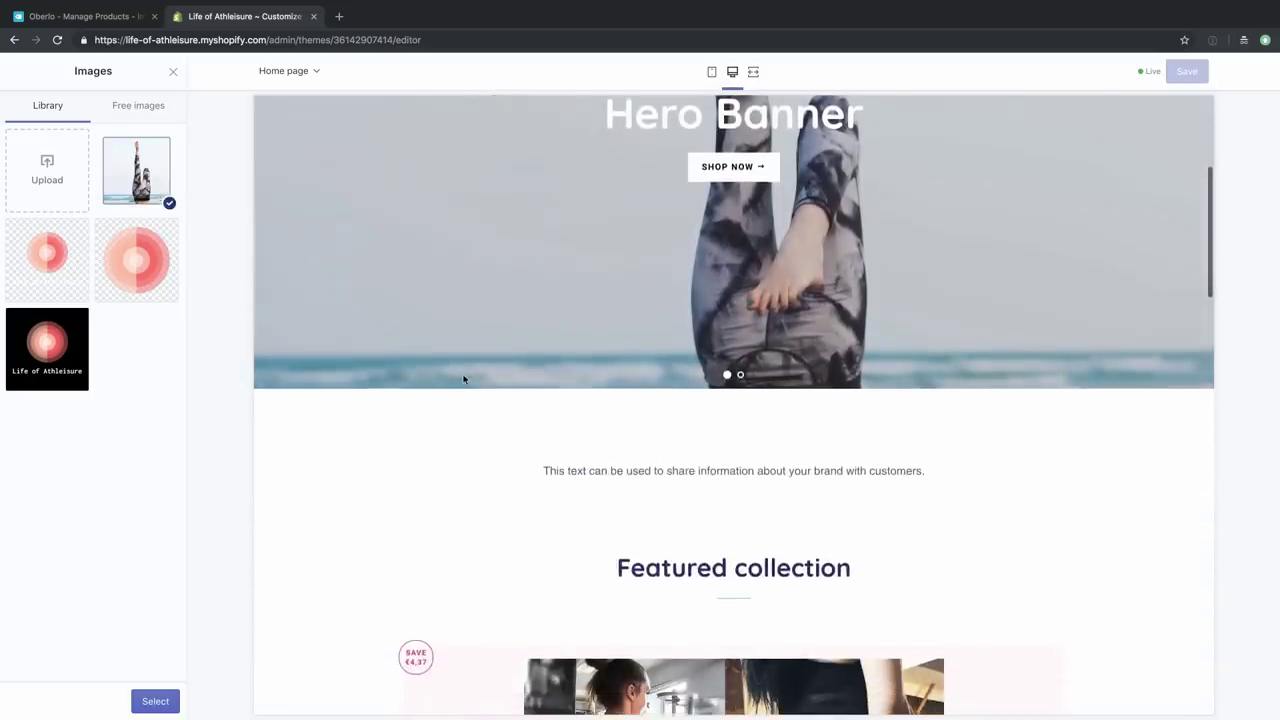
scroll(463, 379, "up", 6)
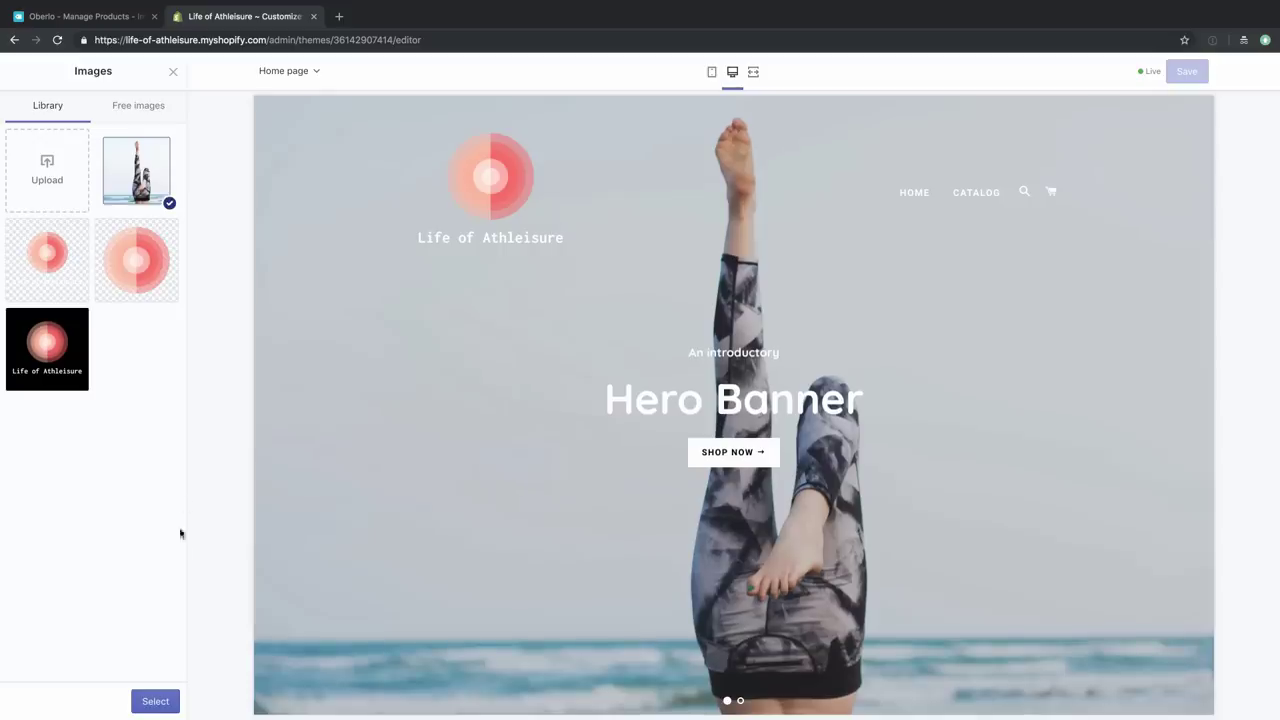
left_click(155, 701)
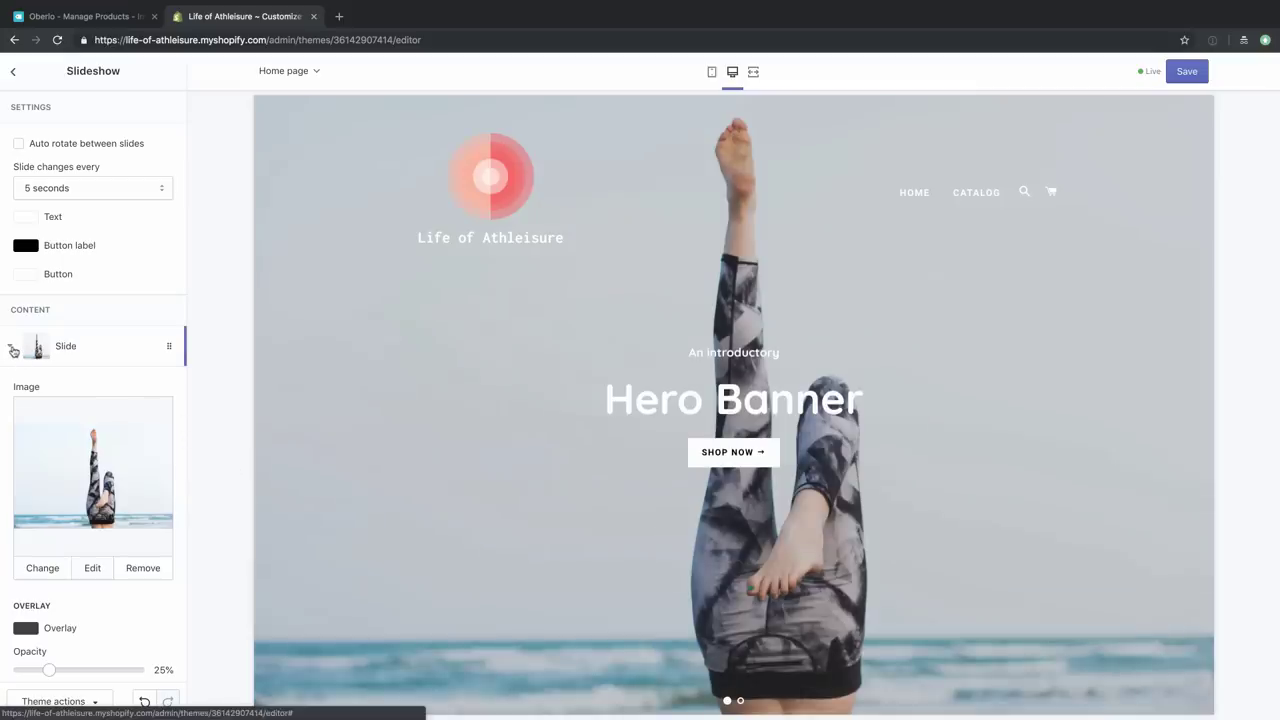
Upload leggings-pic-2.jpg and use its skateboard photo as slide 2's image
left_click(13, 349)
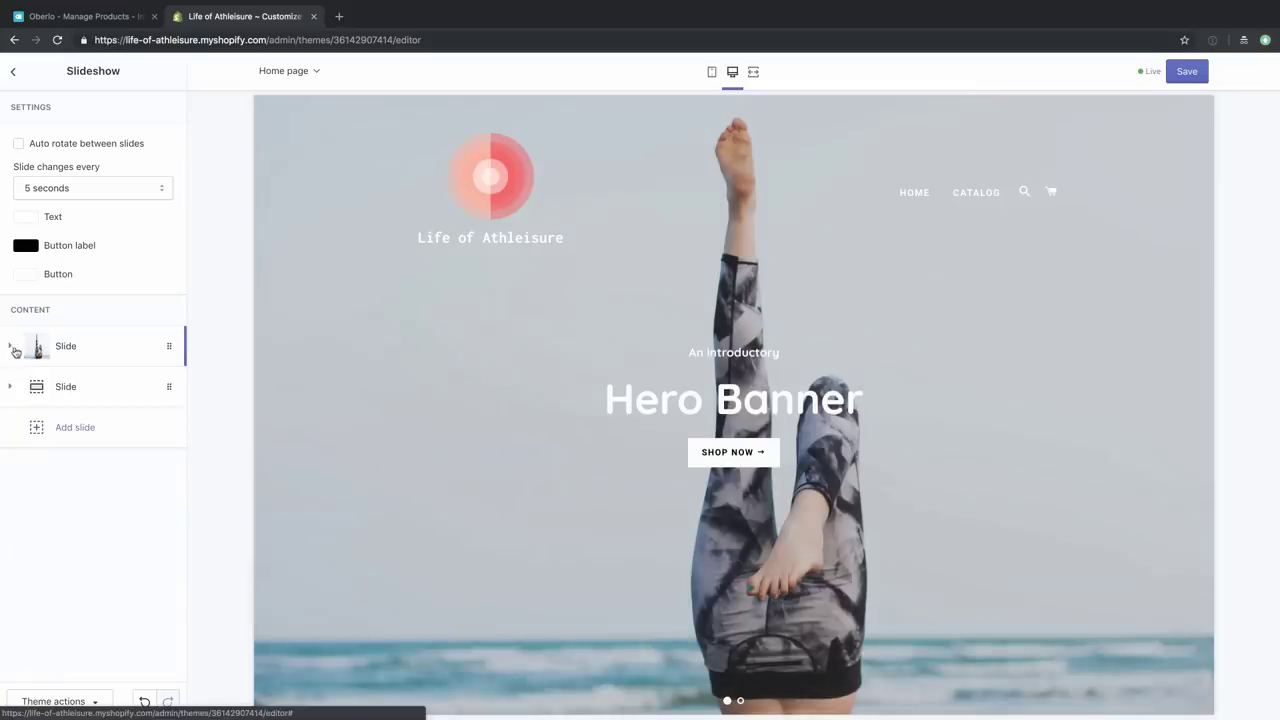
left_click(111, 396)
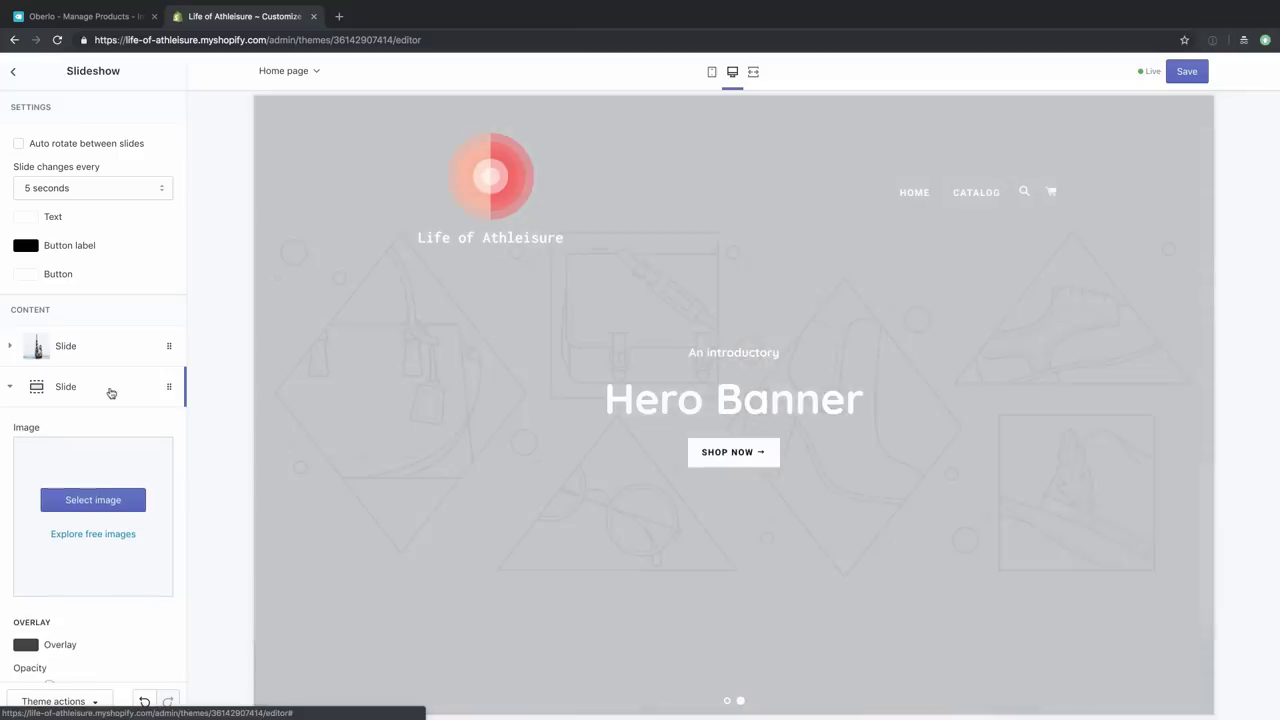
left_click(105, 502)
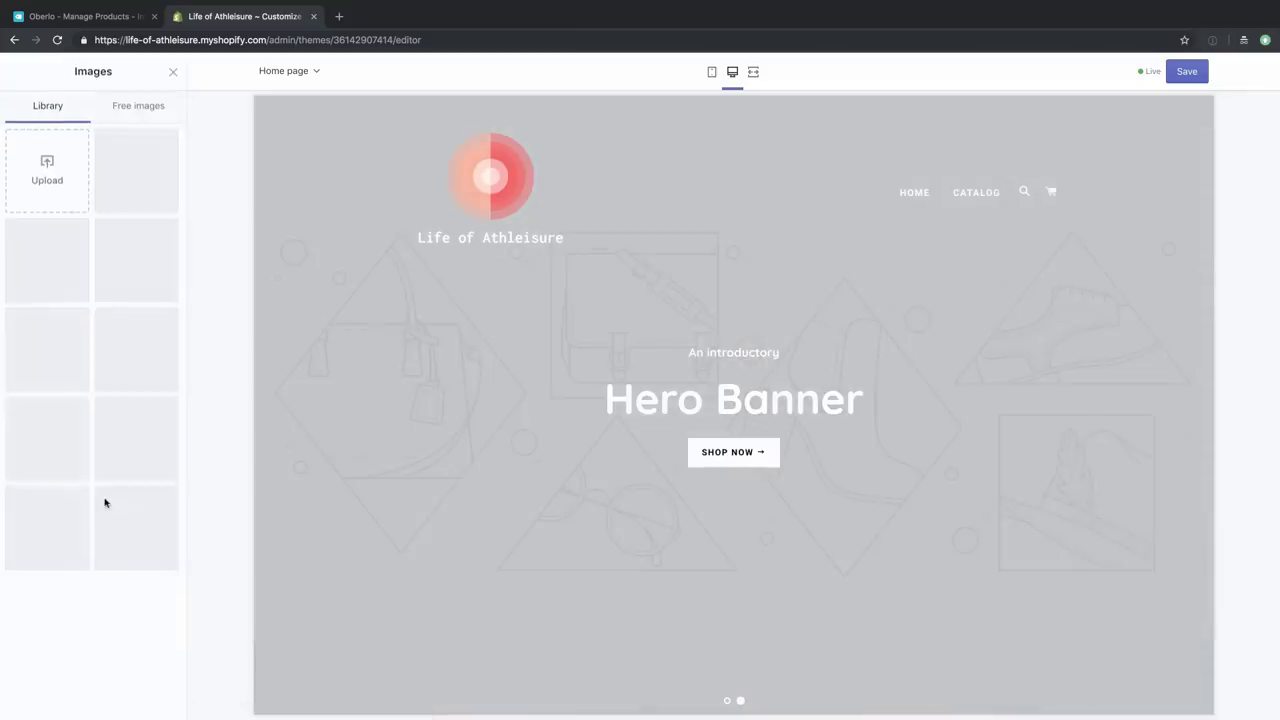
left_click(38, 170)
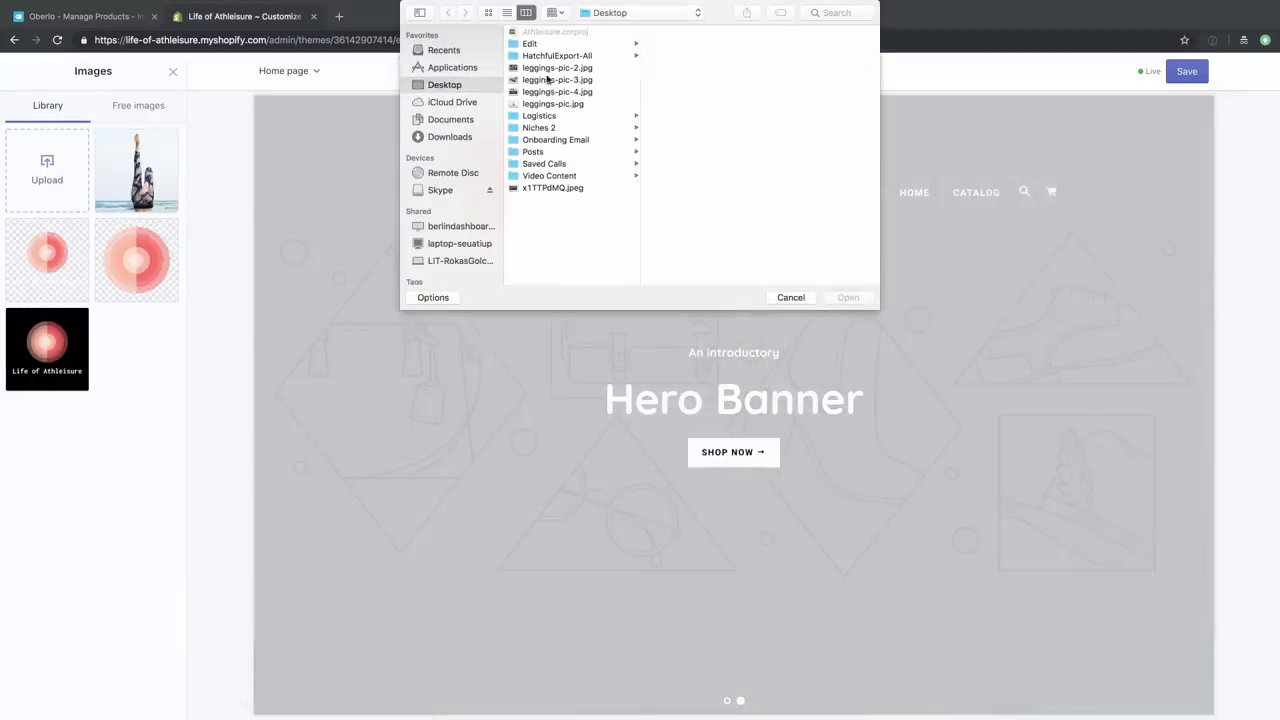
left_click(548, 68)
double_click(548, 68)
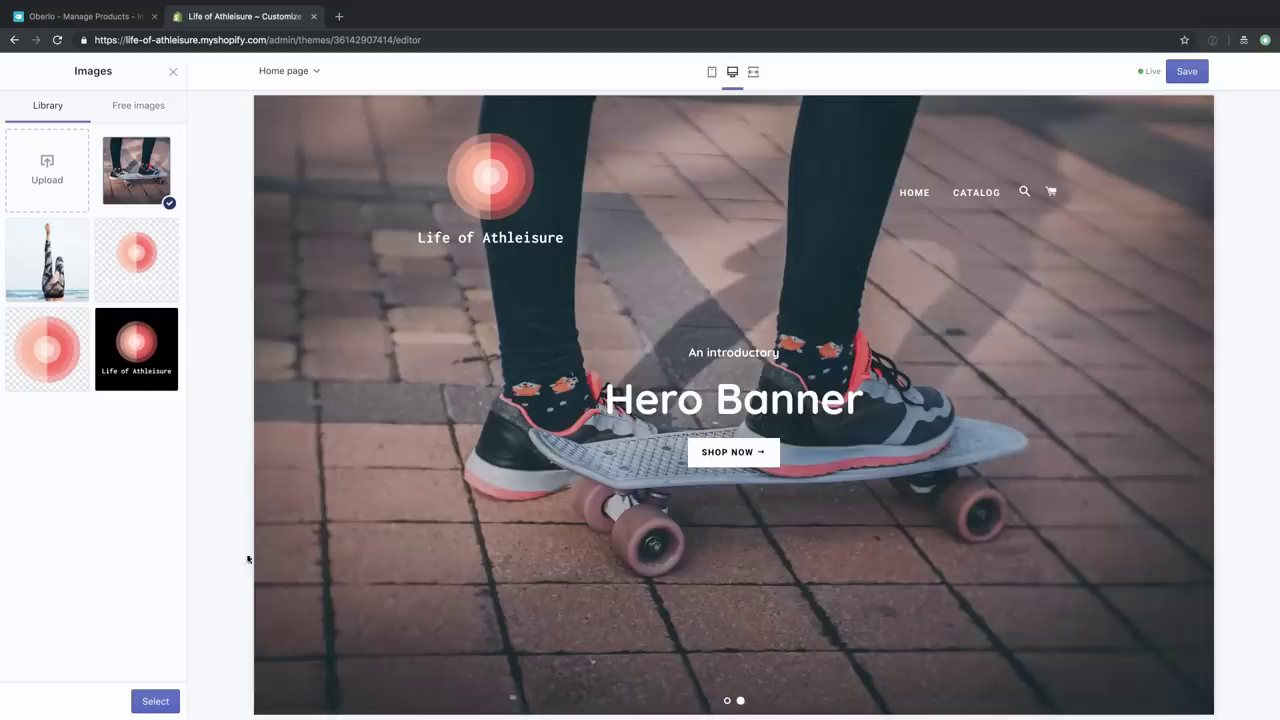
left_click(155, 701)
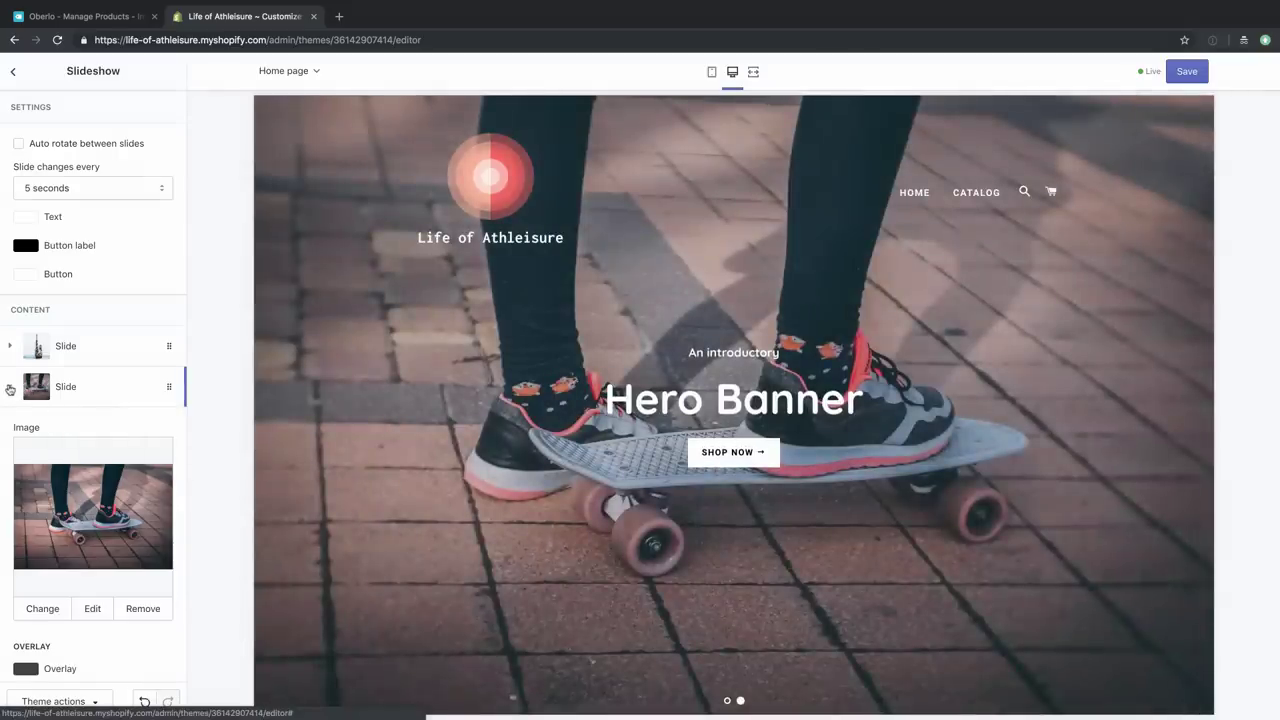
Turn on 'Auto rotate between slides' with slides changing every 5 seconds
left_click(9, 387)
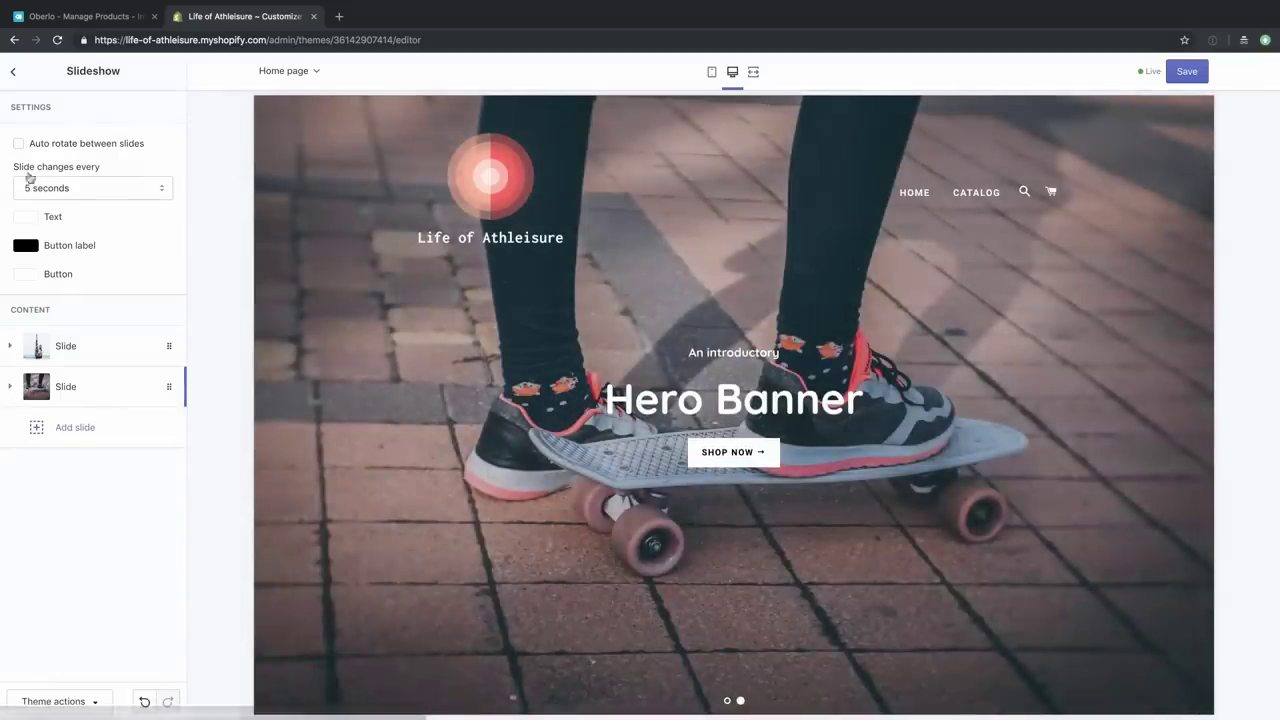
left_click(17, 141)
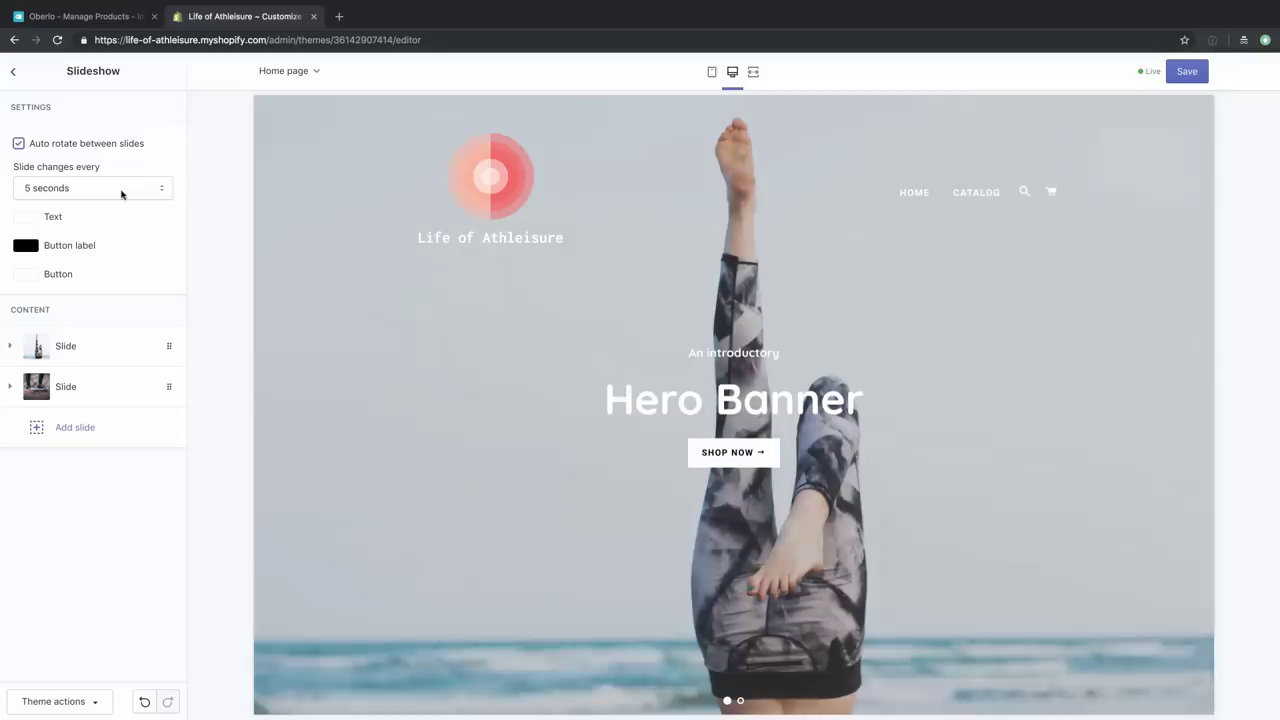
left_click(121, 190)
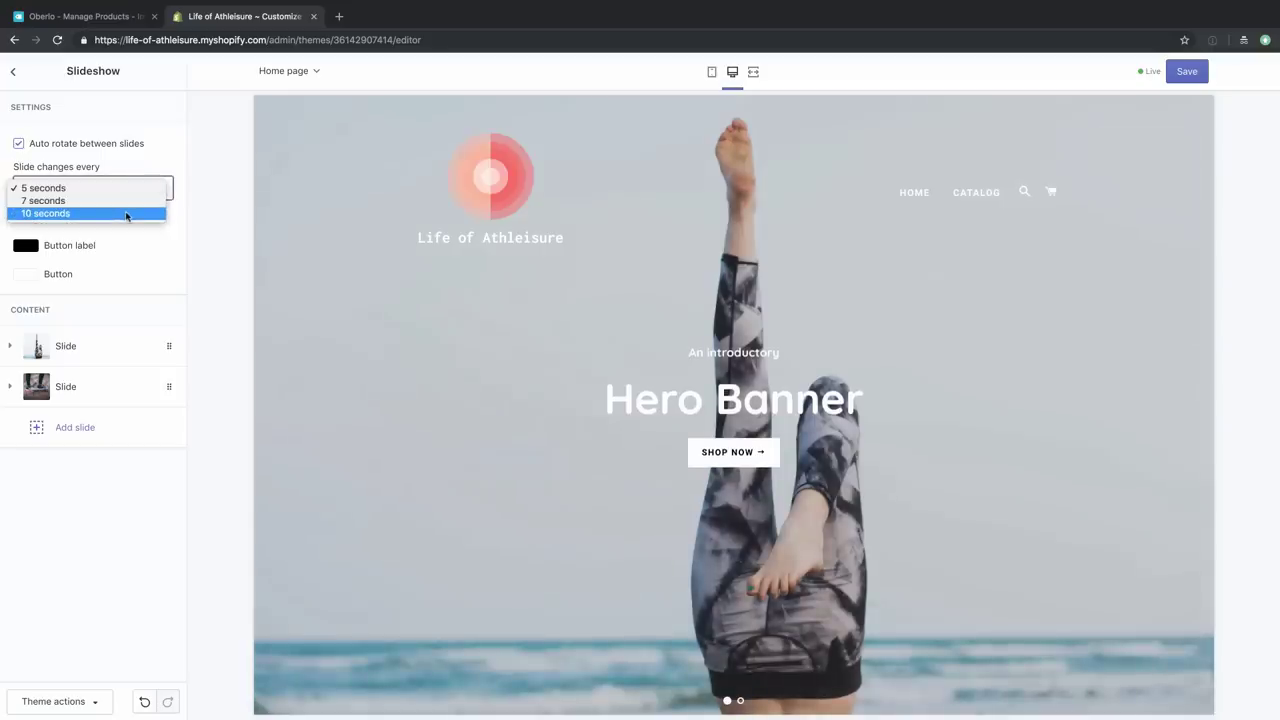
left_click(187, 188)
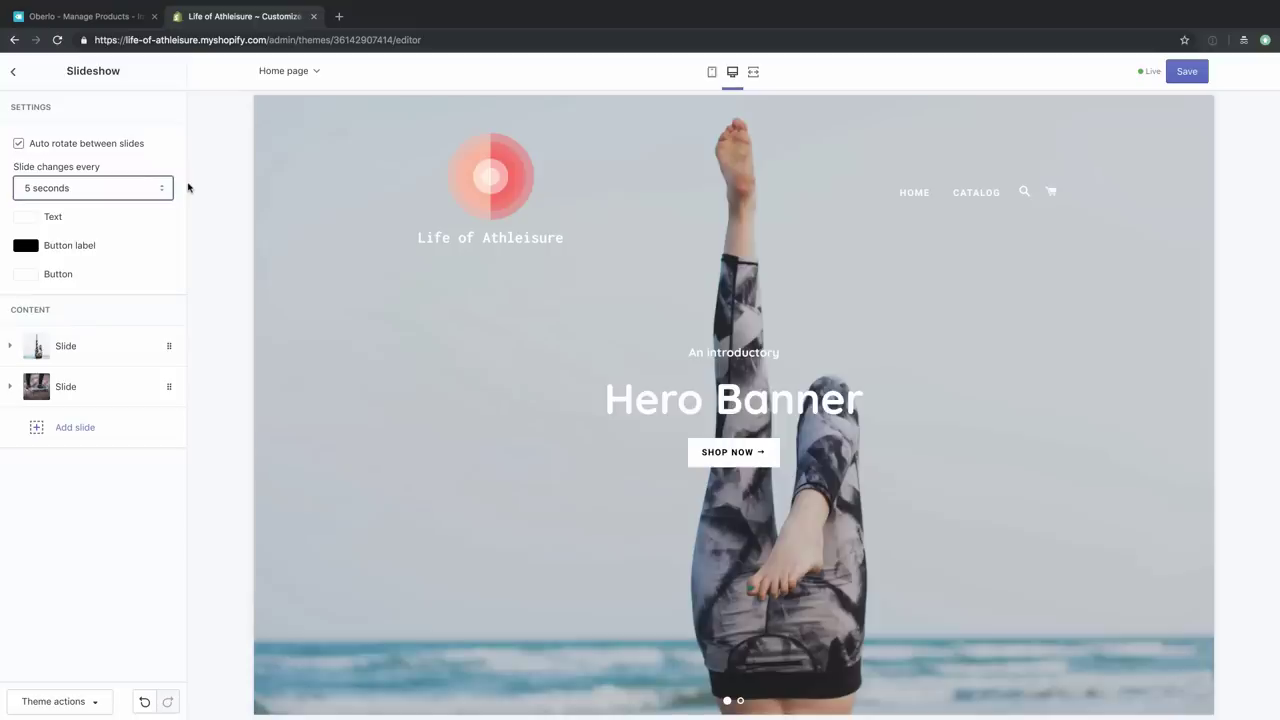
left_click(102, 188)
left_click(102, 209)
left_click(150, 190)
left_click(134, 175)
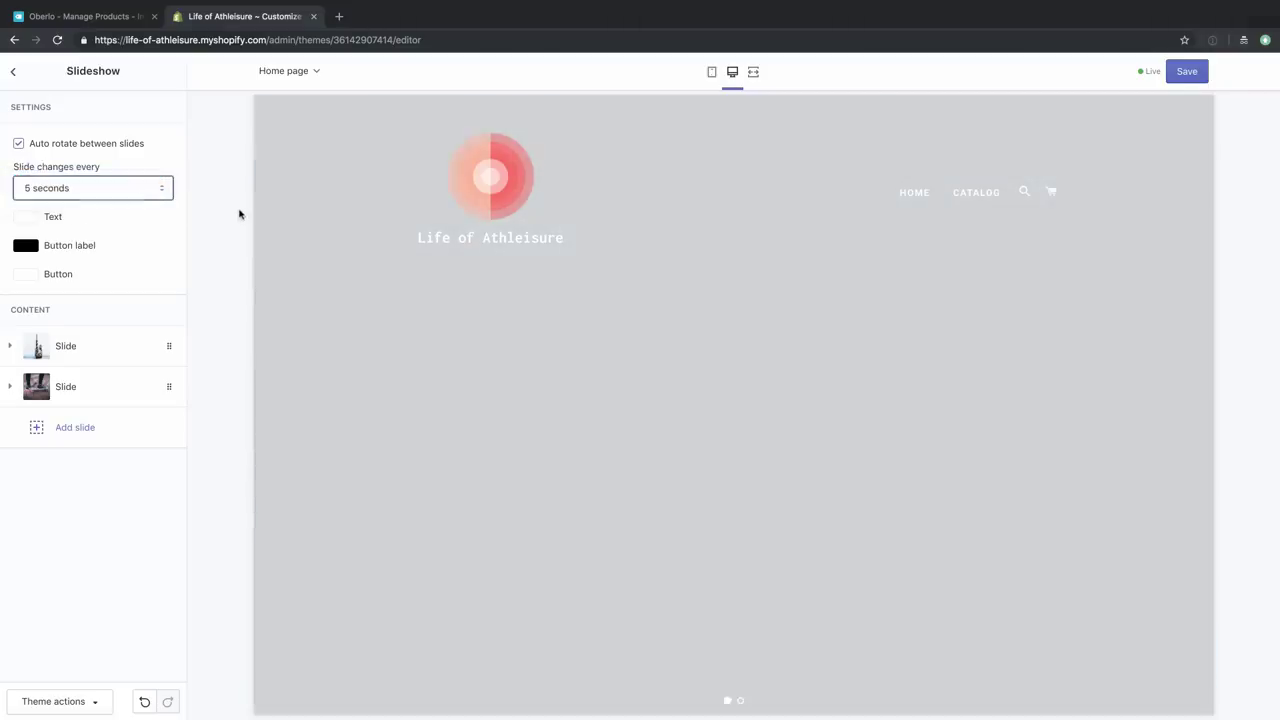
left_click(1020, 347)
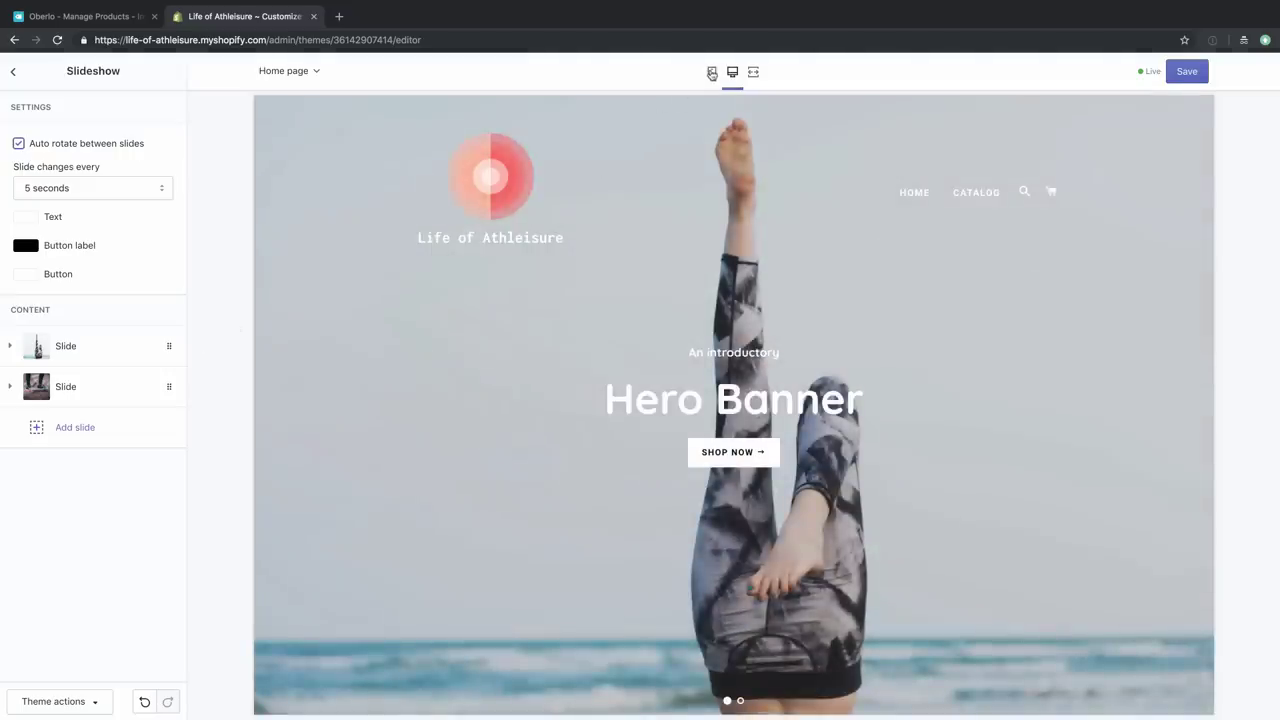
Check the slideshow in mobile and desktop previews, then save and return to Sections
left_click(711, 72)
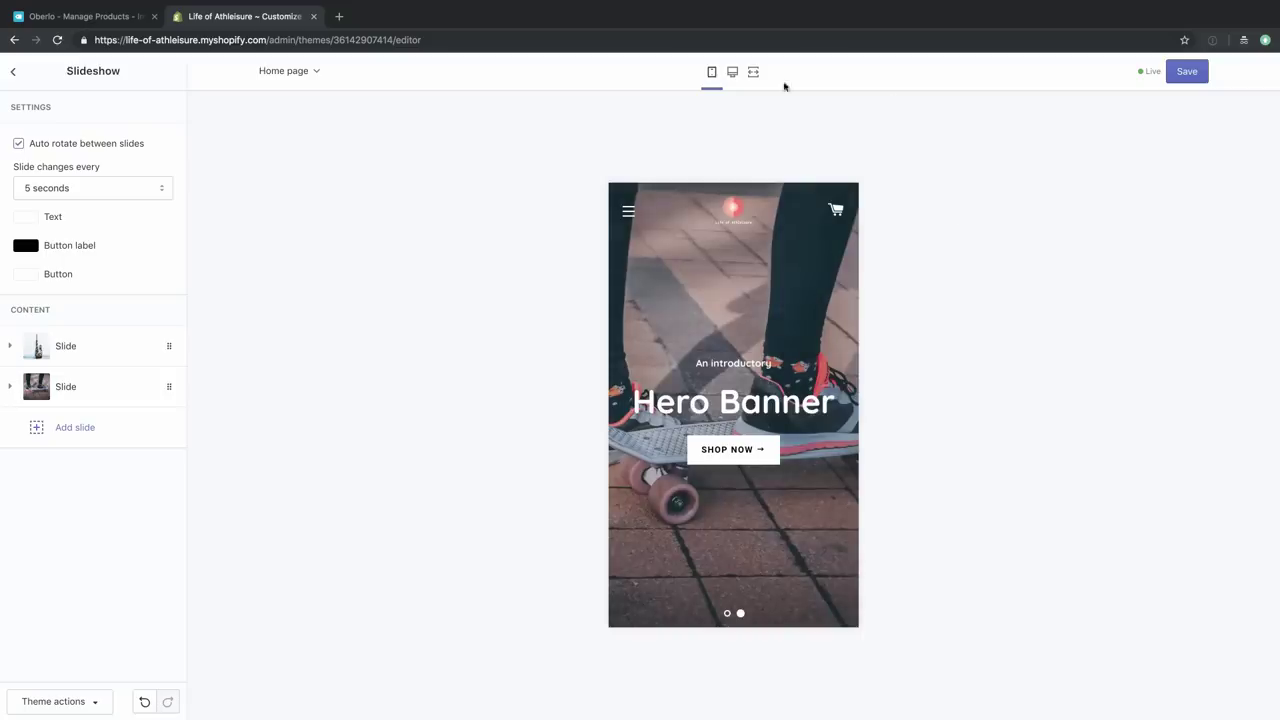
left_click(733, 74)
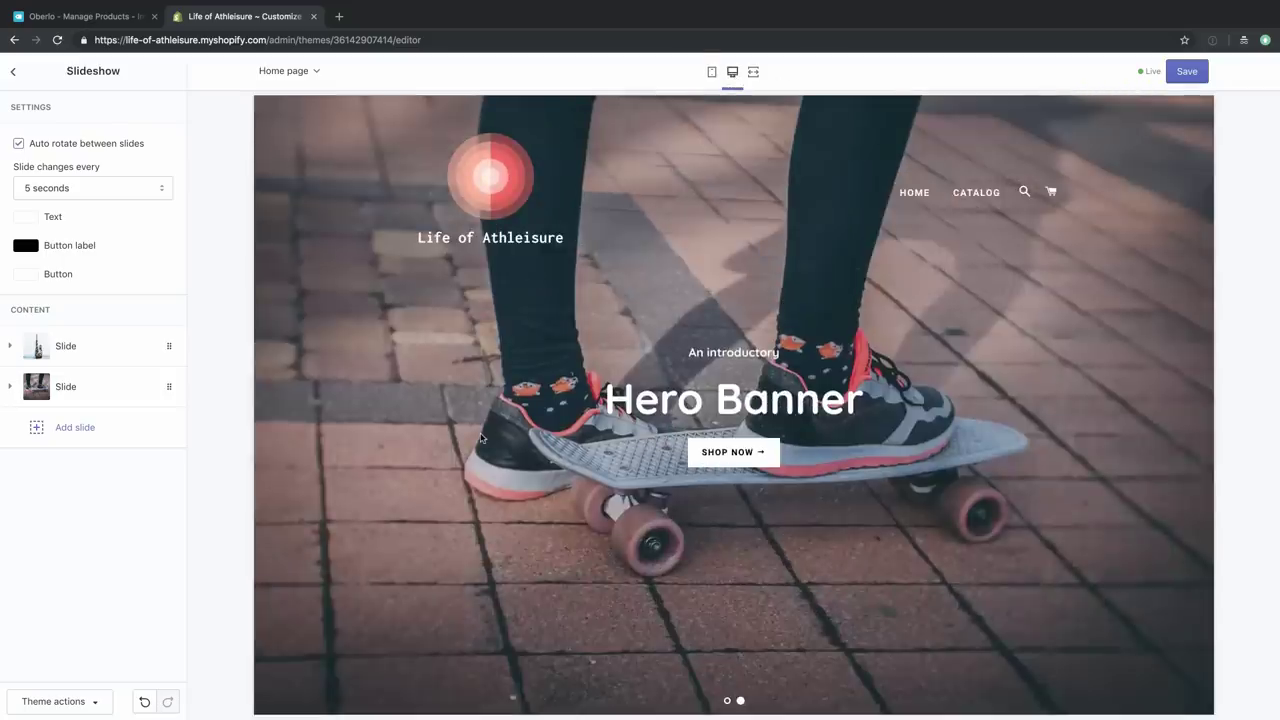
left_click(1181, 80)
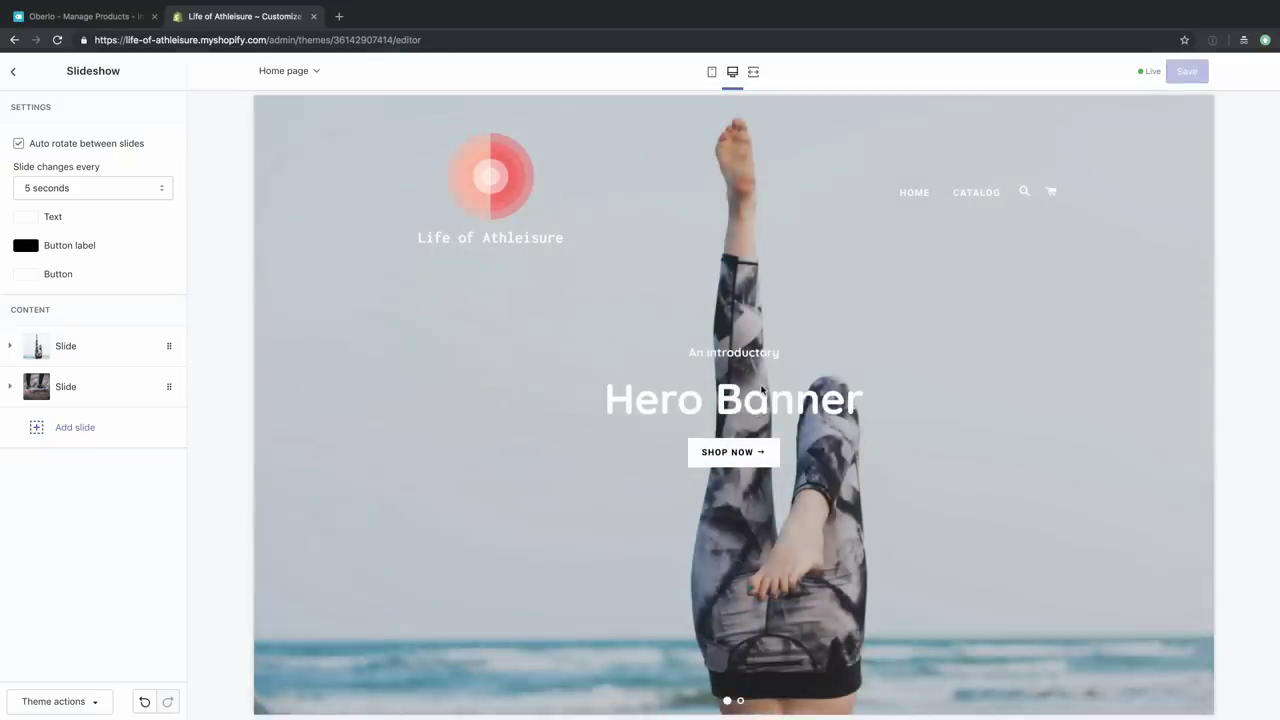
left_click(13, 73)
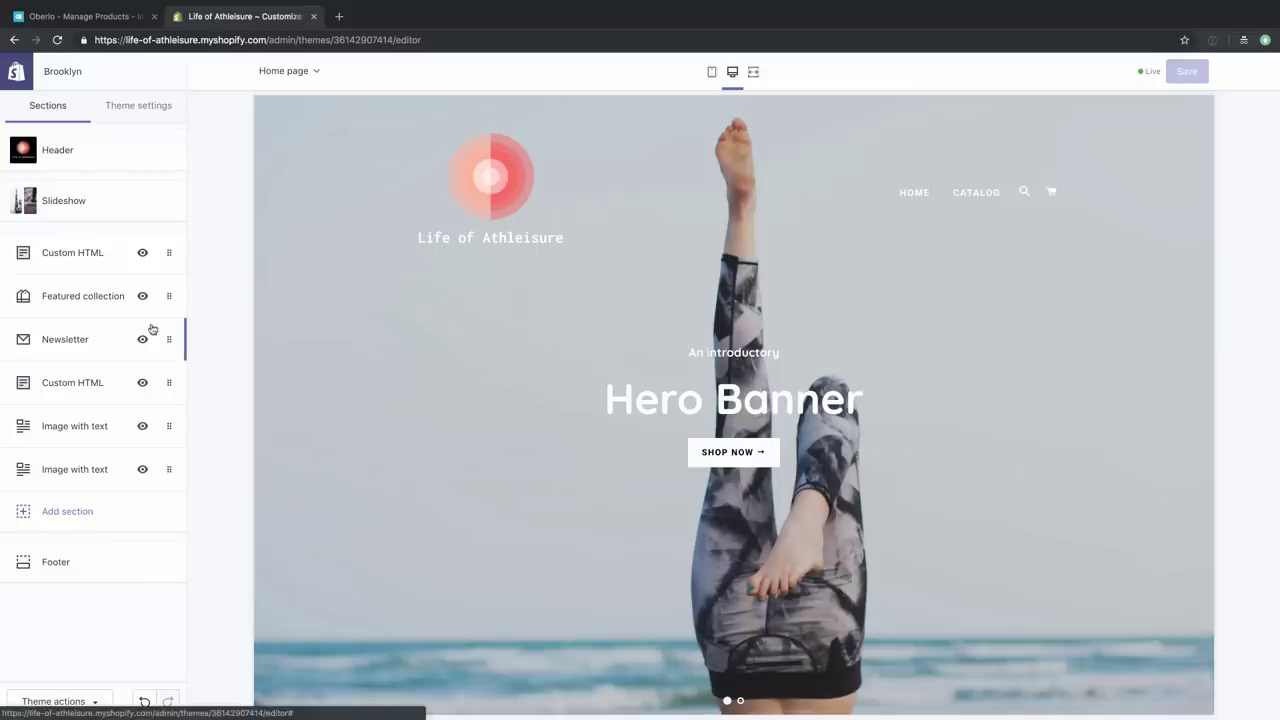
Replace the Custom HTML placeholder text with 'Hello', then remove that Custom HTML section
scroll(503, 391, "down", 4)
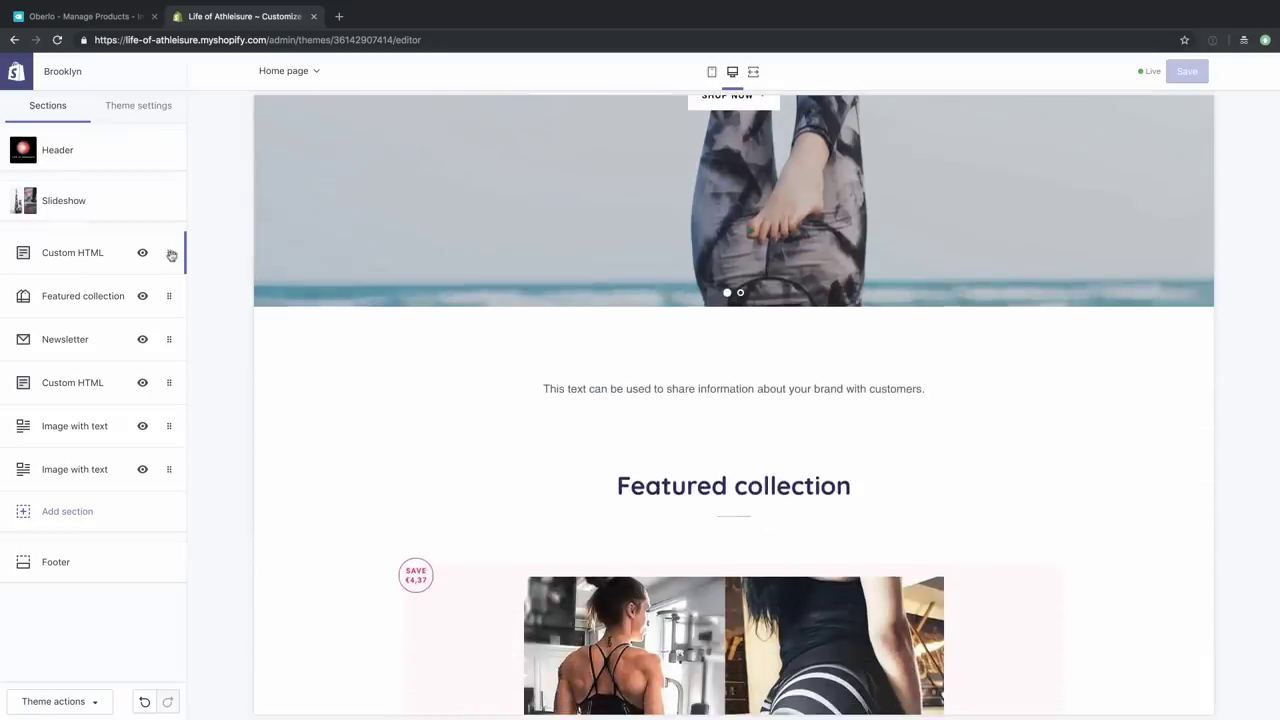
left_click(100, 256)
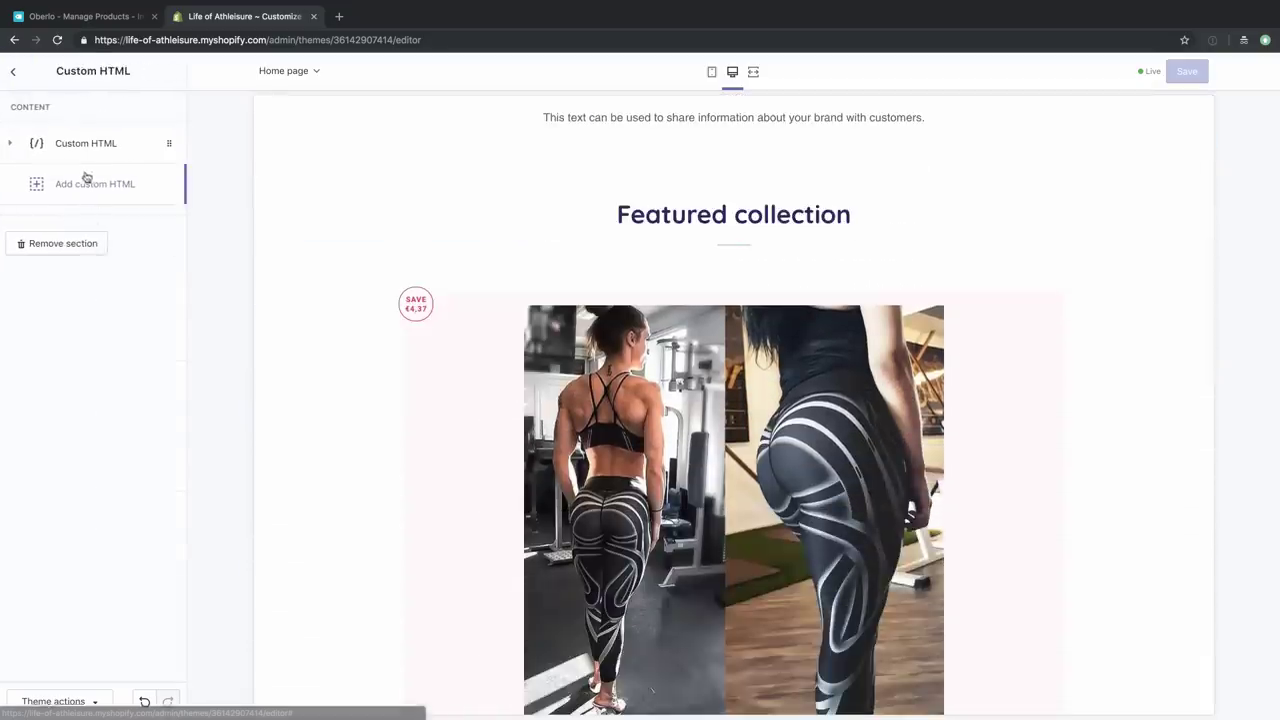
left_click(79, 150)
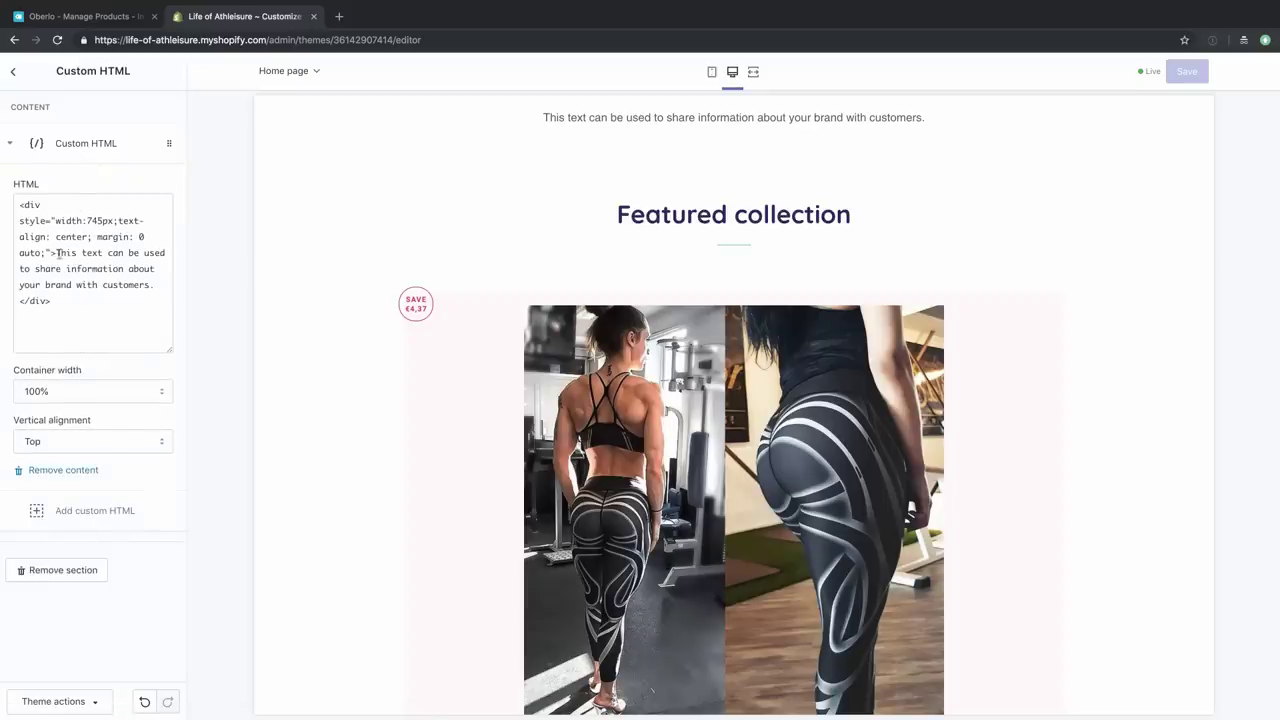
left_click_drag(56, 253, 151, 284)
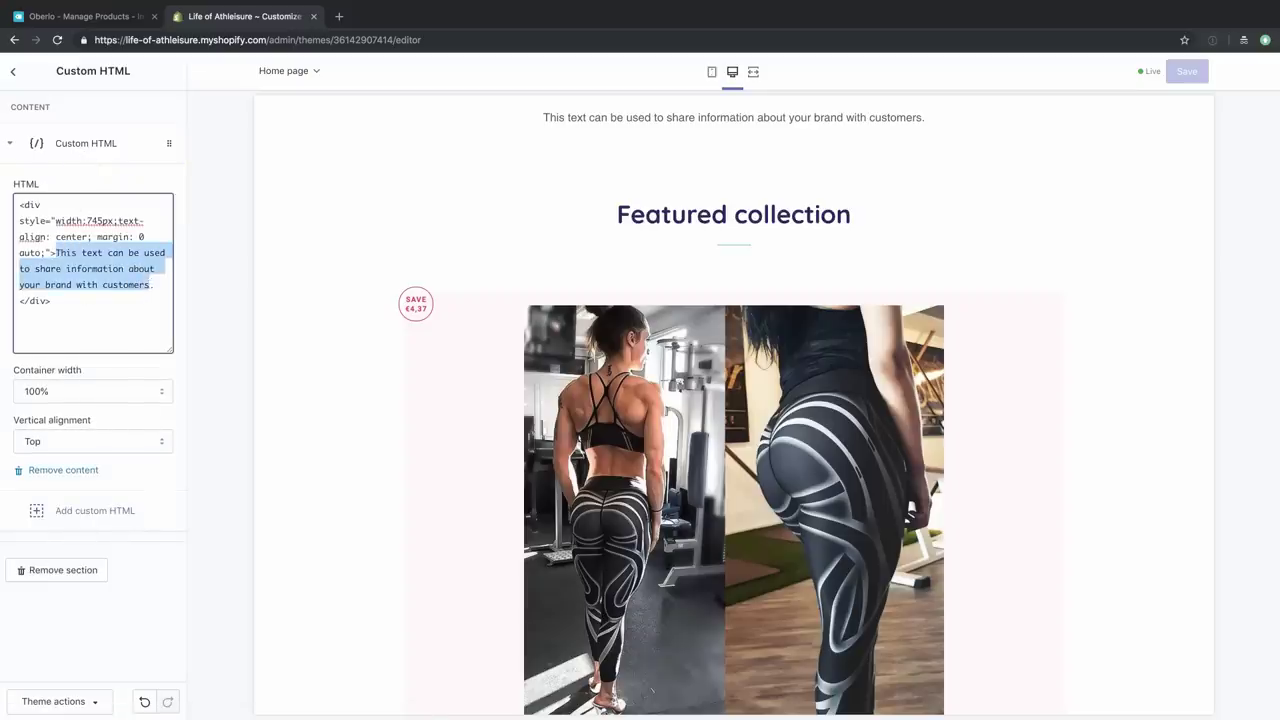
type("Hello")
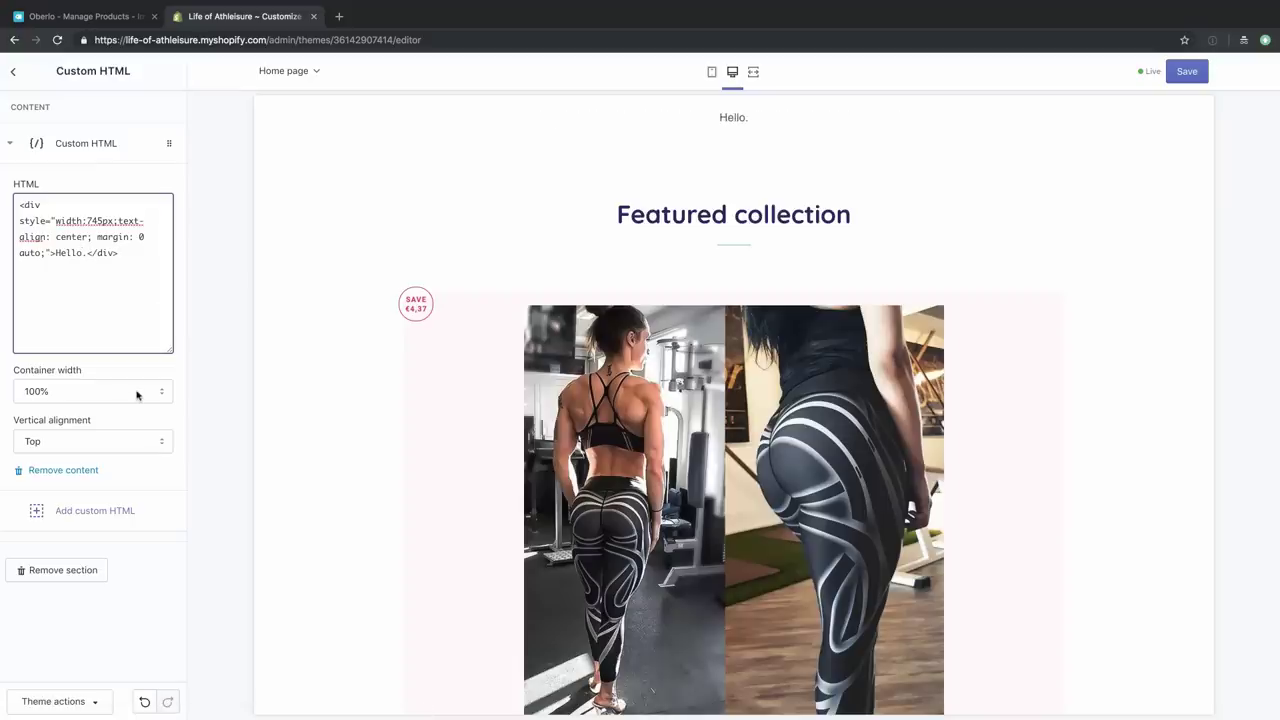
left_click(63, 570)
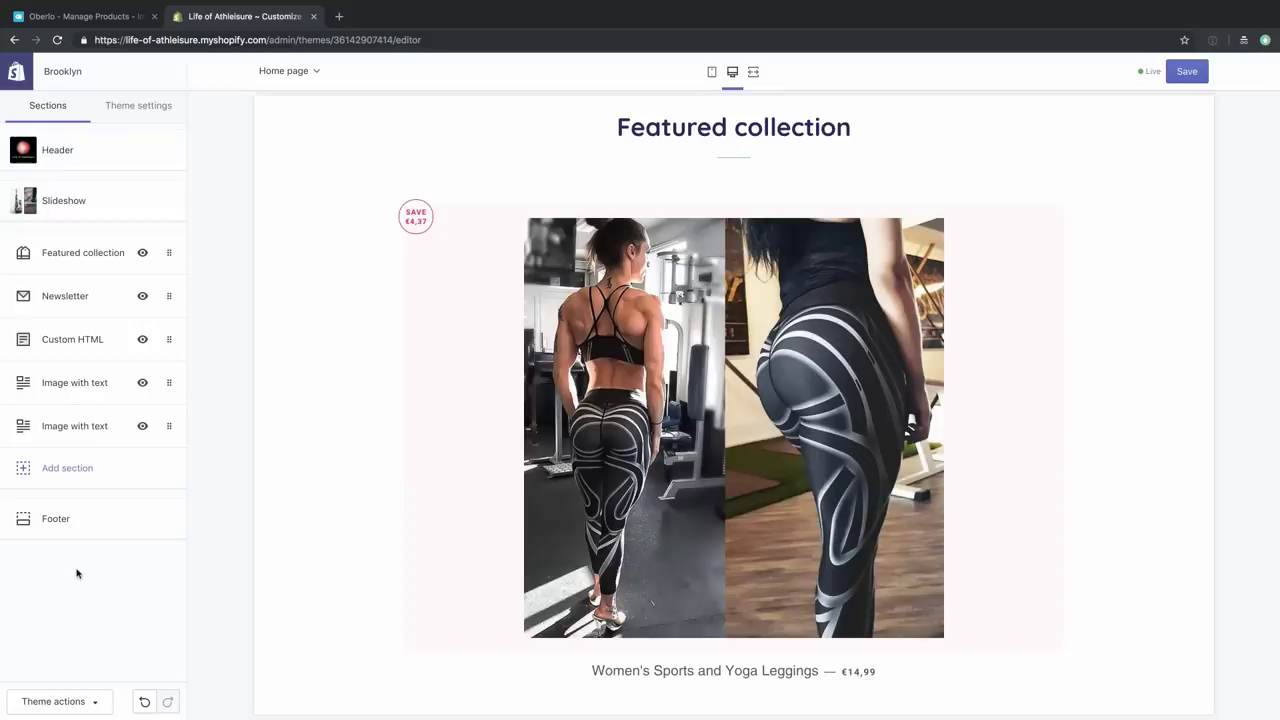
Move Newsletter below both Image with text sections
scroll(420, 491, "up", 2)
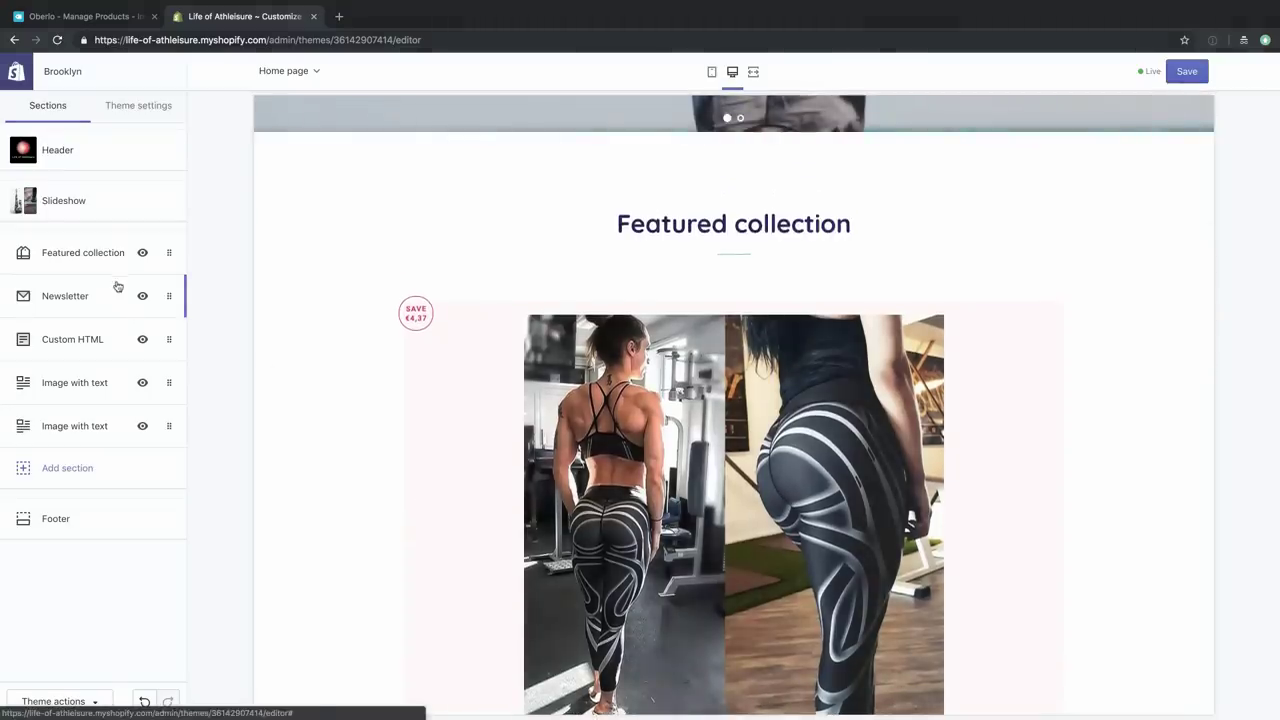
scroll(450, 350, "down", 3)
scroll(450, 350, "down", 8)
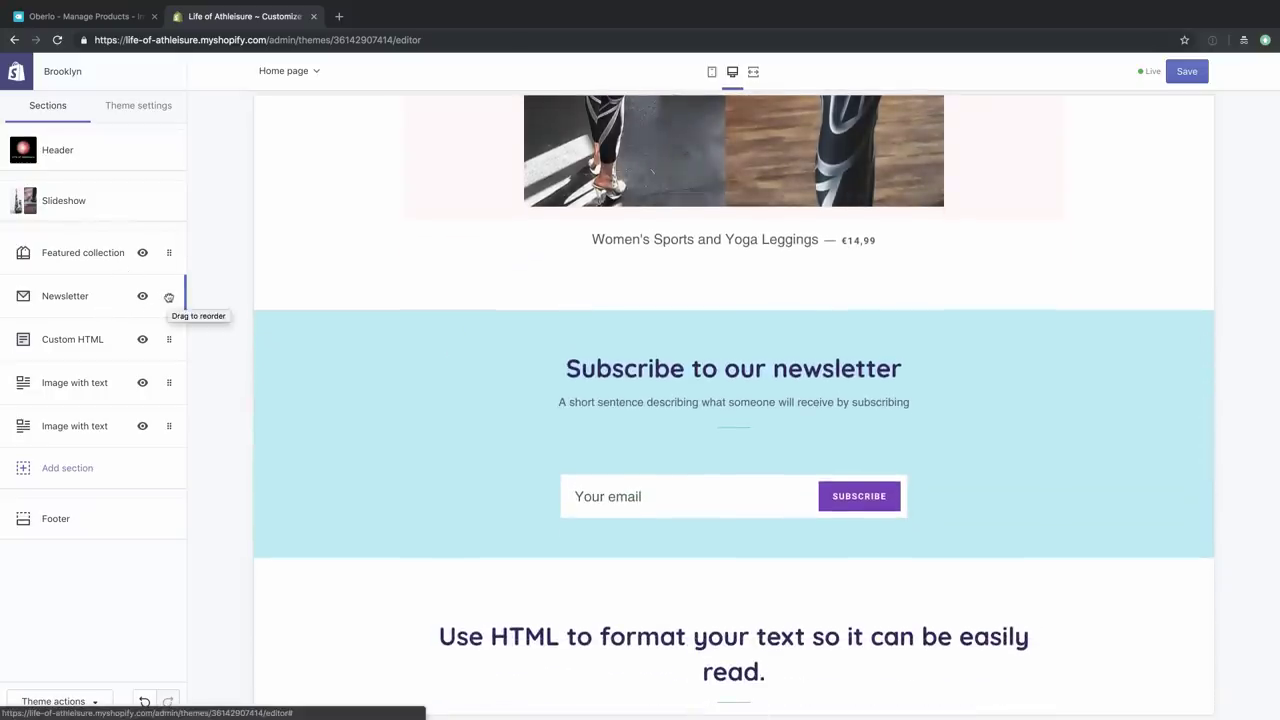
left_click_drag(169, 297, 163, 426)
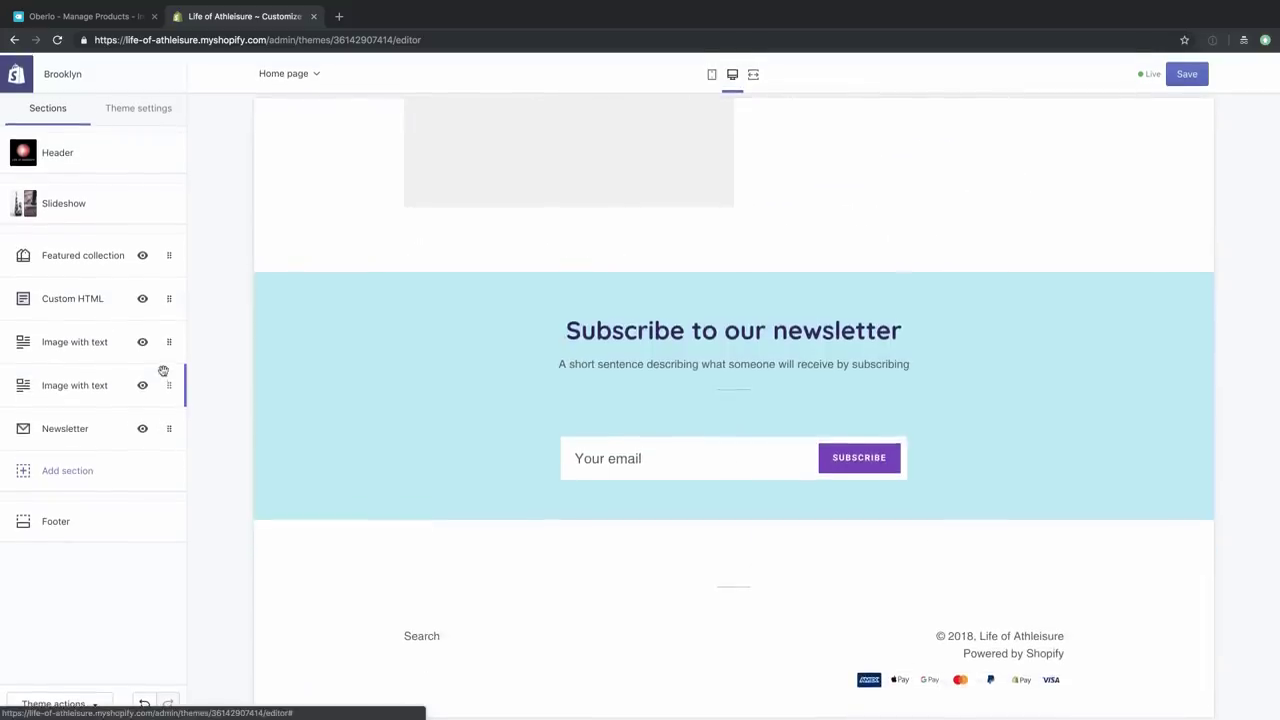
Delete the remaining Custom HTML section and move Featured collection below both Image with text sections
left_click(100, 298)
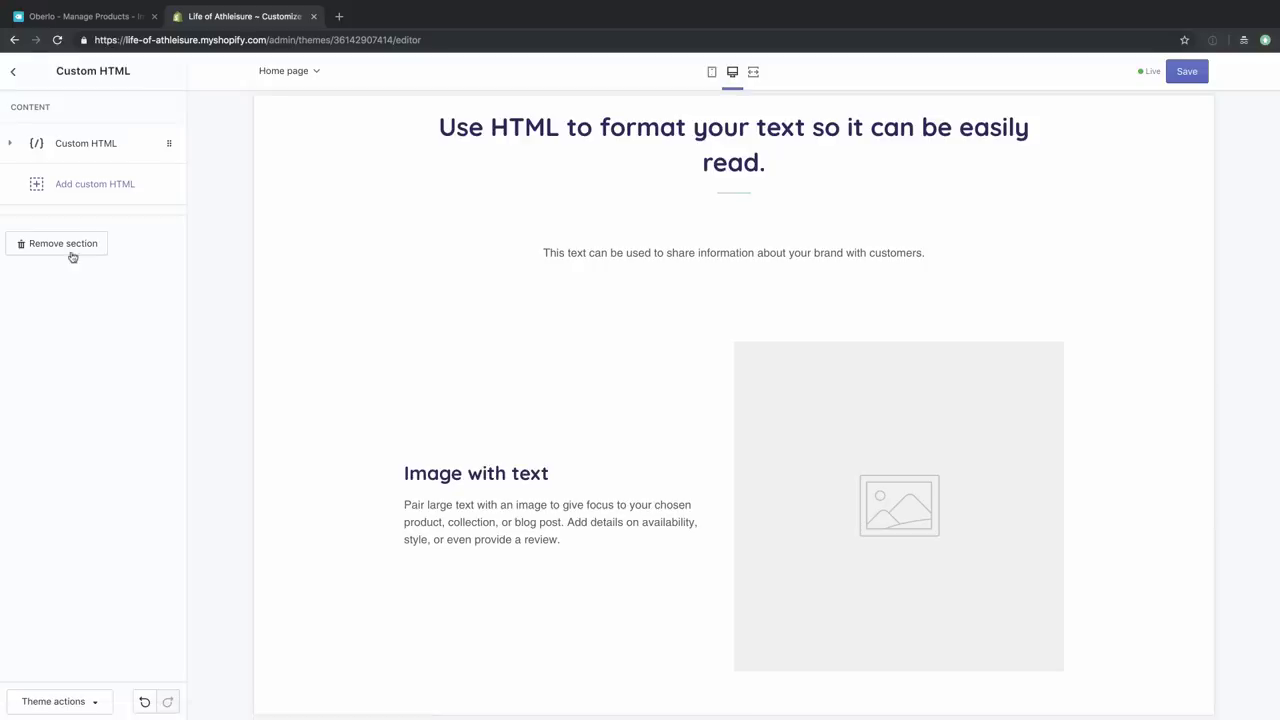
left_click(72, 253)
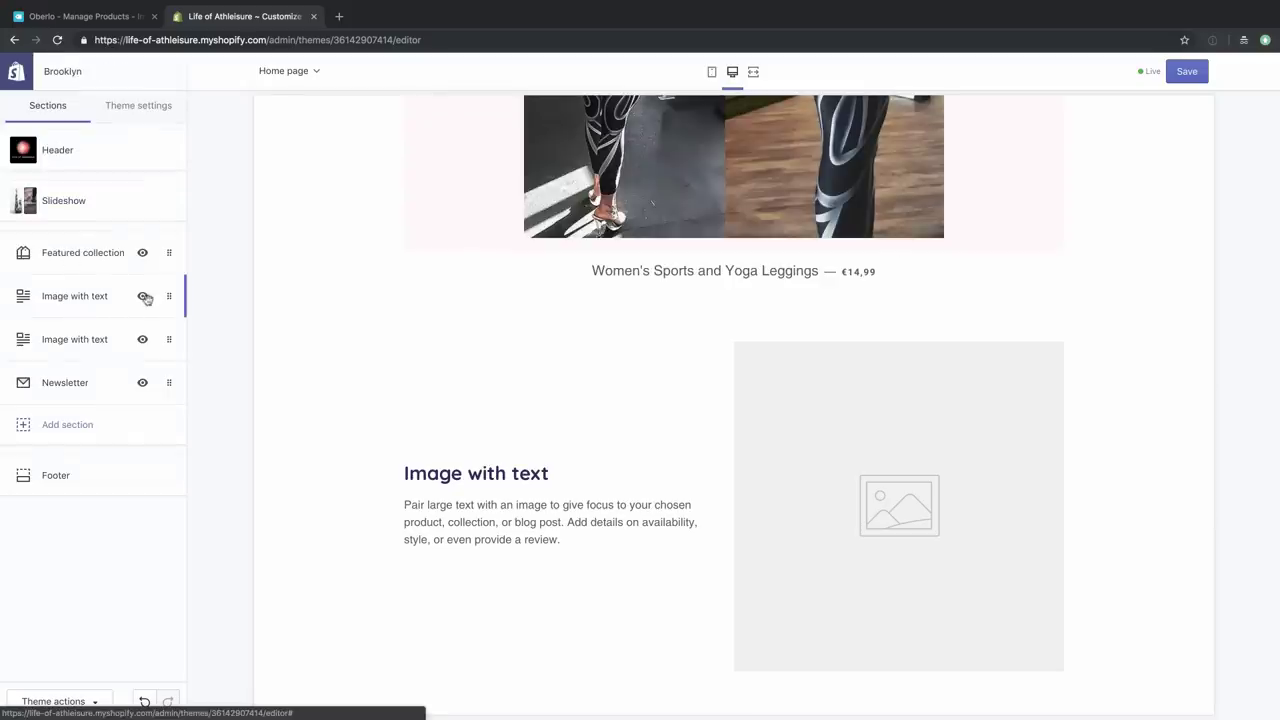
scroll(304, 331, "up", 2)
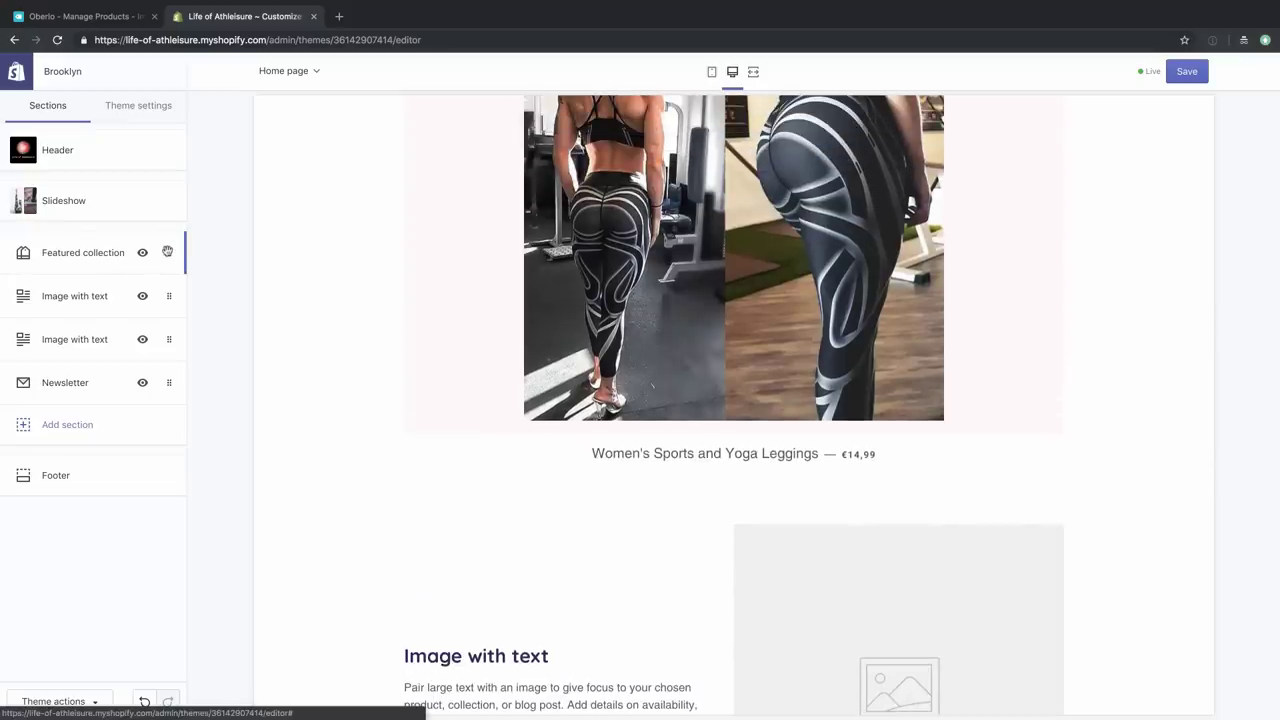
left_click_drag(167, 252, 166, 339)
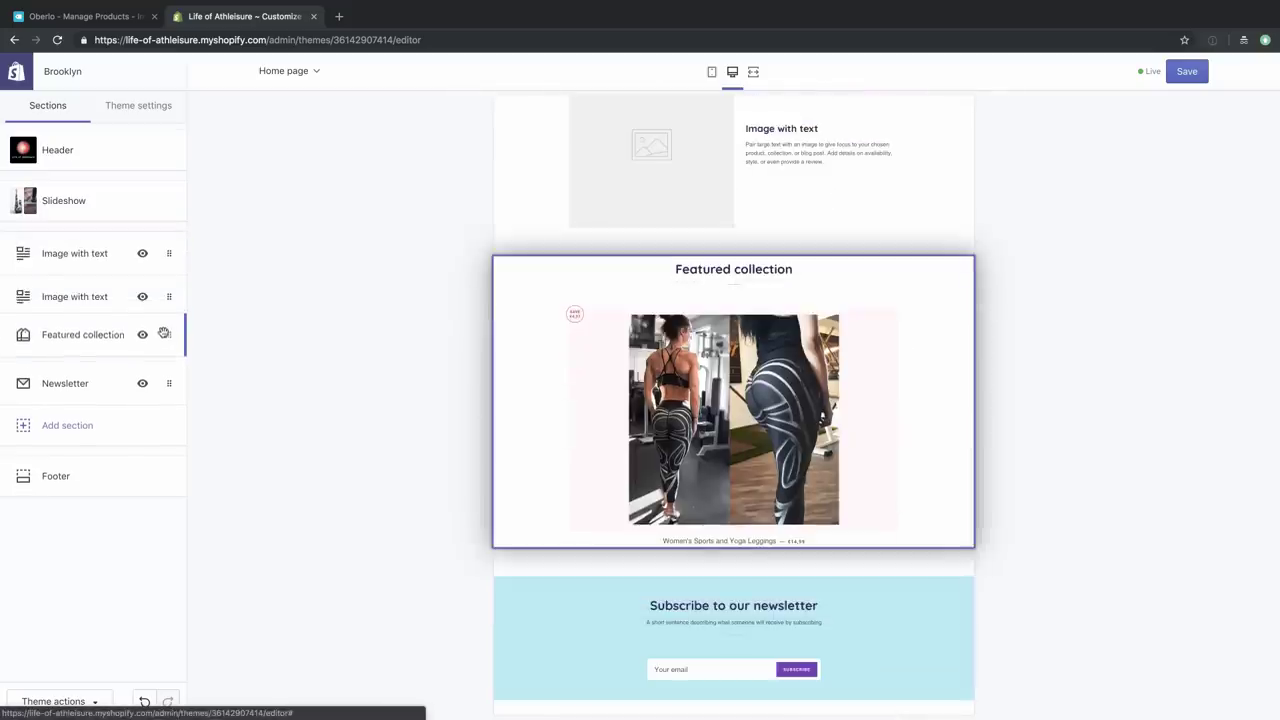
scroll(691, 405, "up", 10)
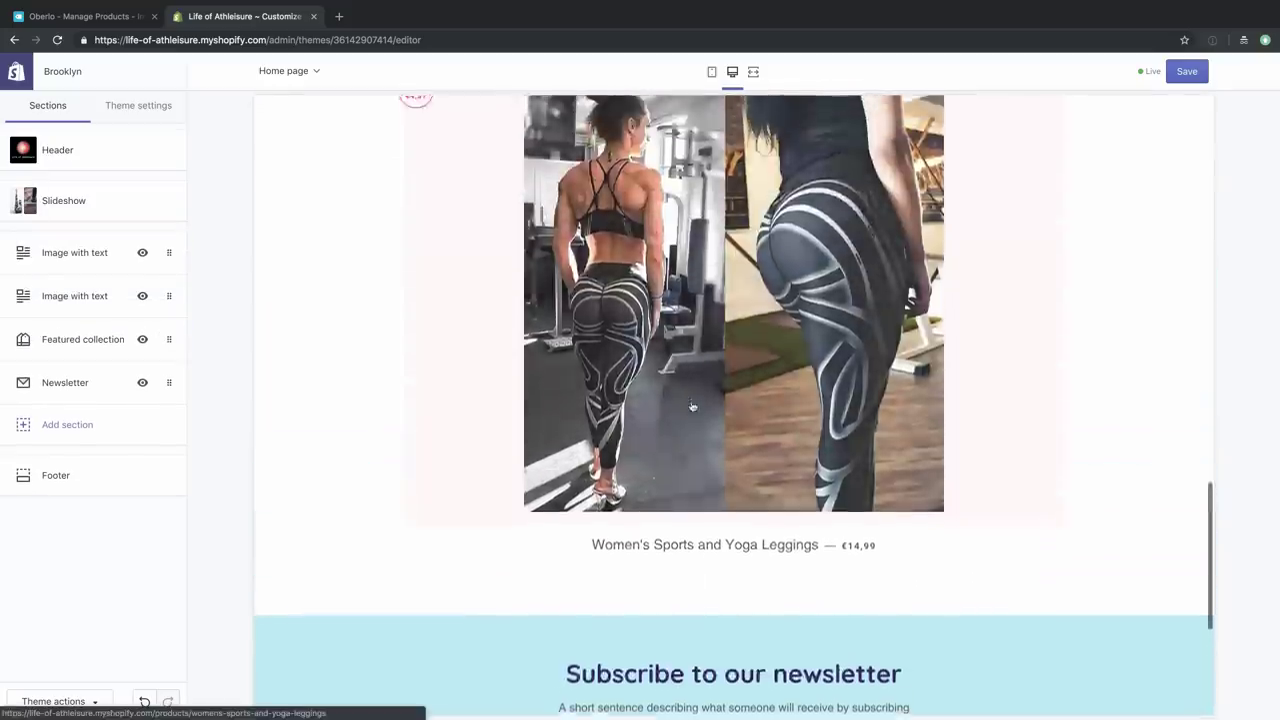
scroll(692, 406, "up", 10)
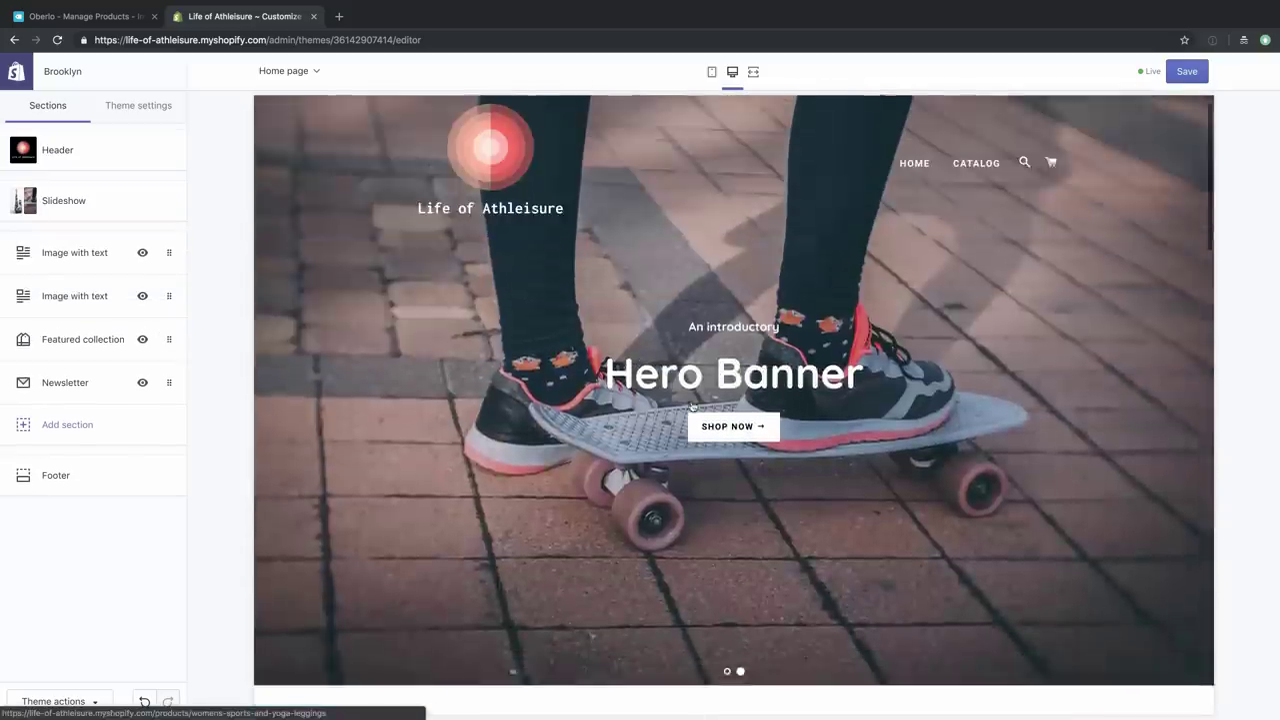
scroll(691, 405, "down", 5)
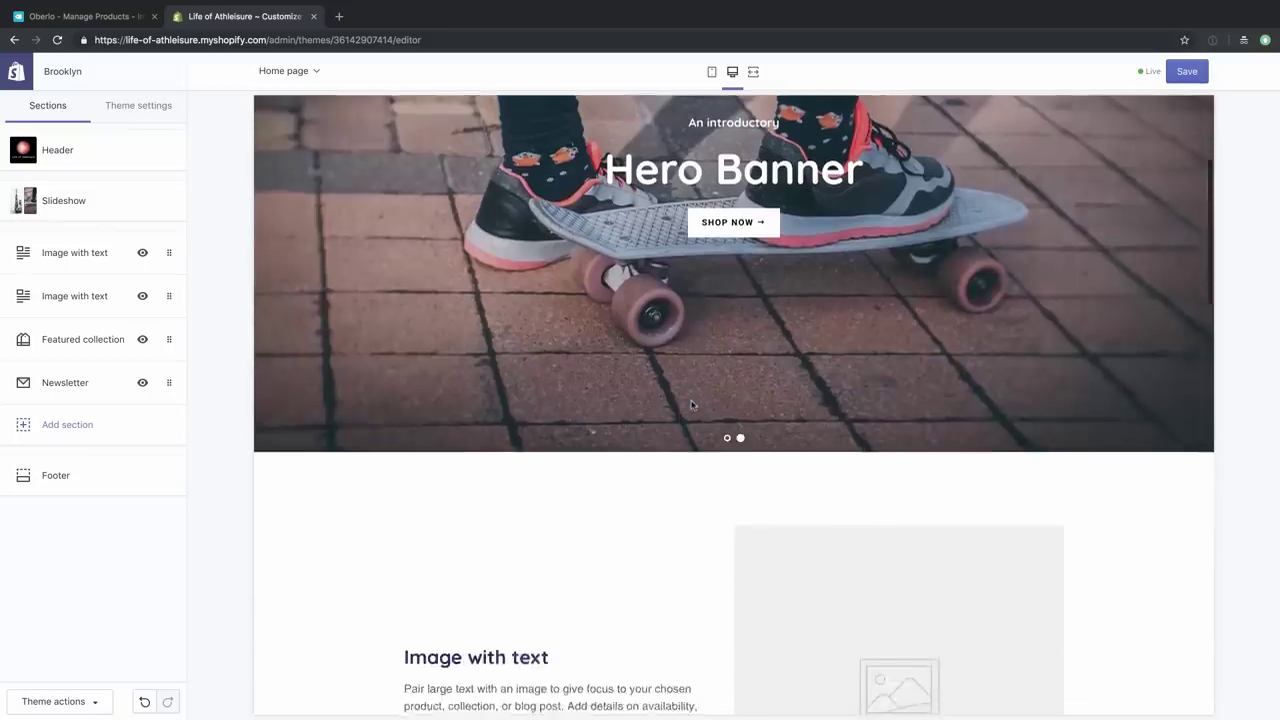
scroll(691, 405, "down", 4)
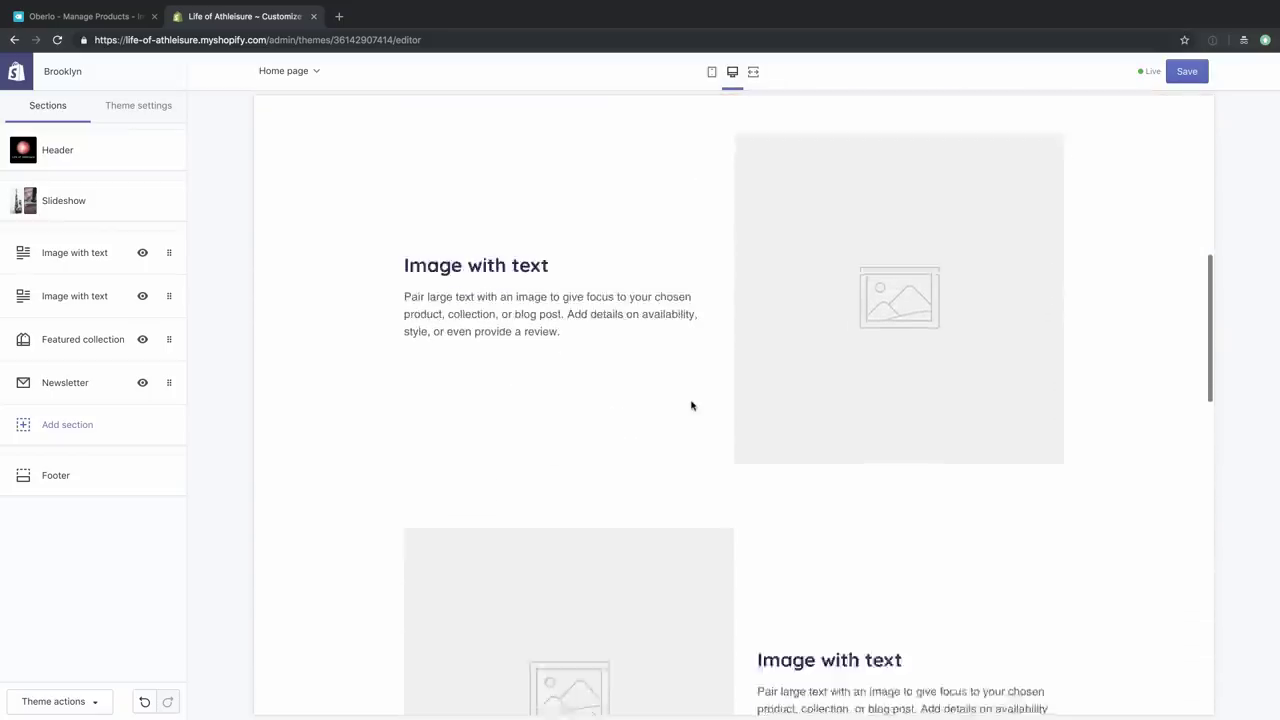
scroll(691, 405, "down", 4)
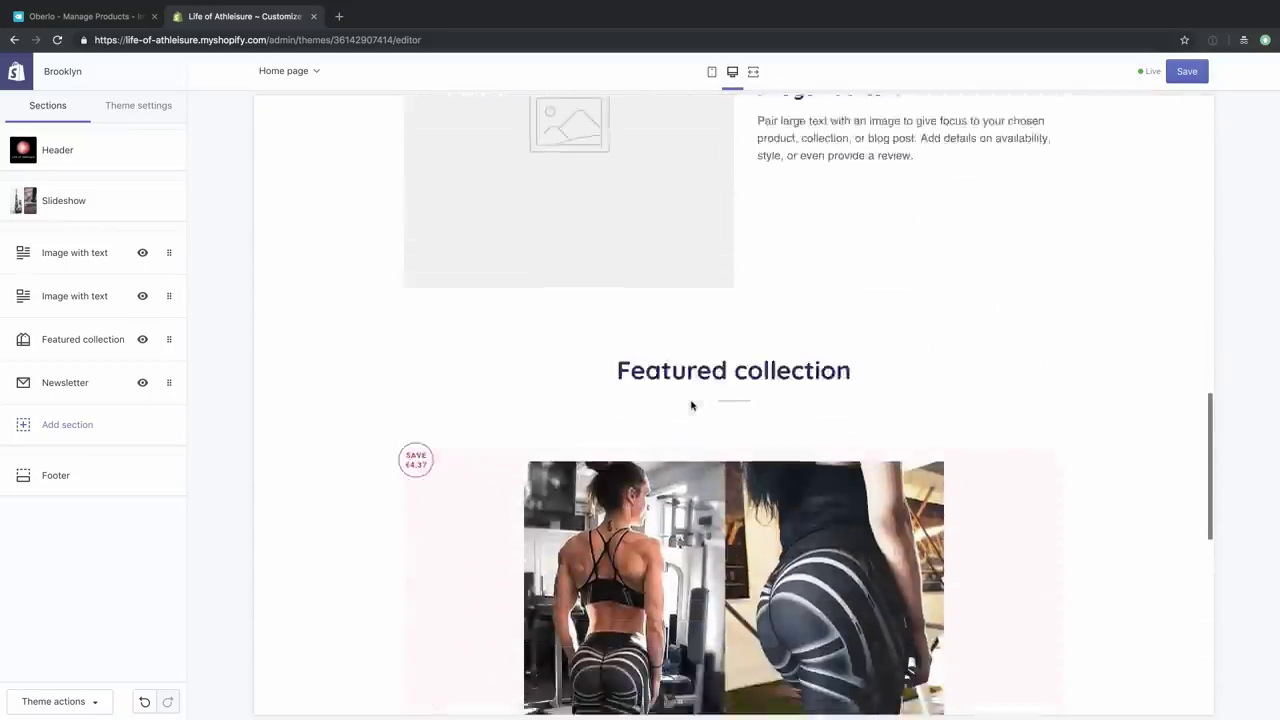
scroll(691, 405, "down", 4)
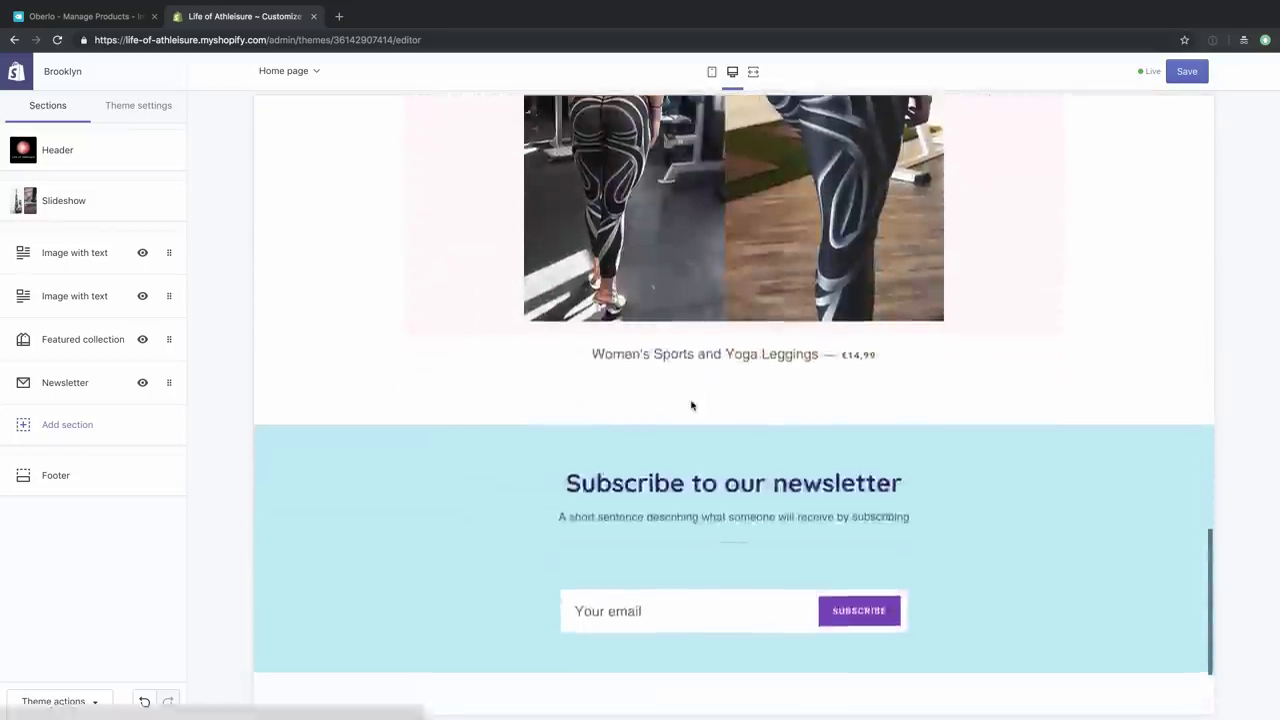
scroll(691, 405, "up", 5)
scroll(691, 405, "up", 15)
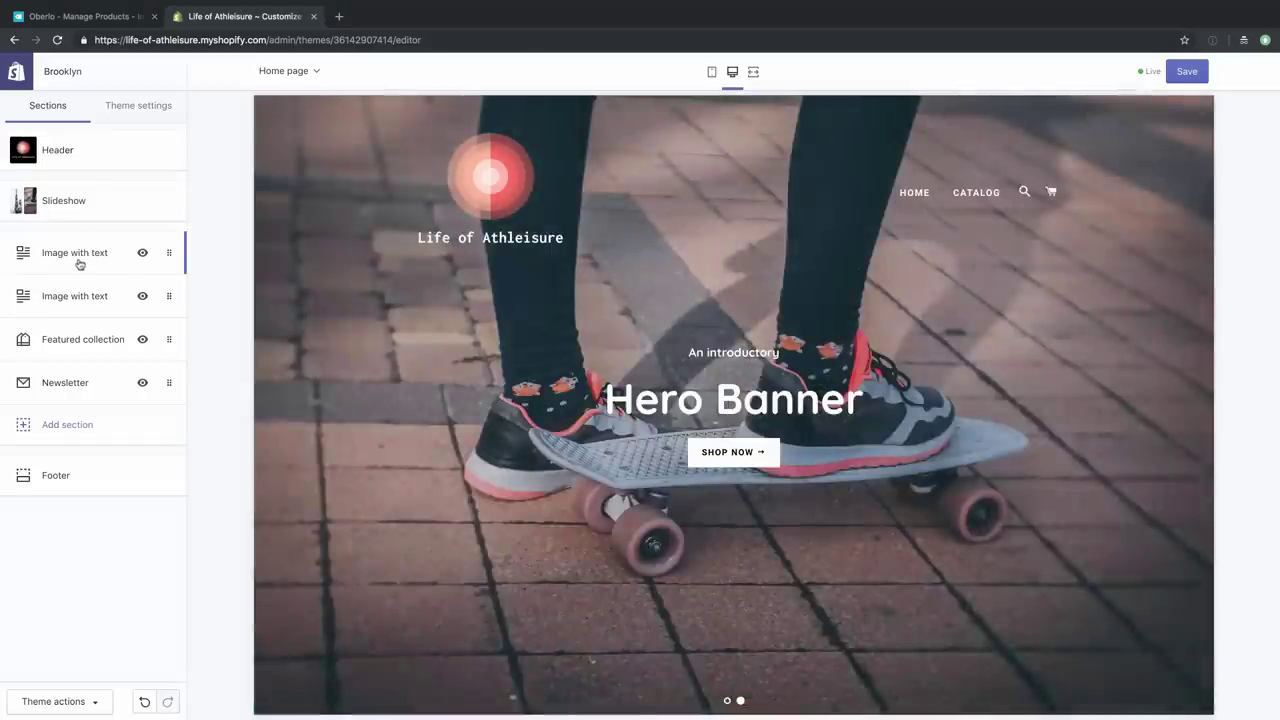
Upload leggings-pic-3.jpg, the yoga-mat photo, and use it in the first Image with text section
left_click(80, 264)
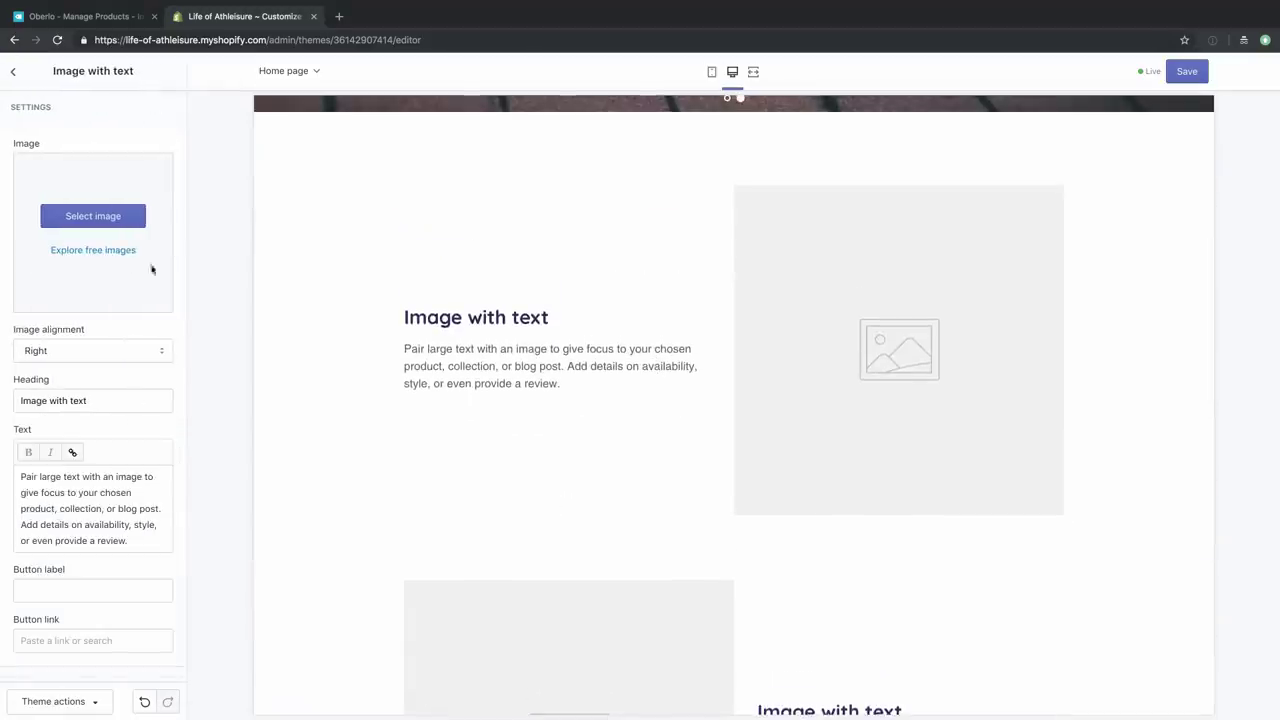
left_click(121, 226)
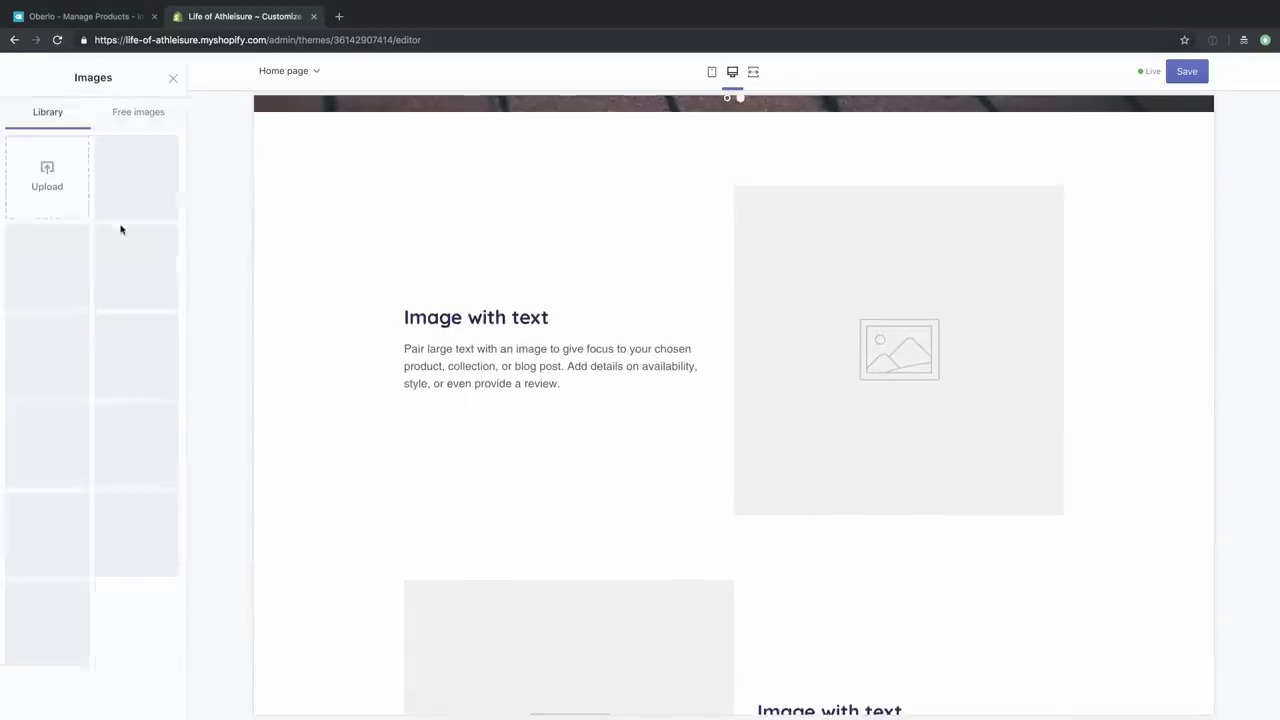
left_click(51, 177)
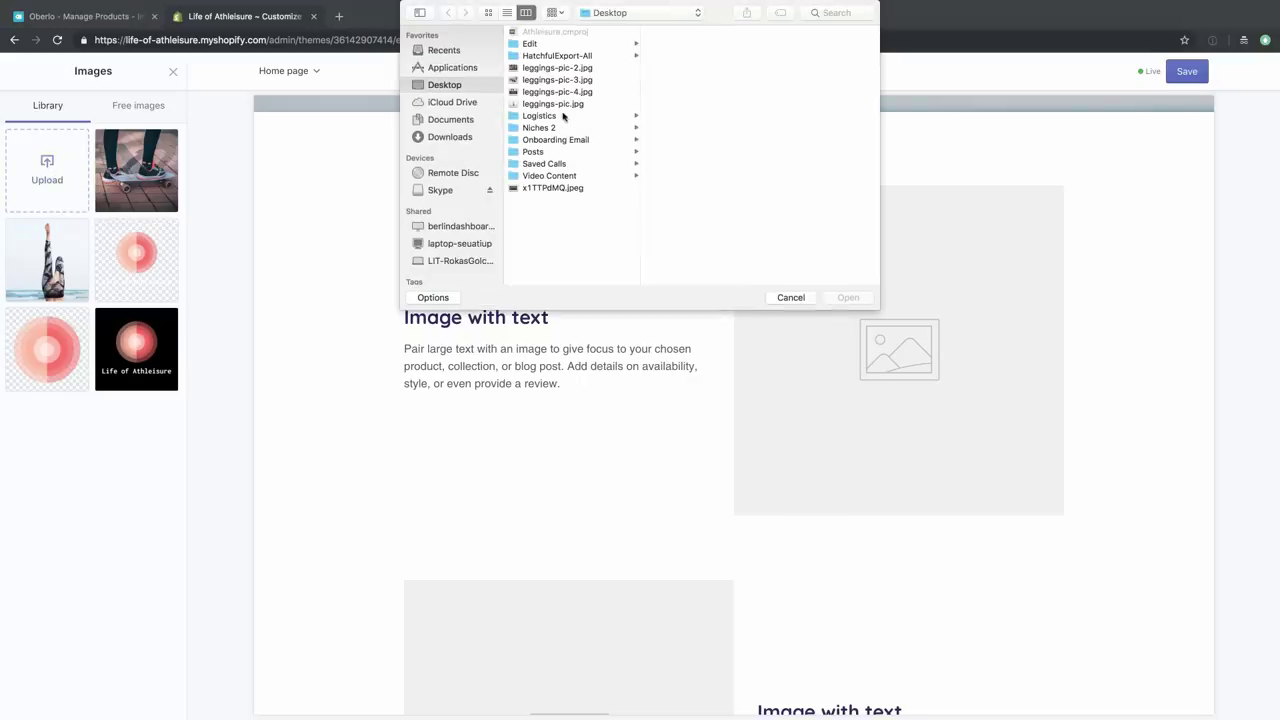
left_click(553, 80)
double_click(553, 80)
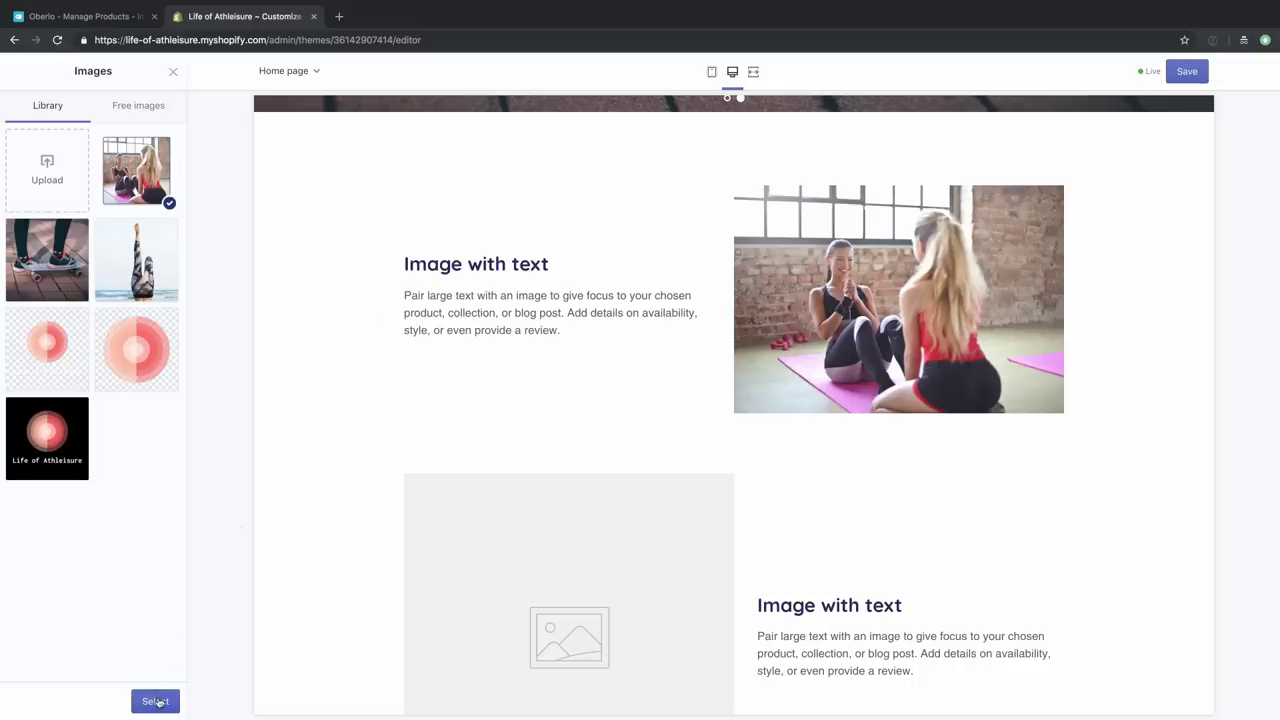
left_click(157, 702)
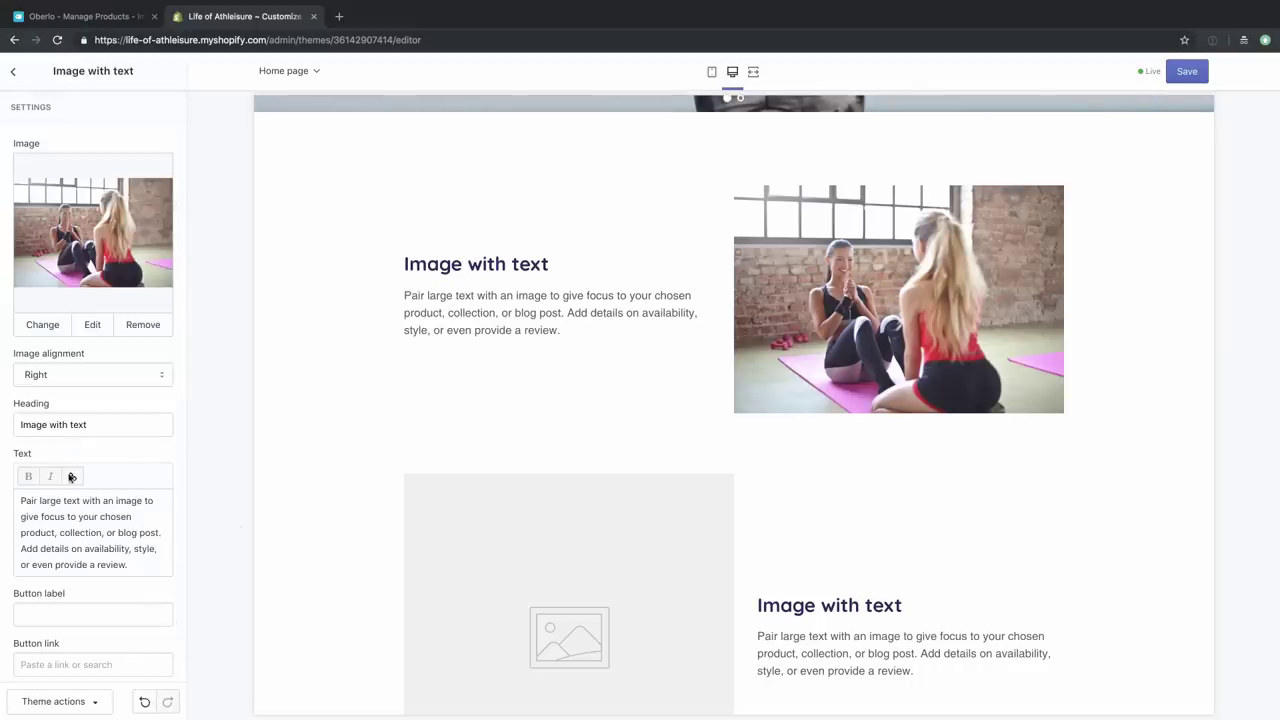
Replace the section heading with 'Athleisure time'
double_click(78, 425)
triple_click(78, 425)
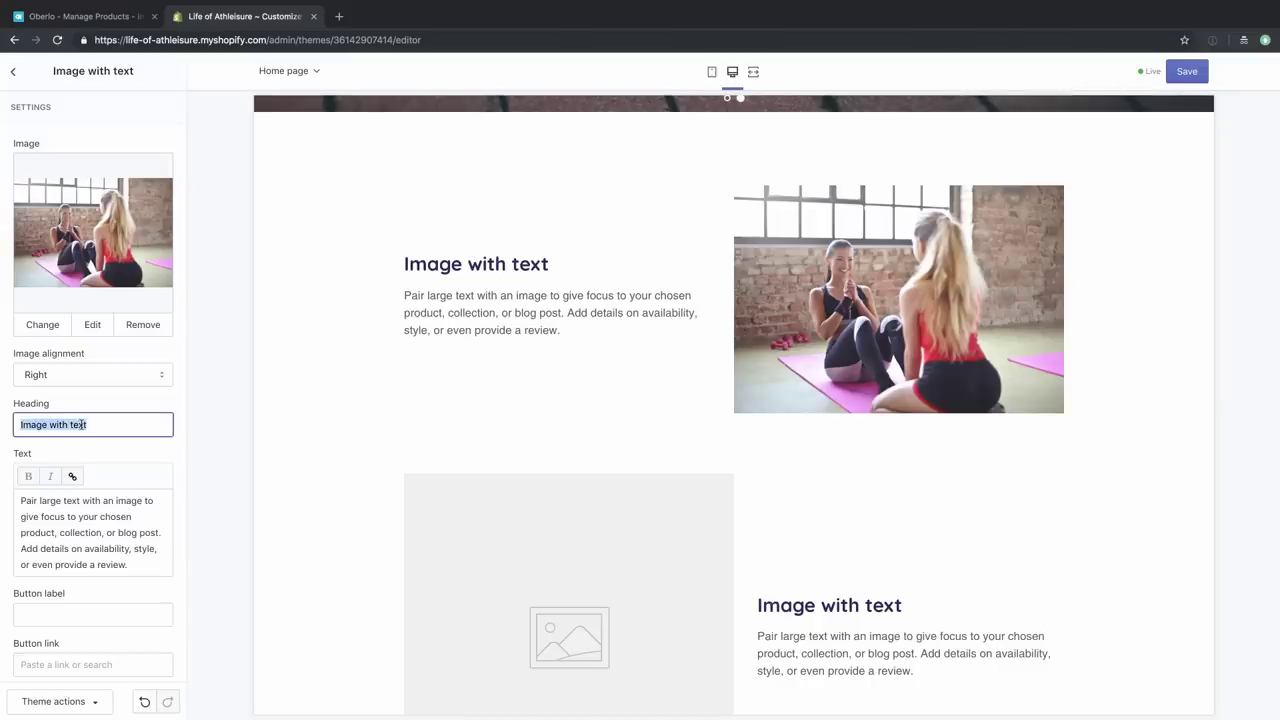
type("Athle")
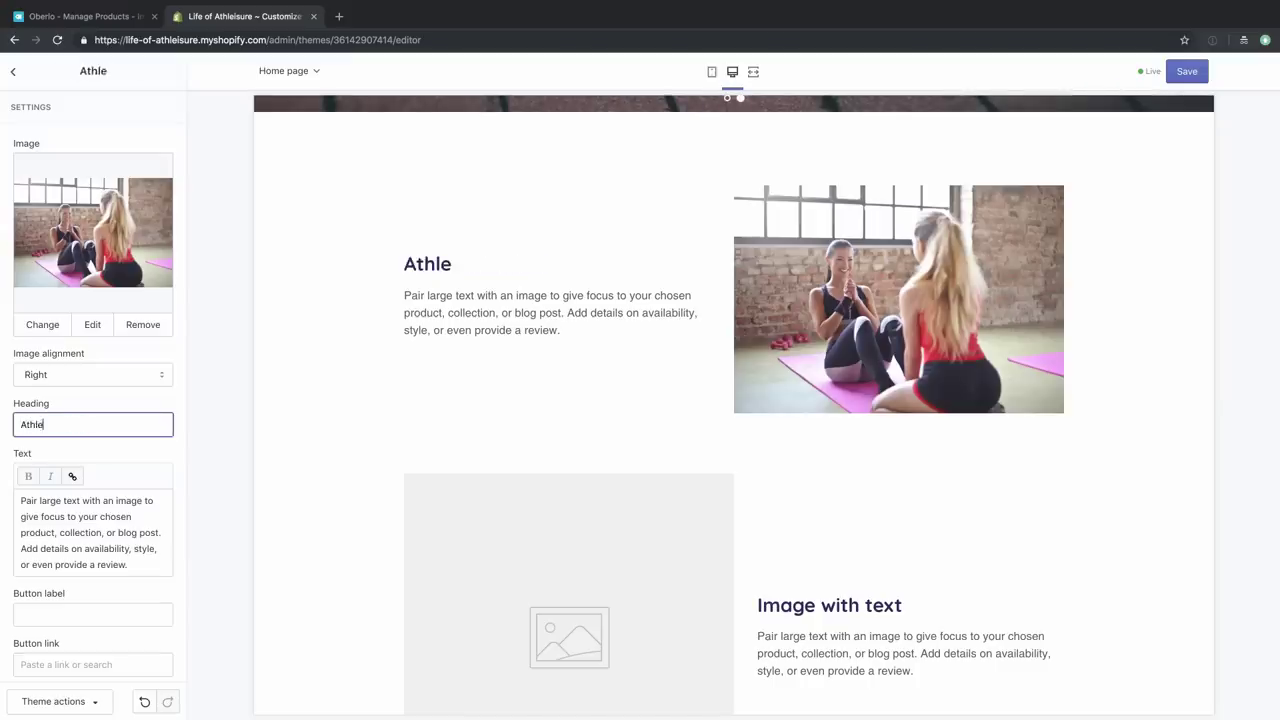
type("isure time")
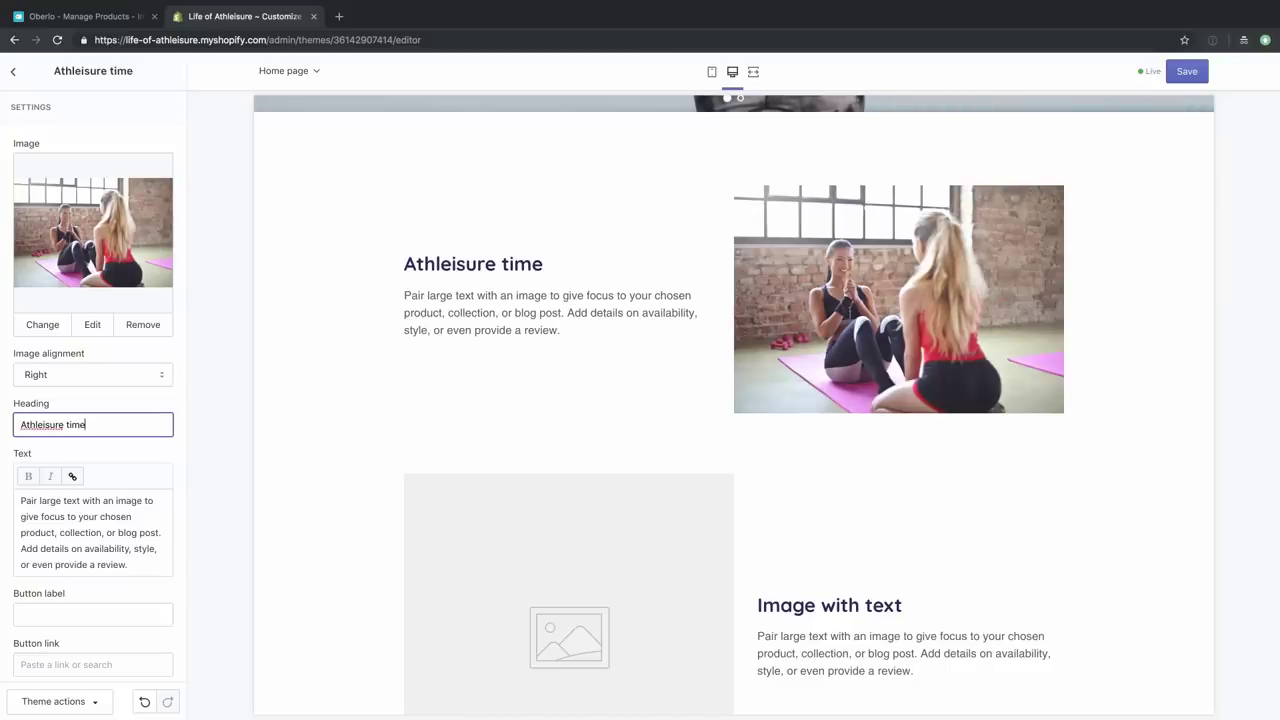
Replace the body text with 'Athleisure time is your time. Work out, lounge around, do you.'
left_click(77, 521)
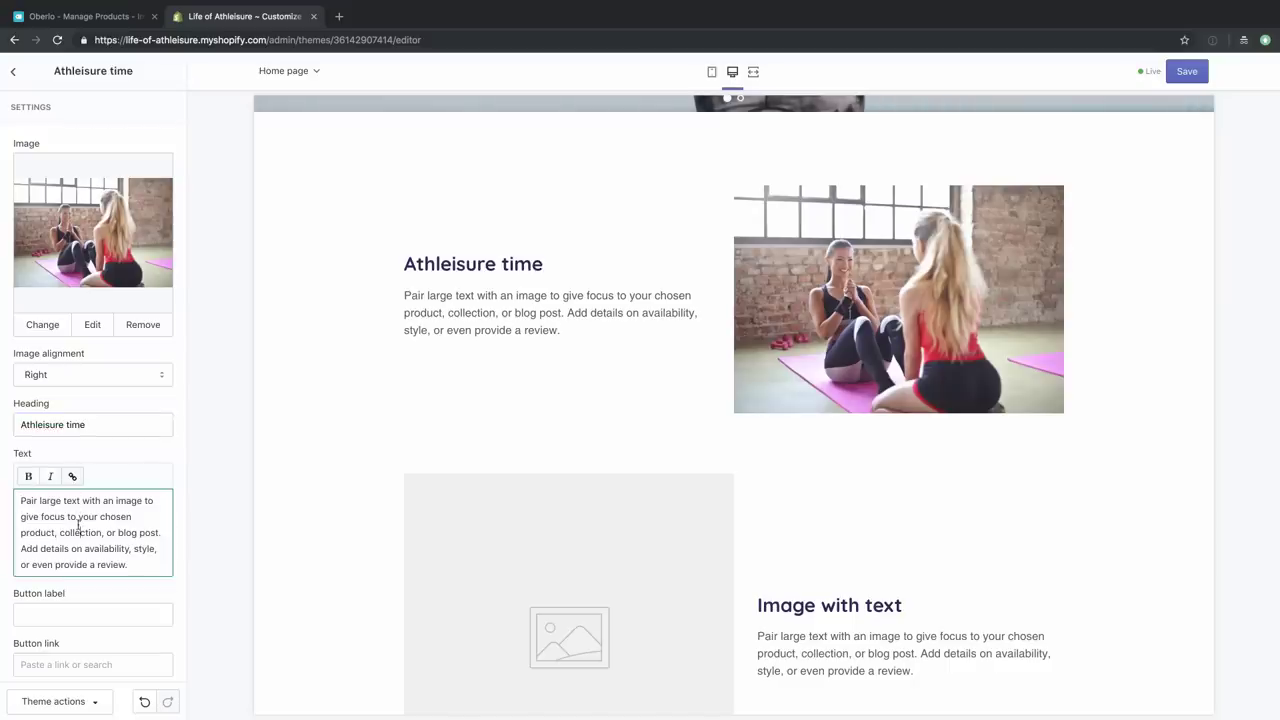
key("ctrl+a")
type("A")
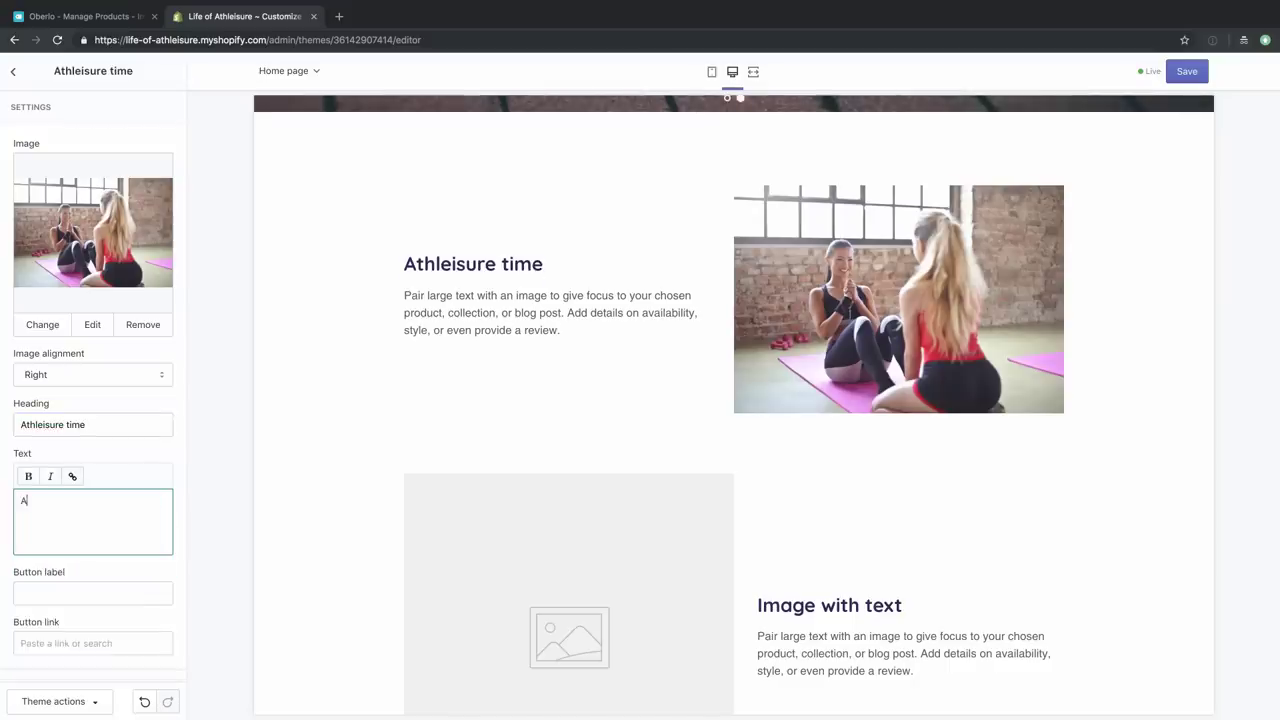
type("thleisure time is your time")
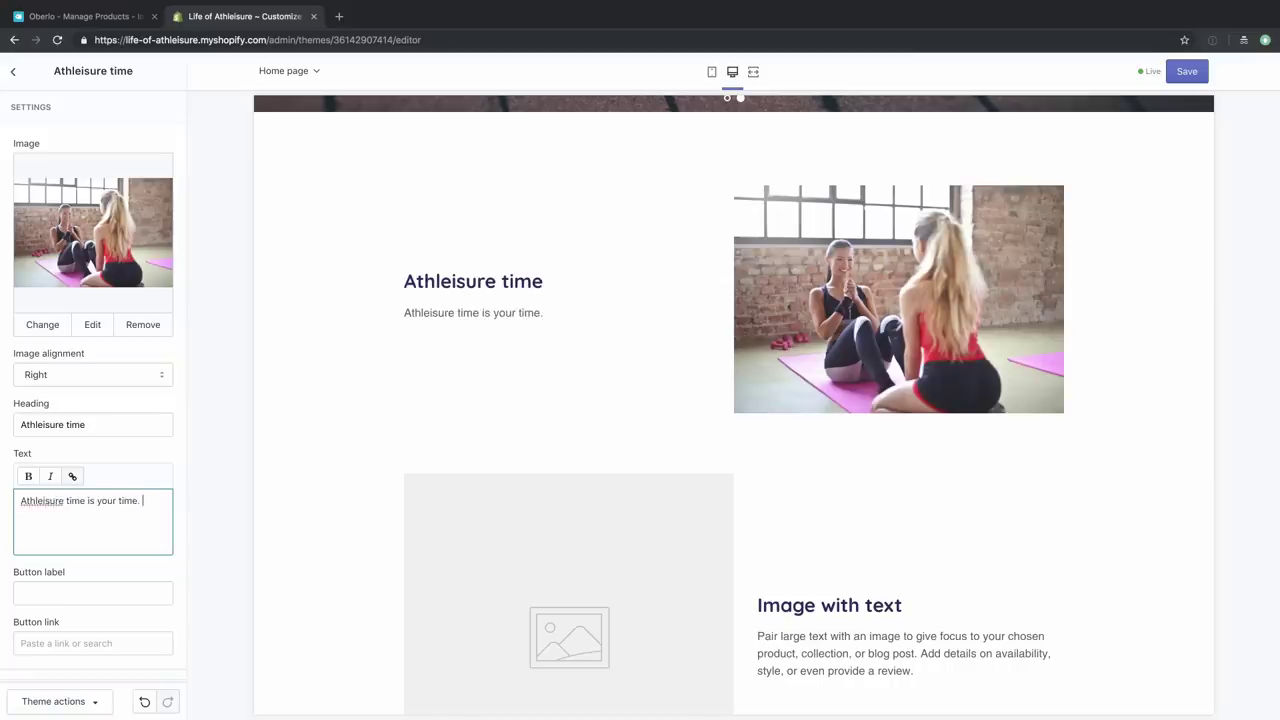
type(". ")
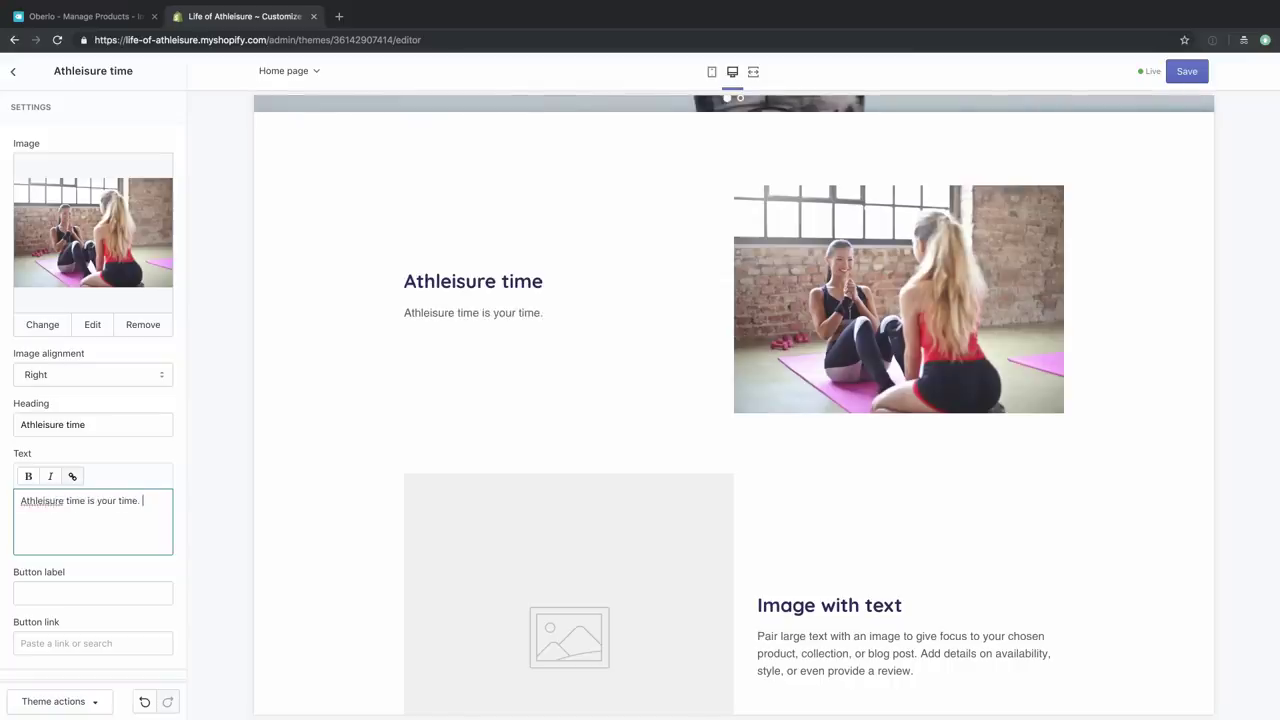
type("Work out, lounge around")
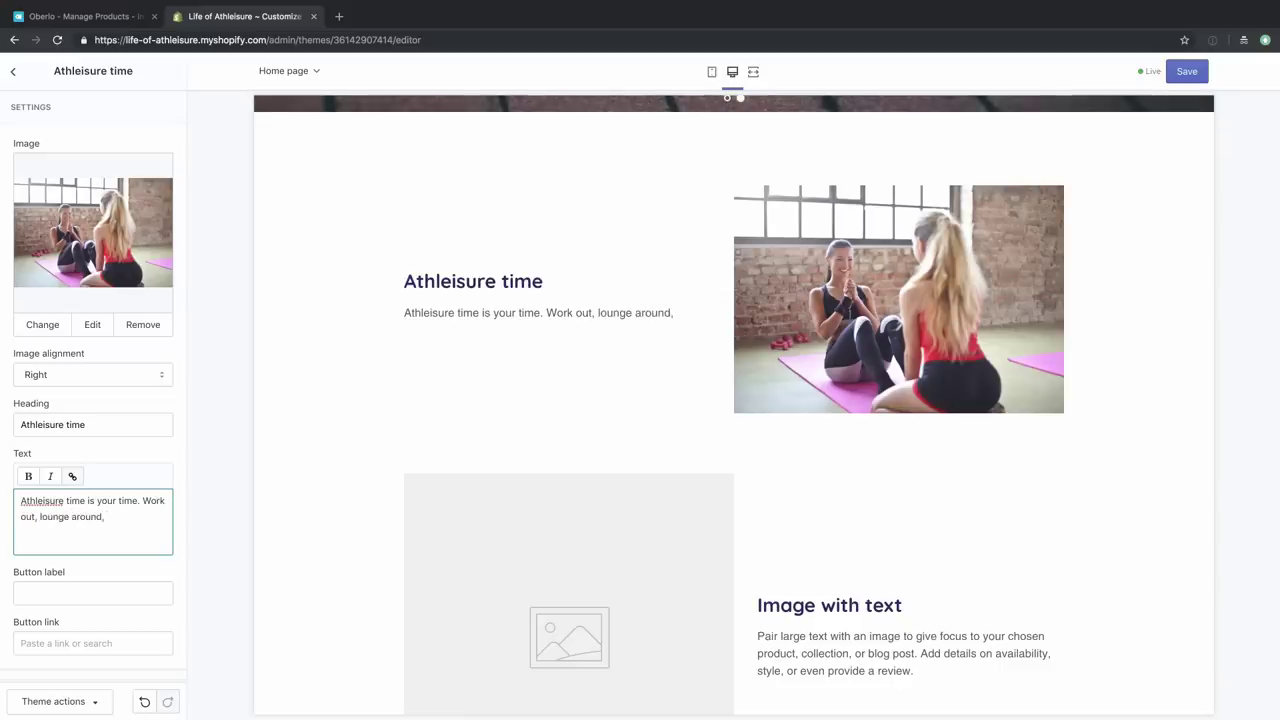
type(", do you.")
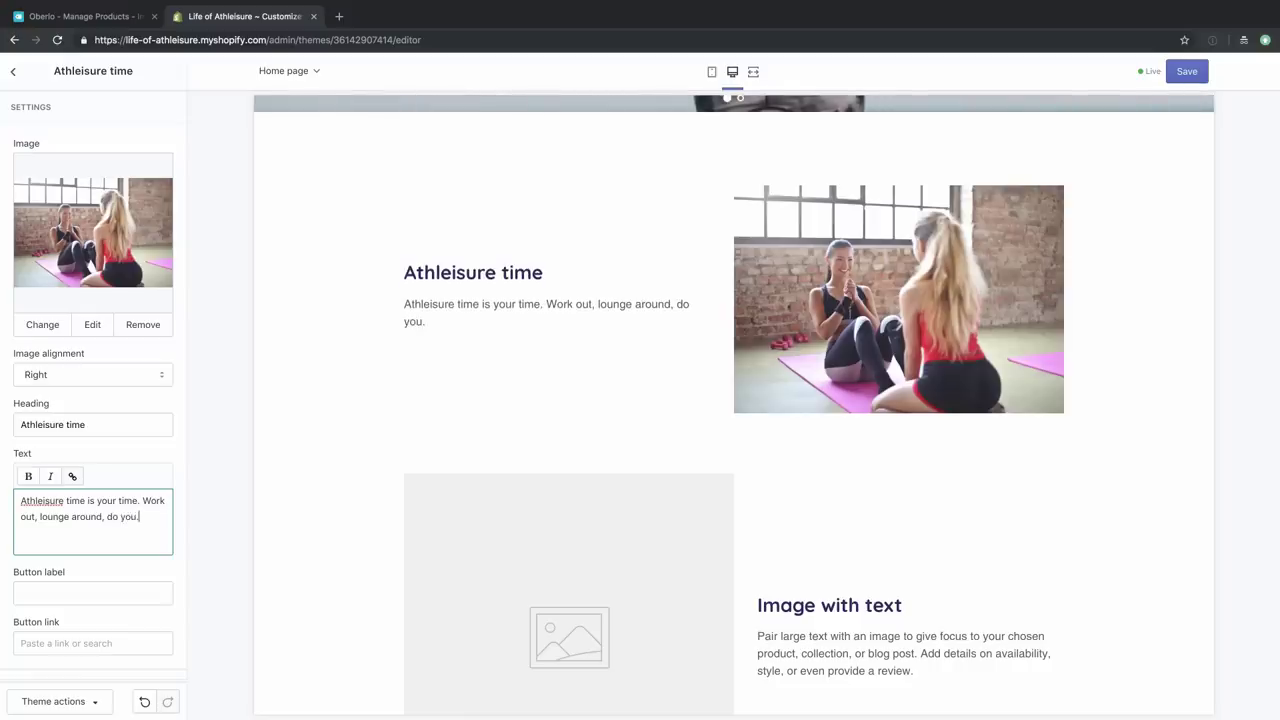
scroll(165, 486, "down", 2)
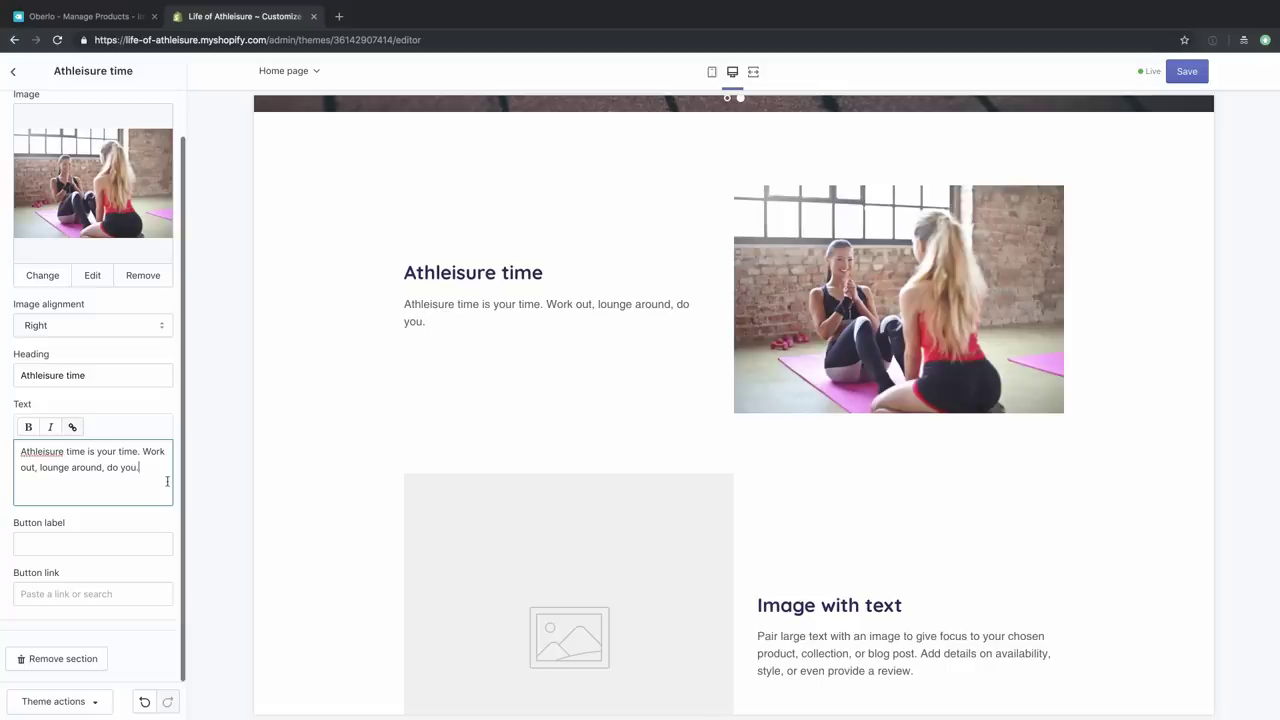
Give the section button the label 'Shop' and link it to All Products
left_click(133, 538)
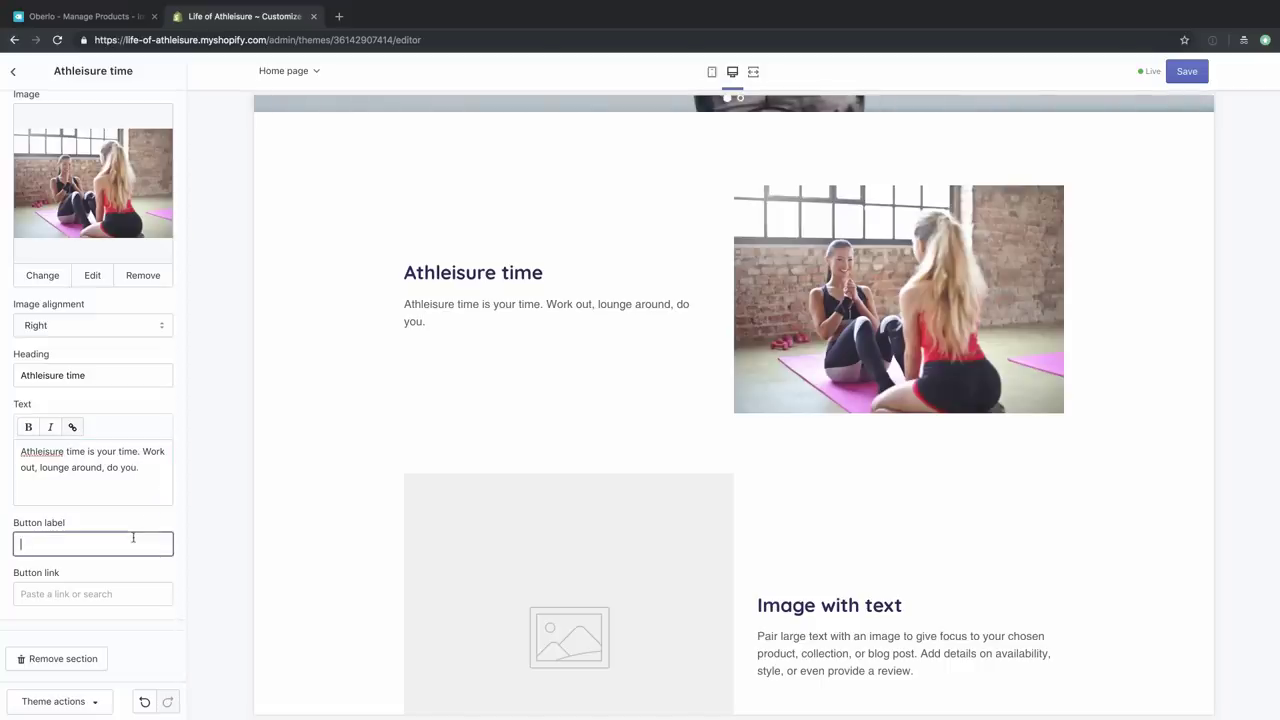
type("Shop now")
left_click(124, 593)
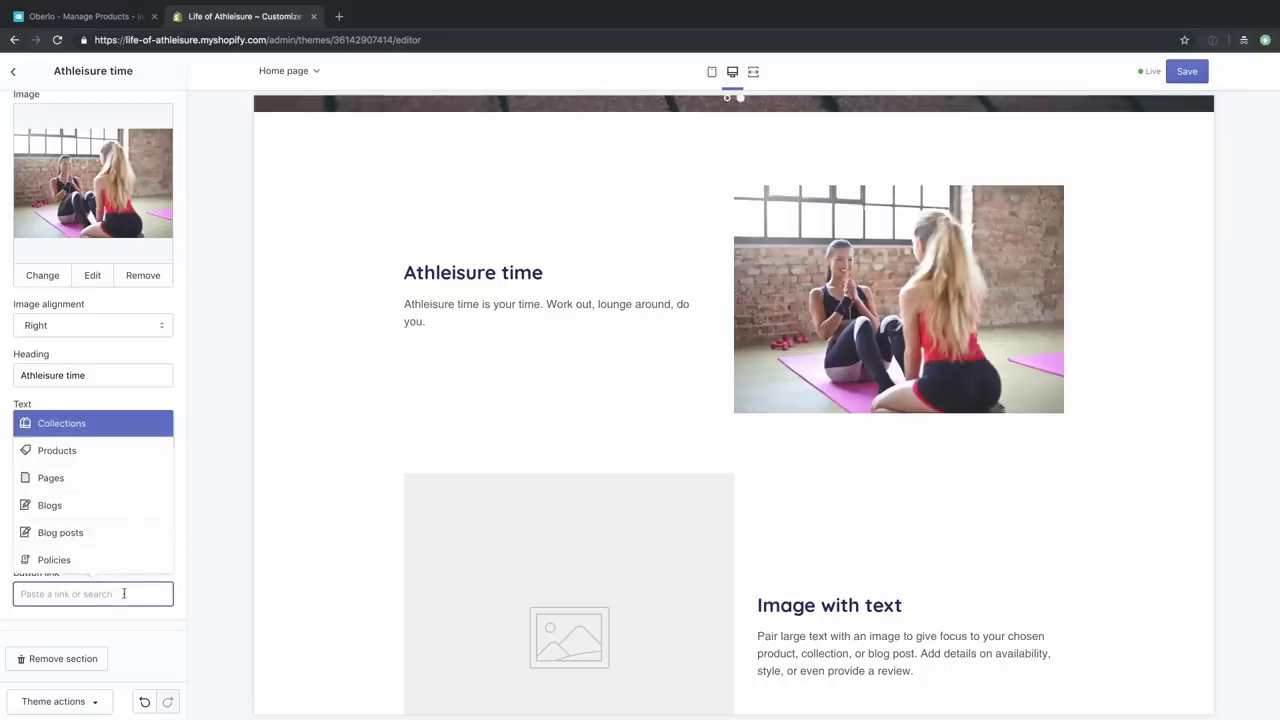
left_click(94, 450)
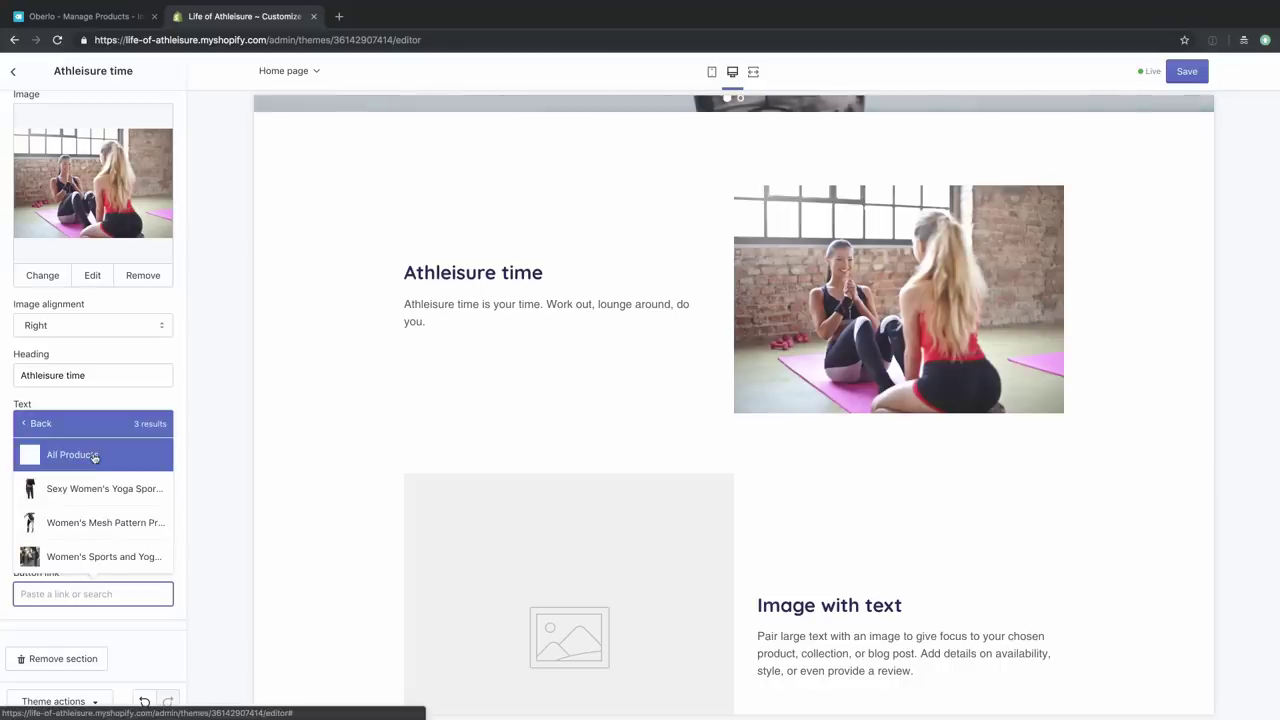
left_click(94, 458)
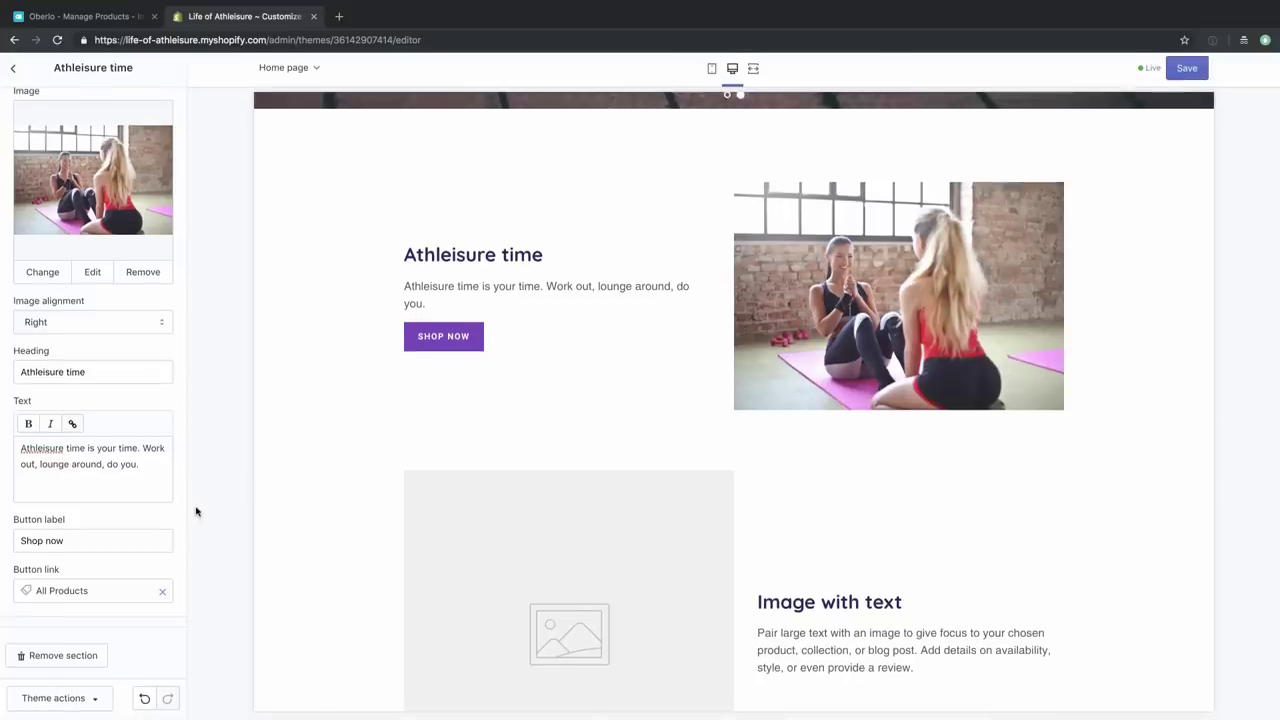
Return from the section settings to the home page sections list
scroll(128, 549, "up", 2)
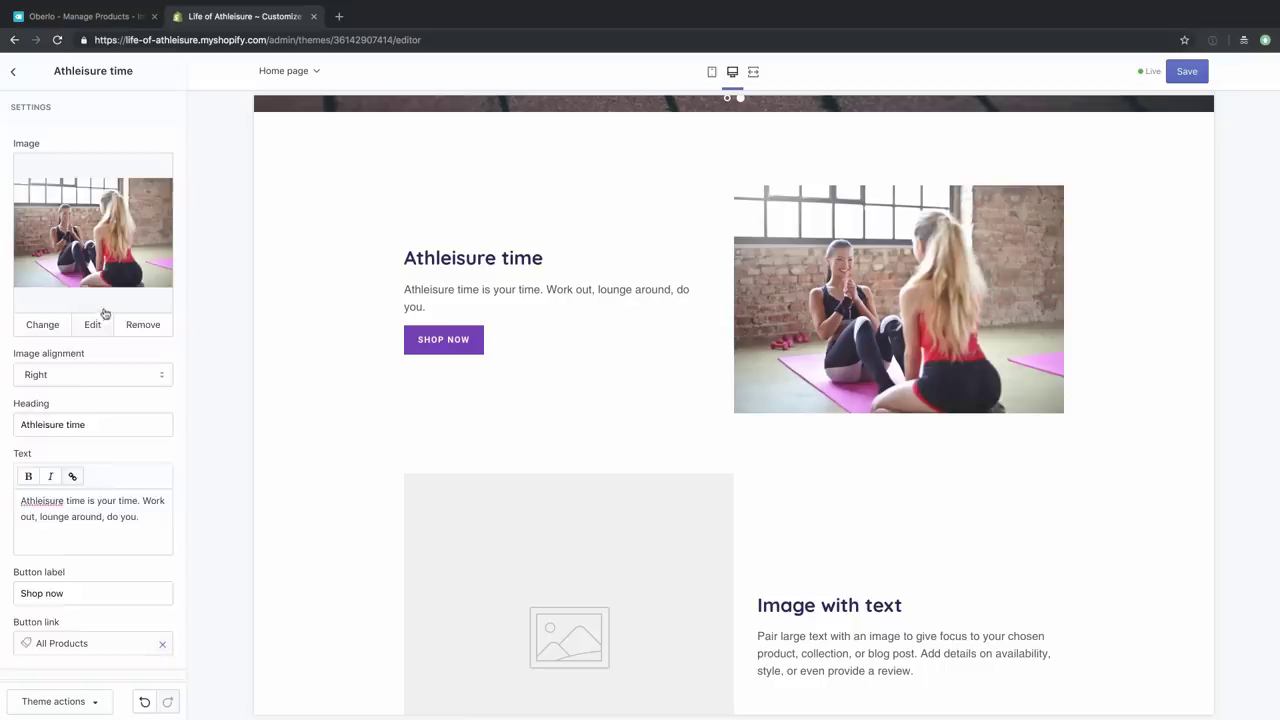
scroll(106, 312, "down", 2)
scroll(105, 316, "up", 2)
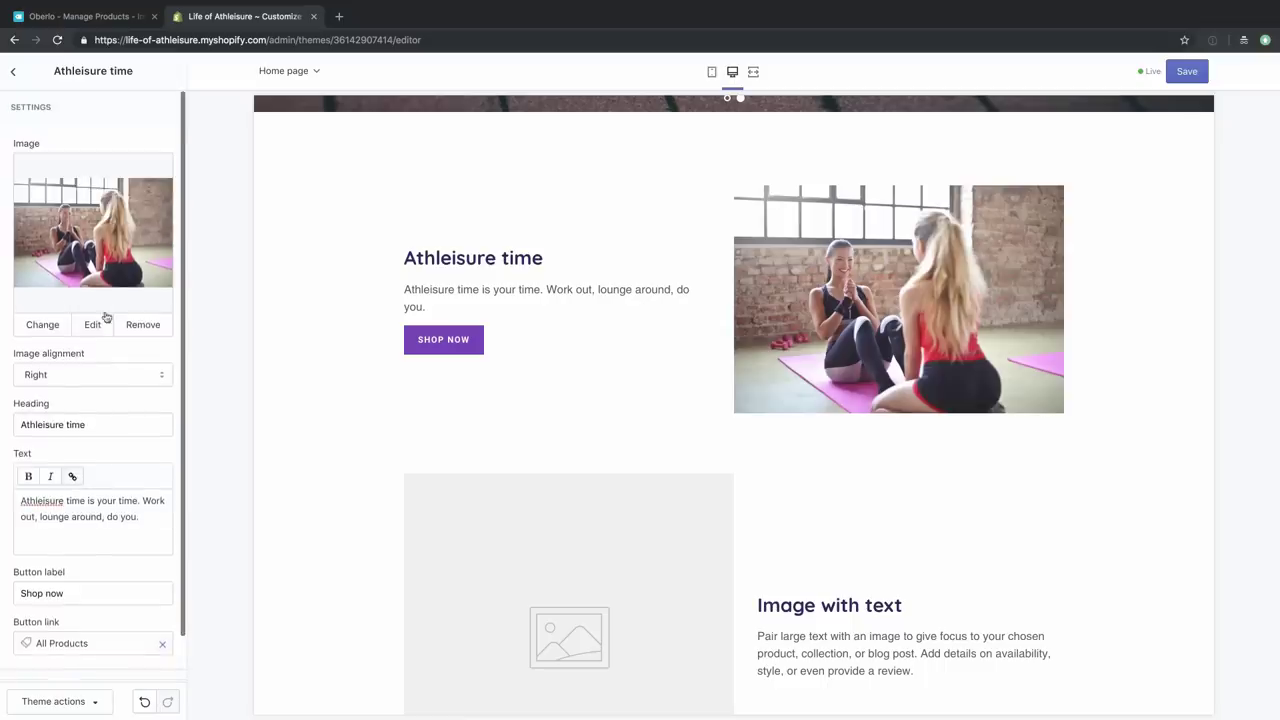
left_click(14, 74)
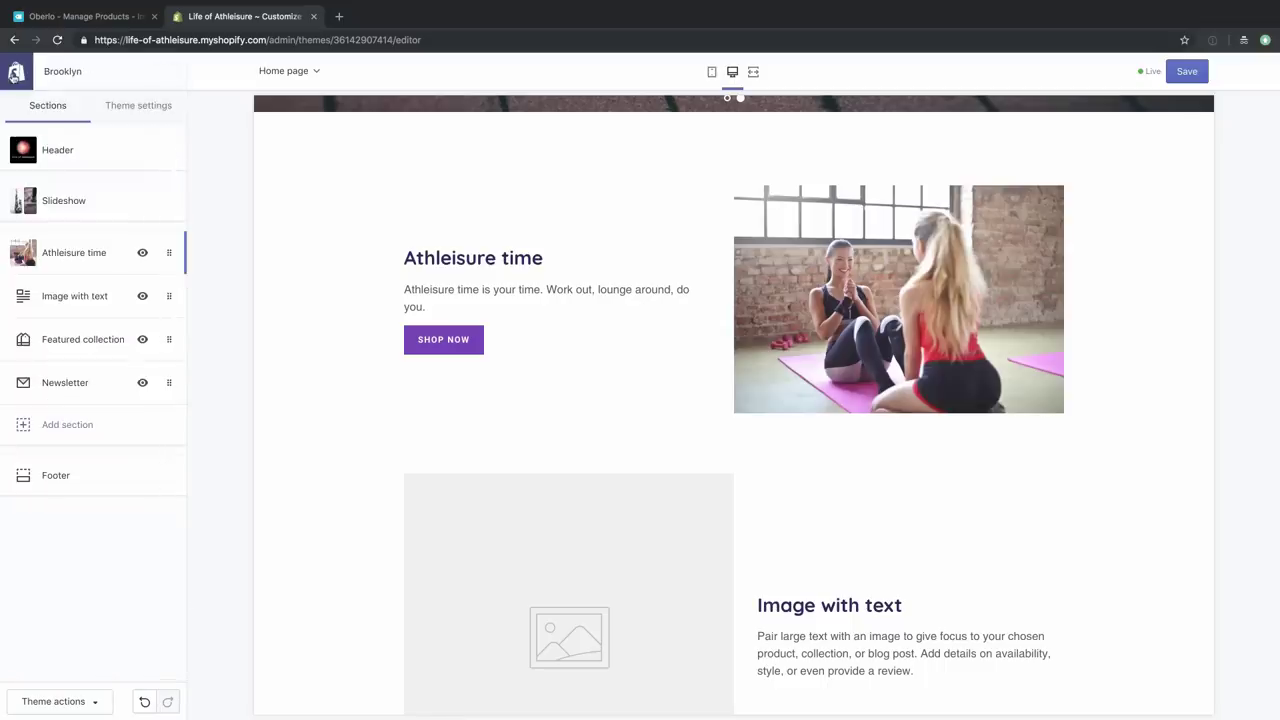
Upload leggings-pic-4.jpg and use it as the second Image with text section's picture
left_click(86, 304)
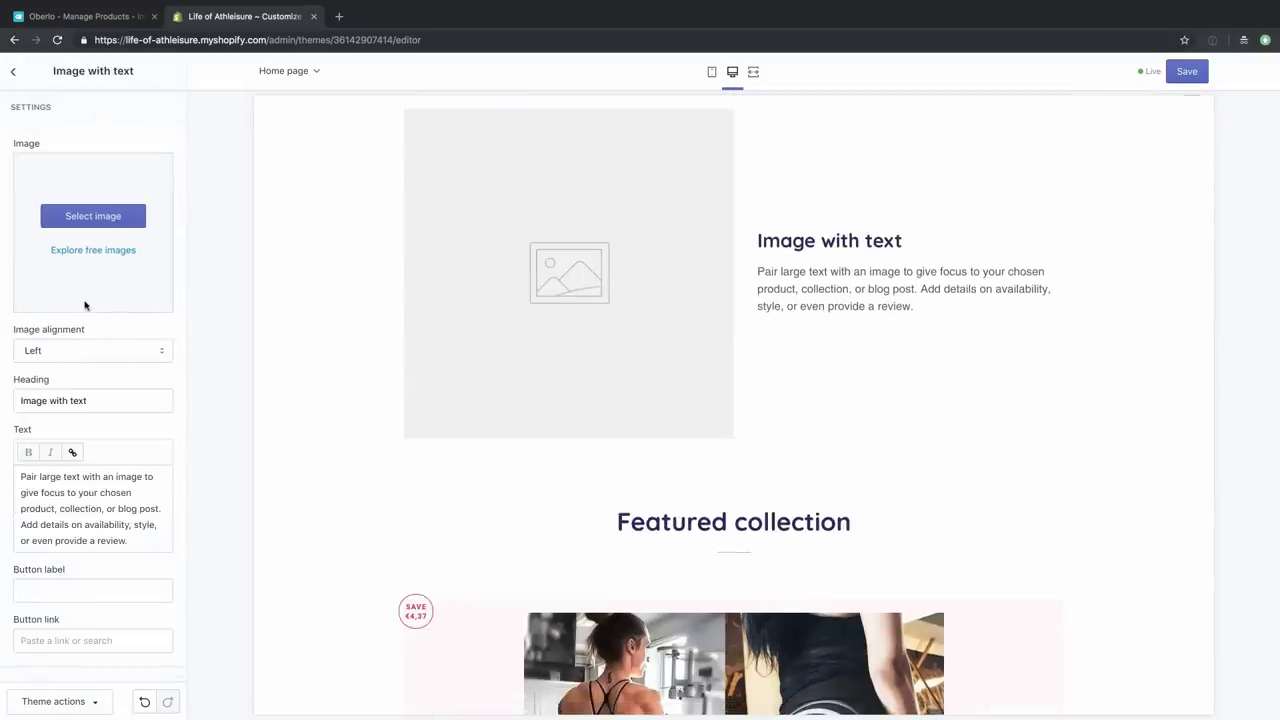
left_click(93, 217)
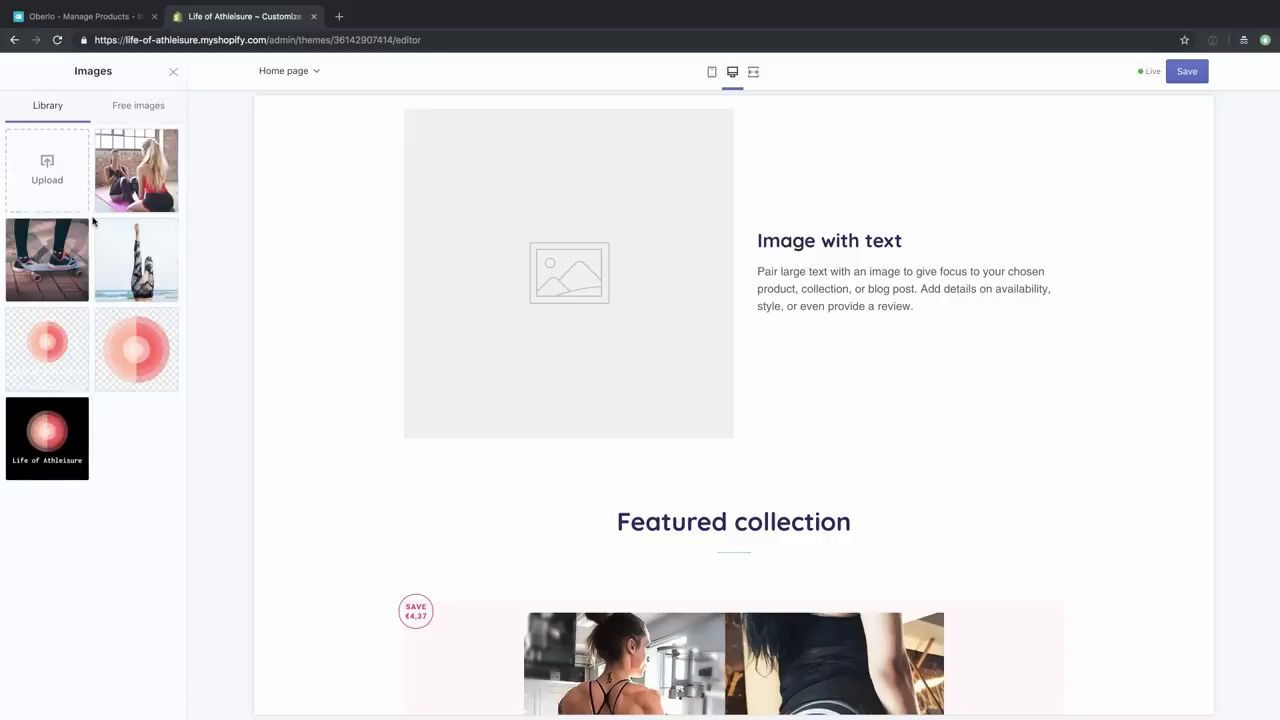
left_click(47, 162)
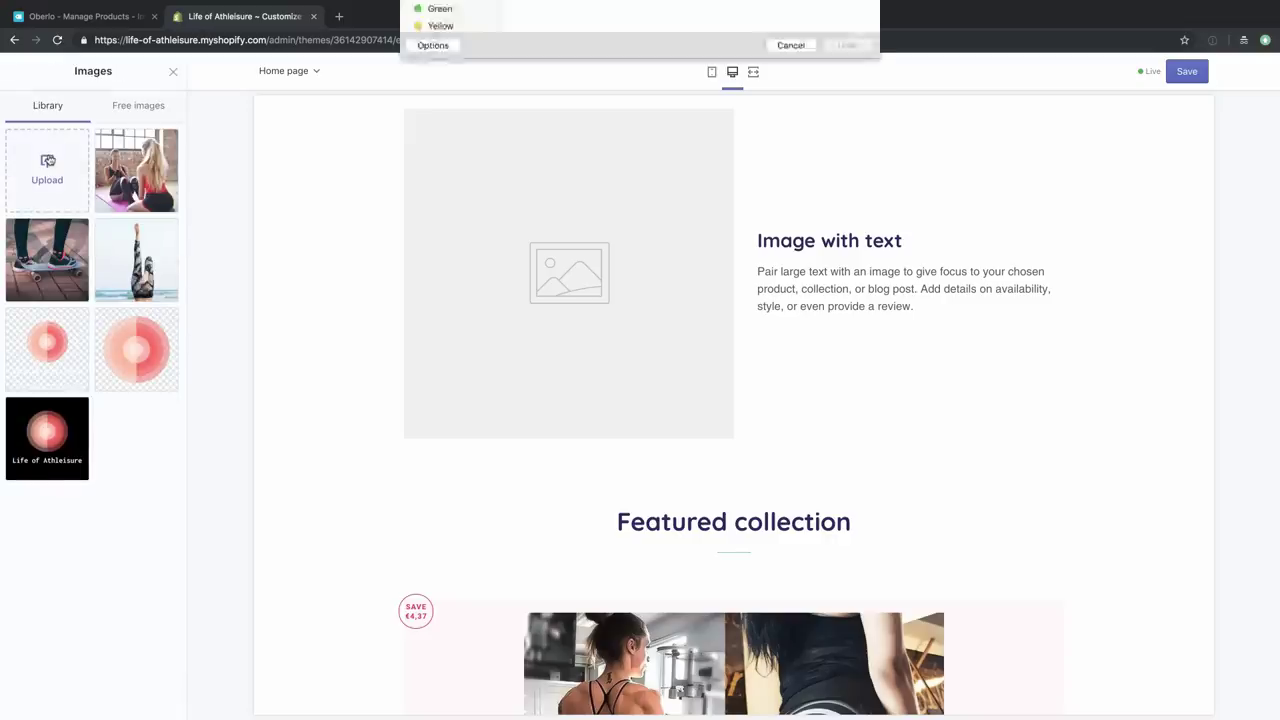
left_click(573, 94)
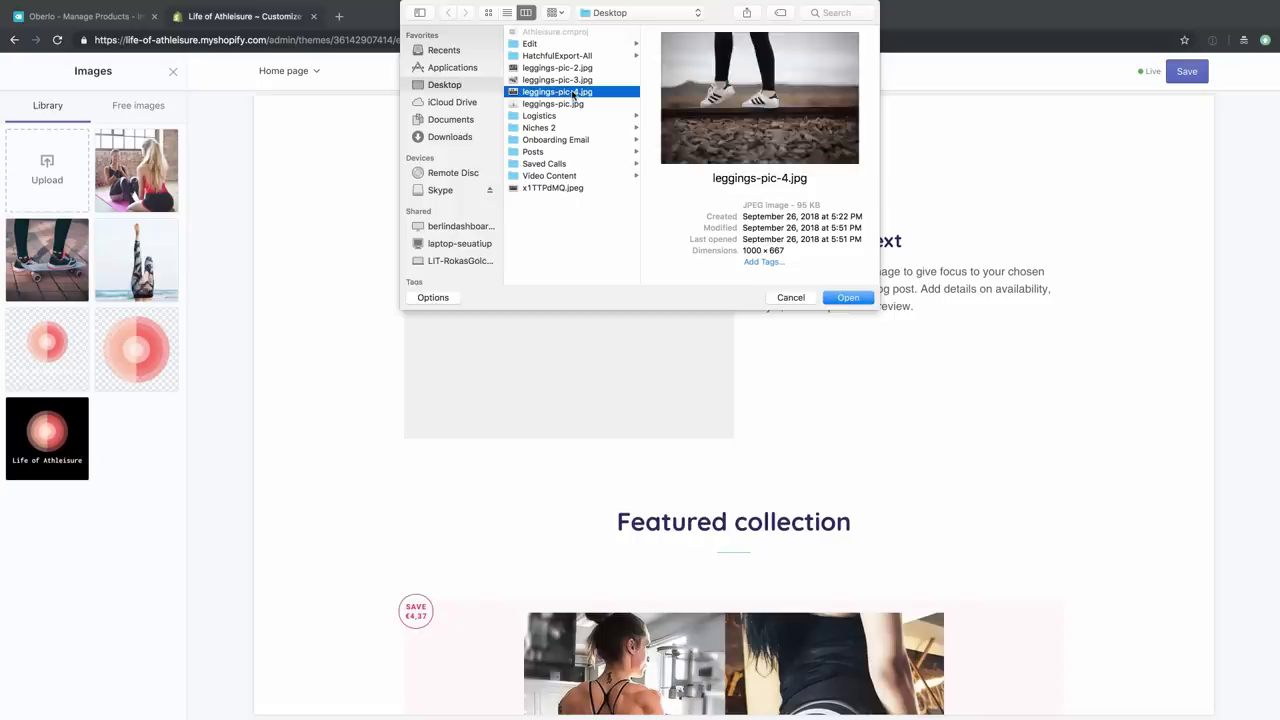
double_click(573, 94)
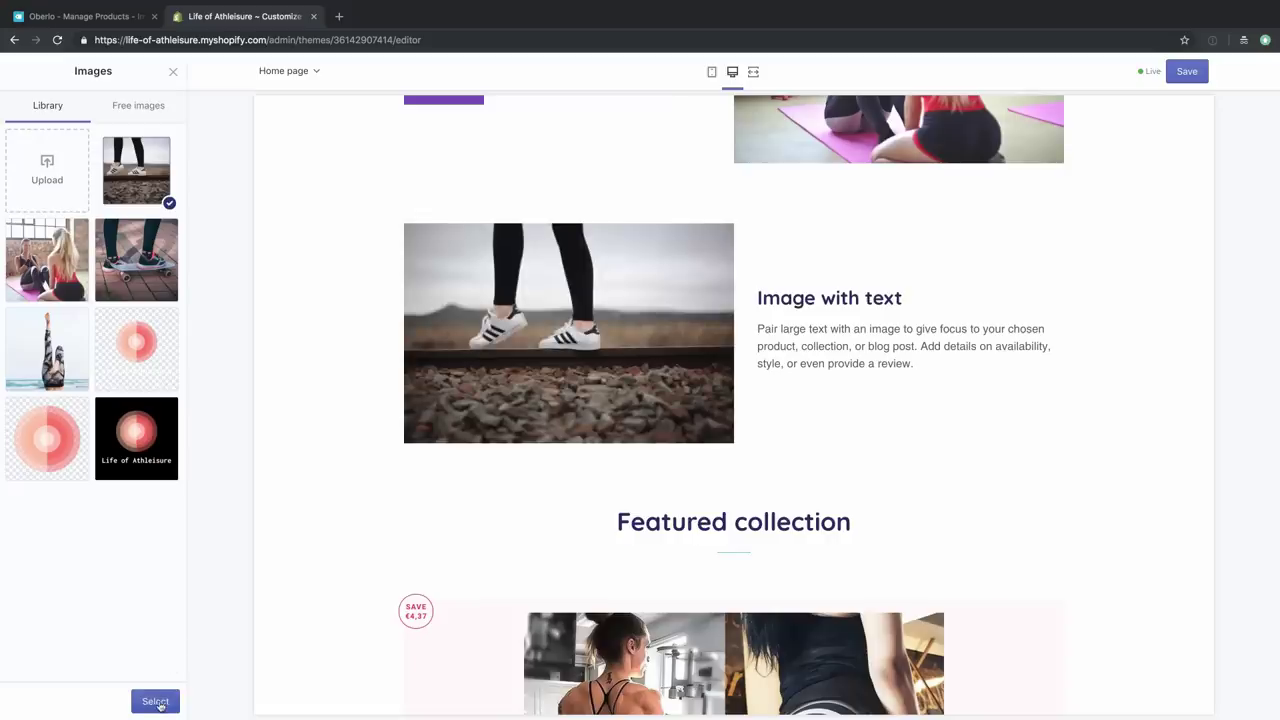
left_click(155, 701)
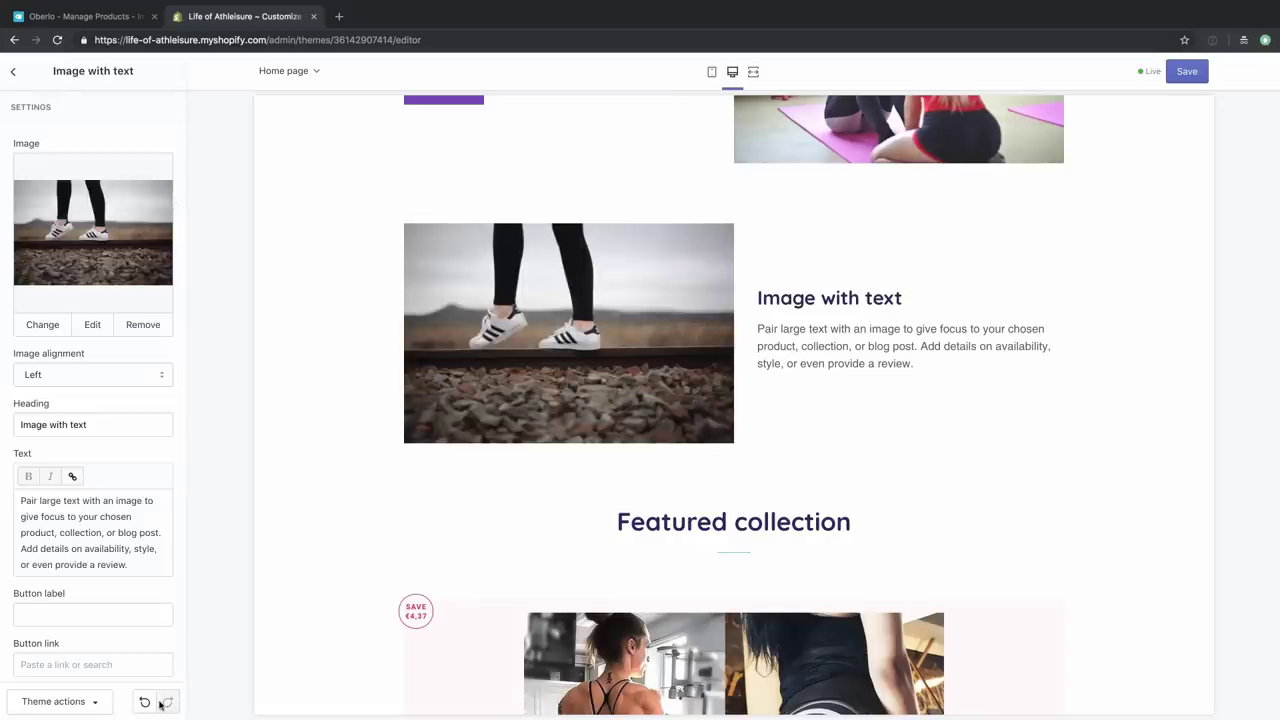
Replace the section heading with 'An athleisurely stroll'
triple_click(100, 432)
type("An ath")
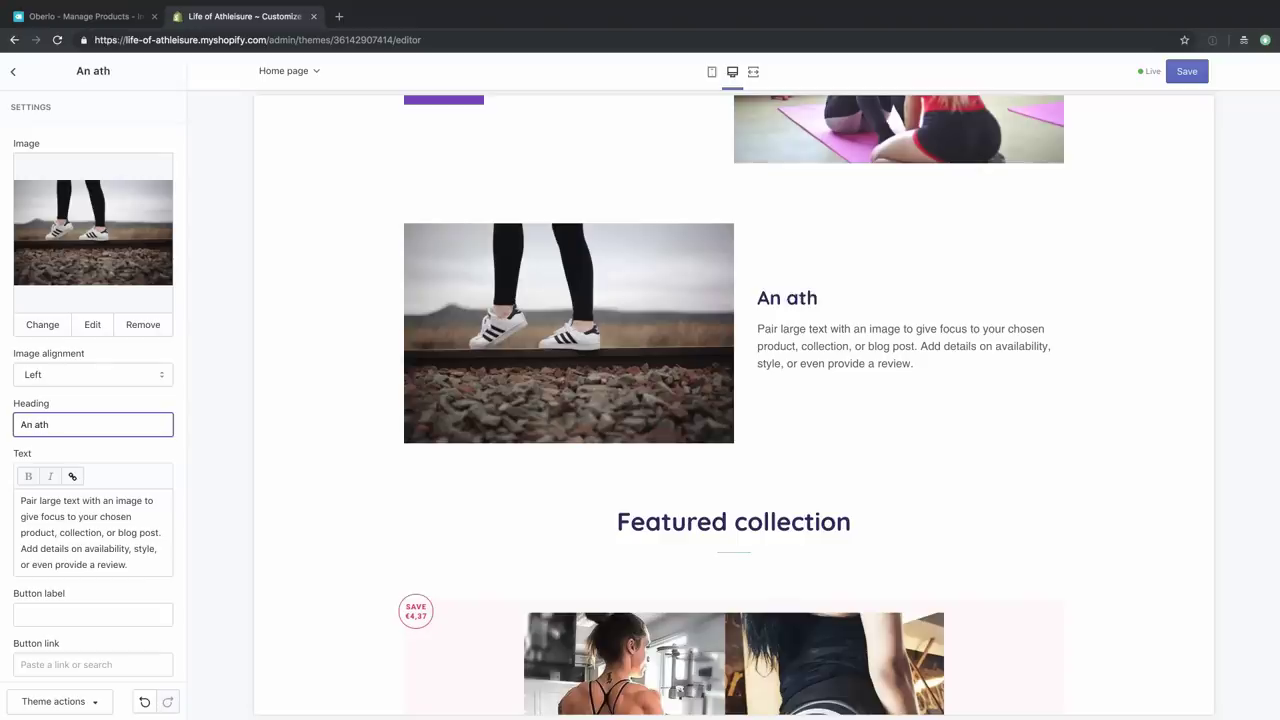
type("leisurely str")
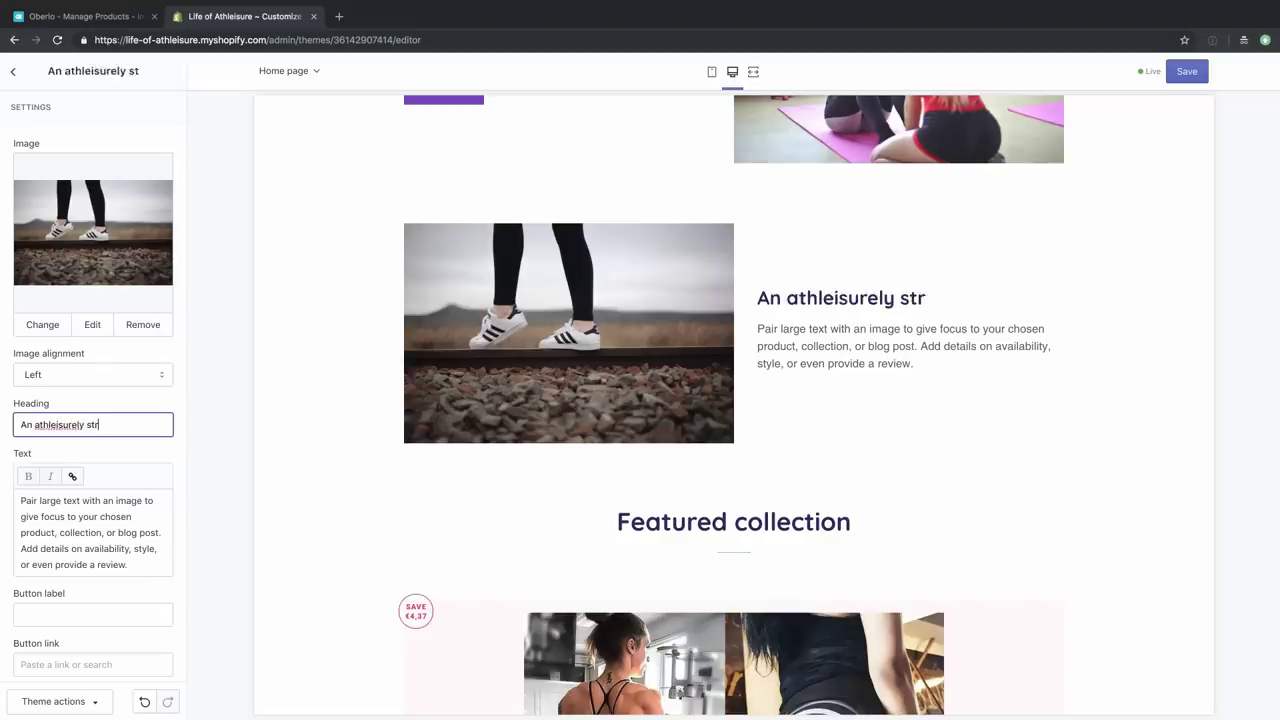
type("oll")
scroll(490, 433, "up", 1)
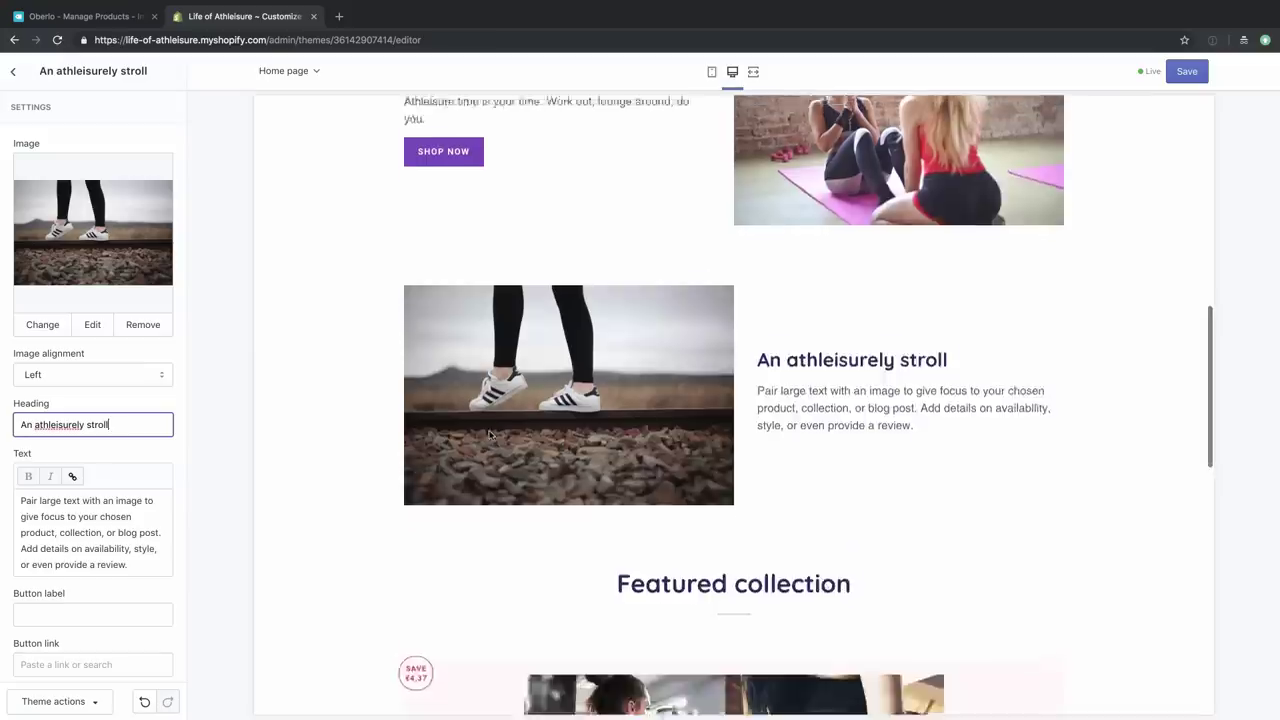
scroll(490, 433, "up", 1)
Replace the paragraph with 'Athleisure is a lifestyle…' copy ending 'at your own pace, of course.'
double_click(130, 516)
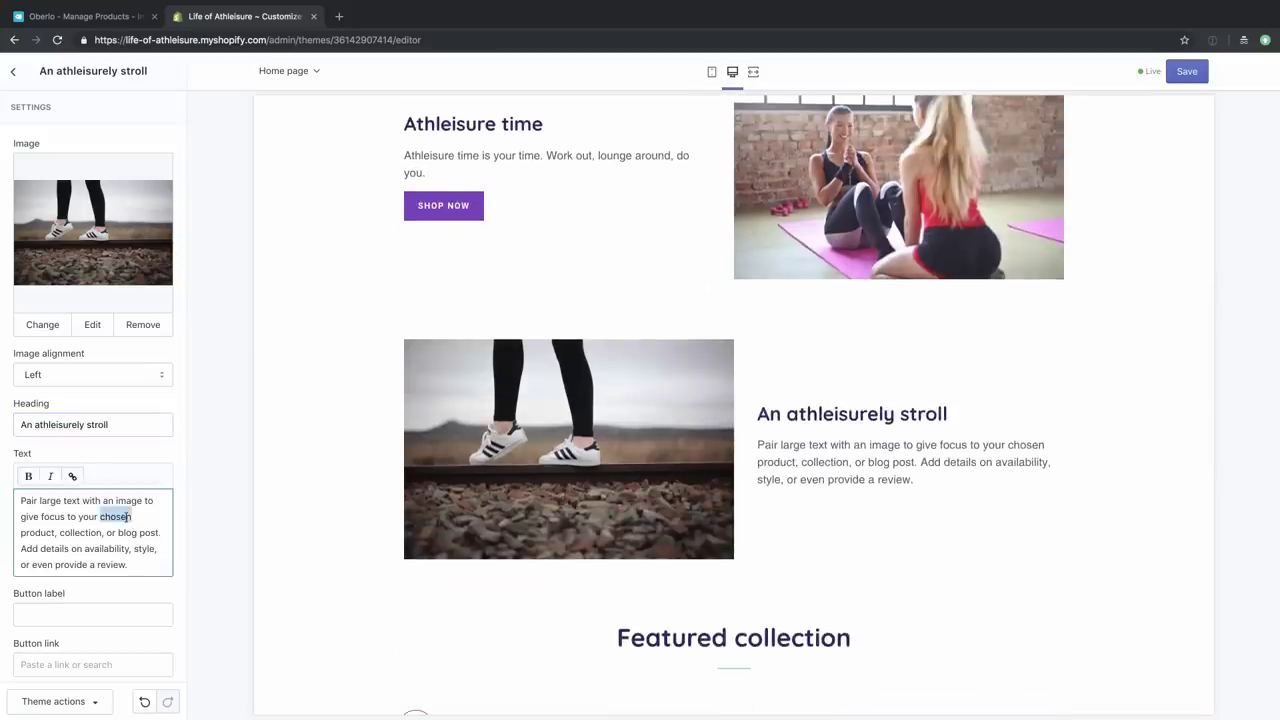
triple_click(128, 516)
type("Athelsire")
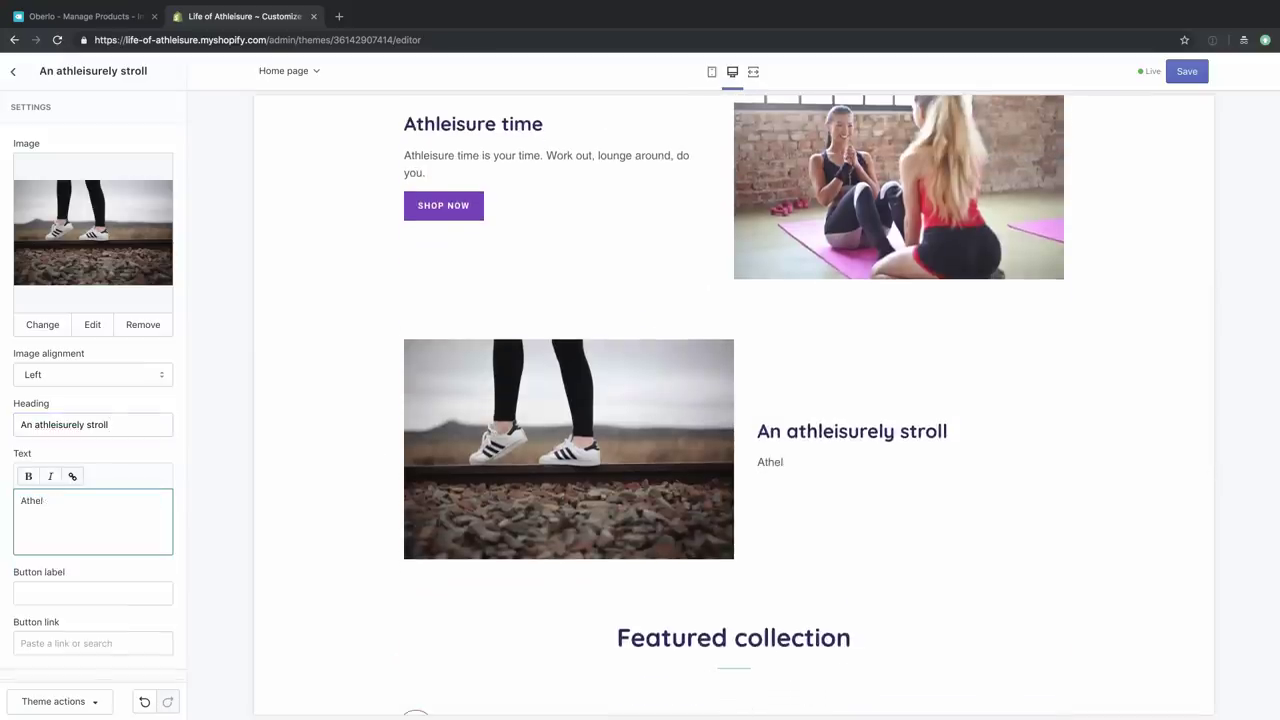
key("BackSpace")
type("leisure is a lifestyle")
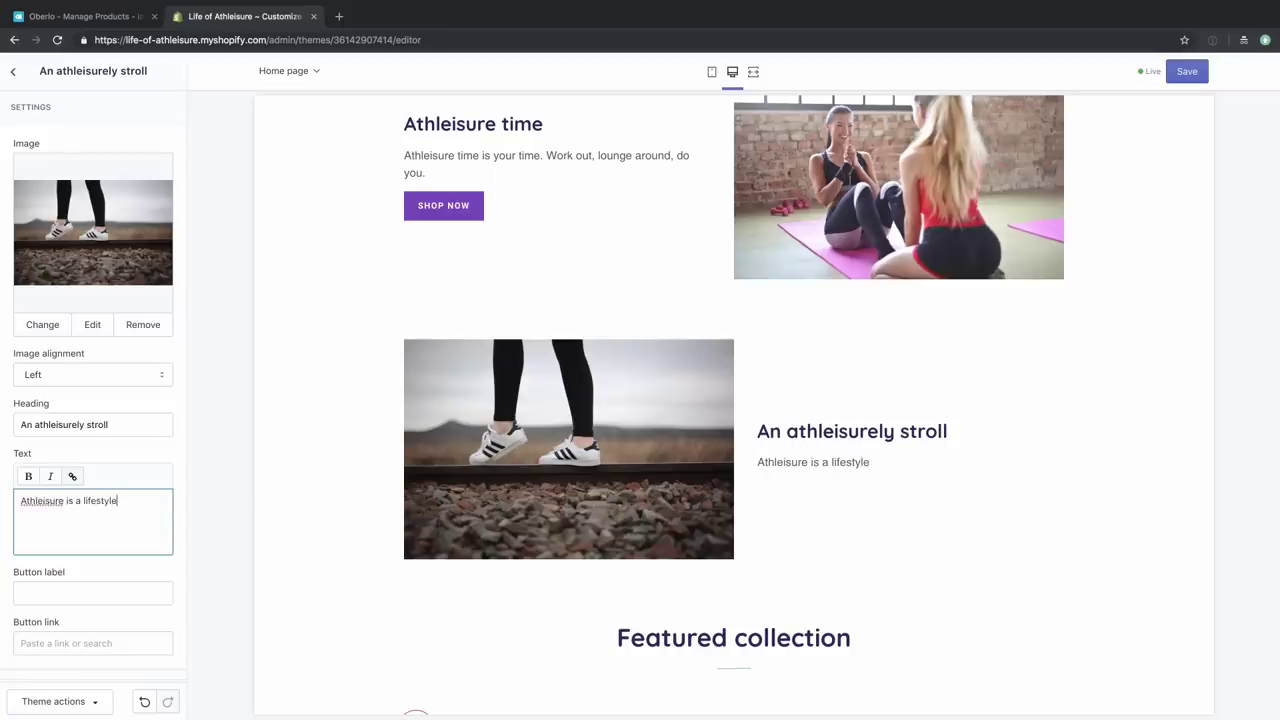
type(". Getting your athleisure on means")
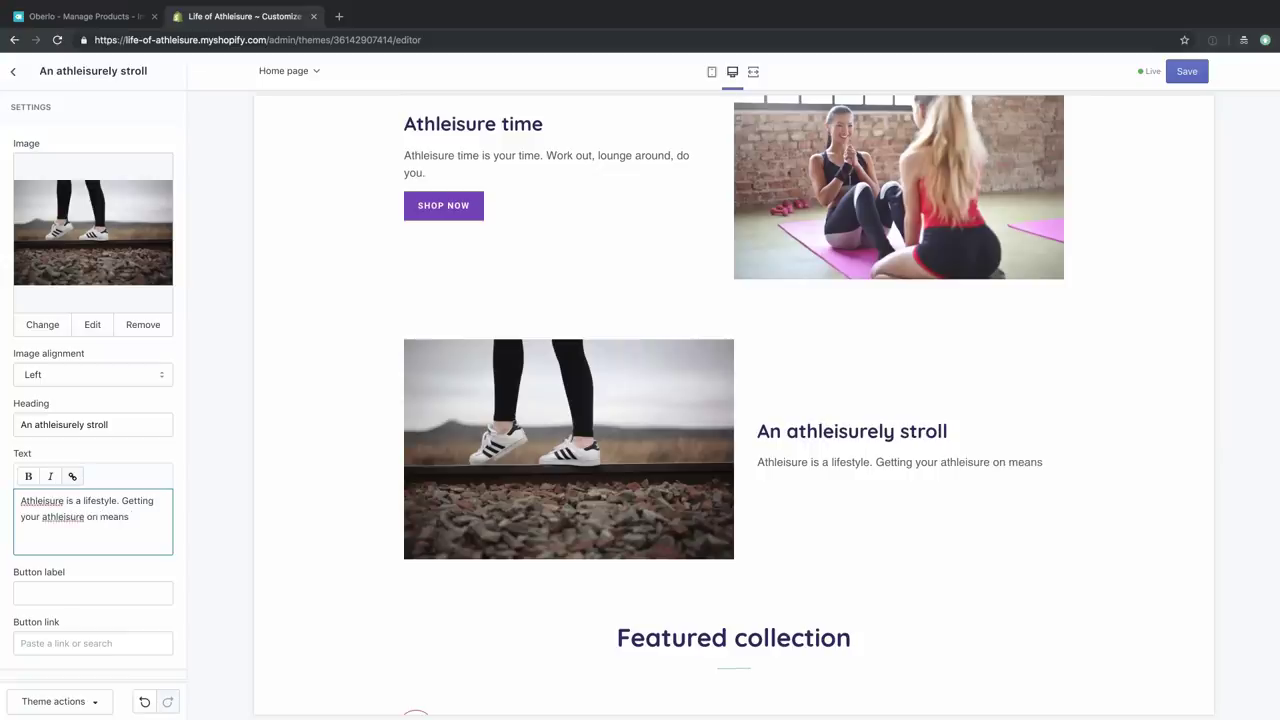
type(" you're rela")
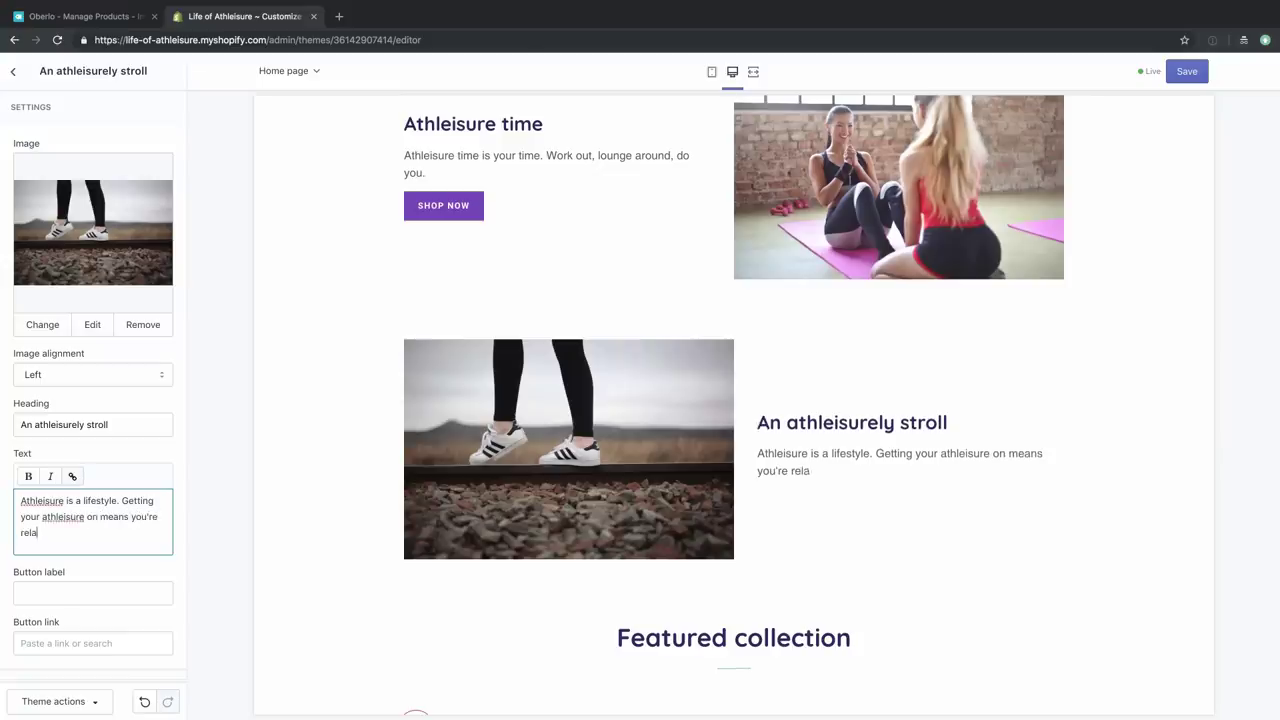
type("xed, comfortable, and ")
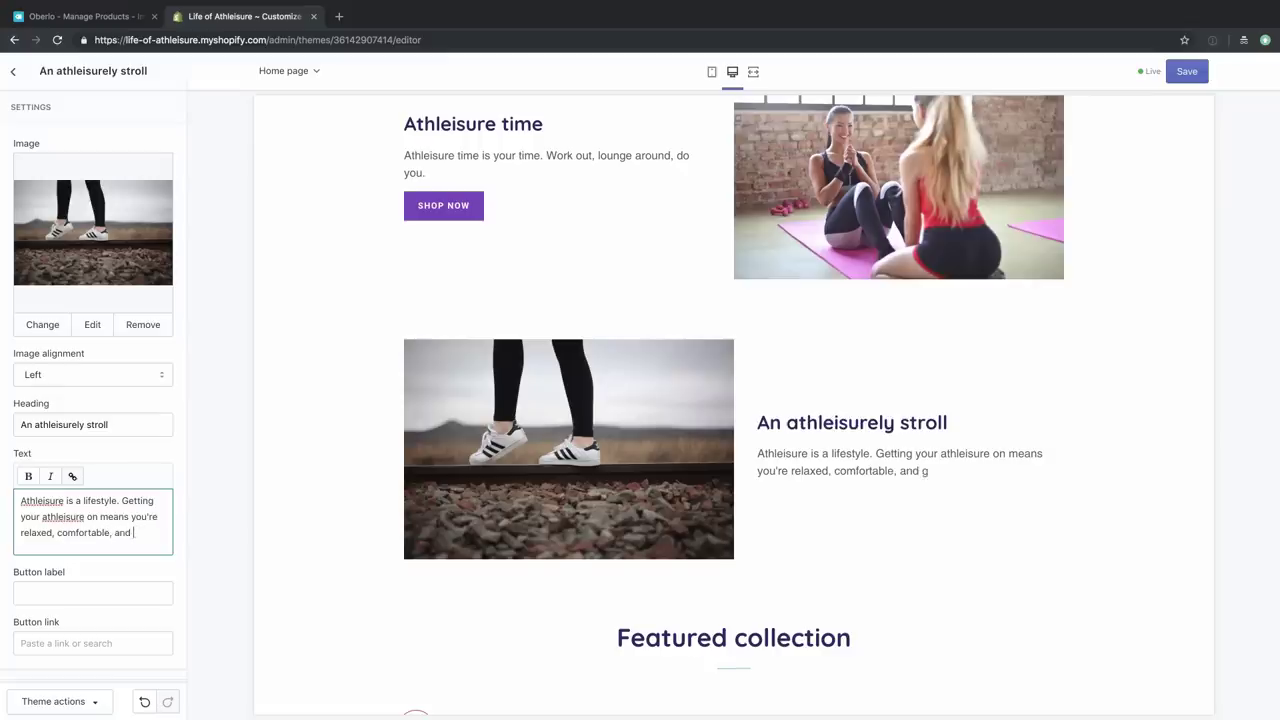
type("ready to be on the go")
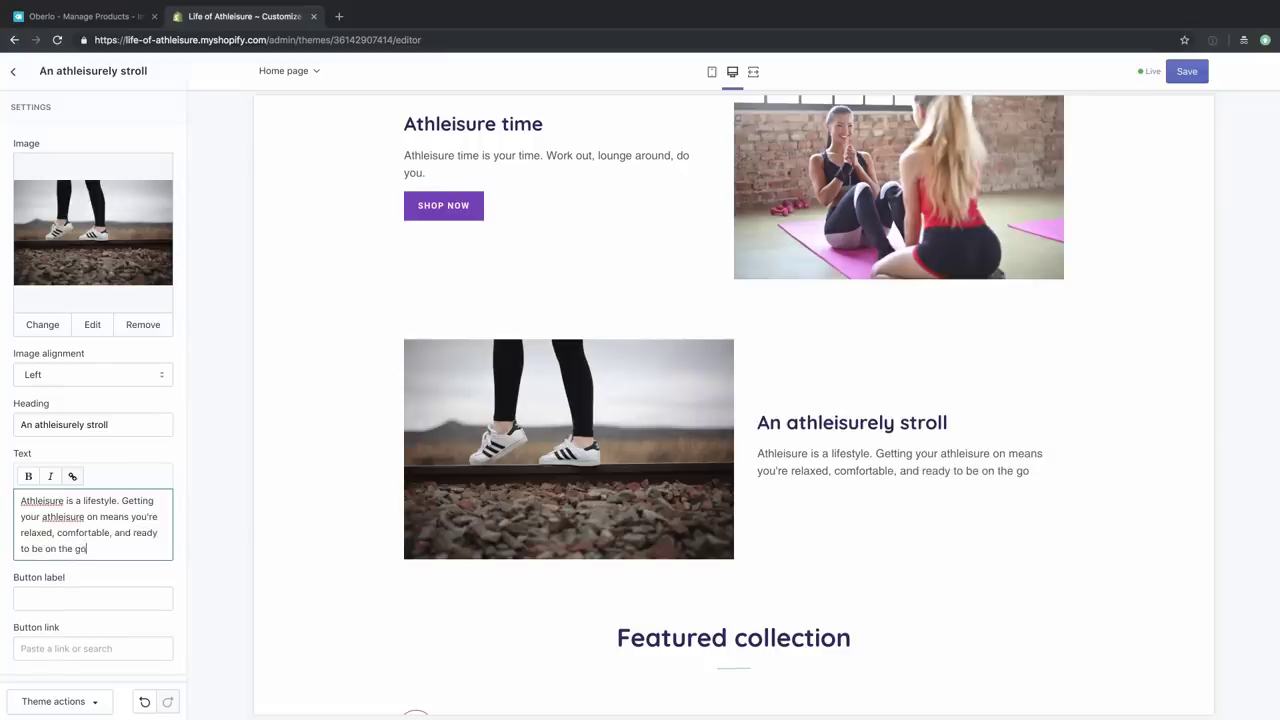
type(" – at your own pace, of course.")
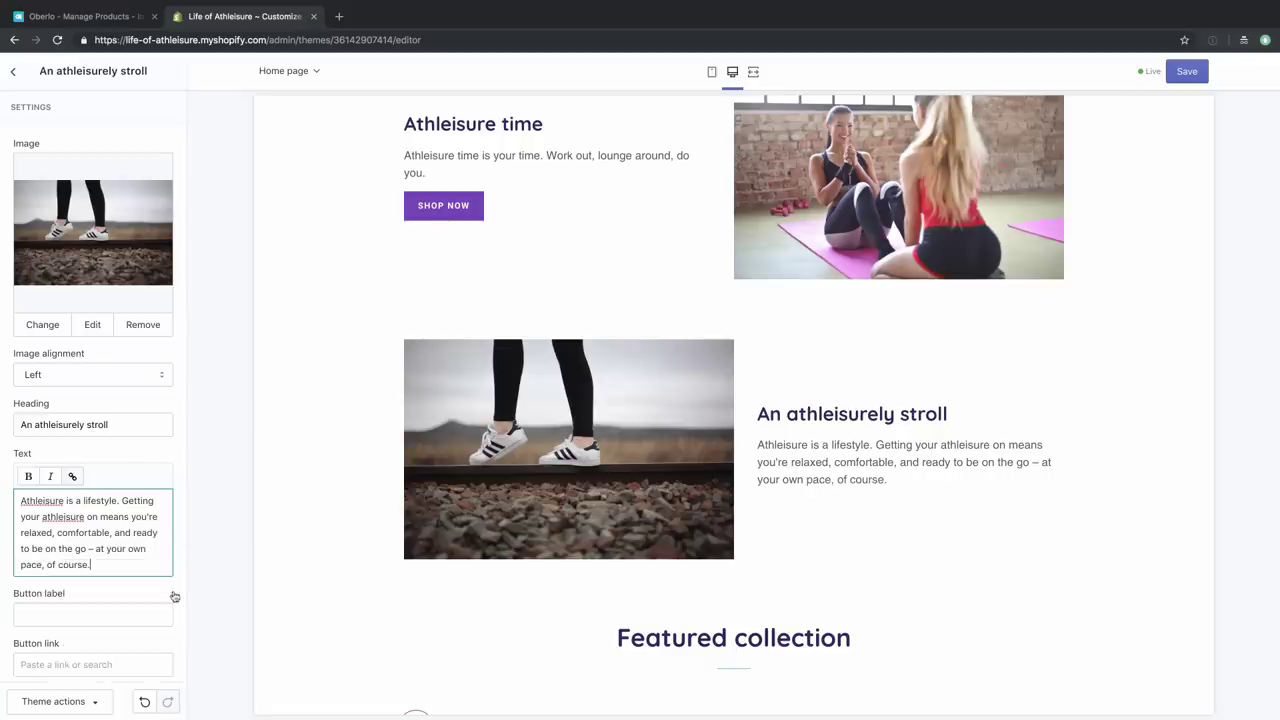
left_click(97, 608)
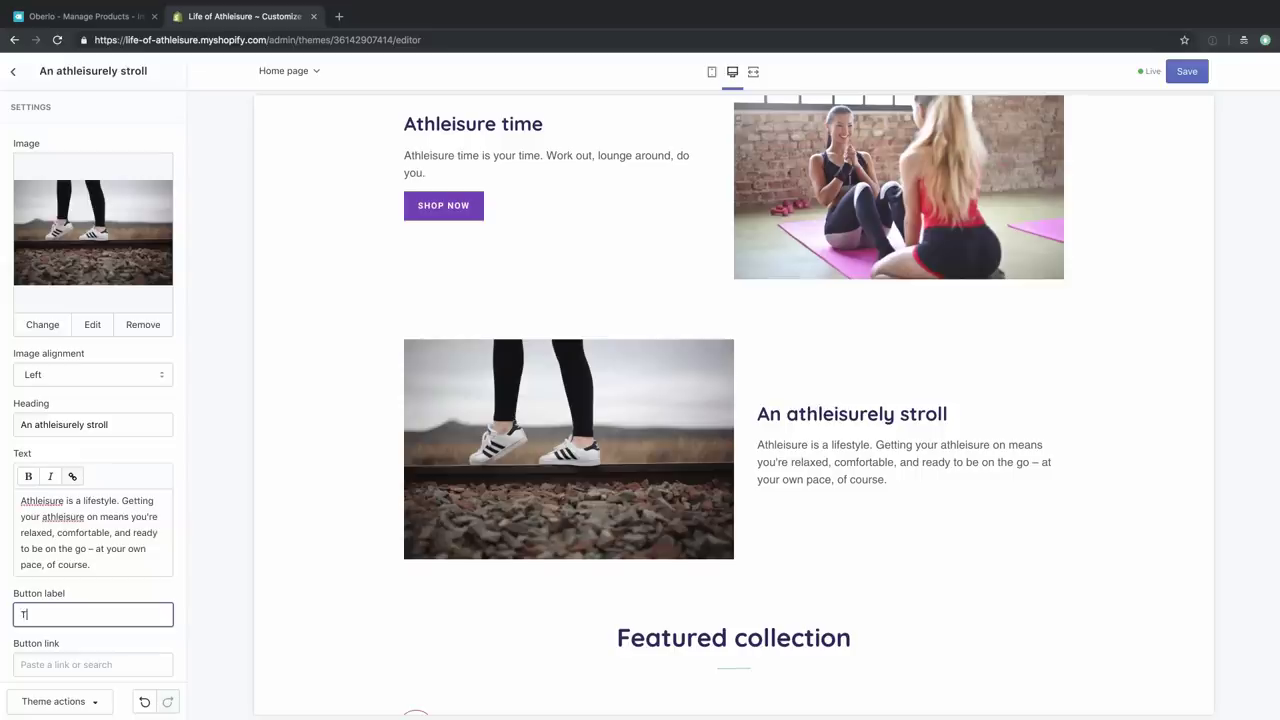
Add a 'Browse' button linked to All Products, then return to the sections list
type("T")
key("BackSpace")
type("Brow")
type("se")
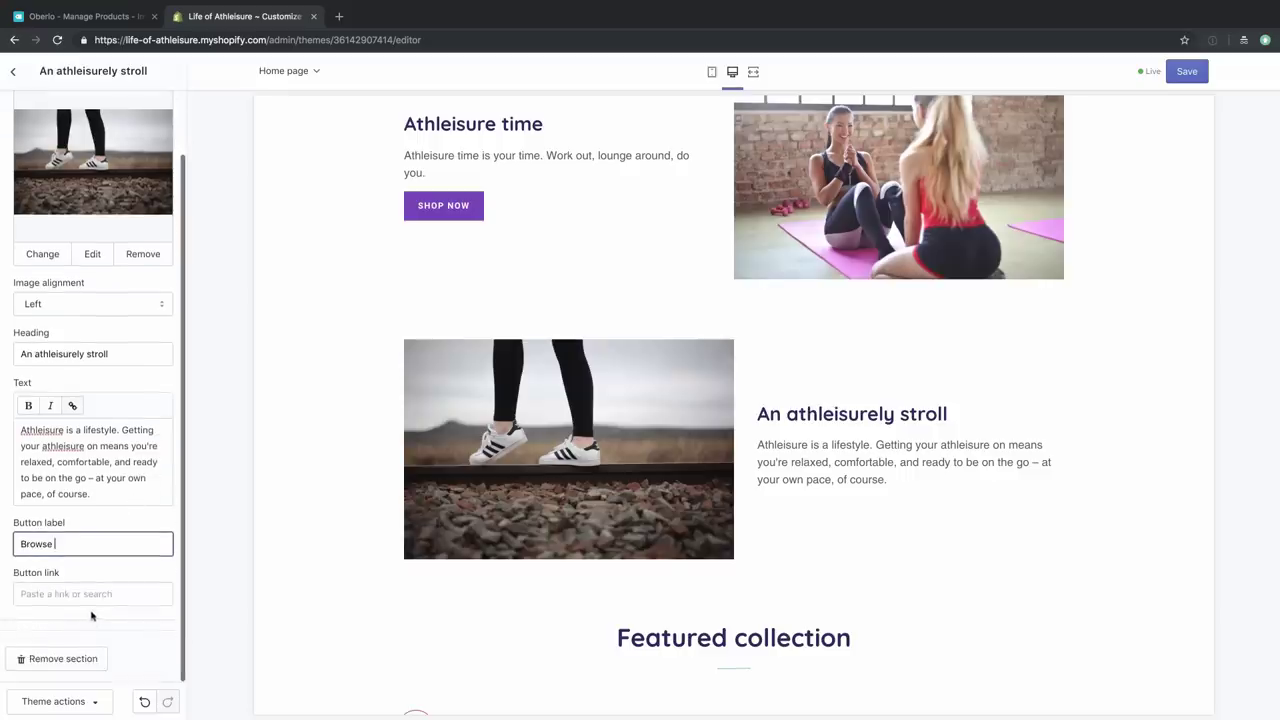
left_click(100, 594)
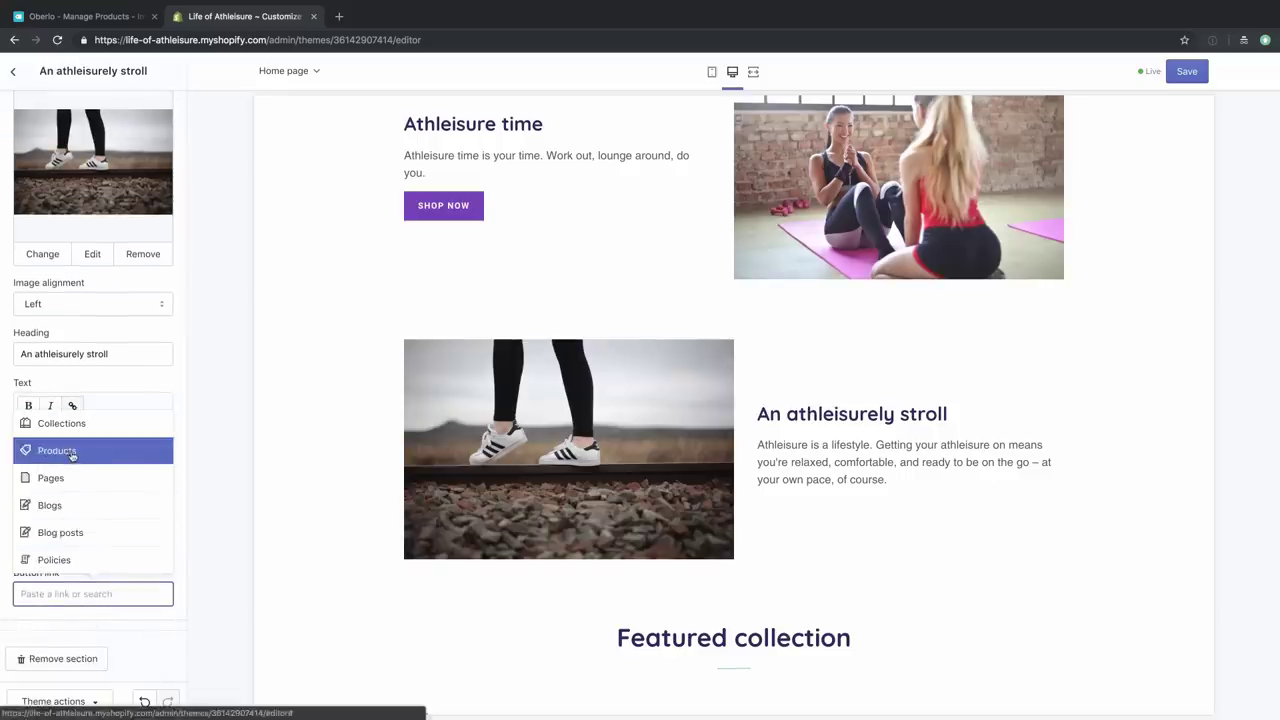
left_click(72, 463)
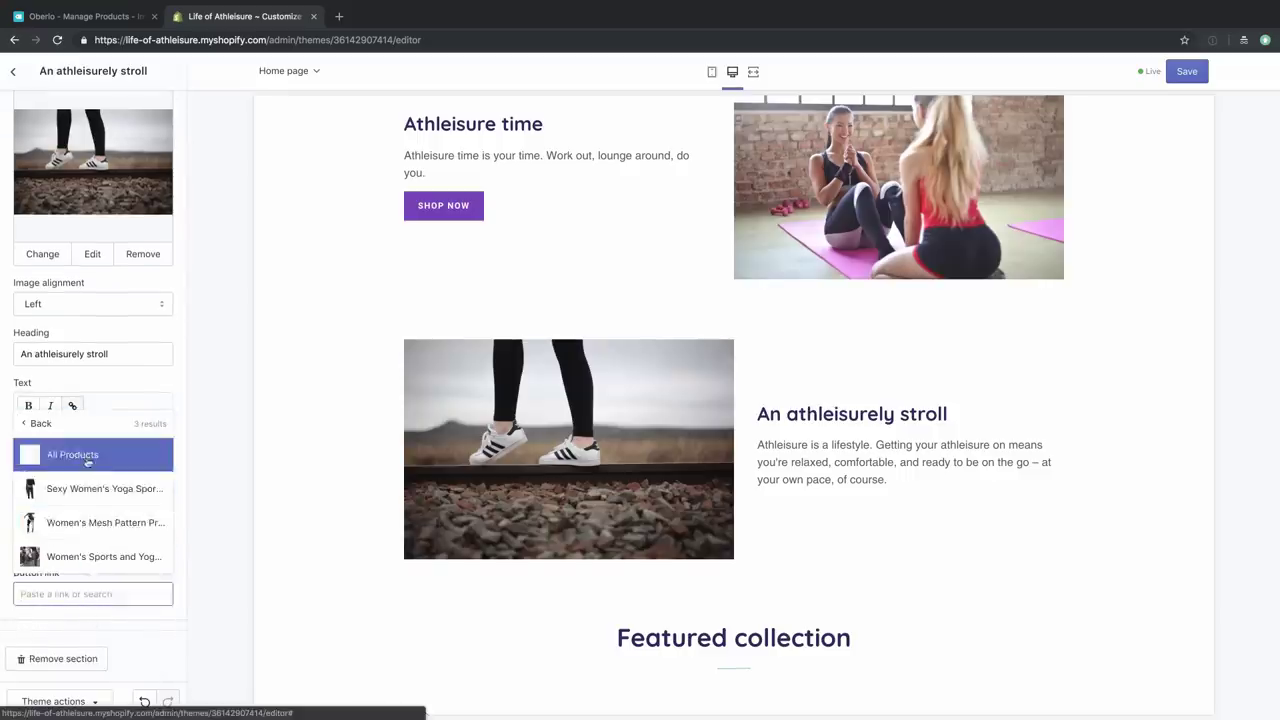
left_click(72, 454)
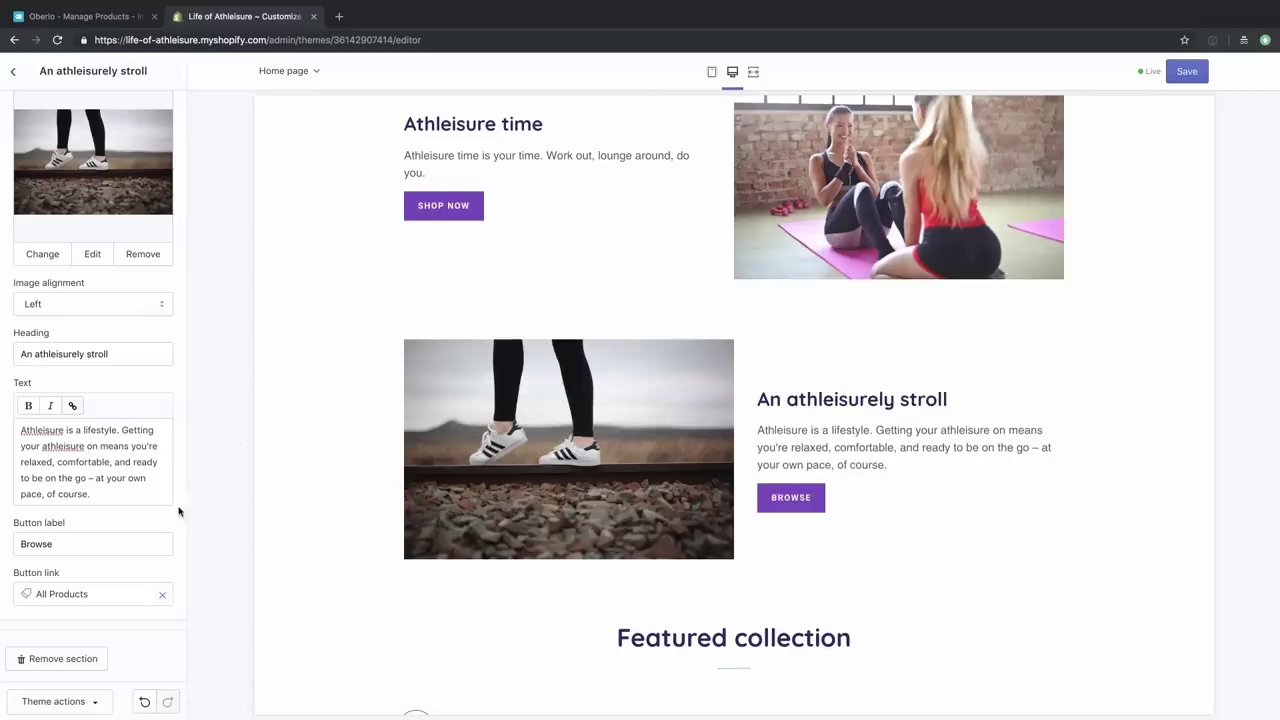
left_click(68, 543)
scroll(168, 580, "up", 2)
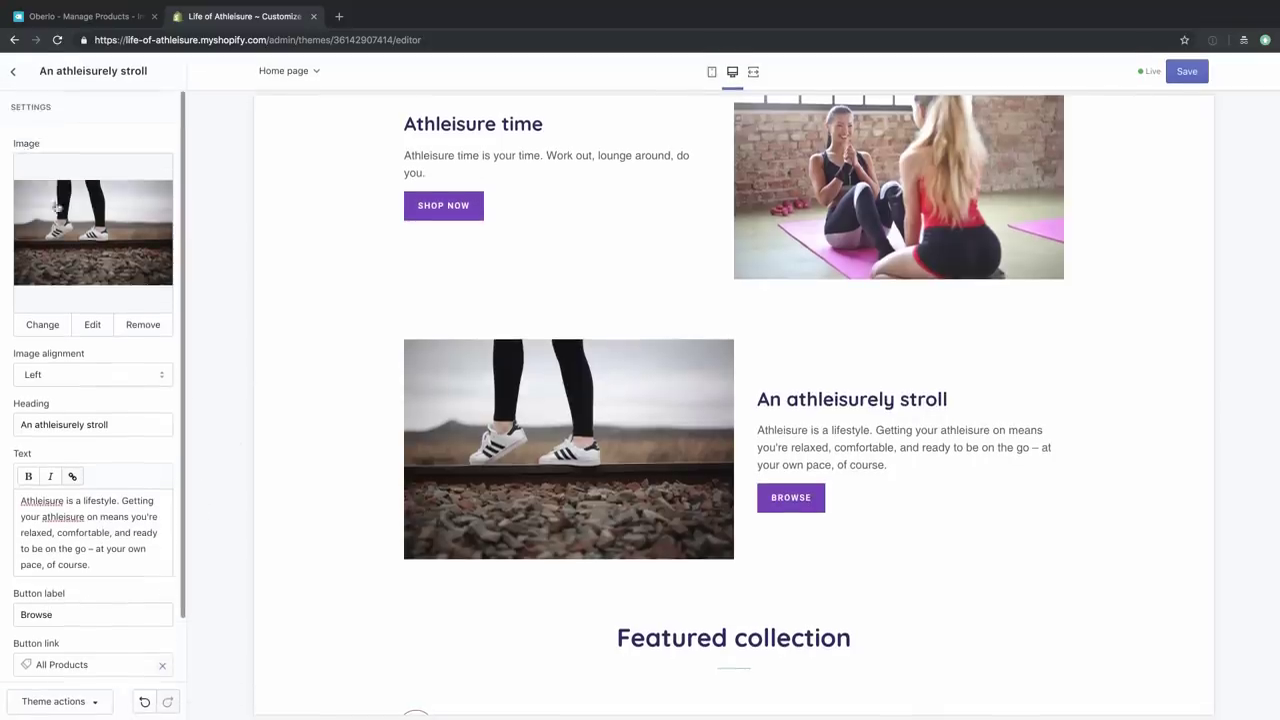
left_click(17, 78)
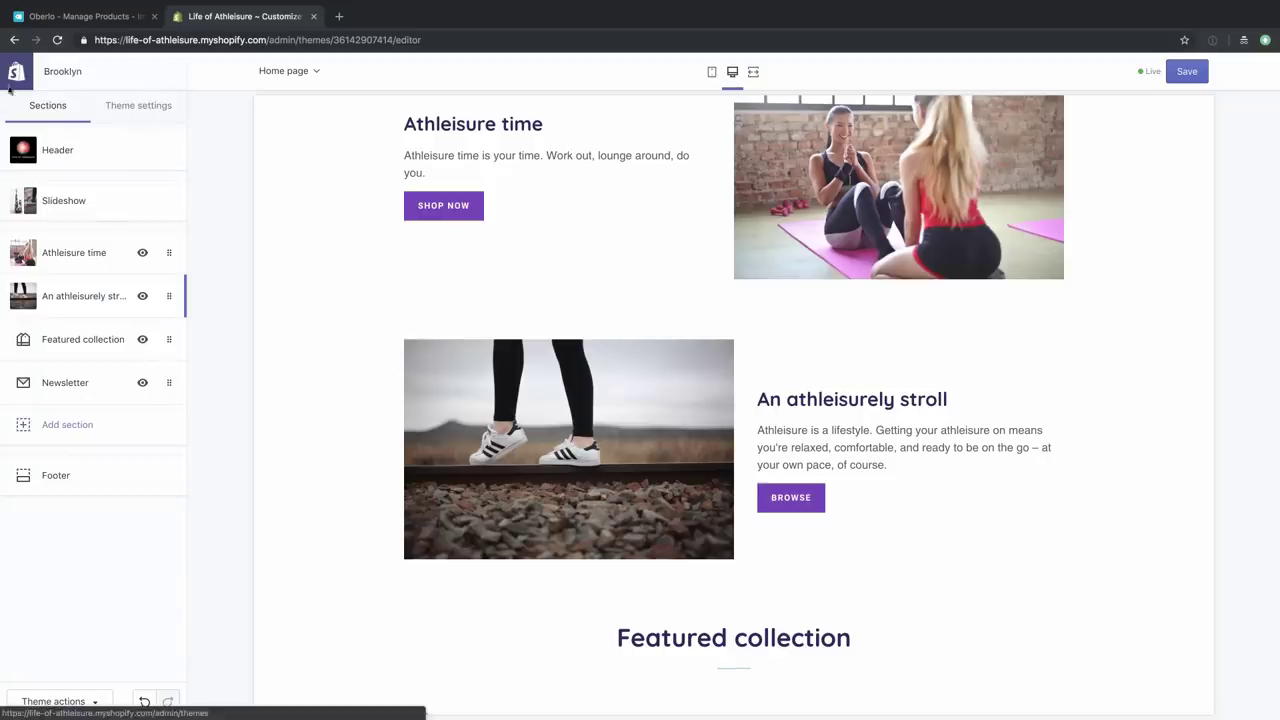
scroll(1040, 397, "up", 4)
scroll(1040, 397, "up", 4)
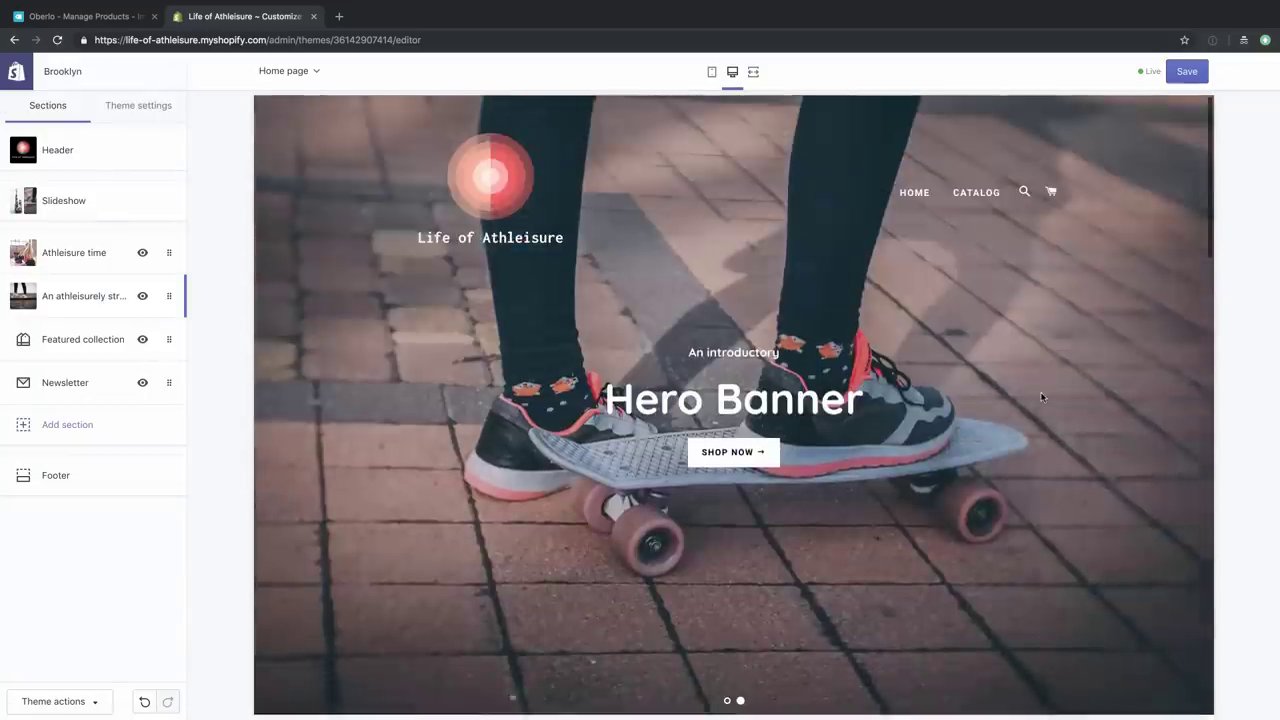
scroll(1040, 397, "down", 3)
scroll(1040, 397, "down", 6)
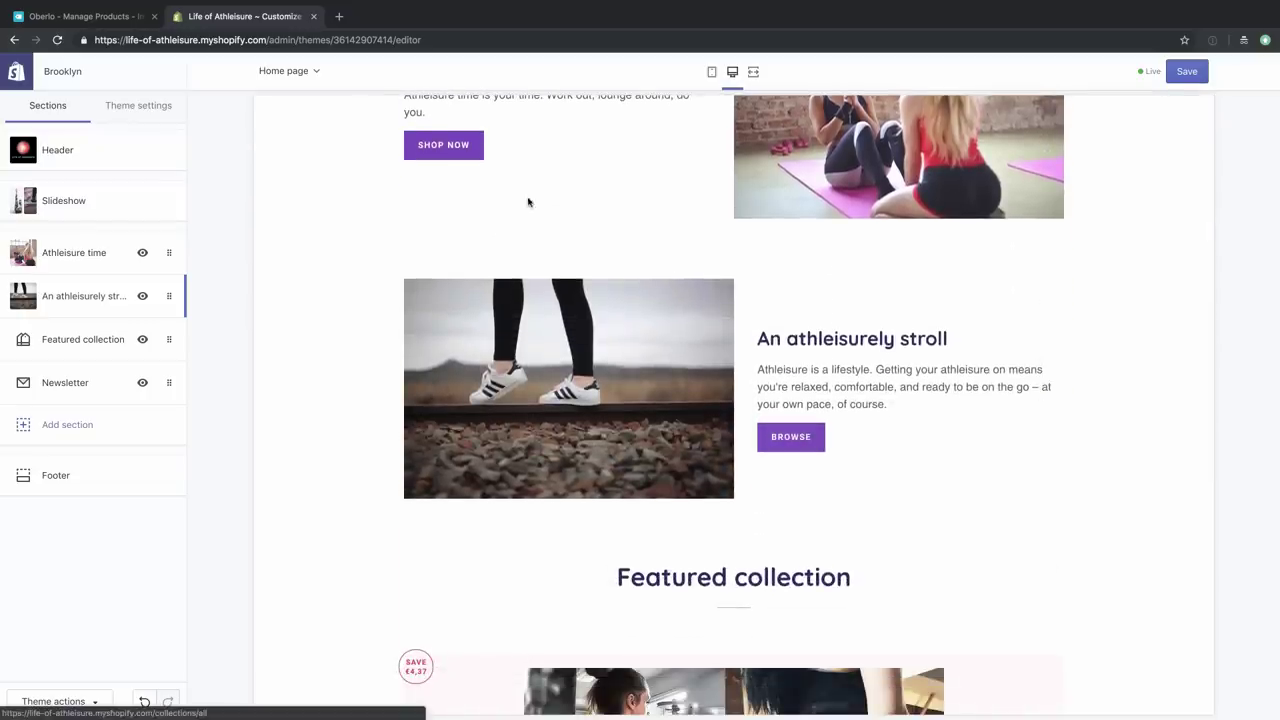
scroll(926, 403, "down", 1)
scroll(926, 403, "down", 1)
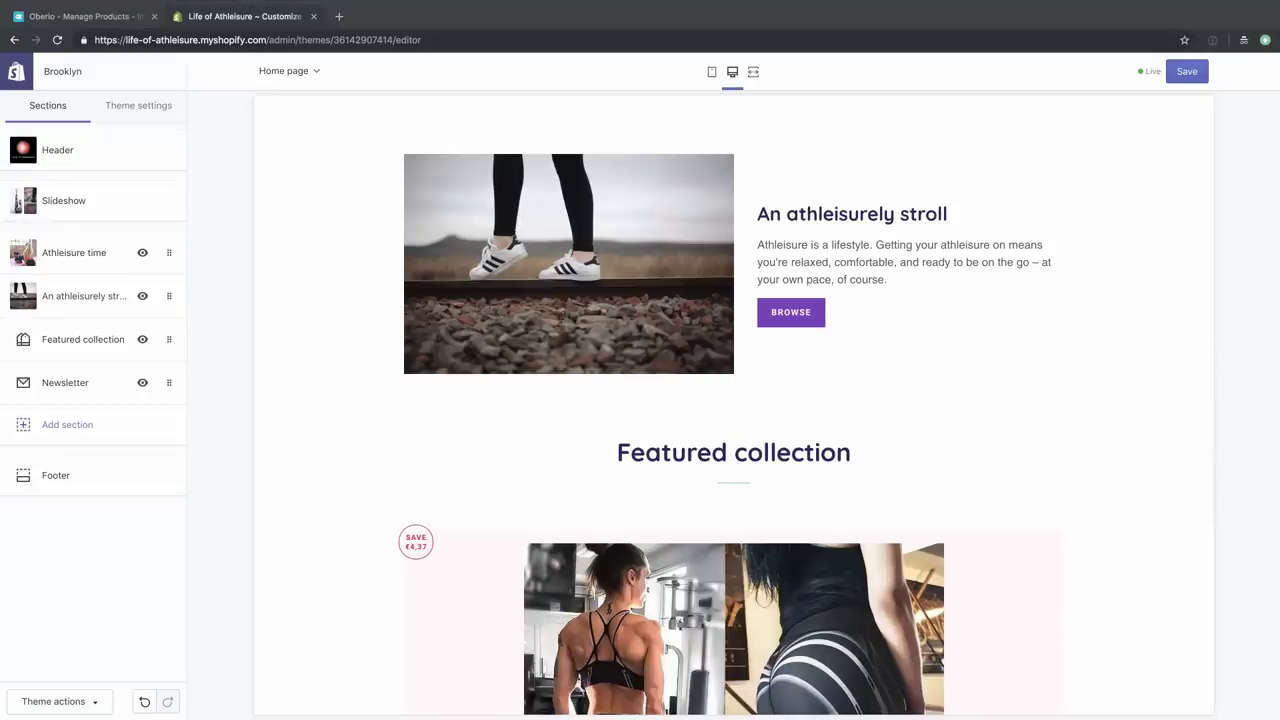
key("super+l")
scroll(1174, 396, "down", 3)
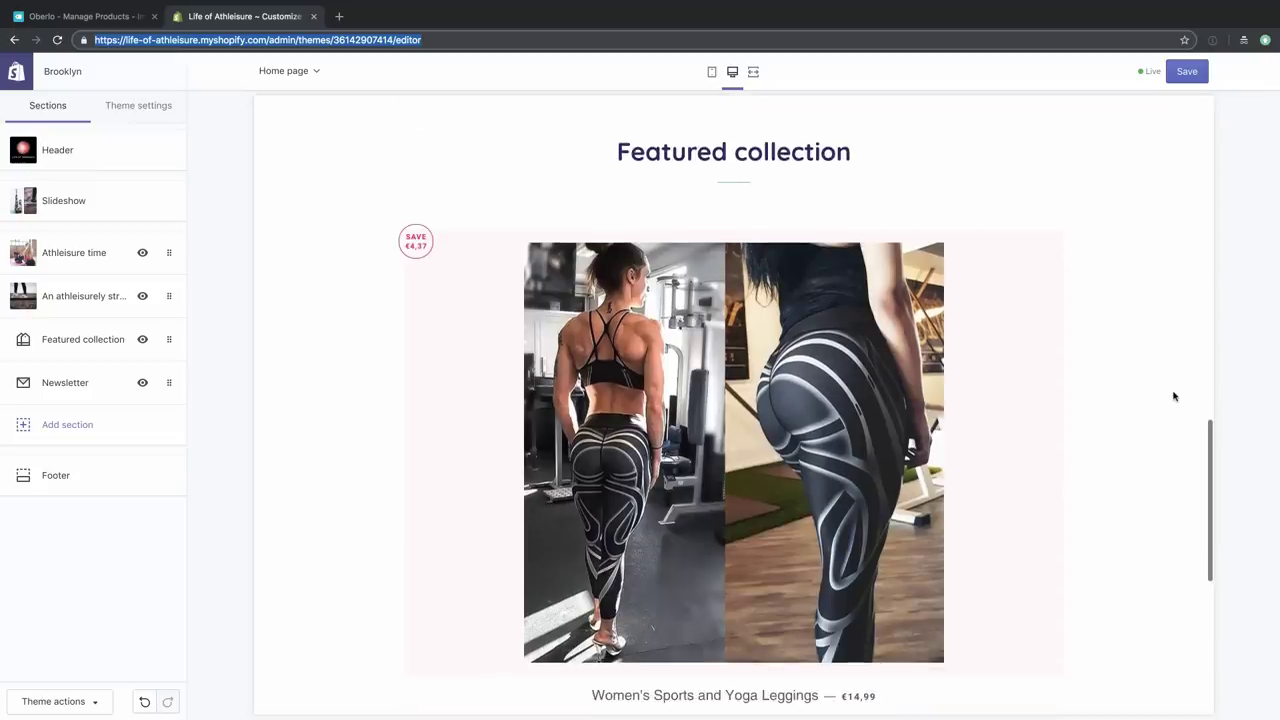
scroll(1174, 396, "down", 1)
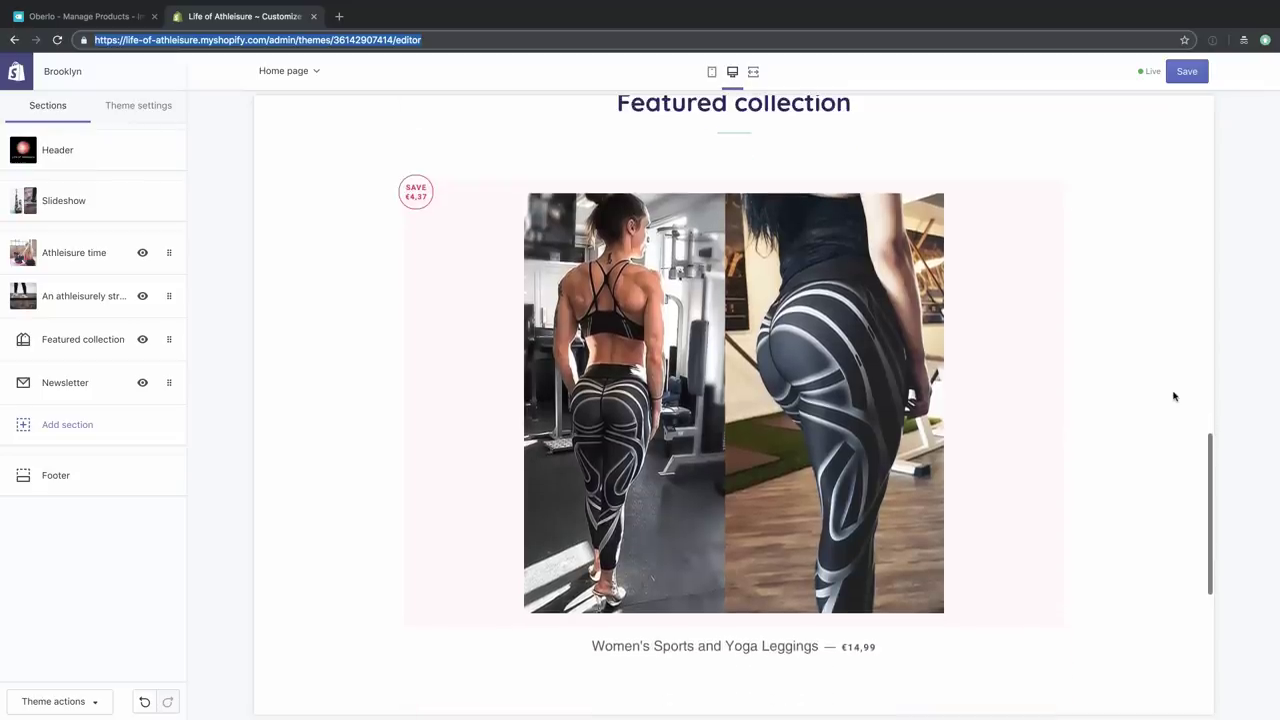
scroll(1174, 396, "up", 4)
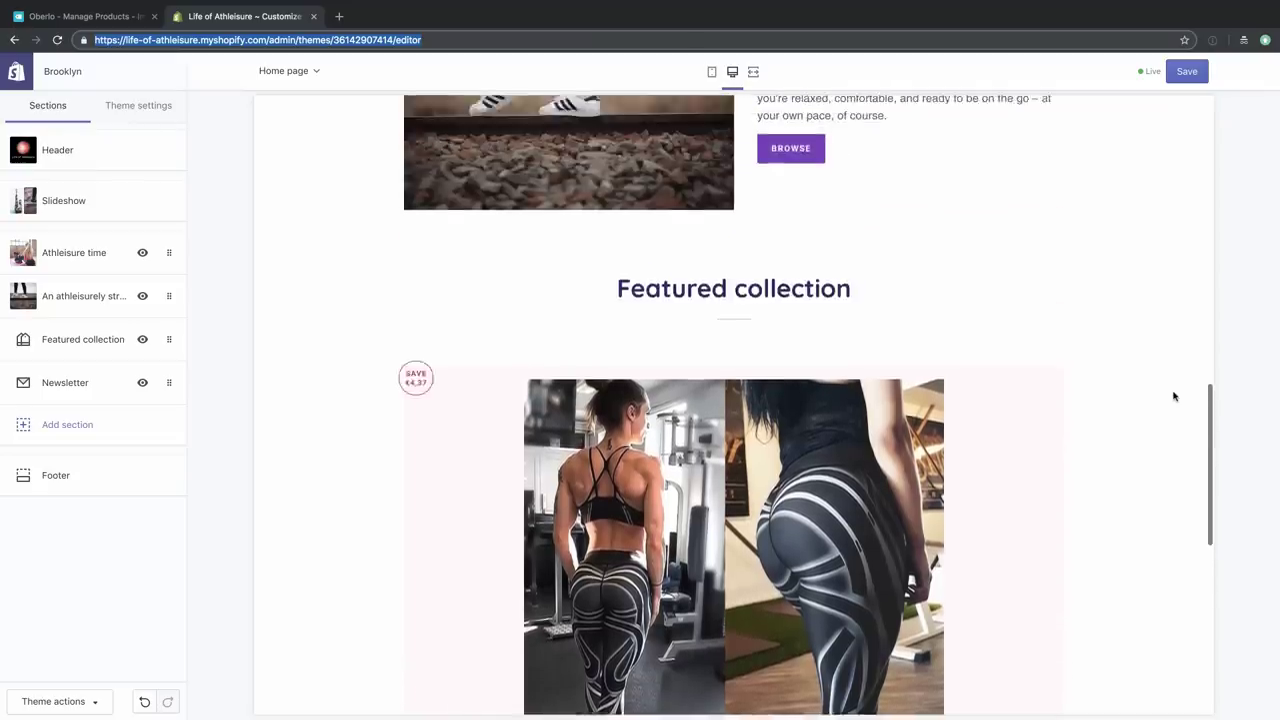
scroll(1174, 396, "up", 7)
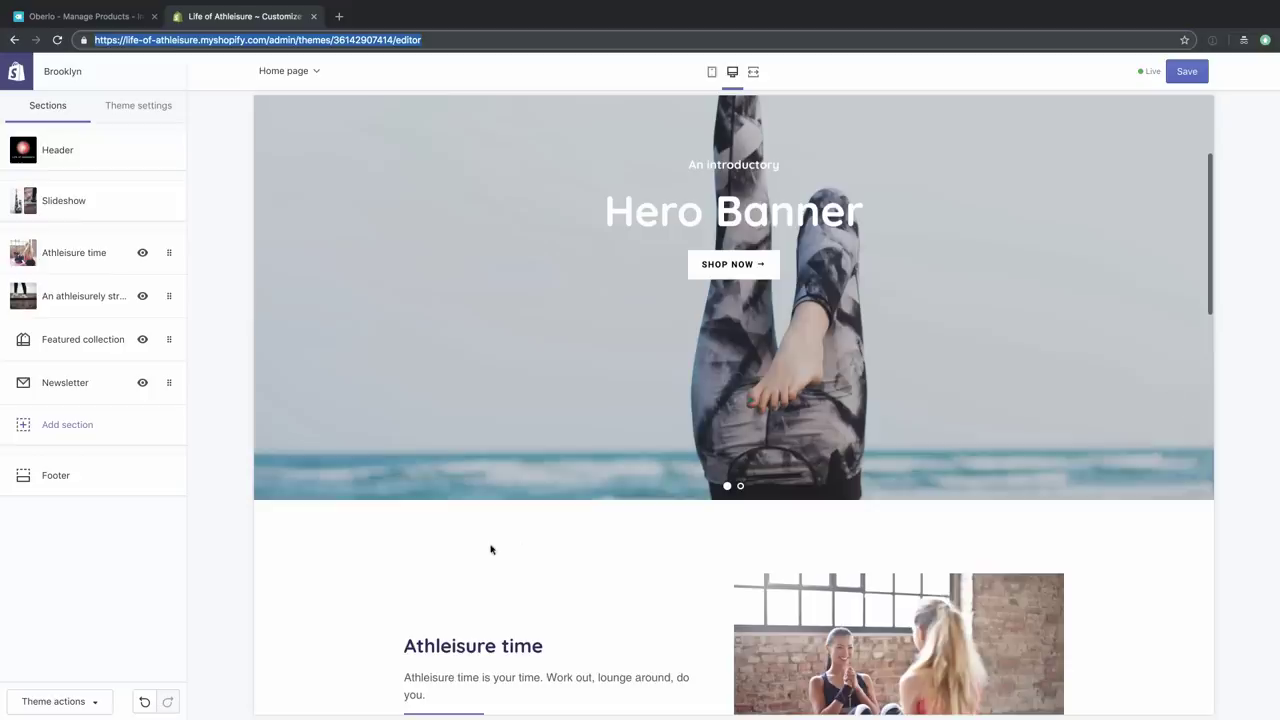
Save the Brooklyn home page changes and go to the Products list of three leggings
left_click(16, 75)
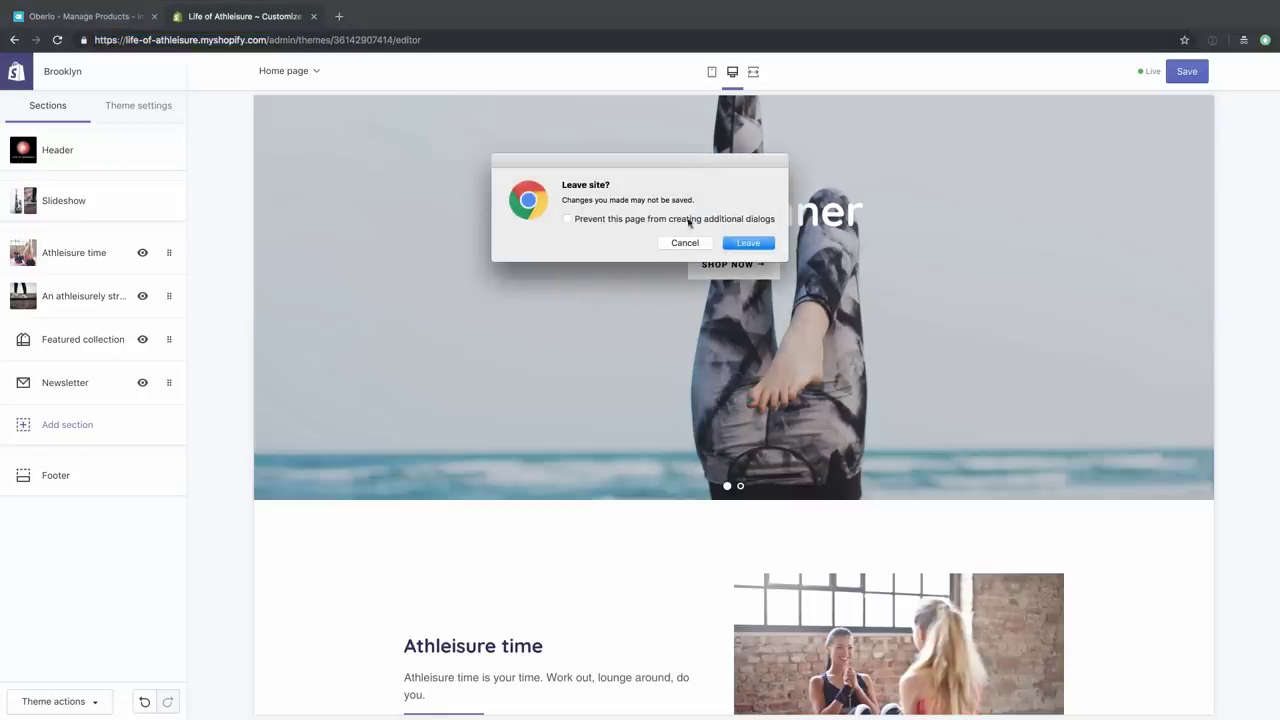
left_click(685, 247)
left_click(1187, 72)
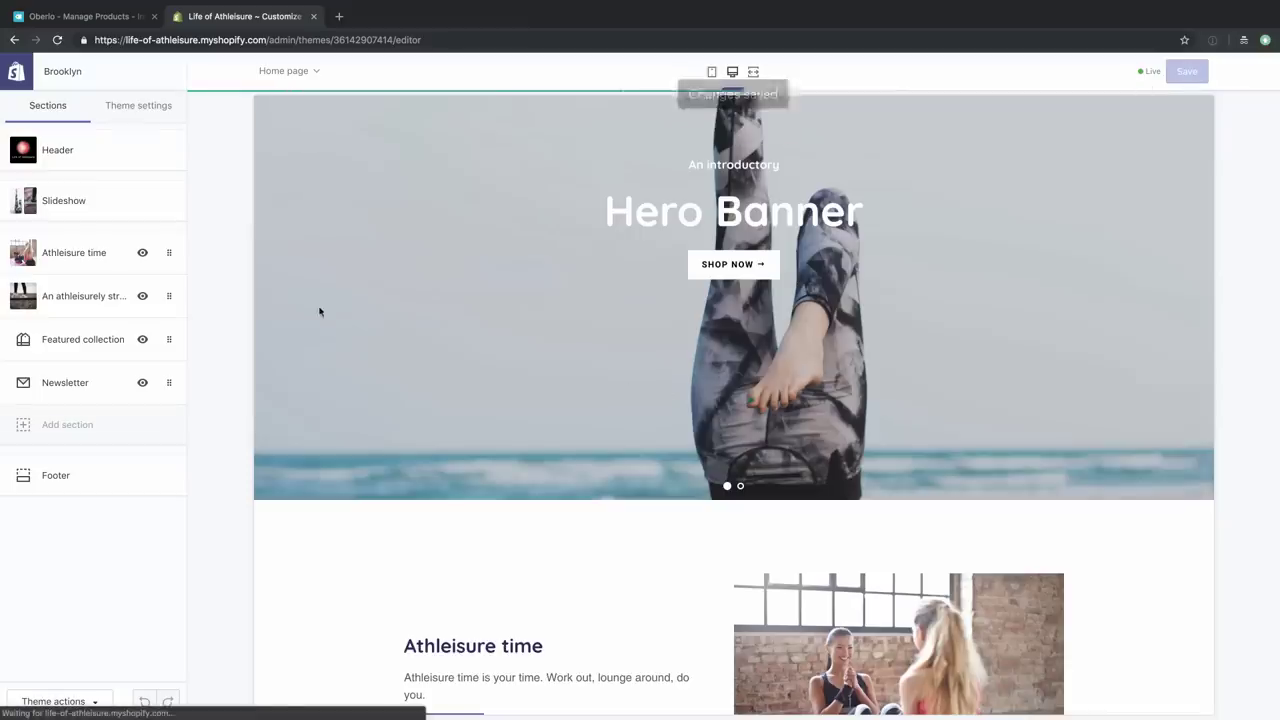
left_click(21, 79)
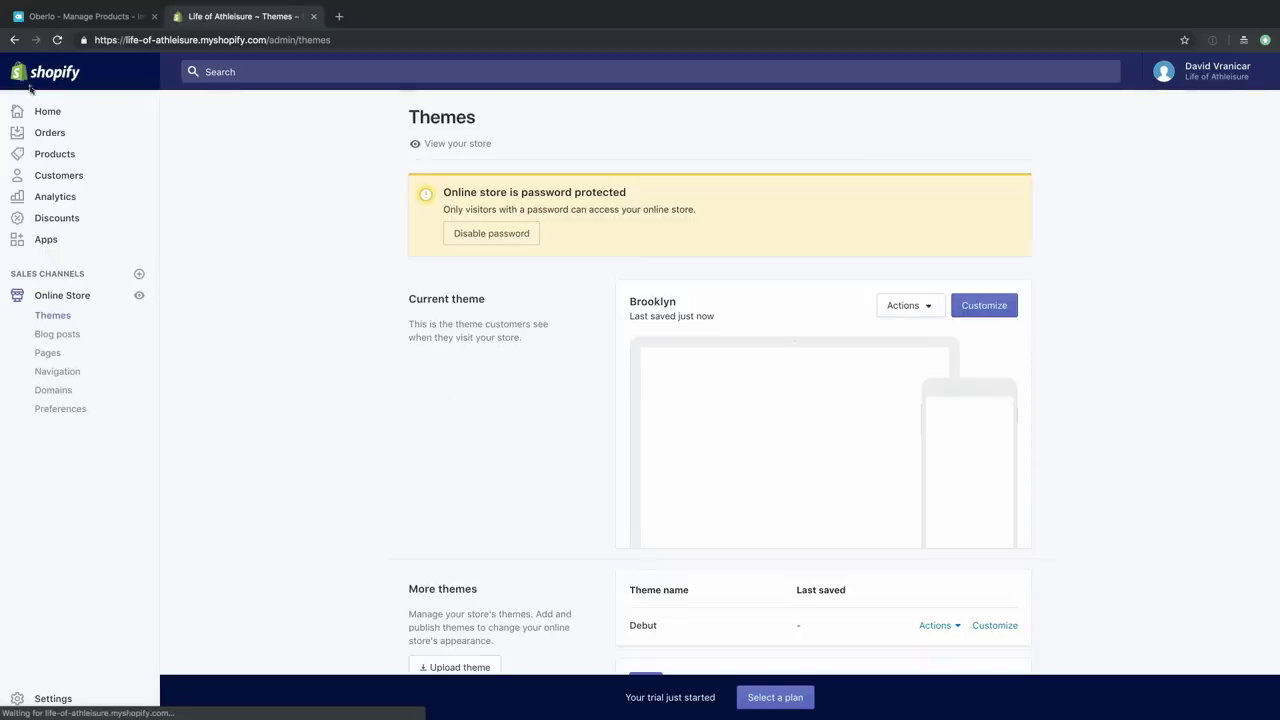
left_click(66, 155)
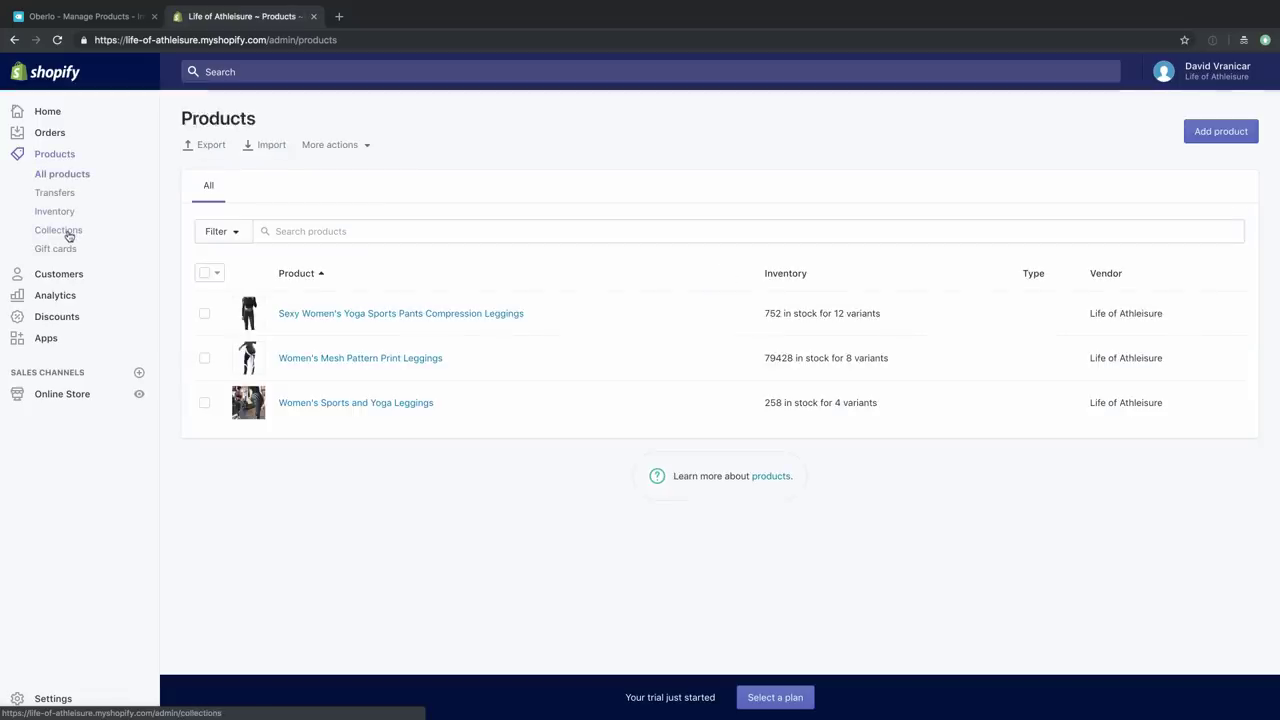
Create a collection titled 'Newest Items' described as the latest leggings for athleisure time
left_click(62, 231)
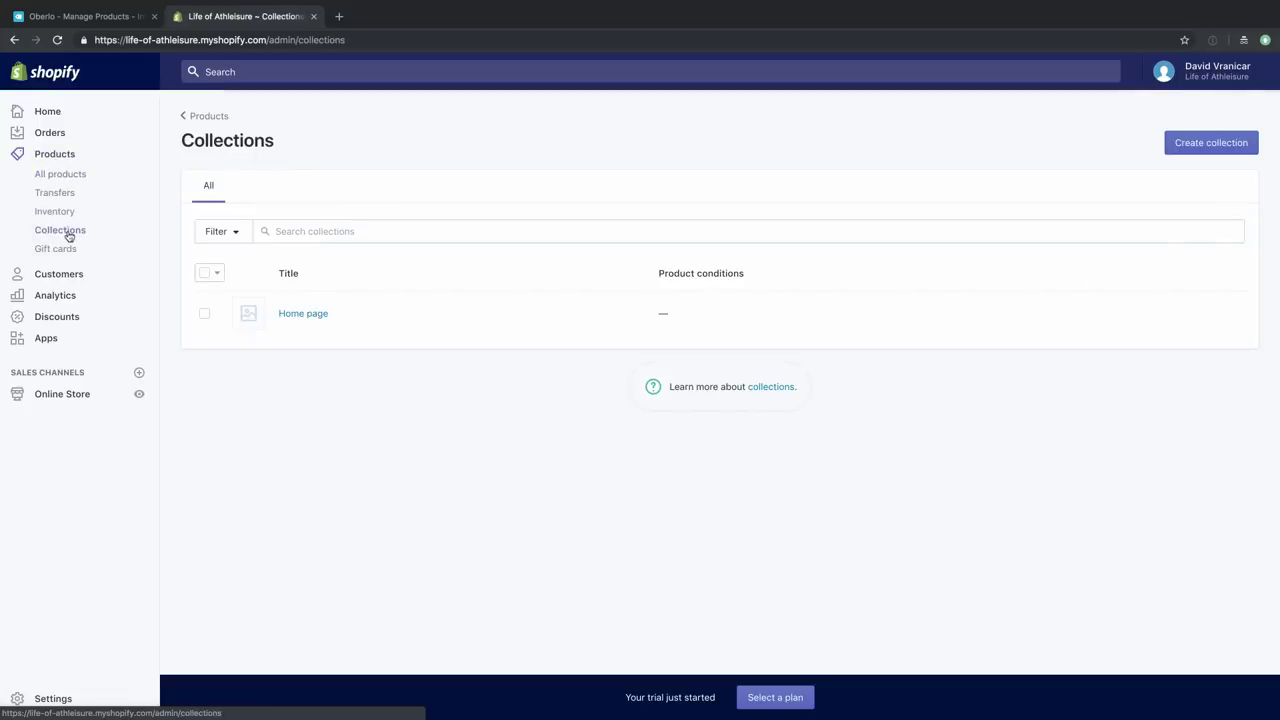
left_click(1200, 143)
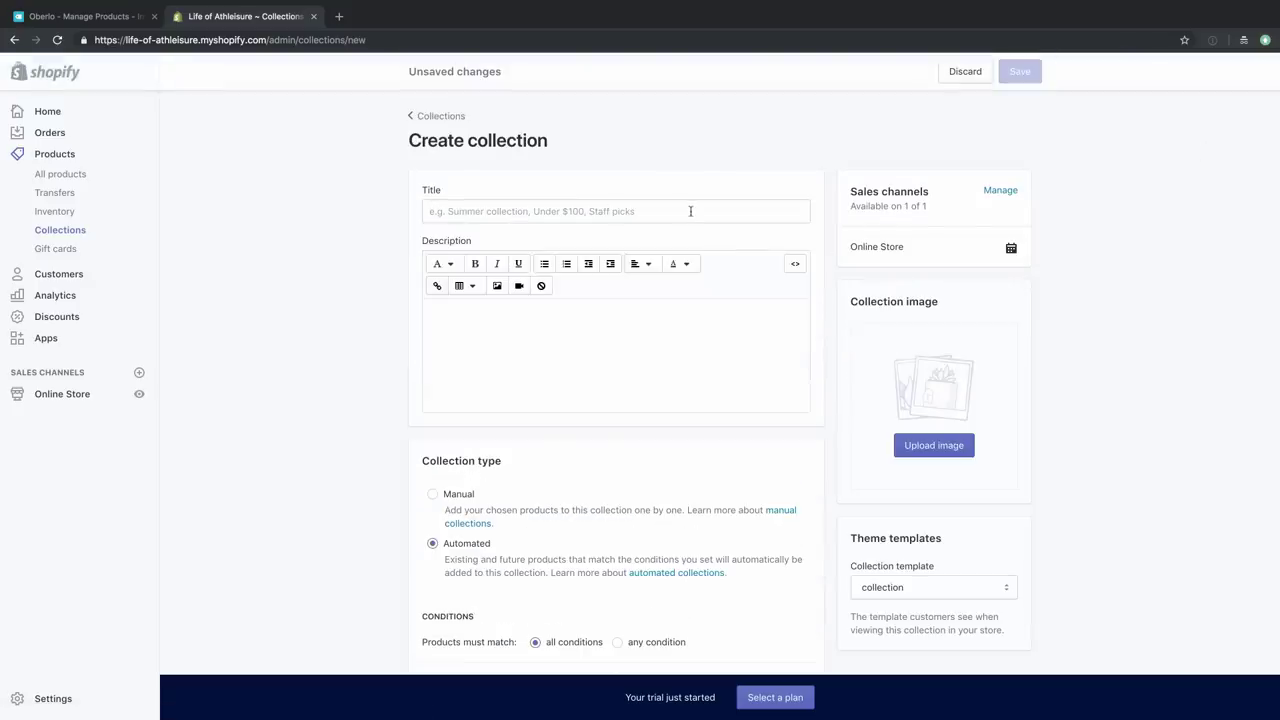
left_click(690, 211)
type("N")
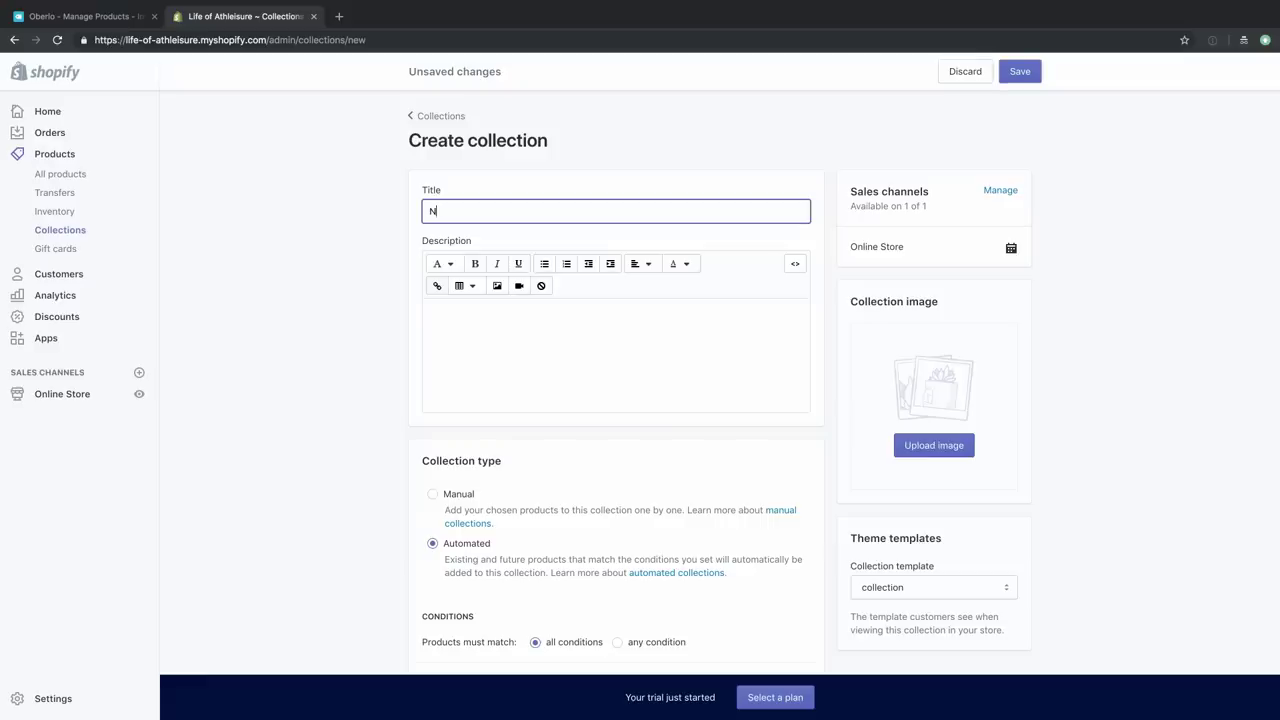
type("ewest Items")
left_click(587, 346)
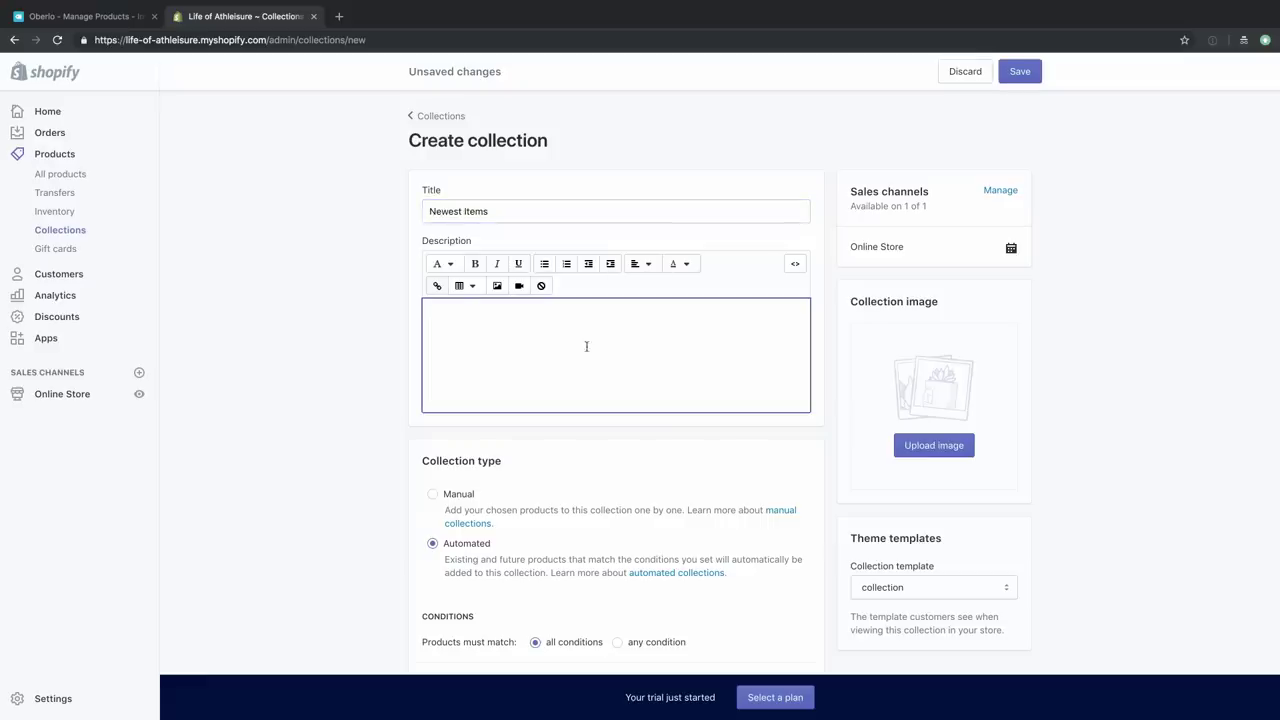
type("Check")
key("BackSpace")
key("BackSpace")
type("ck out the latest leggings")
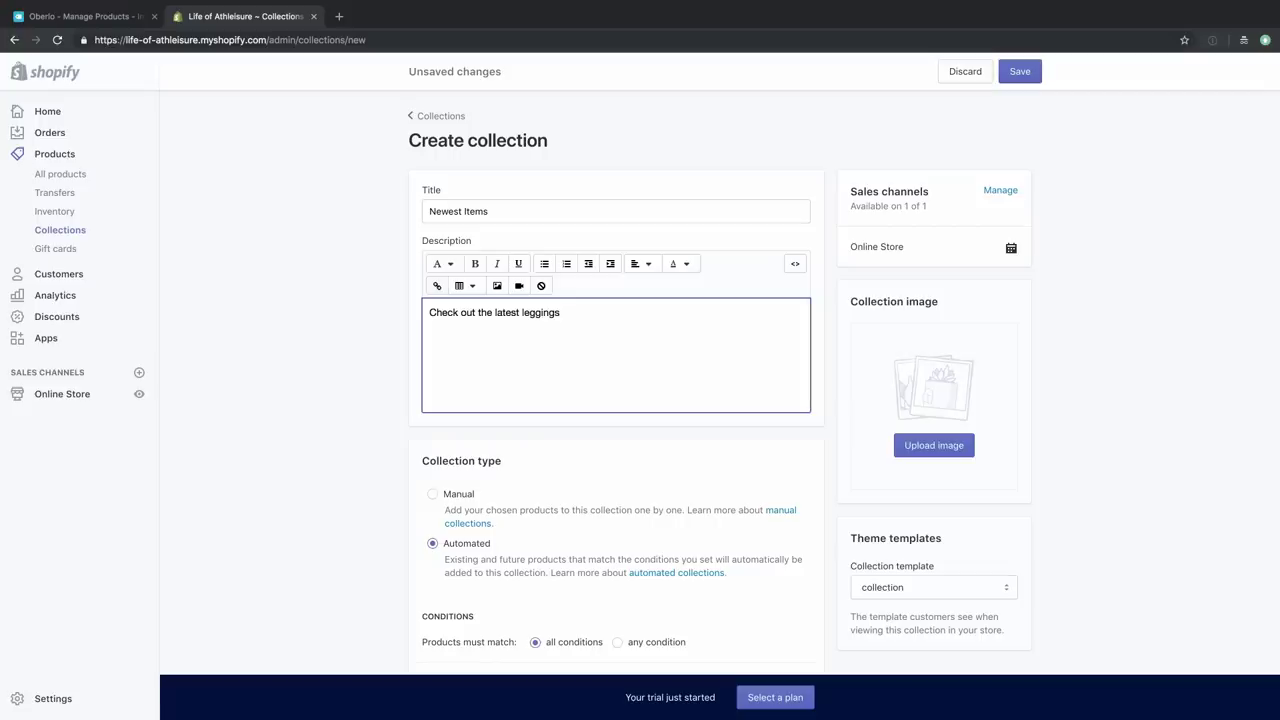
type(" that will ha")
type("lp your make the mo")
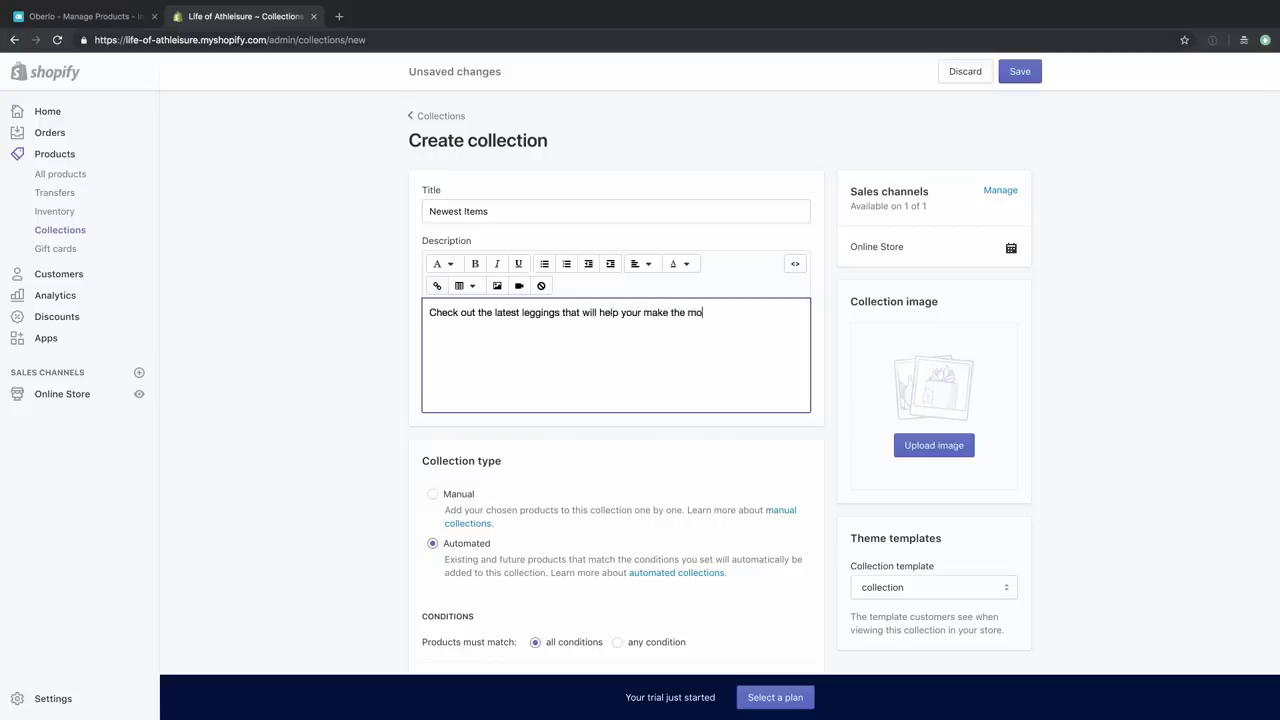
type("st of your athleisure time.")
Set the collection type to Manual
scroll(660, 298, "down", 3)
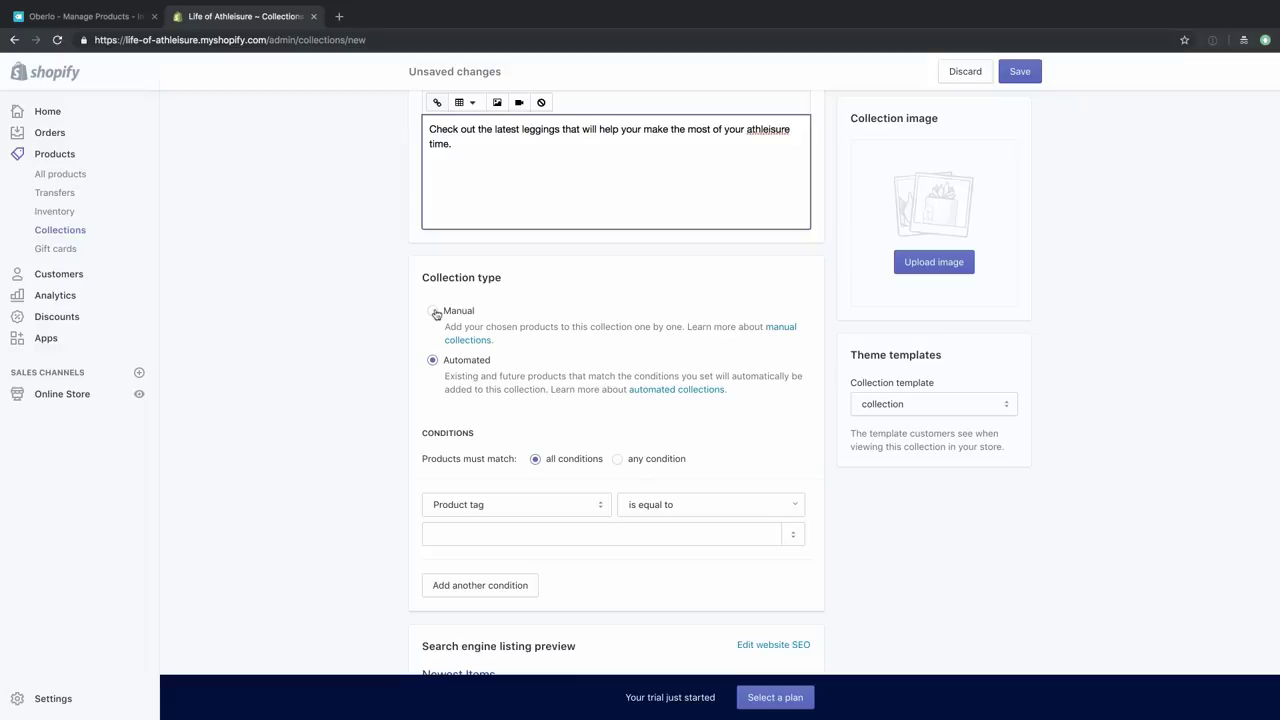
left_click(436, 312)
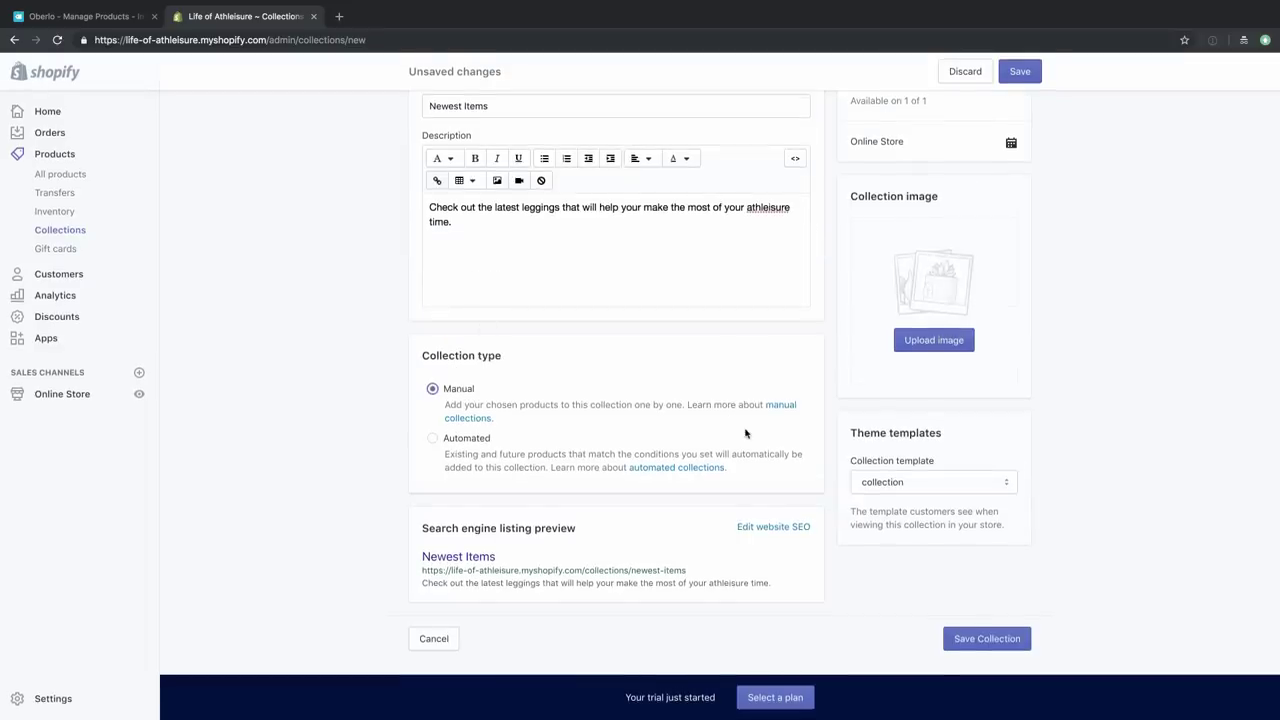
scroll(745, 433, "up", 2)
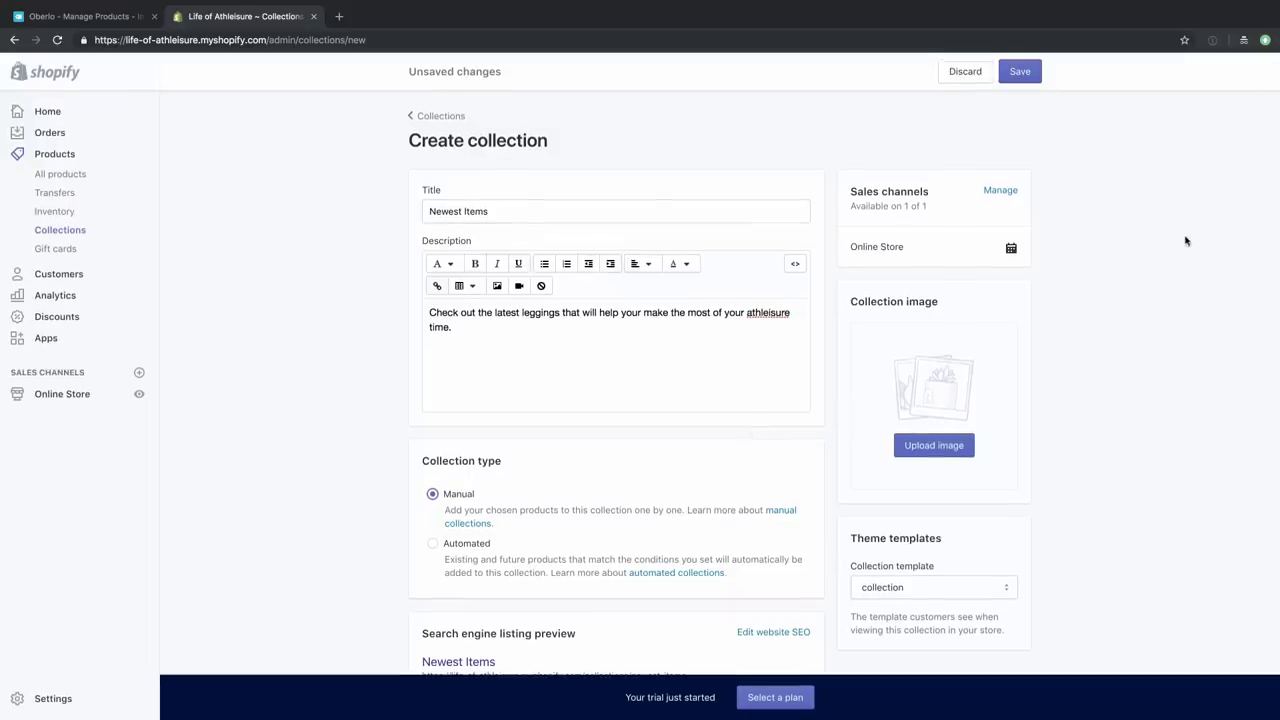
Save the Newest Items collection and add all three leggings products to it
left_click(1020, 72)
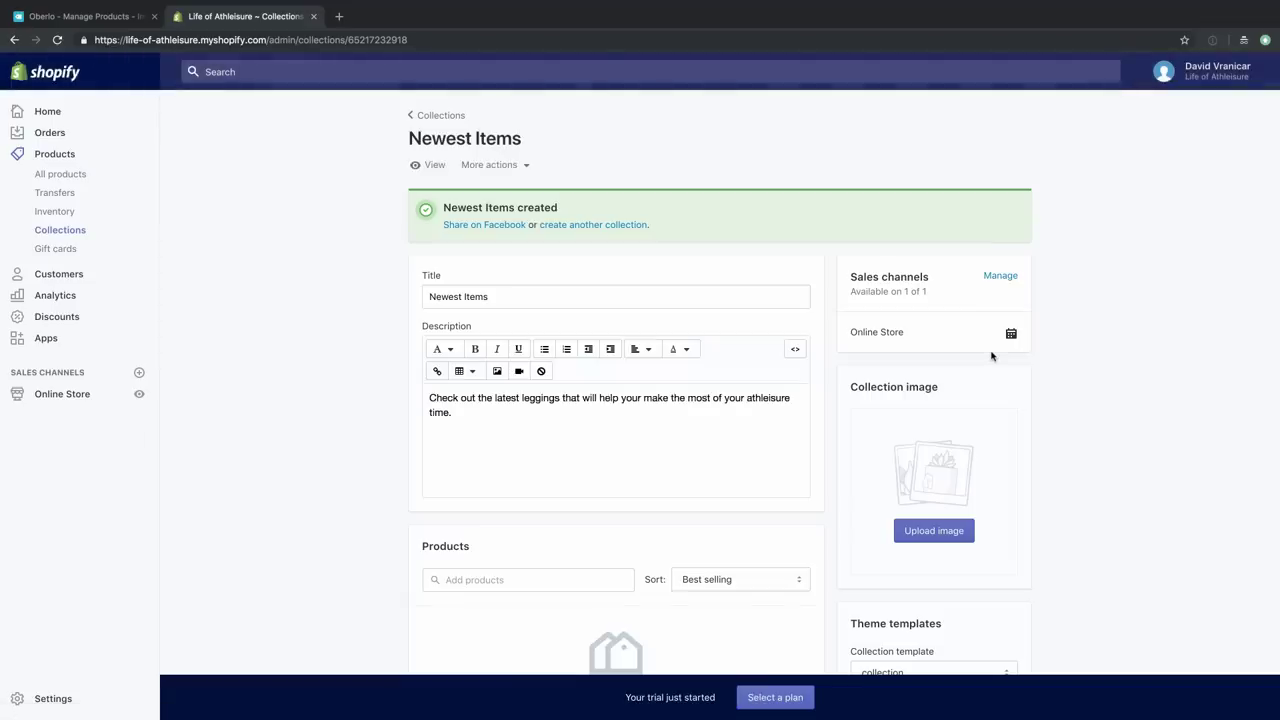
scroll(992, 356, "down", 3)
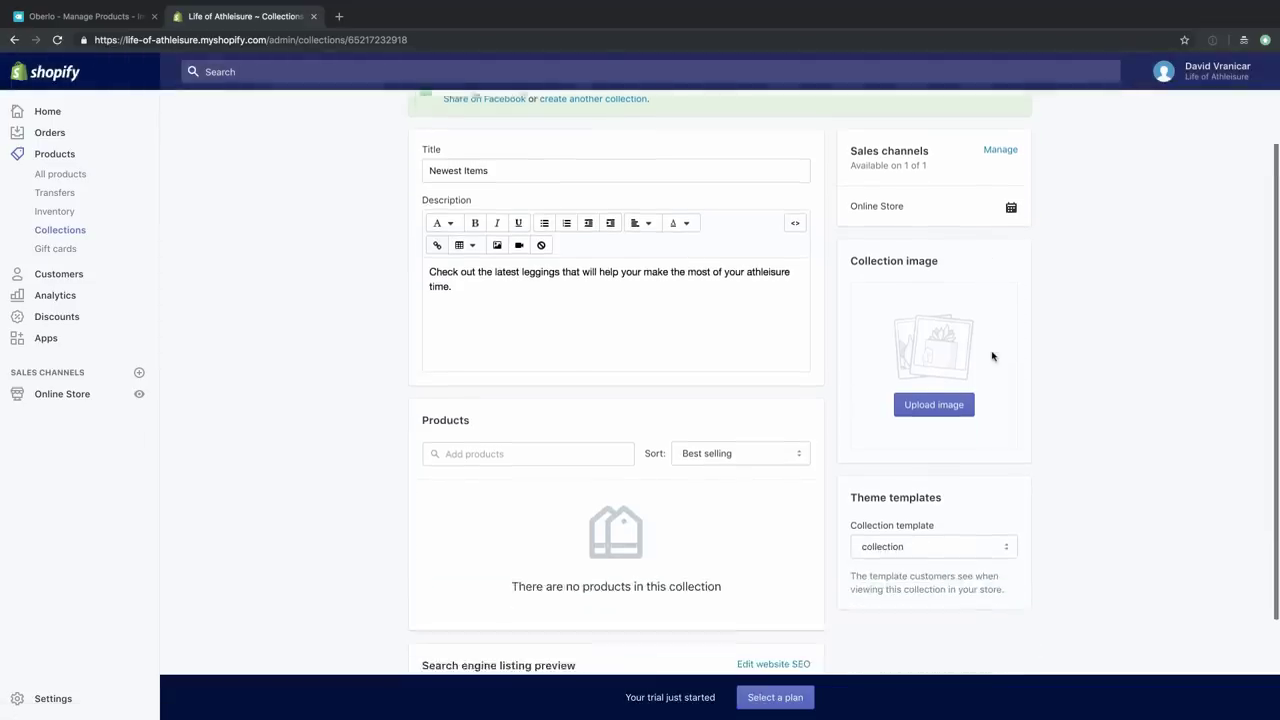
left_click(567, 429)
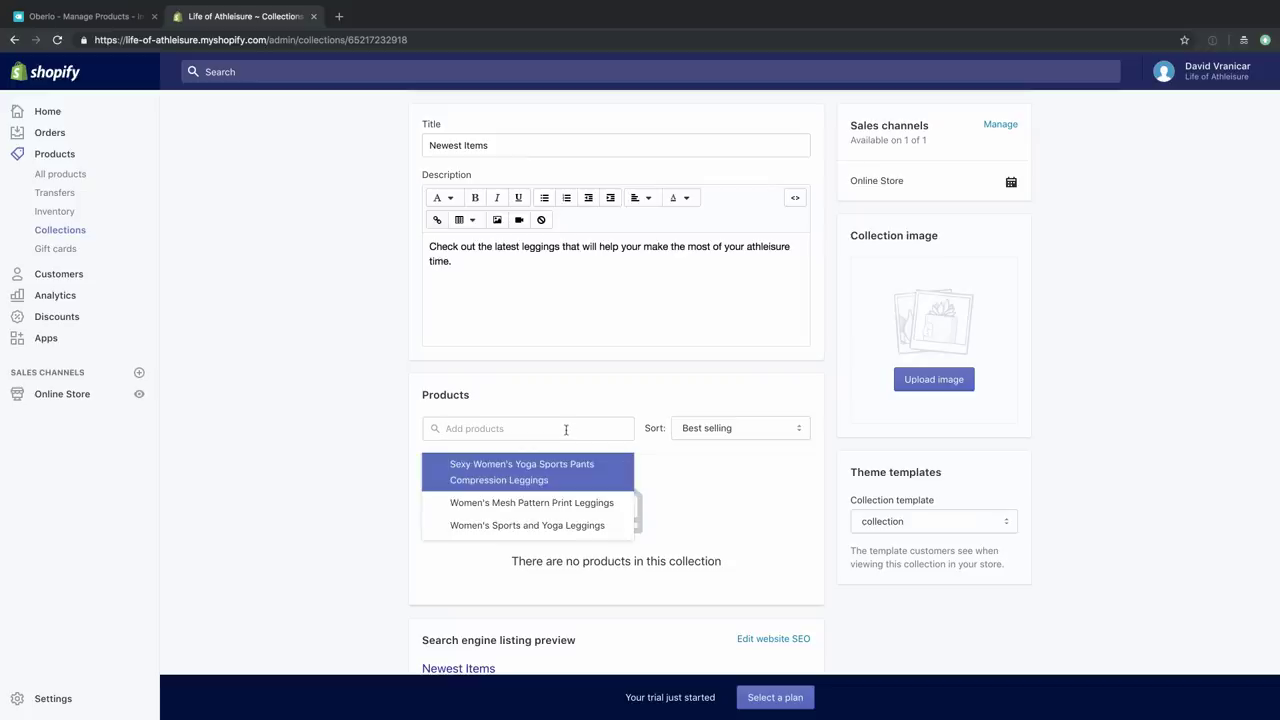
left_click(555, 480)
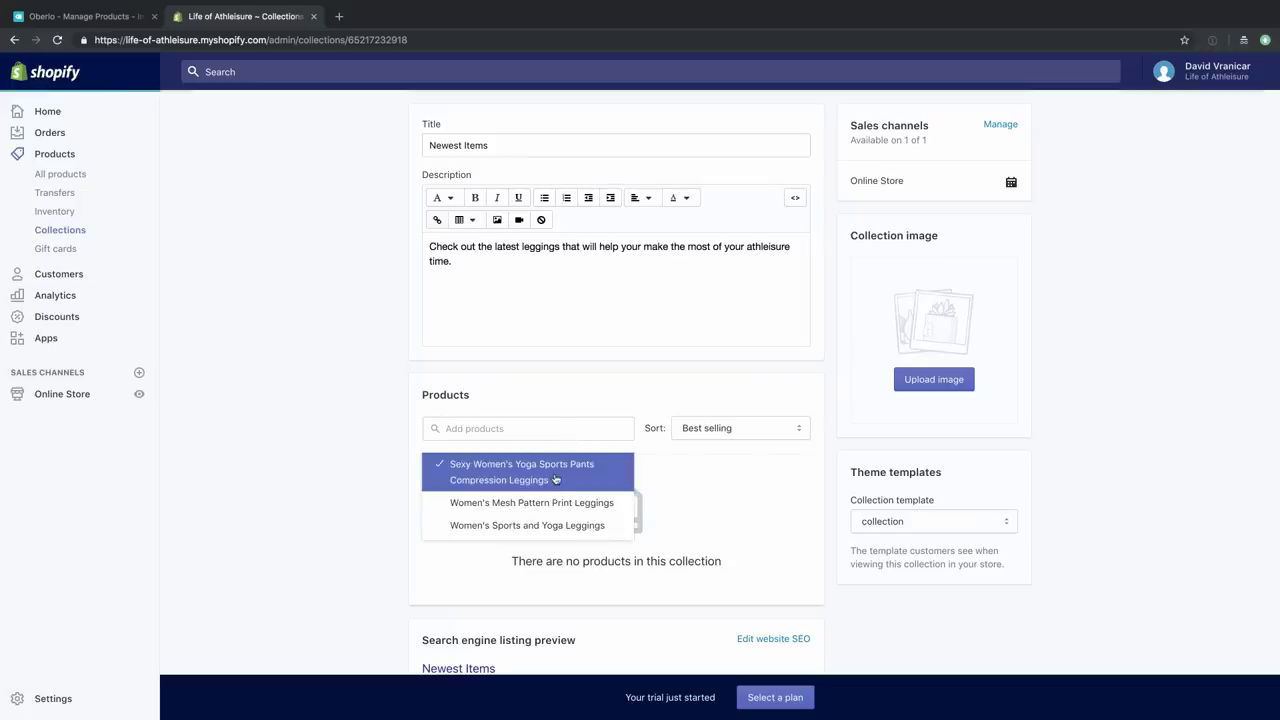
left_click(541, 526)
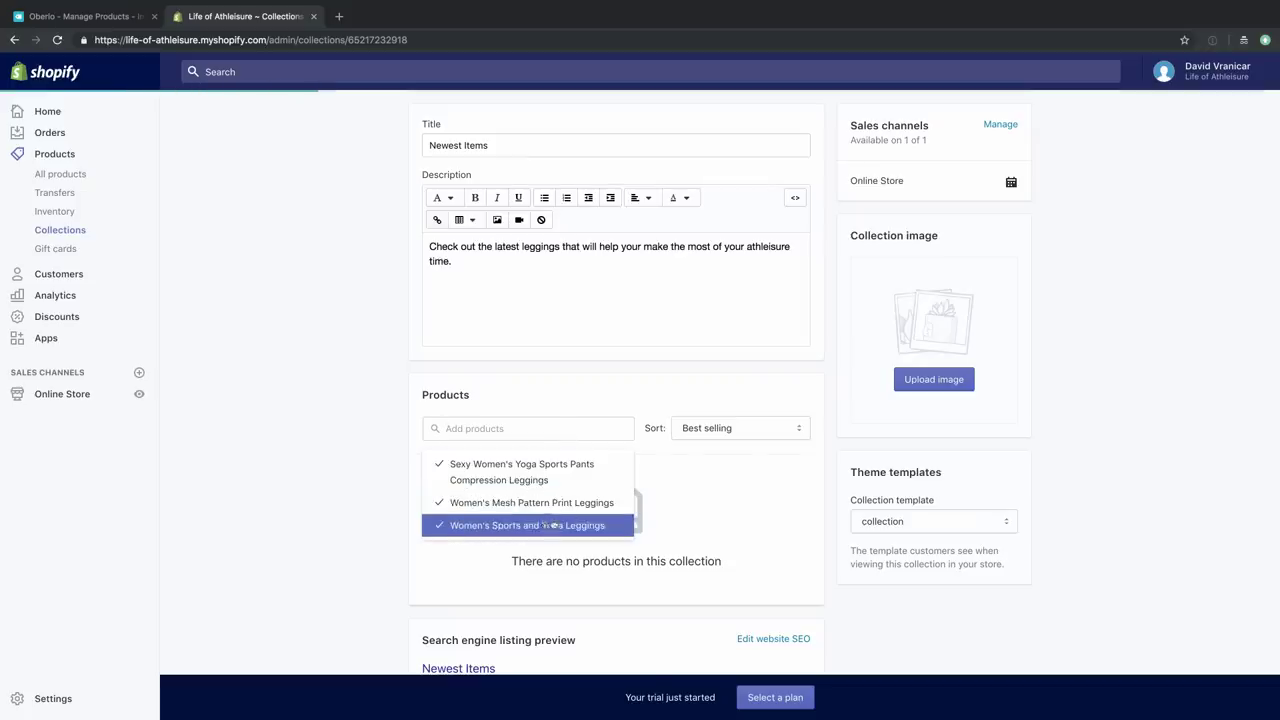
left_click(834, 500)
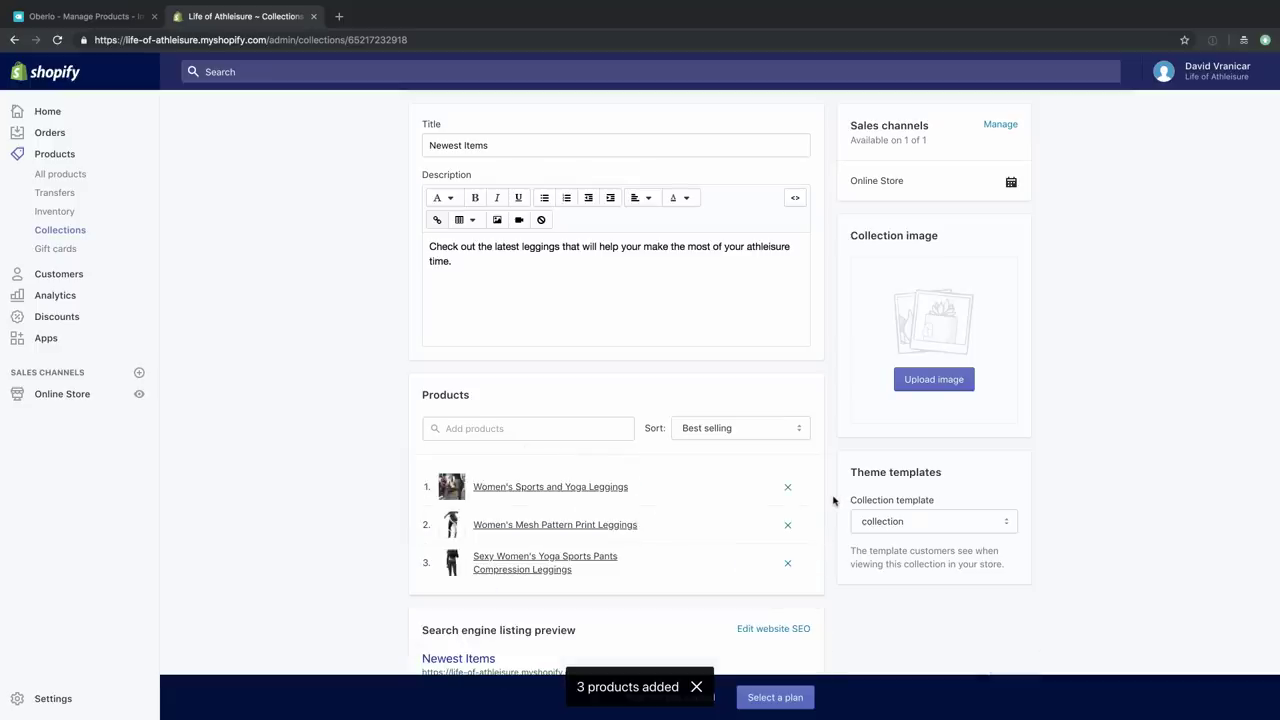
Sort the collection's products by Newest
left_click(782, 433)
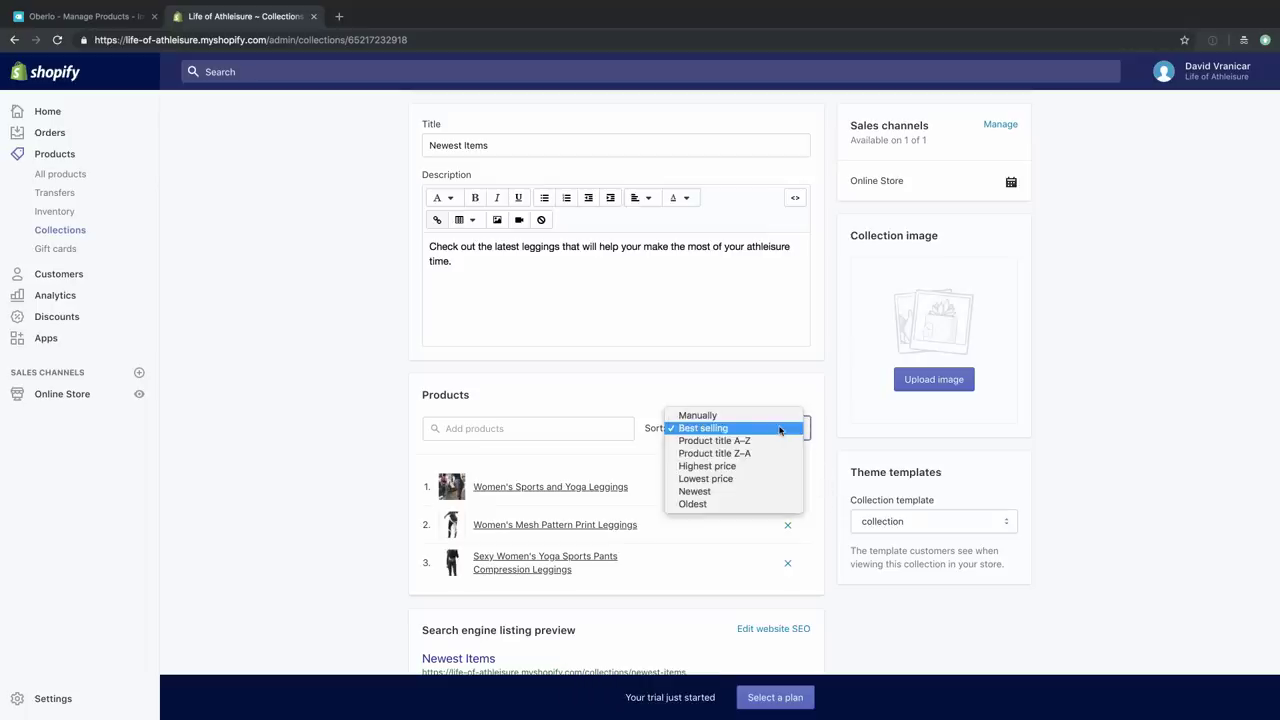
left_click(757, 492)
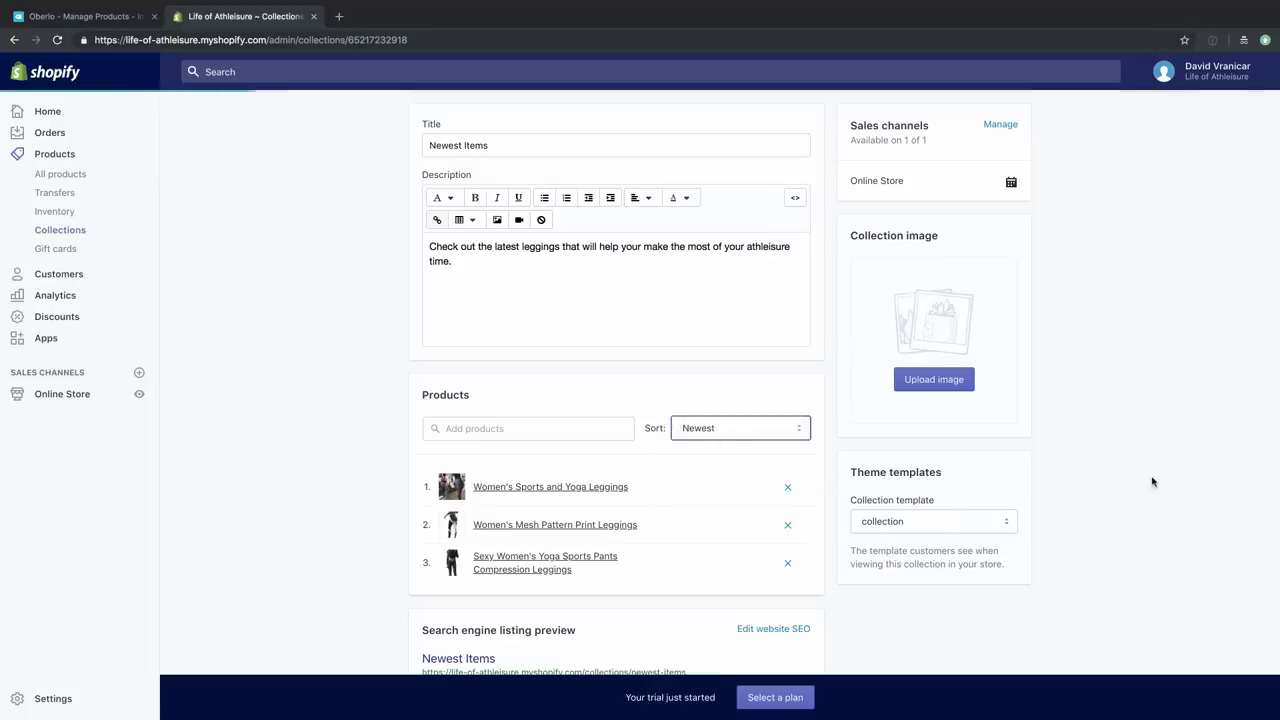
scroll(1151, 481, "down", 1)
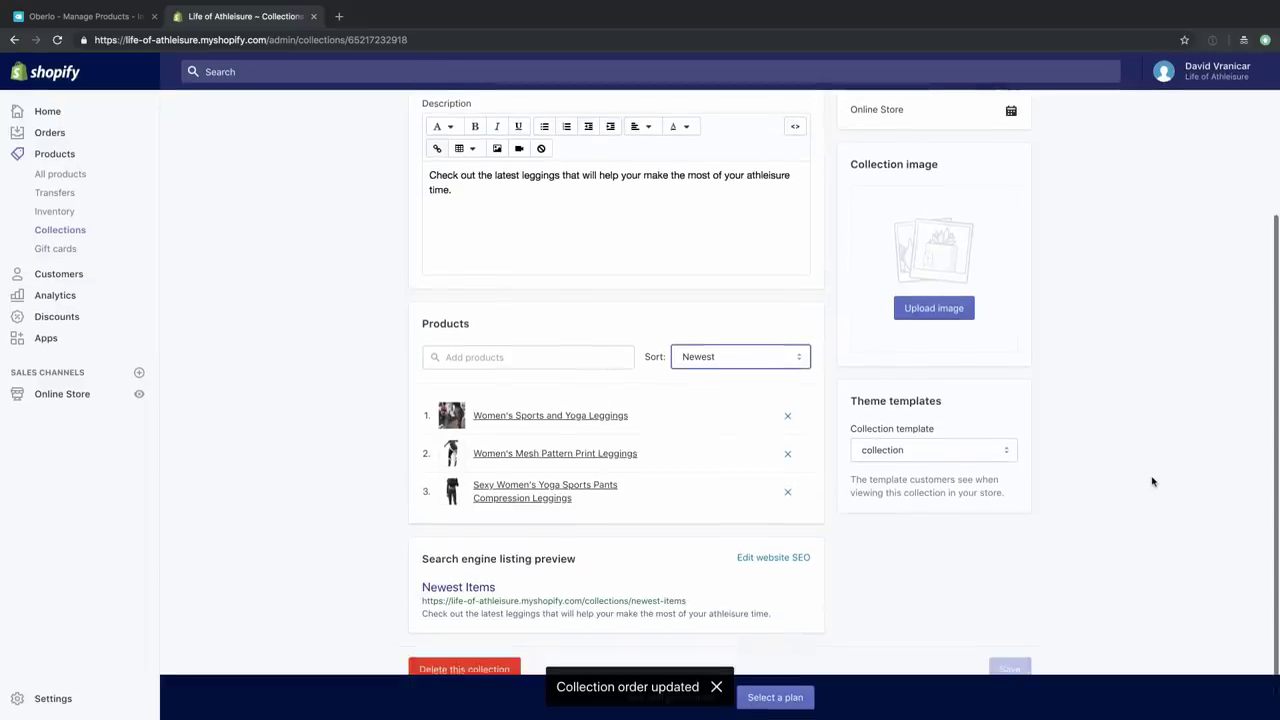
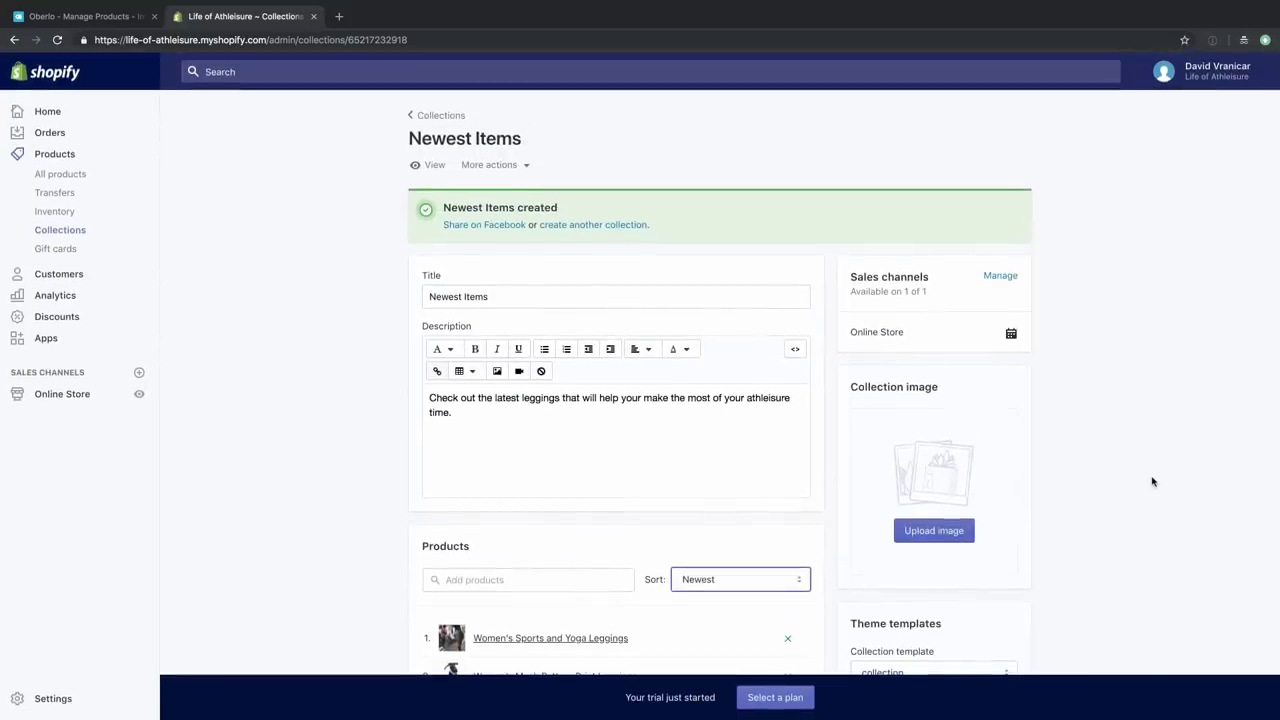
Open the Newest Items collection, confirm its three leggings, and go back to All products
left_click(443, 116)
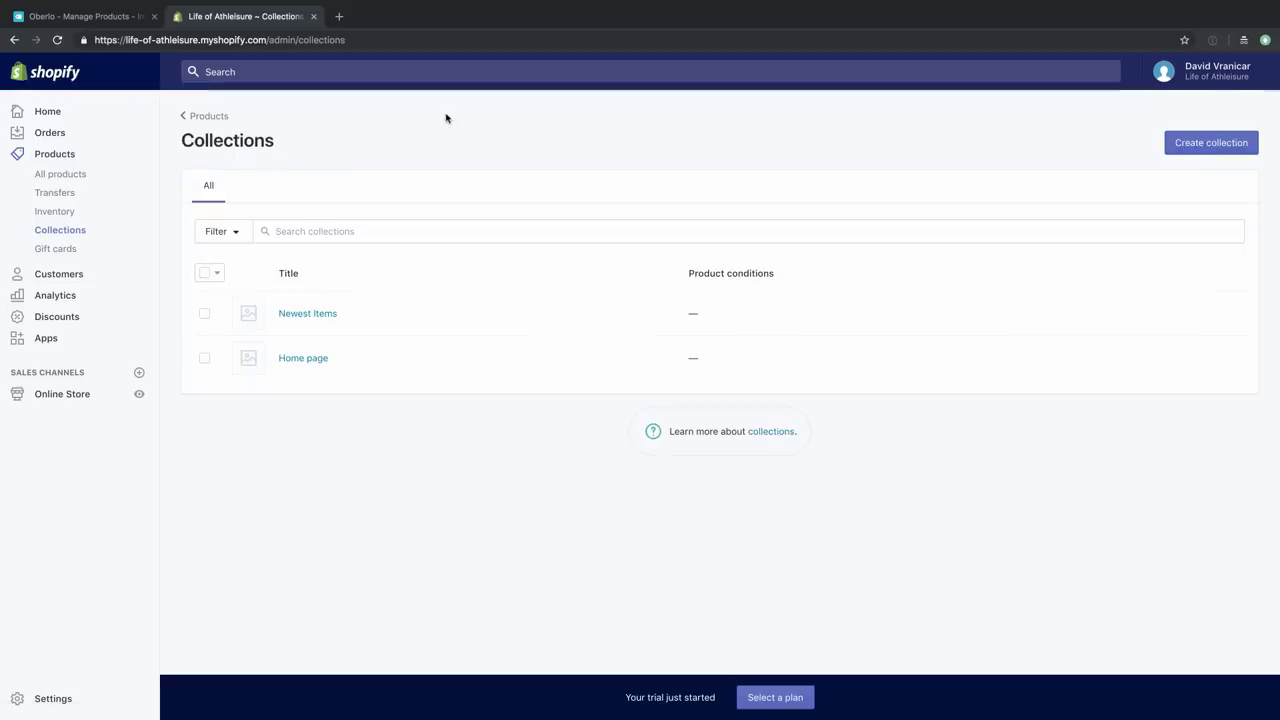
left_click(321, 313)
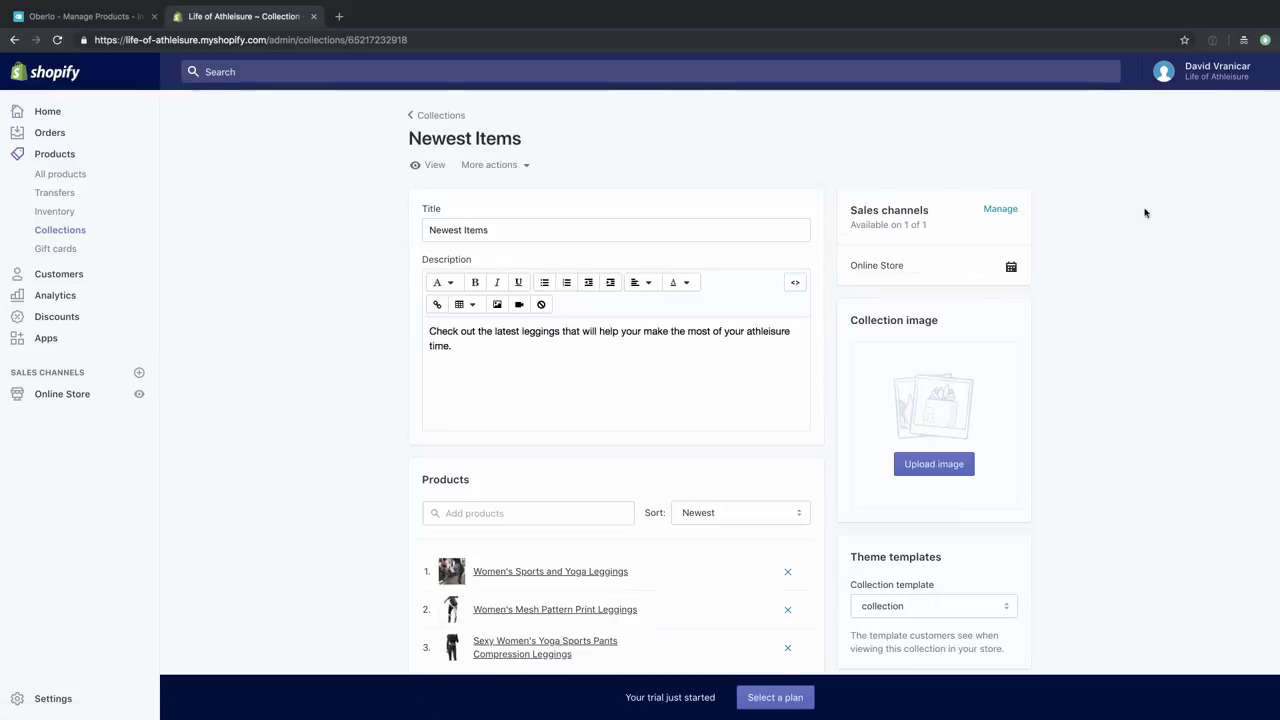
scroll(1145, 213, "down", 3)
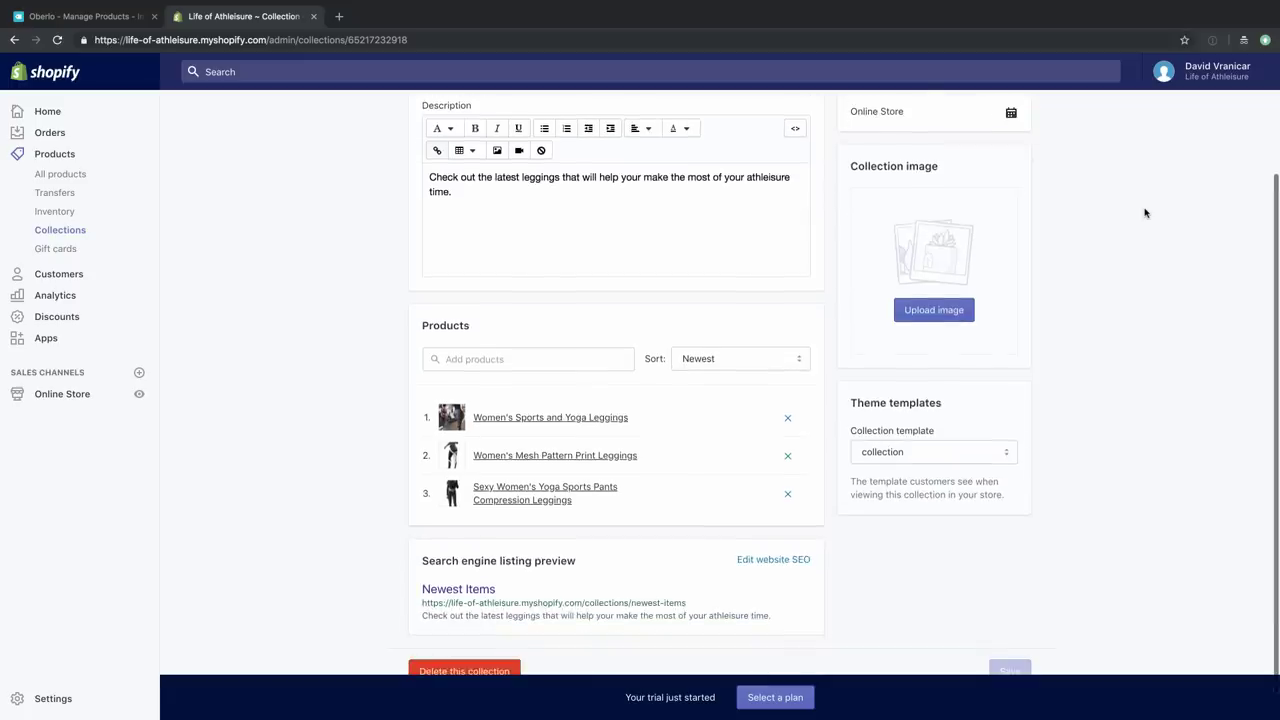
scroll(1145, 213, "up", 3)
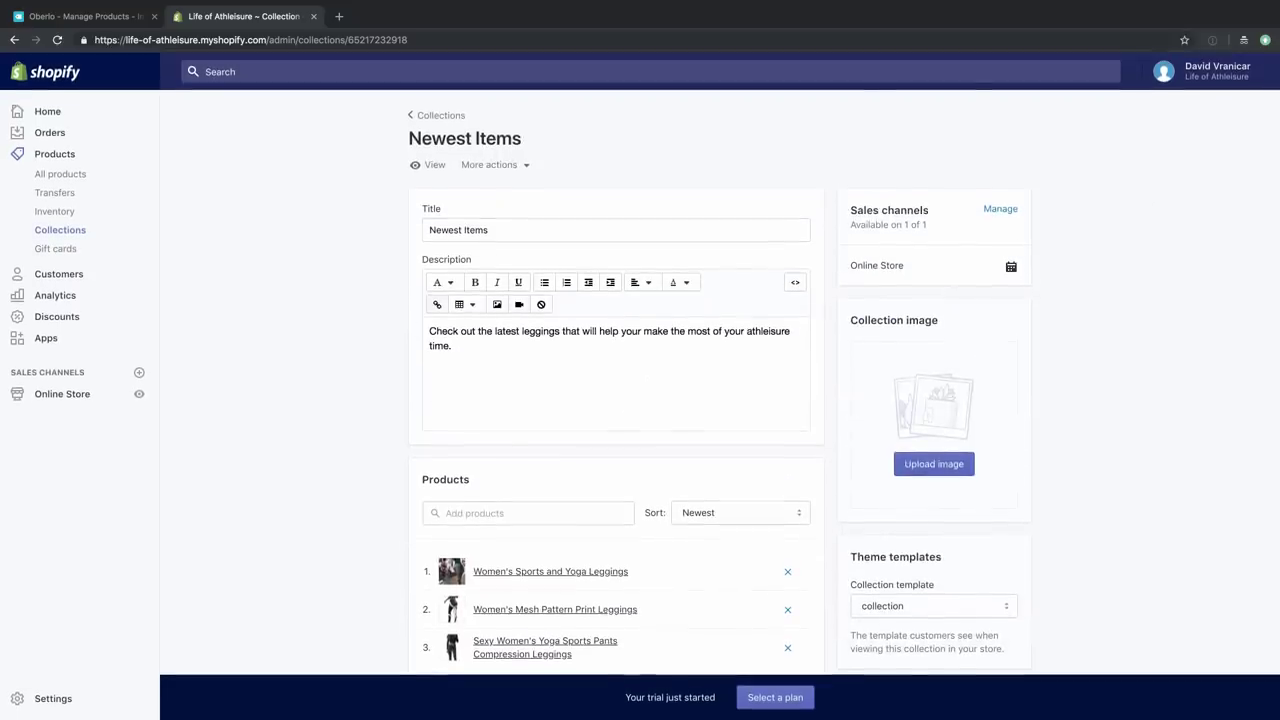
key("alt+Left")
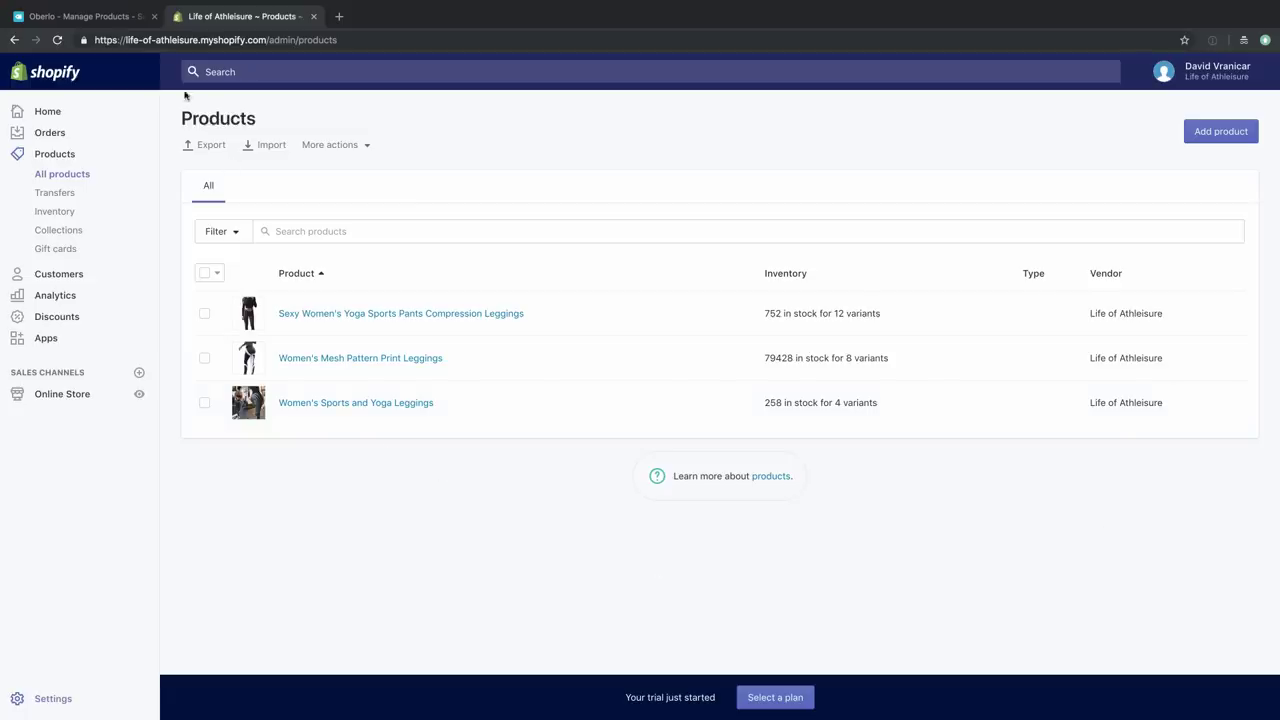
Add the Women Waist Yoga Fitness Leggings from Oberlo's recommendations to the import list and open it
left_click(101, 17)
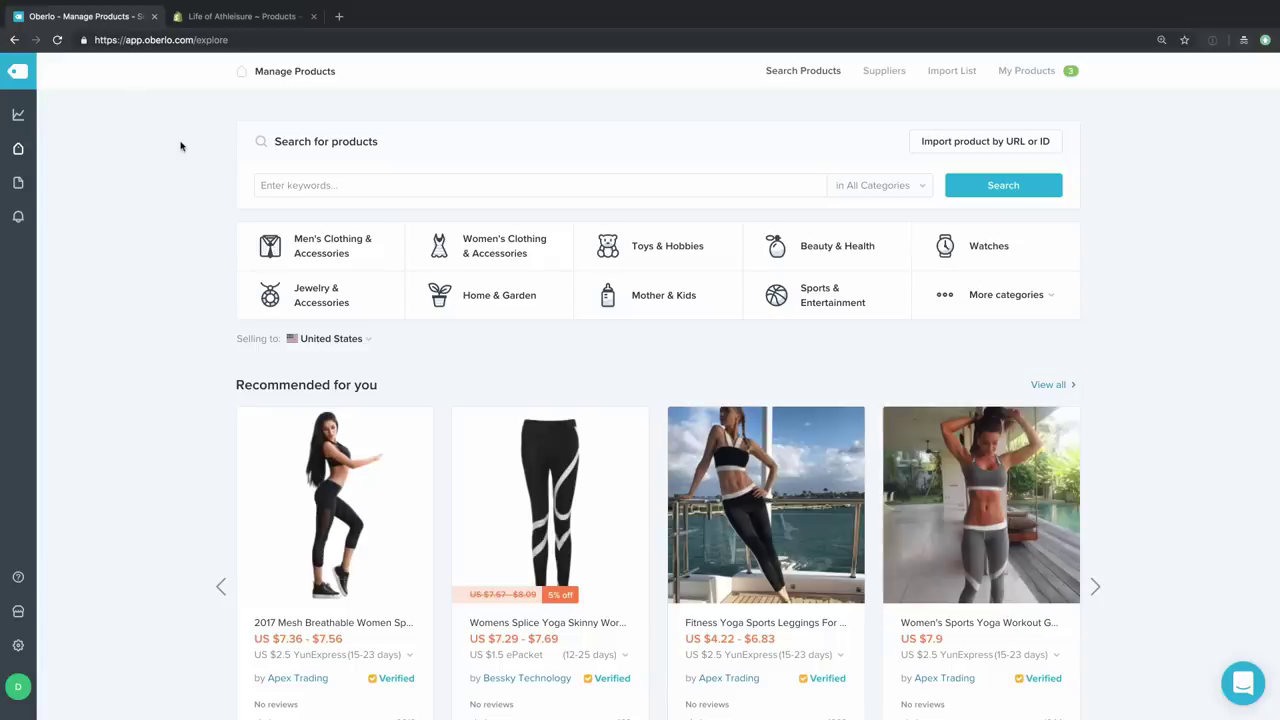
scroll(126, 356, "down", 1)
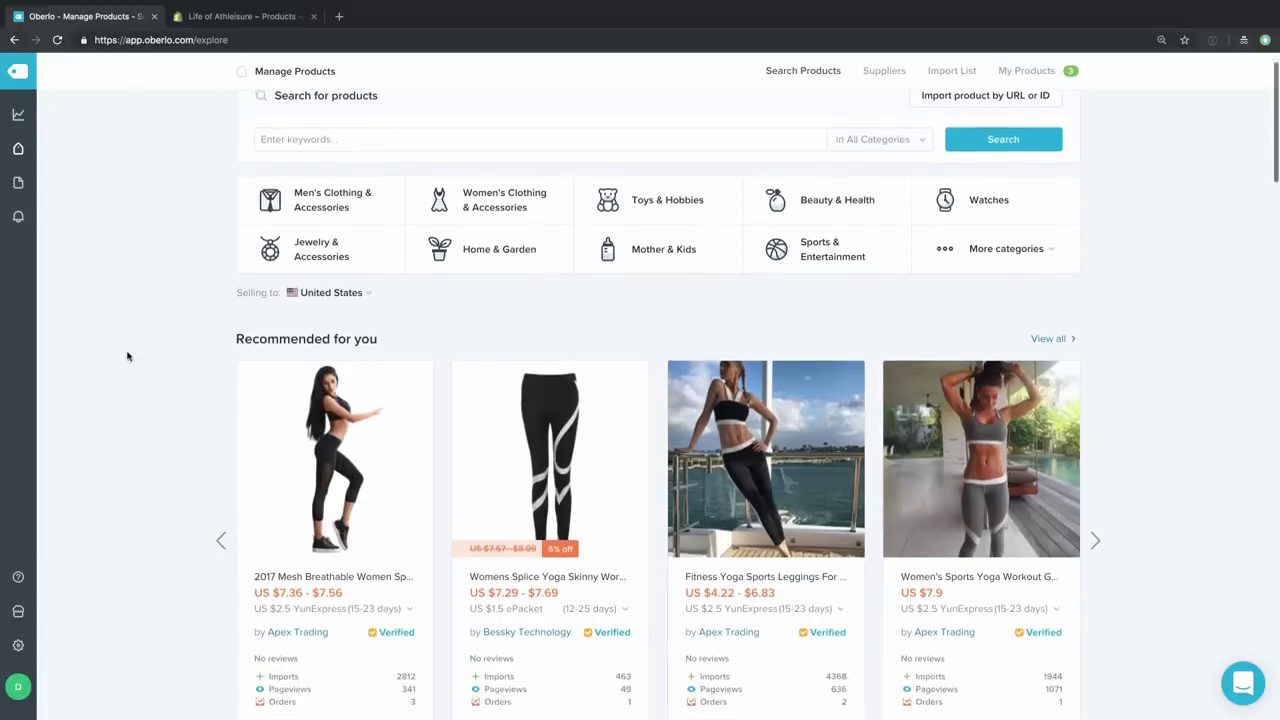
left_click(1097, 539)
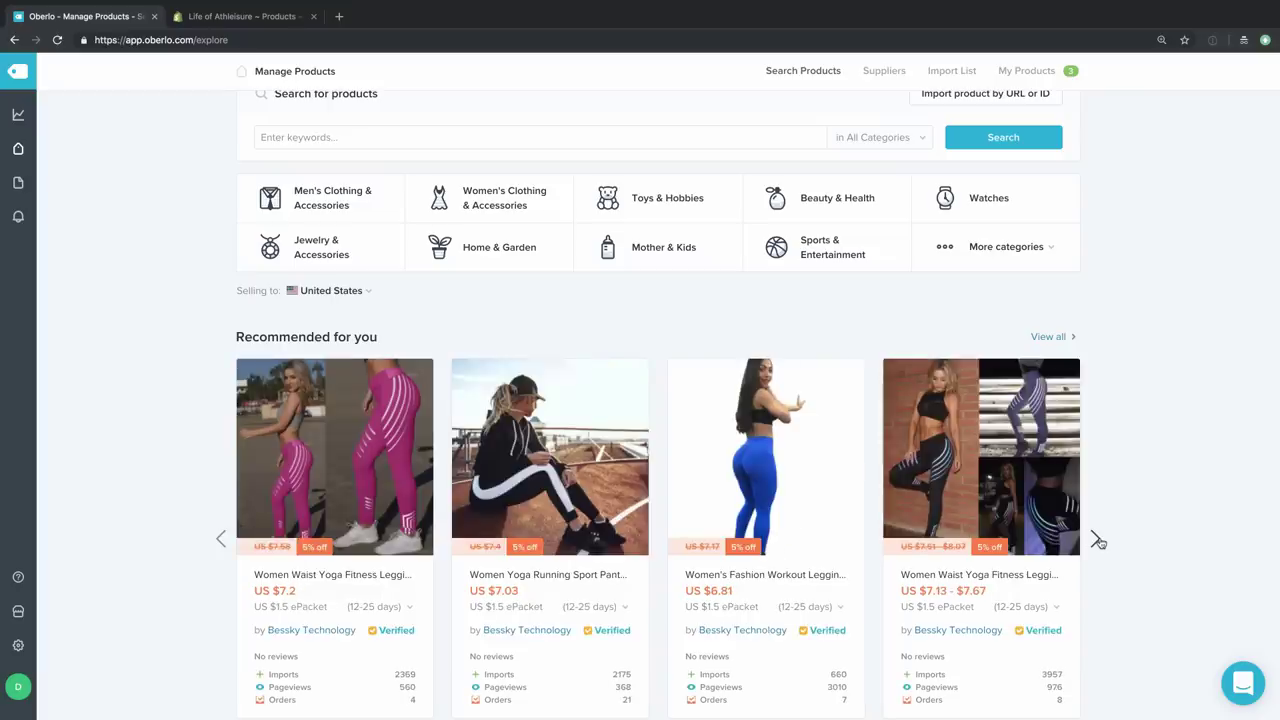
scroll(1098, 540, "up", 1)
scroll(1100, 537, "down", 2)
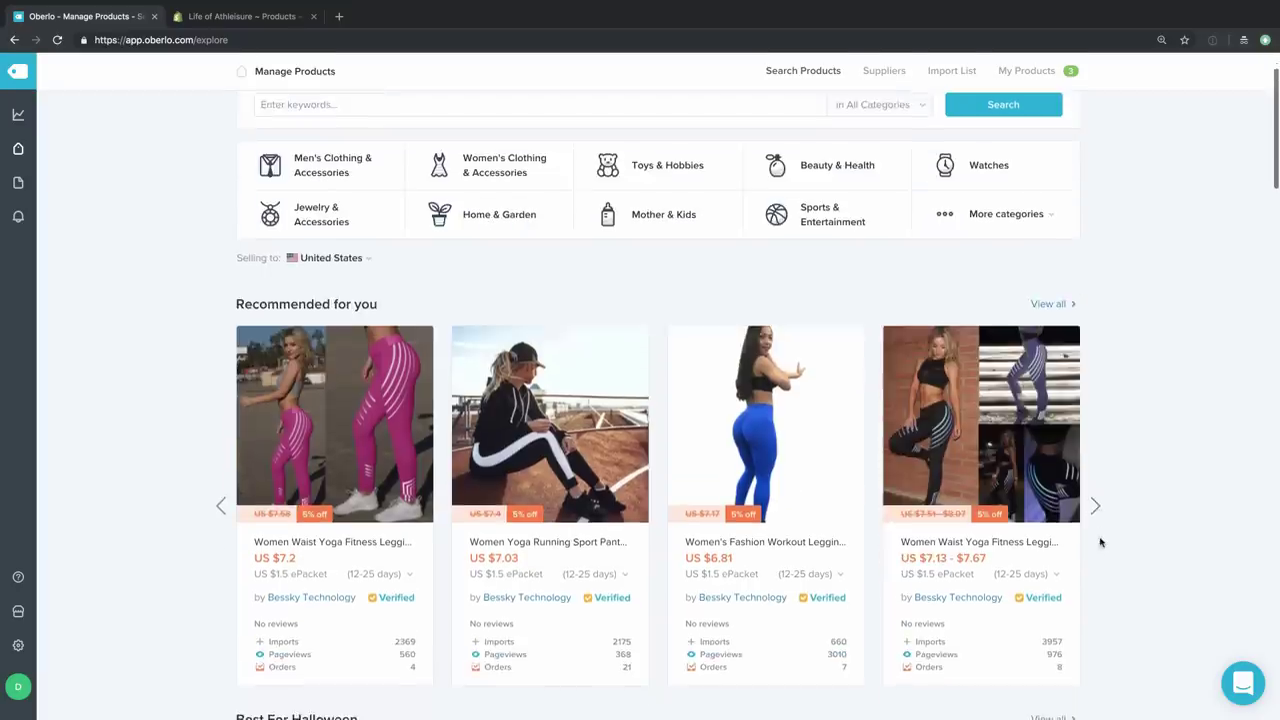
scroll(1100, 540, "up", 2)
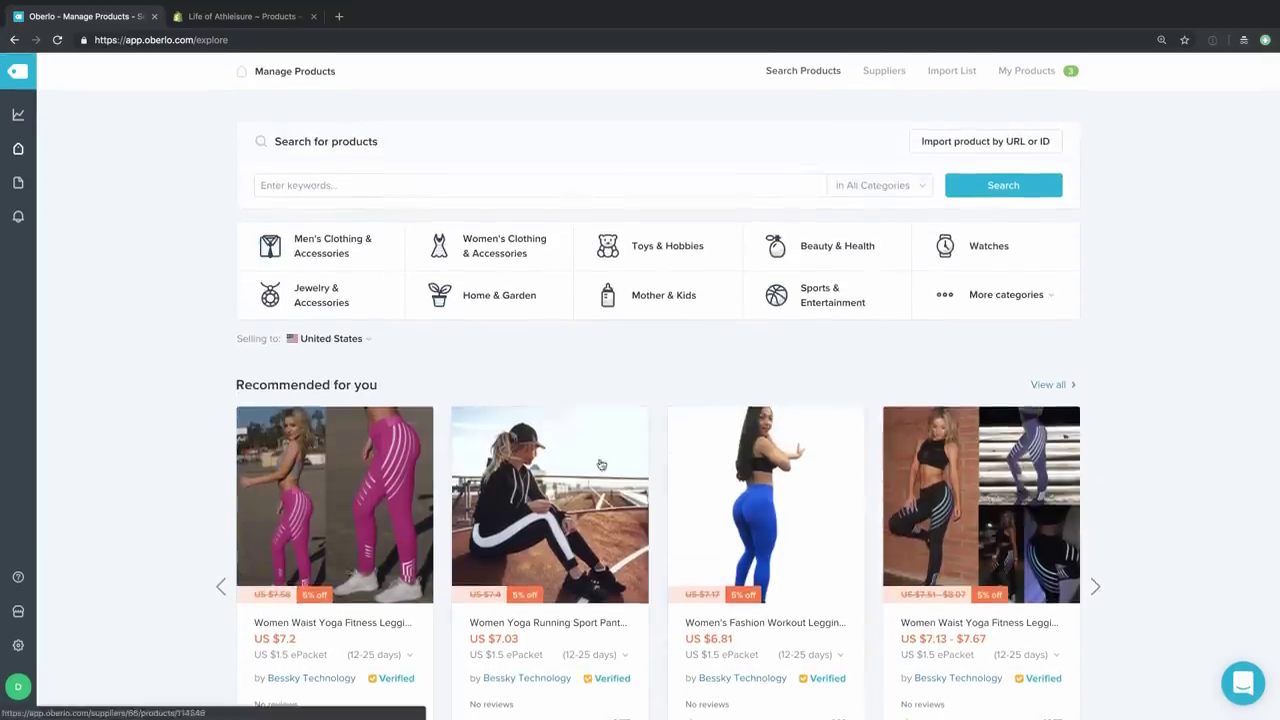
scroll(700, 465, "down", 2)
left_click(965, 663)
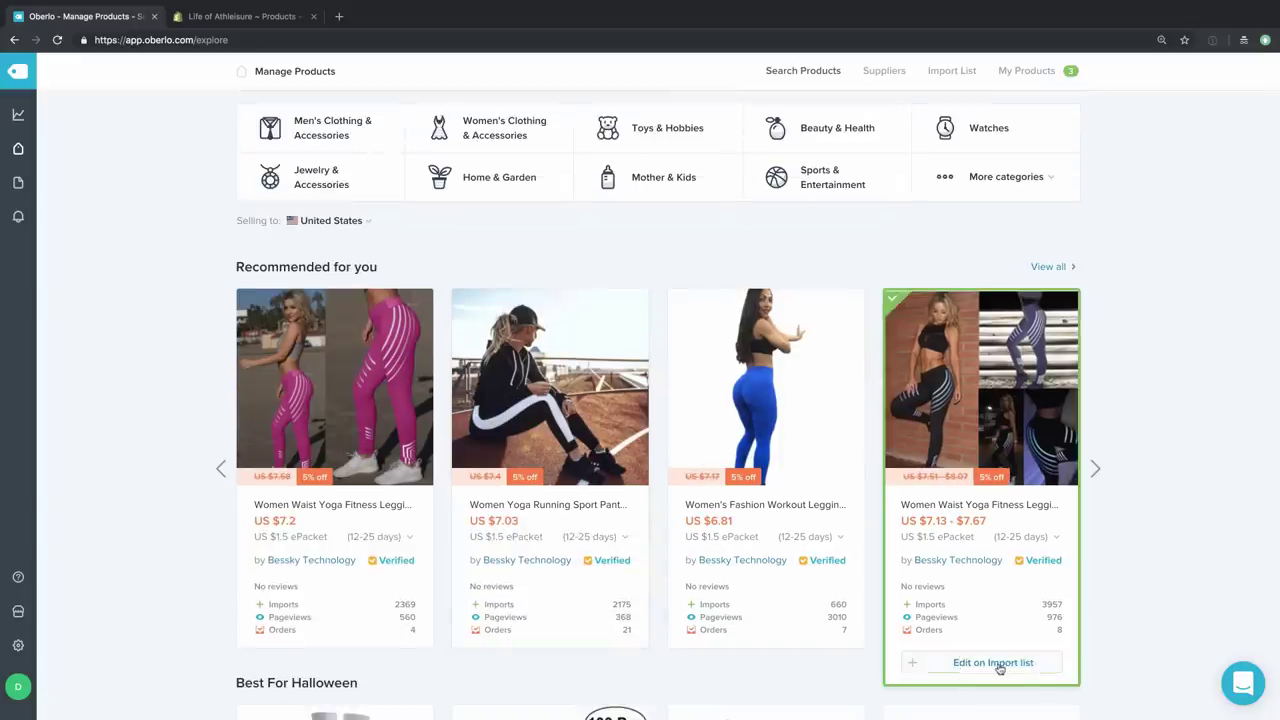
left_click(995, 664)
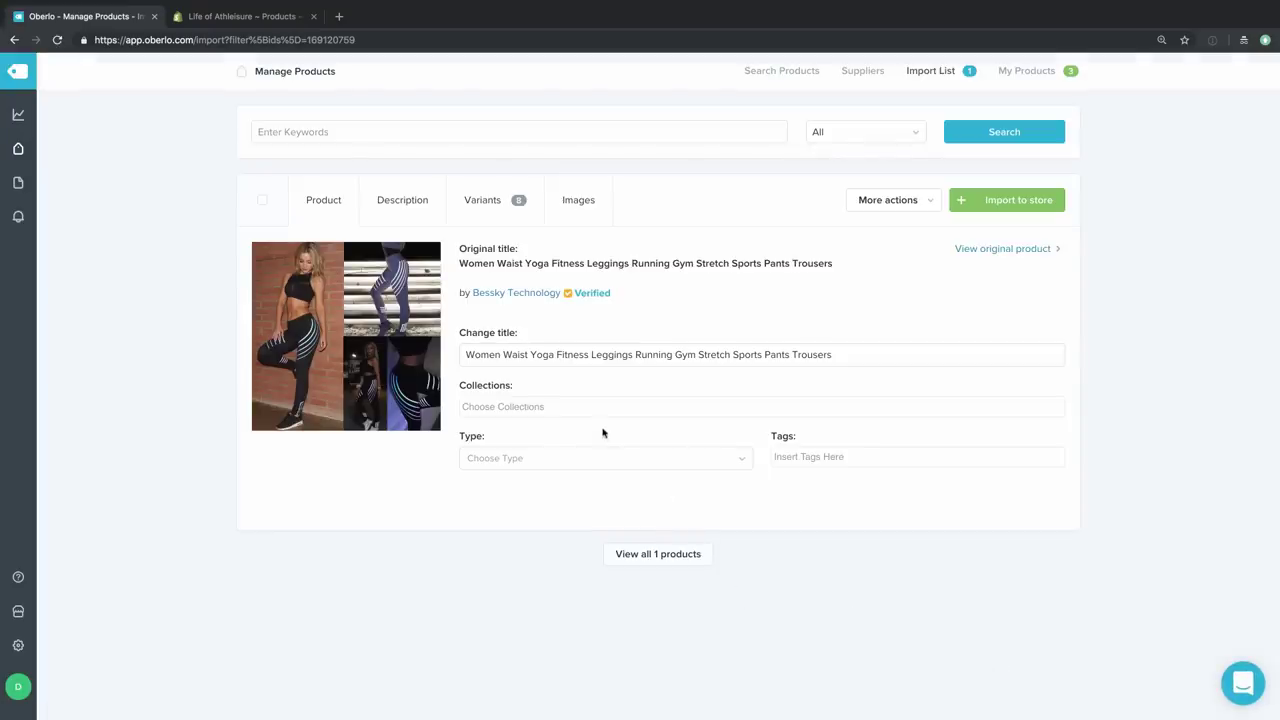
Assign the leggings to the Newest Items collection and import them into the Shopify store
left_click(578, 409)
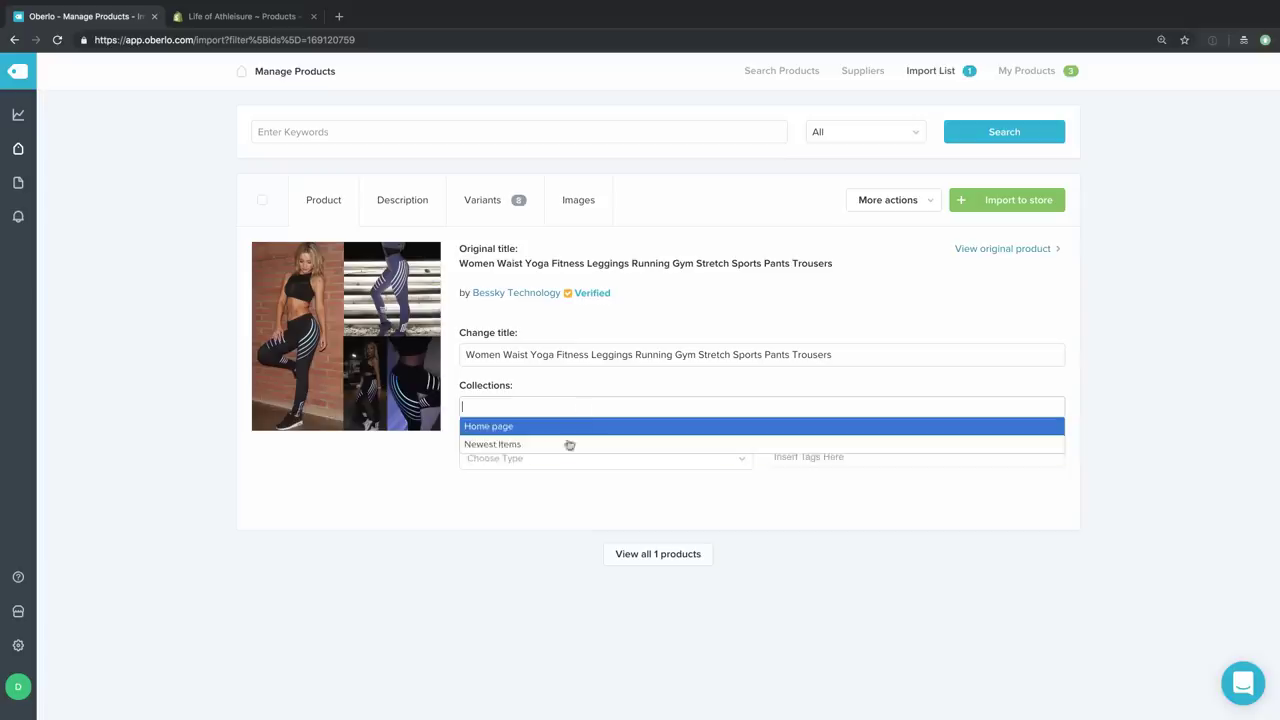
type("new")
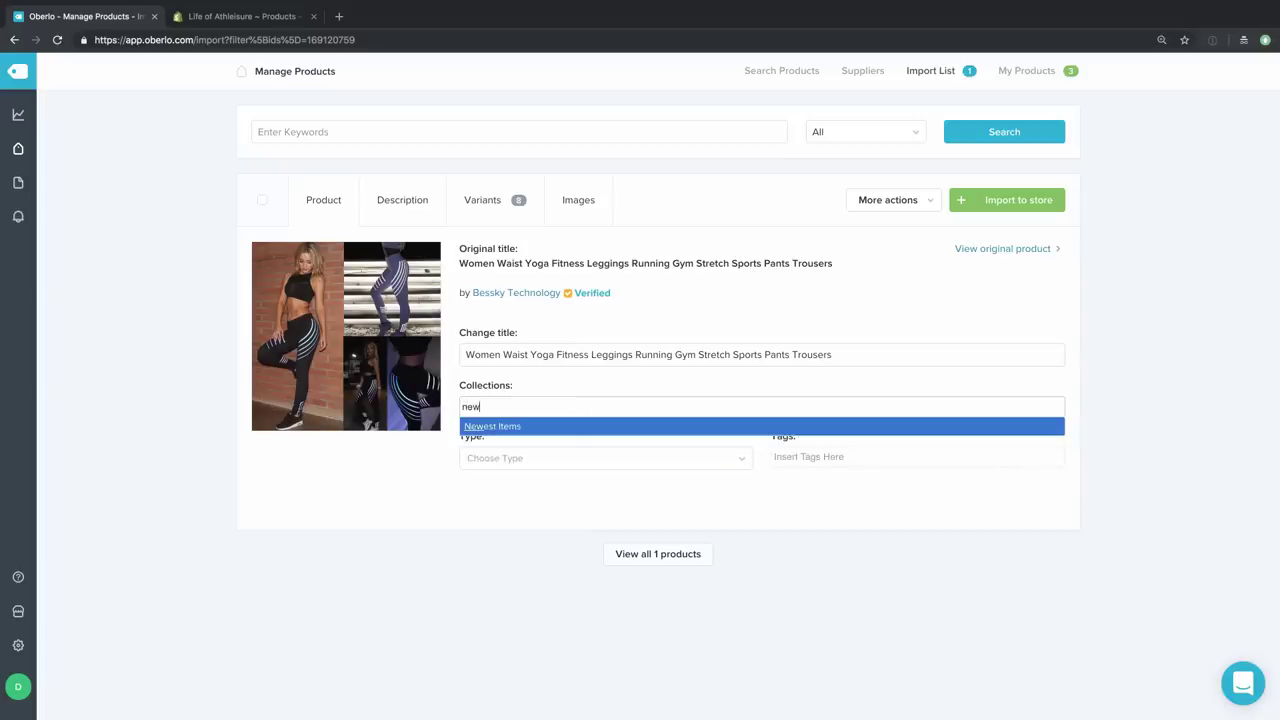
left_click(562, 430)
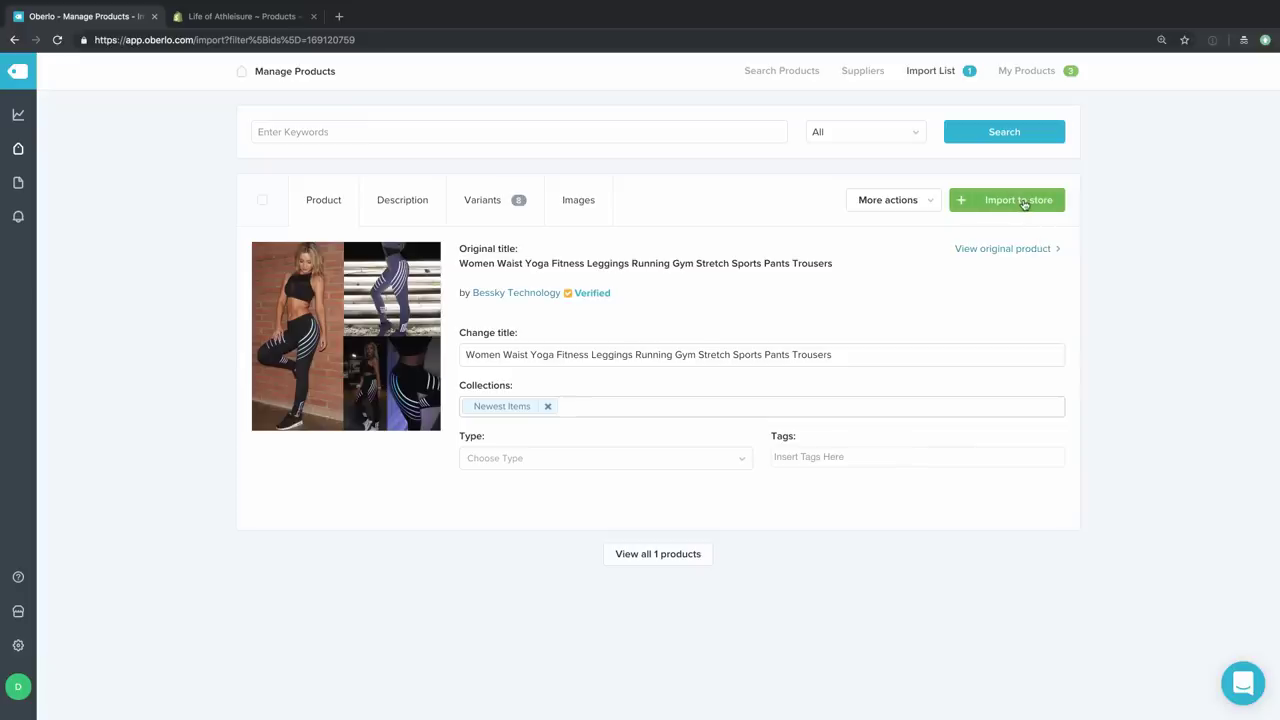
left_click(1024, 204)
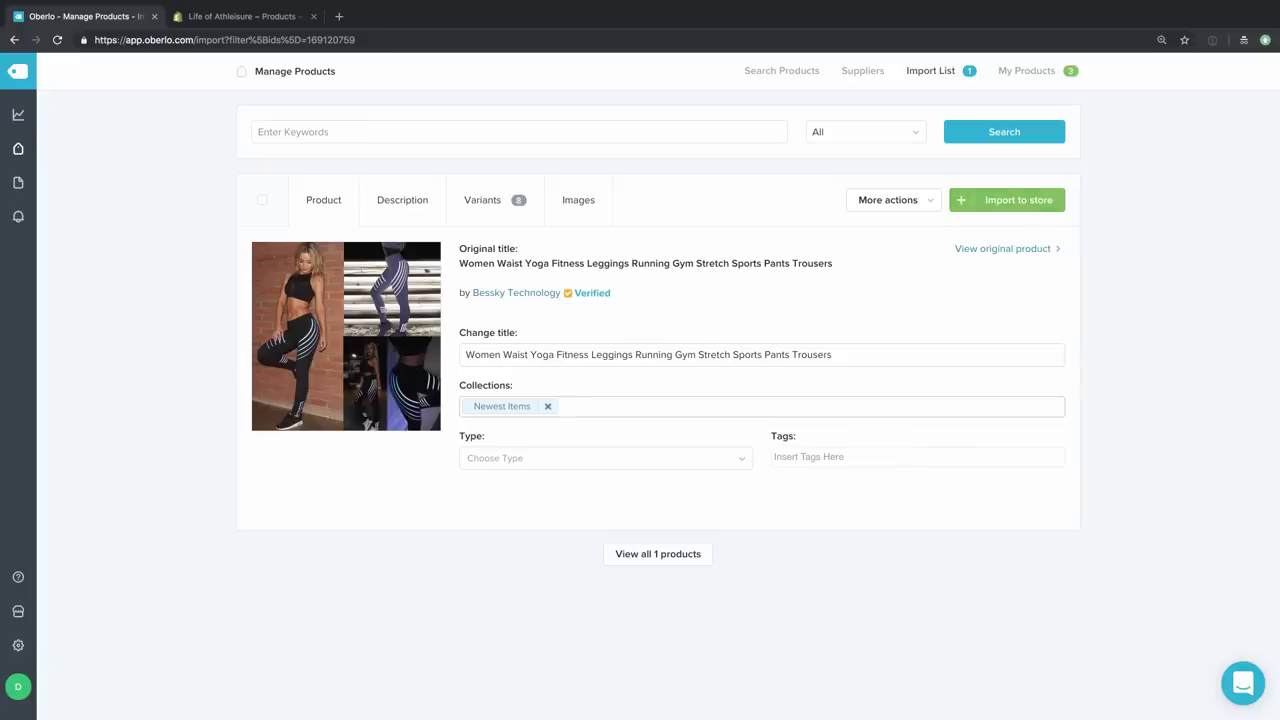
key("ctrl+Tab")
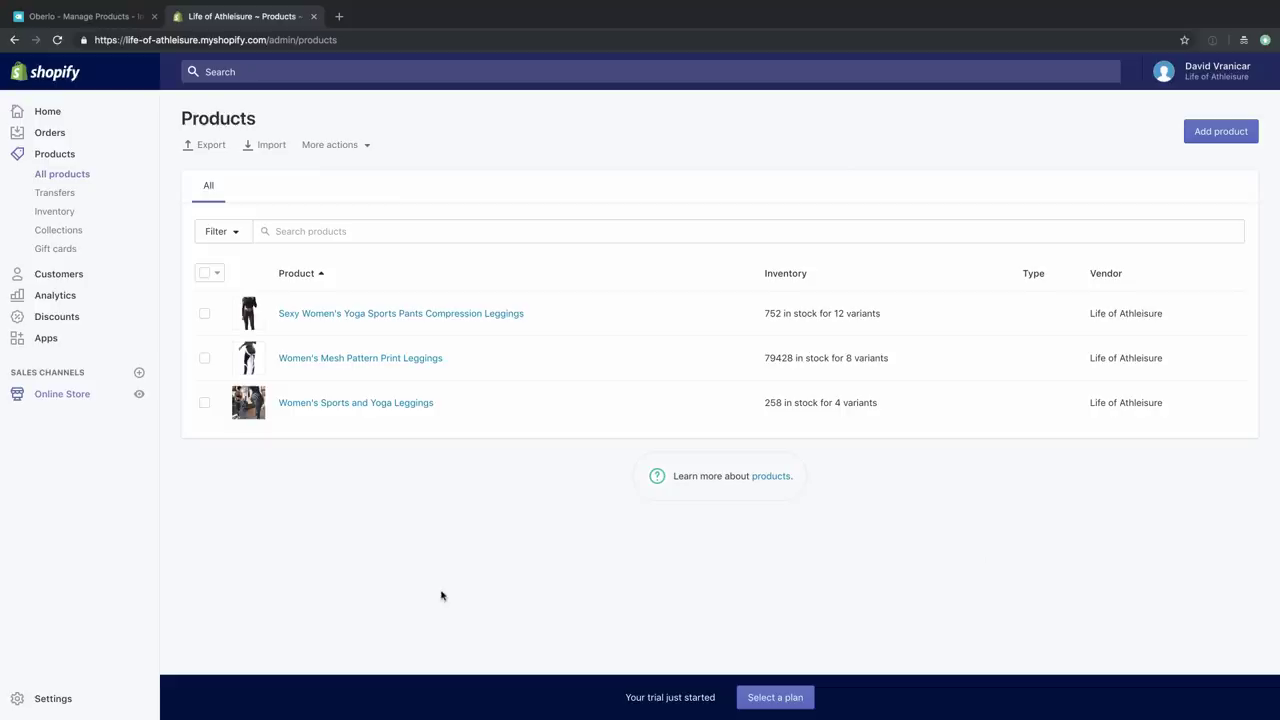
left_click(140, 395)
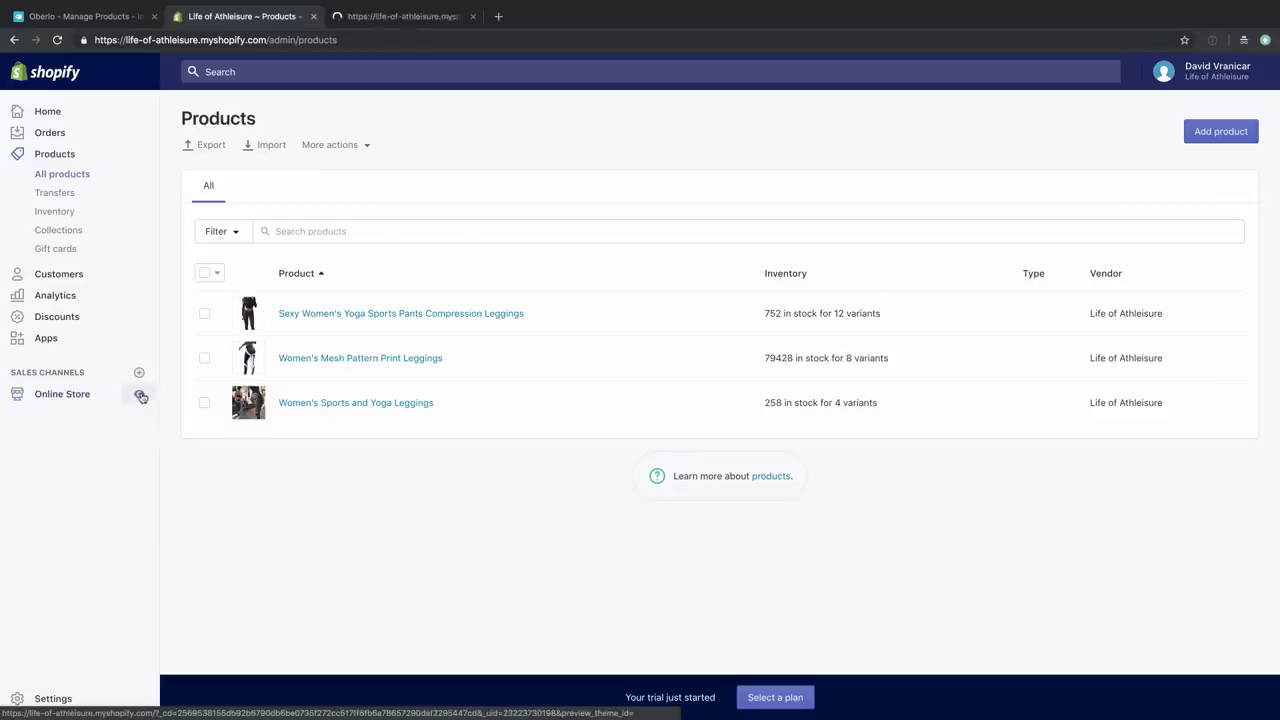
left_click(409, 20)
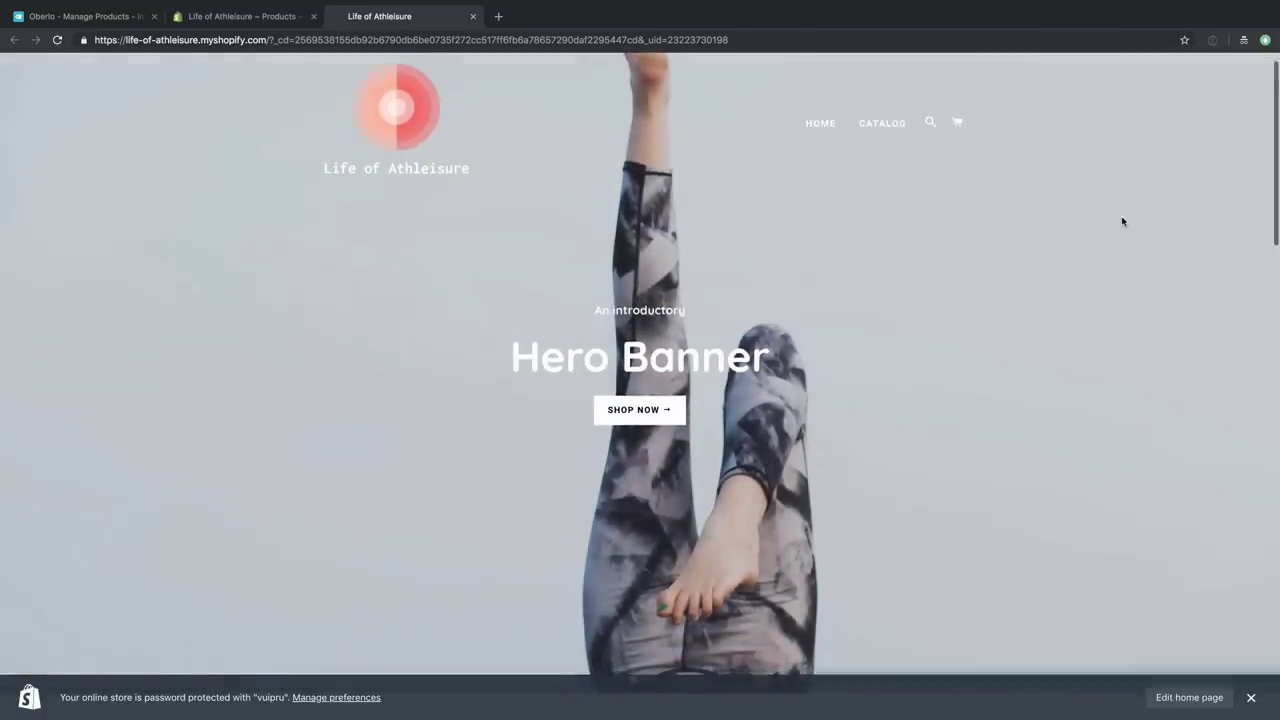
scroll(1122, 221, "down", 2)
scroll(1122, 221, "down", 6)
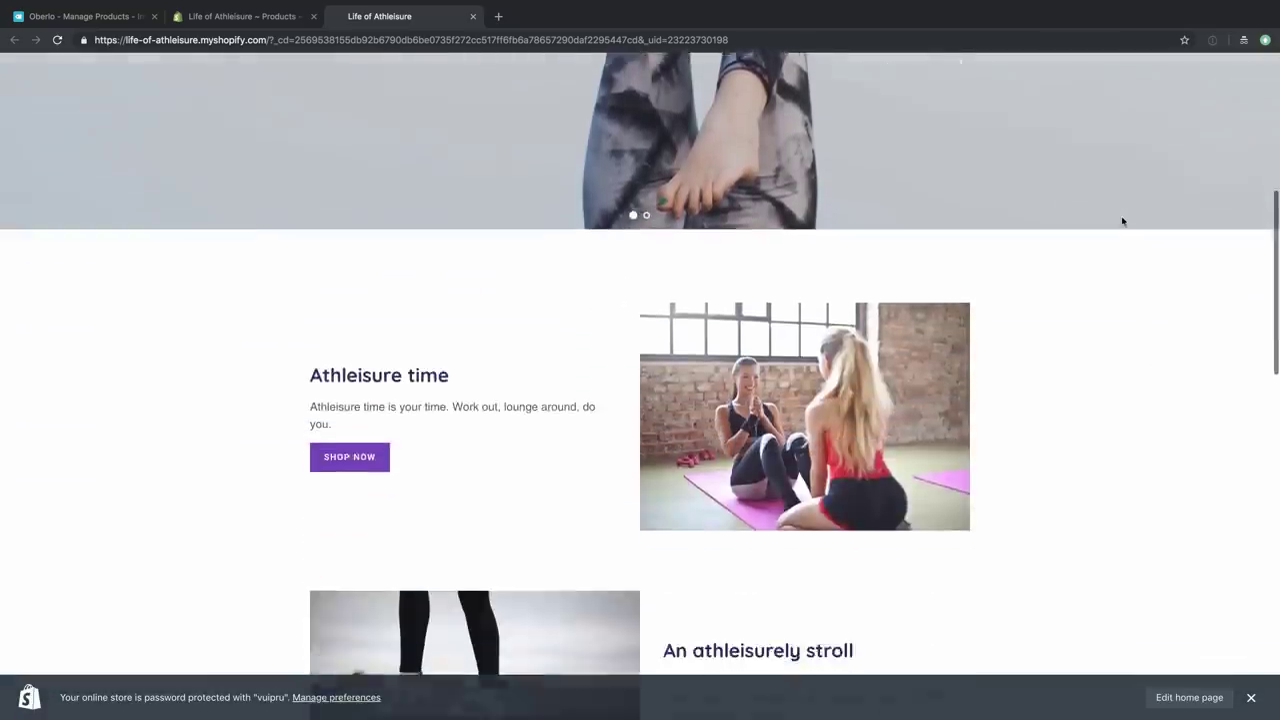
scroll(1122, 221, "down", 3)
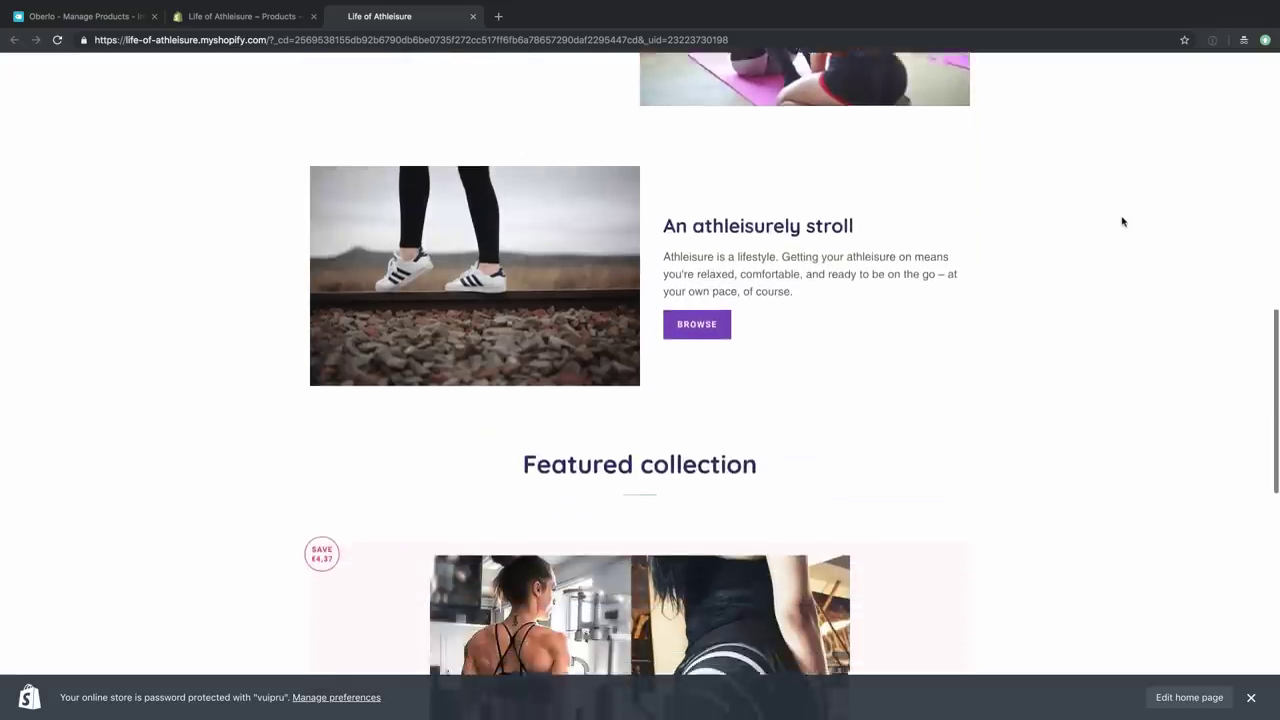
scroll(1122, 221, "down", 3)
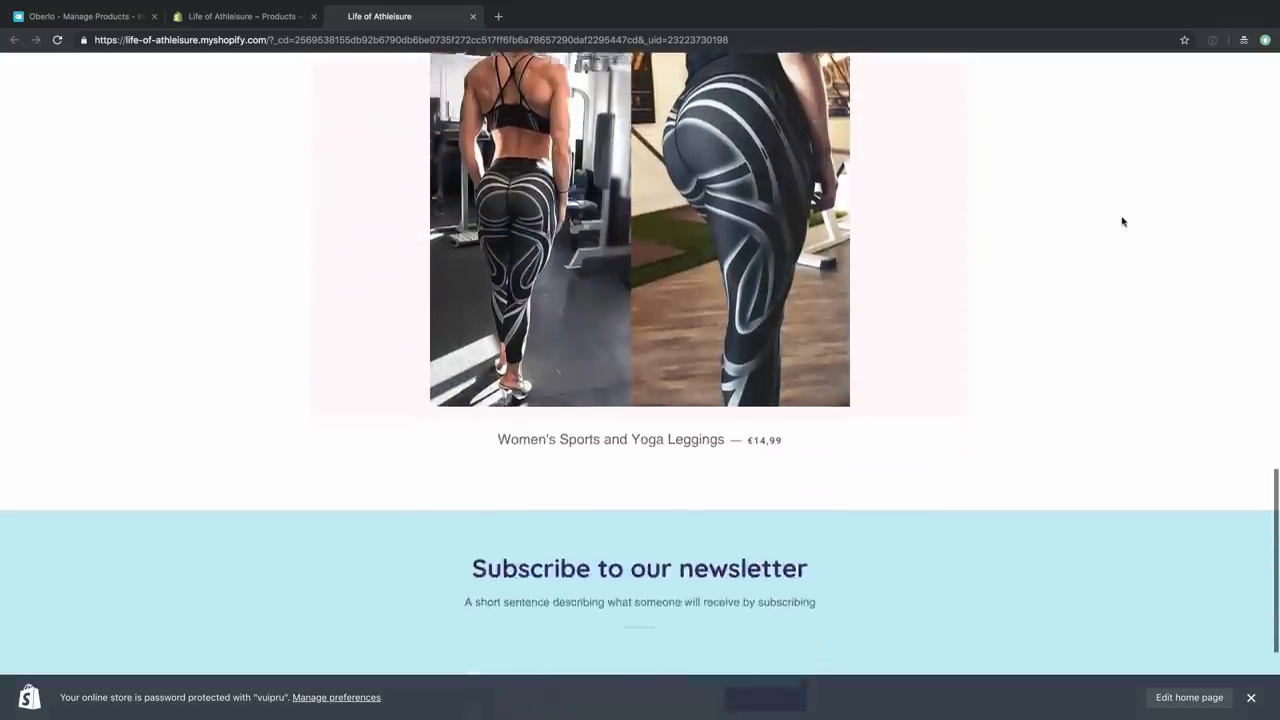
scroll(1122, 221, "up", 4)
scroll(1000, 215, "up", 1)
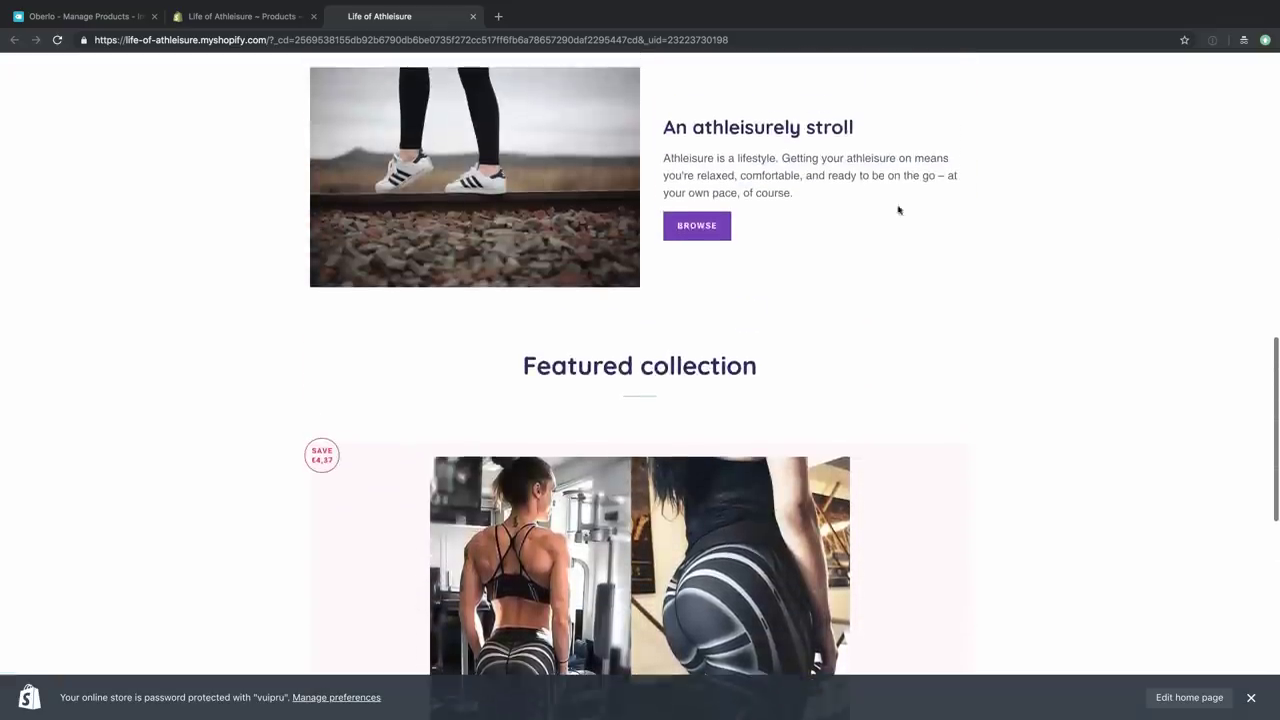
left_click(695, 223)
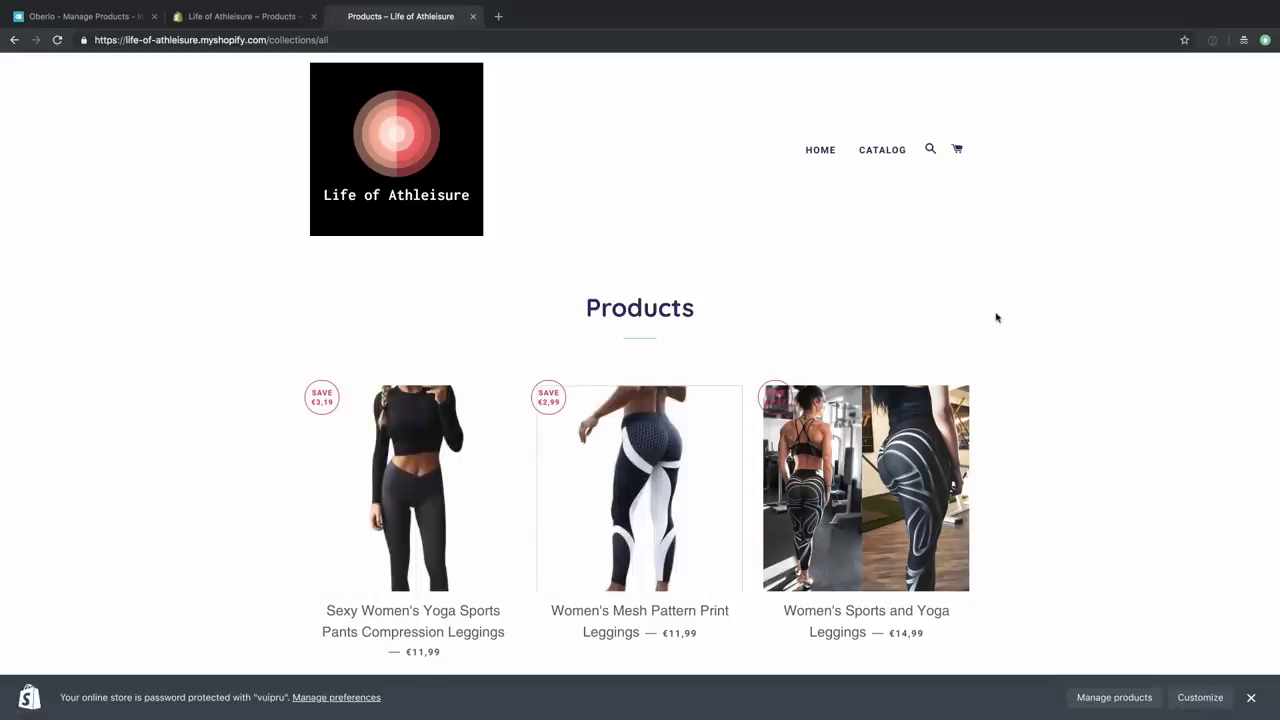
scroll(996, 317, "down", 1)
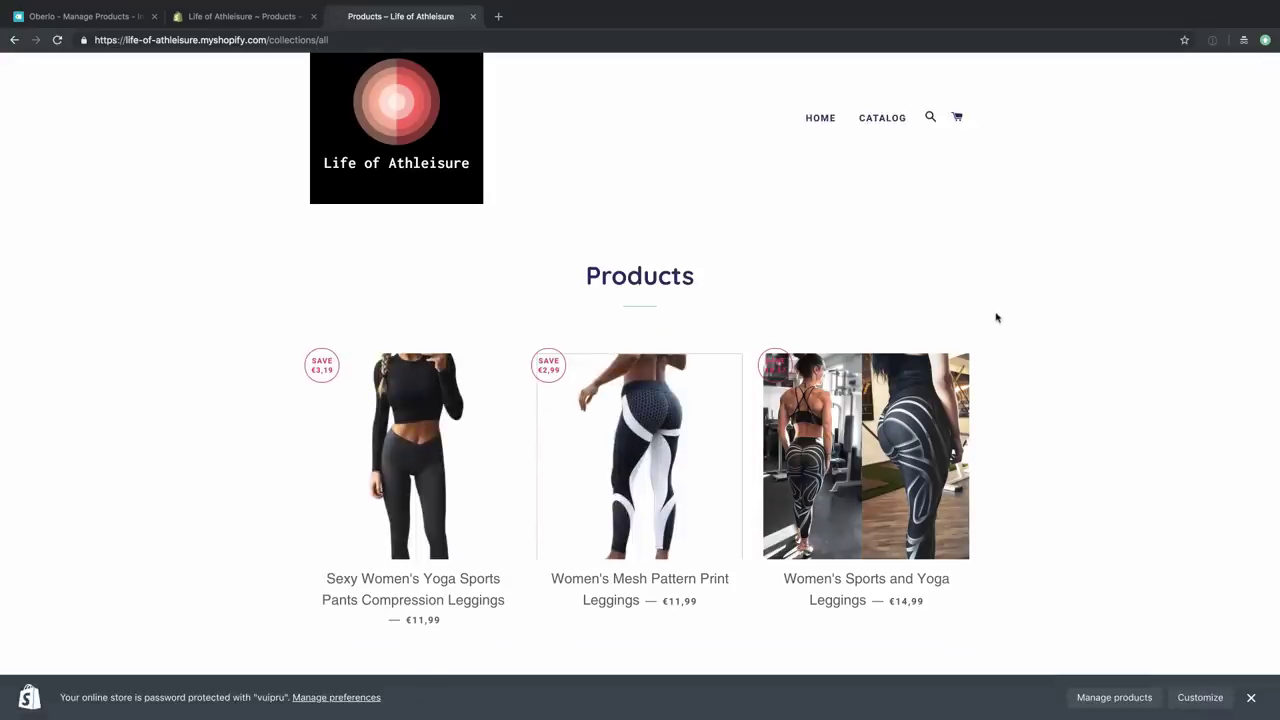
scroll(995, 315, "up", 1)
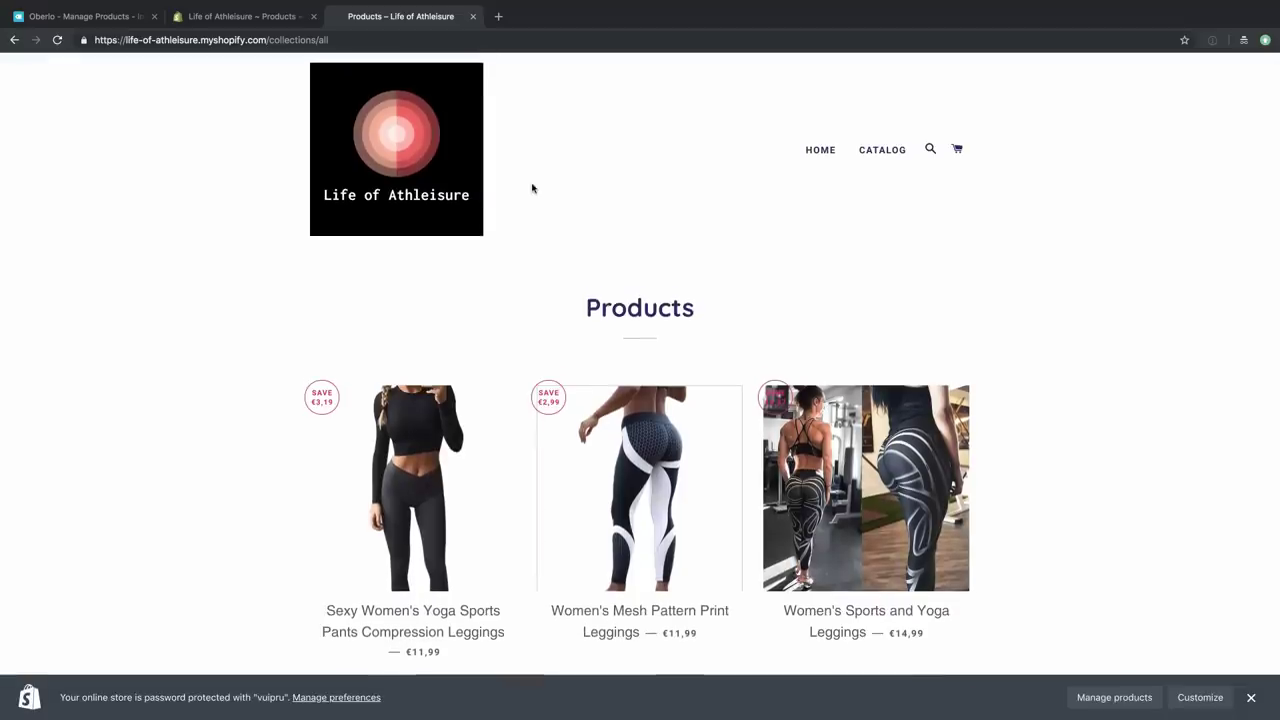
left_click(473, 17)
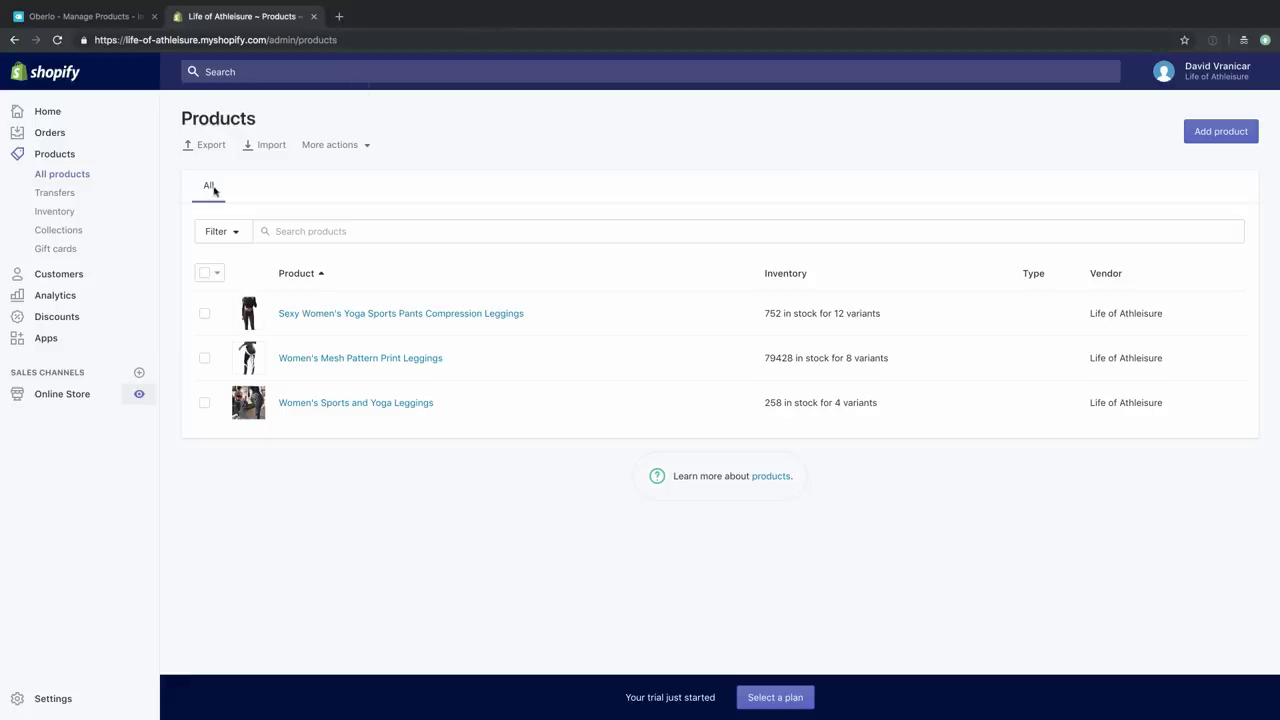
left_click(88, 396)
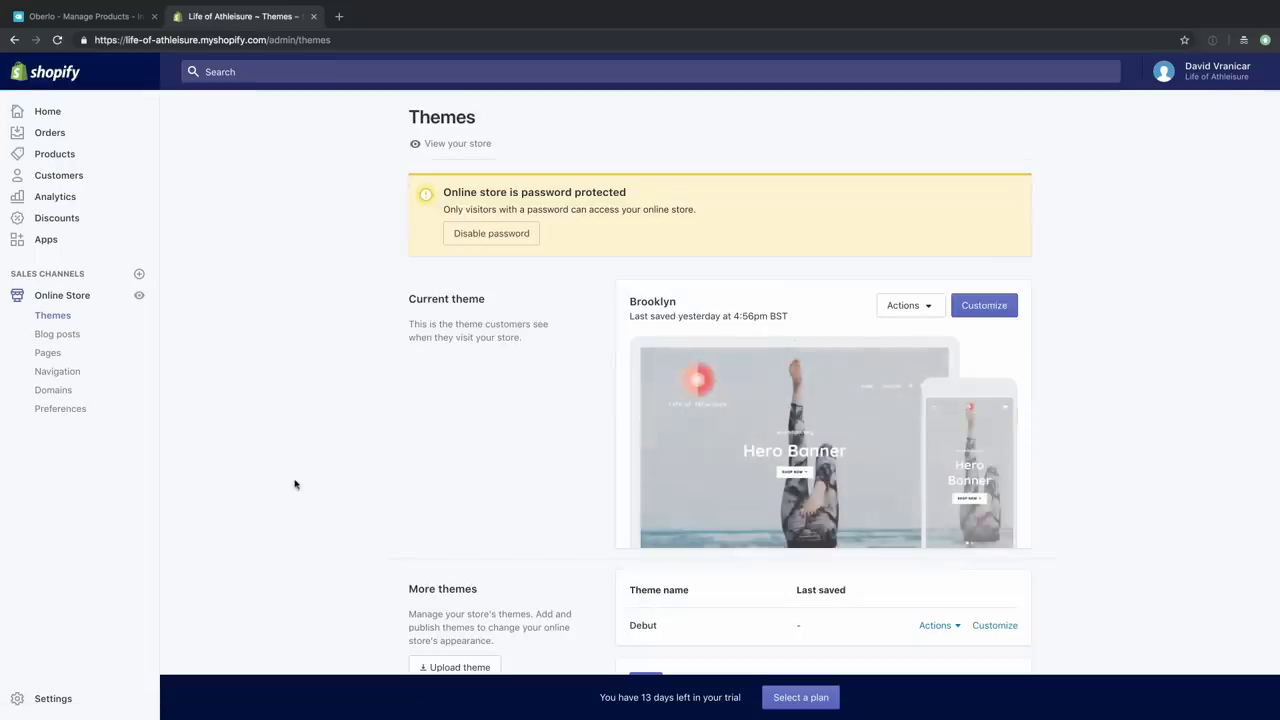
Create a new store page titled 'About Us'
left_click(57, 354)
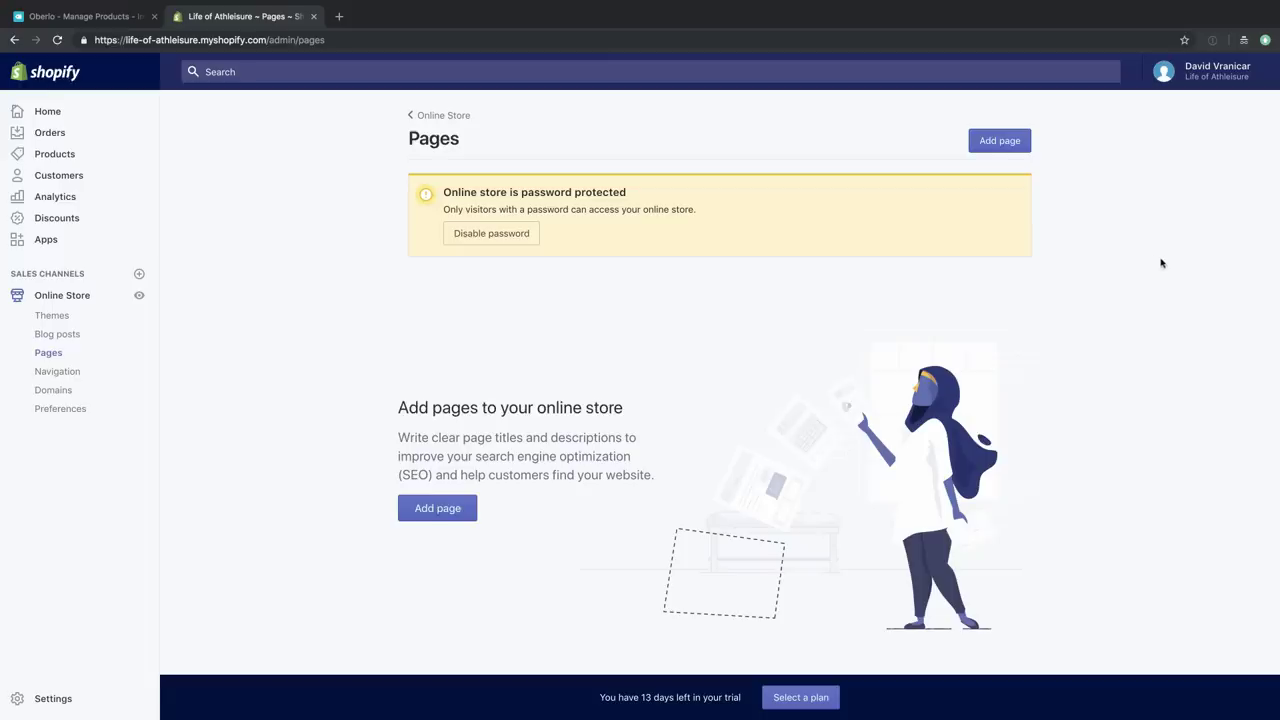
left_click(987, 140)
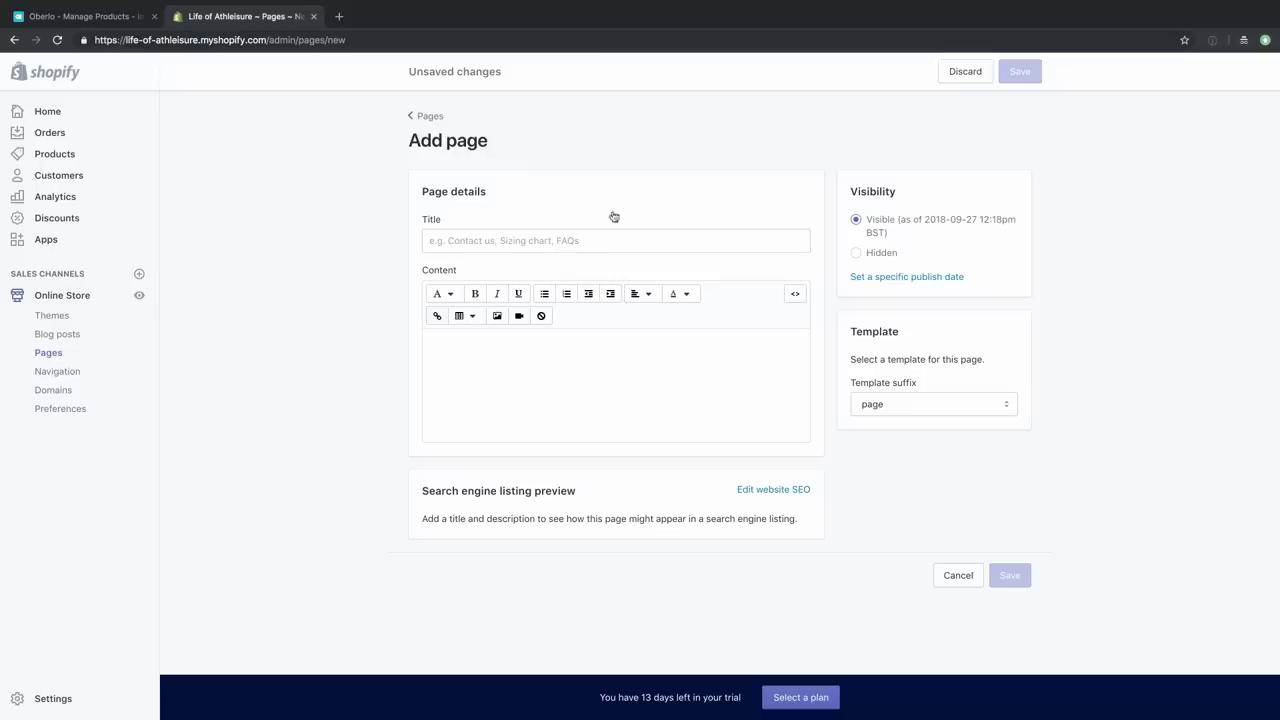
left_click(601, 242)
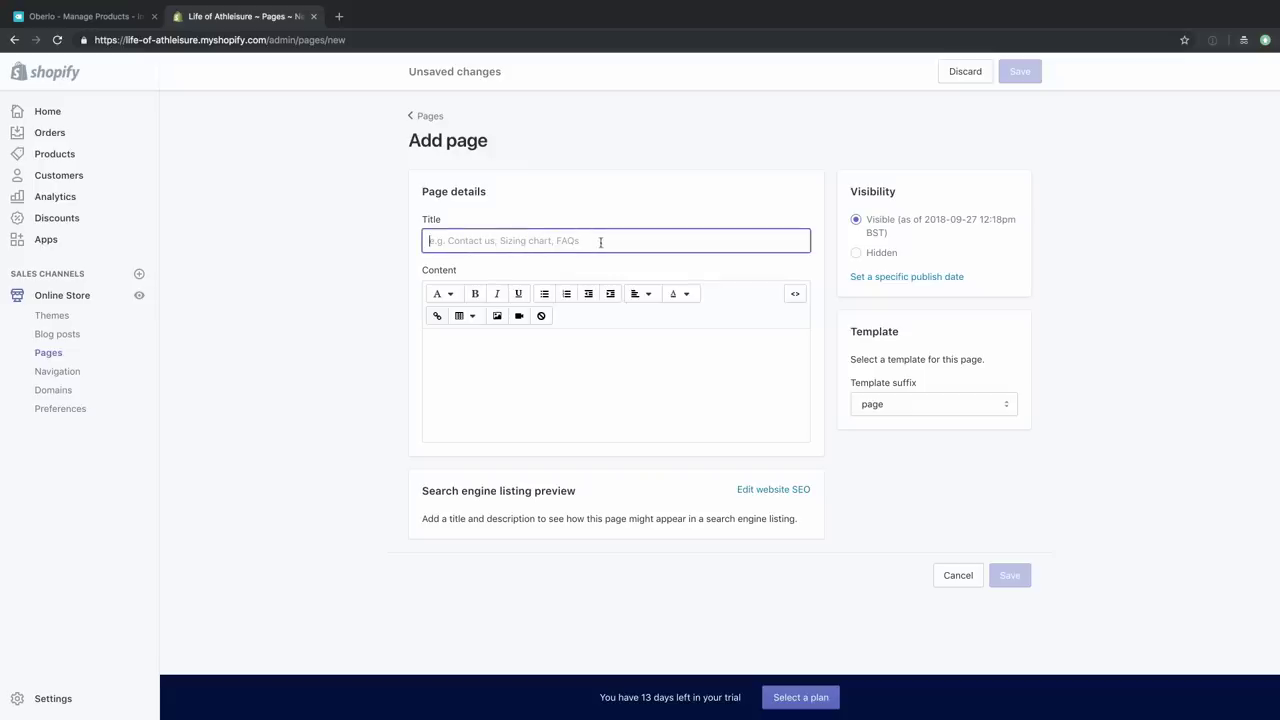
type("About Us")
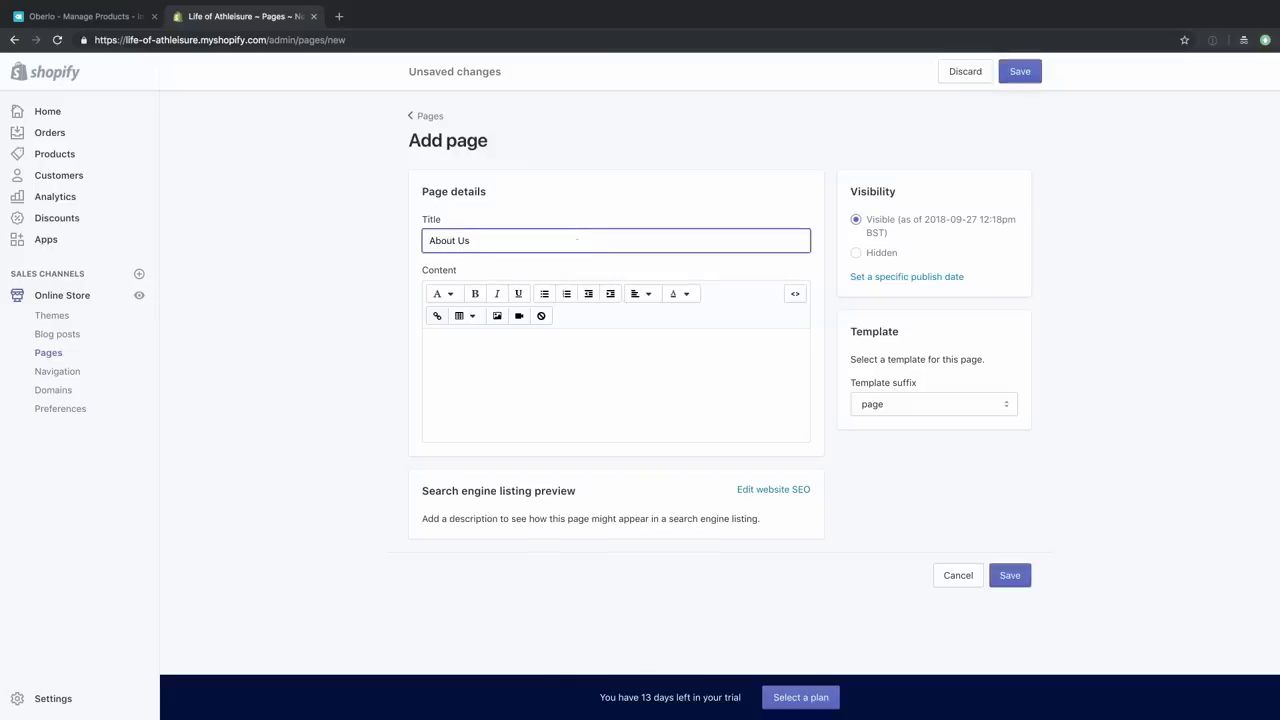
Paste the athleisure story as the page content, remove stray blank lines, and prepare a line for an image
left_click(604, 386)
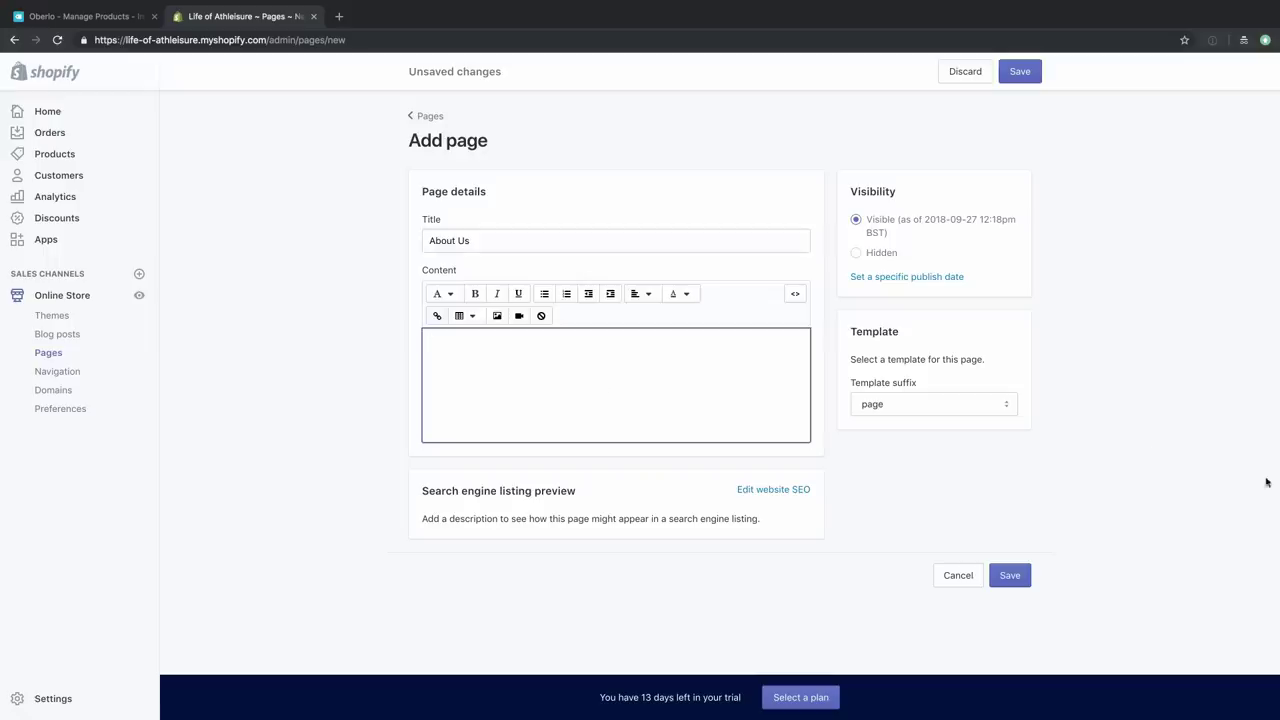
key("super+Tab")
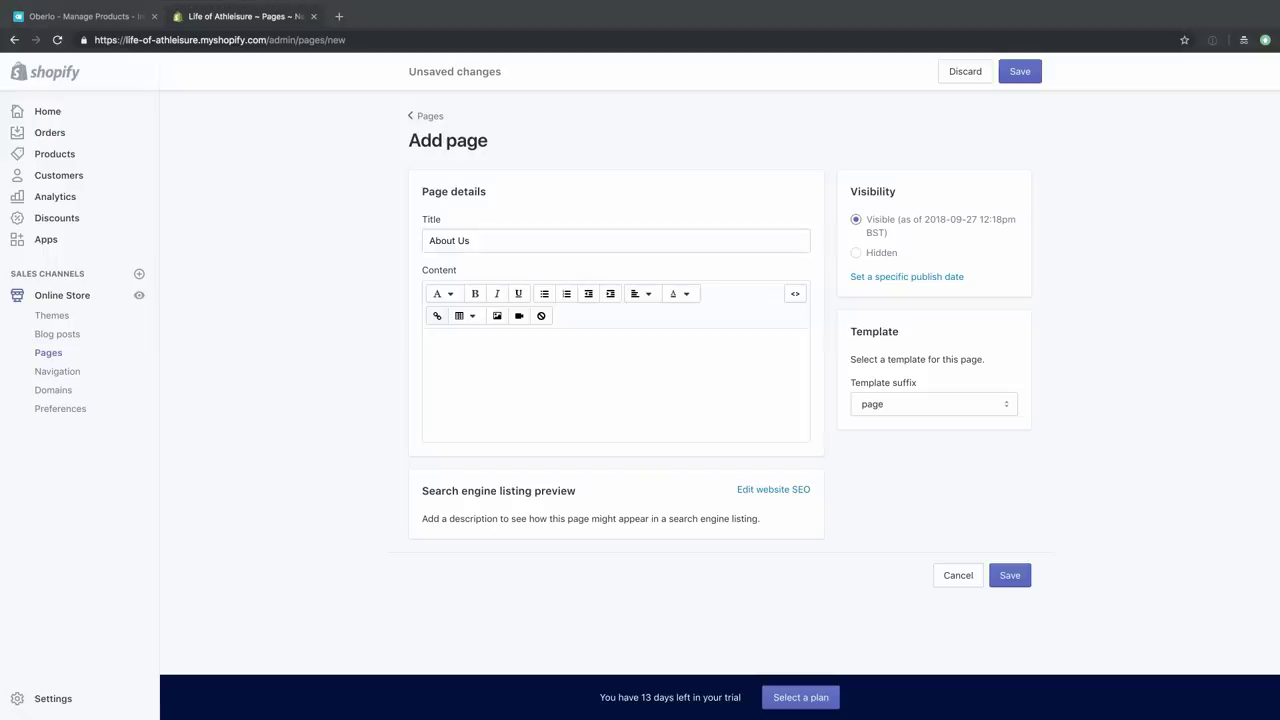
left_click(518, 416)
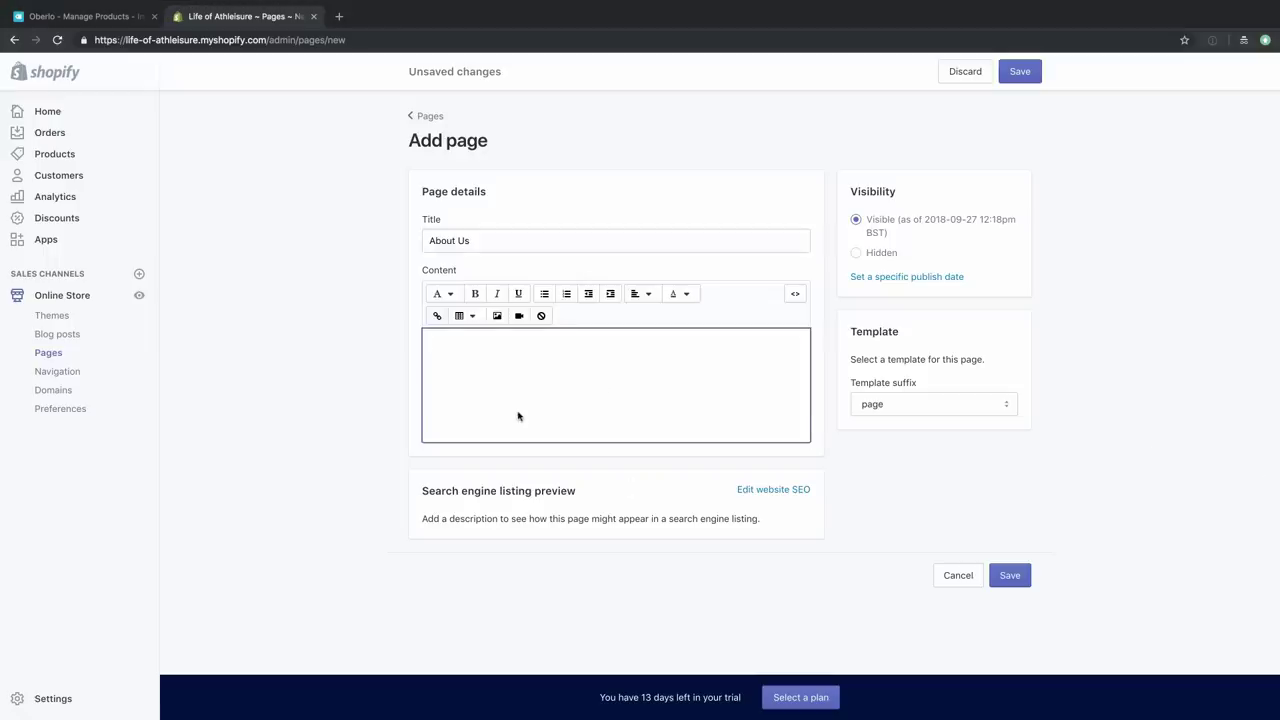
type("We believe in living a life of athleisure.  In other words, we think athleisure wear is basically the coolest thing in the world. Suits and high heels and that other garbage… who needs it?  Let me tell you our story…")
left_click(492, 368)
key("BackSpace")
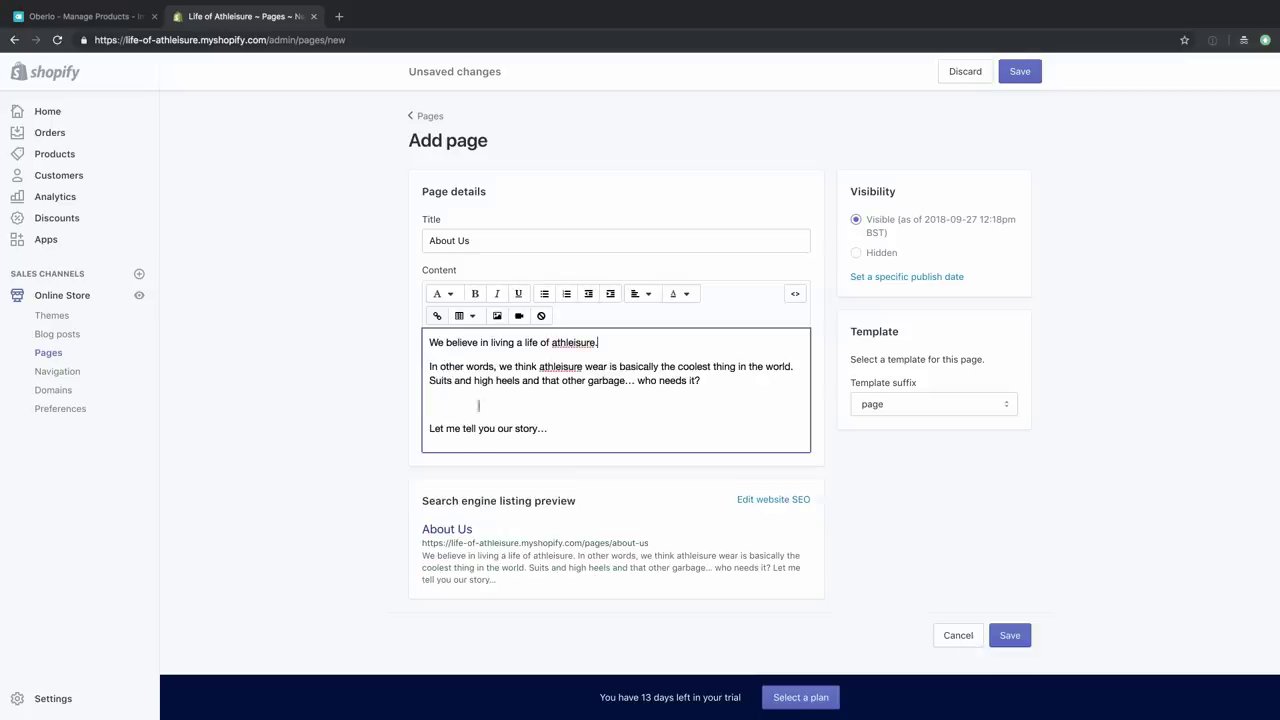
key("Delete")
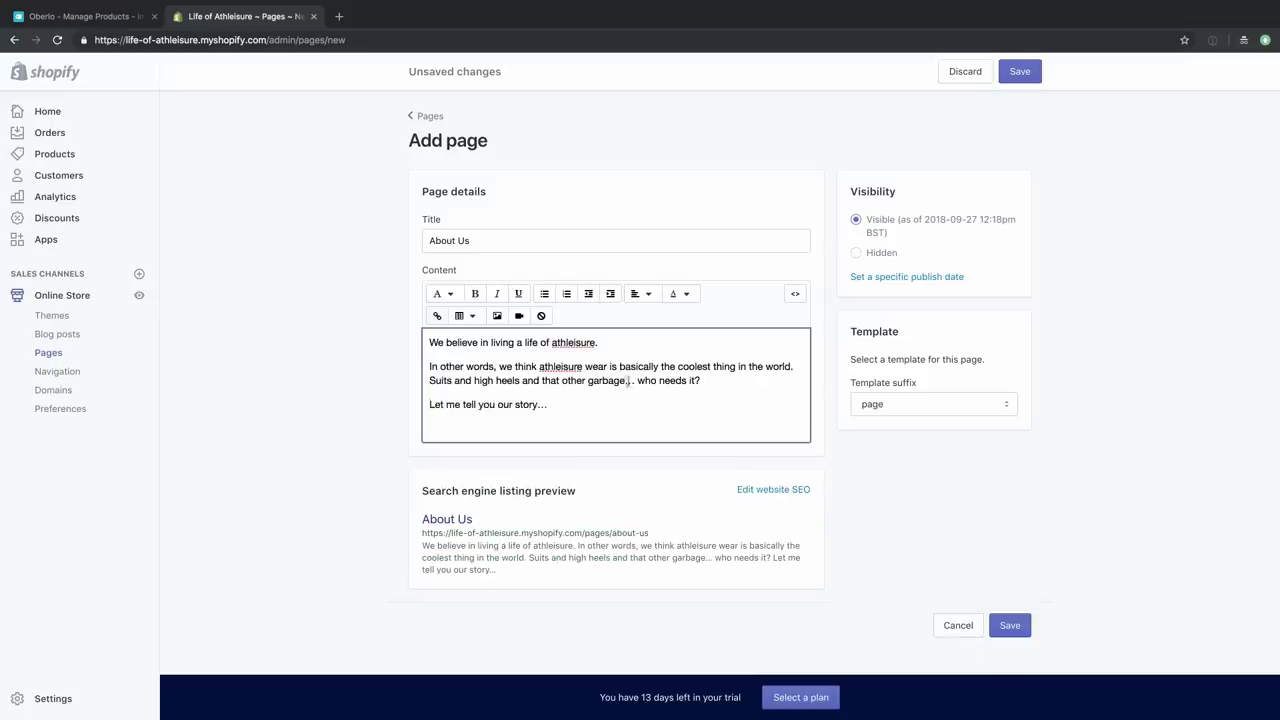
left_click(580, 407)
key("Return")
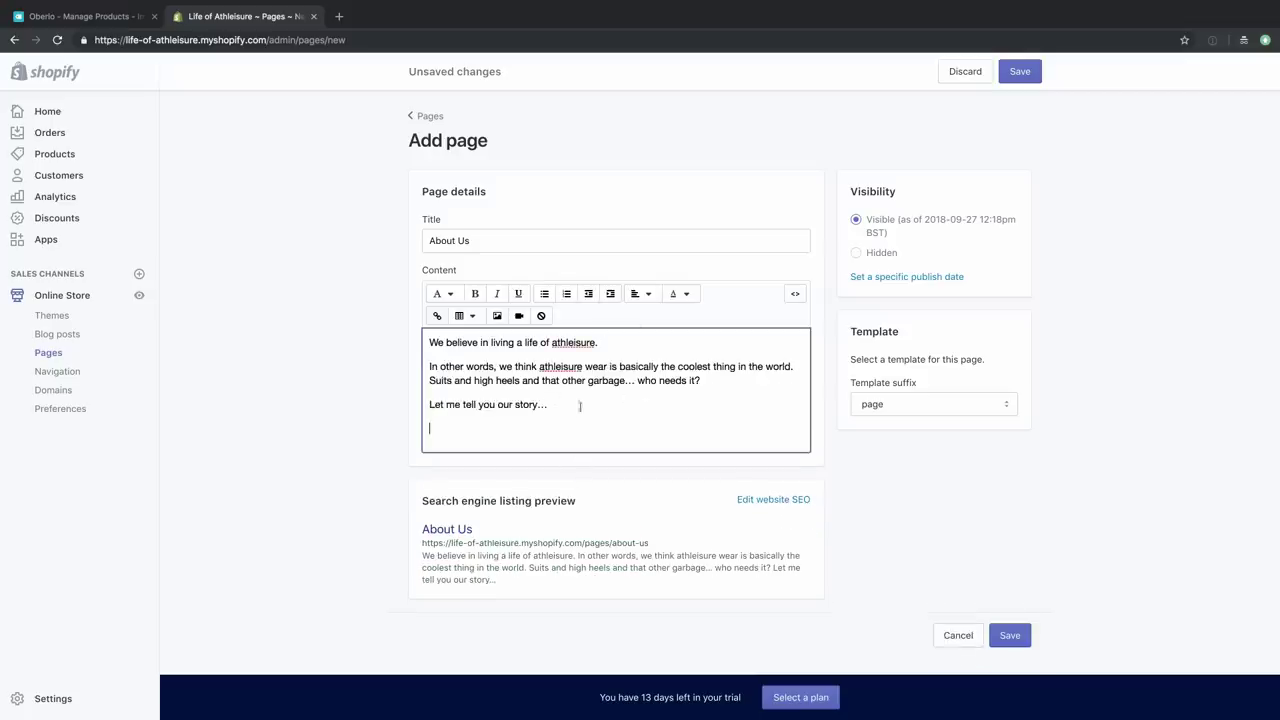
left_click(497, 316)
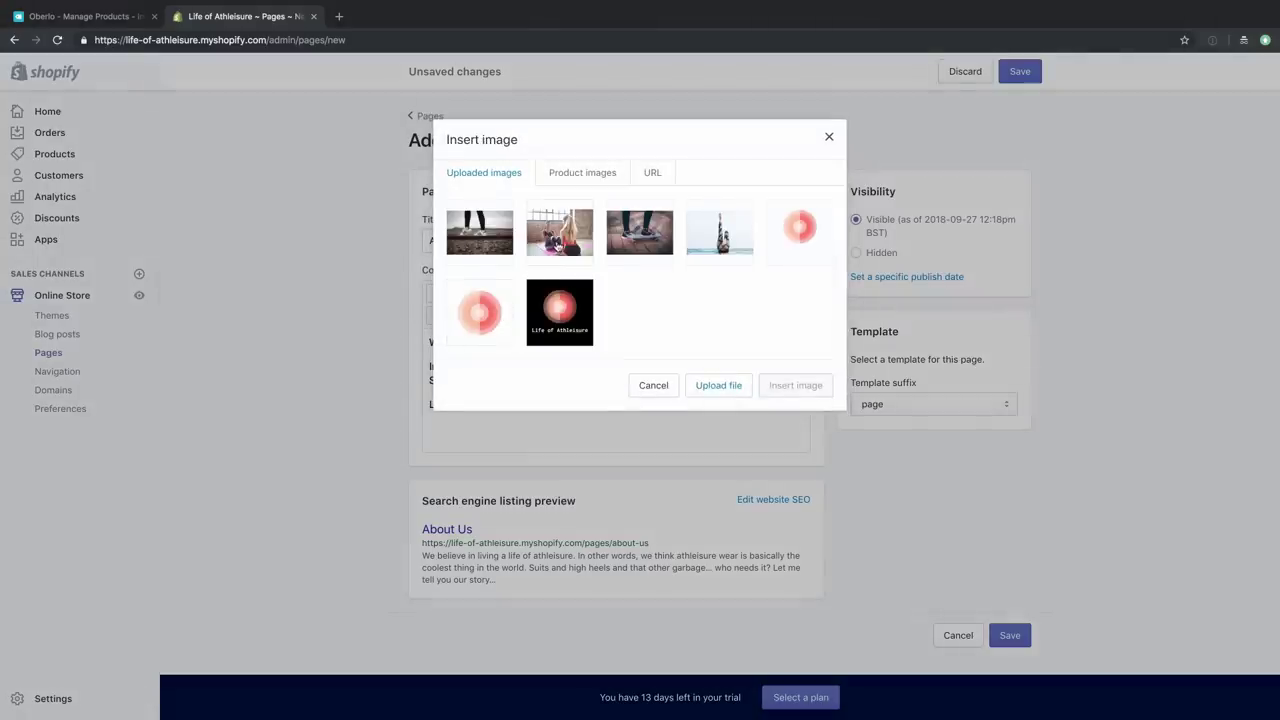
Insert the photo of two women exercising at Large (480x480) size and save the About Us page
left_click(558, 248)
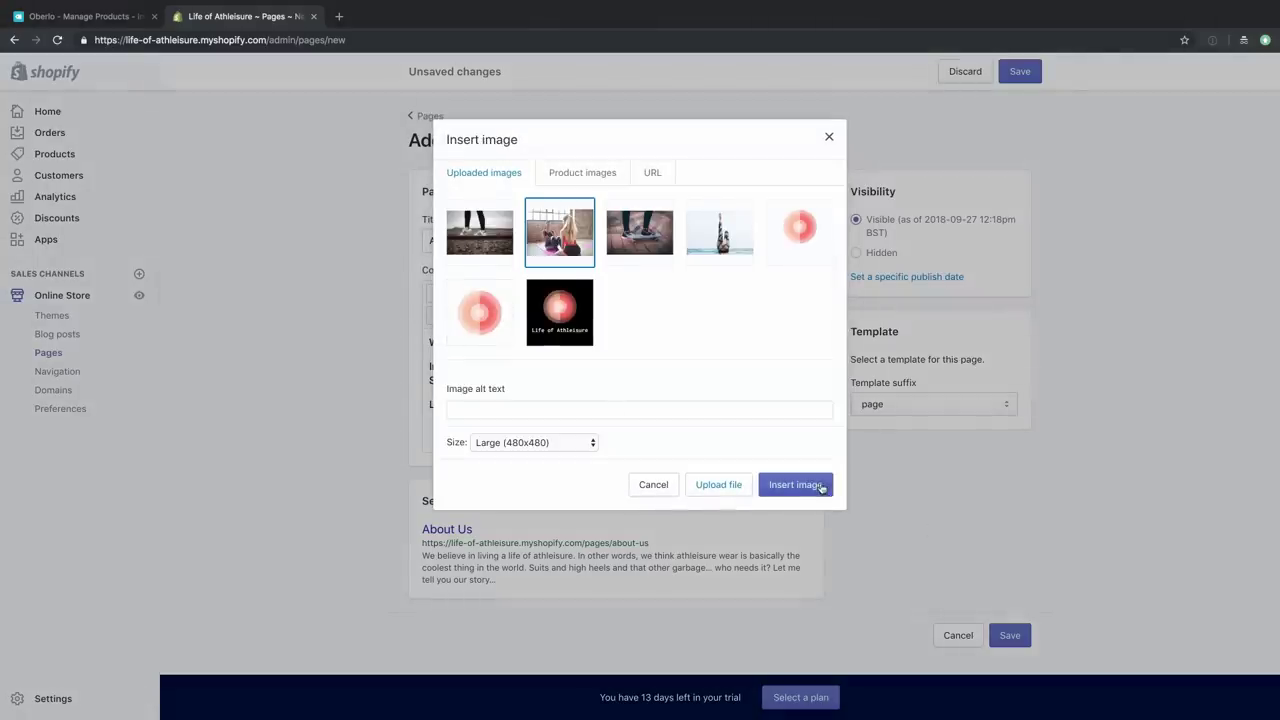
left_click(506, 446)
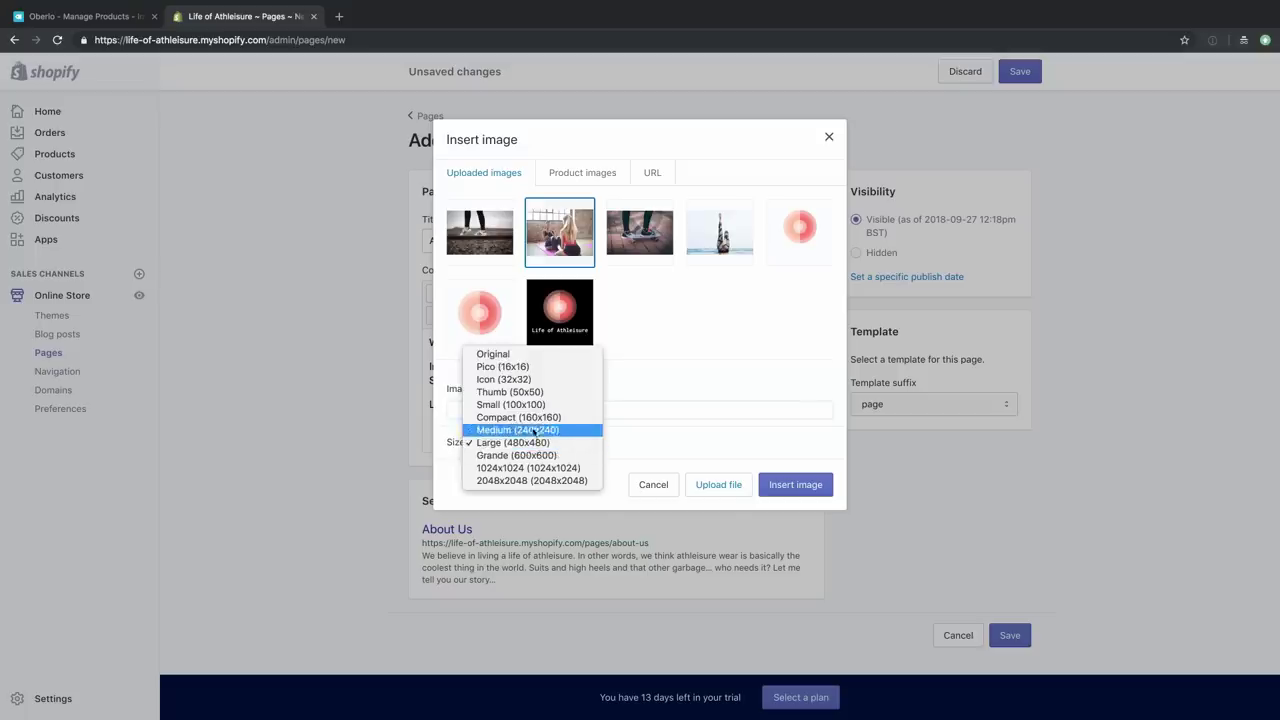
left_click(510, 442)
left_click(812, 485)
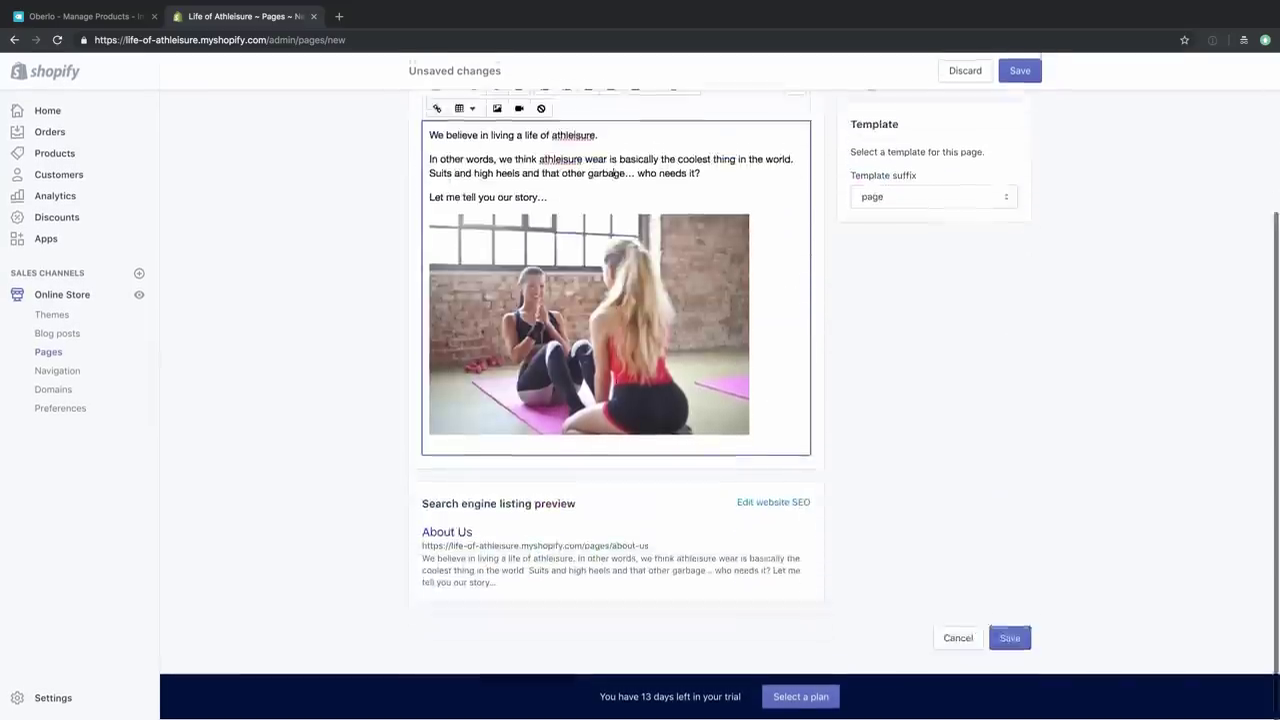
scroll(1205, 274, "up", 3)
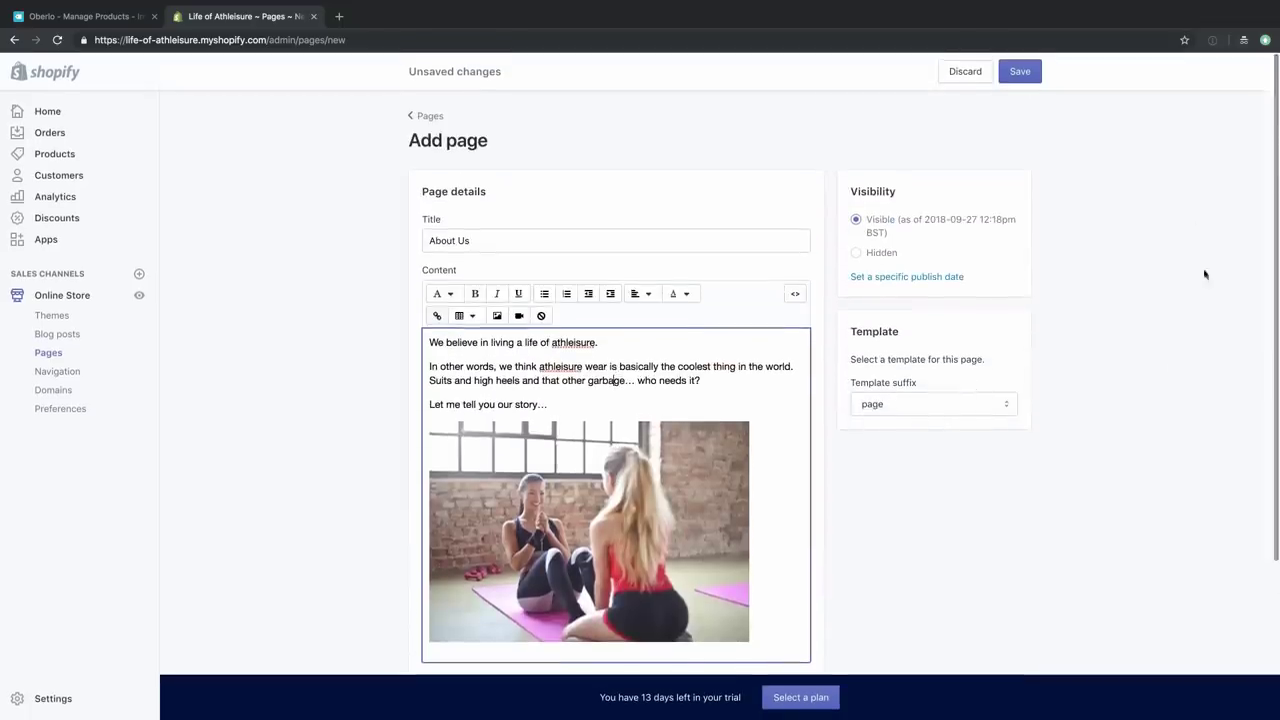
left_click(1021, 72)
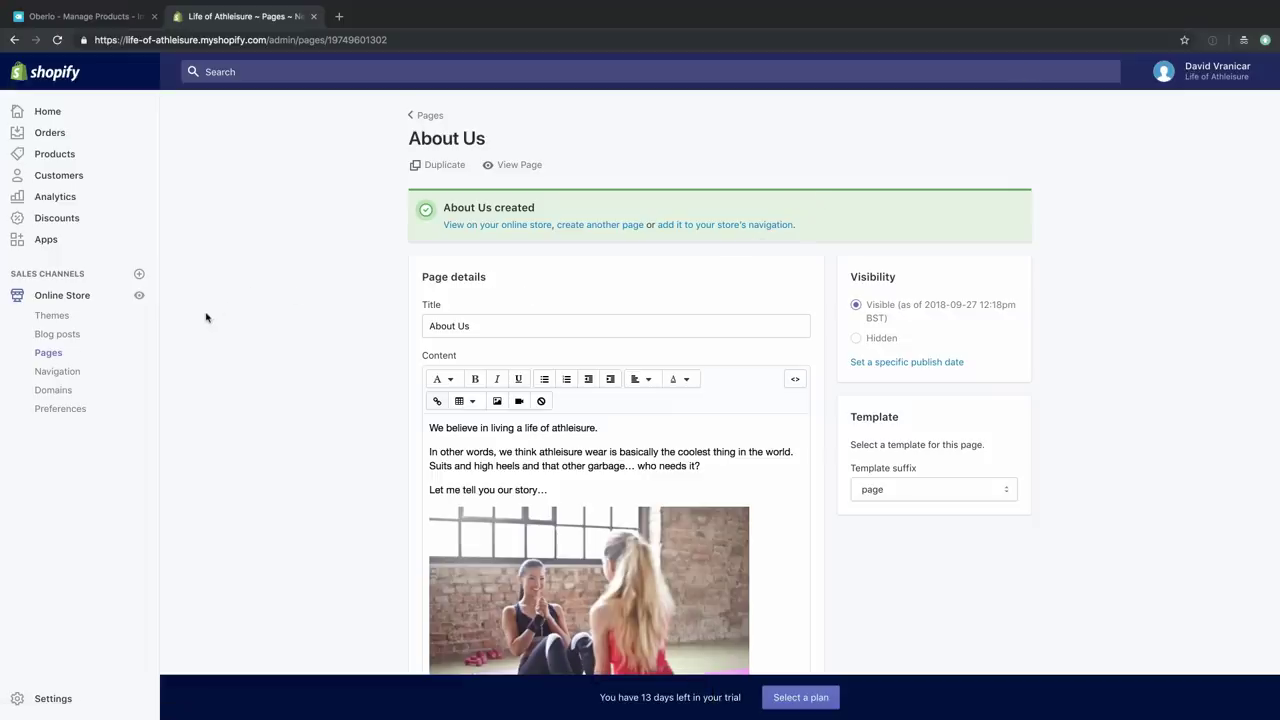
Start another new page titled 'Contact Us'
left_click(592, 225)
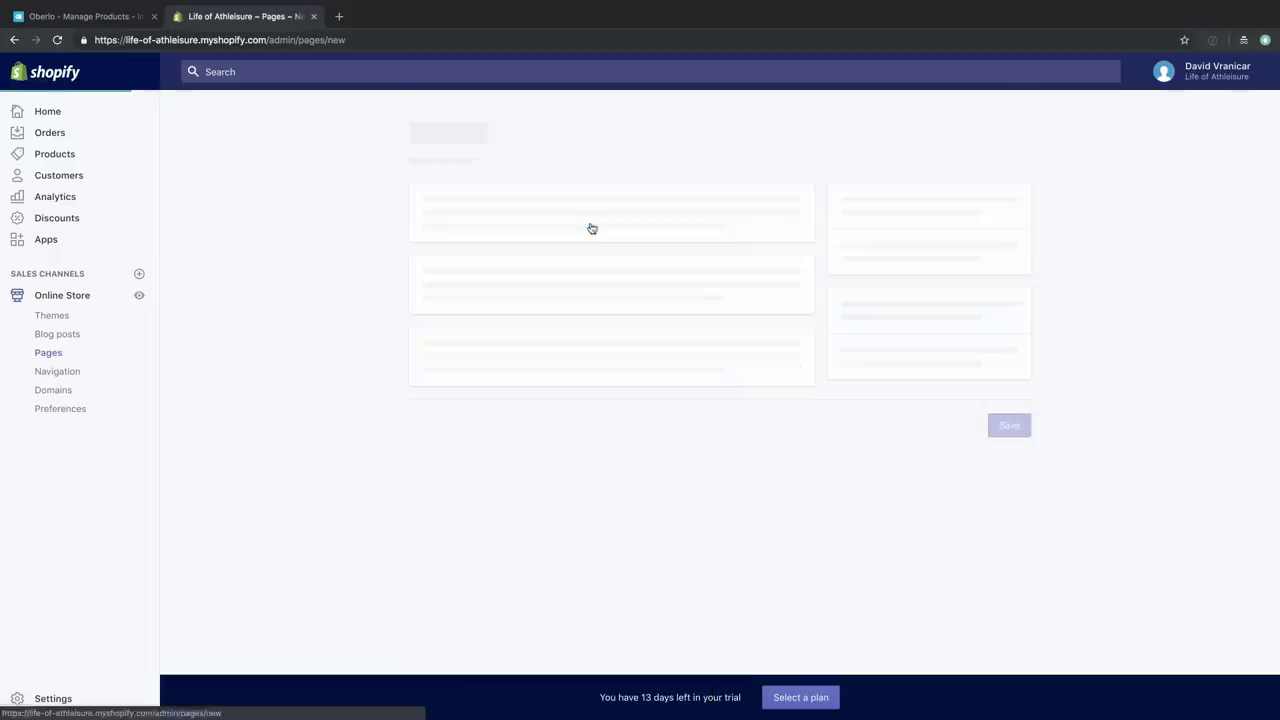
left_click(569, 240)
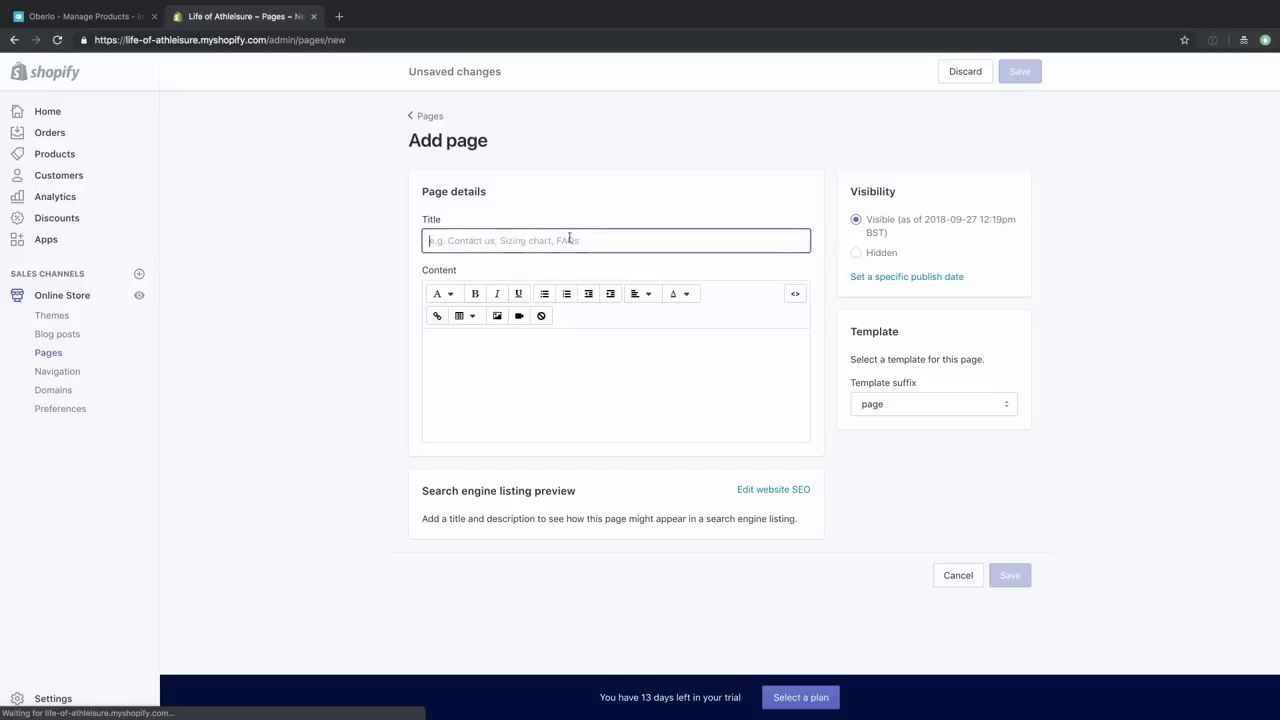
type("Contact Us")
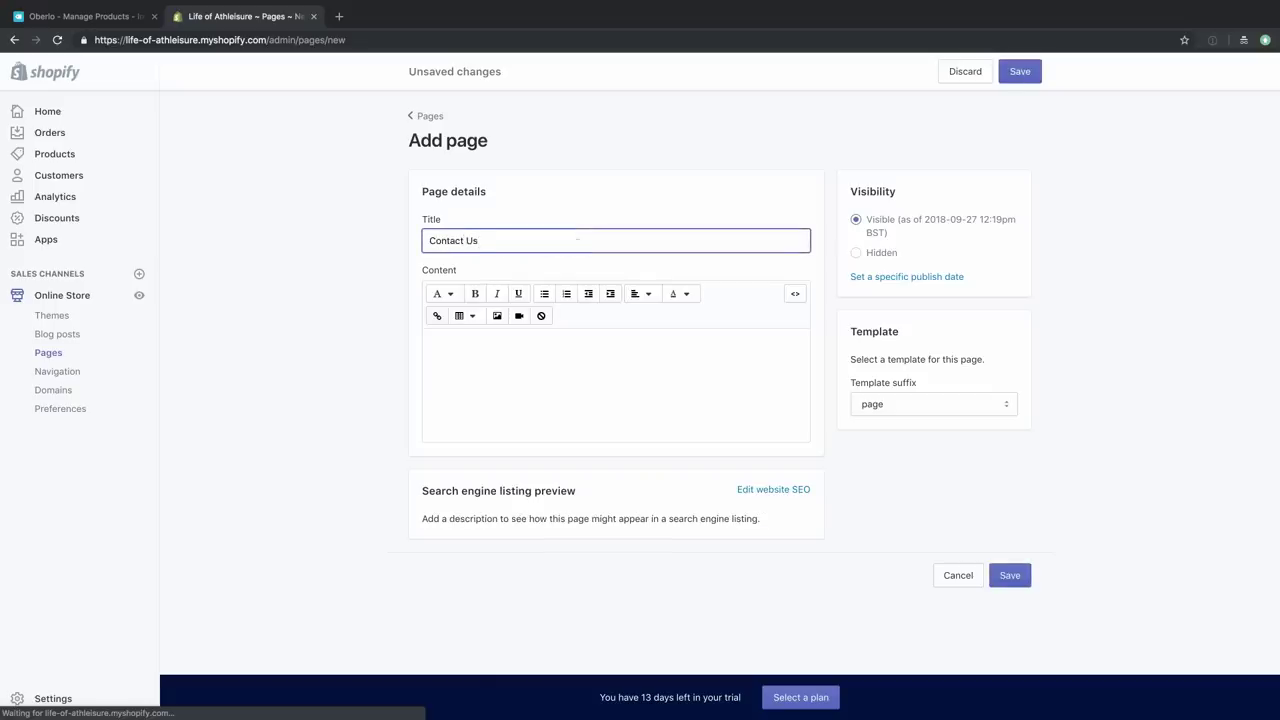
Write 'Questions? Concerns? Recommendations? Holler at' with the store's info e-mail address, and save the page
left_click(637, 385)
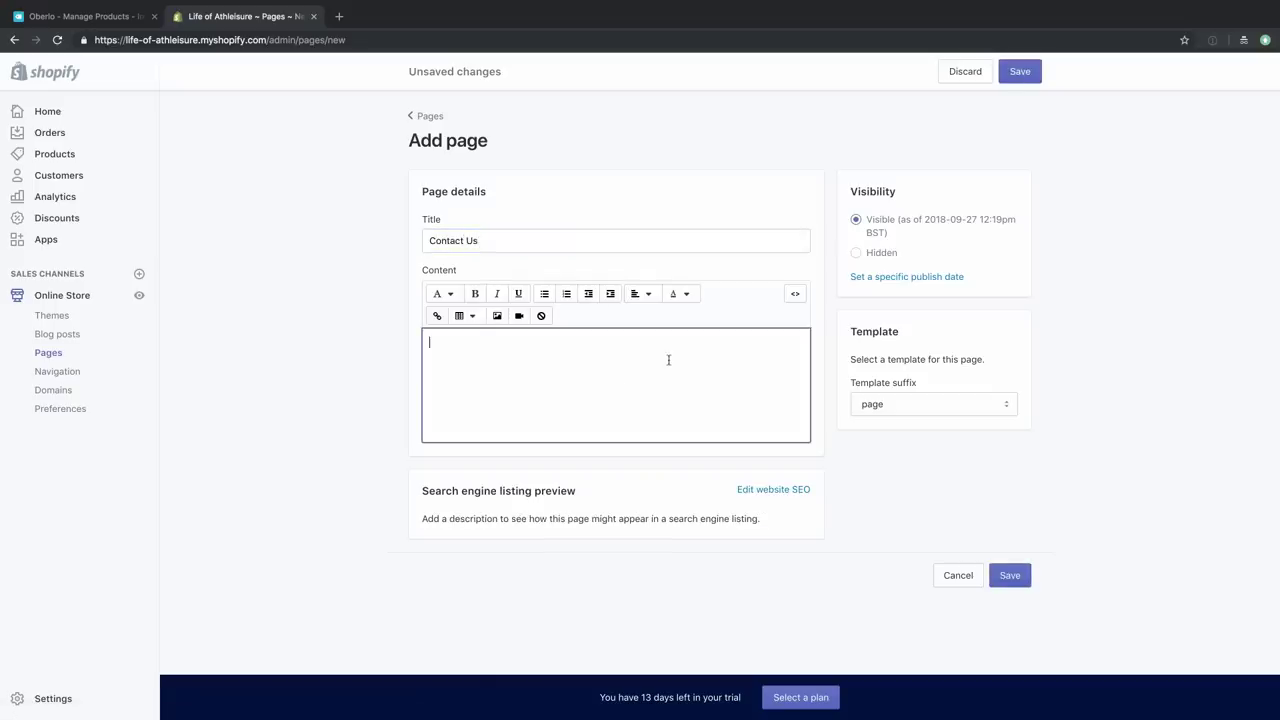
type("Questions")
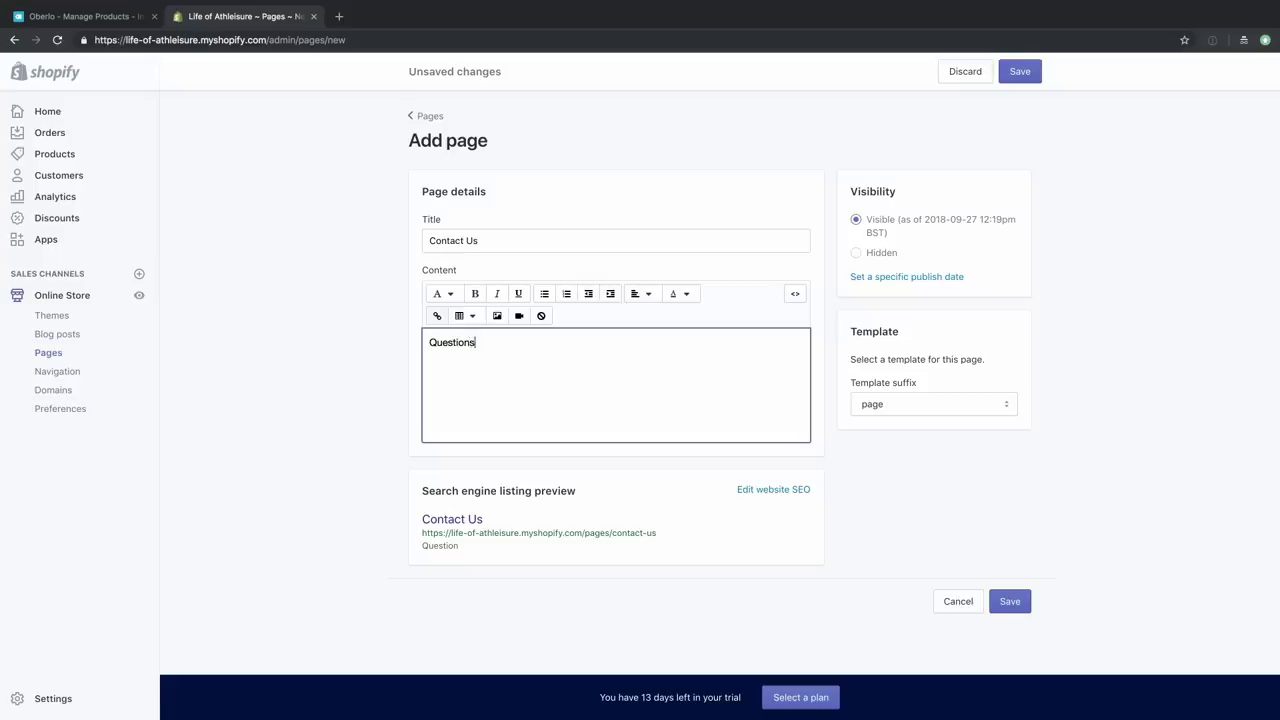
type("? Concerns? Recommednati")
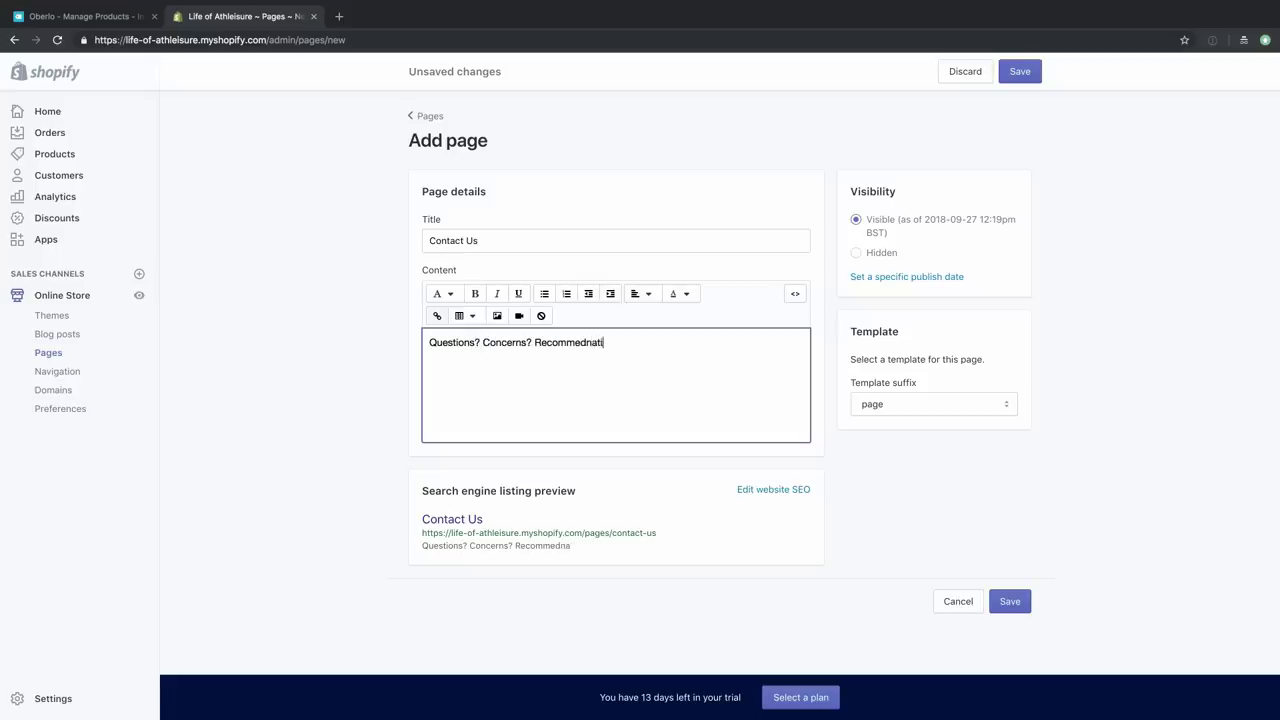
key("BackSpace")
key("BackSpace")
key("BackSpace")
key("BackSpace")
key("BackSpace")
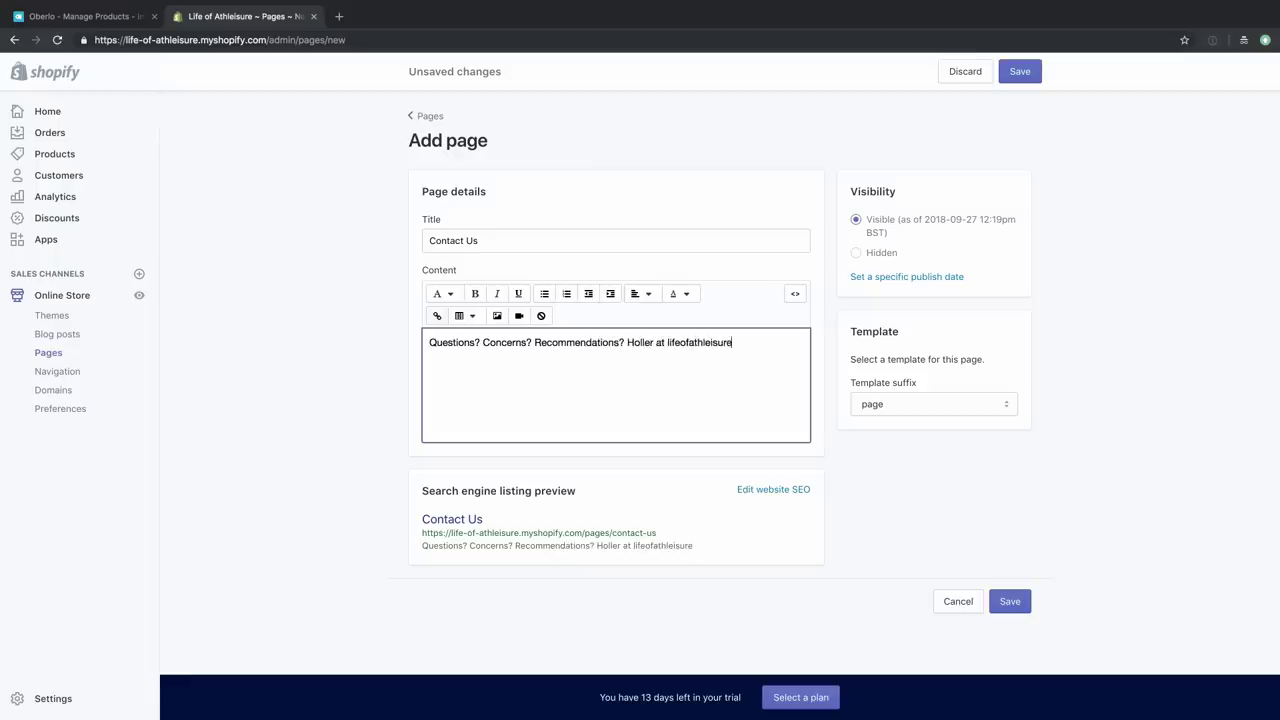
left_click_drag(667, 342, 786, 342)
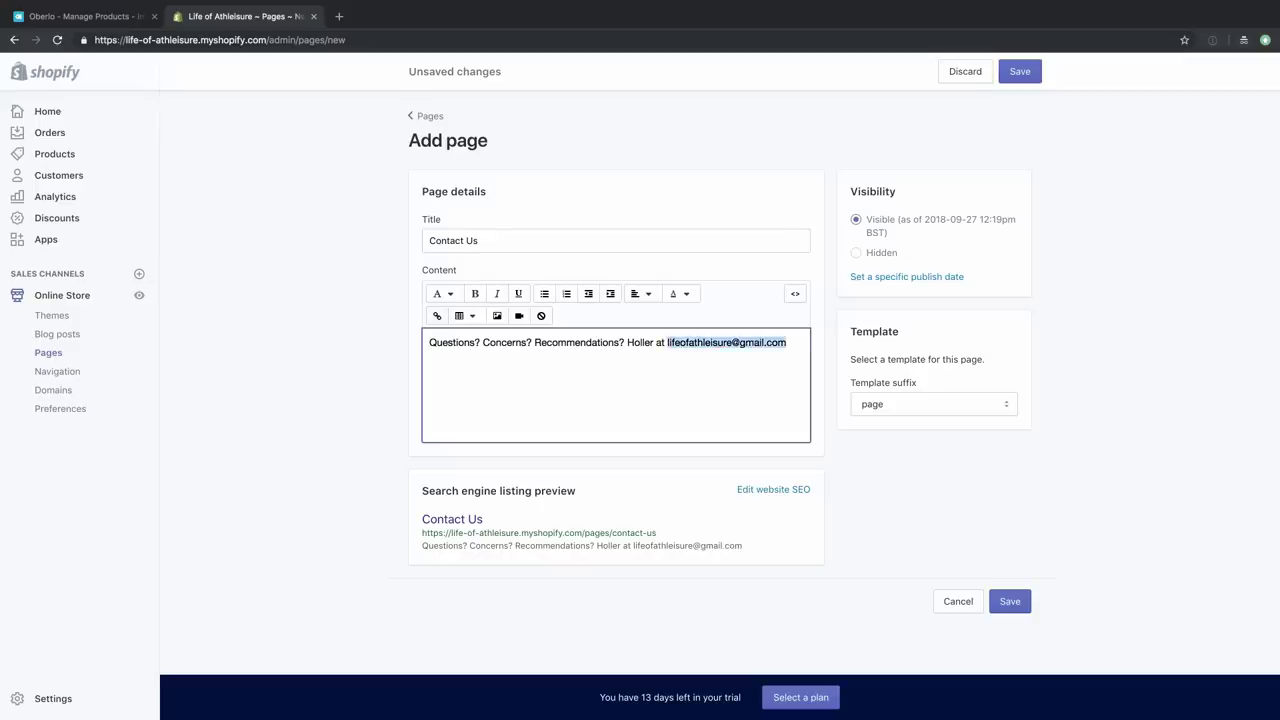
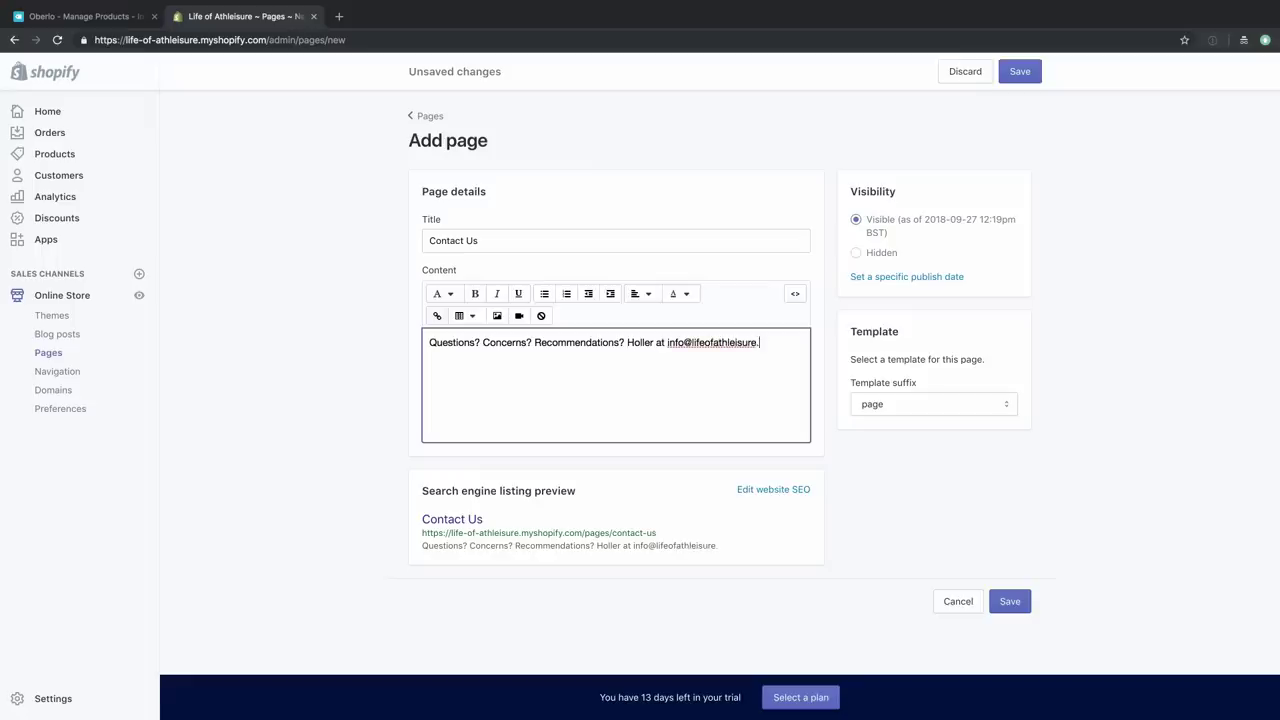
left_click(1012, 602)
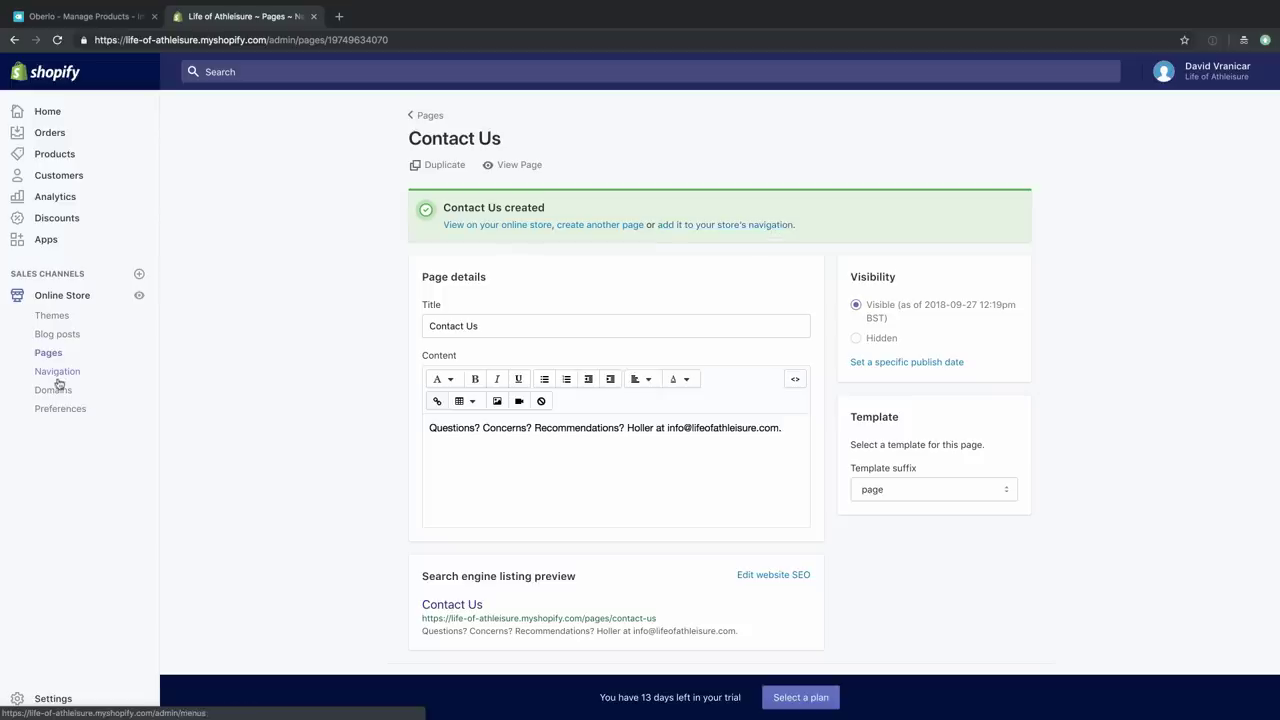
left_click(688, 225)
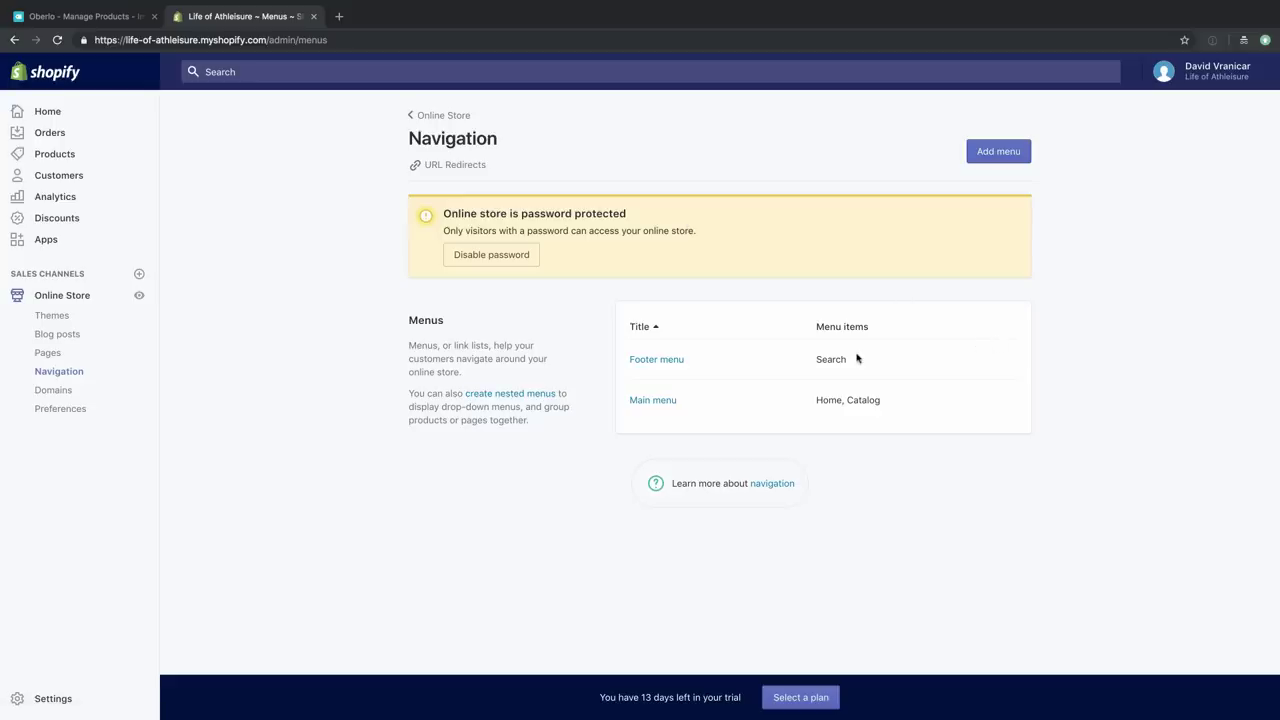
Add an About Us item to the Main menu linked to the About Us page
left_click(660, 404)
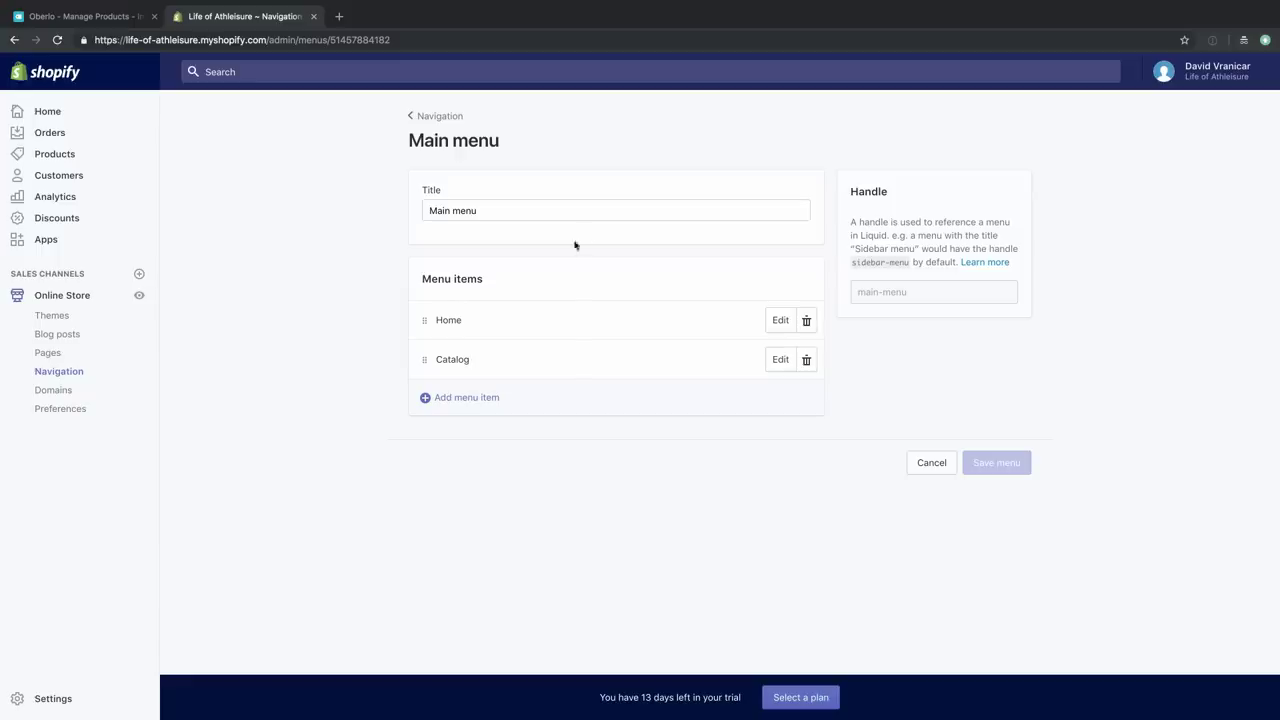
left_click(476, 403)
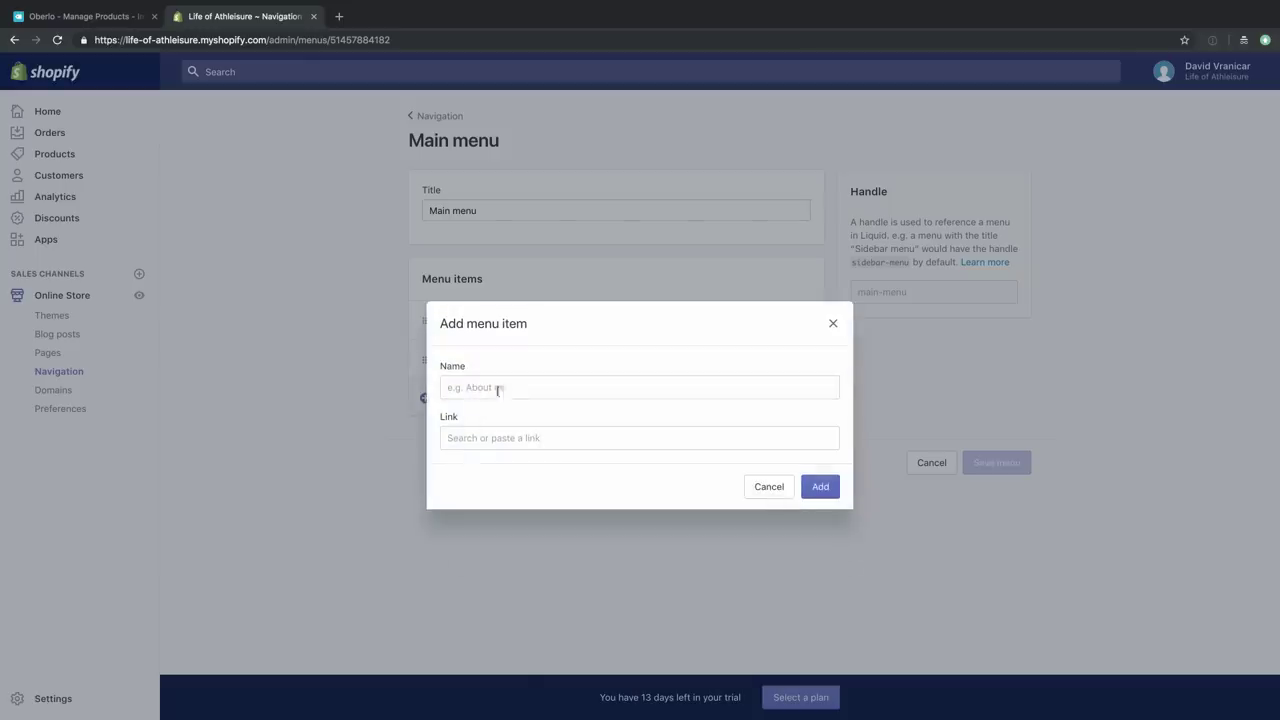
left_click(508, 388)
type("About Us")
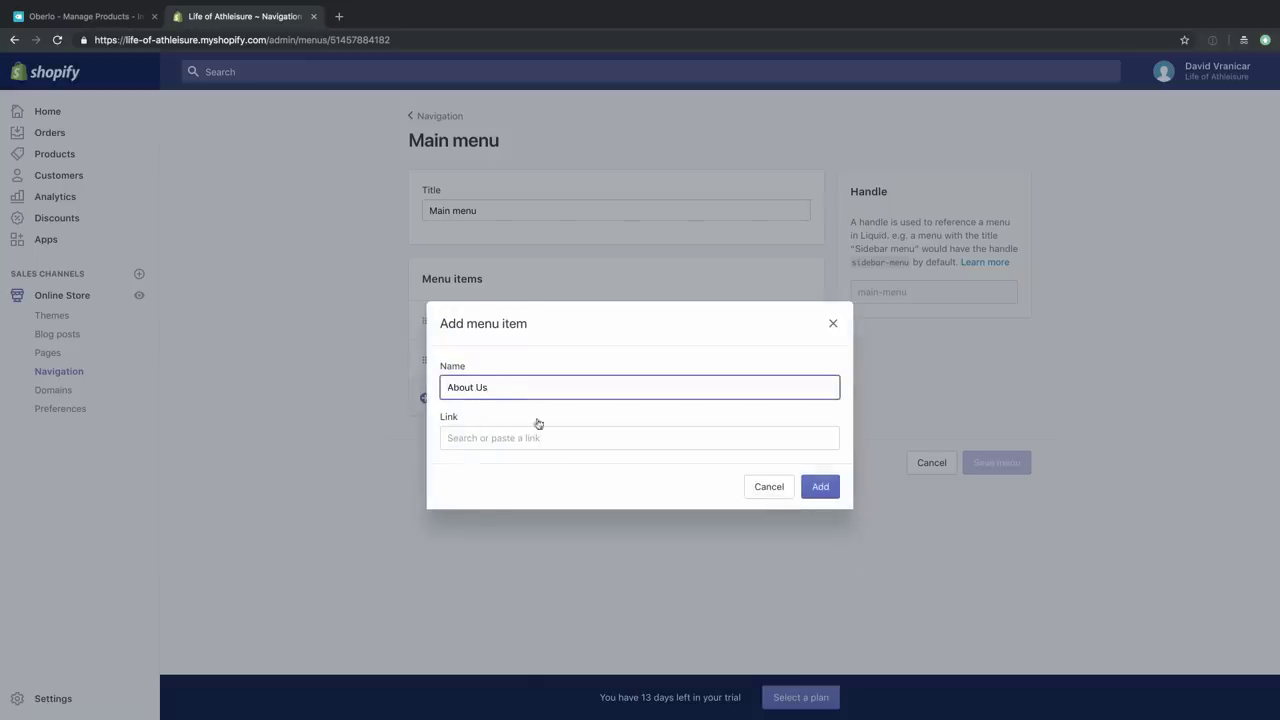
left_click(541, 437)
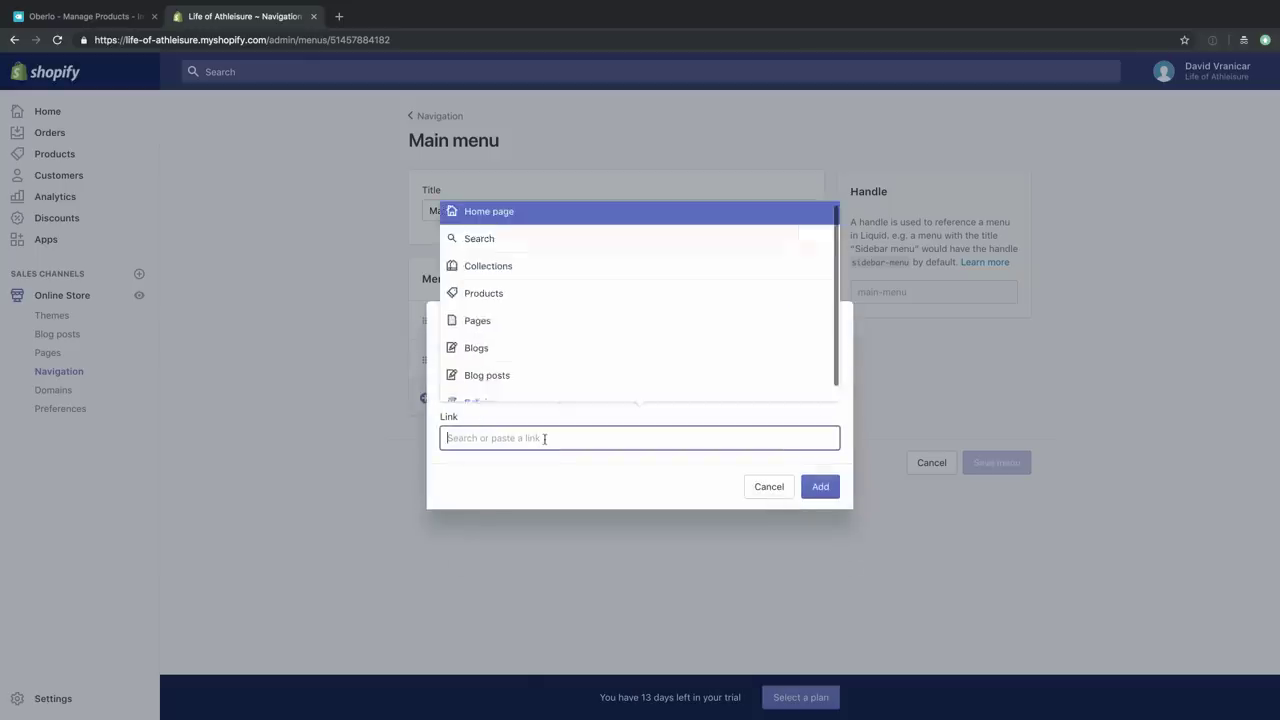
left_click(497, 324)
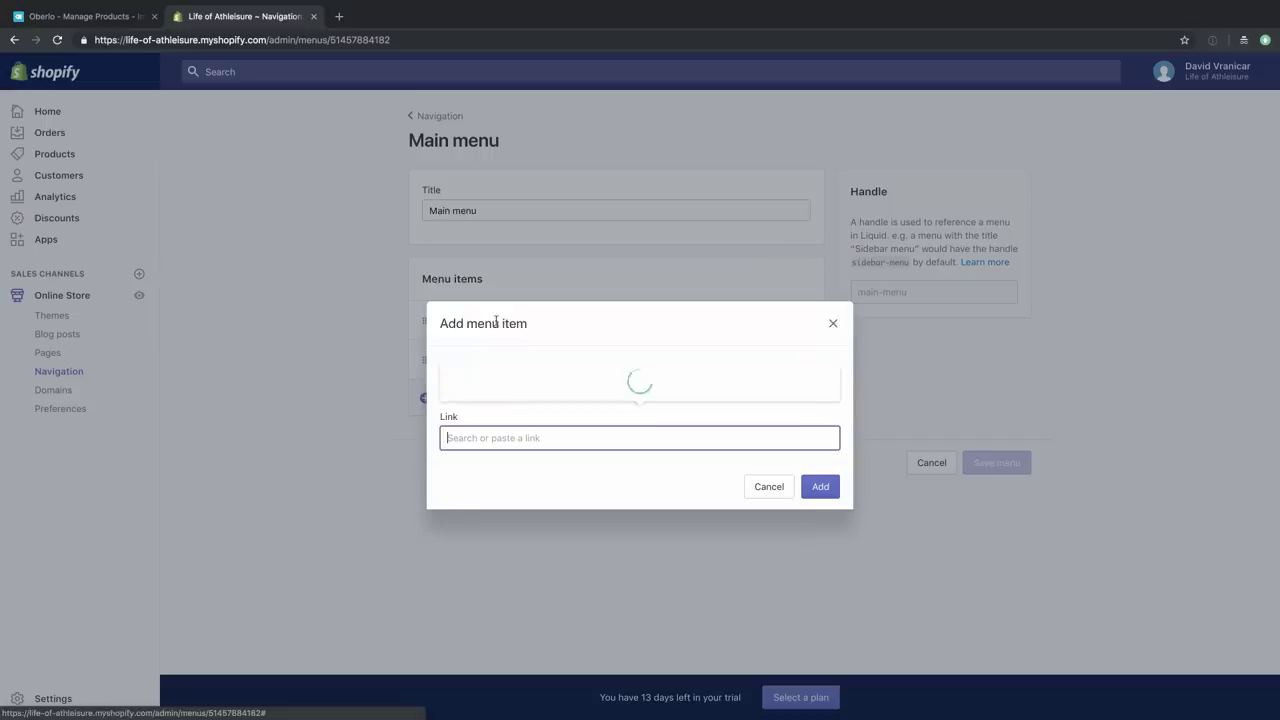
left_click(501, 359)
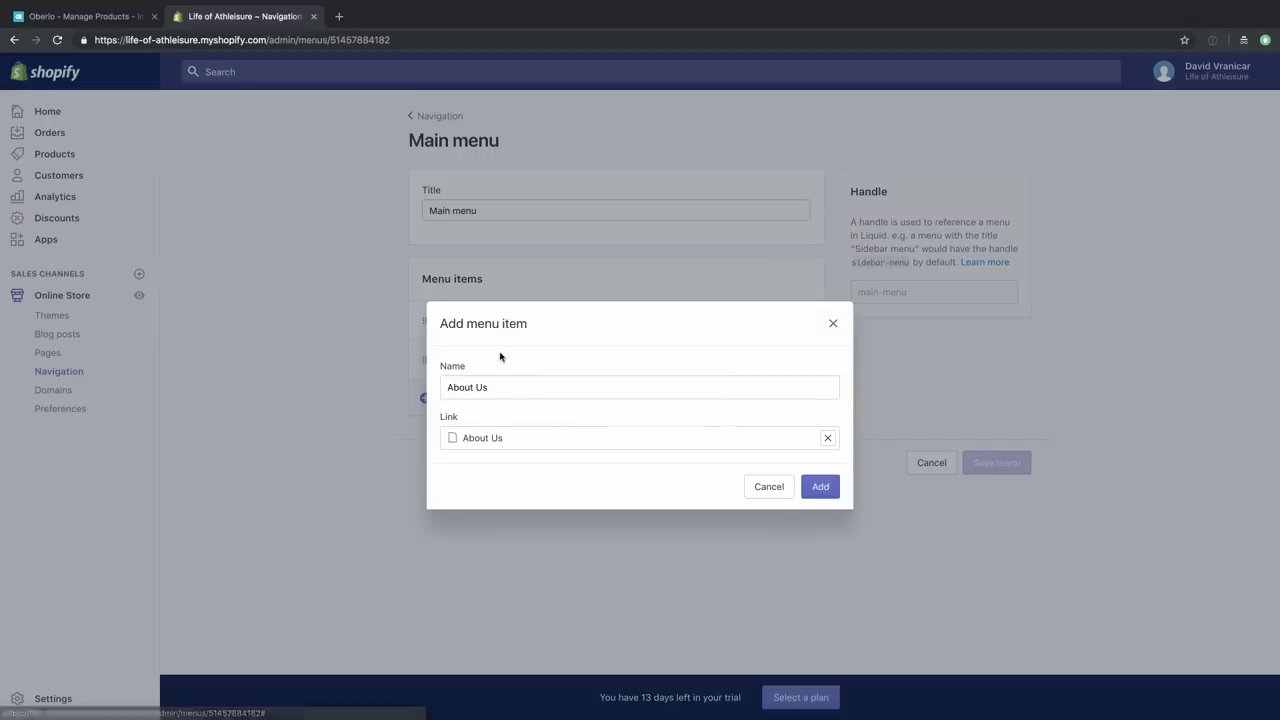
left_click(820, 487)
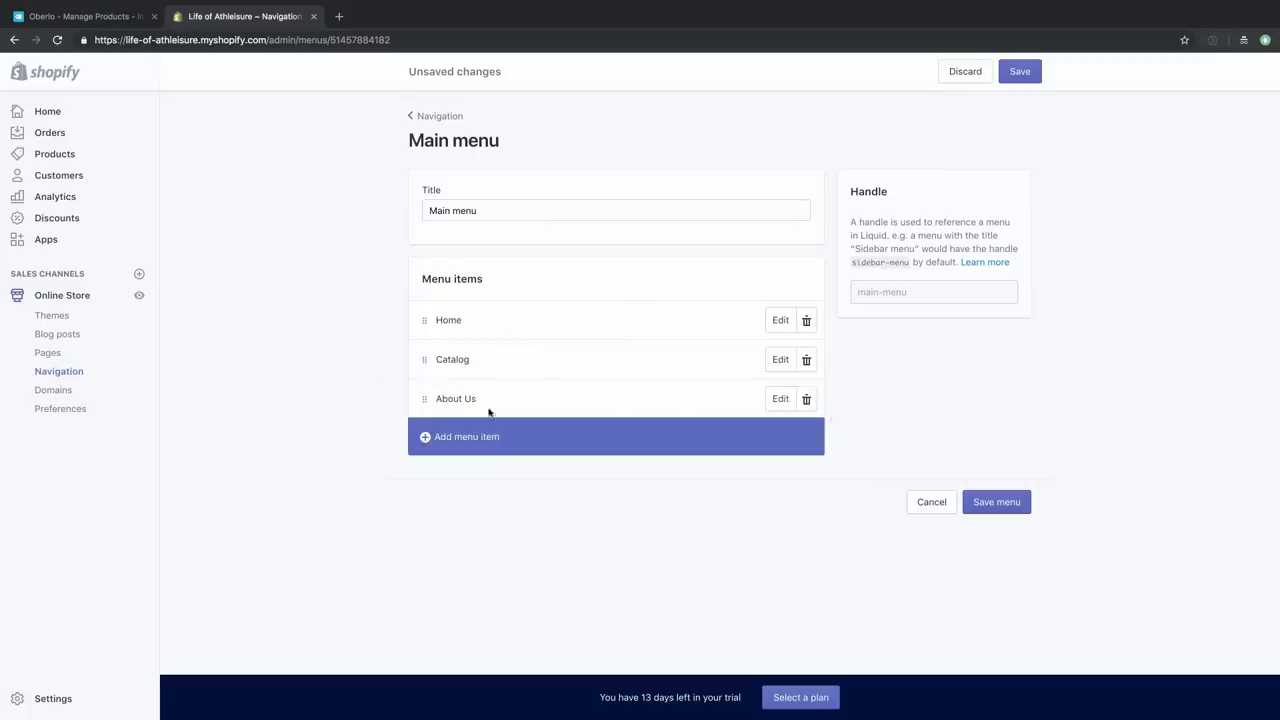
Add a 'Contact' menu item linked to the Contact Us page
left_click(474, 444)
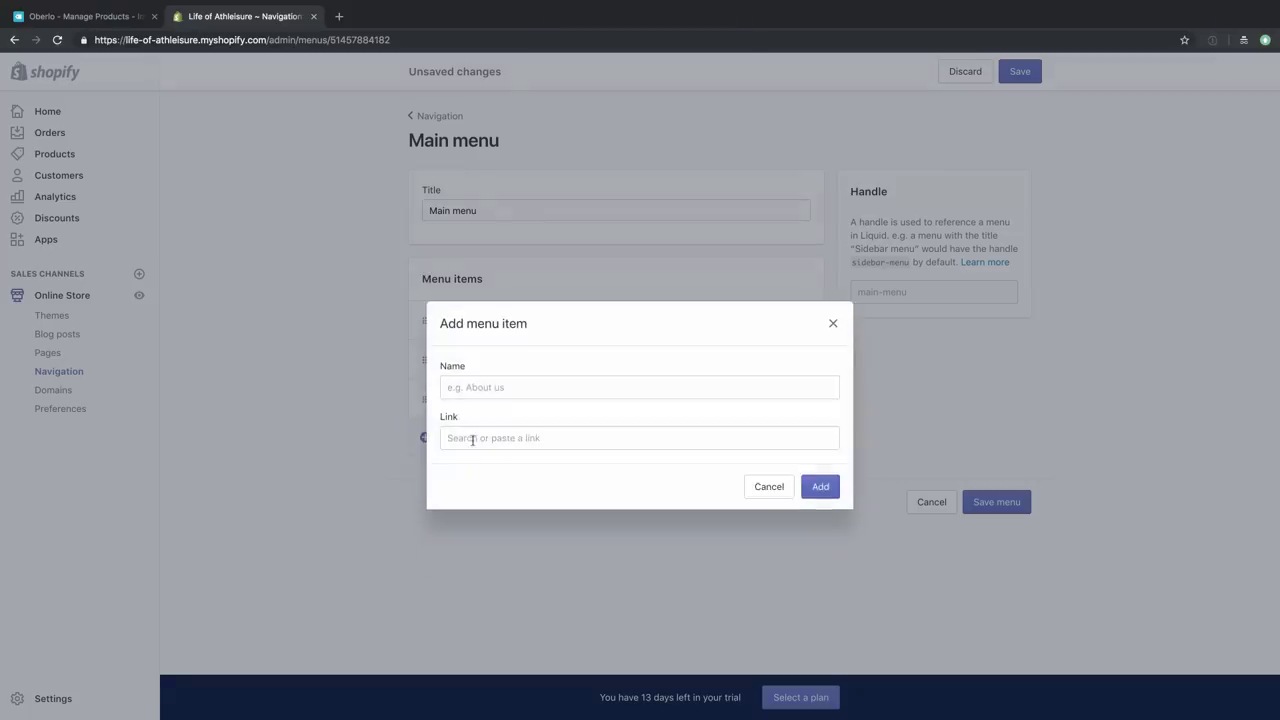
left_click(513, 391)
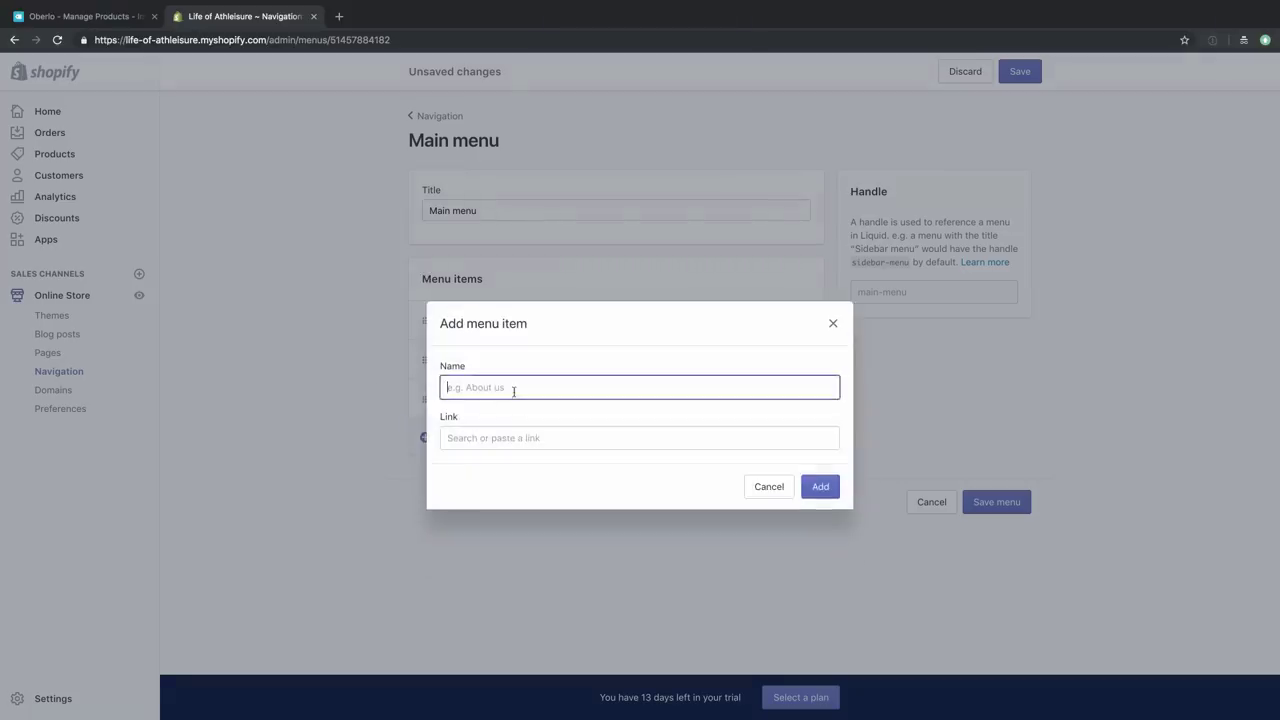
type("Contact")
left_click(531, 440)
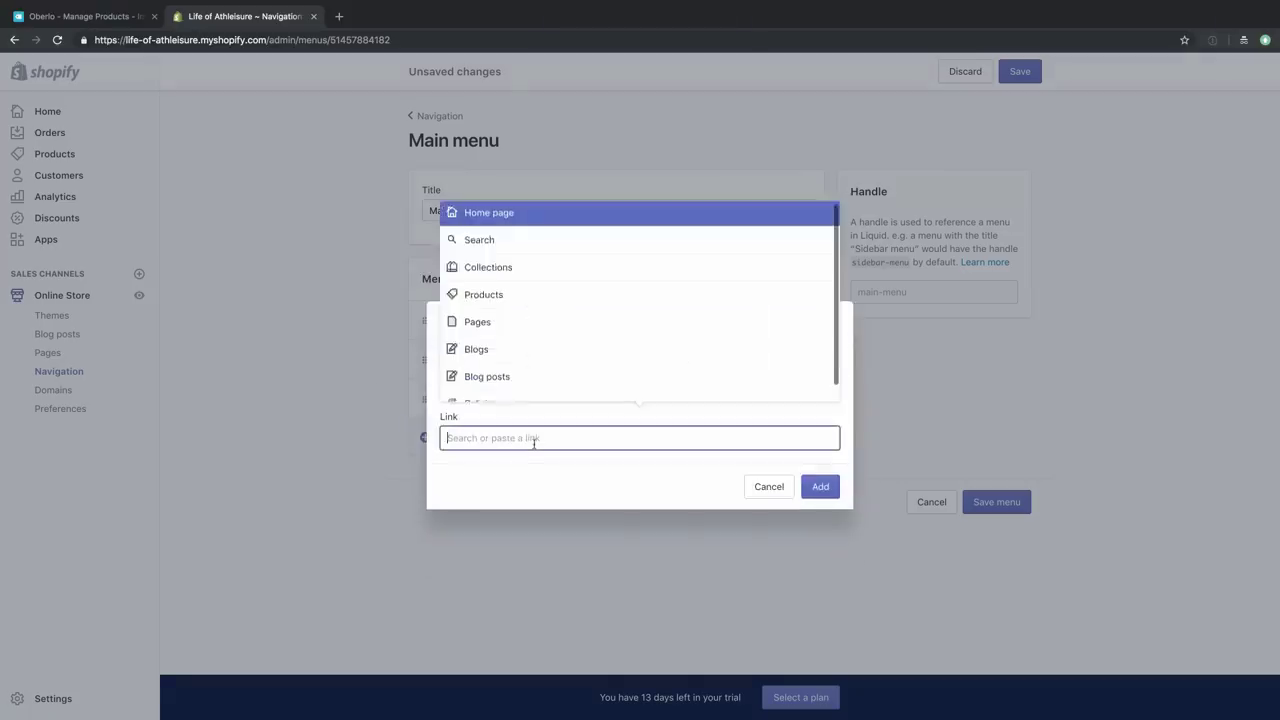
left_click(492, 328)
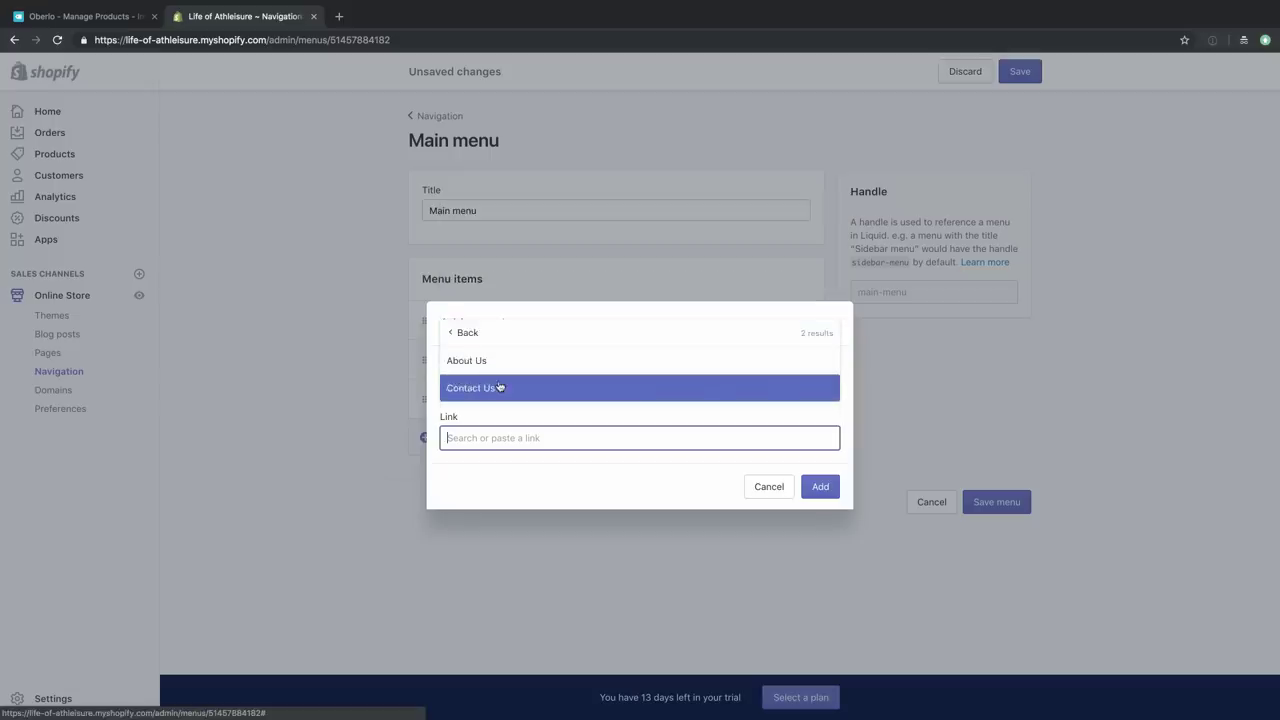
left_click(499, 387)
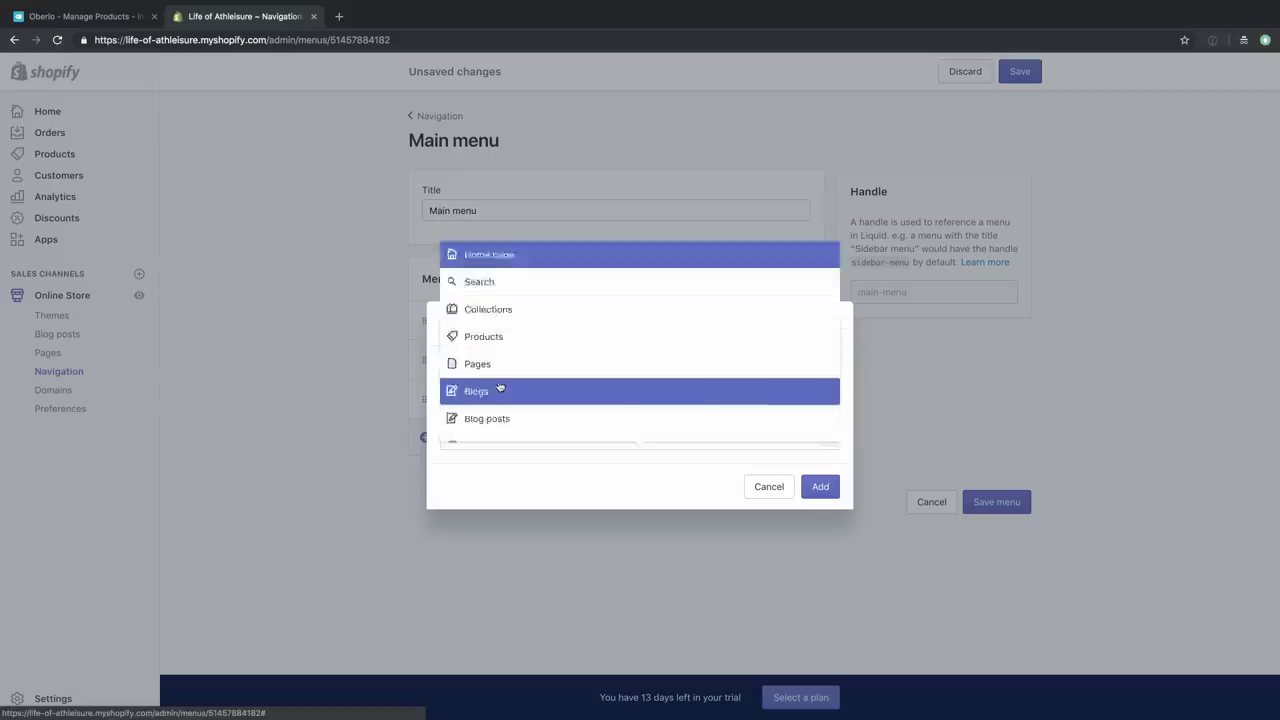
left_click(821, 489)
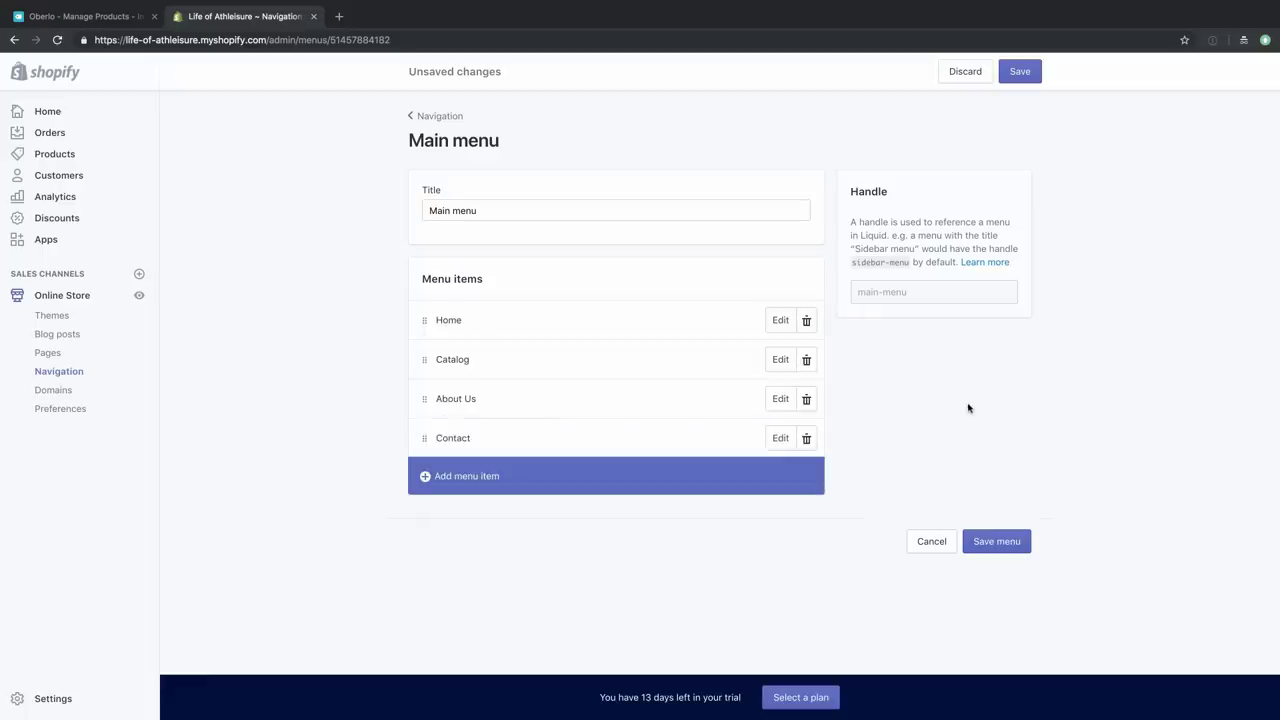
Remove Home from the Main menu and rename the Catalog item to 'Shop'
left_click(807, 321)
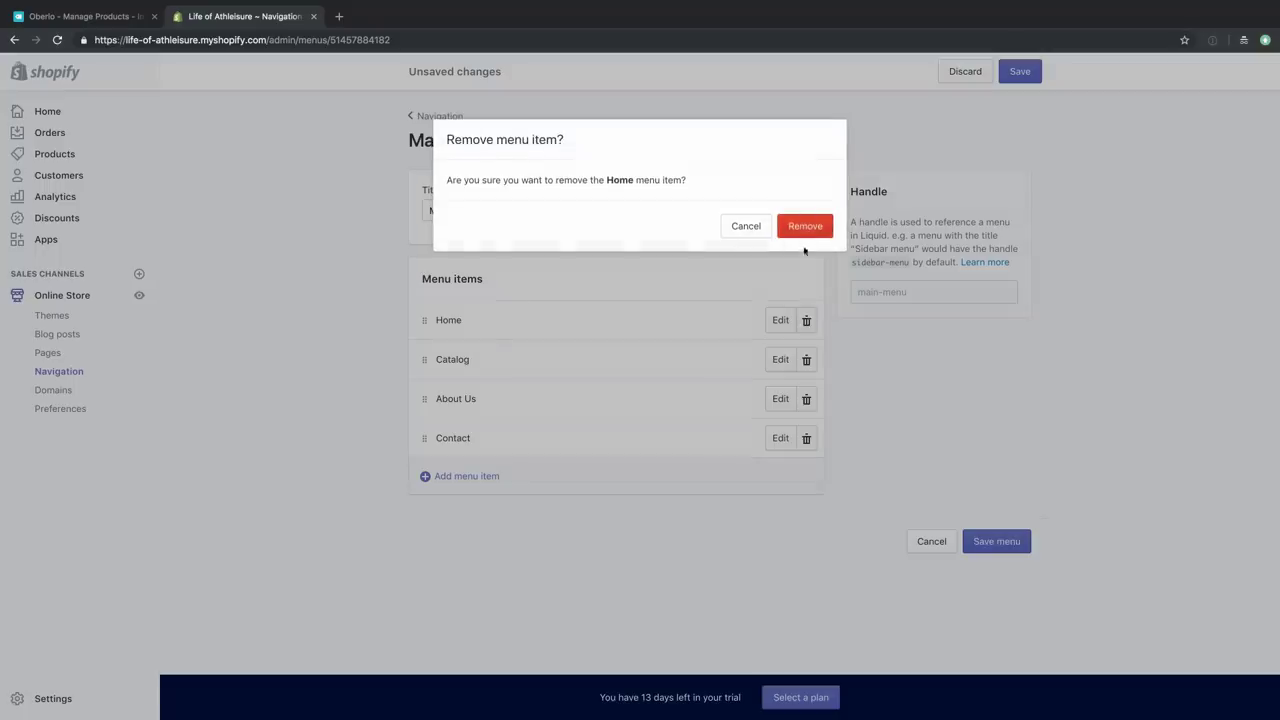
left_click(803, 228)
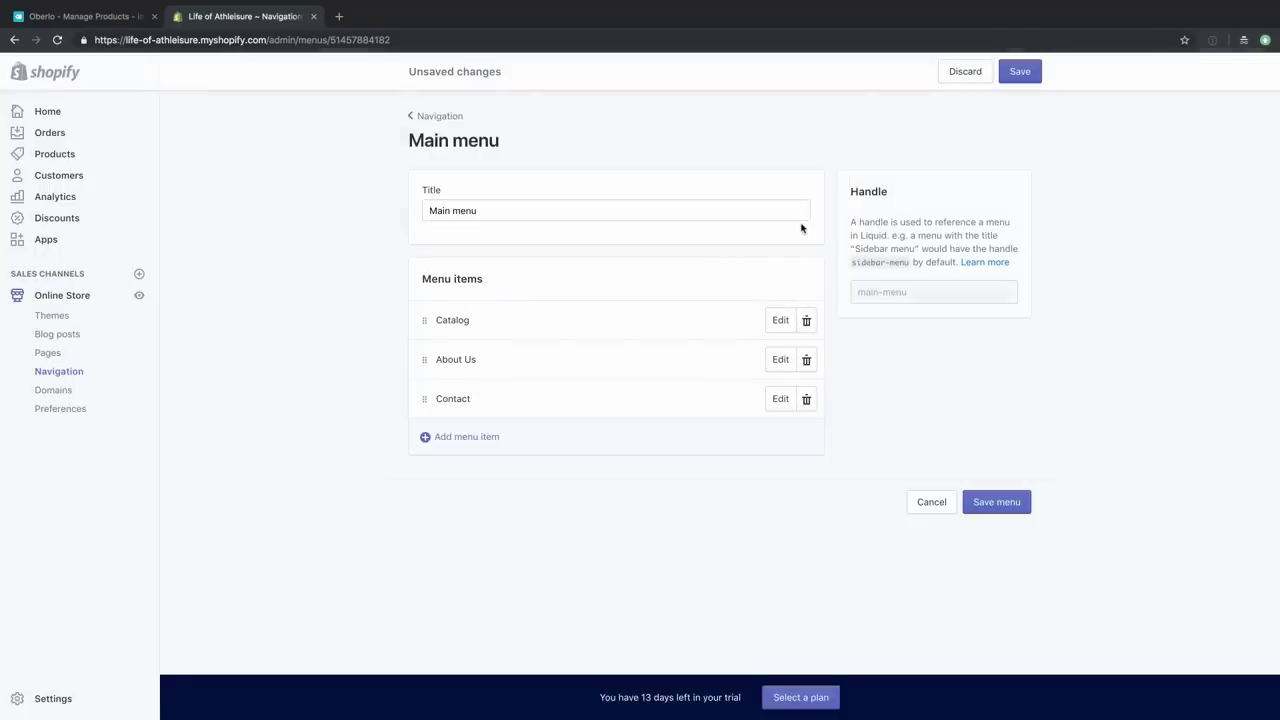
left_click(784, 319)
double_click(554, 388)
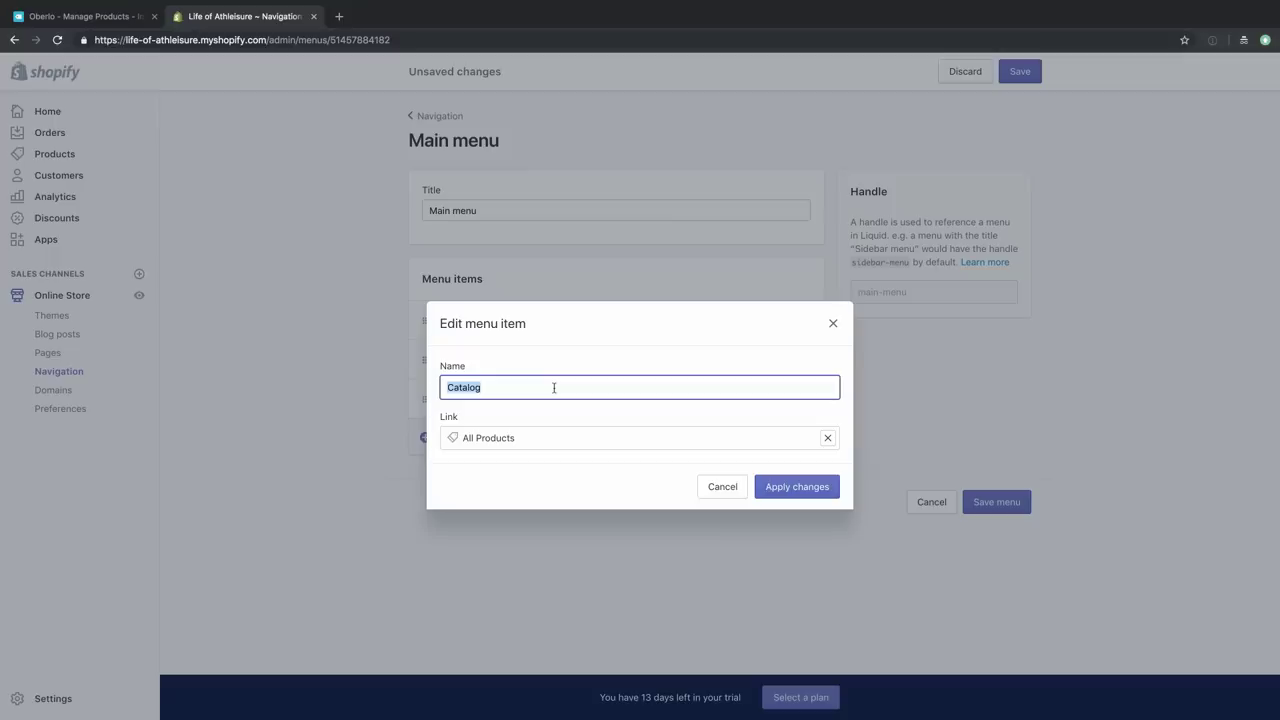
type("Shop")
left_click(806, 484)
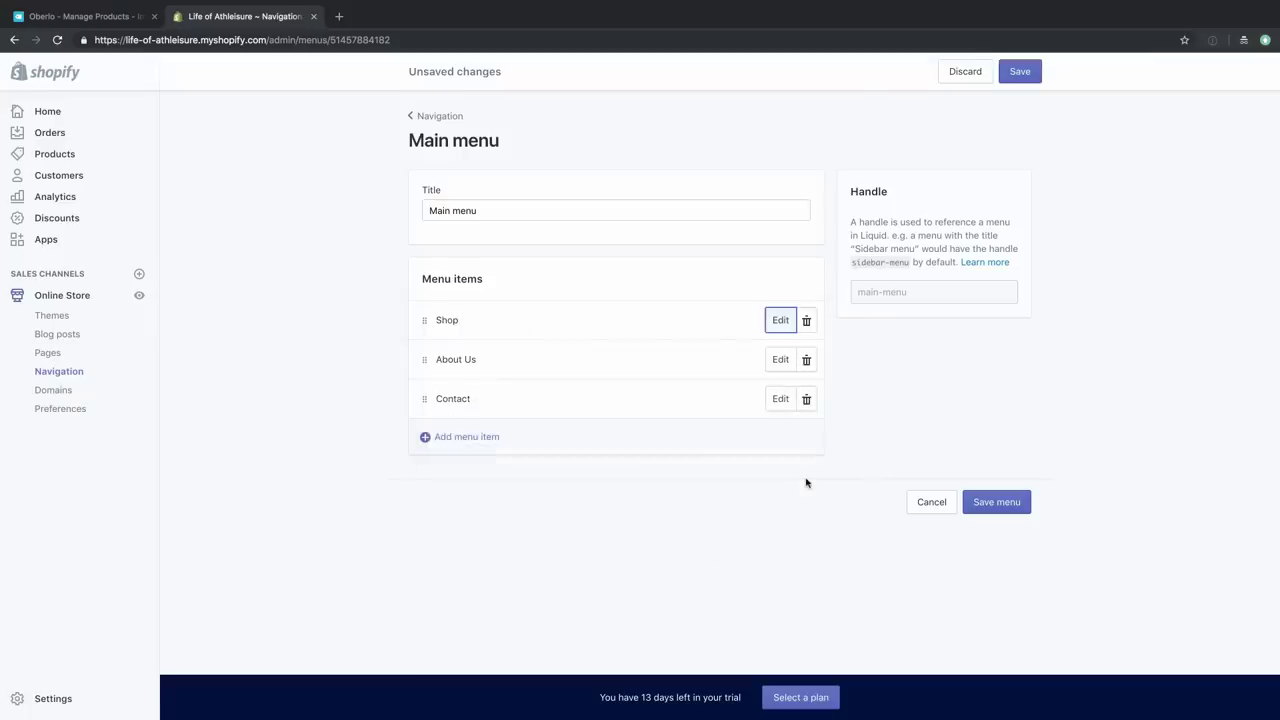
Save the Main menu and open the storefront preview in a new tab
left_click(1105, 430)
left_click(993, 509)
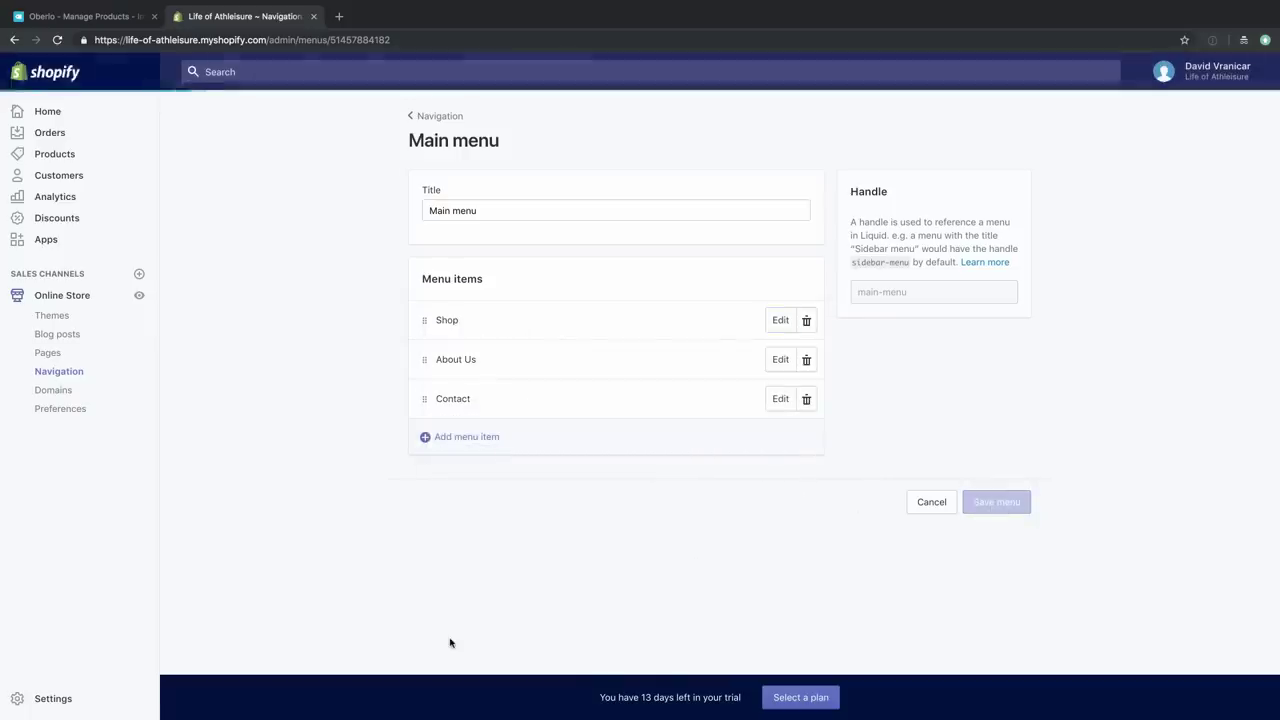
left_click(139, 296)
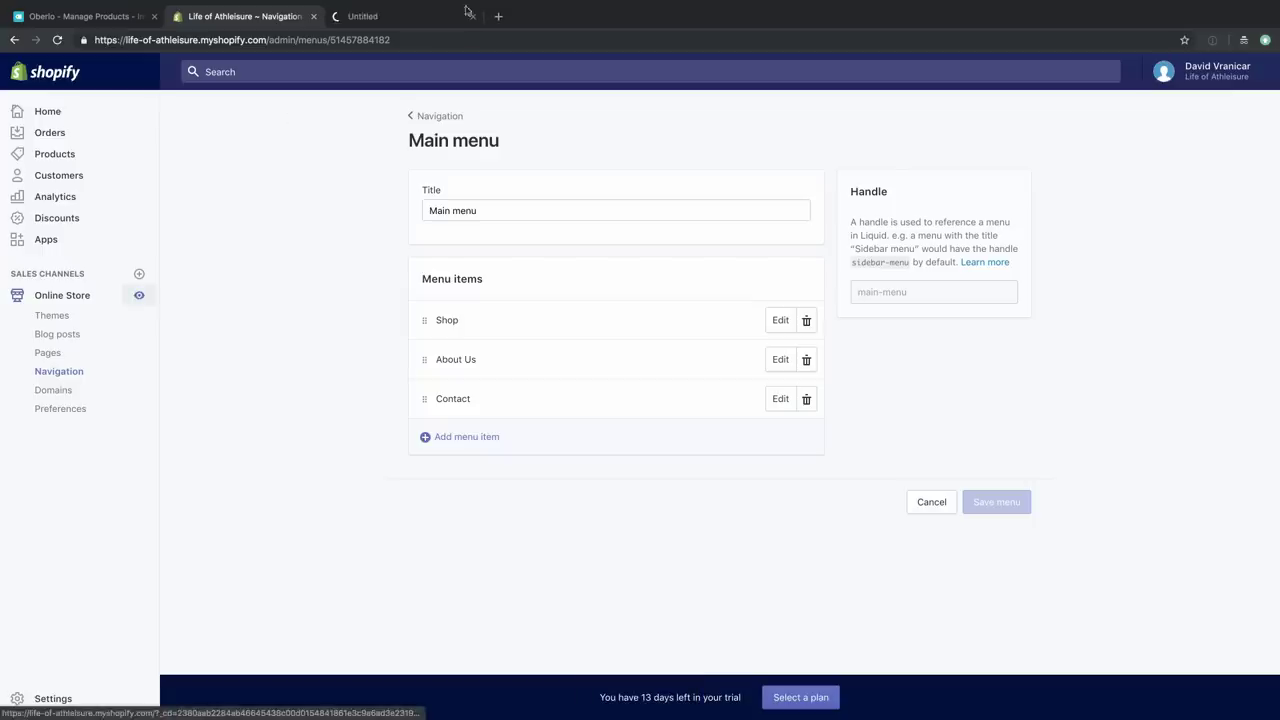
left_click(423, 22)
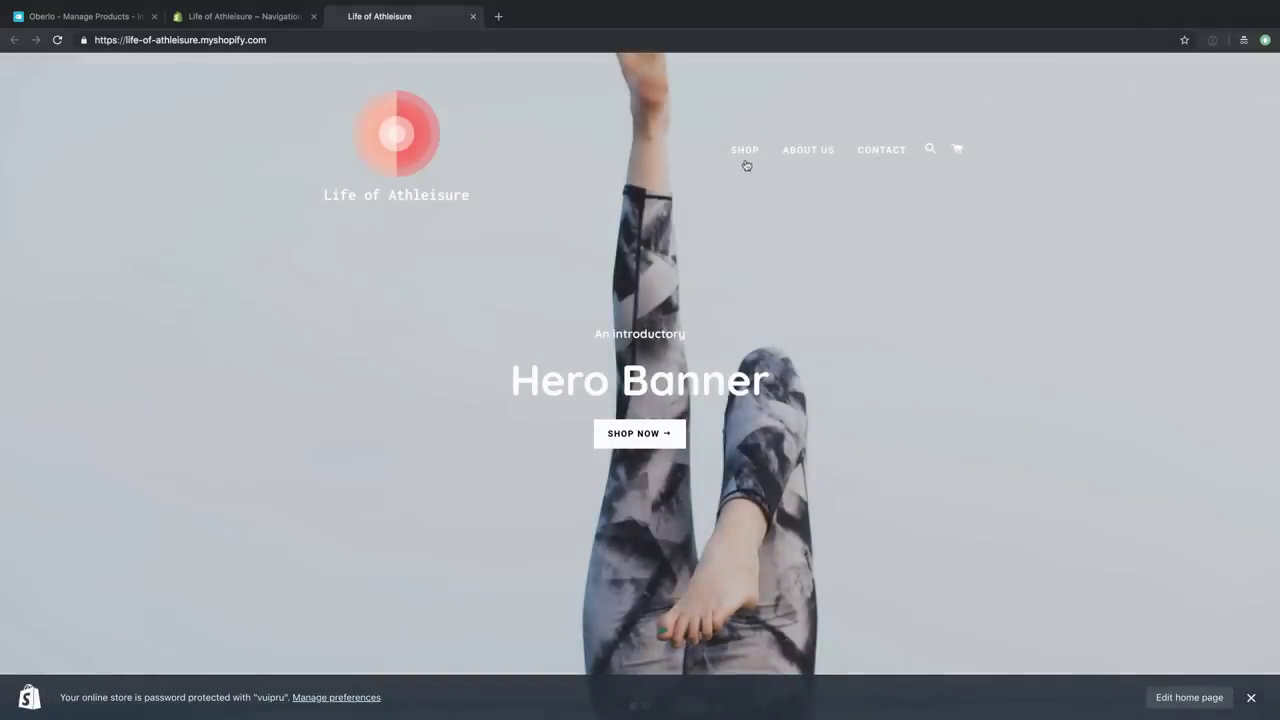
View the storefront's About Us page via the new menu, then return to the Online Store themes
left_click(828, 156)
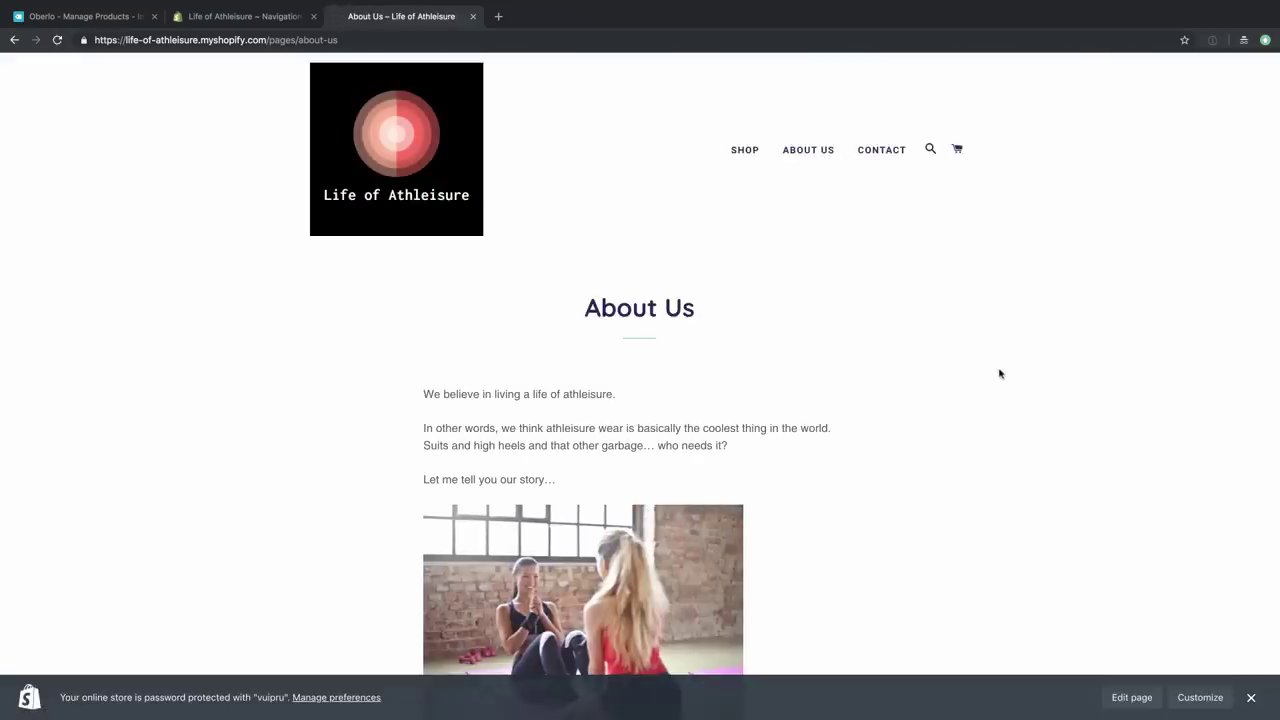
scroll(999, 374, "down", 2)
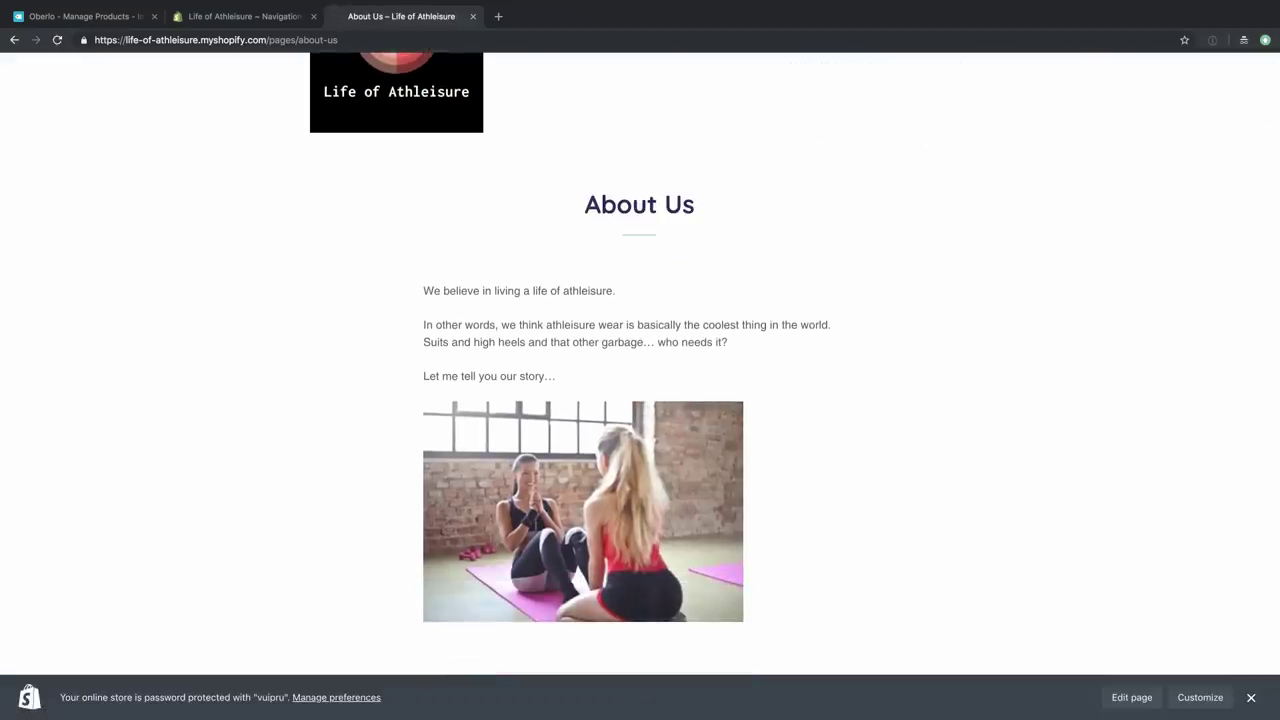
scroll(1176, 300, "up", 2)
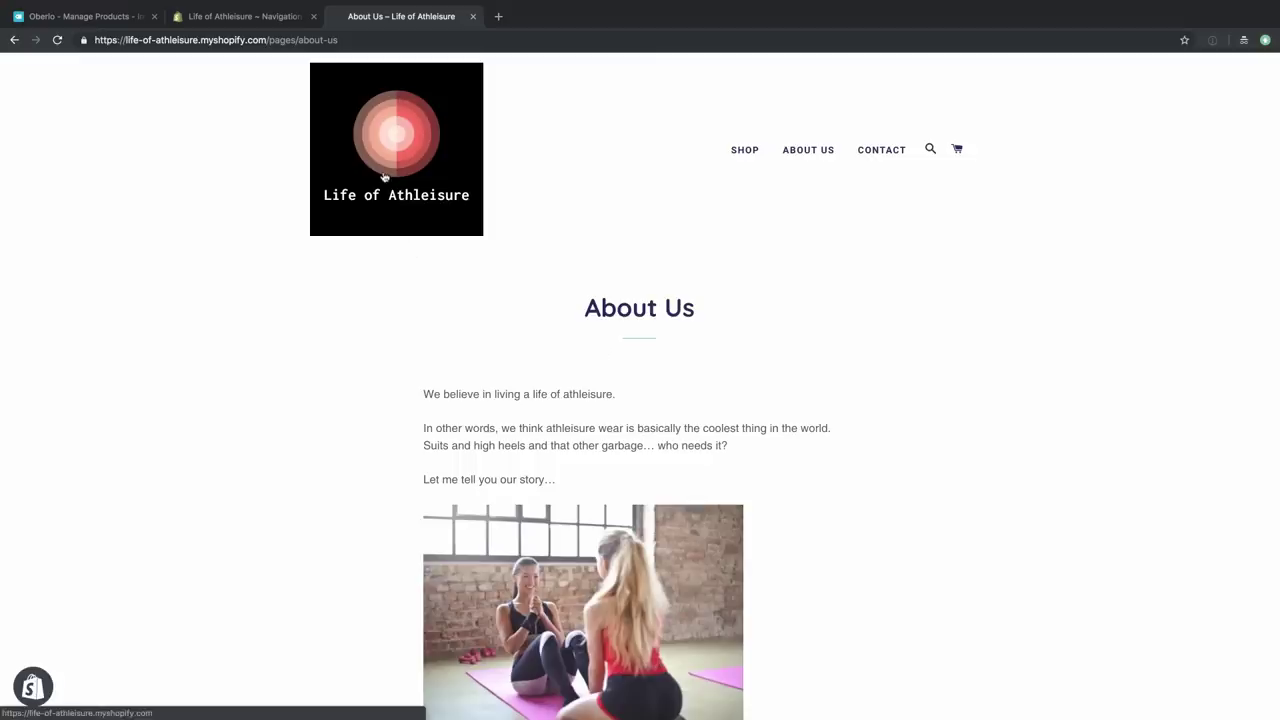
left_click(255, 17)
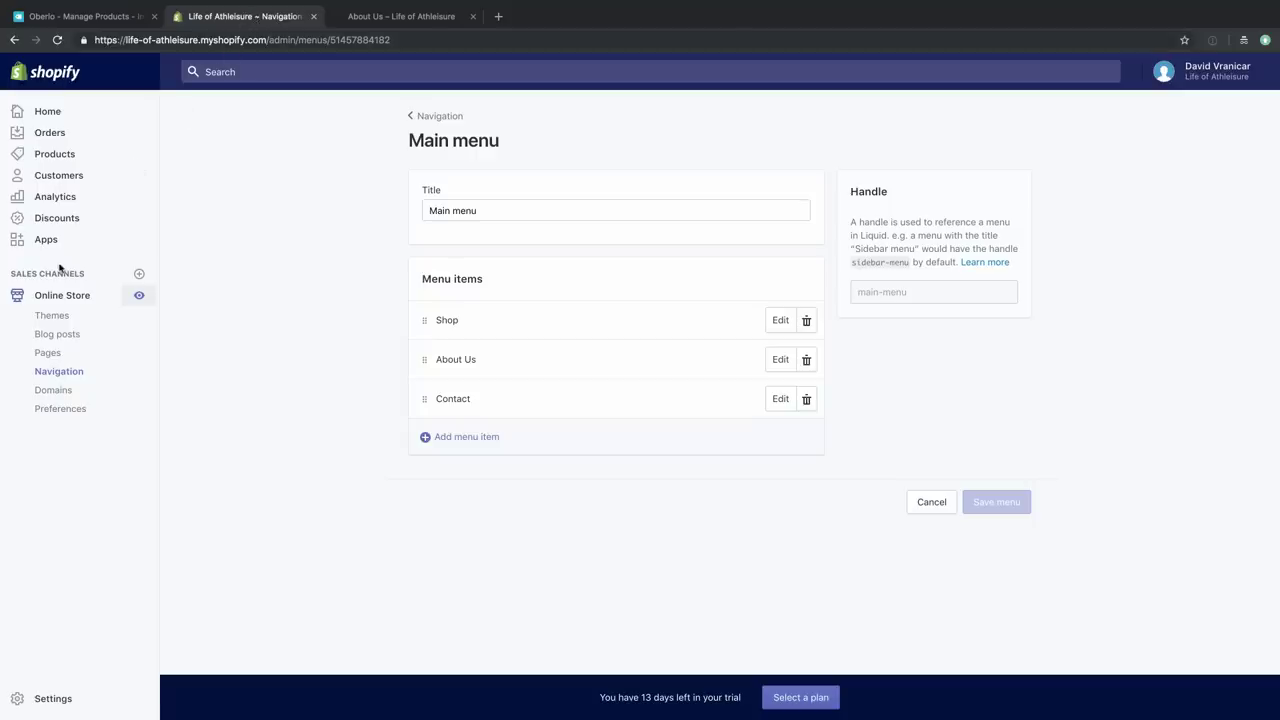
left_click(61, 296)
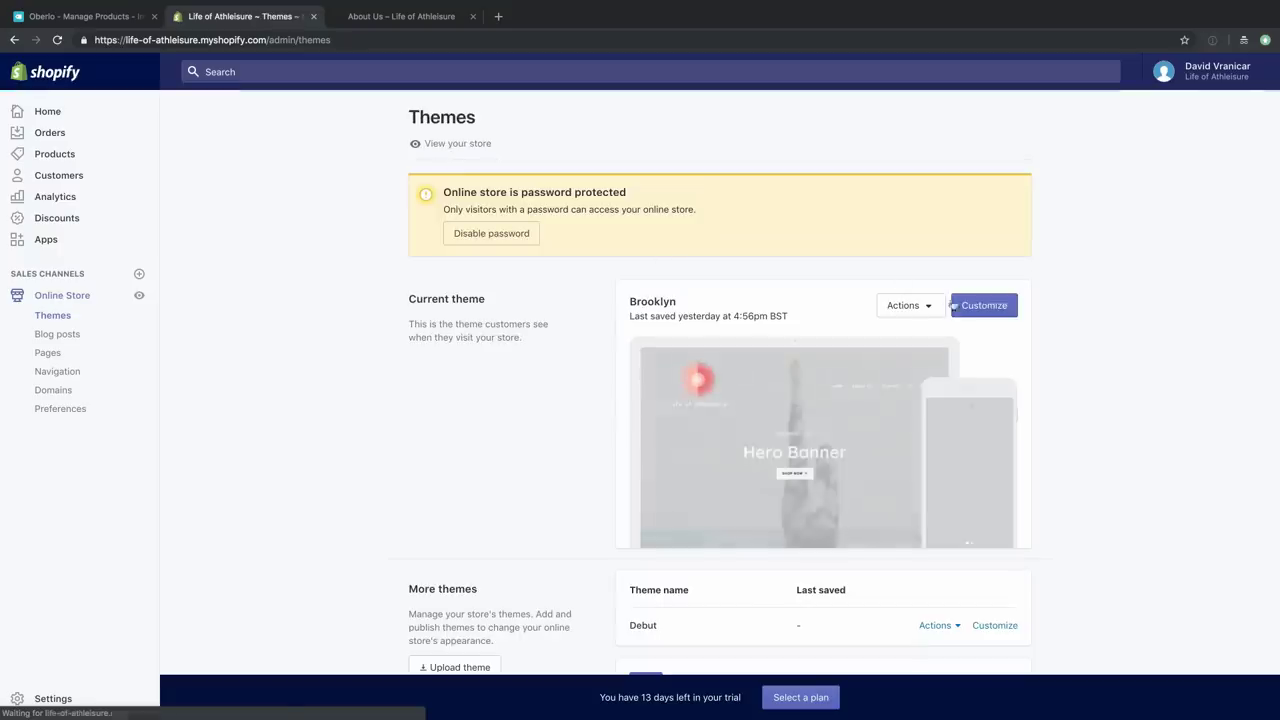
Swap the Brooklyn theme's header logo for the plain circle logo and save the theme
left_click(972, 308)
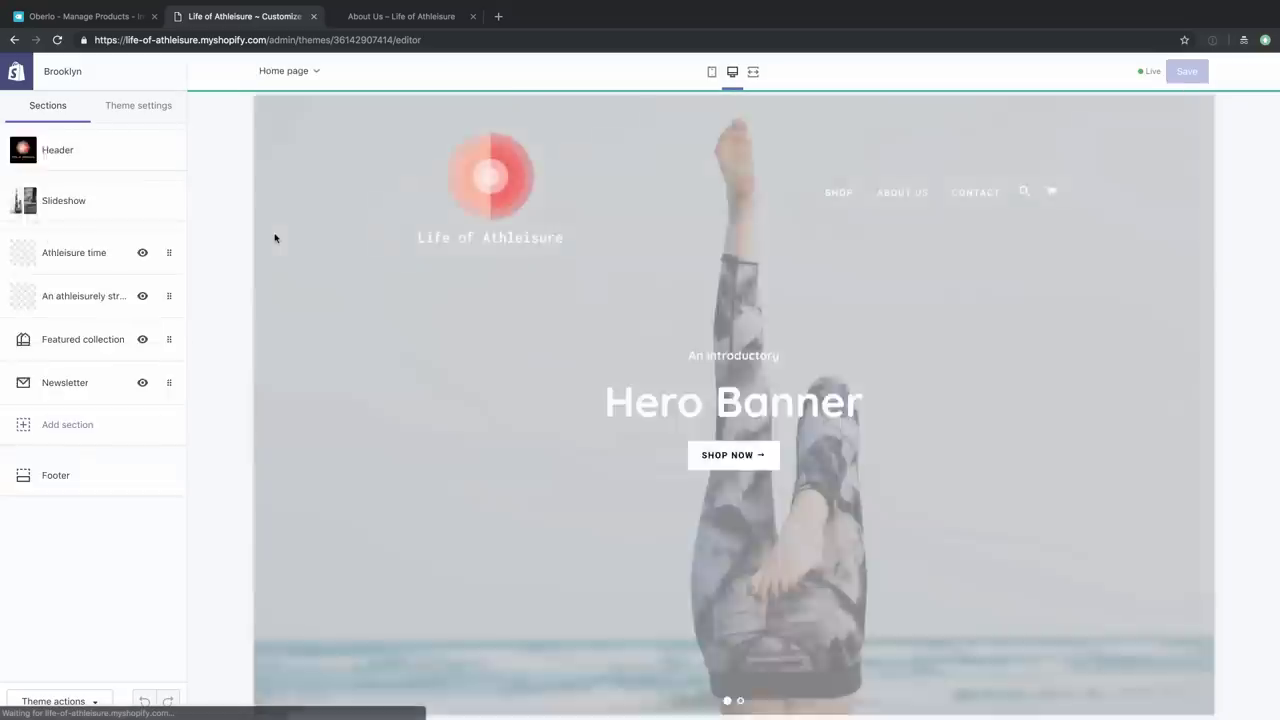
left_click(117, 149)
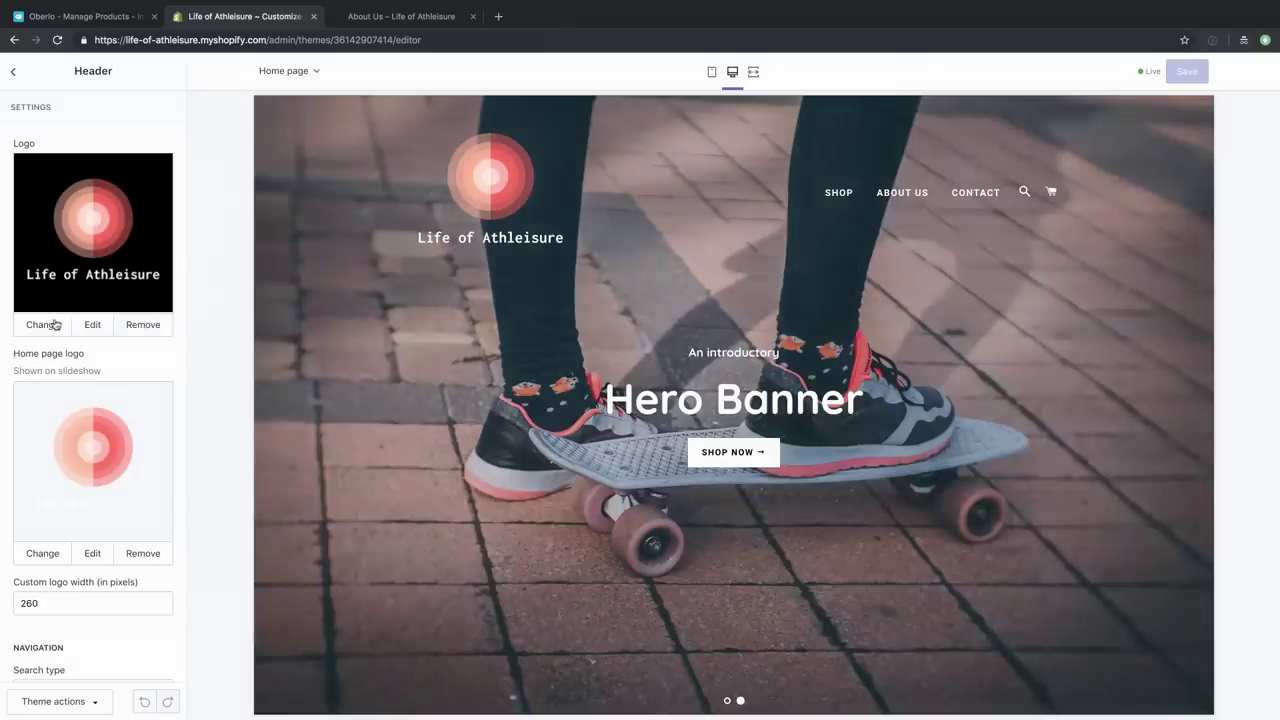
left_click(55, 324)
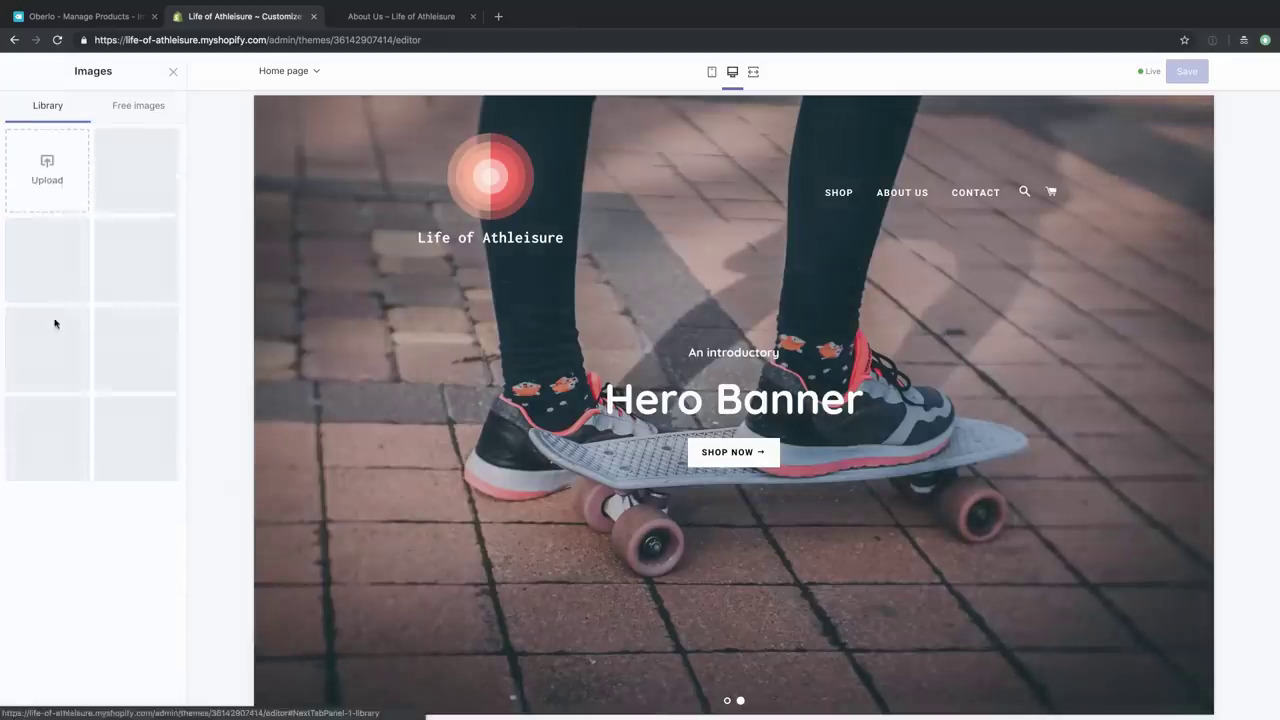
left_click(116, 350)
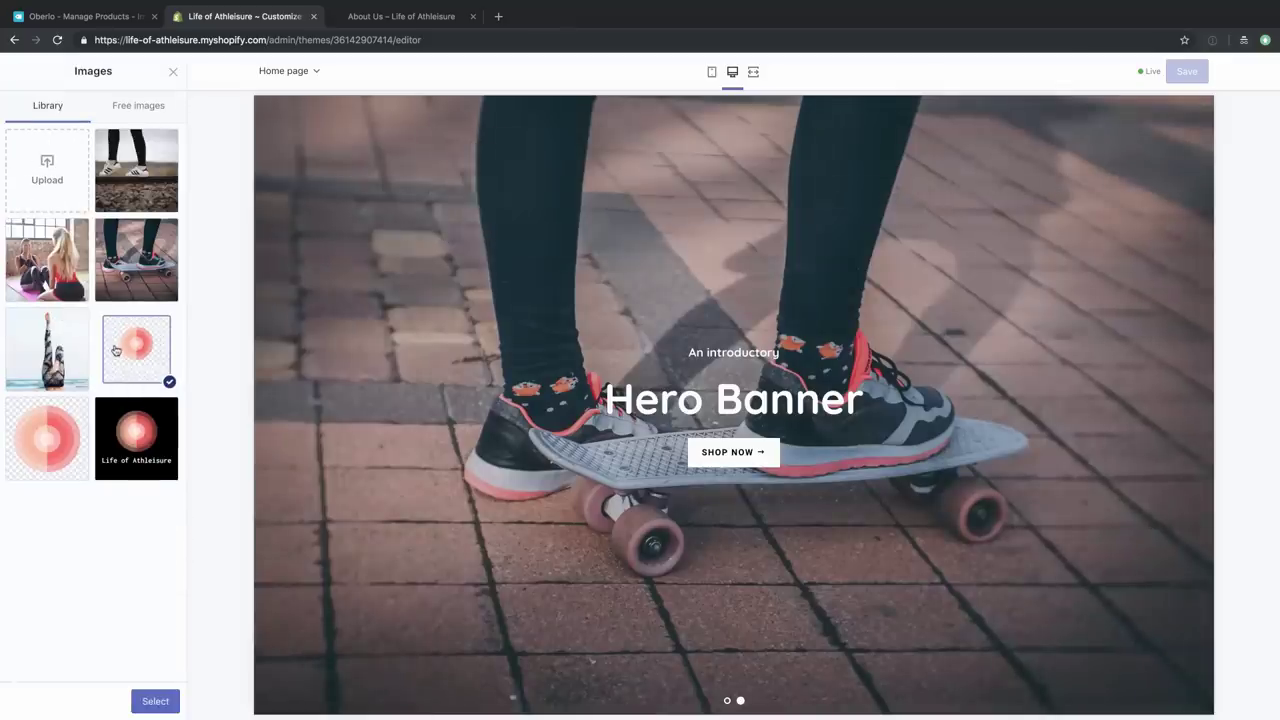
left_click(168, 700)
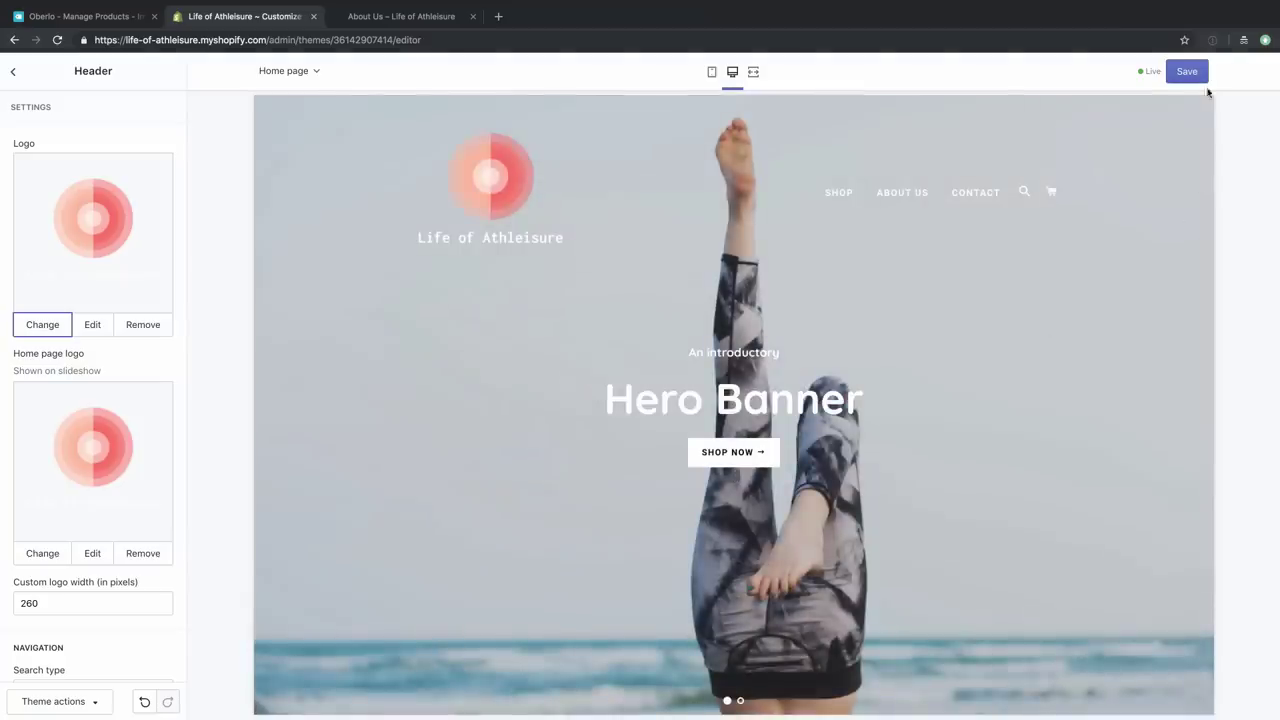
left_click(1194, 76)
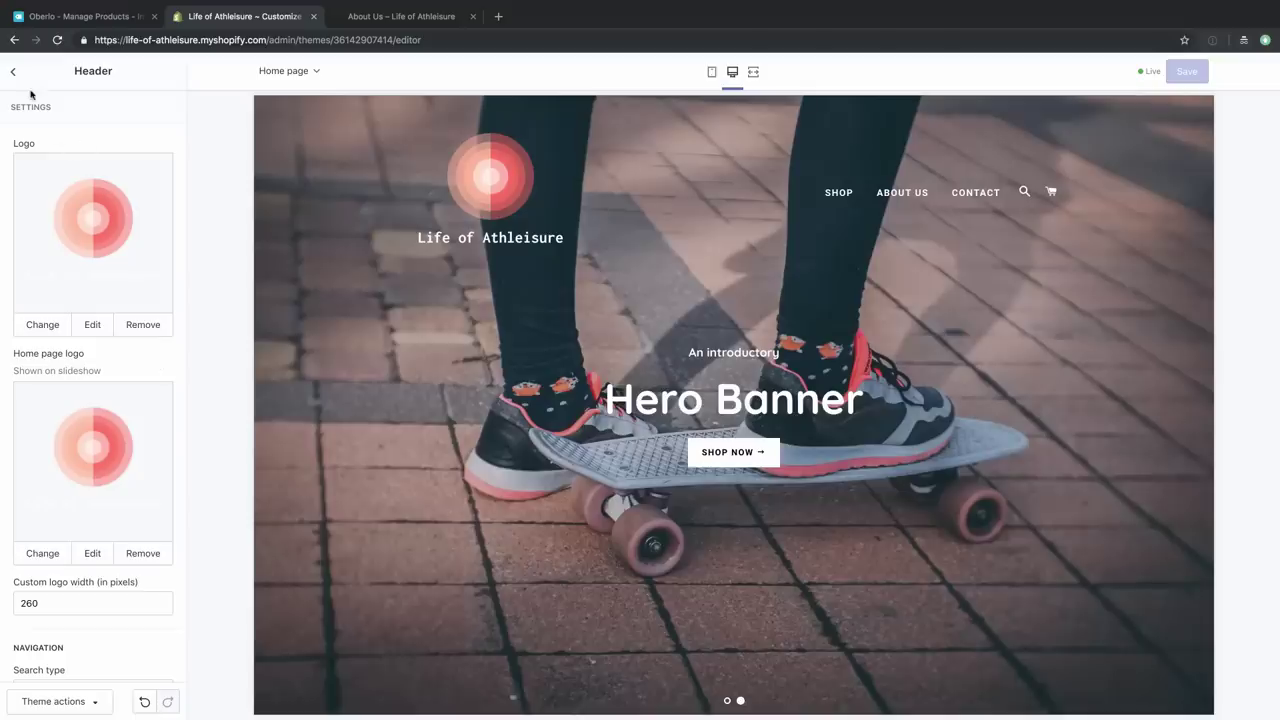
left_click(14, 74)
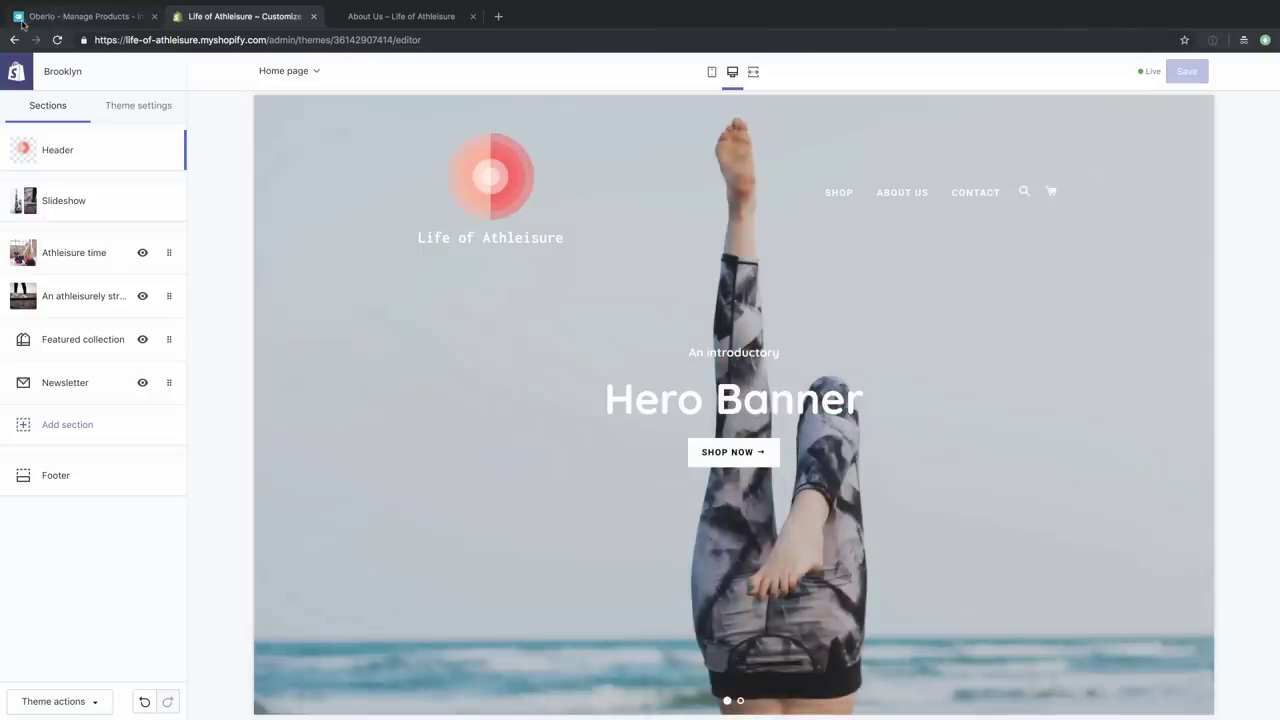
Upload logo_transparent-no-text.png as the theme favicon, save, and switch to the About Us tab
left_click(131, 106)
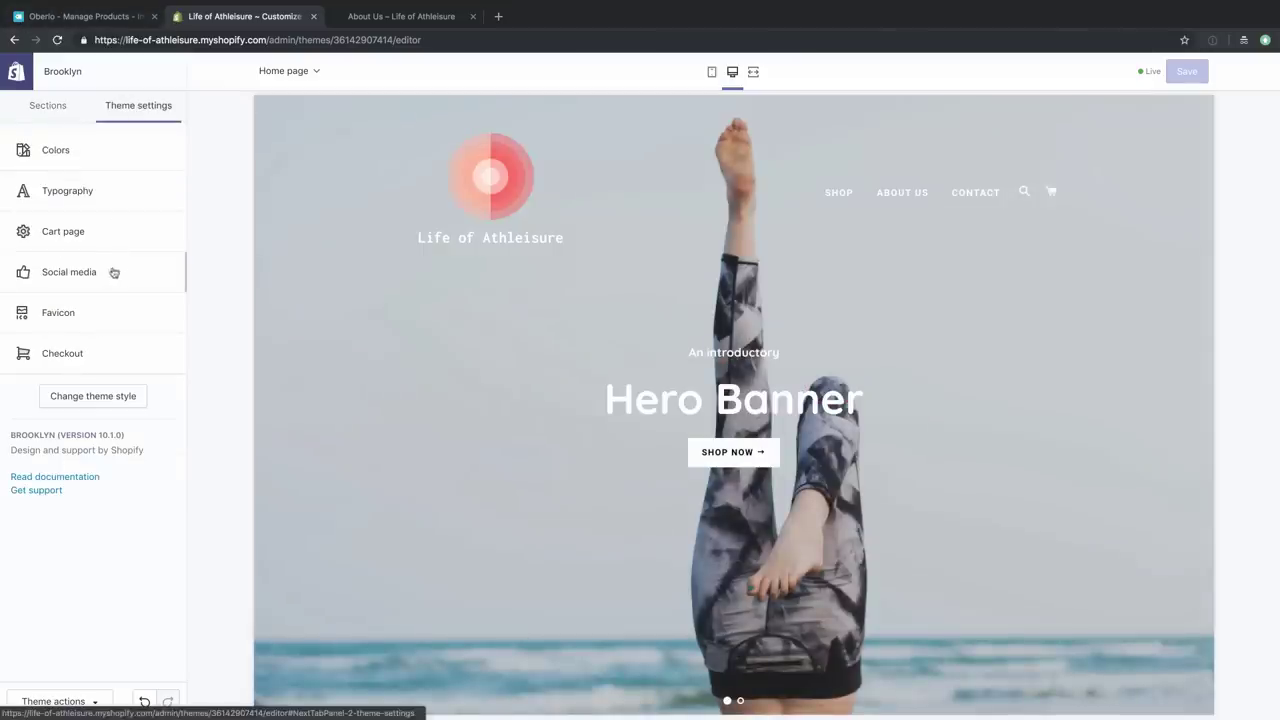
left_click(94, 313)
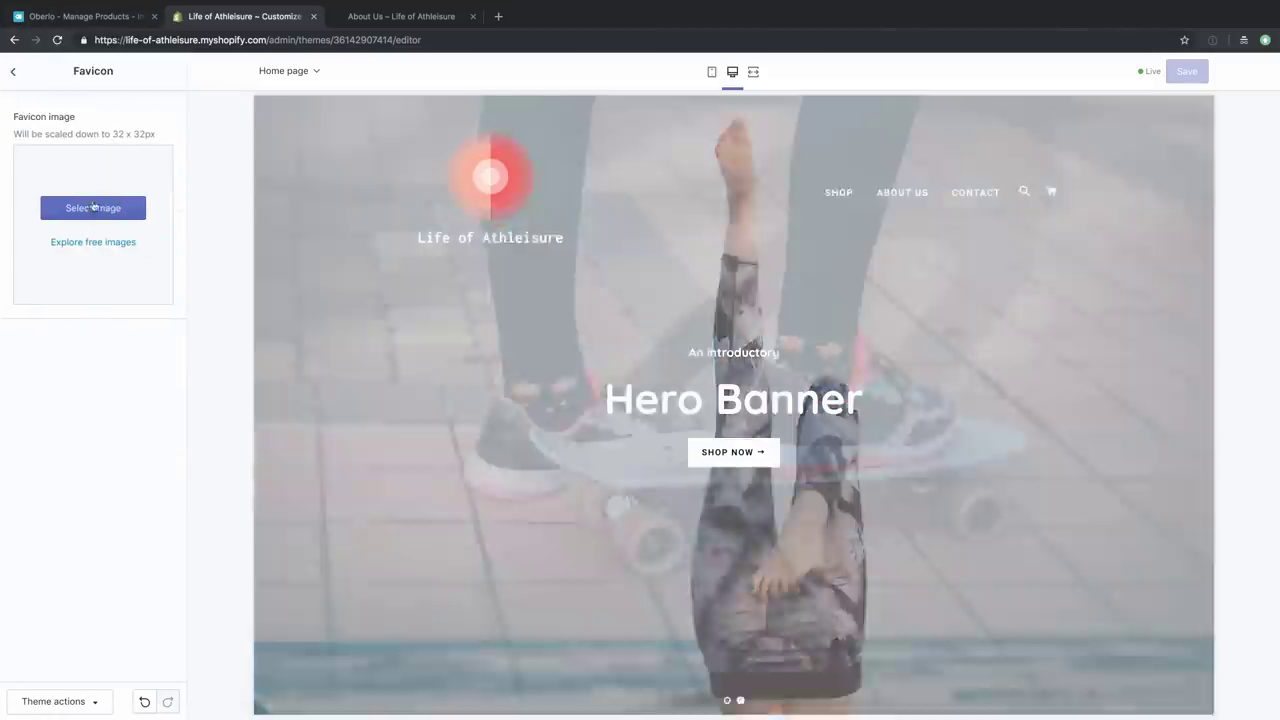
left_click(93, 207)
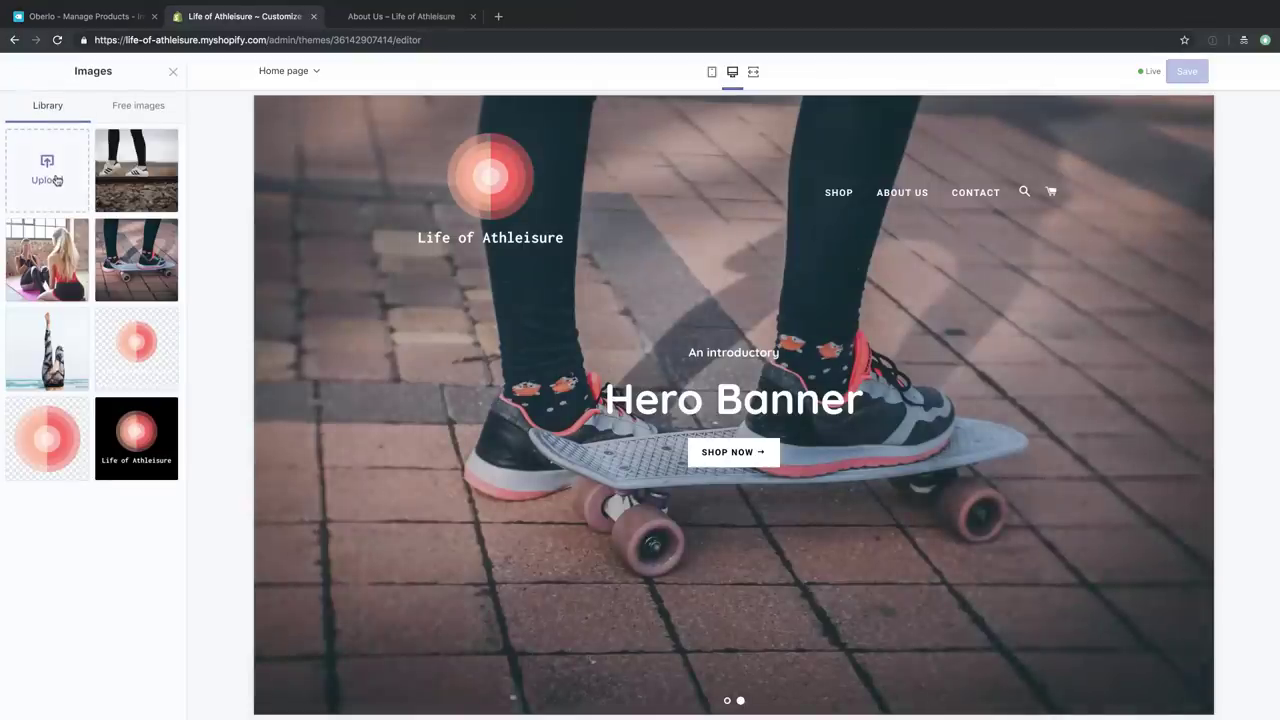
left_click(57, 180)
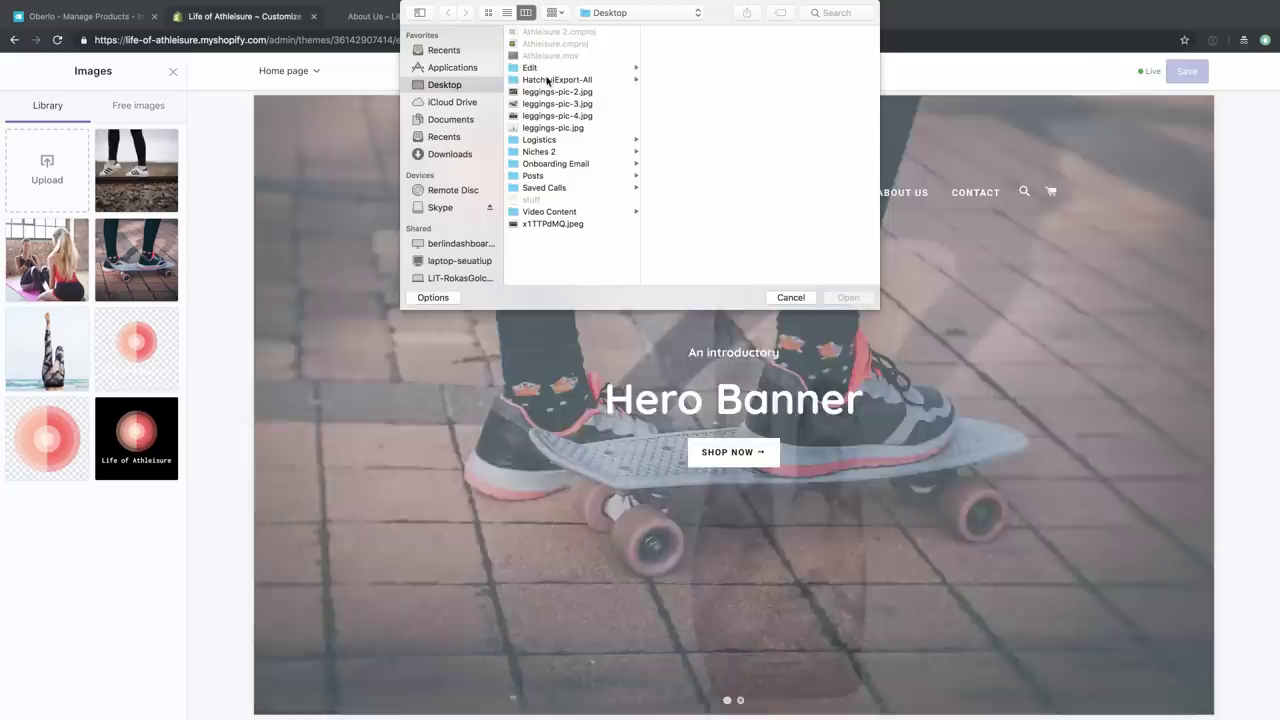
left_click(548, 80)
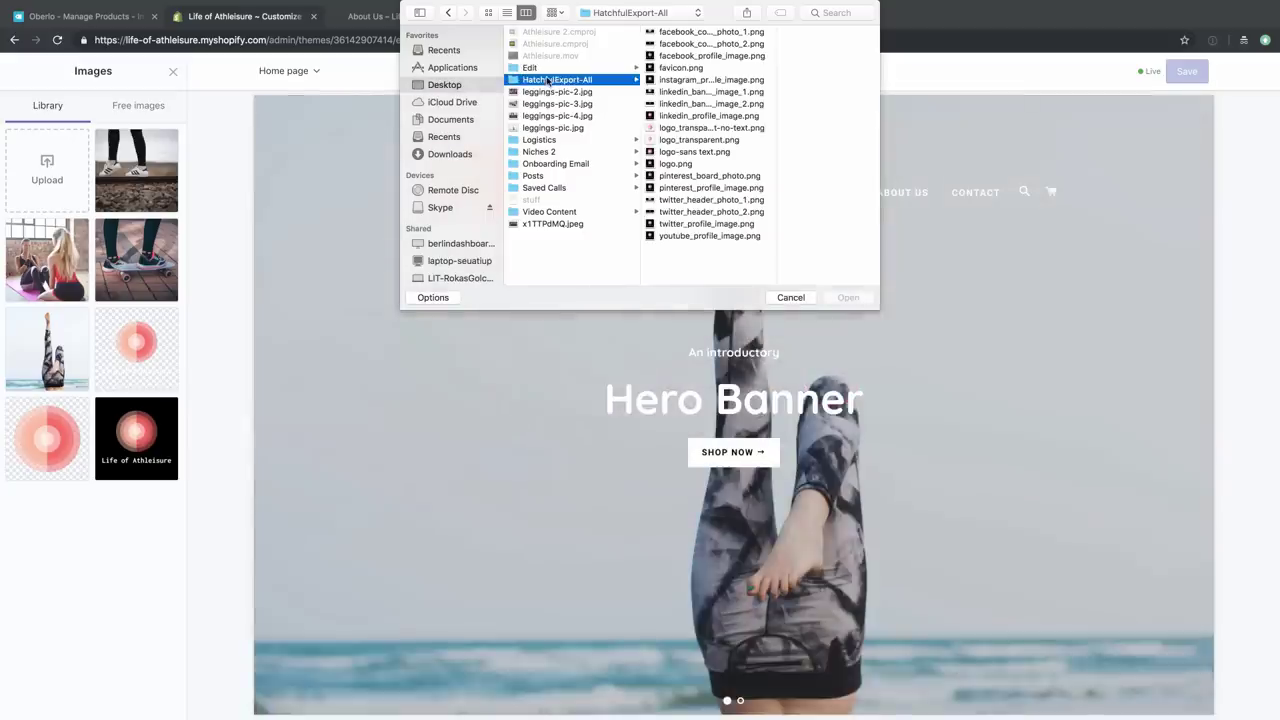
left_click(748, 128)
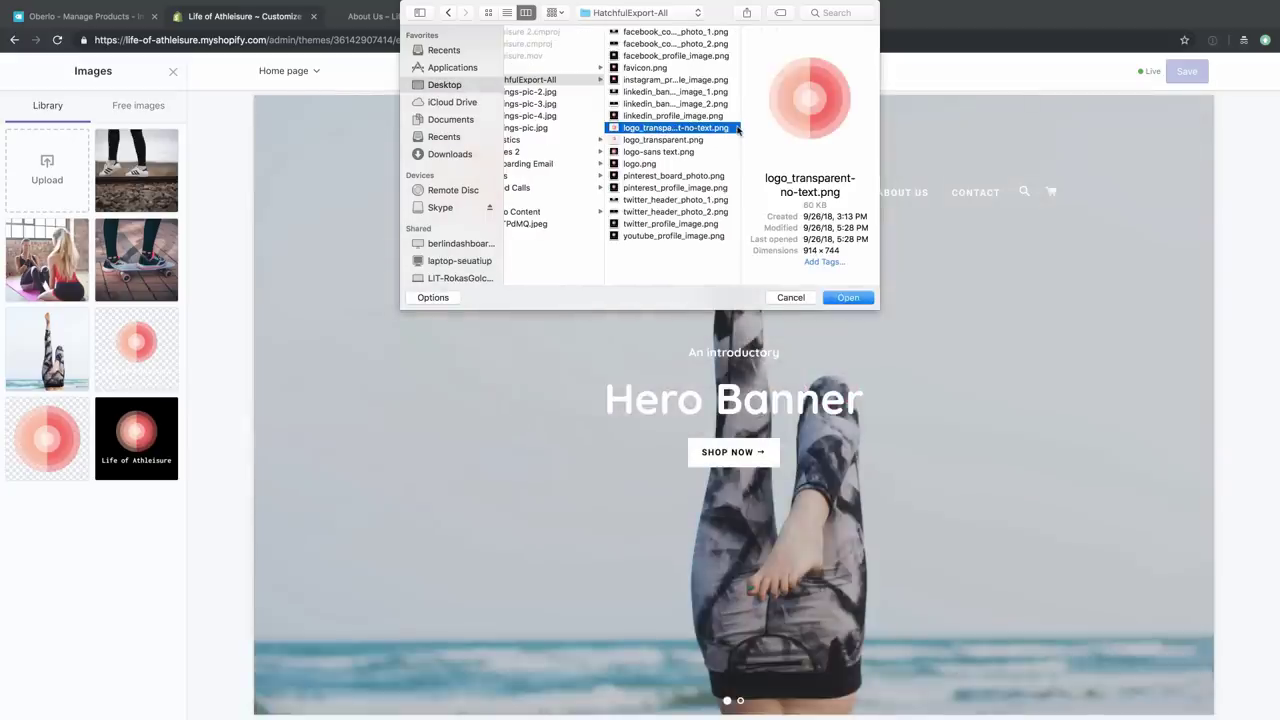
double_click(737, 128)
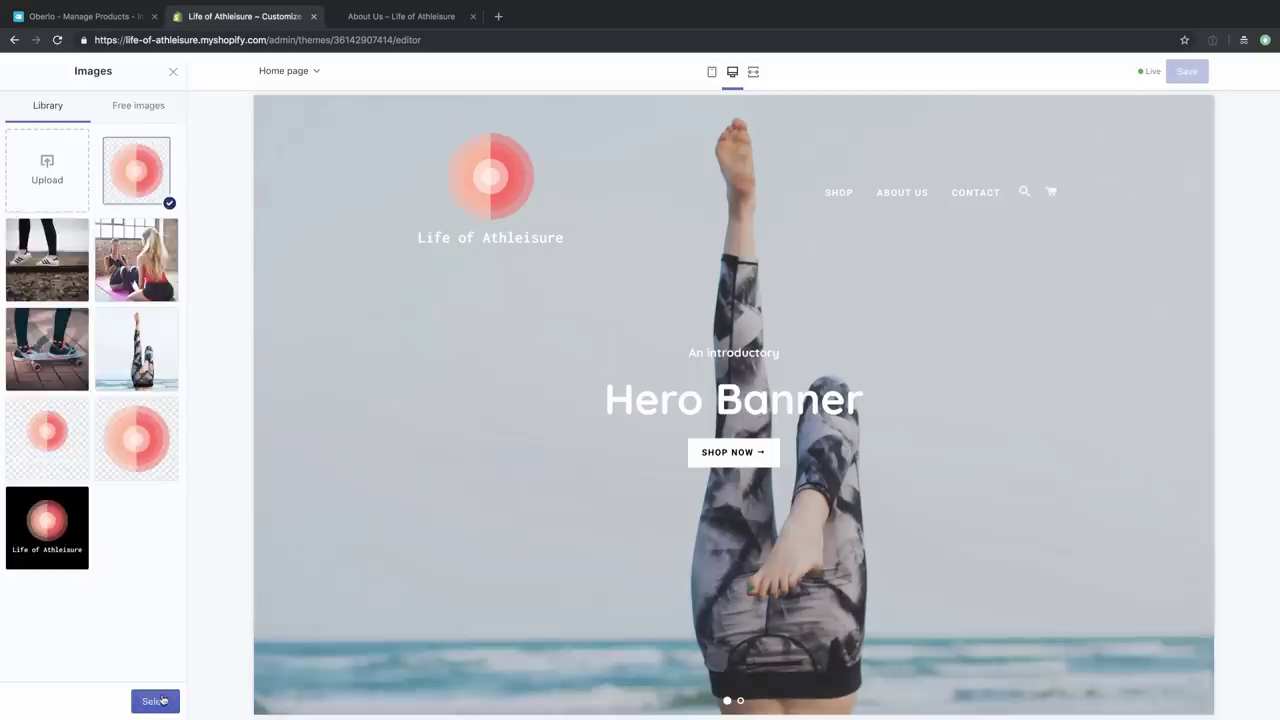
left_click(155, 700)
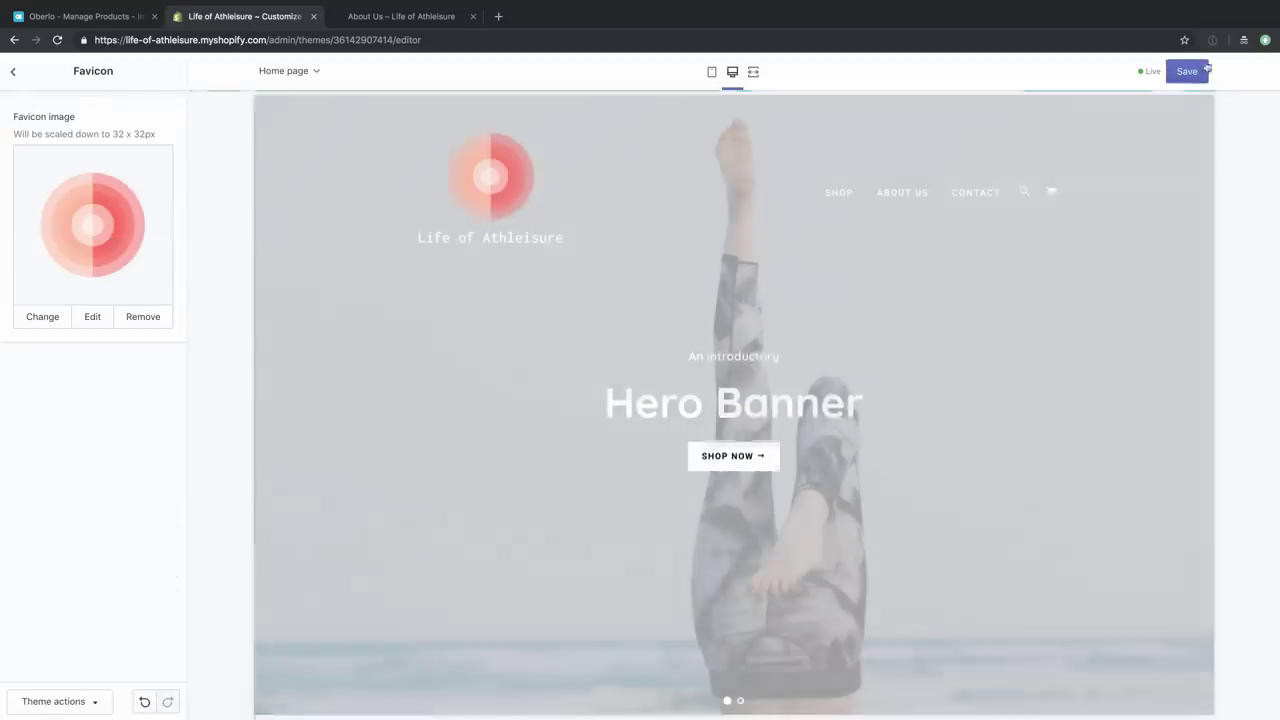
left_click(1187, 72)
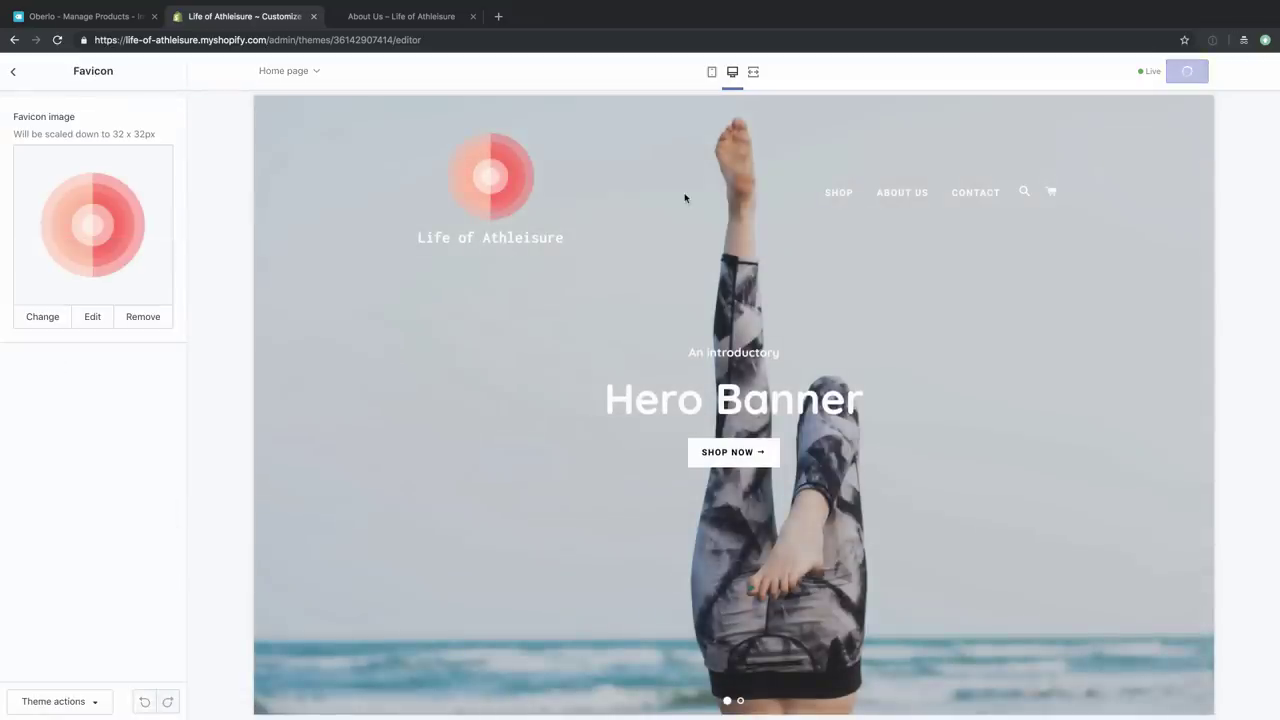
left_click(420, 18)
Reload the About Us page, then cycle to the Dropshipping 101 ebook and YouTube video tabs
key("ctrl+r")
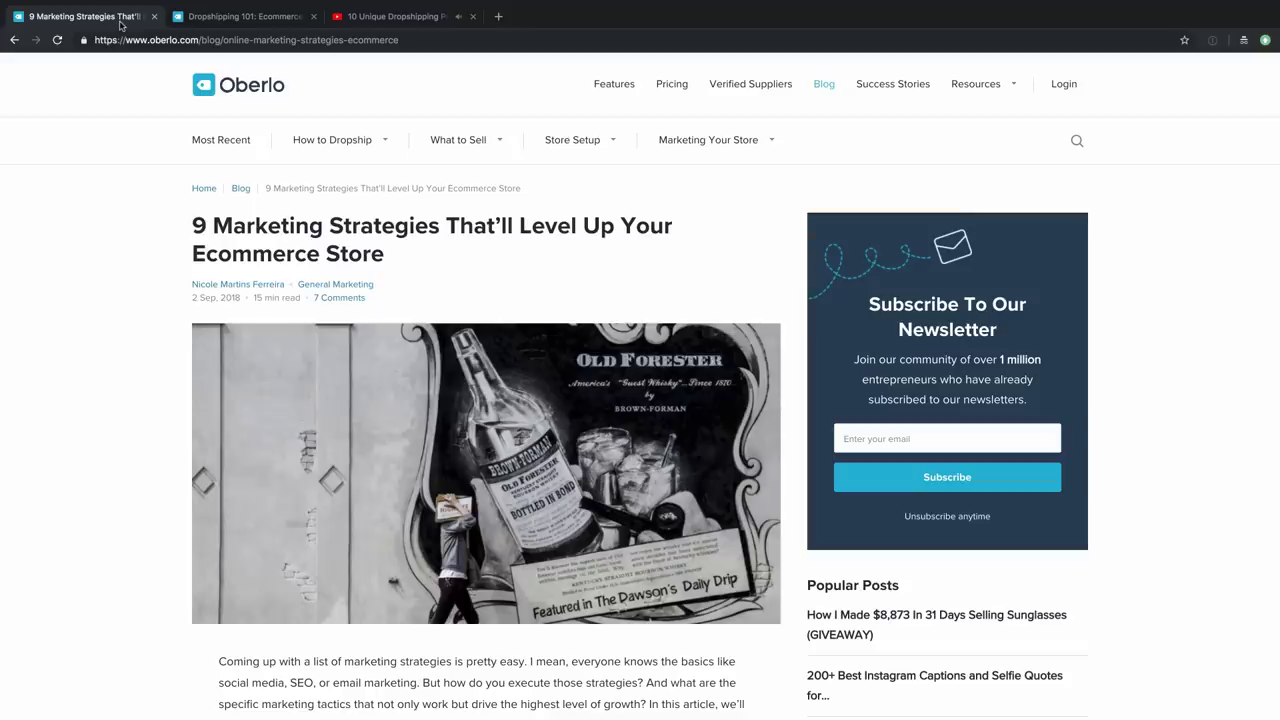
key("ctrl+Tab")
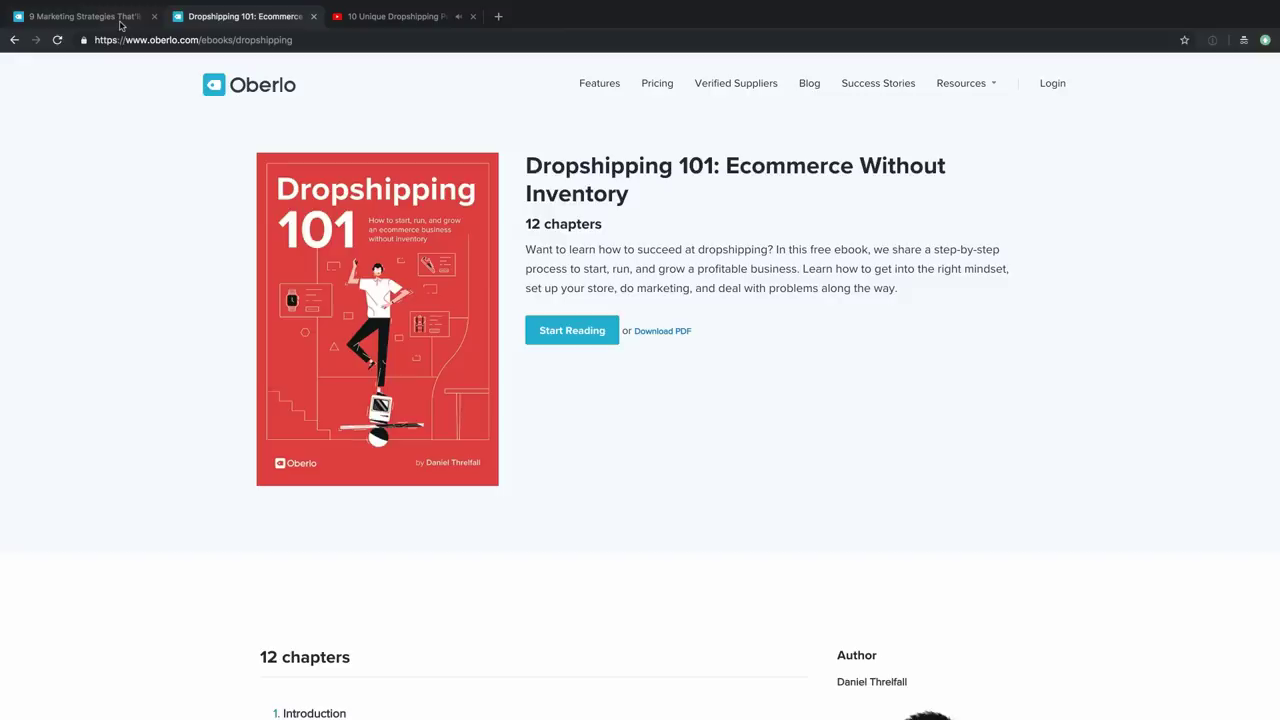
key("ctrl+Tab")
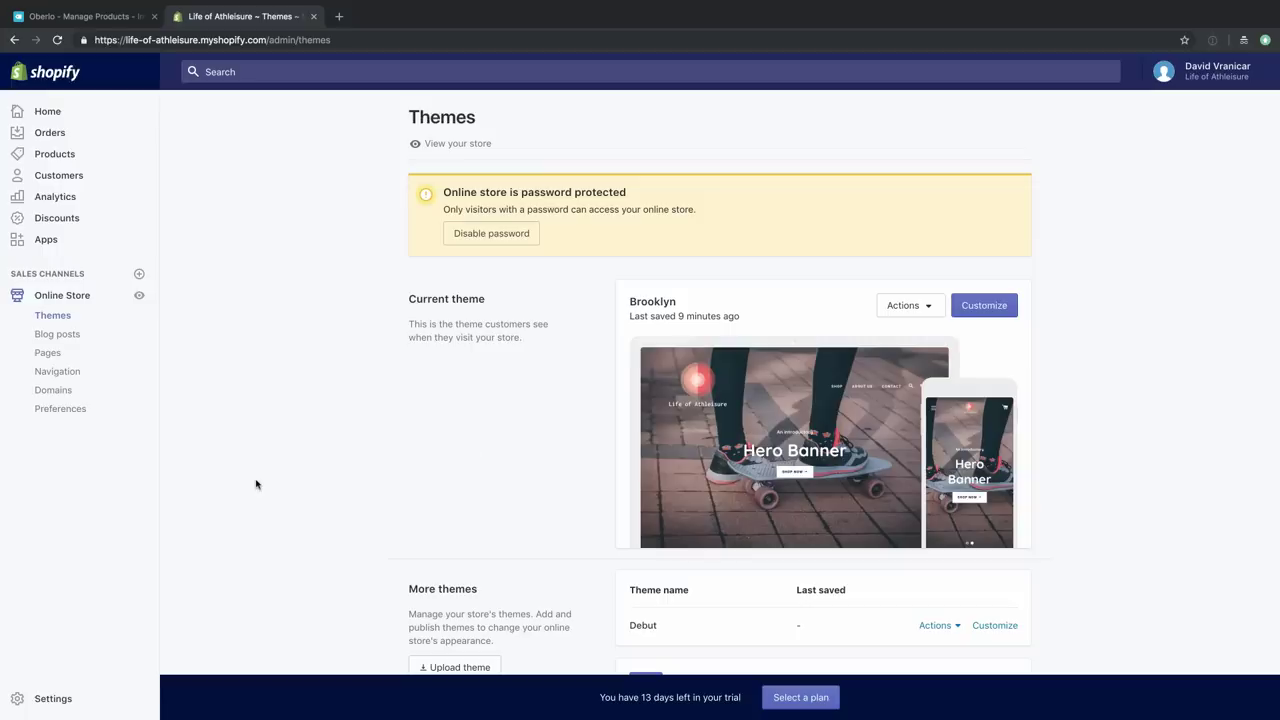
Go to Settings > Shipping and start adding a new shipping zone
left_click(50, 698)
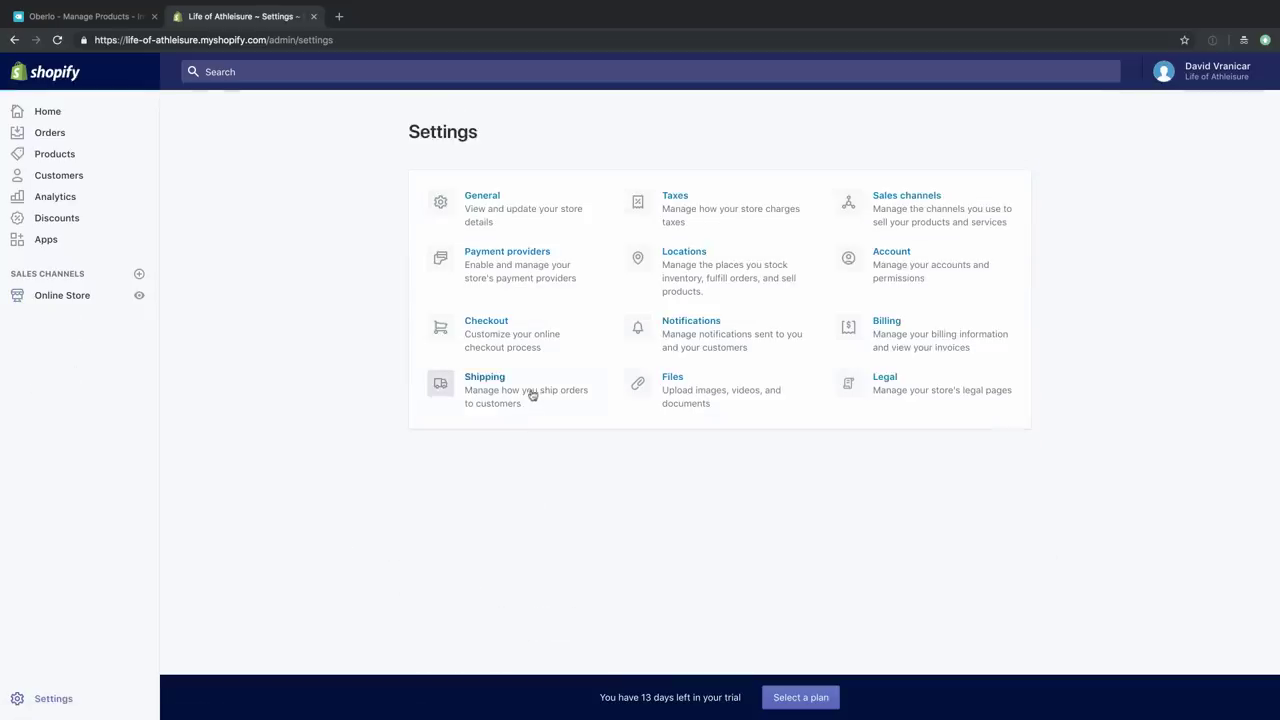
left_click(533, 392)
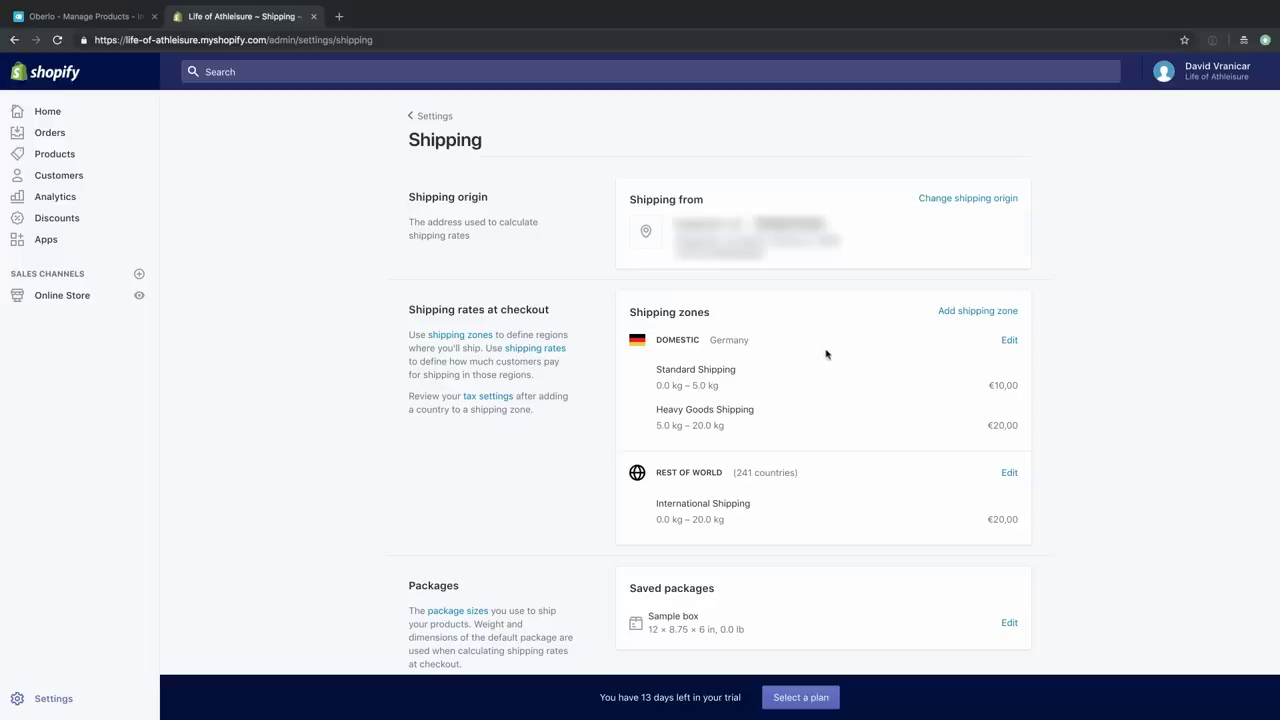
left_click(964, 311)
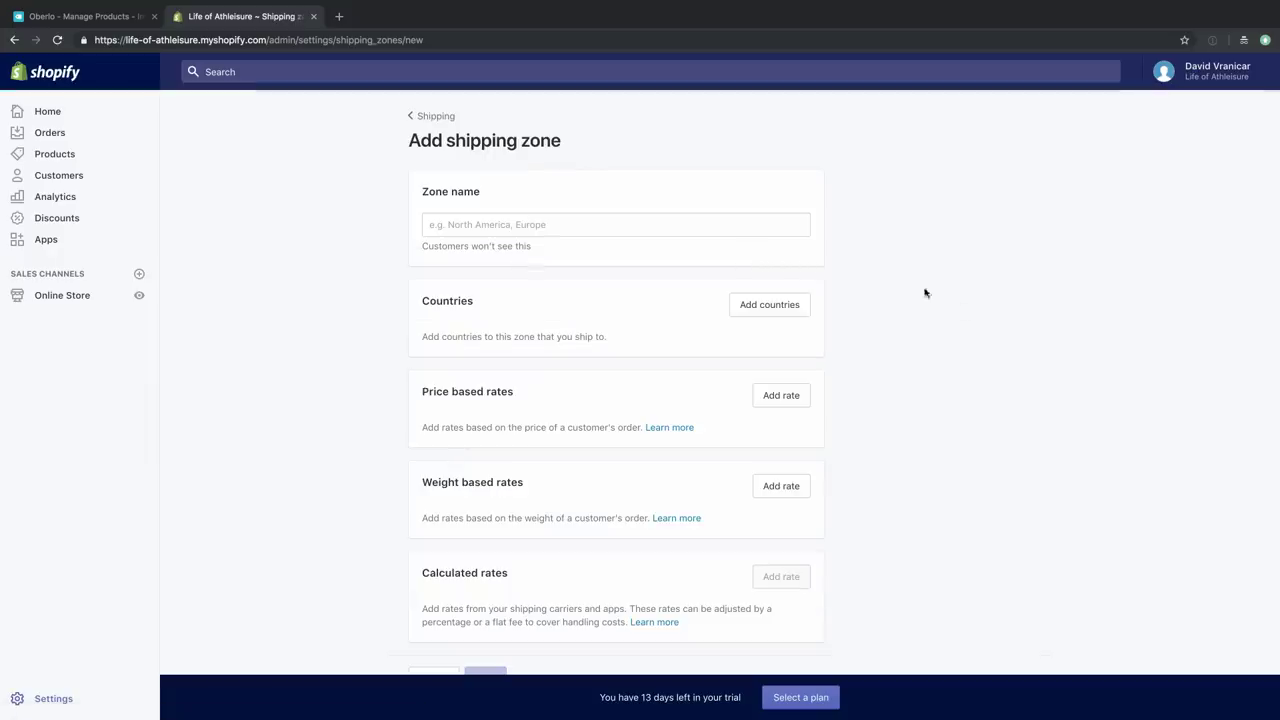
Name the zone 'Big 4 + Europe' and add United Kingdom, United States, Canada and Australia
left_click(684, 220)
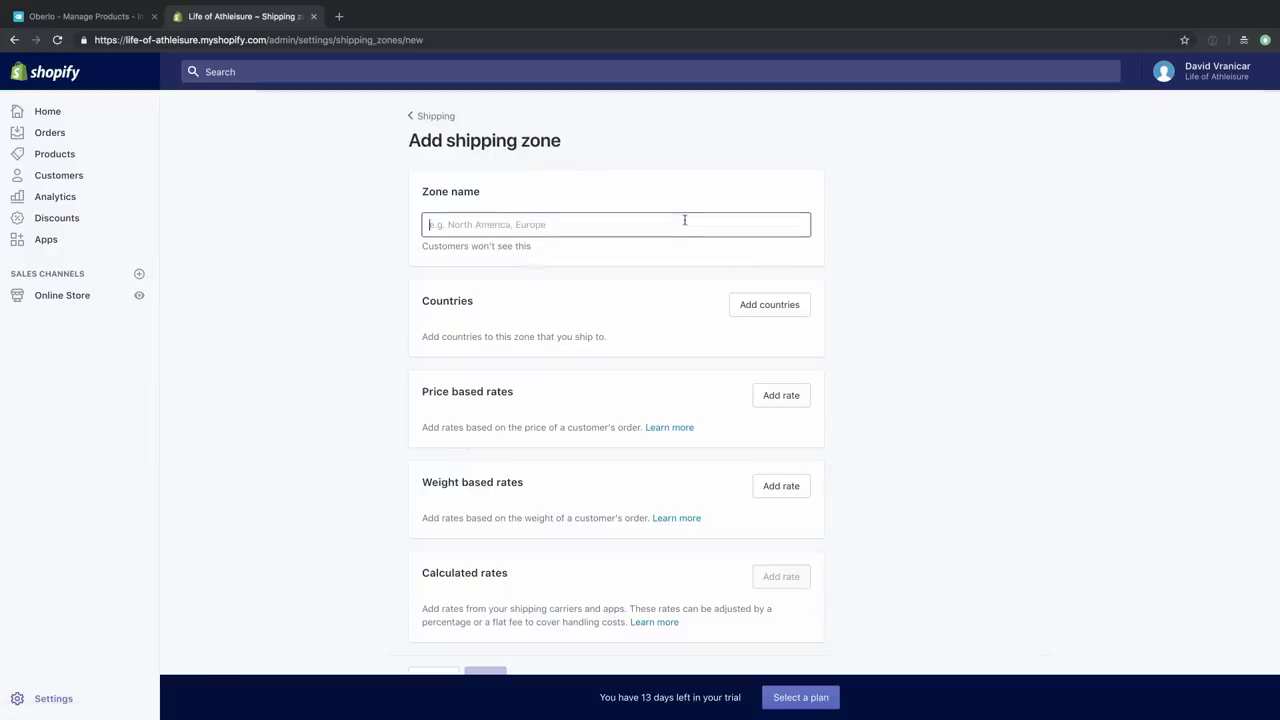
type("B")
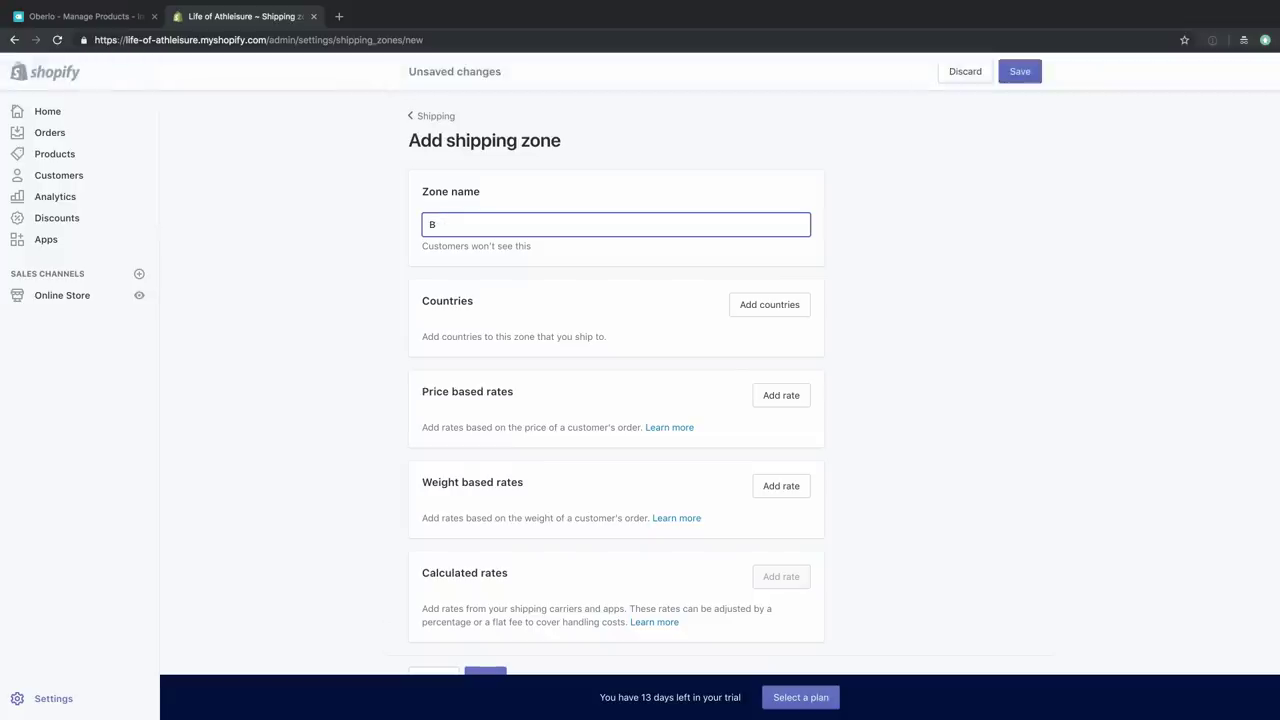
type("og 4 + Europe")
left_click(789, 310)
left_click(623, 202)
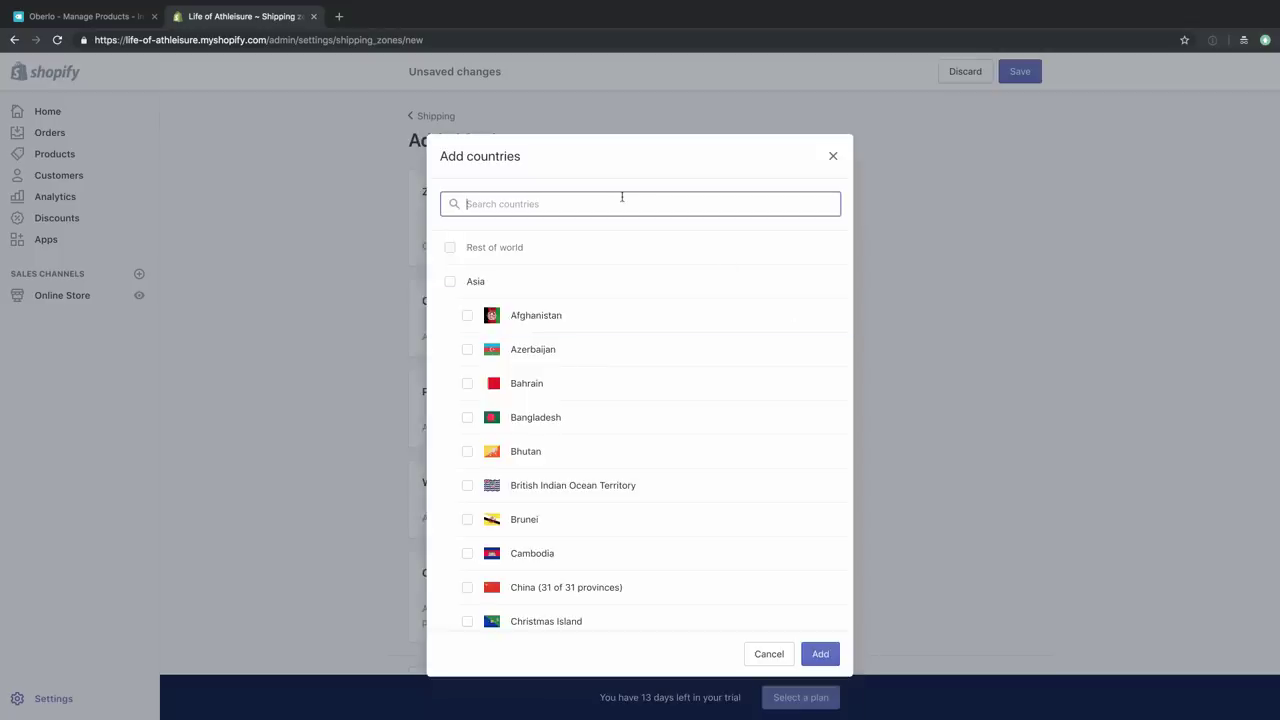
type("unit")
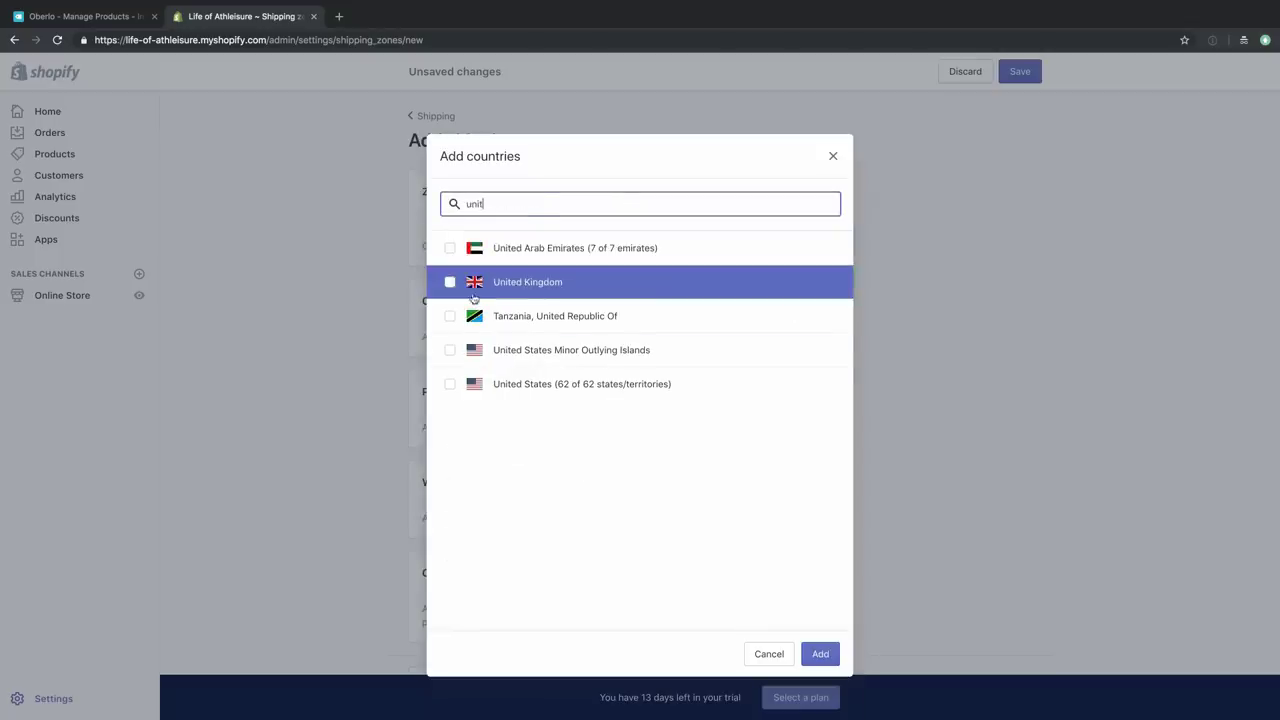
left_click(452, 283)
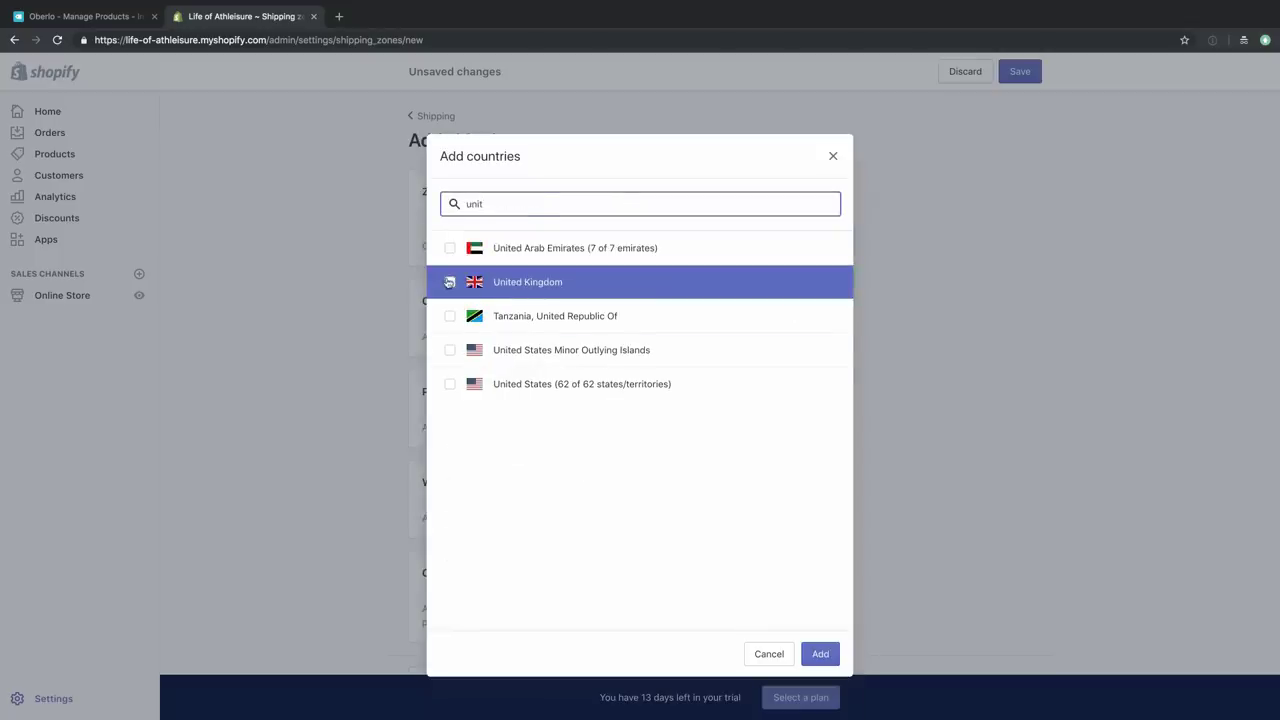
left_click(452, 384)
double_click(535, 204)
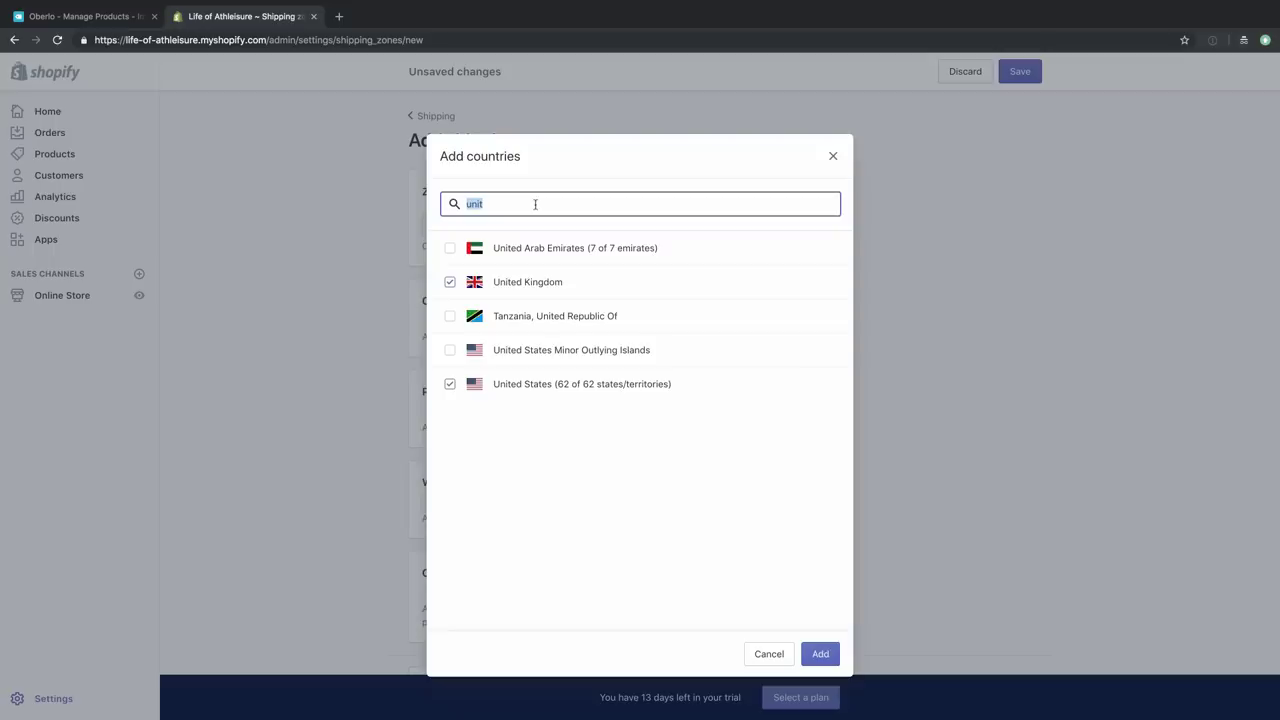
type("cana")
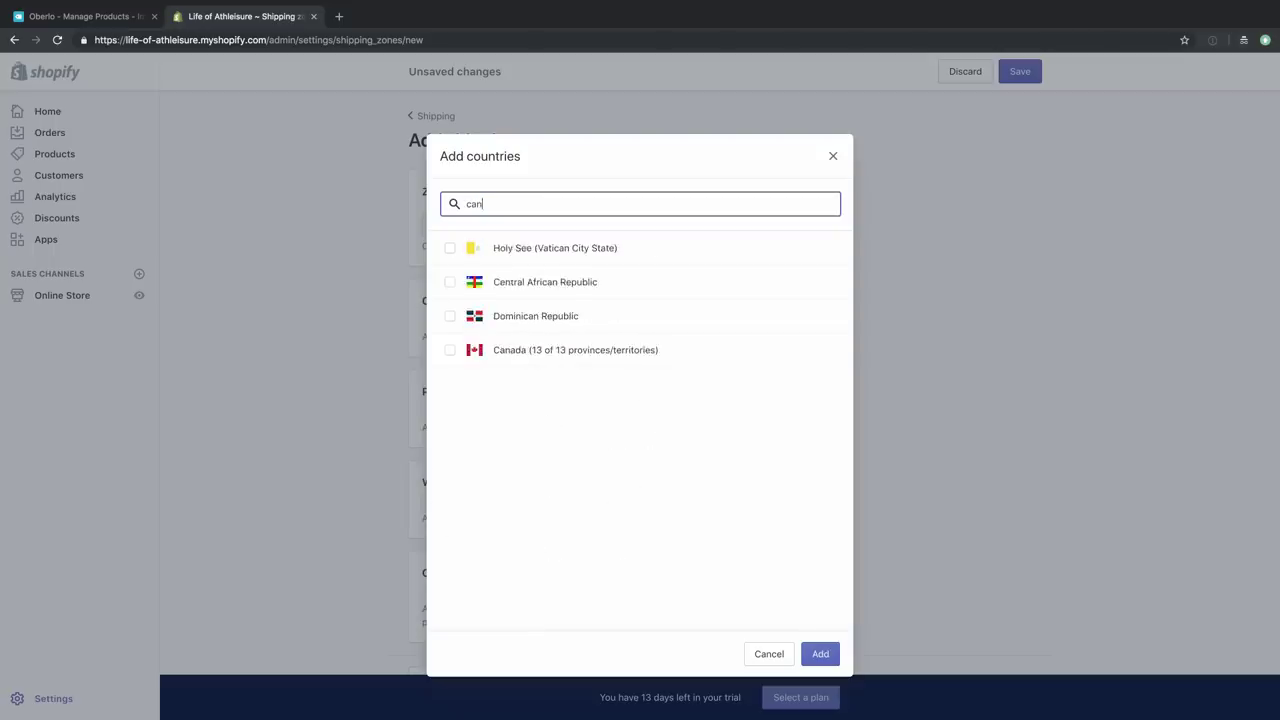
left_click(450, 250)
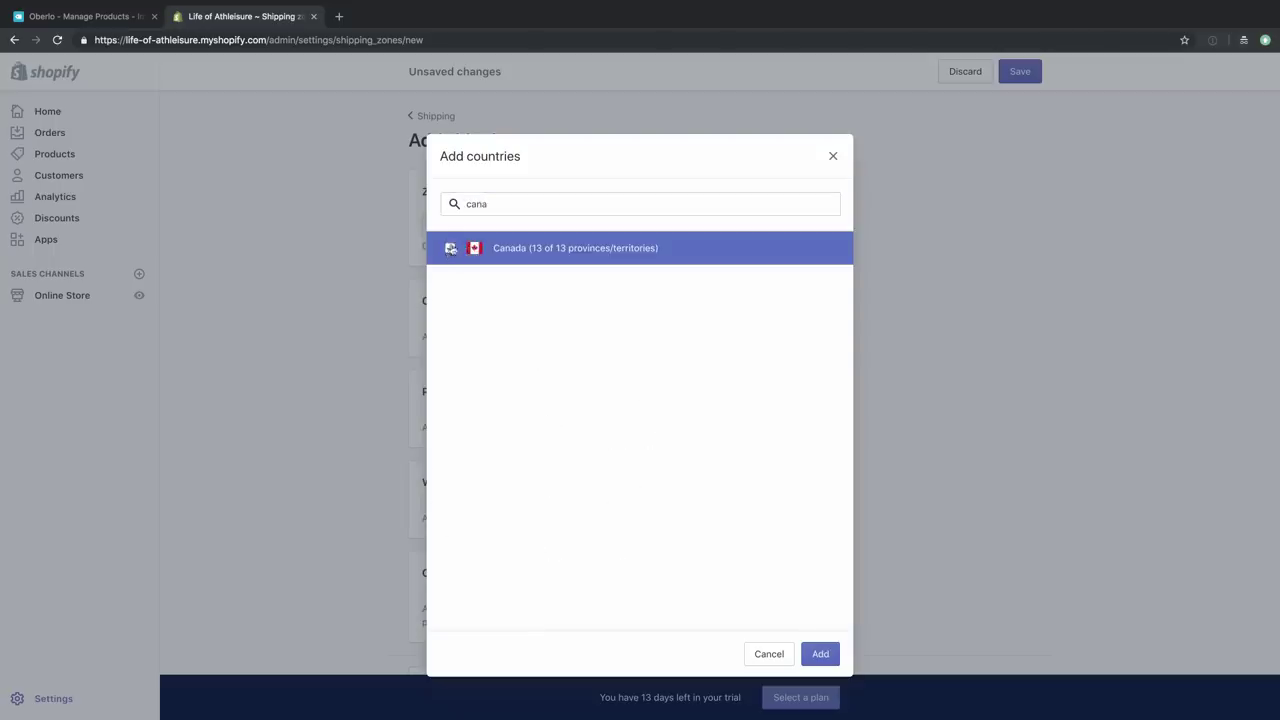
double_click(483, 205)
type("austra")
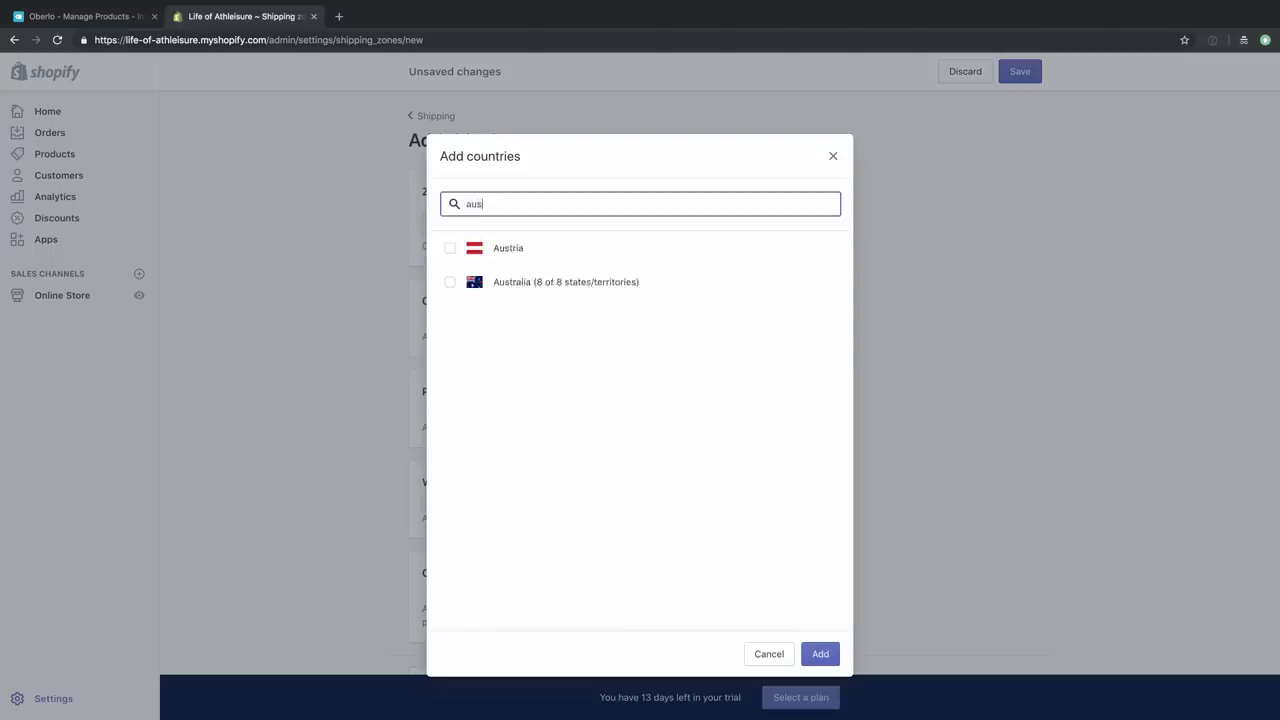
left_click(450, 249)
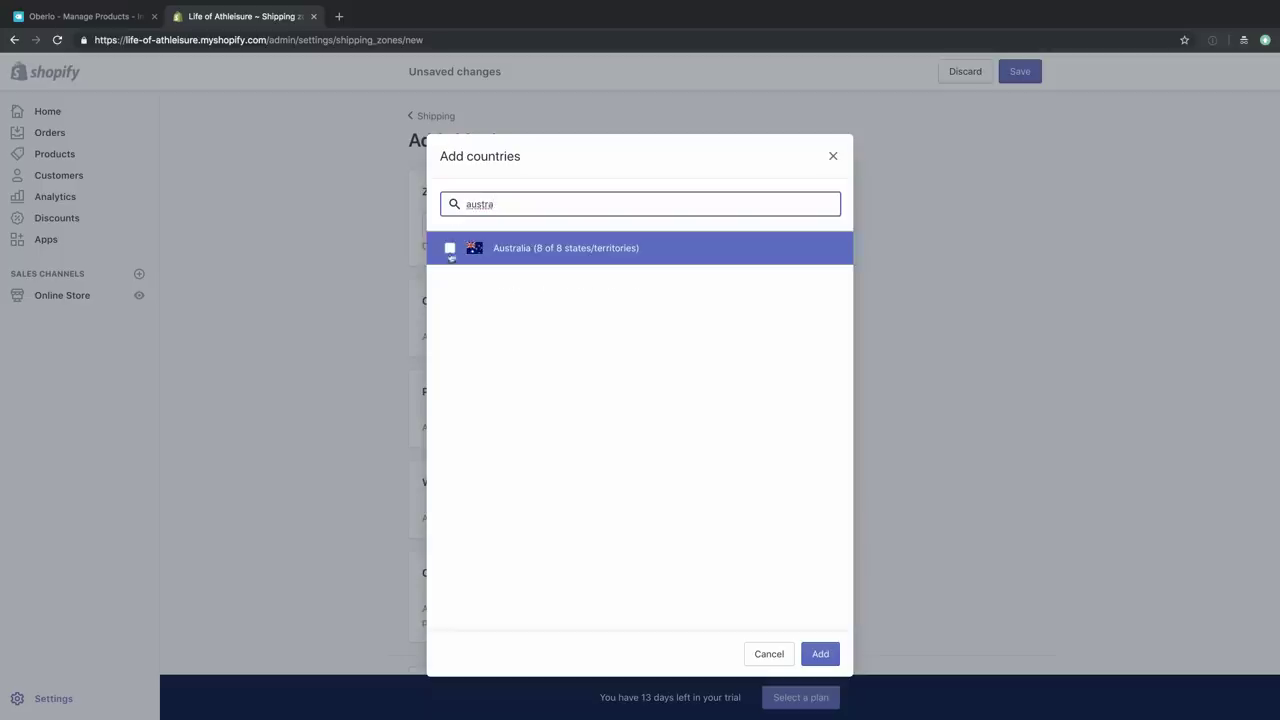
left_click(820, 654)
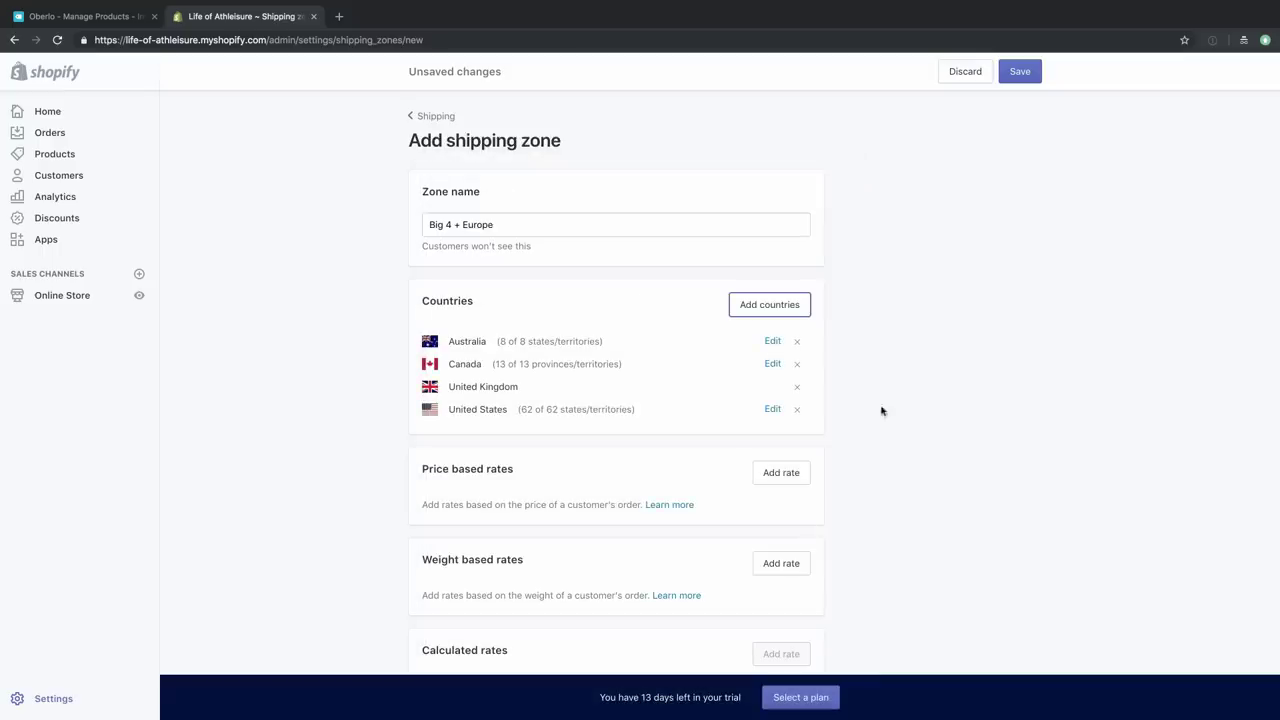
Add all European countries to the zone in one selection
left_click(786, 309)
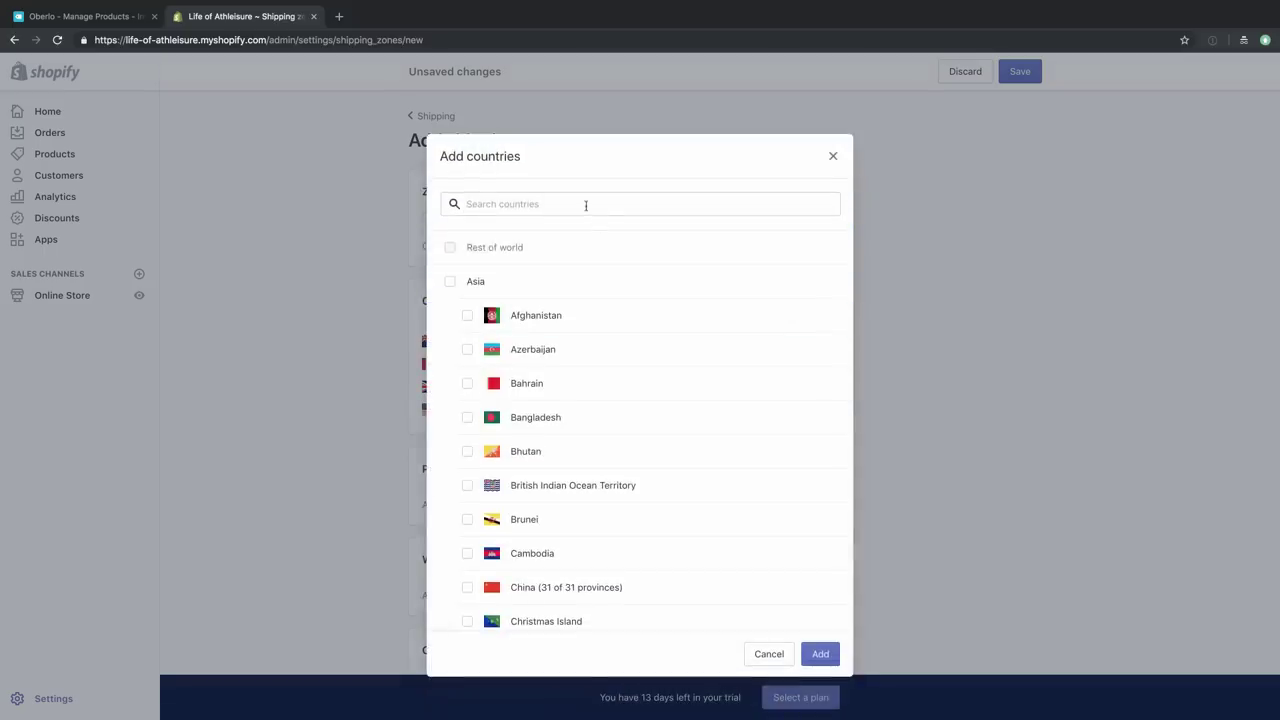
scroll(572, 381, "down", 8)
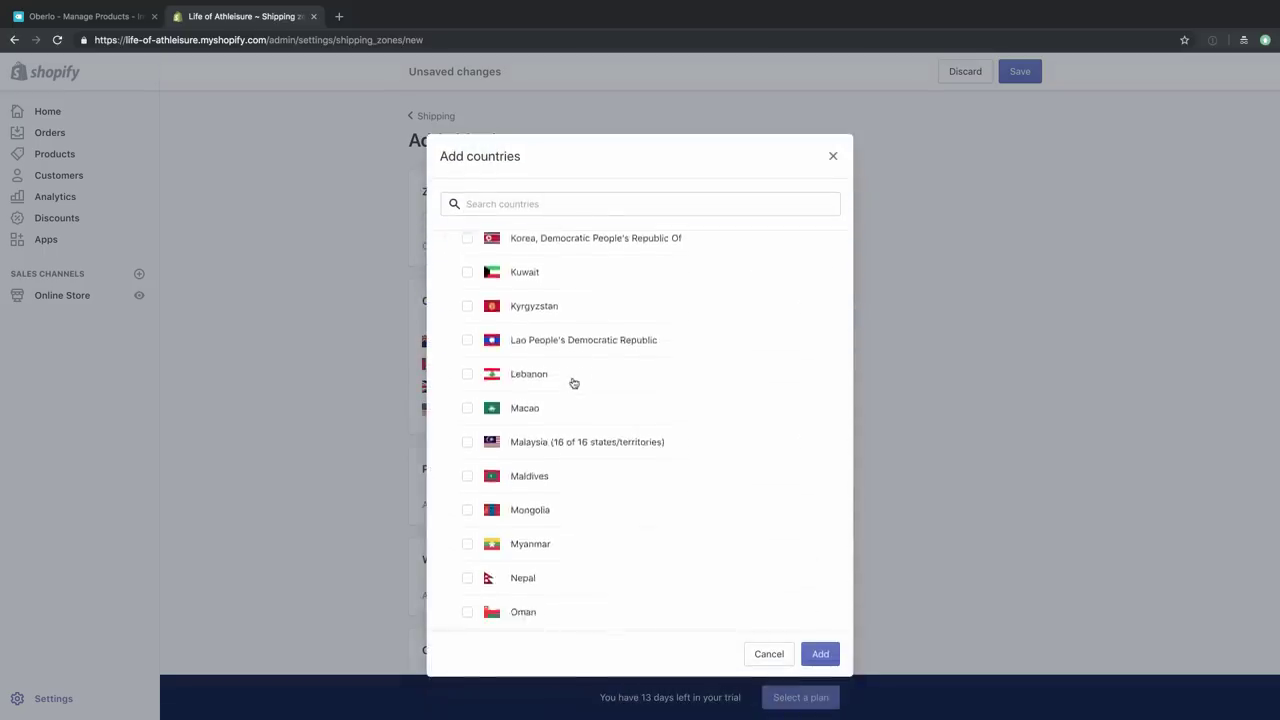
scroll(573, 383, "down", 10)
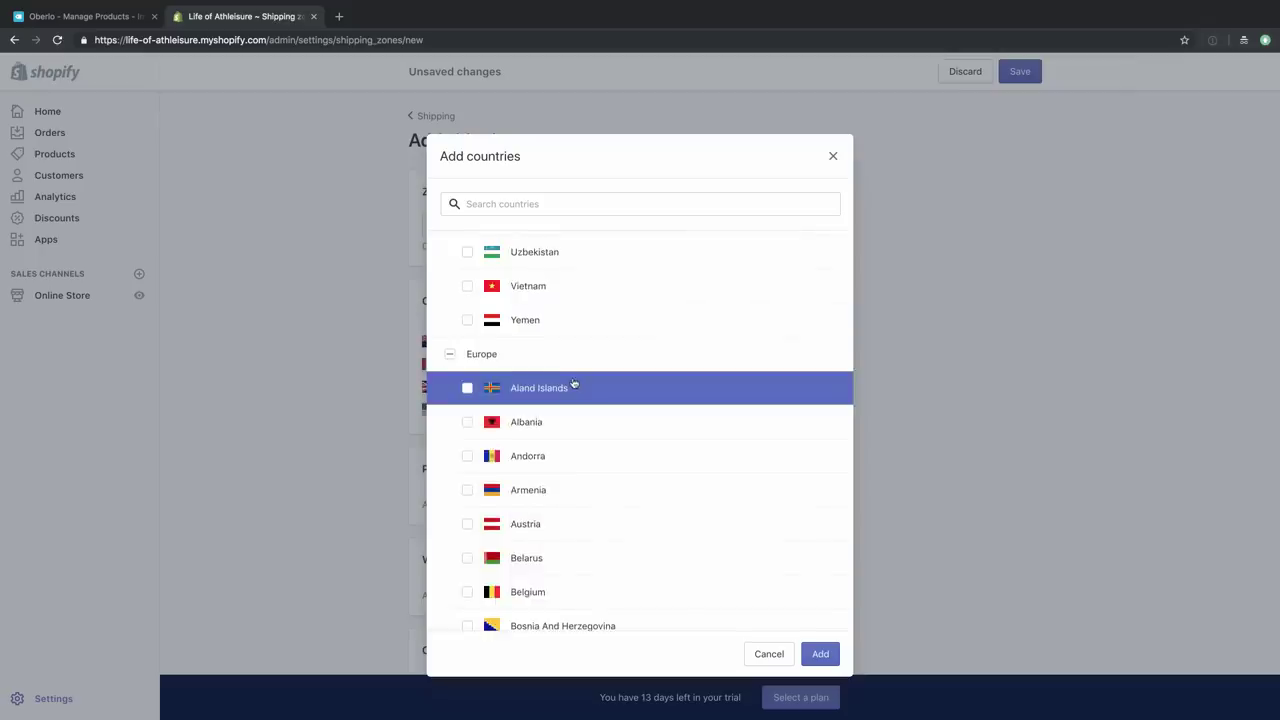
scroll(572, 382, "down", 1)
left_click(450, 311)
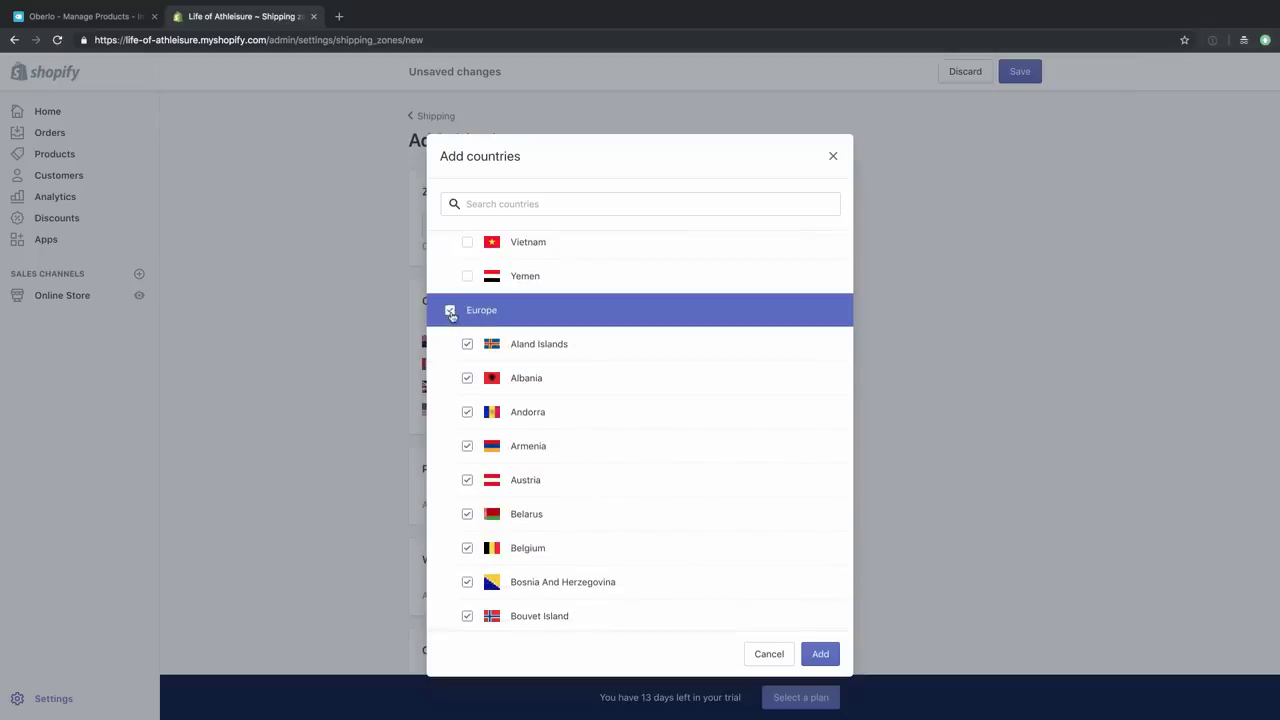
scroll(763, 457, "down", 8)
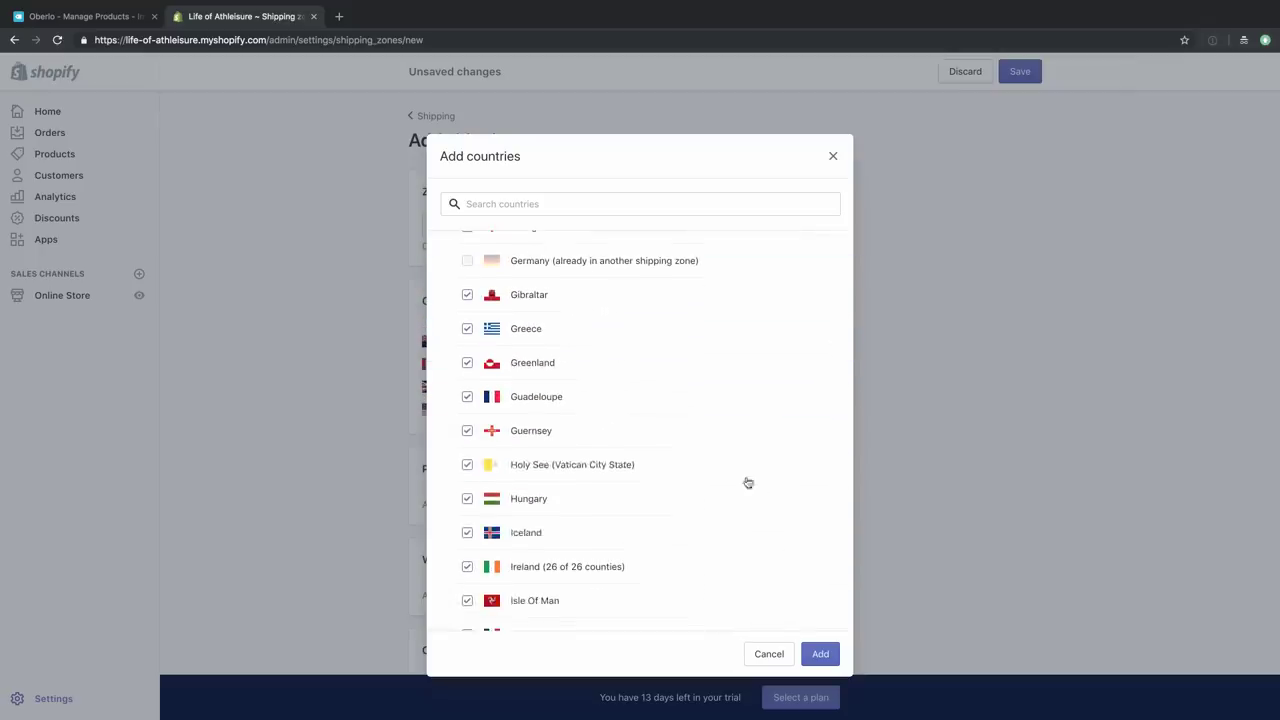
left_click(826, 657)
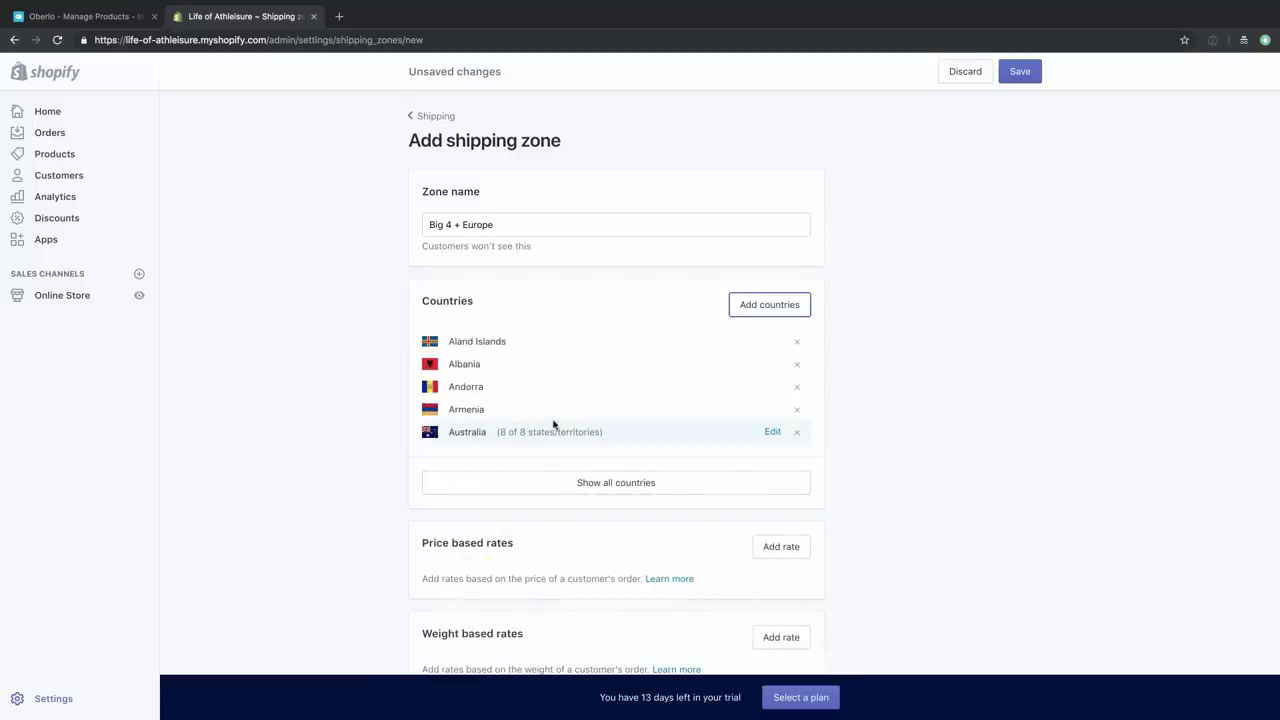
scroll(950, 366, "down", 5)
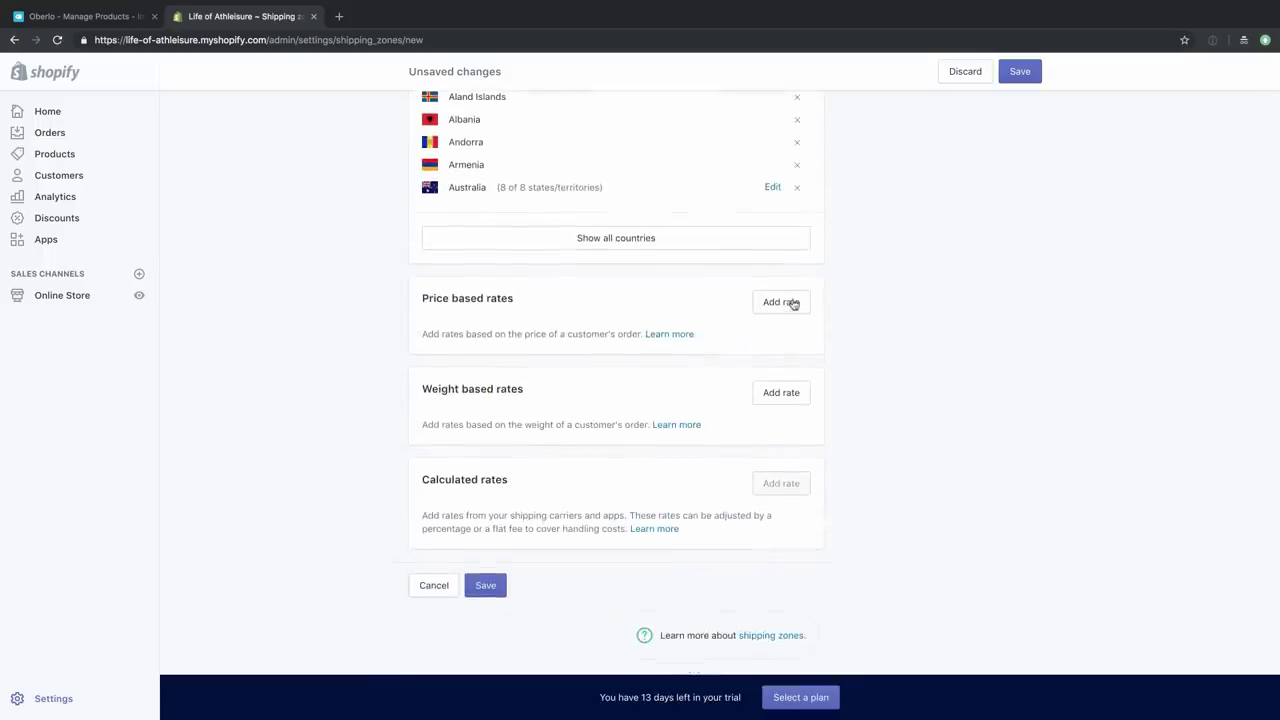
Add a free price-based rate named 'Free International Shipping' to Big 4 + Europe and save
left_click(790, 302)
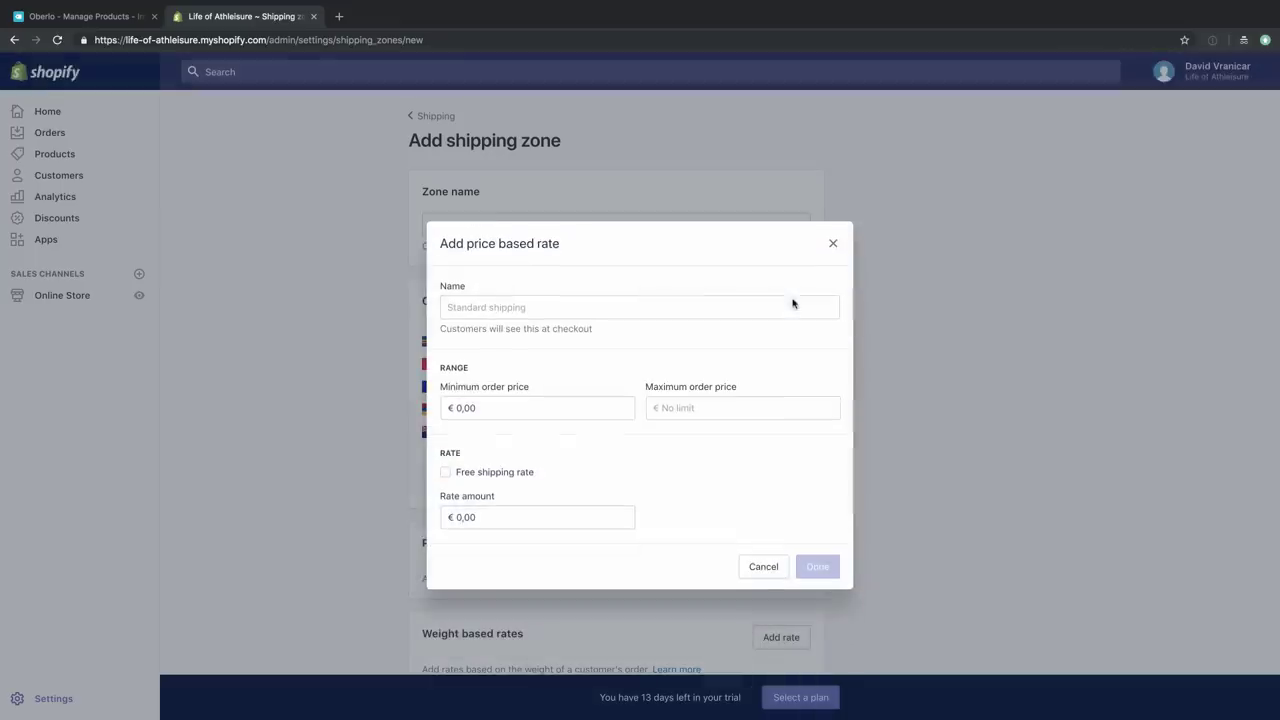
left_click(687, 310)
type("Free ")
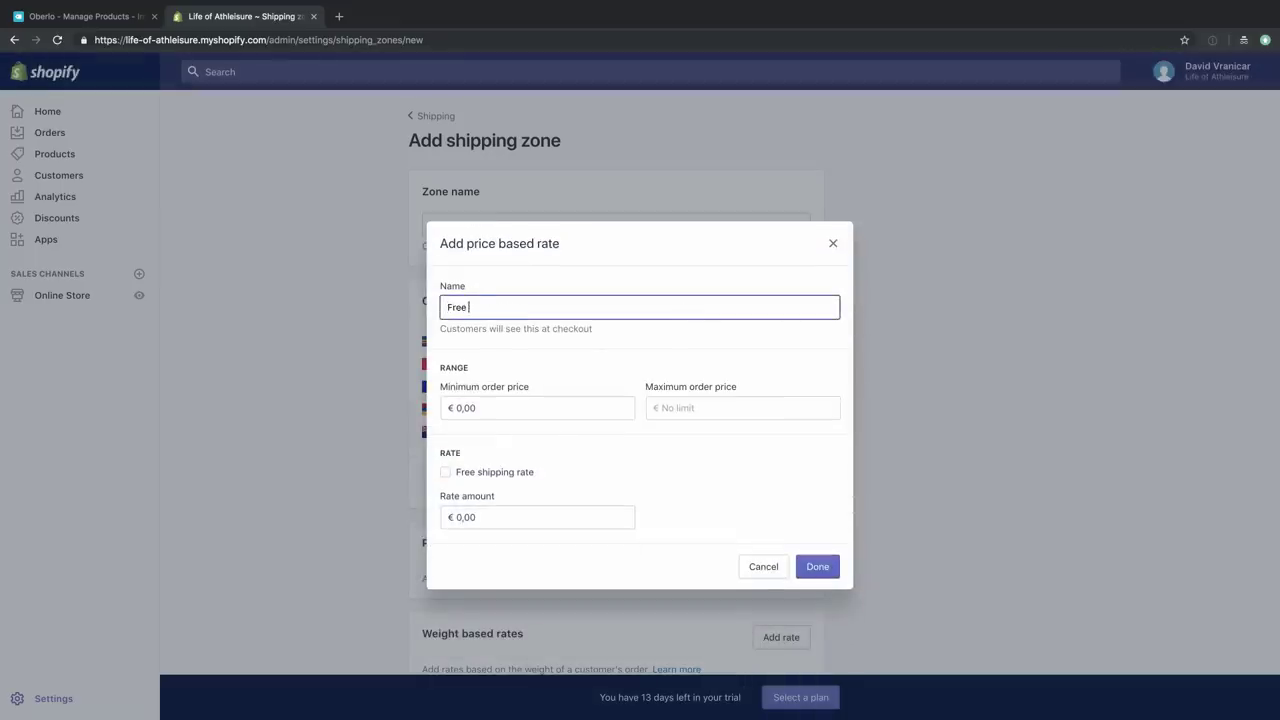
type("Interna")
type("Sho")
type("ipping")
left_click(446, 473)
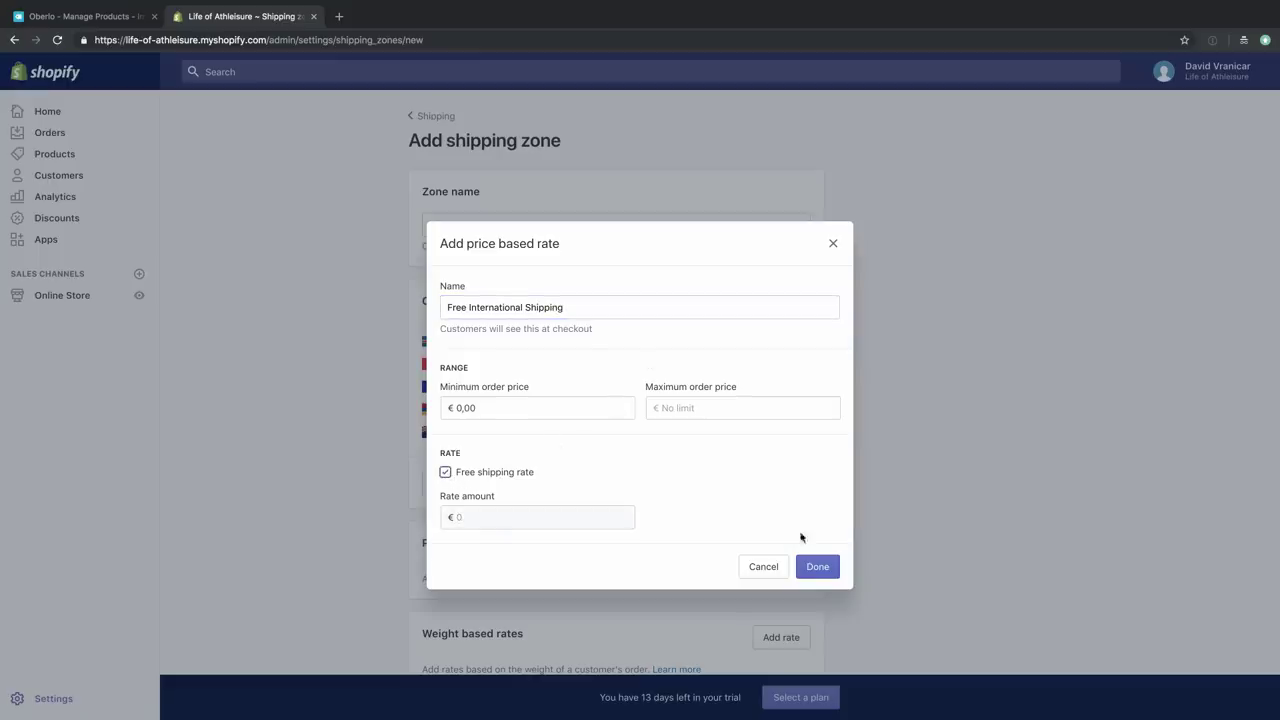
left_click(818, 567)
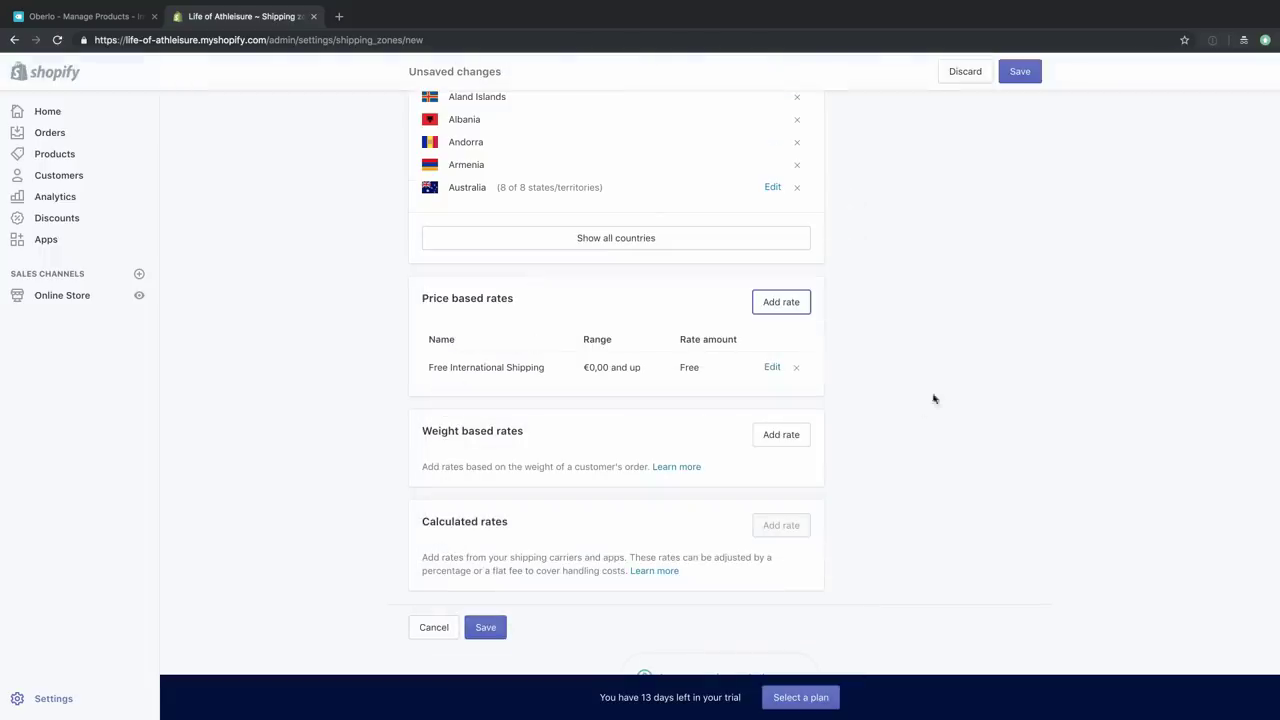
scroll(947, 392, "up", 5)
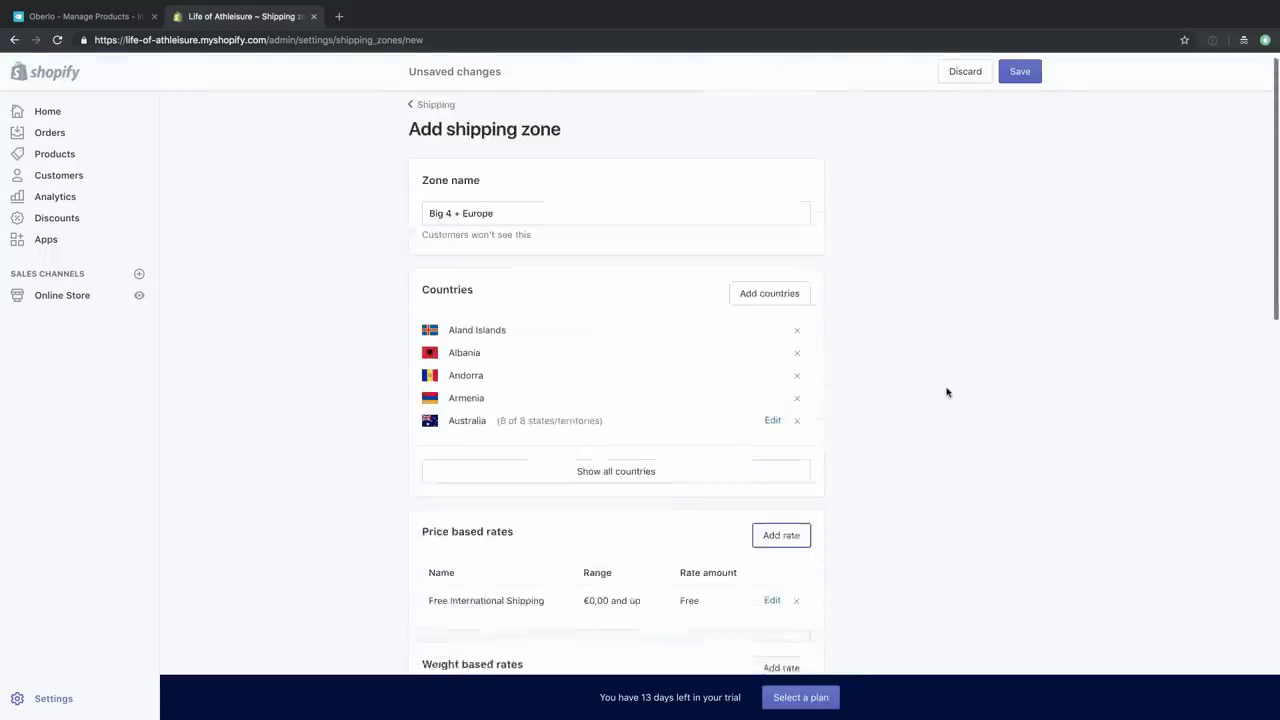
scroll(947, 392, "down", 5)
scroll(947, 392, "up", 5)
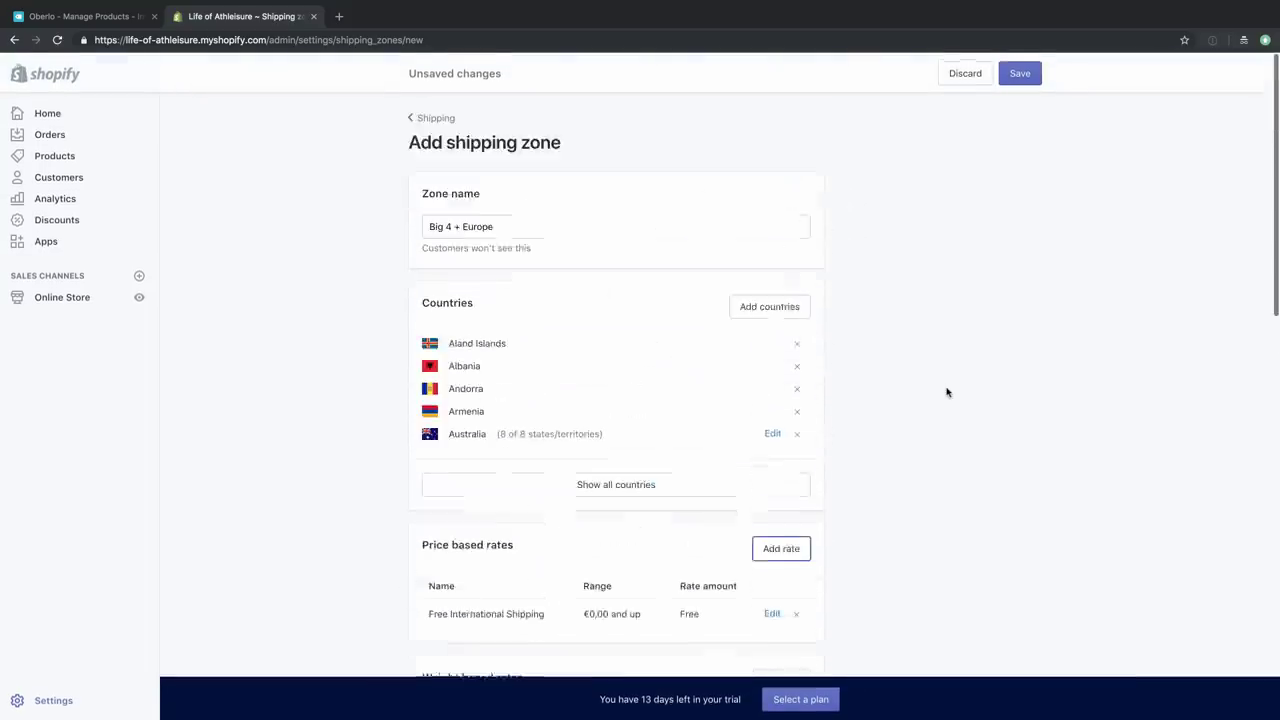
left_click(1022, 72)
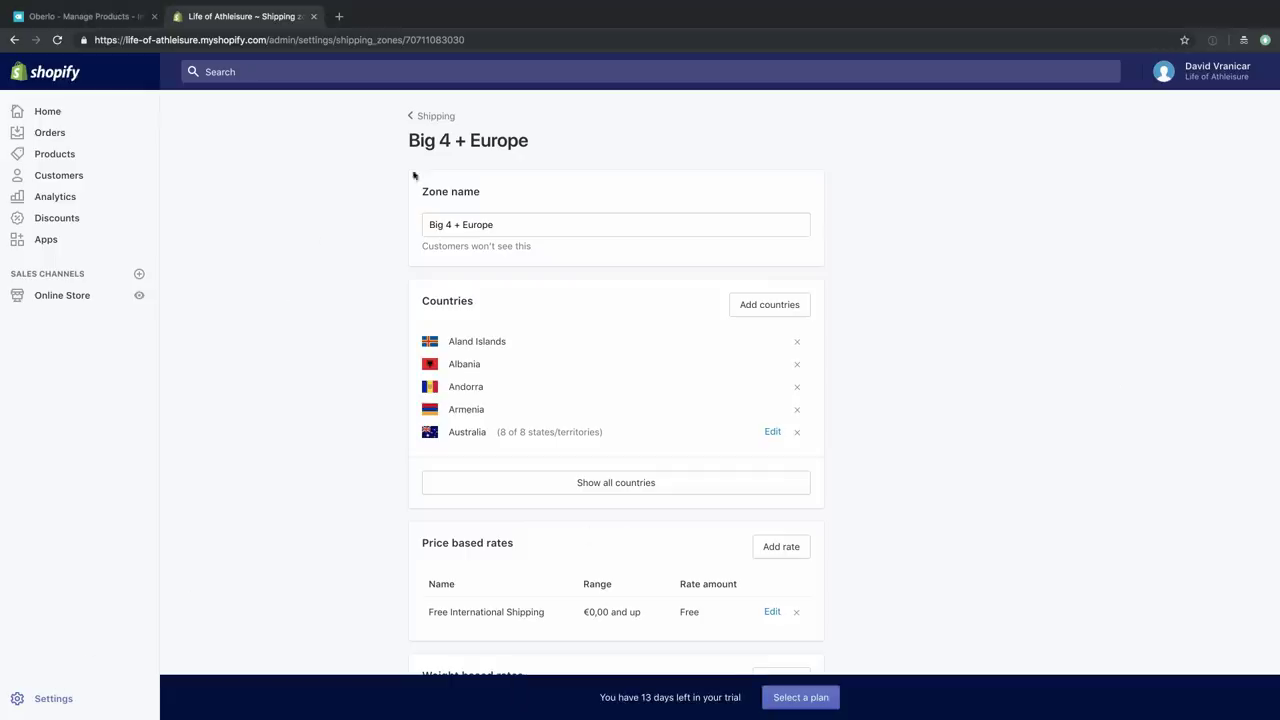
From the Shipping overview, edit the Rest of world zone, delete it and confirm
left_click(430, 116)
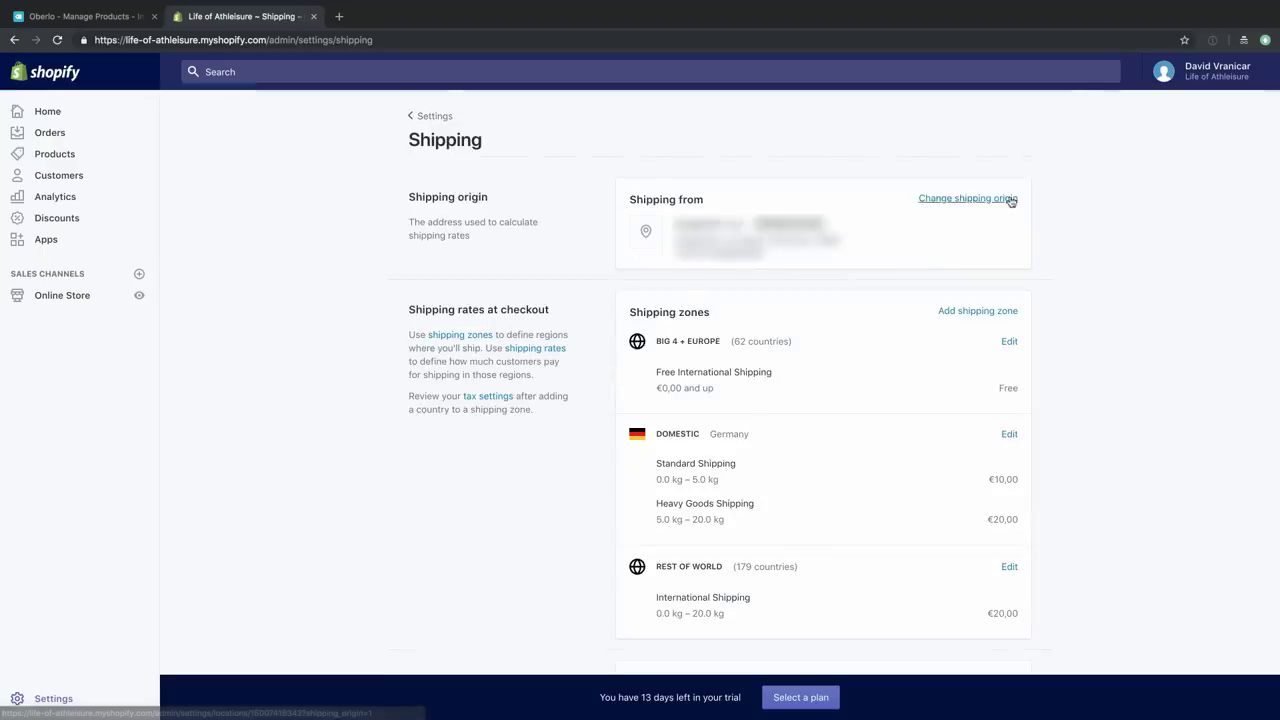
scroll(1046, 206, "down", 5)
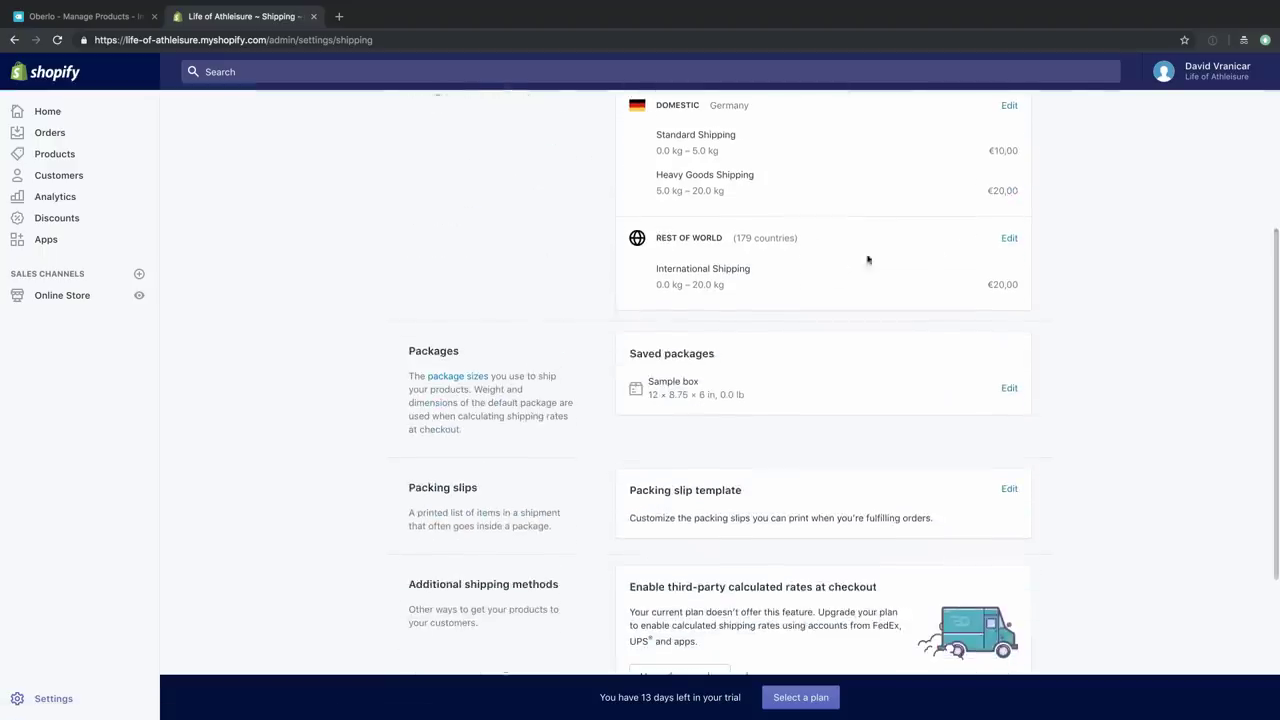
left_click(1010, 242)
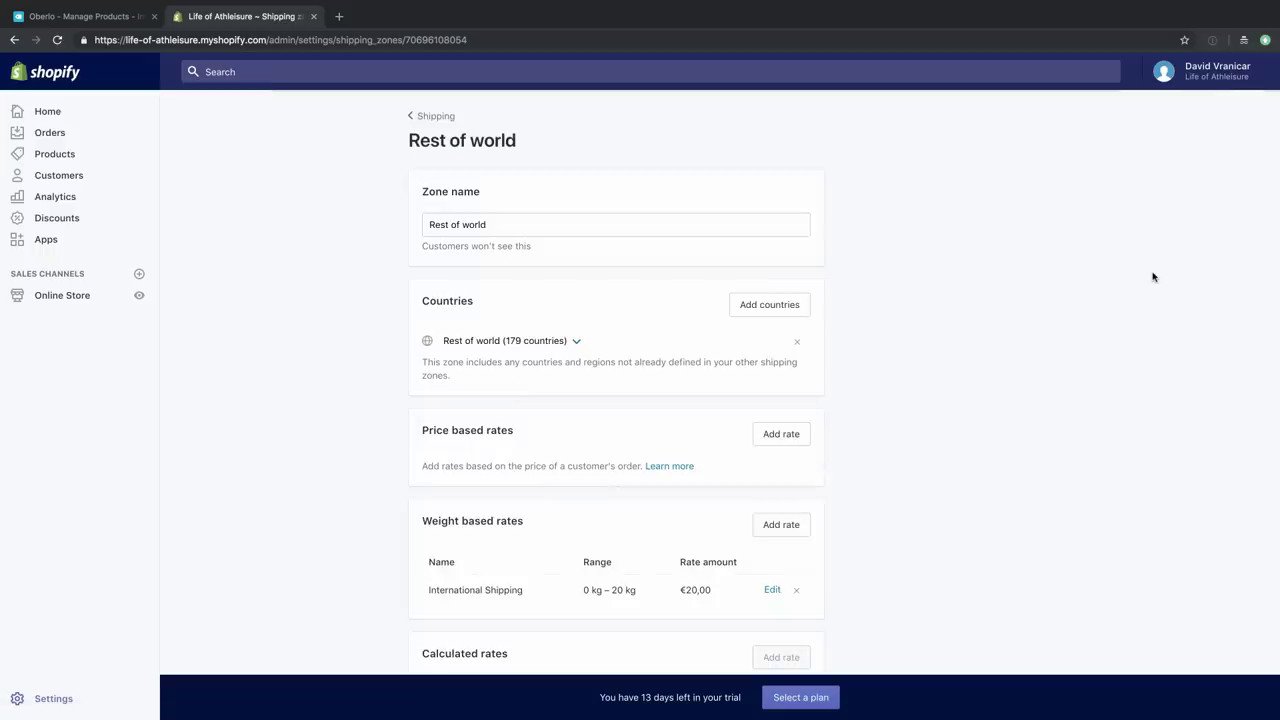
scroll(945, 313, "down", 2)
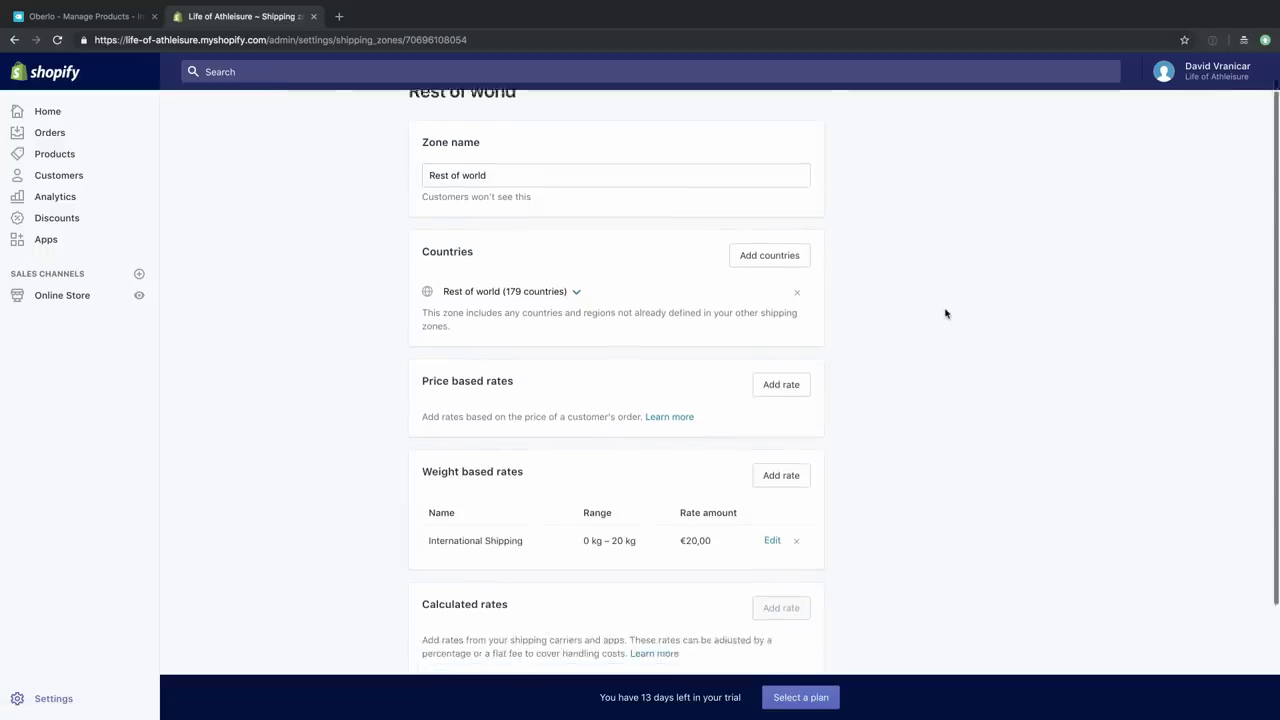
scroll(945, 313, "down", 3)
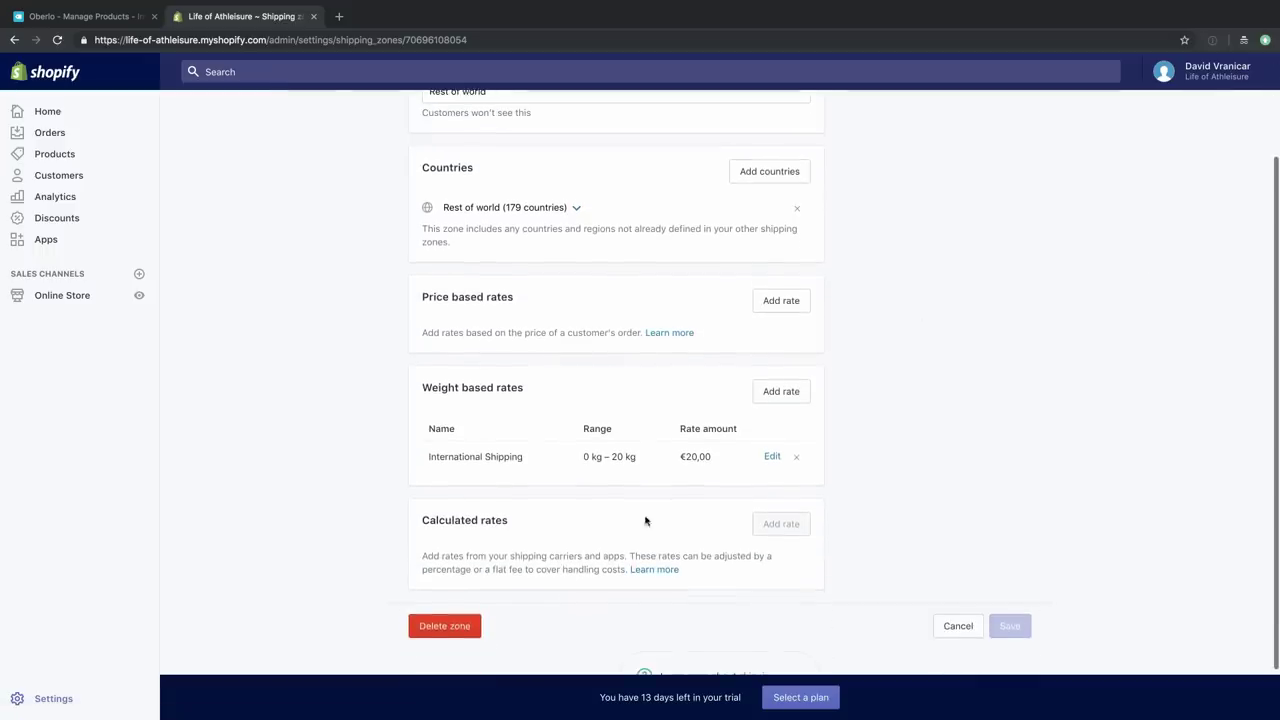
left_click(446, 627)
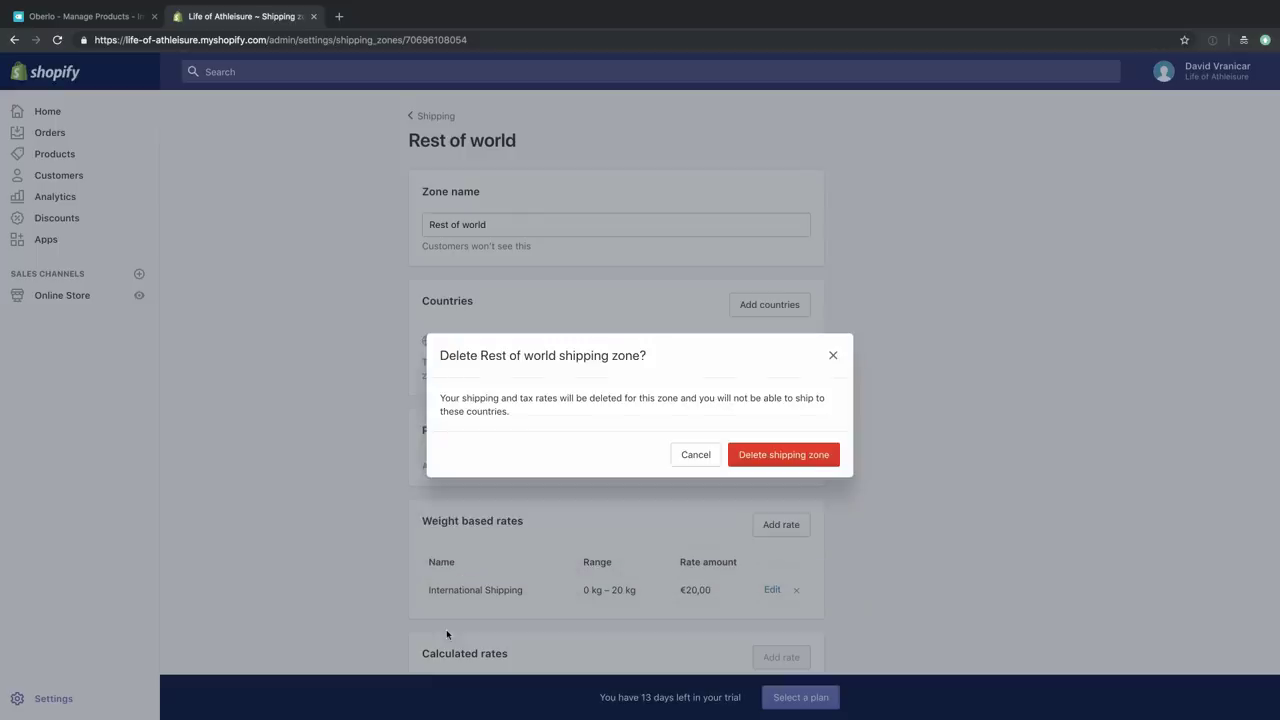
left_click(815, 462)
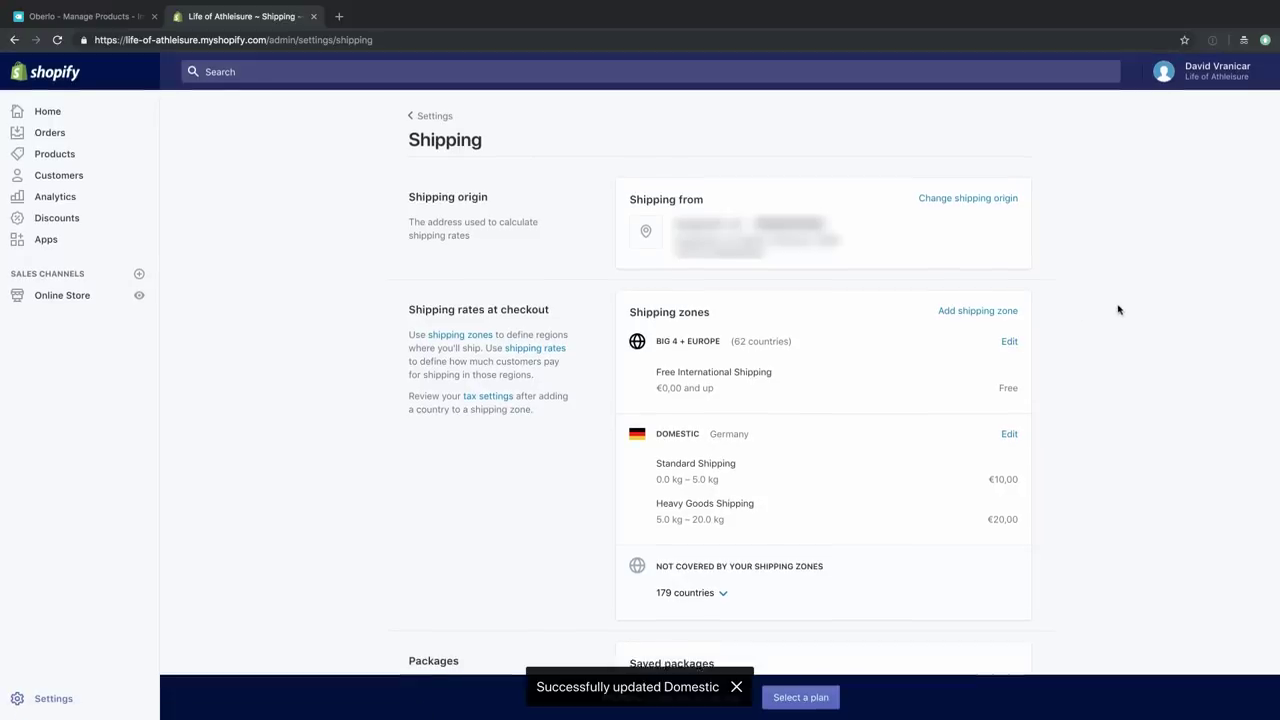
scroll(1117, 309, "down", 1)
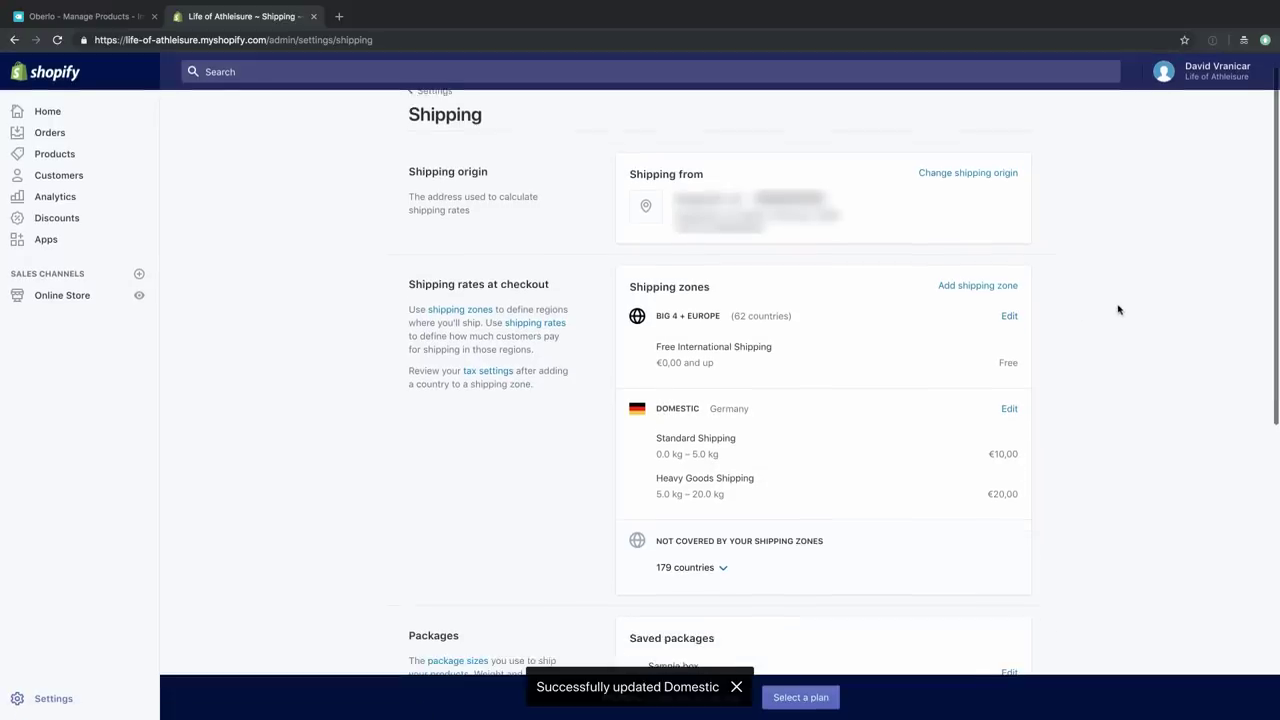
Remove the Standard Shipping and Heavy Goods Shipping rates from the Domestic zone
left_click(1009, 409)
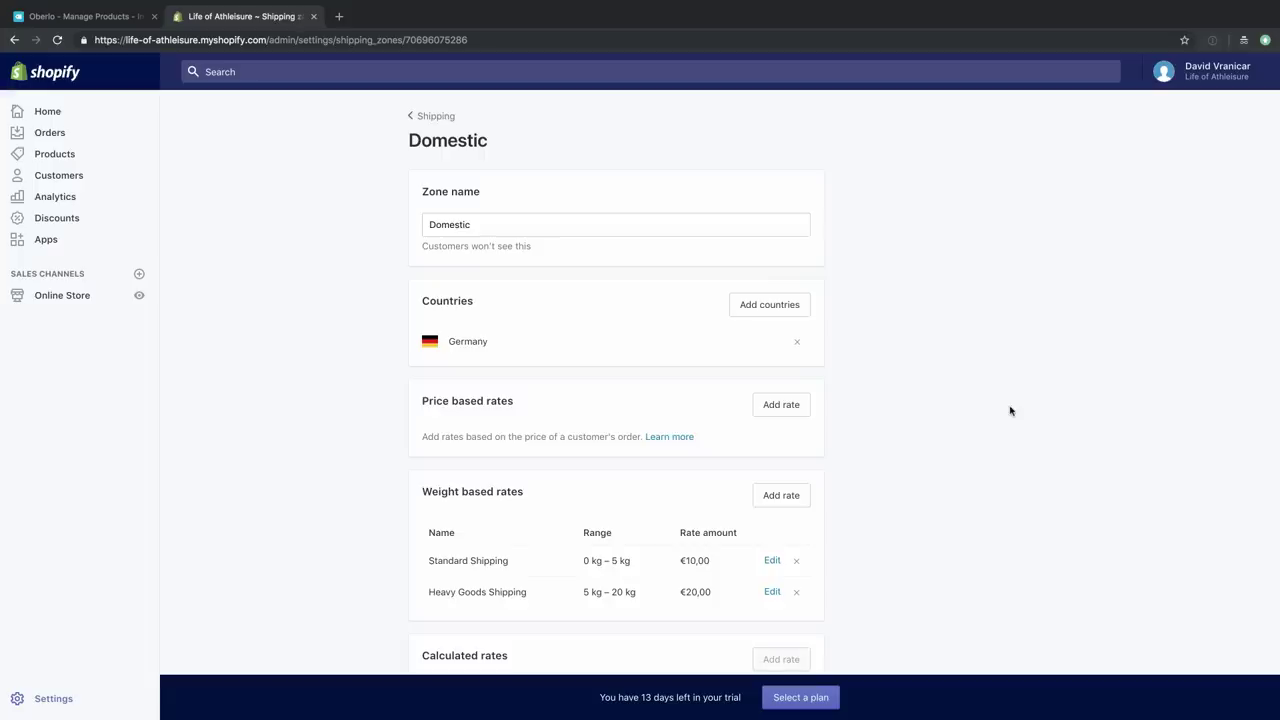
scroll(1041, 397, "down", 2)
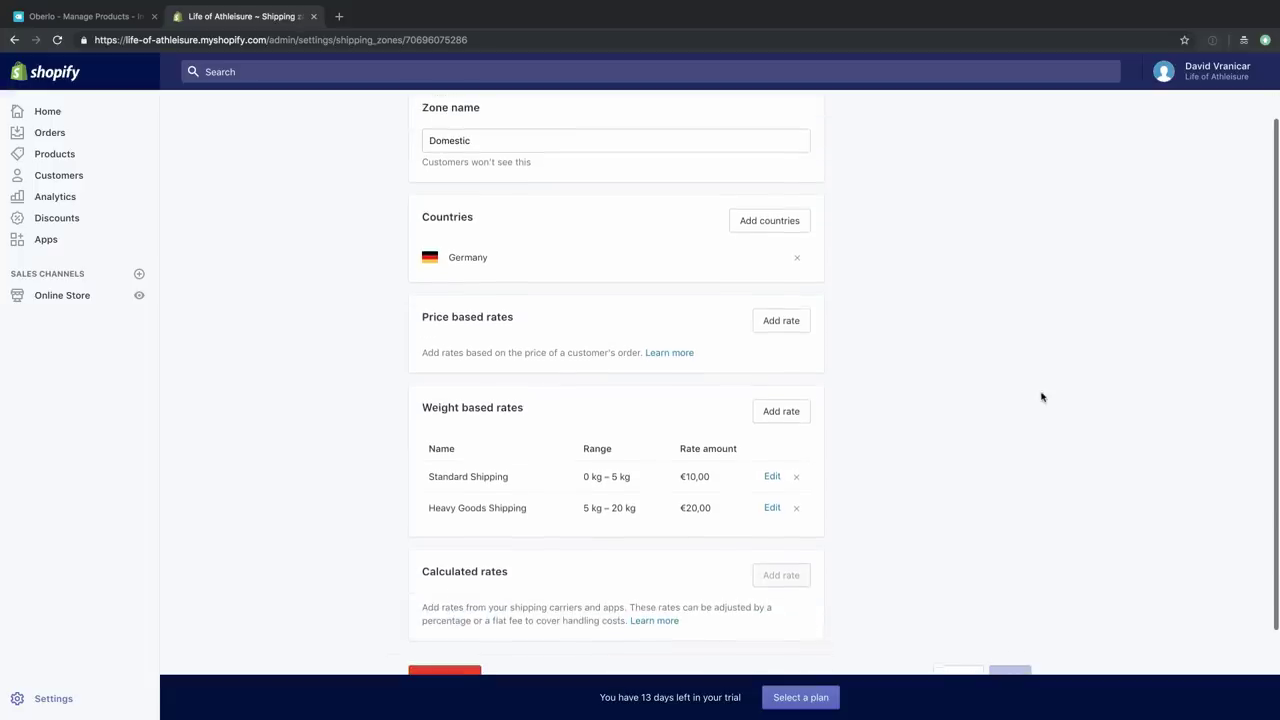
left_click(796, 476)
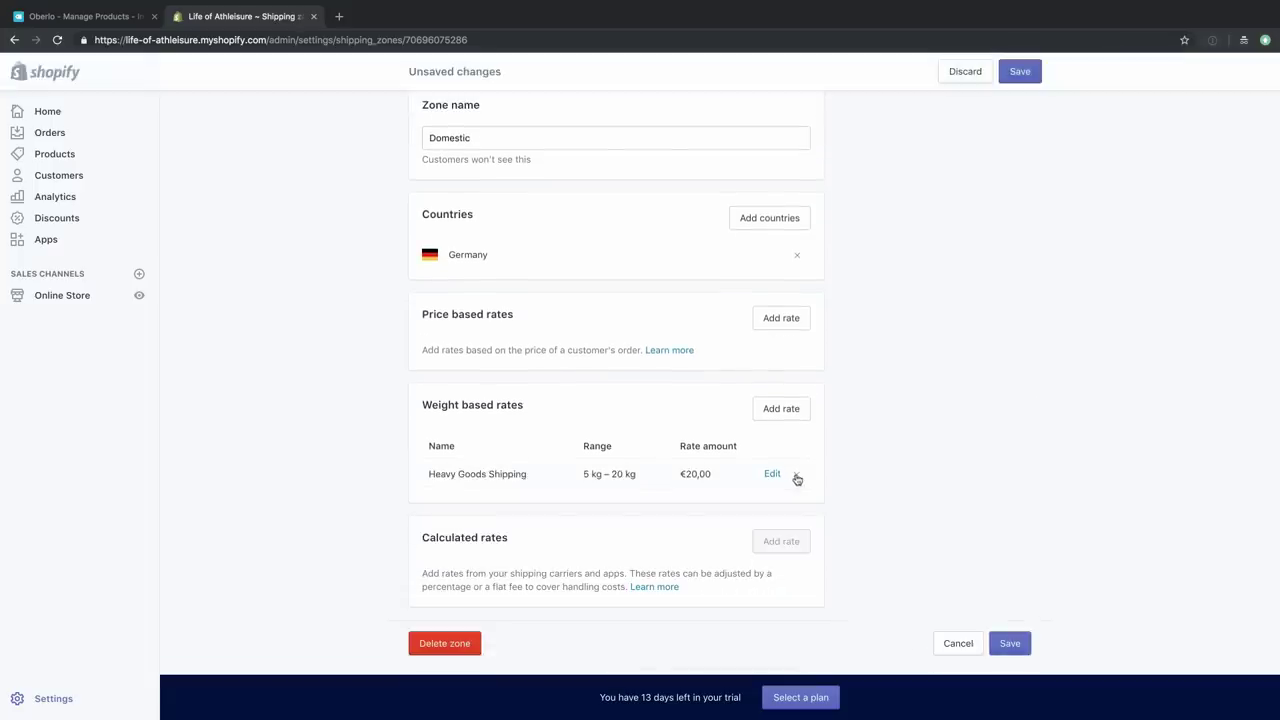
left_click(797, 478)
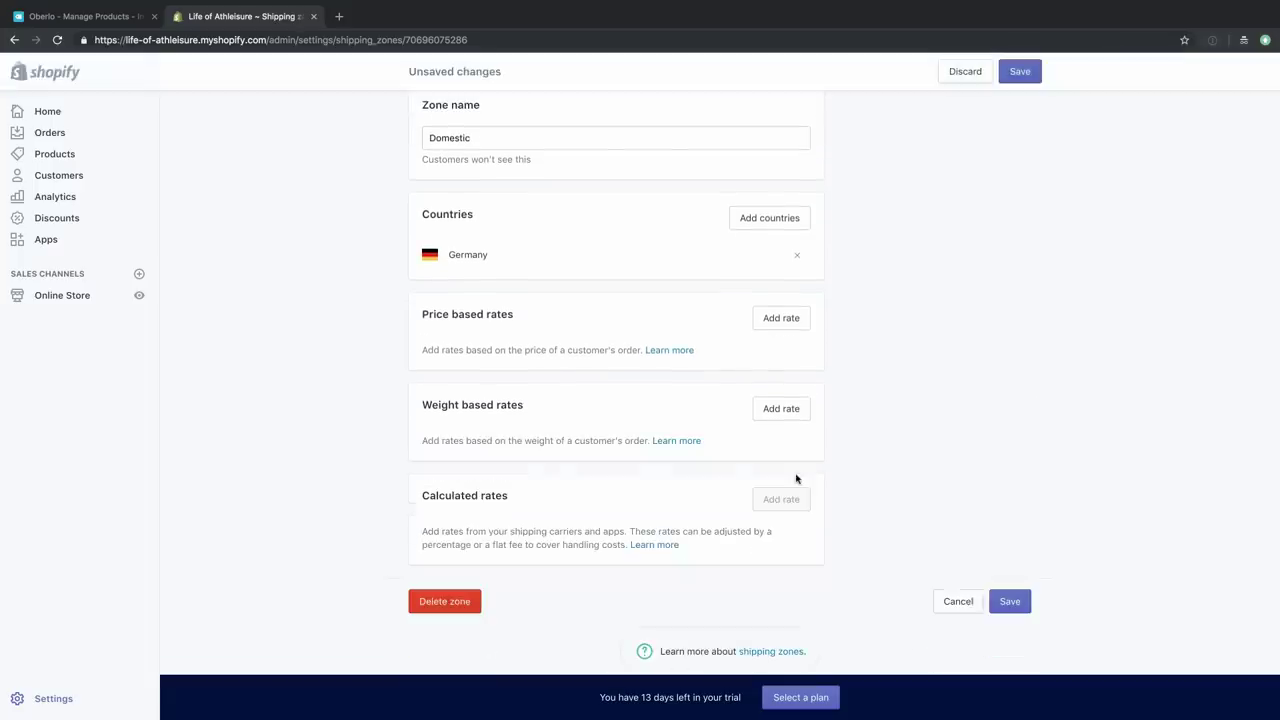
Add a free price-based Free Shipping rate, save the Domestic zone, and return to Shipping
left_click(779, 320)
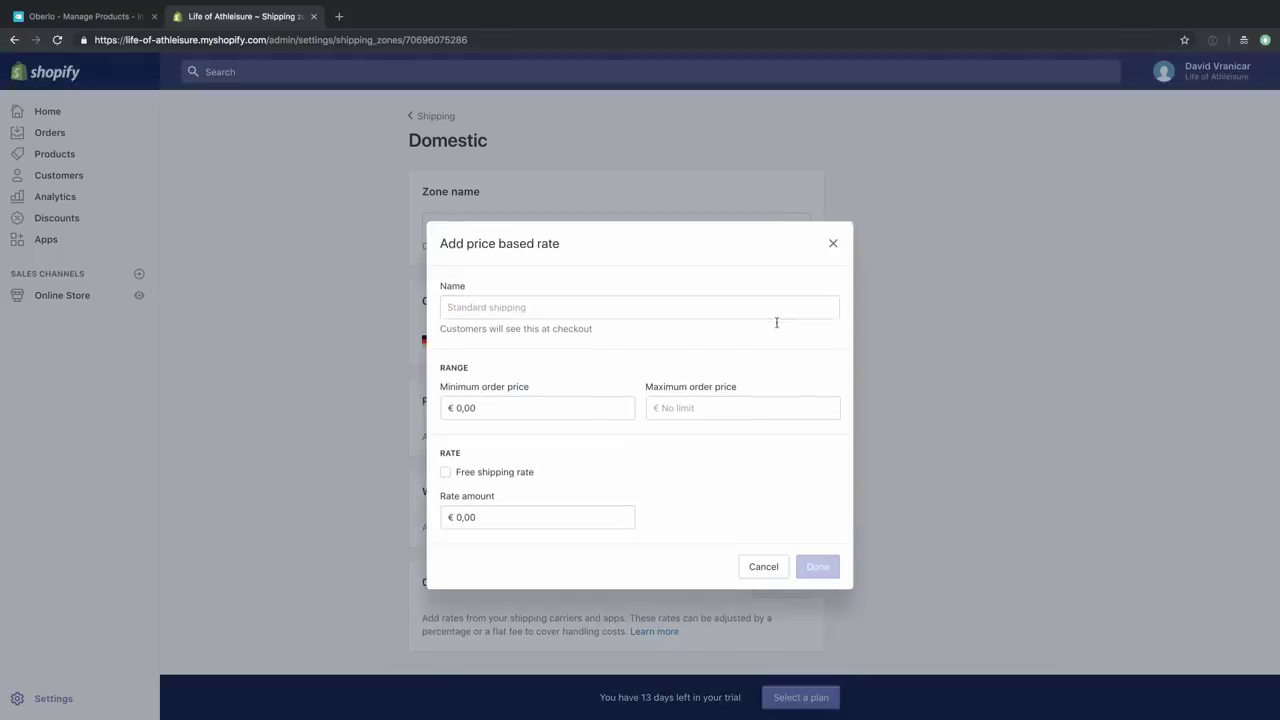
left_click(446, 472)
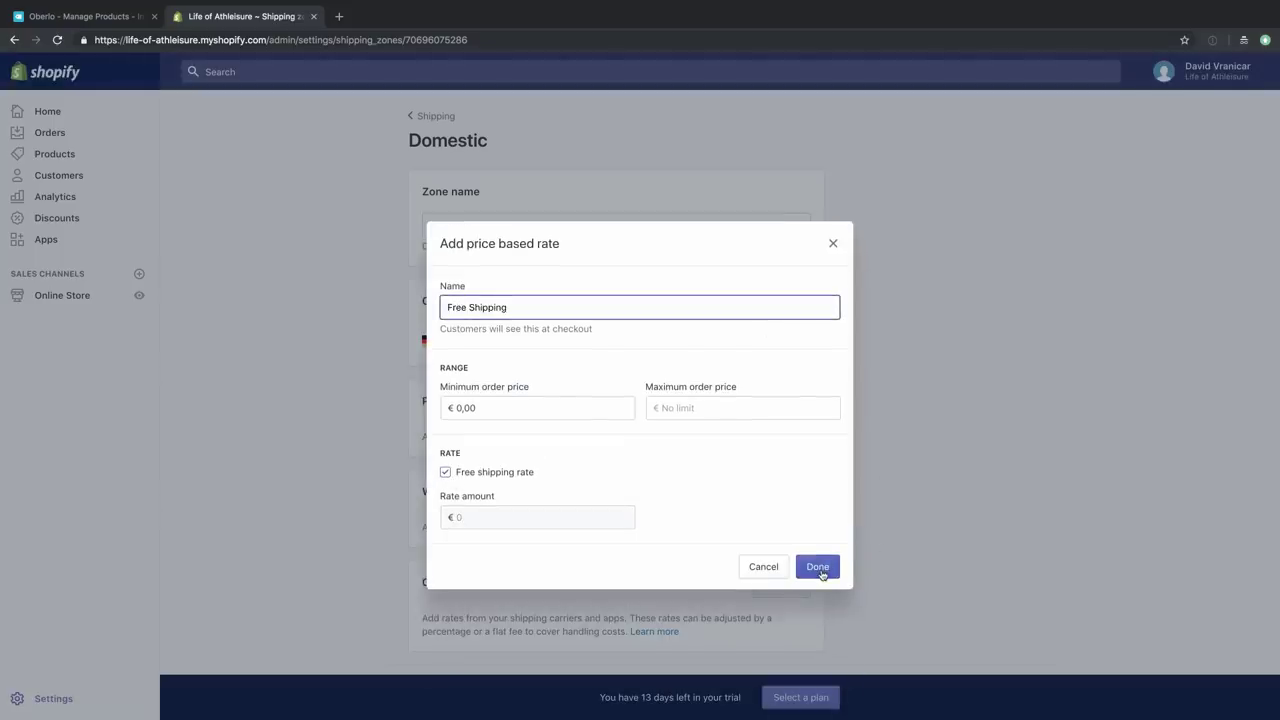
left_click(818, 567)
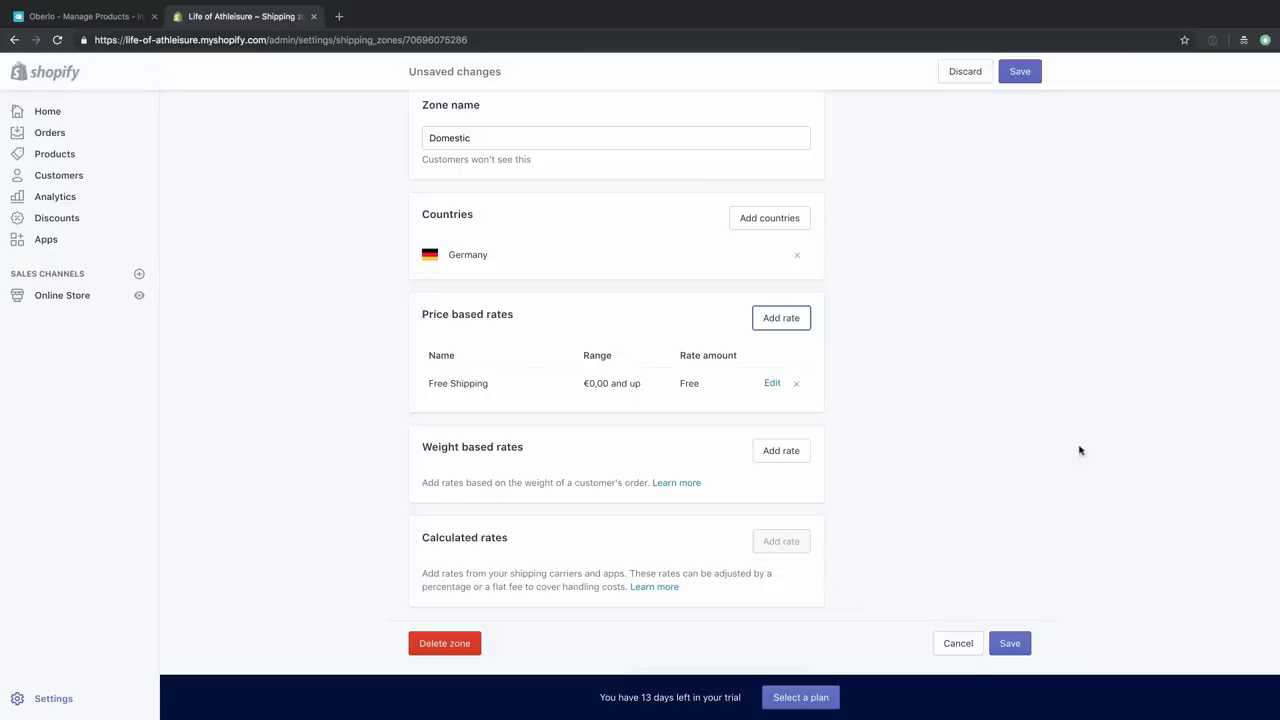
left_click(1020, 79)
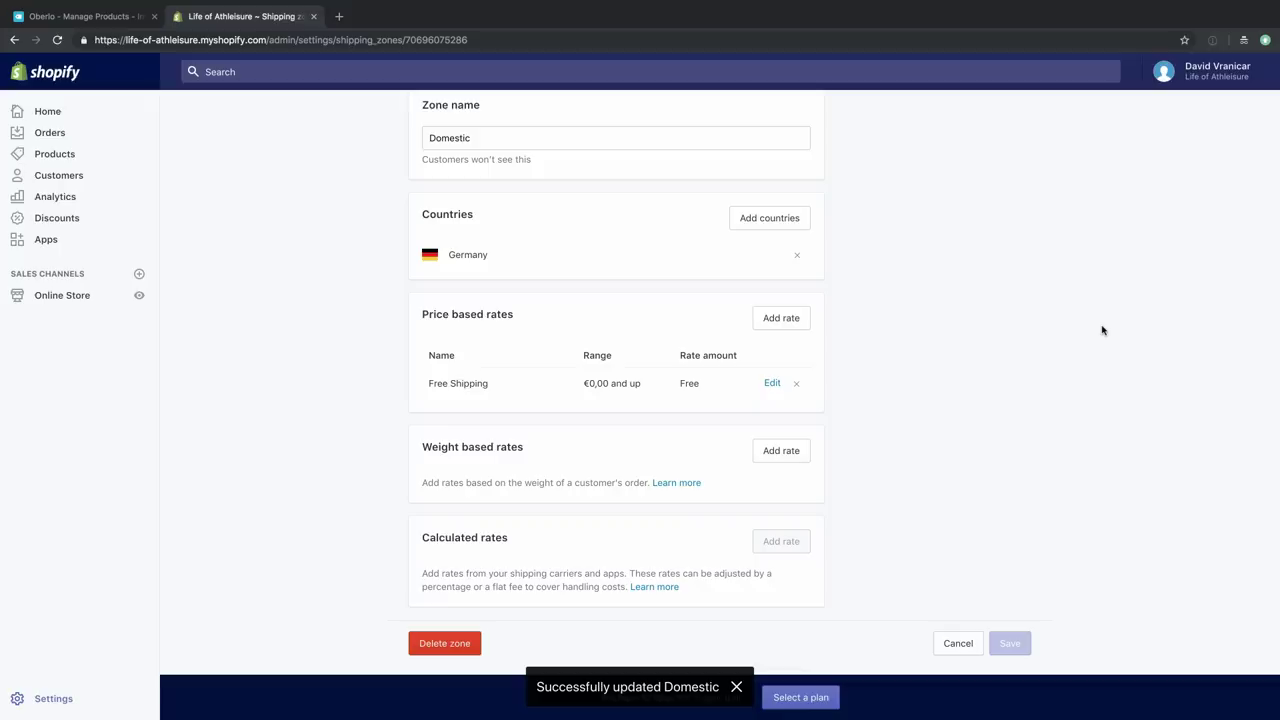
scroll(420, 110, "up", 2)
left_click(436, 117)
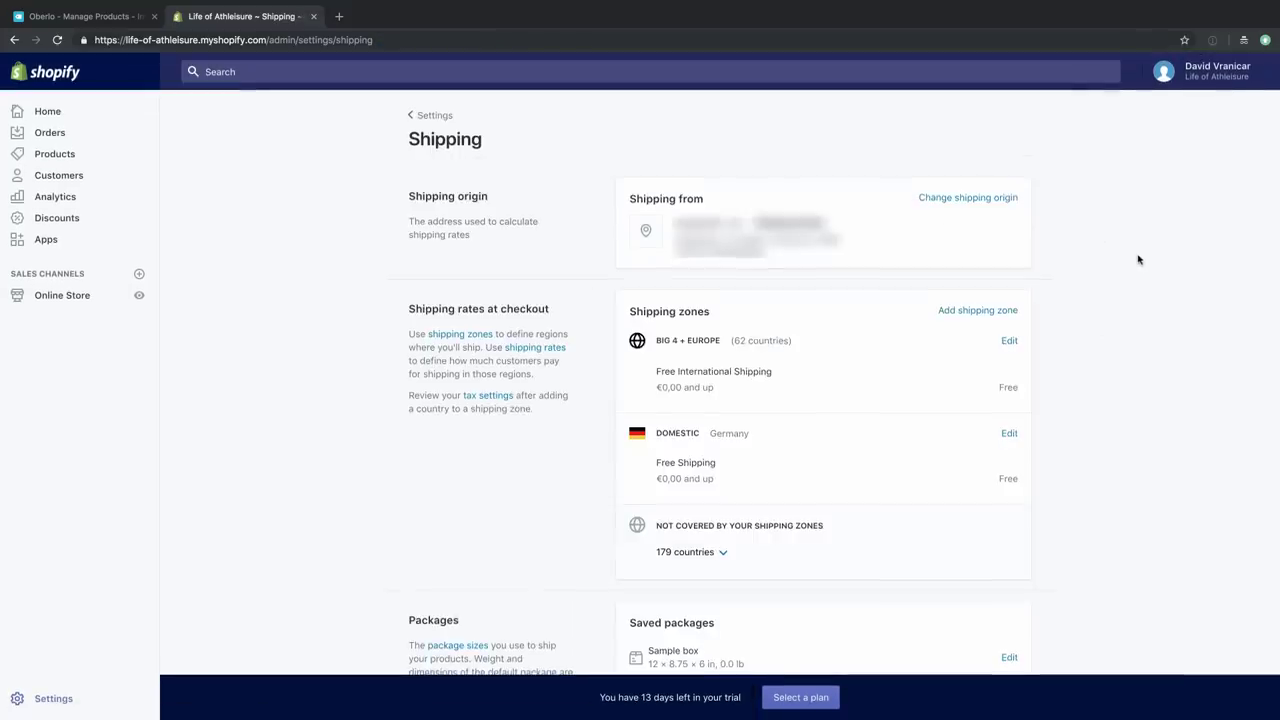
scroll(1137, 257, "down", 1)
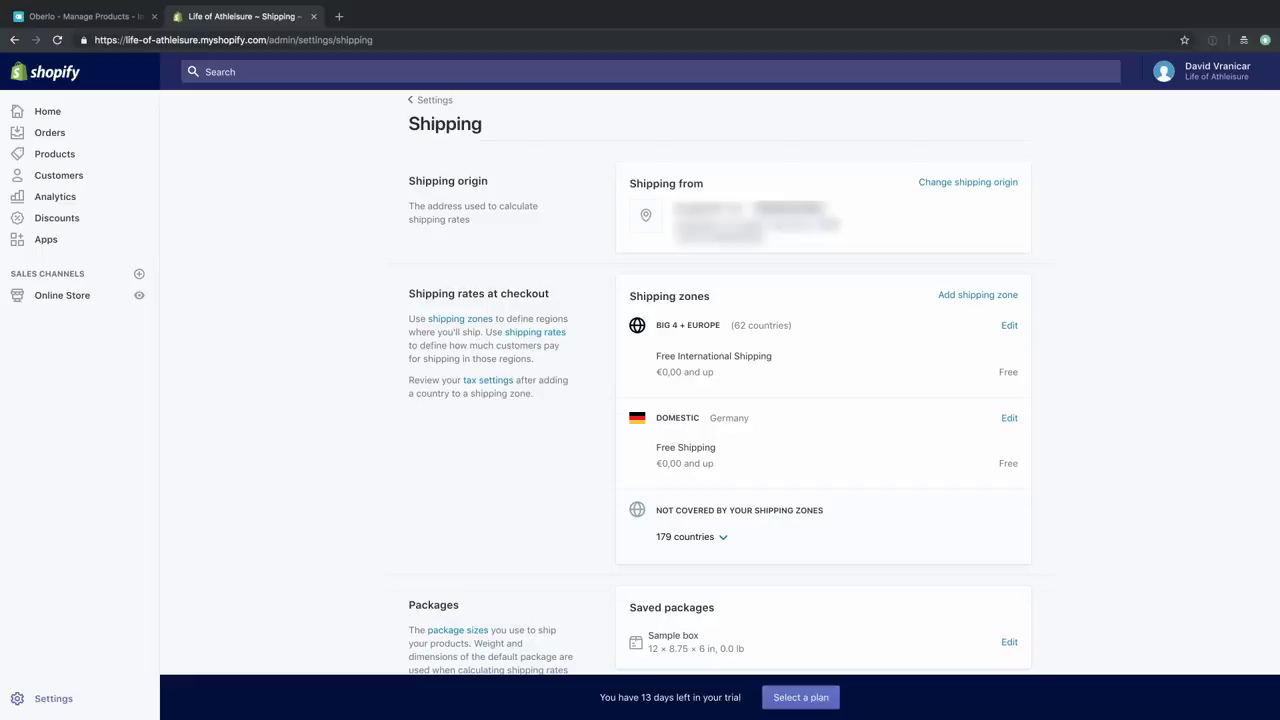
scroll(1153, 330, "up", 1)
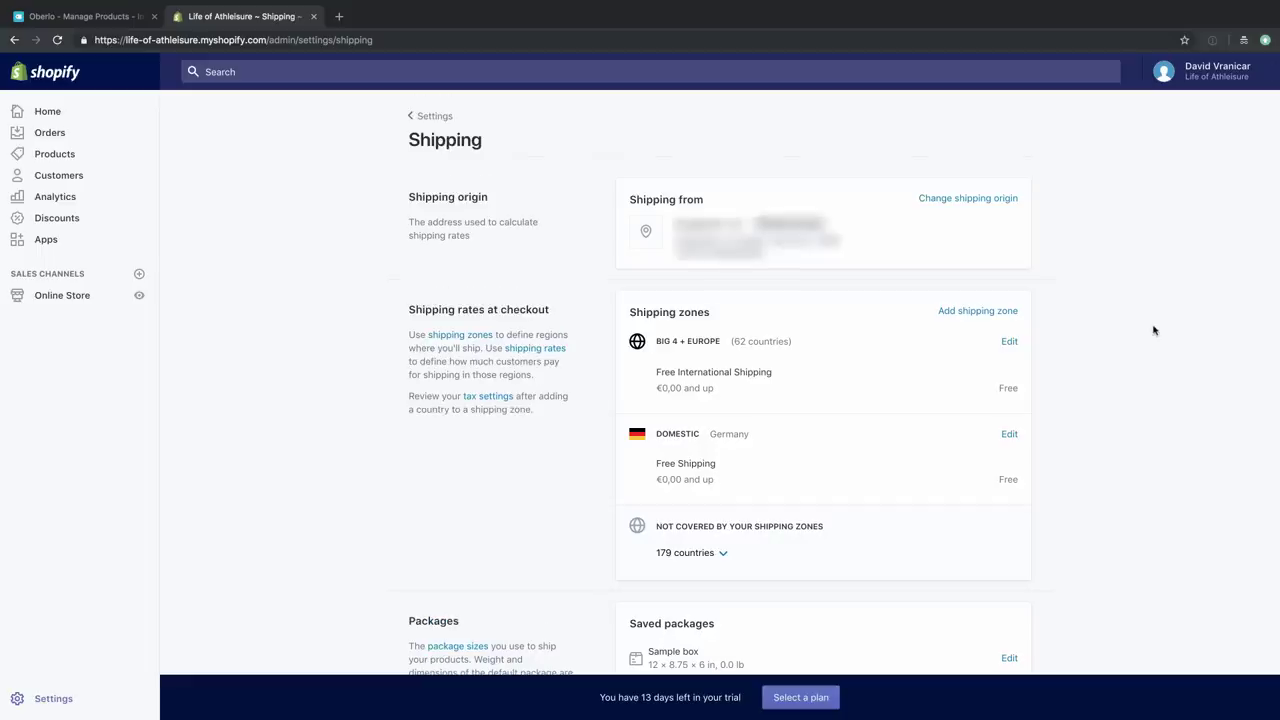
left_click(54, 699)
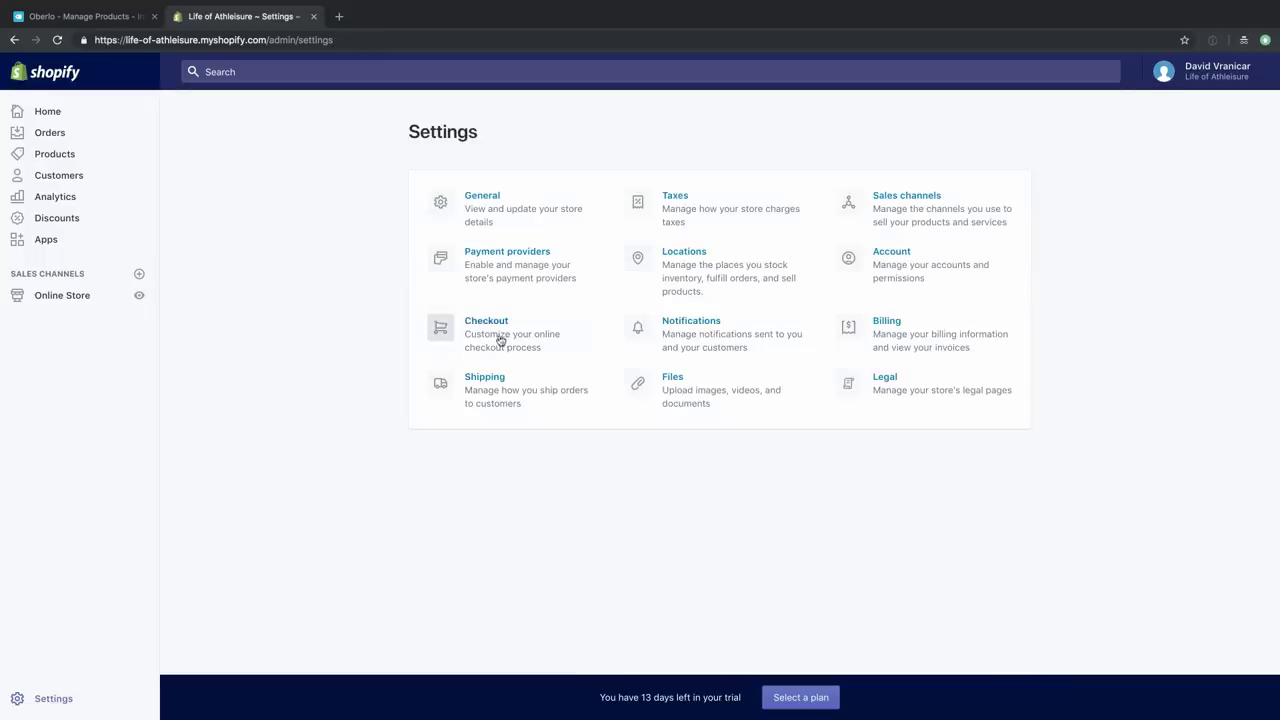
left_click(500, 340)
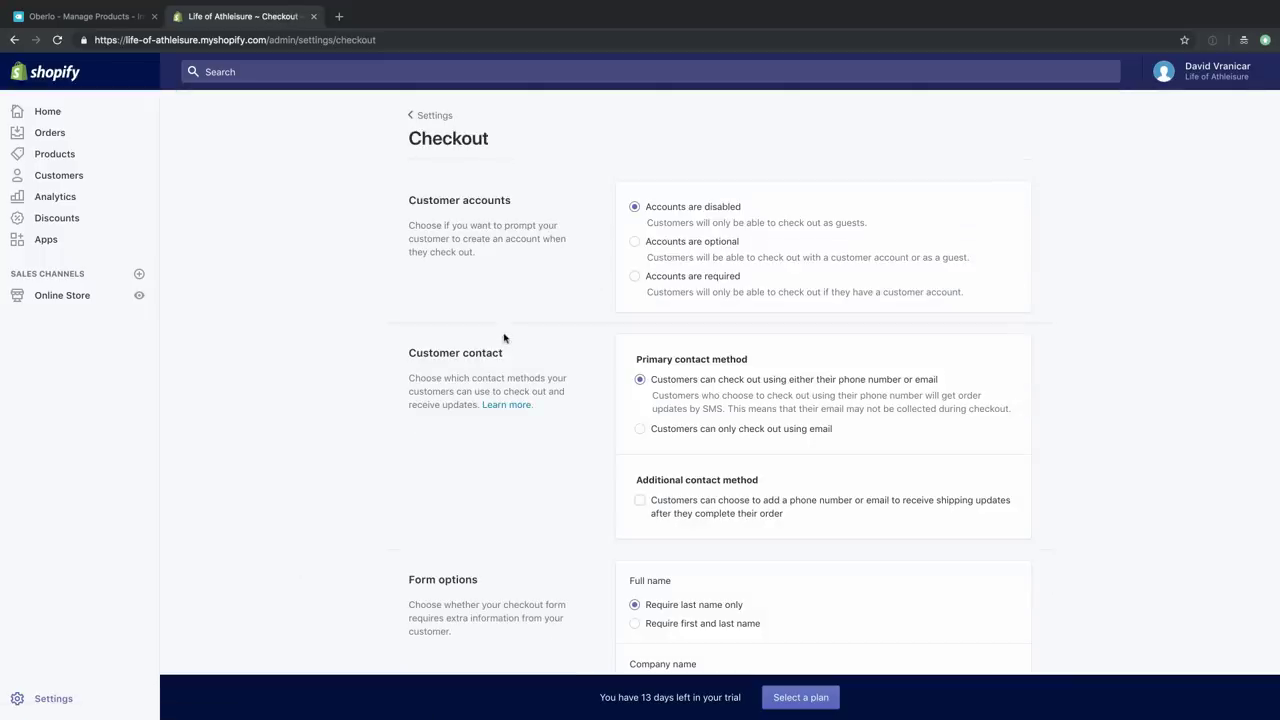
scroll(1117, 242, "down", 2)
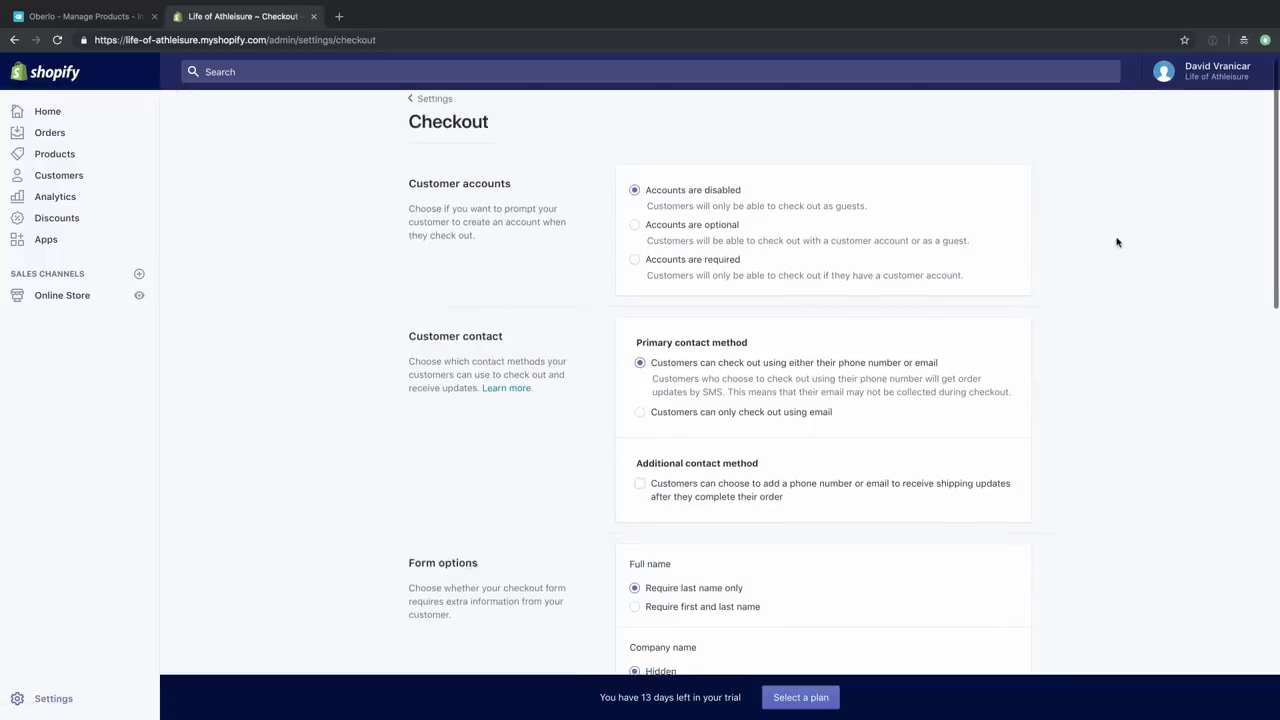
scroll(1117, 242, "down", 3)
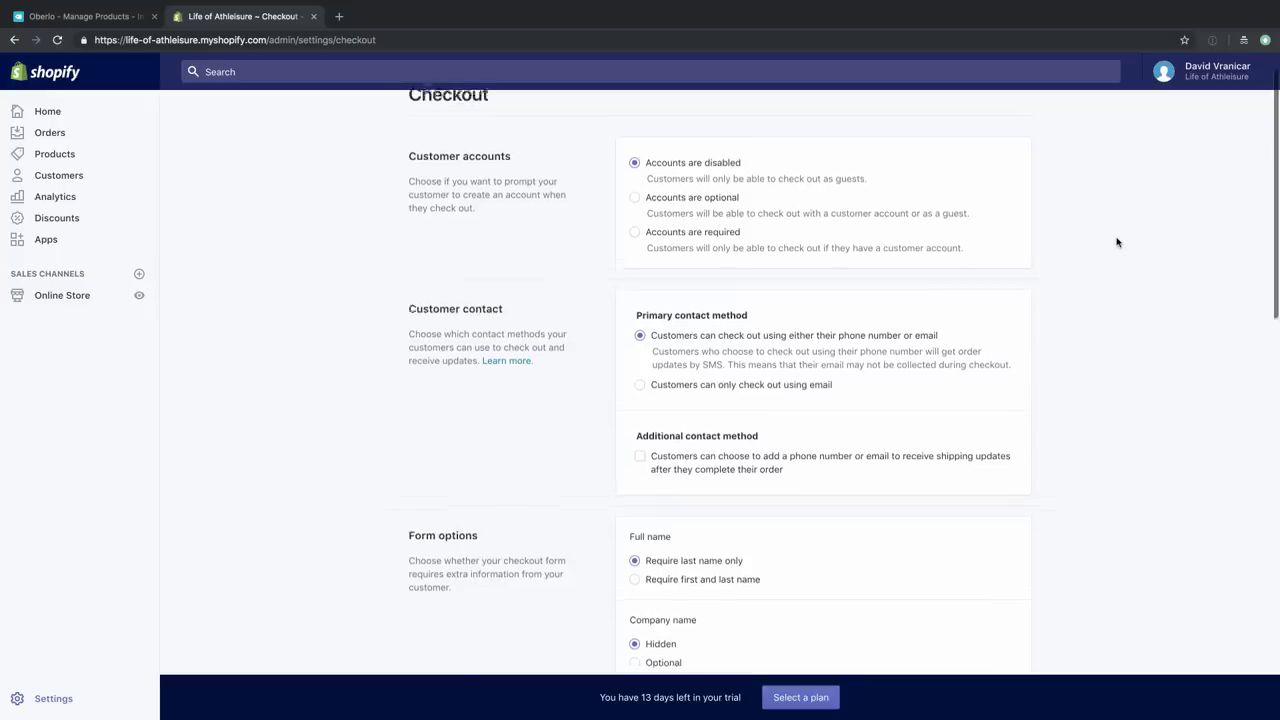
scroll(1117, 242, "down", 1)
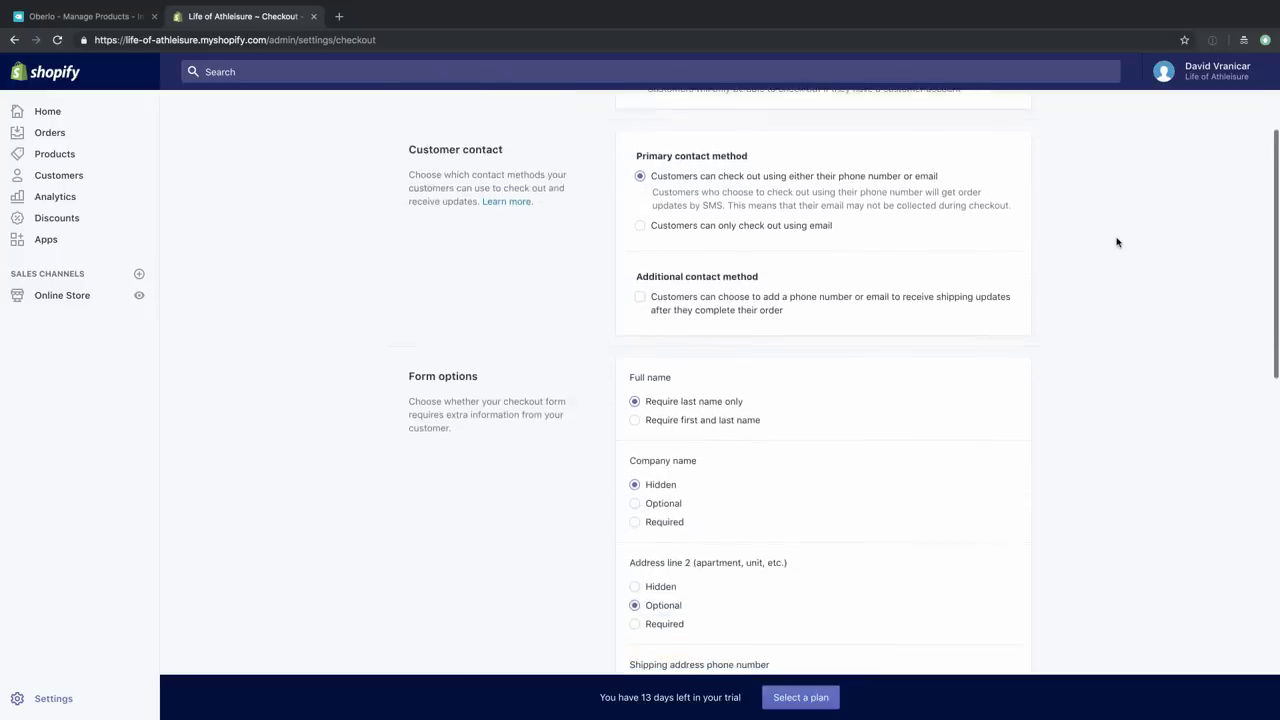
scroll(1117, 242, "down", 4)
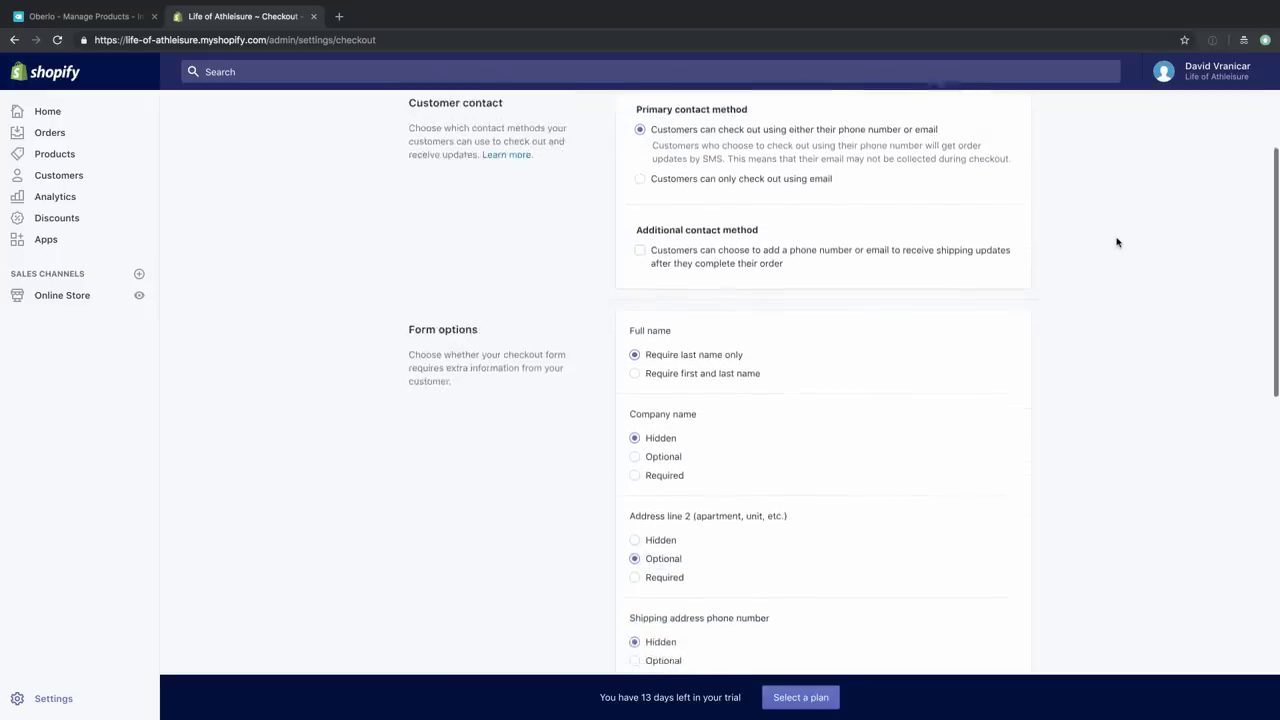
scroll(1117, 242, "down", 1)
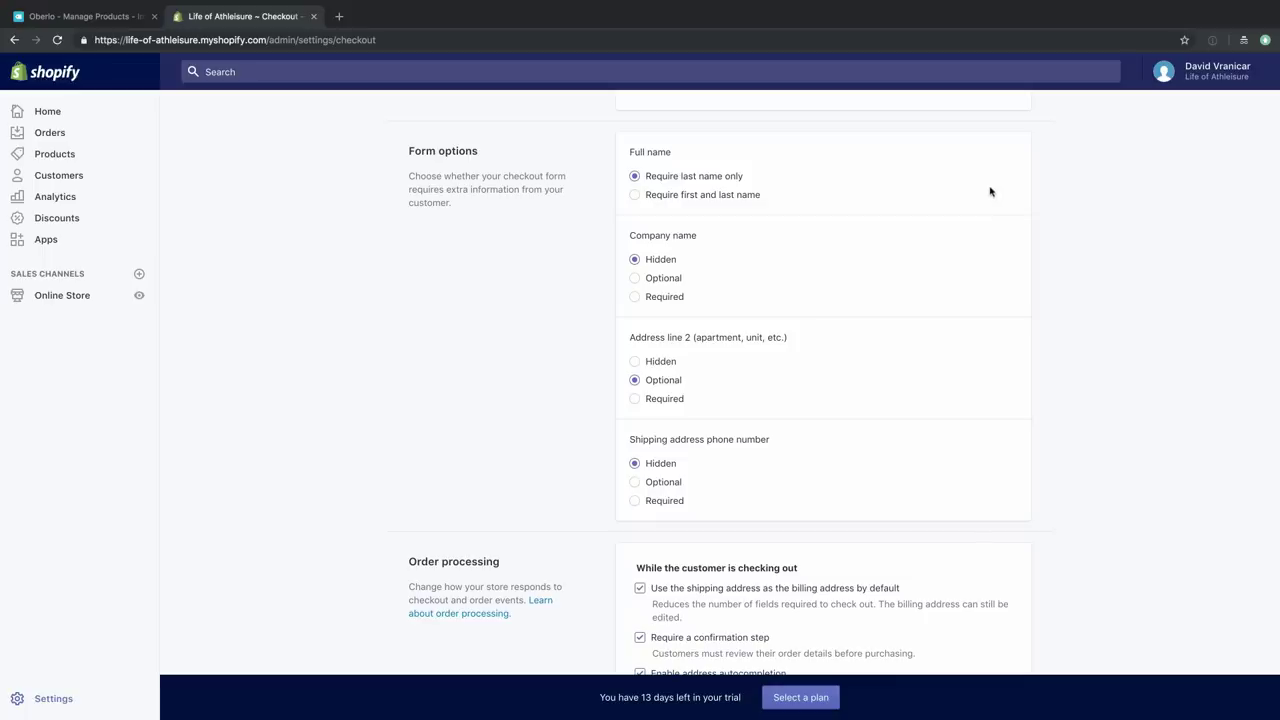
scroll(1054, 306, "down", 1)
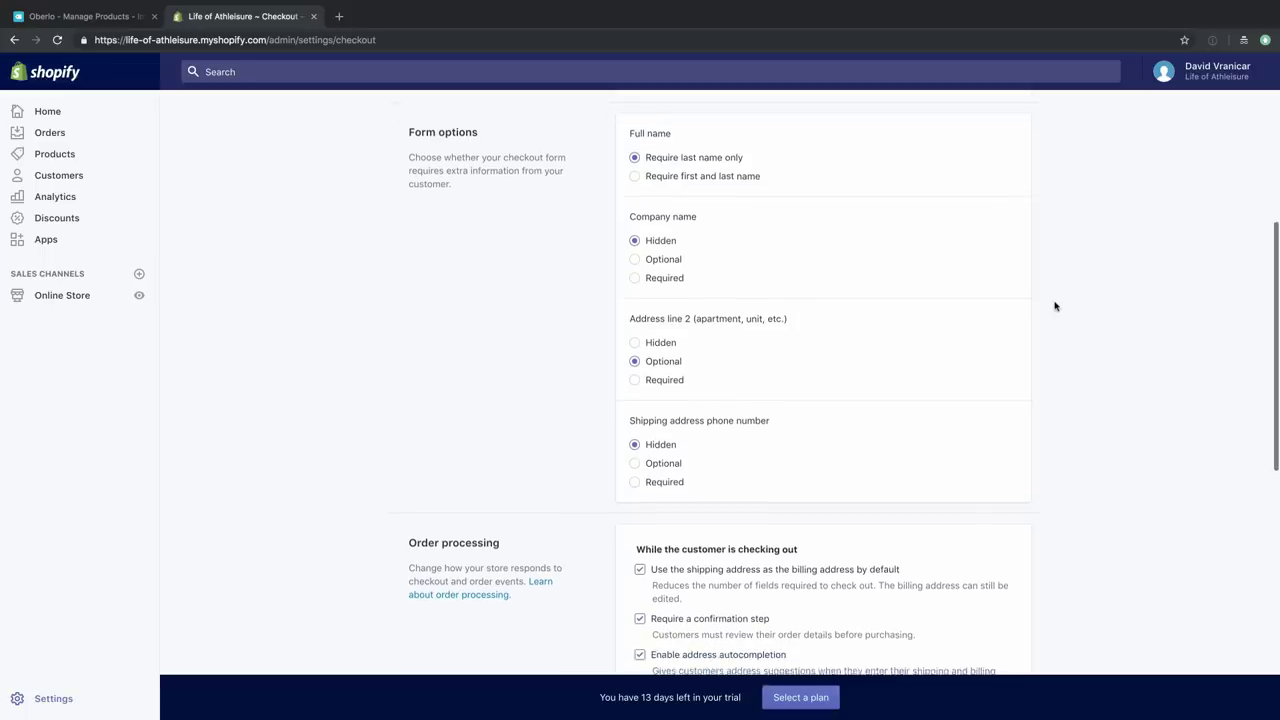
scroll(1054, 306, "down", 2)
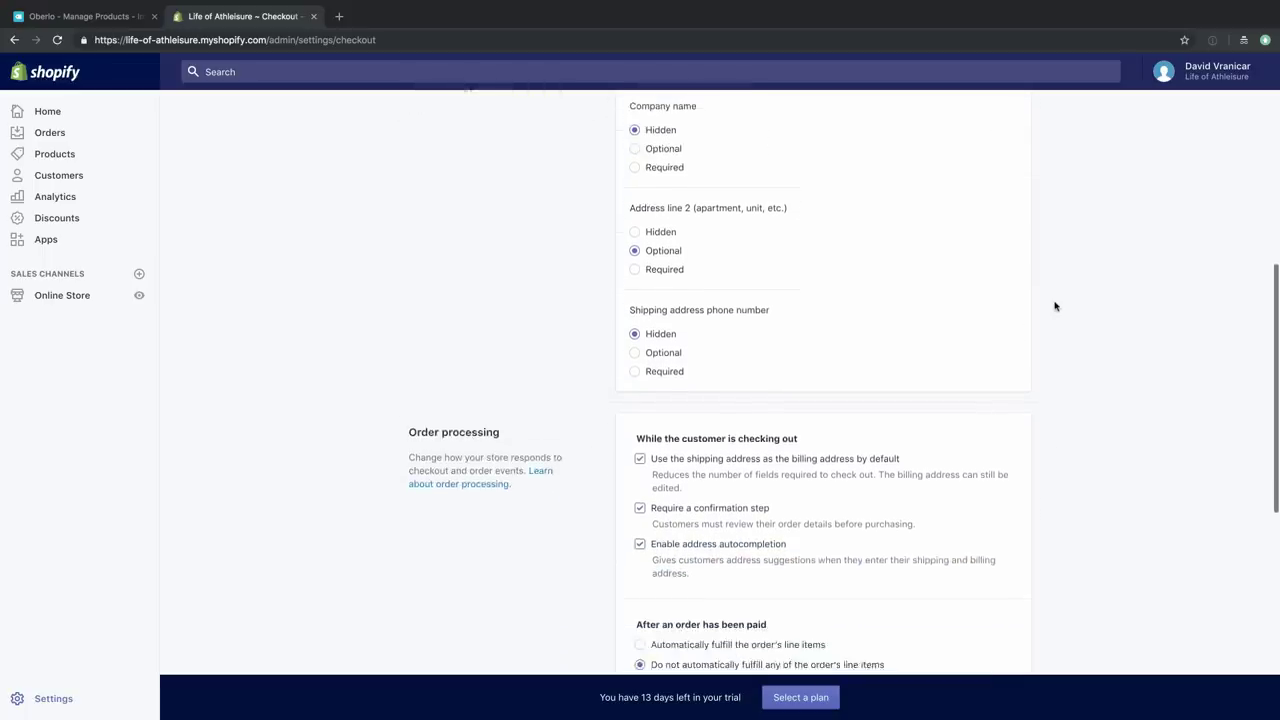
scroll(1054, 306, "down", 2)
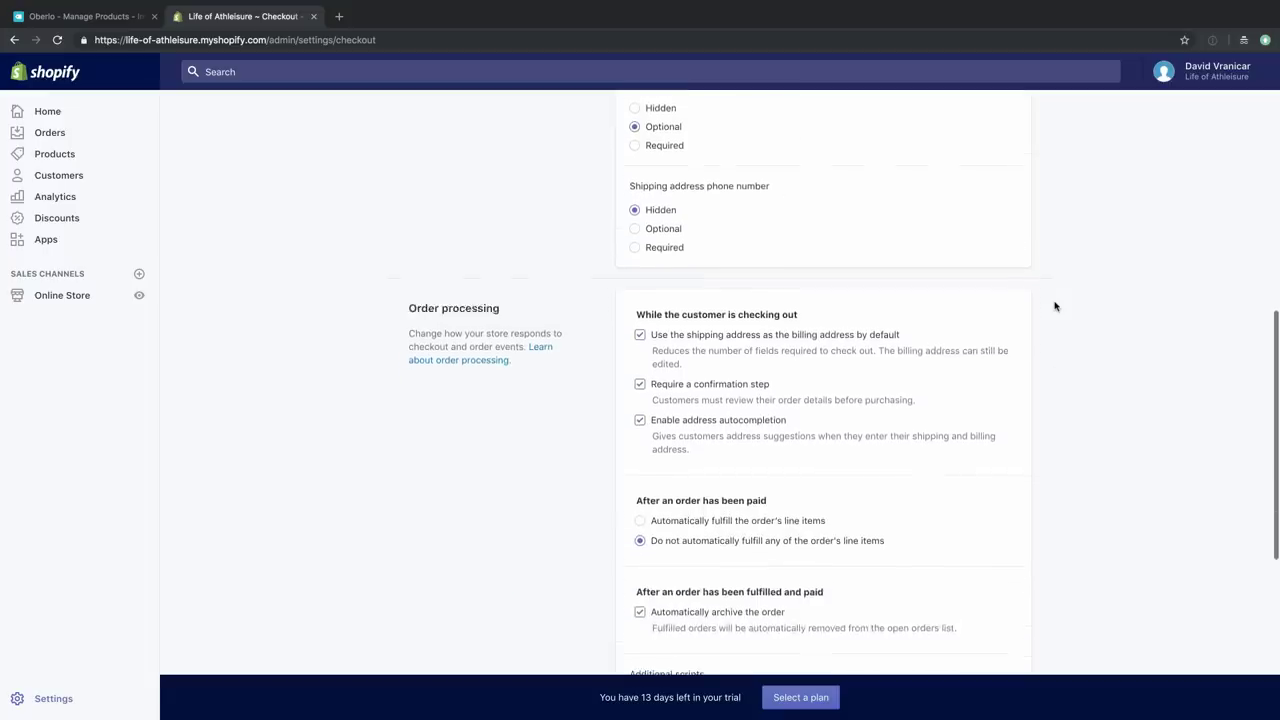
scroll(1054, 306, "down", 2)
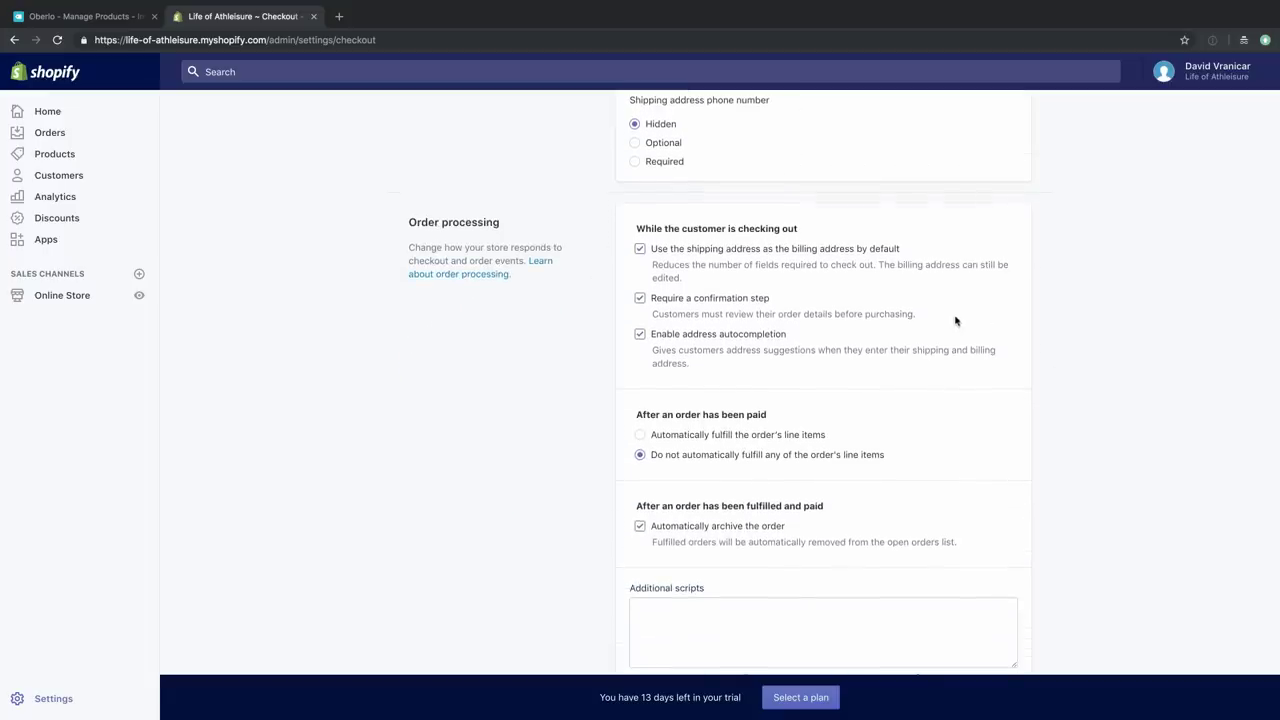
scroll(1109, 366, "down", 3)
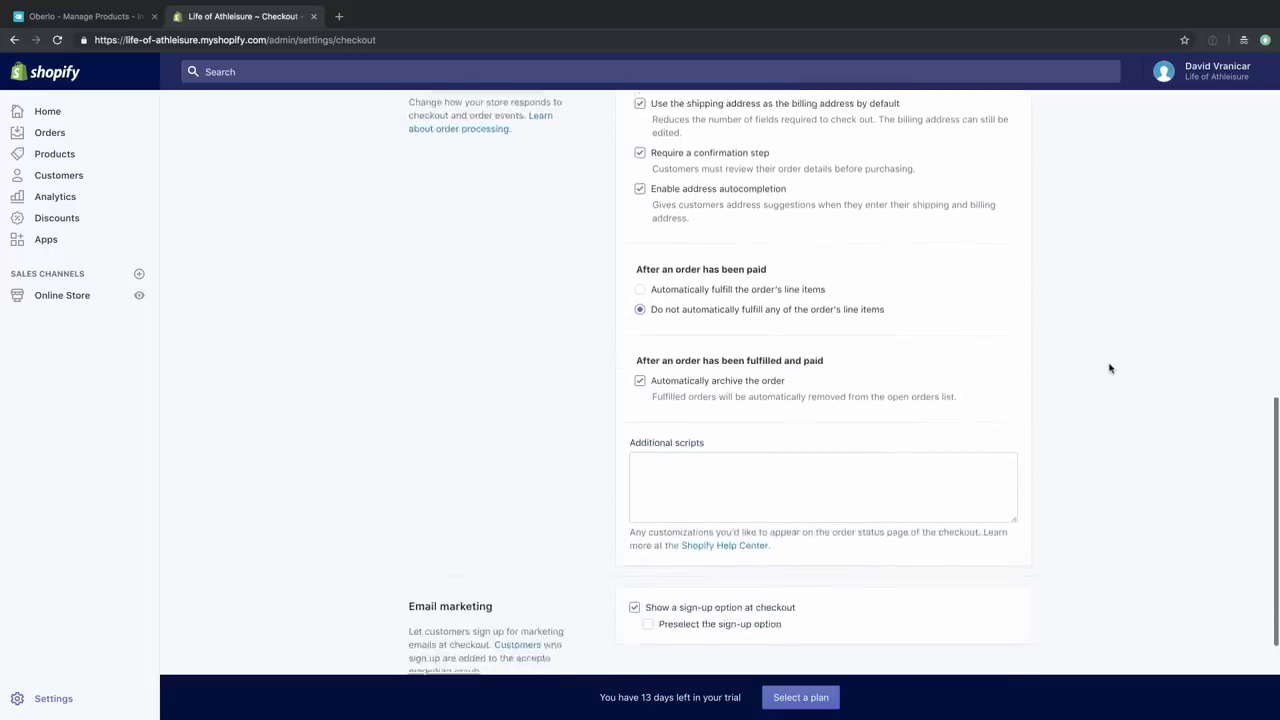
scroll(1109, 368, "down", 4)
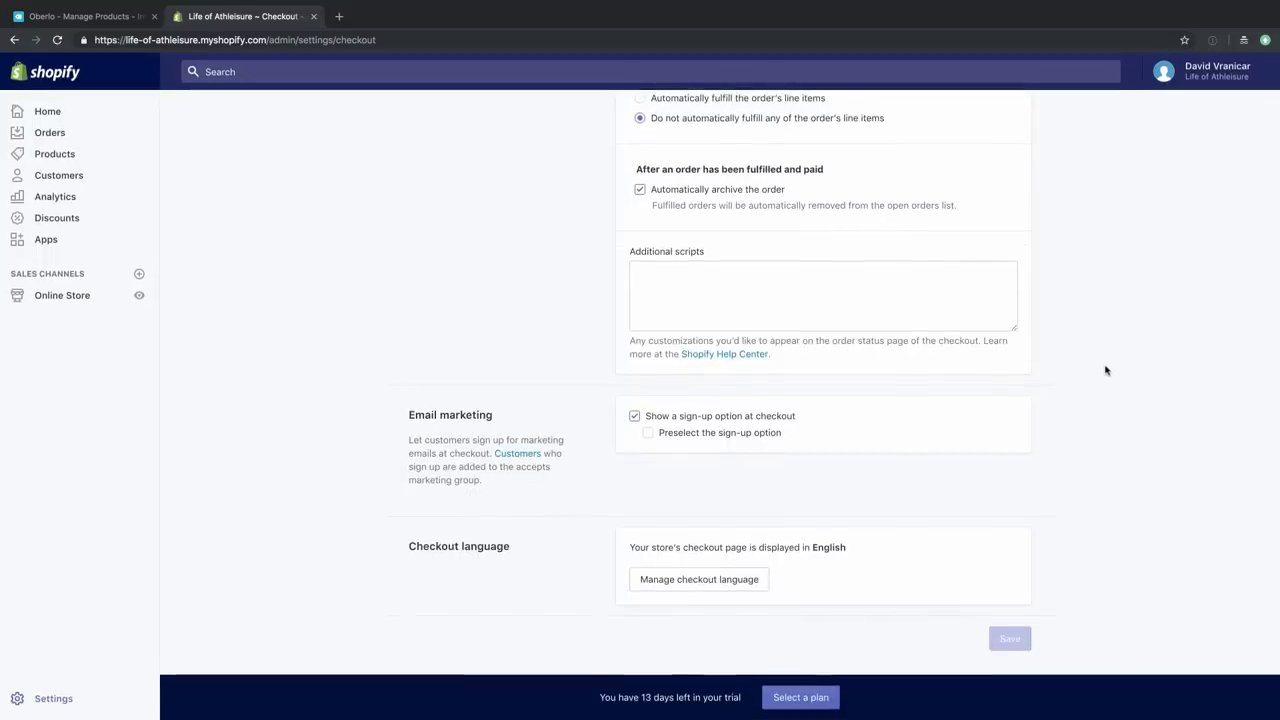
scroll(1105, 370, "up", 15)
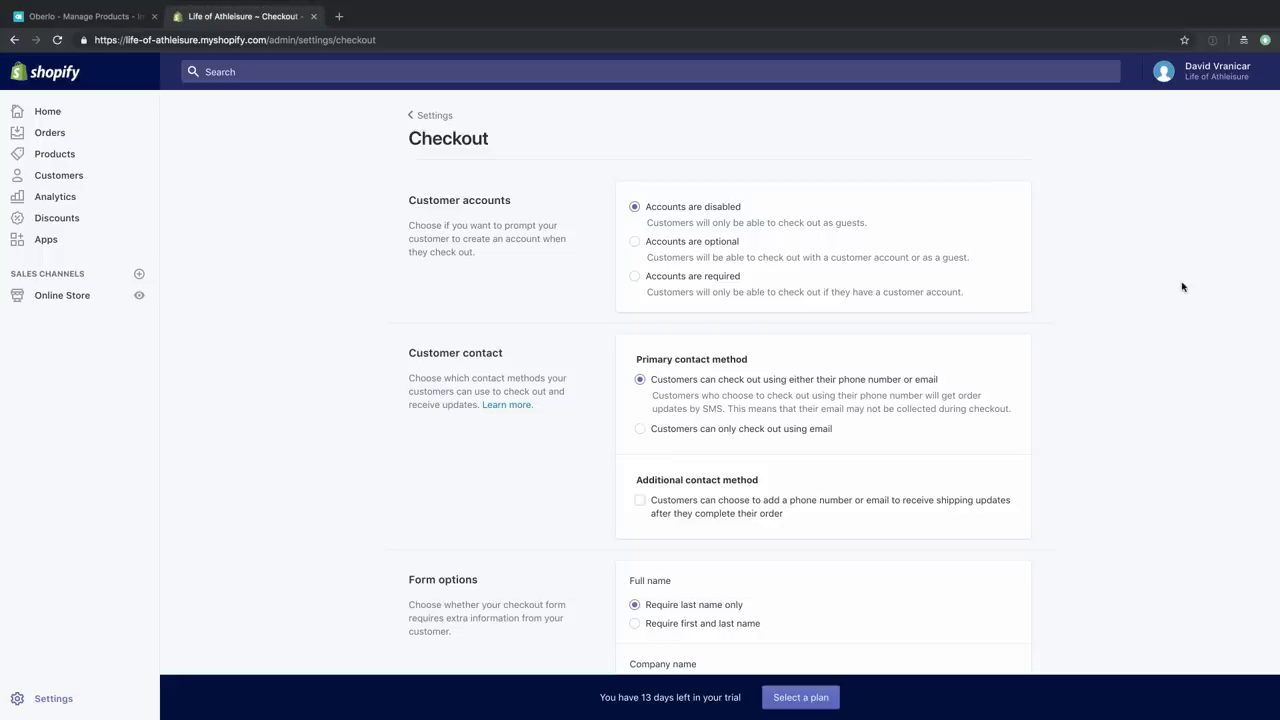
left_click(58, 699)
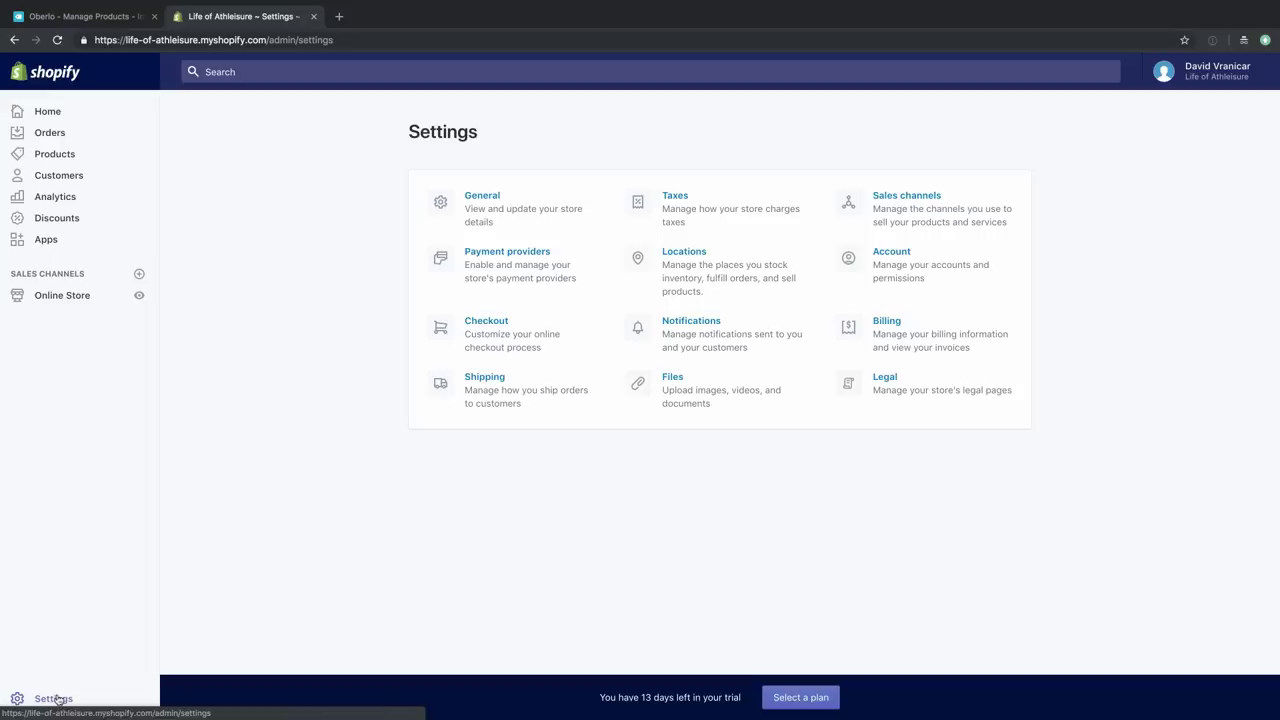
Open Payment providers and start completing the Shopify Payments account setup
left_click(510, 256)
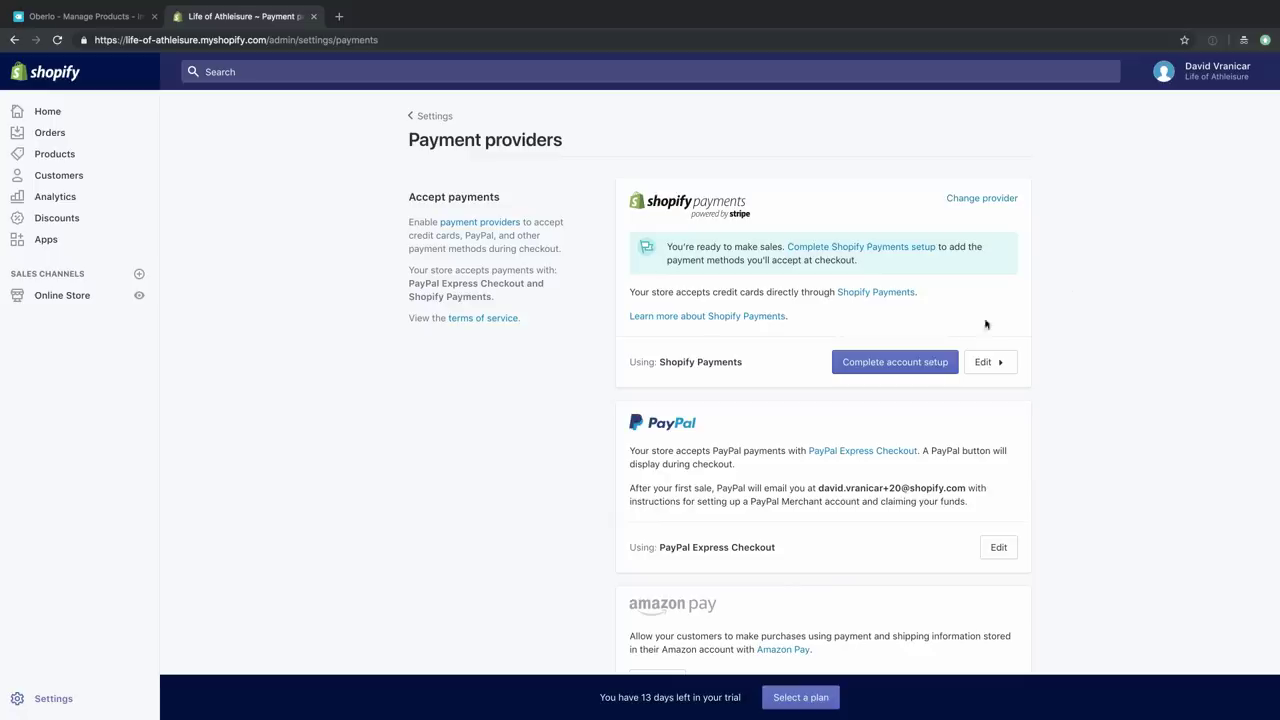
left_click(928, 367)
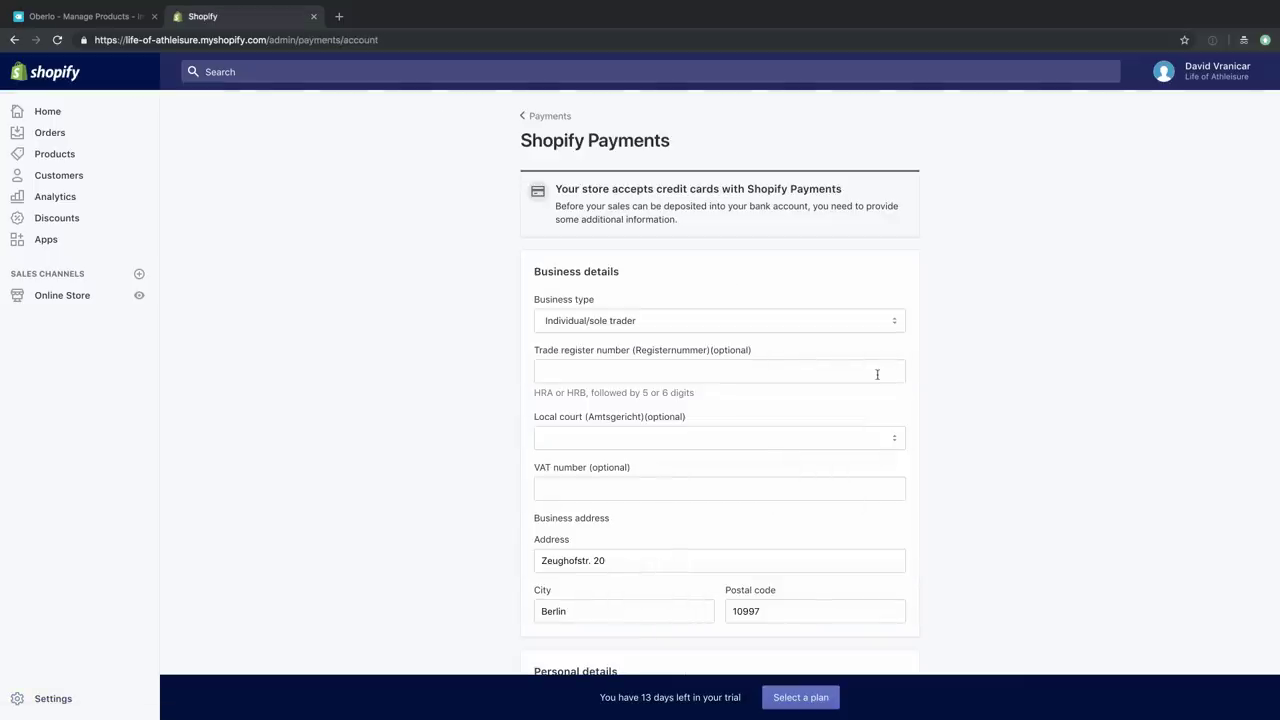
Fill in the owner's date of birth and tax identification number
scroll(877, 374, "down", 3)
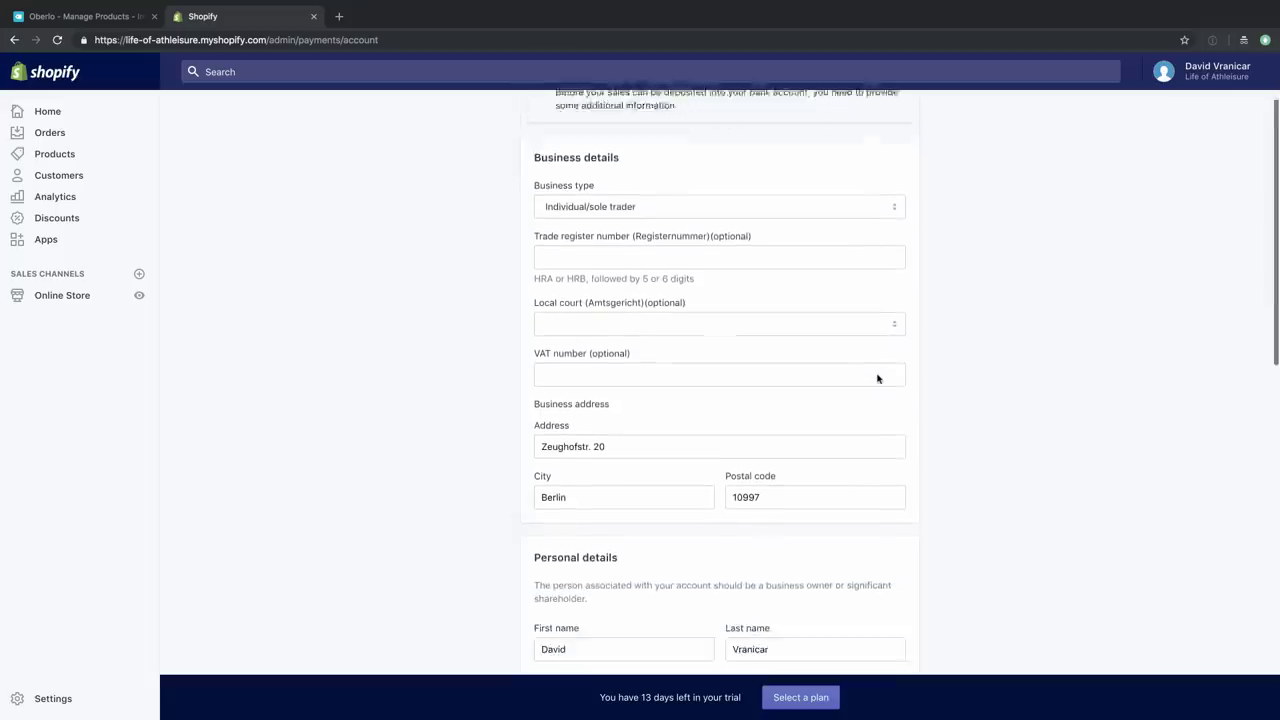
scroll(877, 378, "down", 1)
scroll(860, 382, "down", 2)
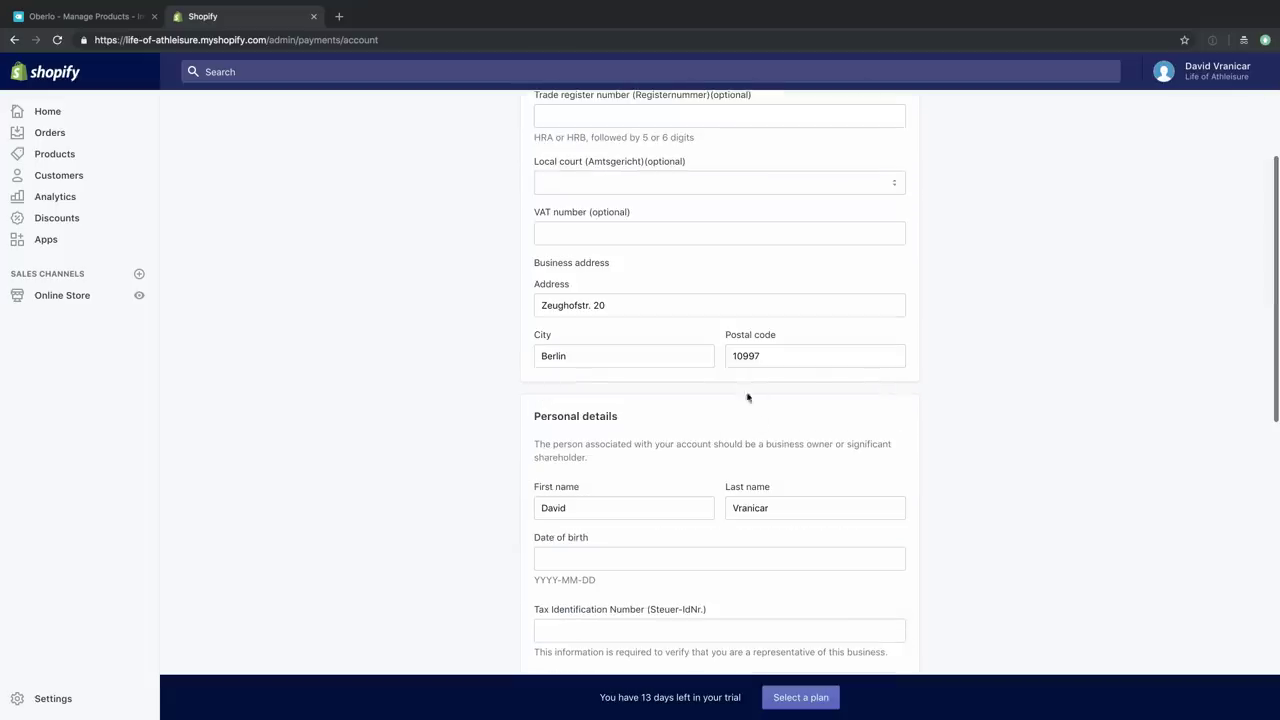
scroll(750, 392, "down", 1)
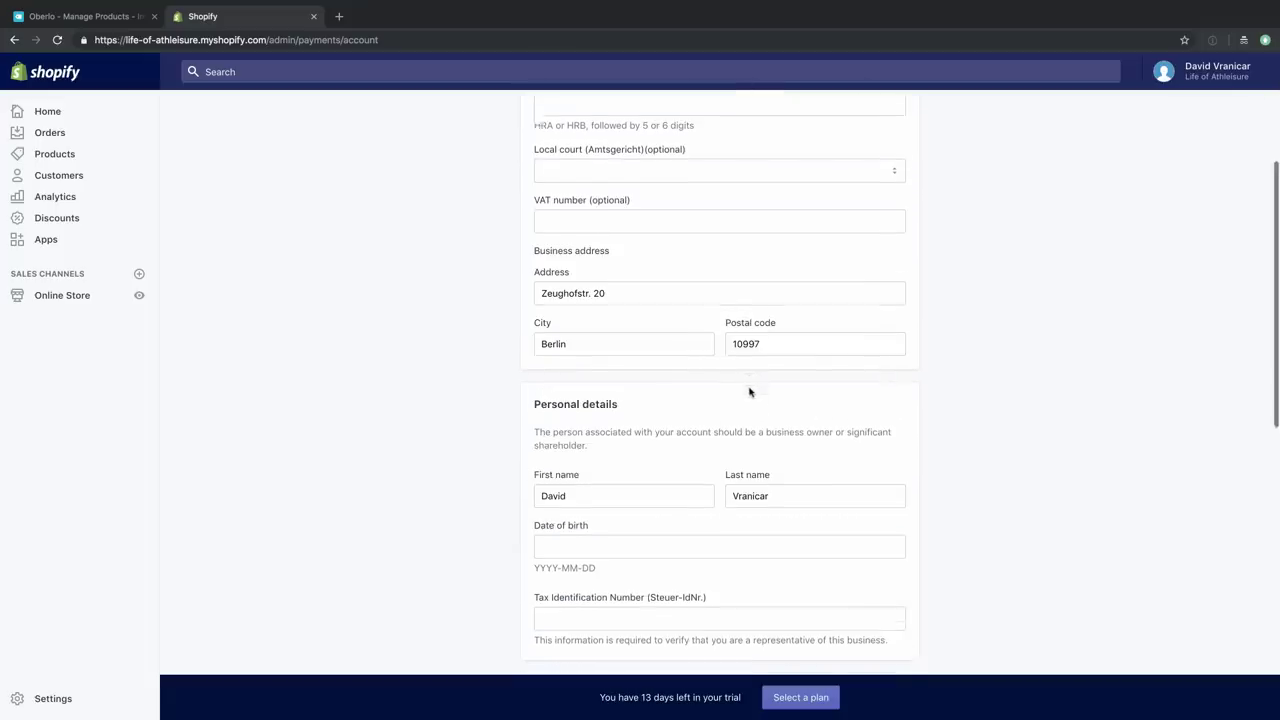
left_click(648, 524)
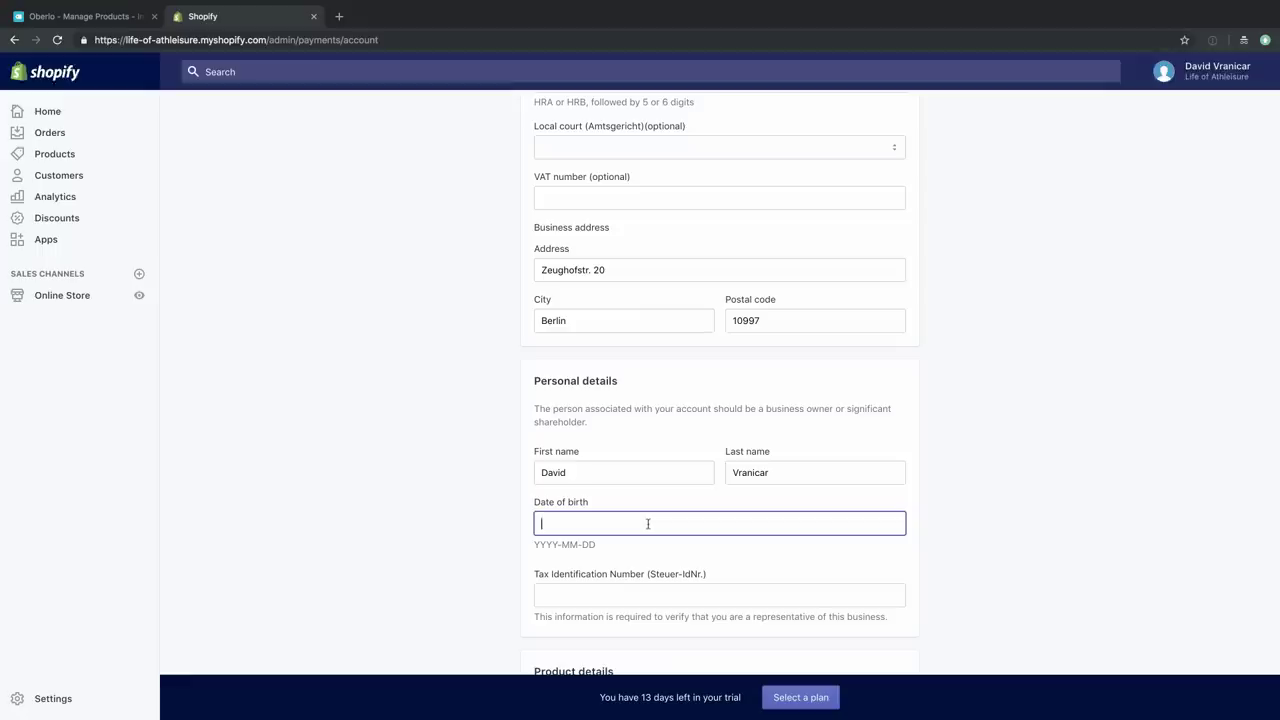
type("1987-0")
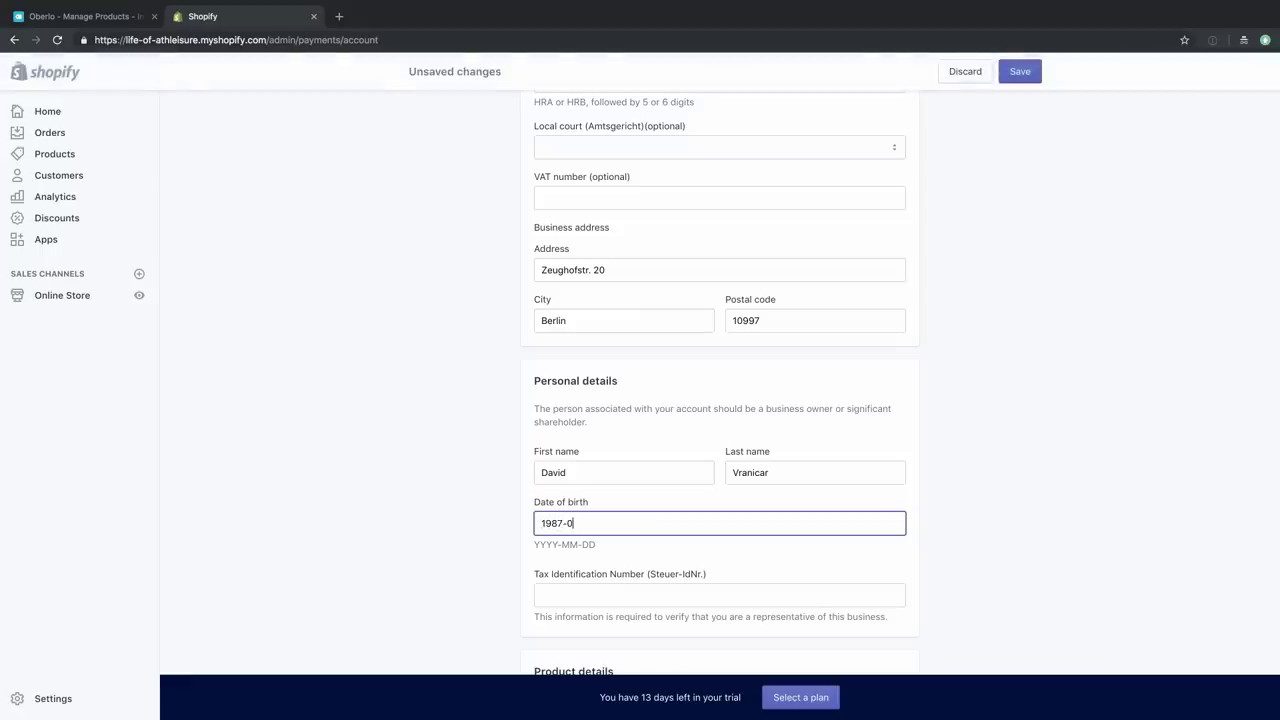
type("1-01")
scroll(1005, 380, "down", 1)
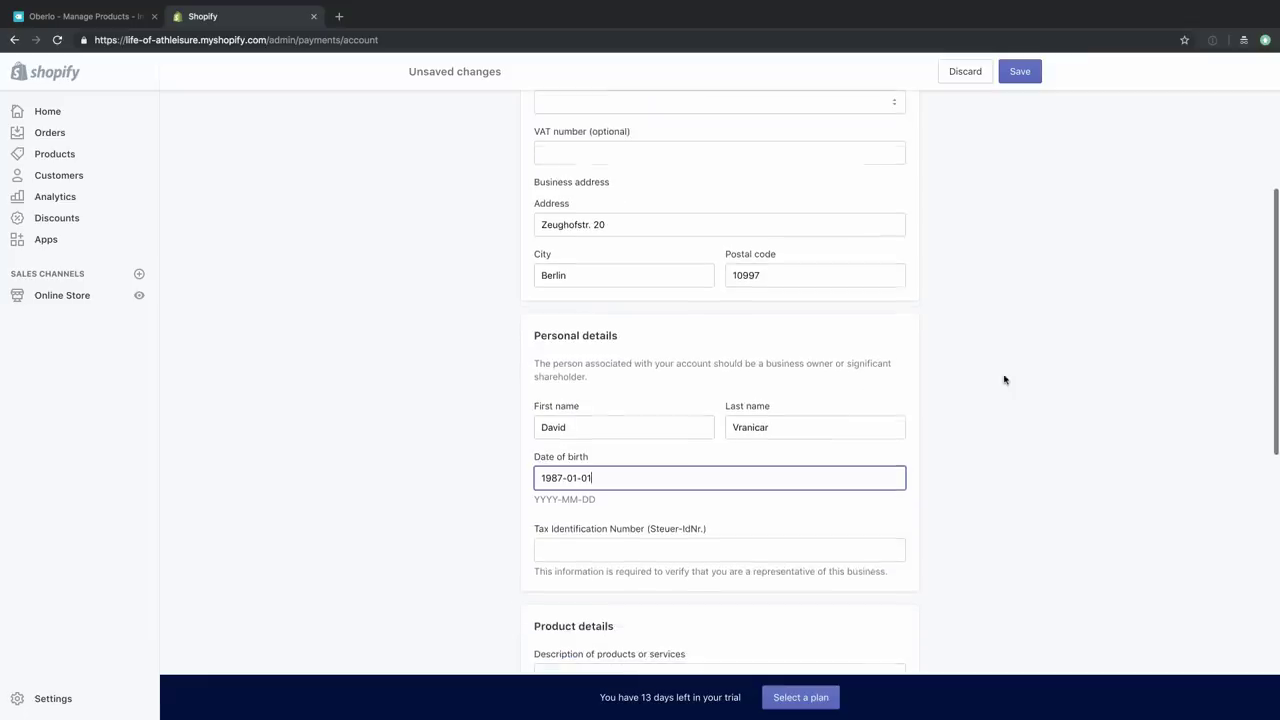
left_click(797, 548)
type("111111111111")
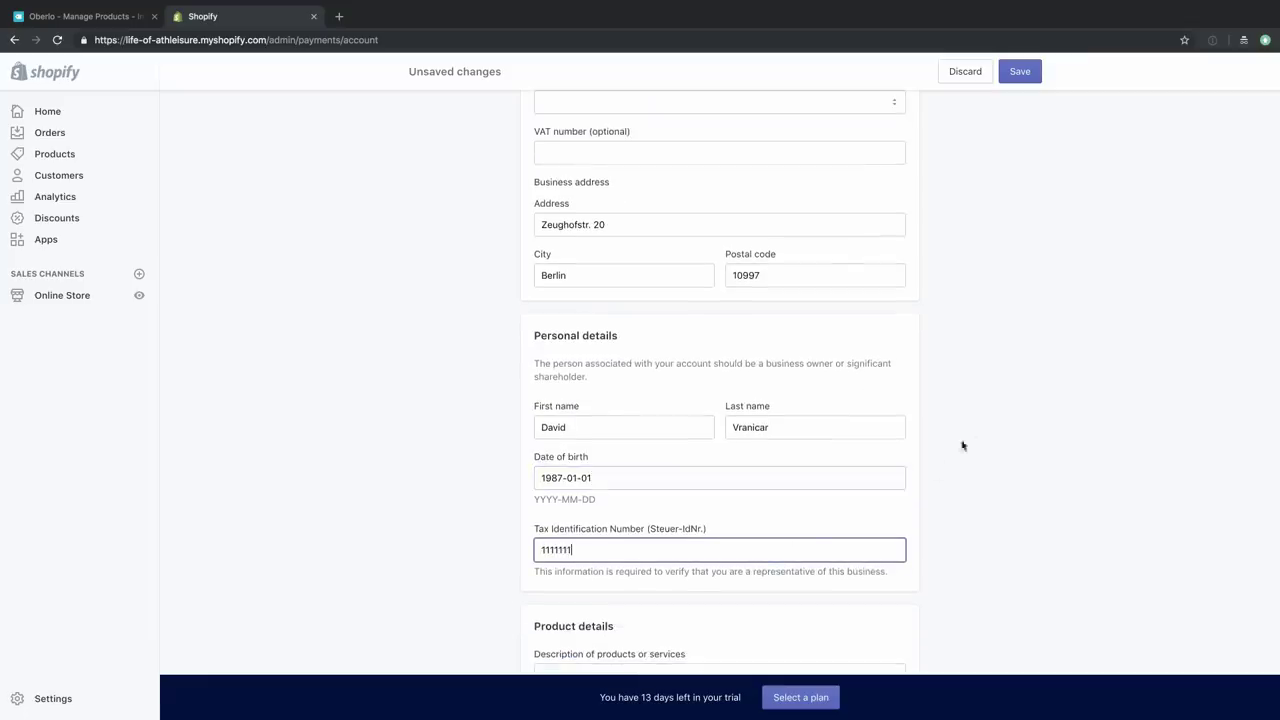
Replace the placeholder phone number with the owner's phone number
scroll(994, 406, "down", 4)
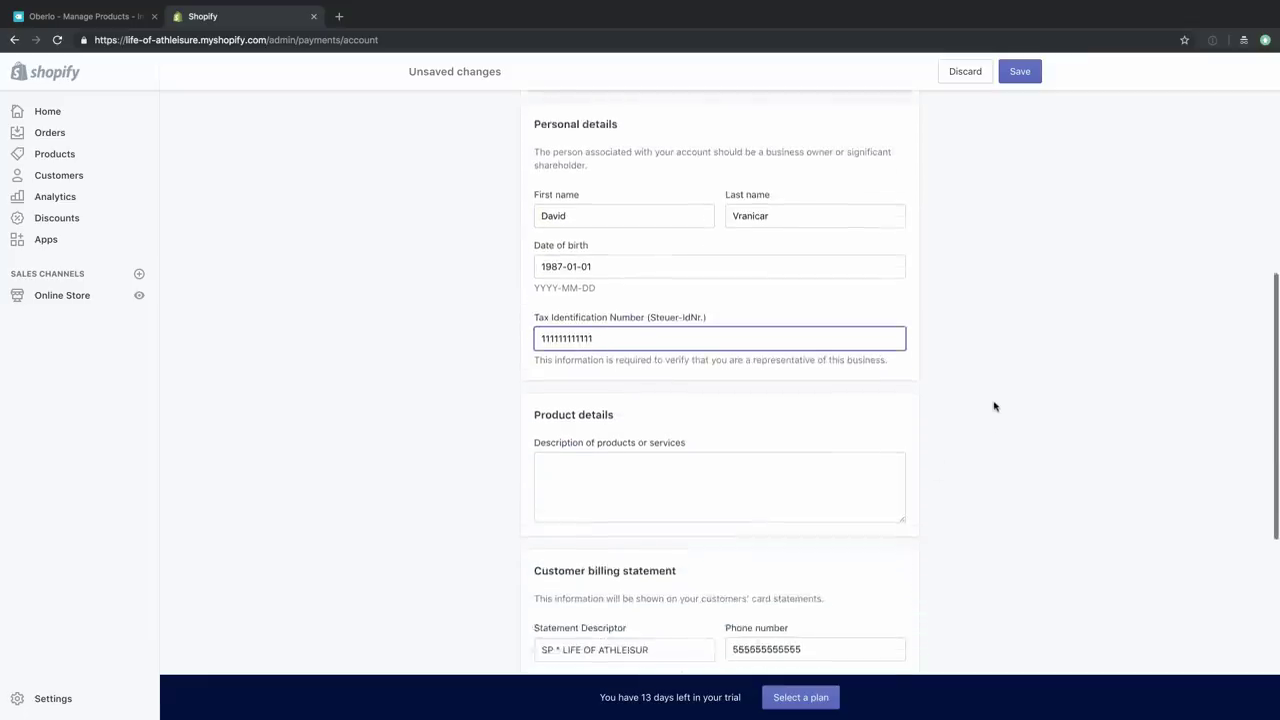
scroll(994, 406, "down", 1)
scroll(987, 406, "down", 2)
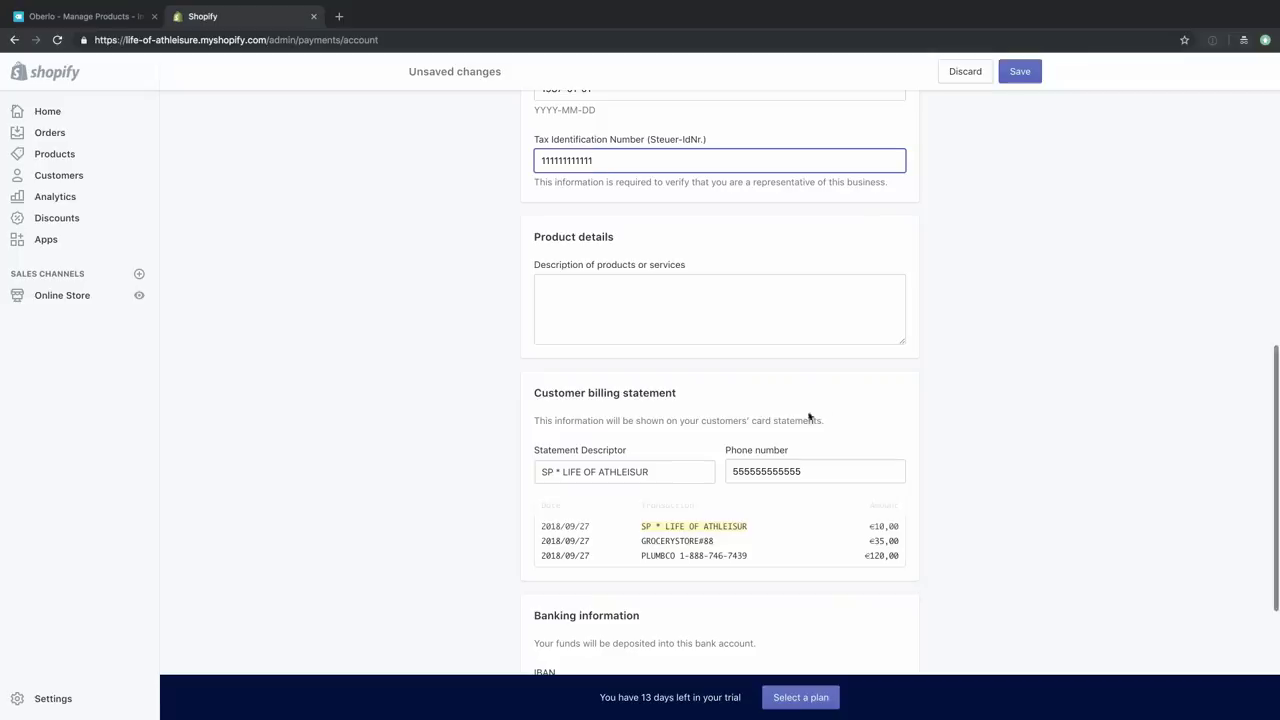
double_click(782, 472)
key("Right")
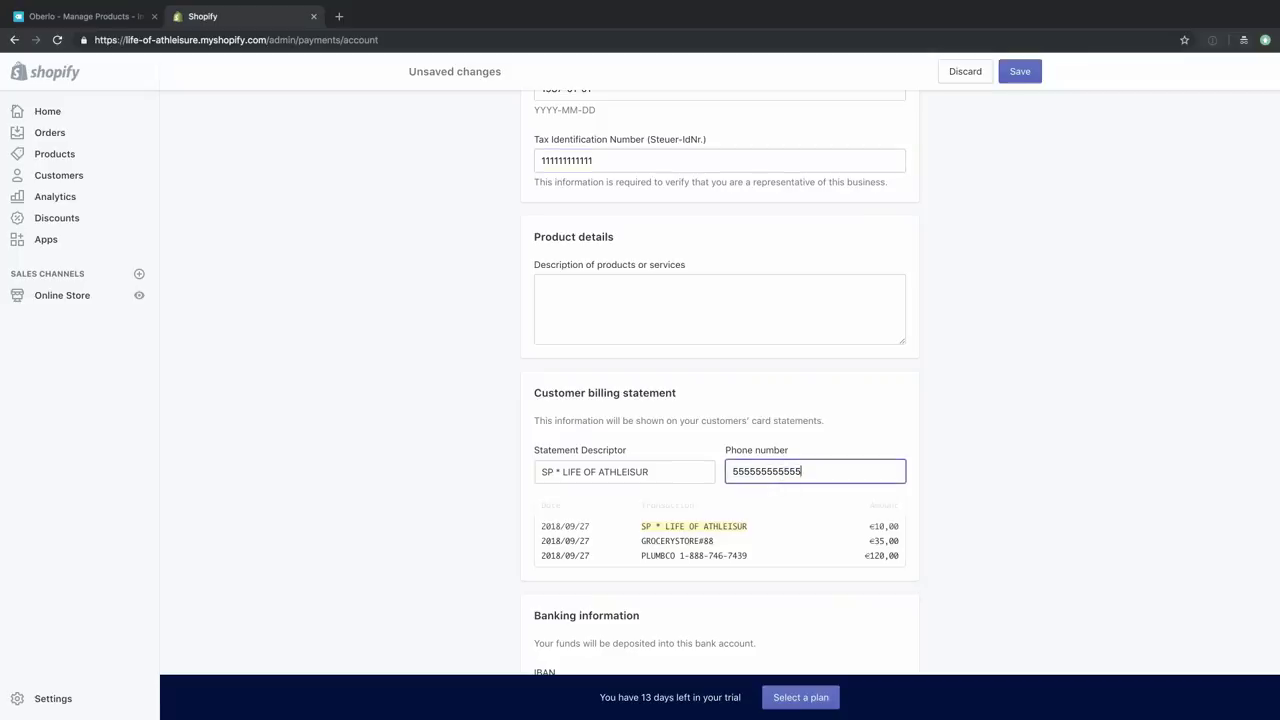
key("ctrl+a")
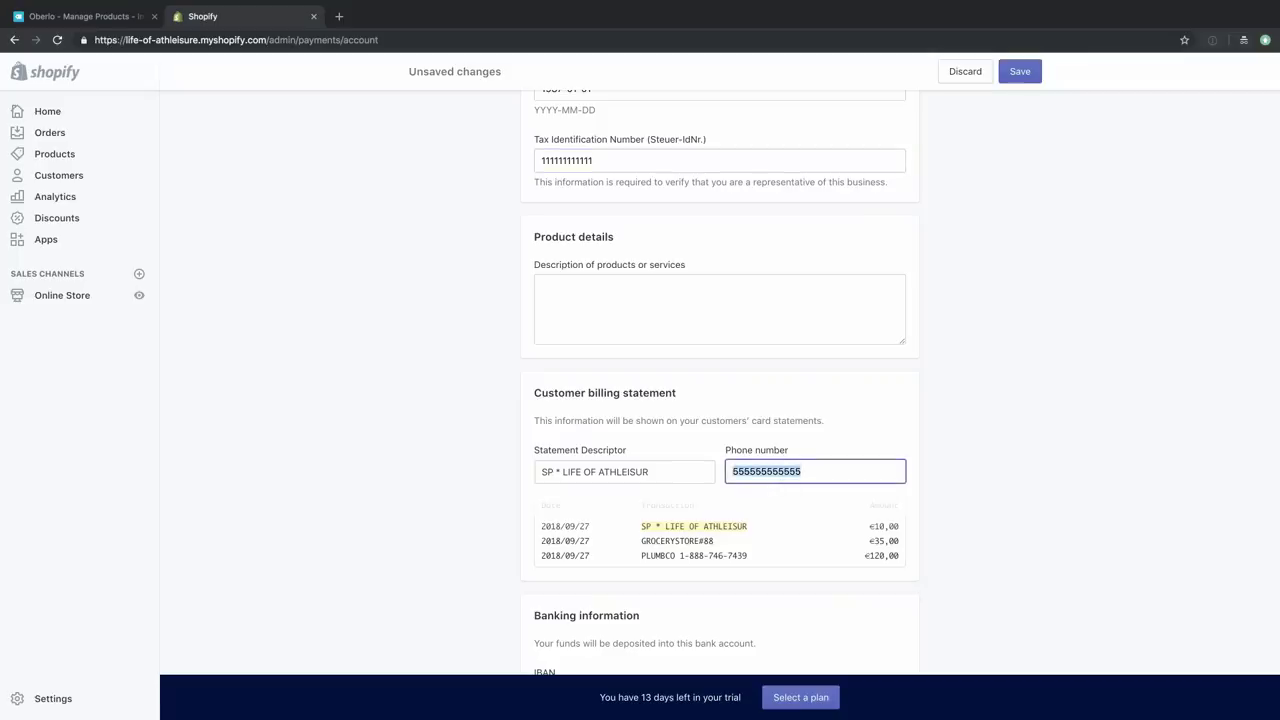
type("123456")
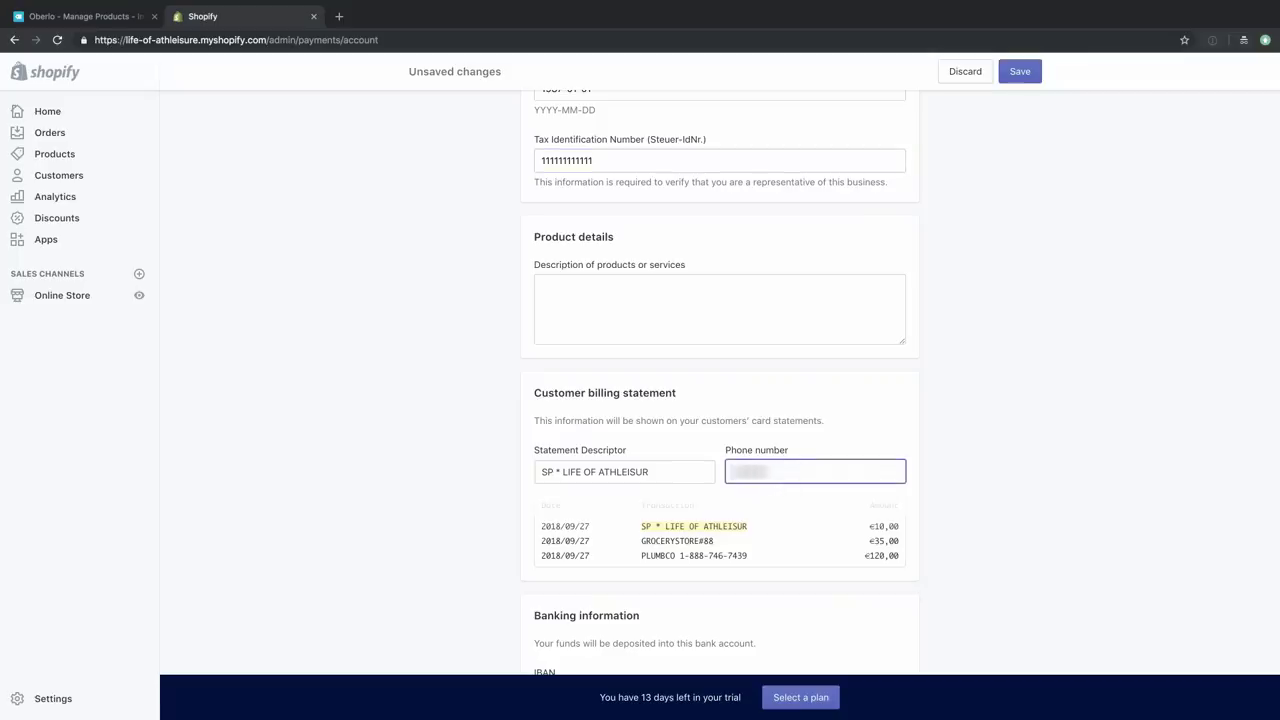
type("78901234")
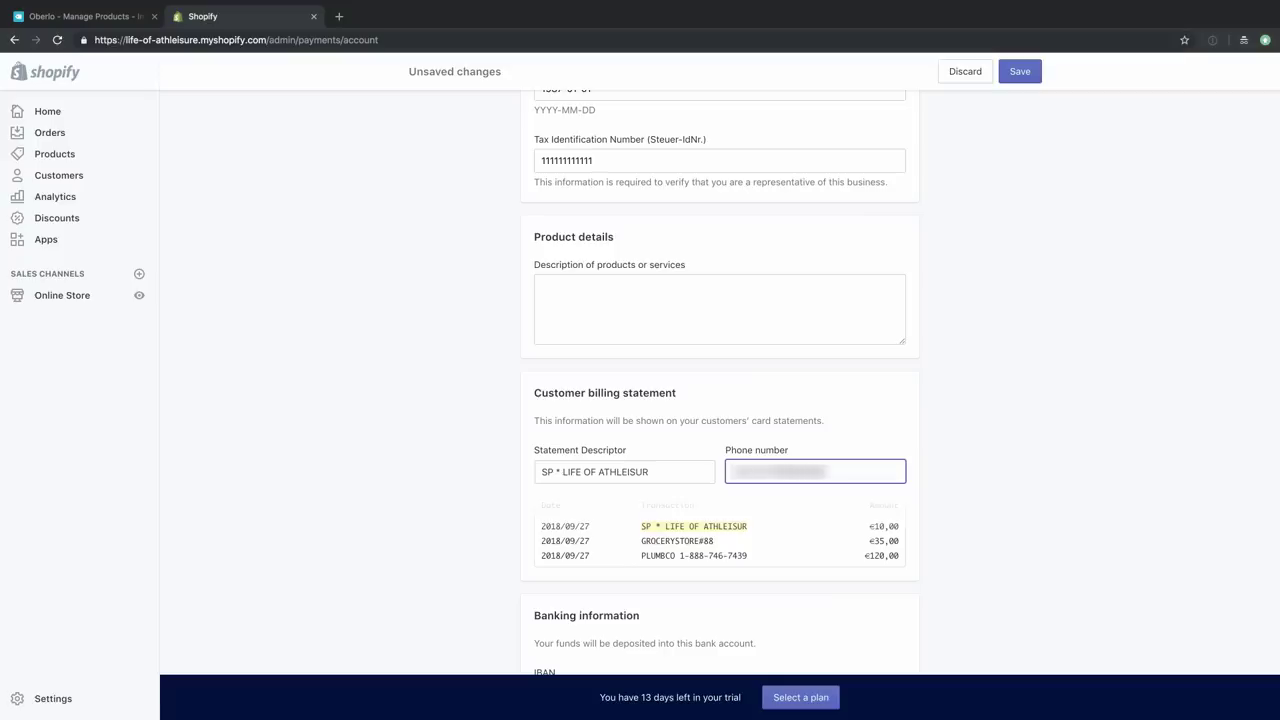
Enter the payout bank IBAN and save the Shopify Payments account details
scroll(966, 399, "down", 1)
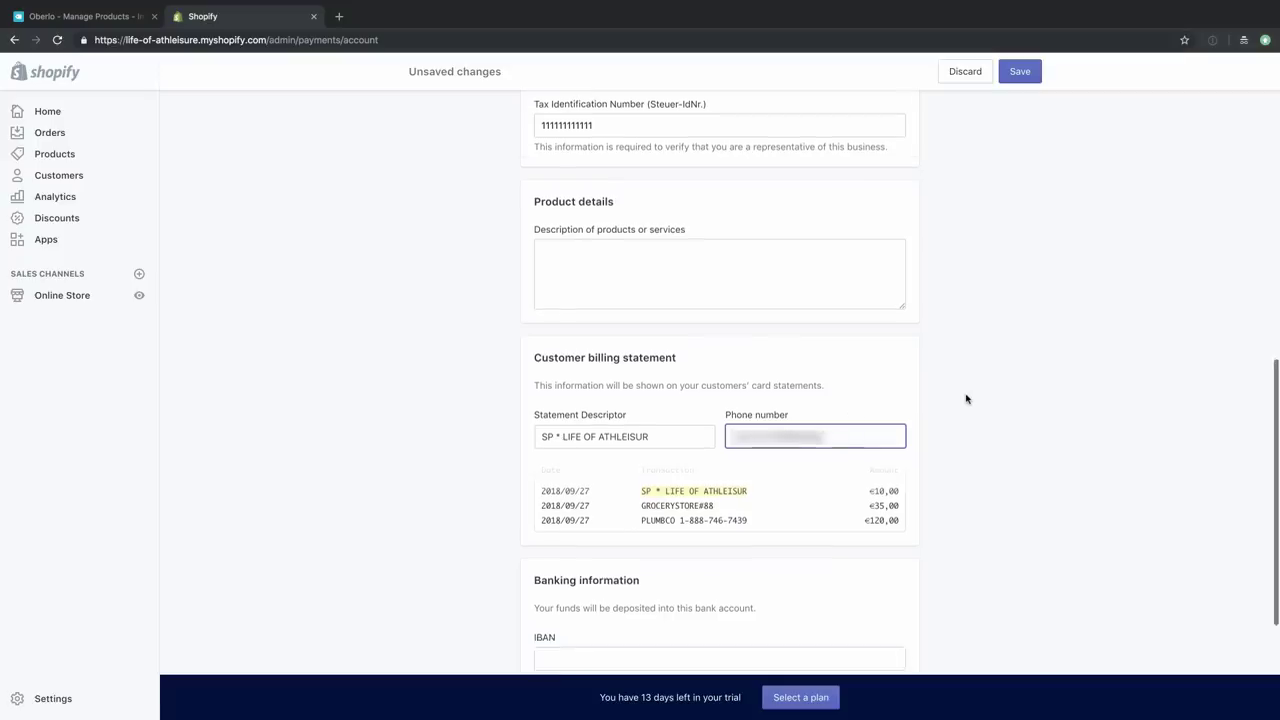
scroll(966, 399, "down", 2)
left_click(840, 492)
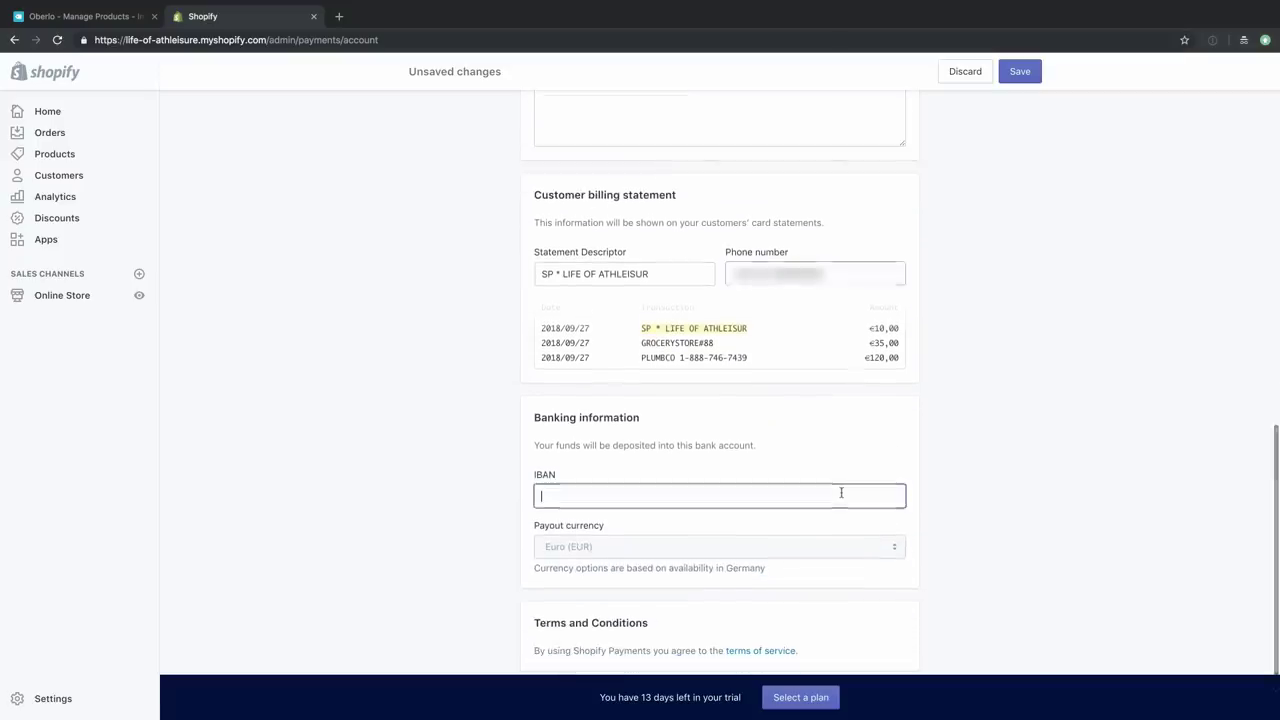
type("1111")
type("11111111")
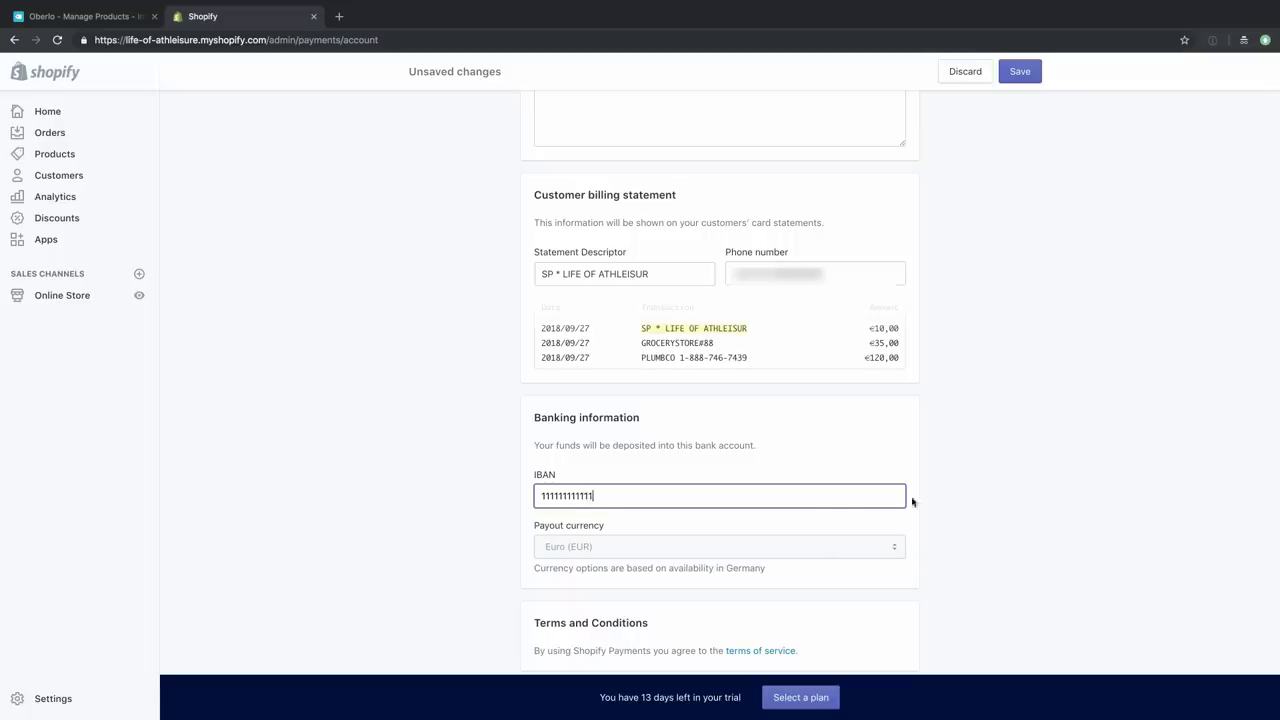
scroll(912, 502, "down", 1)
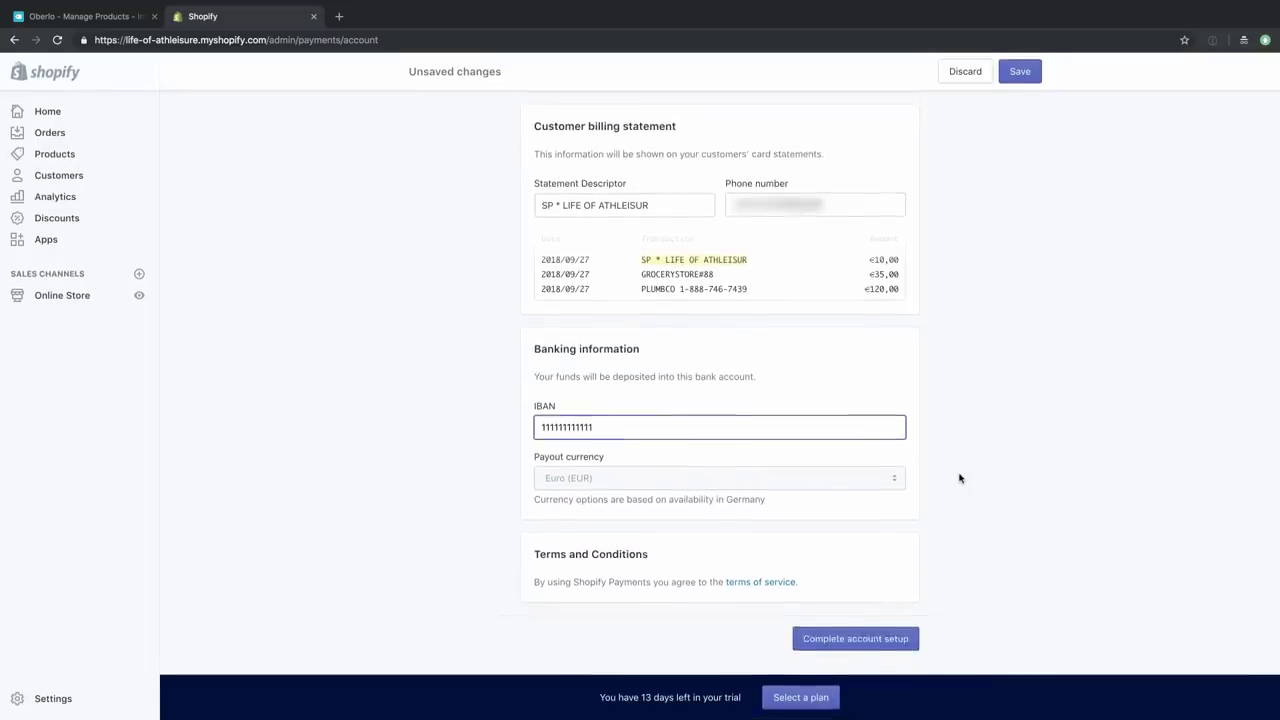
scroll(959, 478, "up", 15)
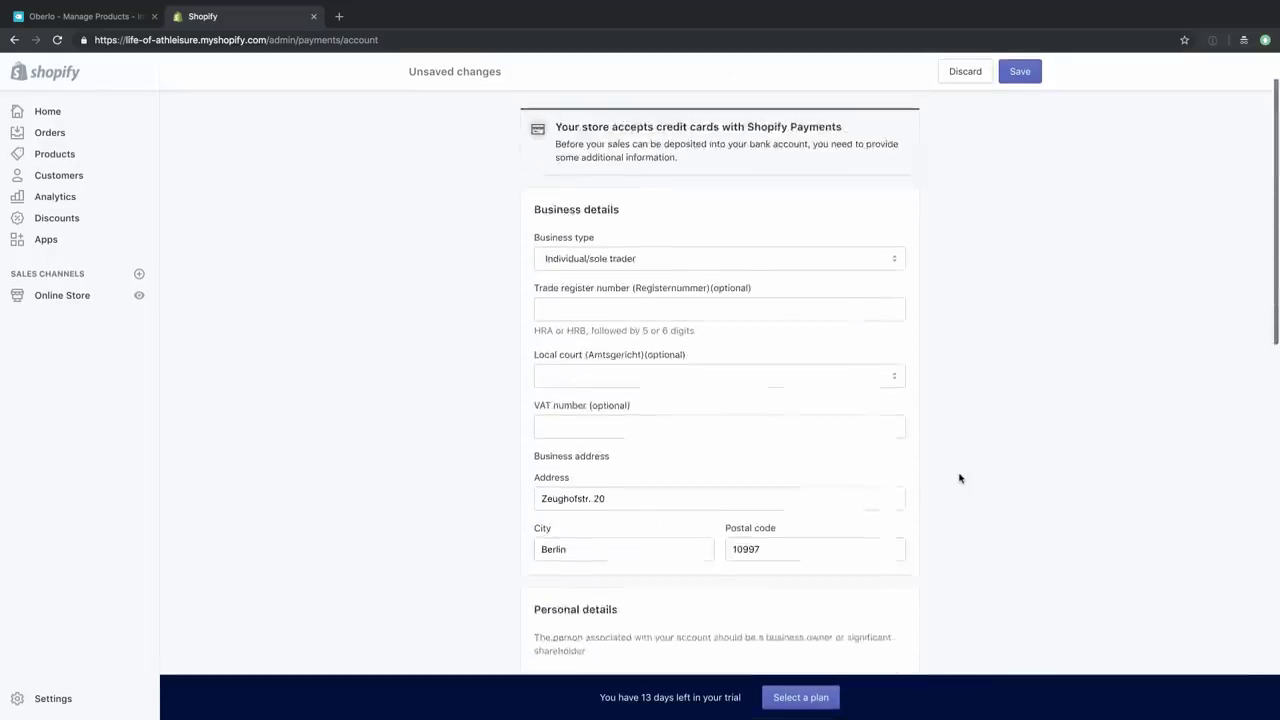
scroll(959, 478, "up", 1)
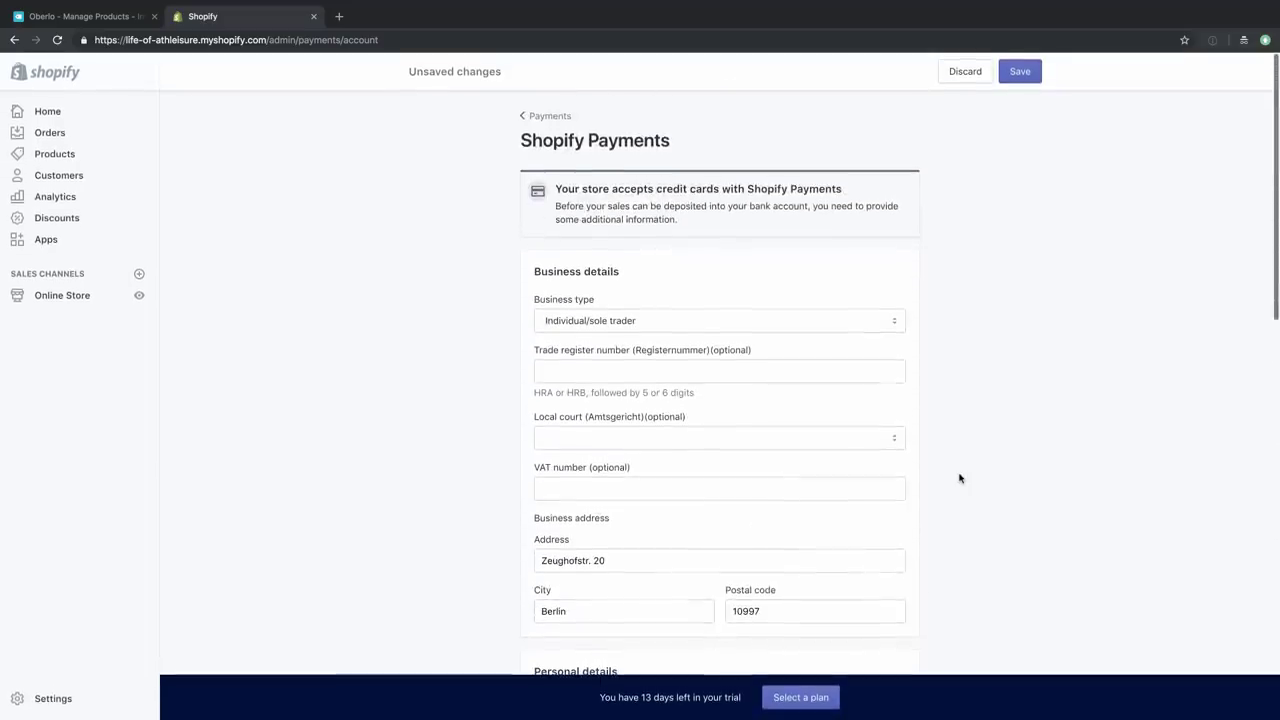
left_click(1020, 72)
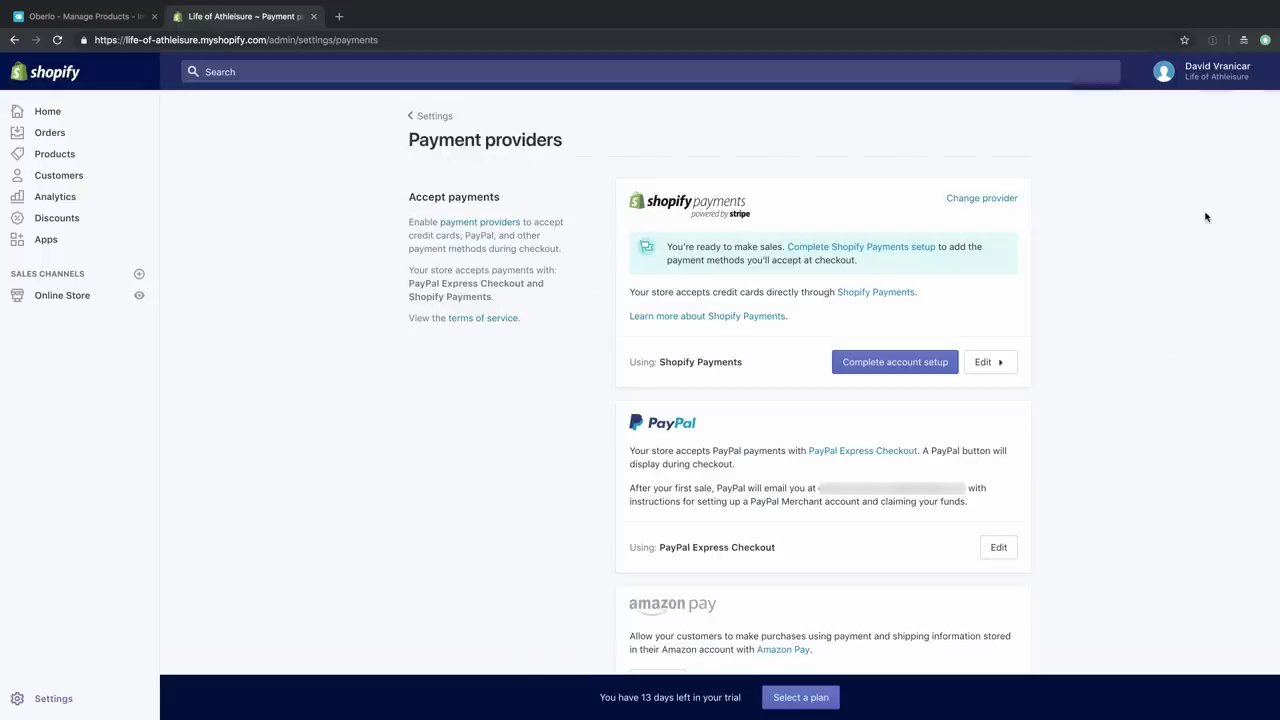
scroll(1202, 216, "down", 2)
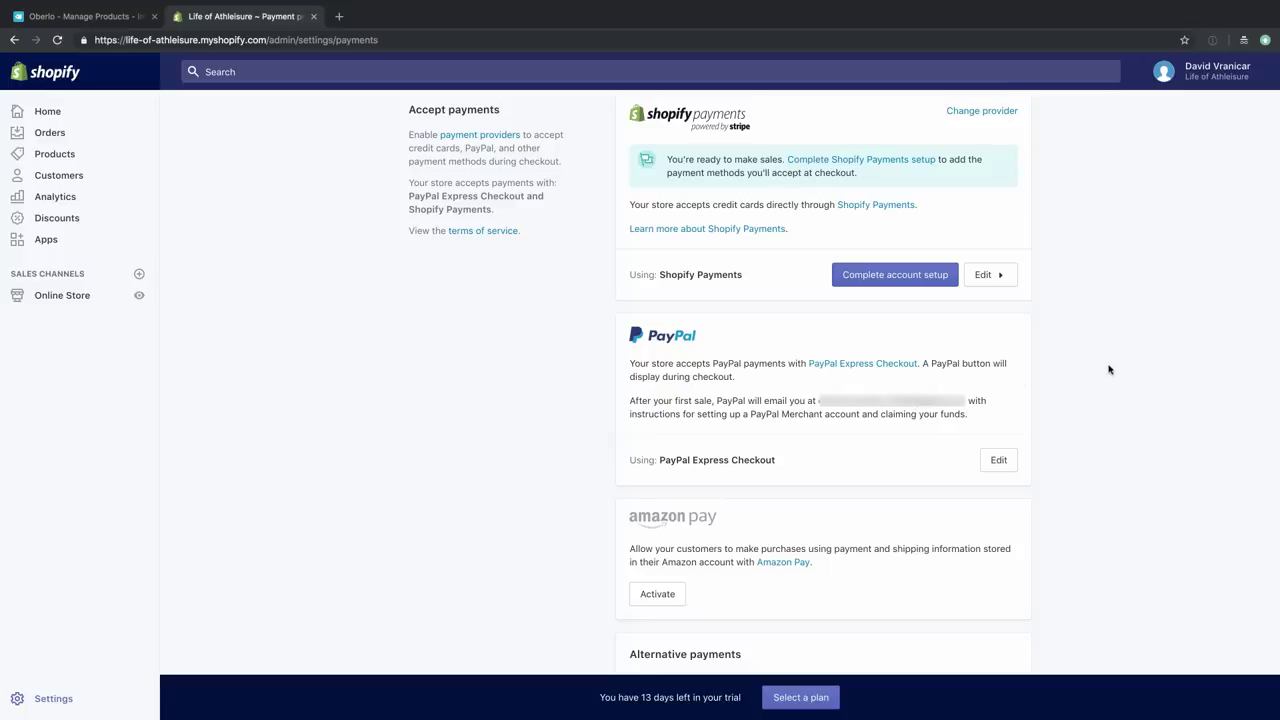
scroll(1108, 369, "down", 5)
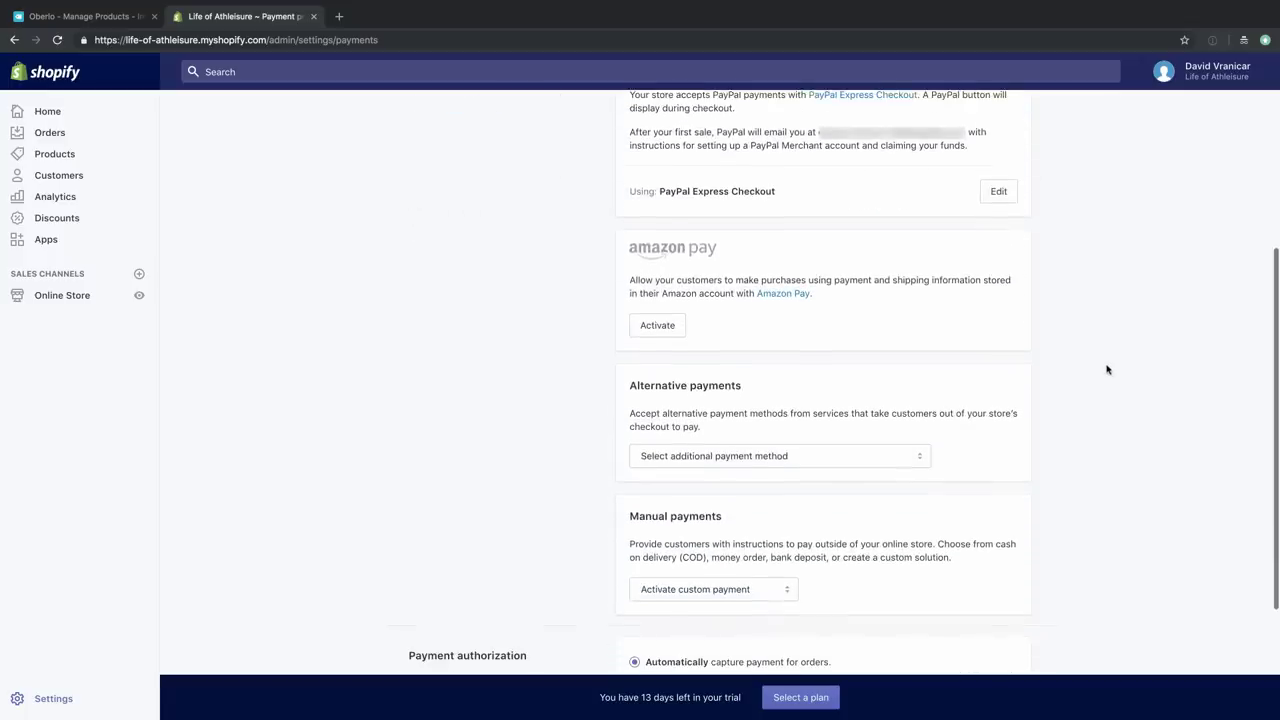
left_click(903, 462)
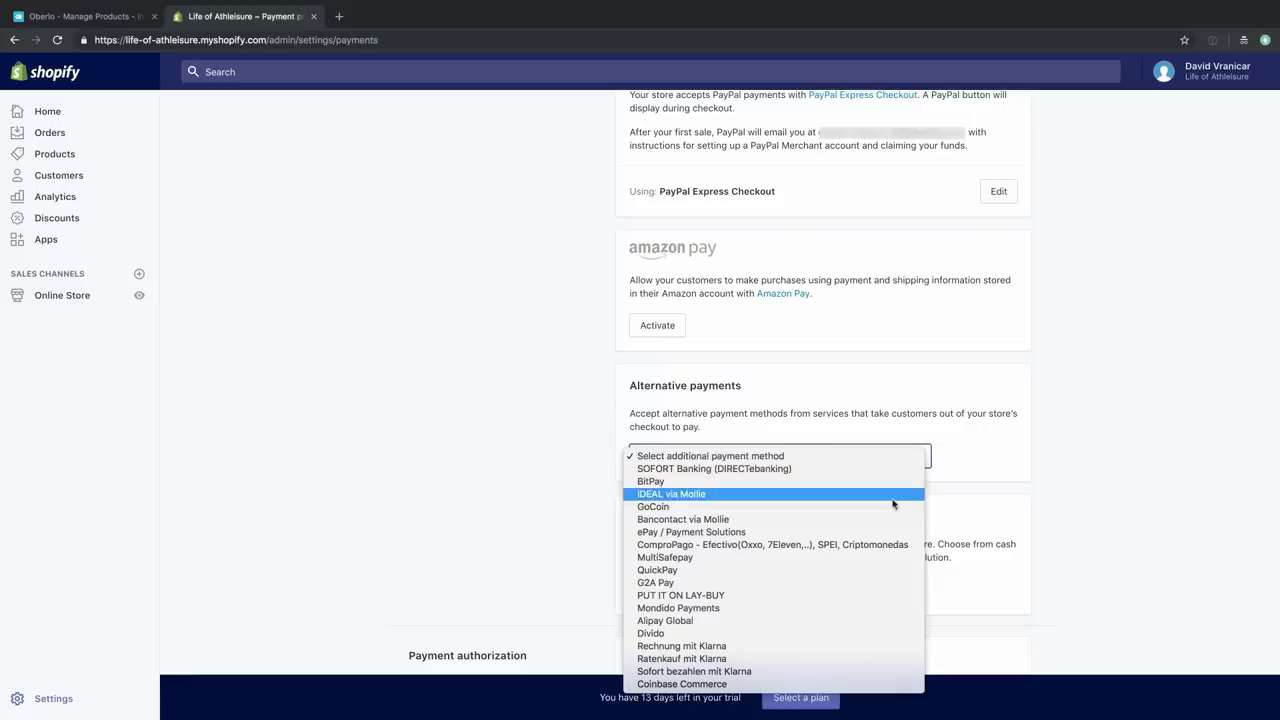
left_click(1155, 423)
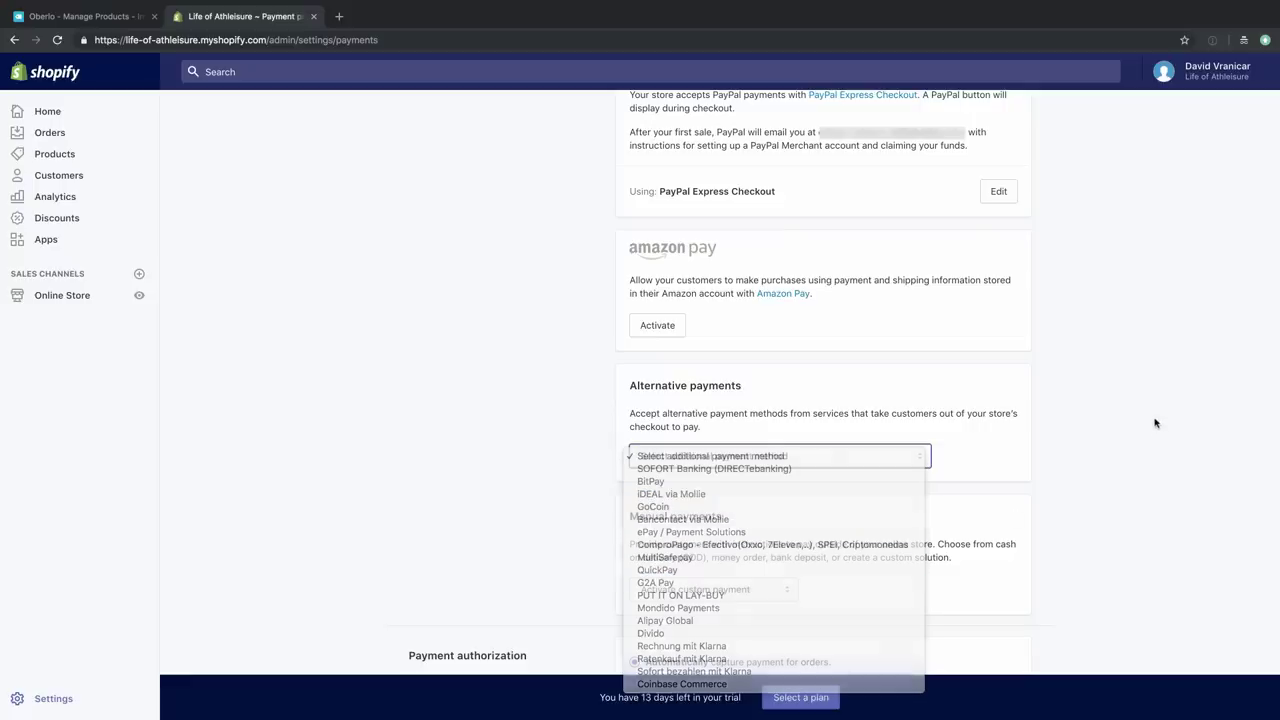
scroll(1155, 423, "down", 2)
scroll(1155, 423, "down", 2)
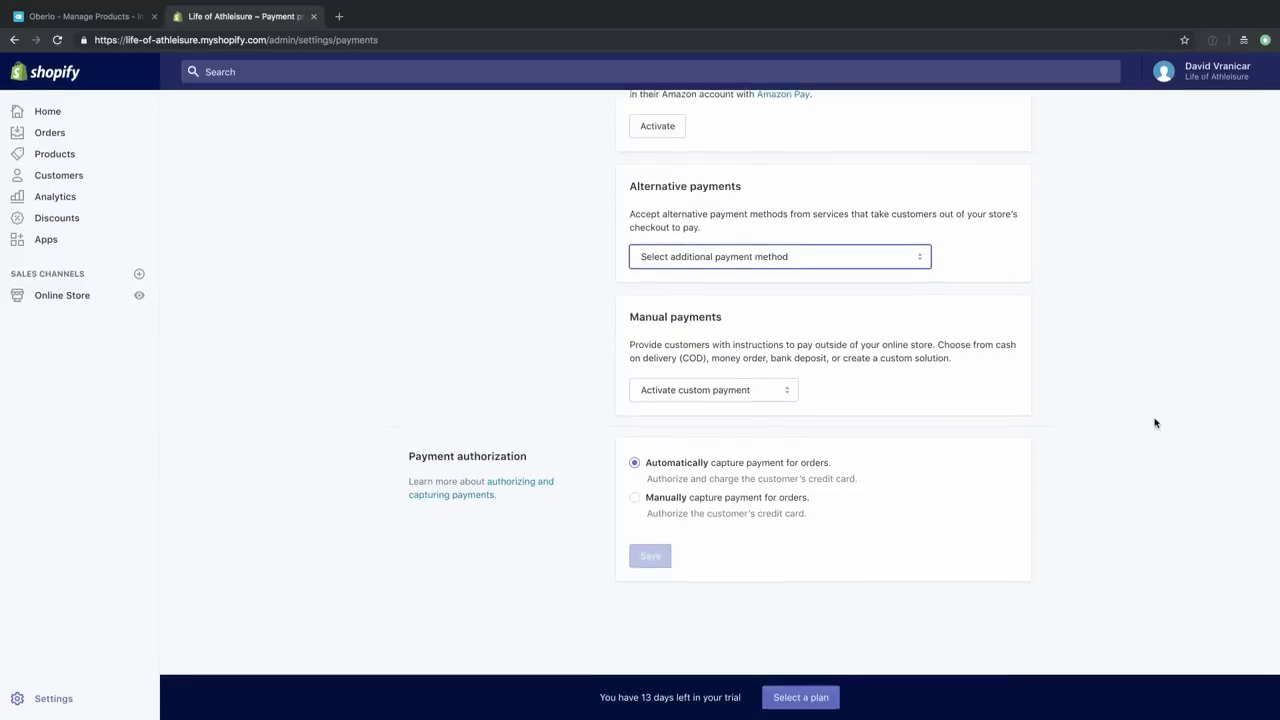
scroll(1155, 423, "up", 10)
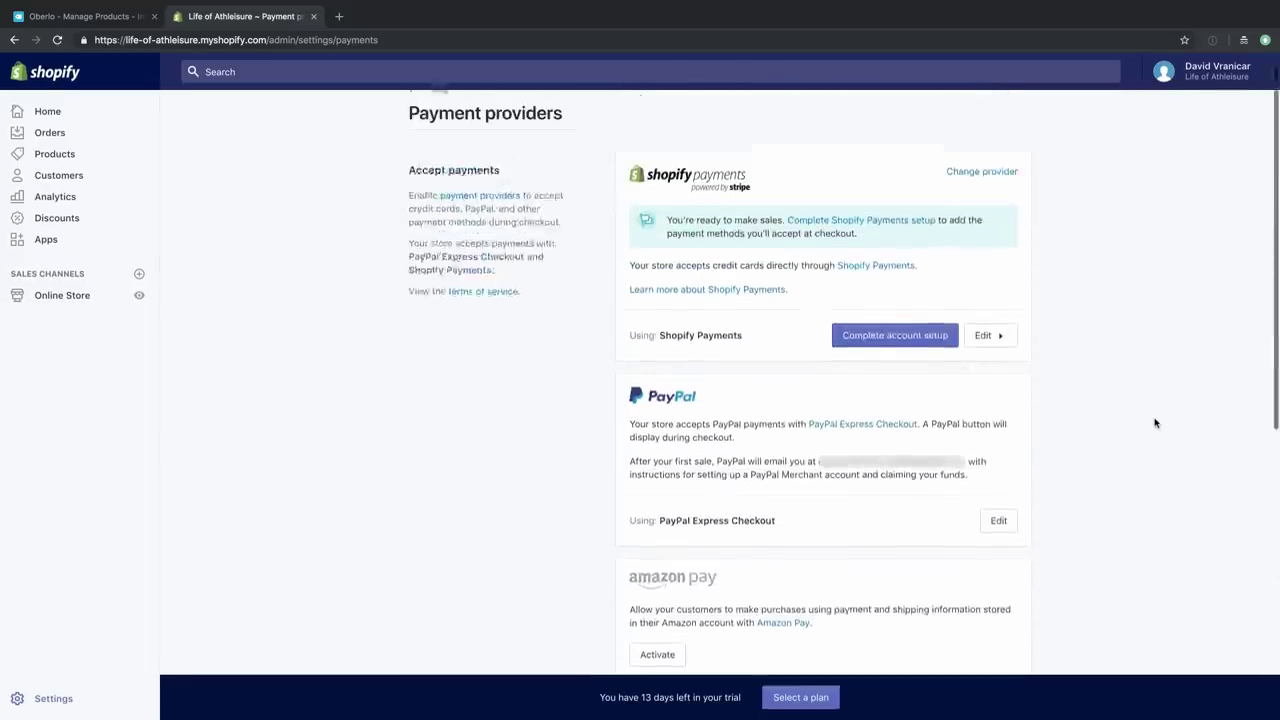
scroll(1155, 423, "up", 1)
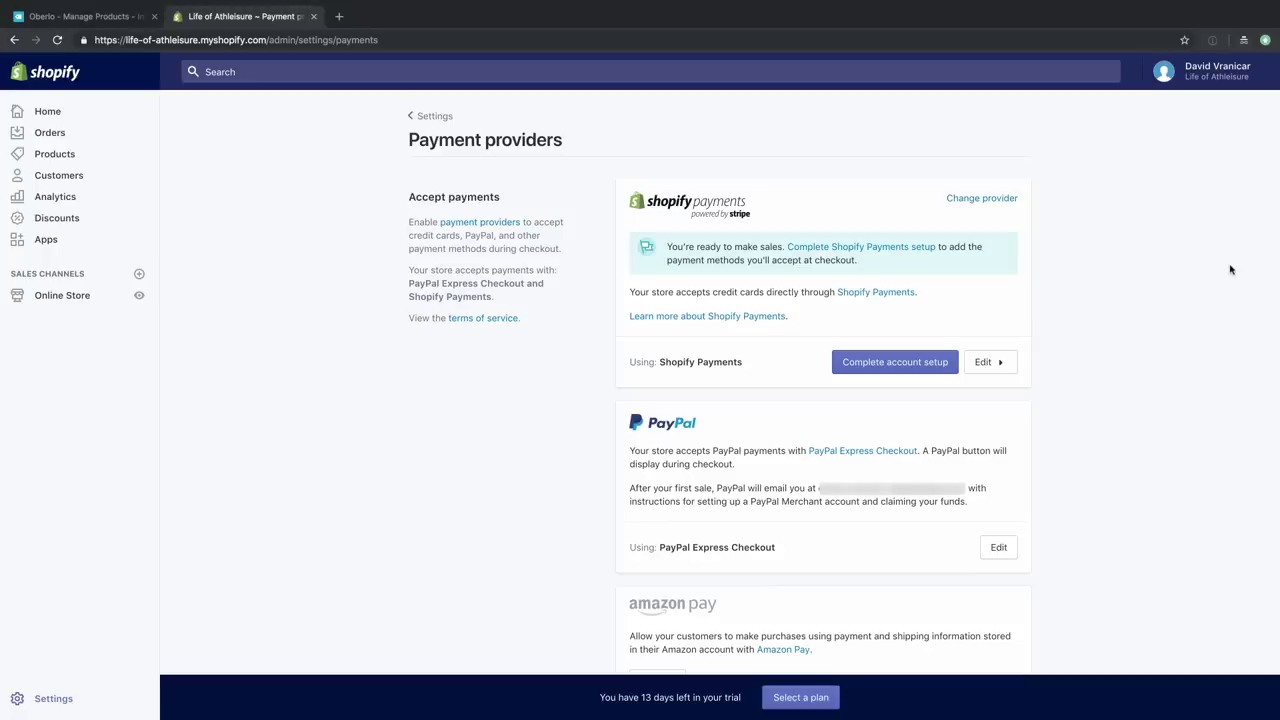
Go to Settings > Legal and review the empty refund, privacy, terms and legal notice fields
left_click(42, 699)
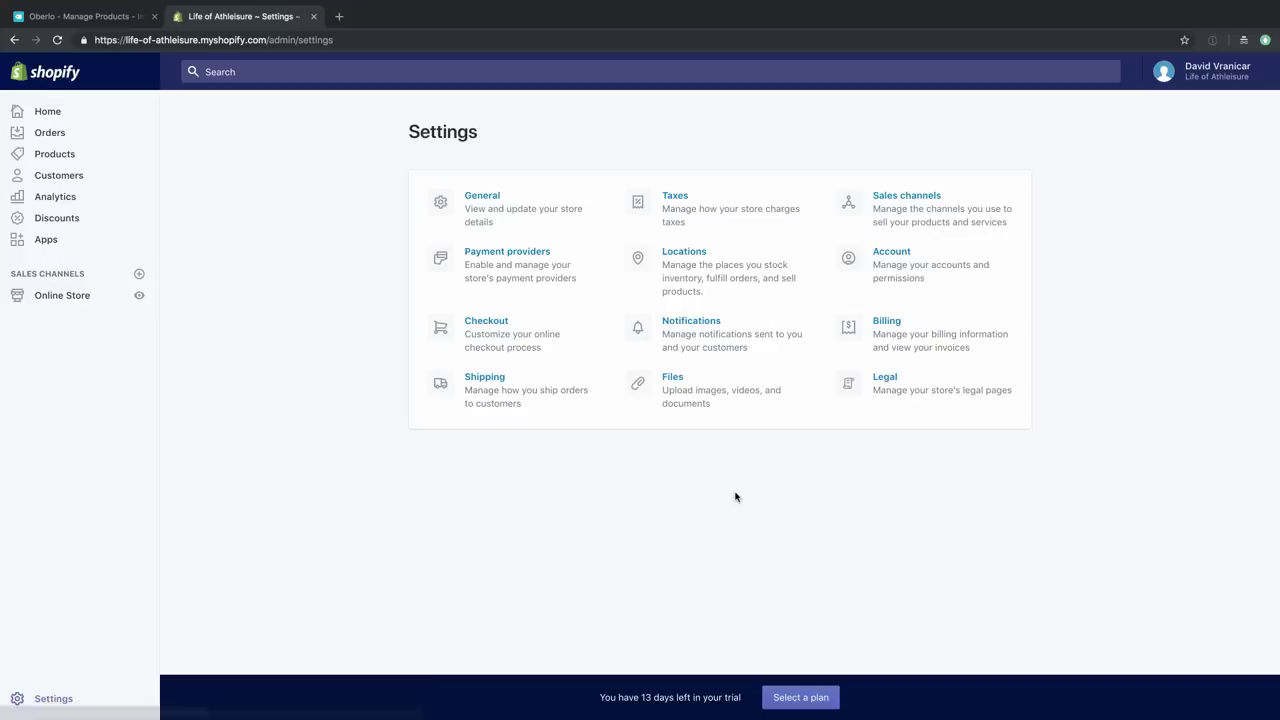
left_click(989, 397)
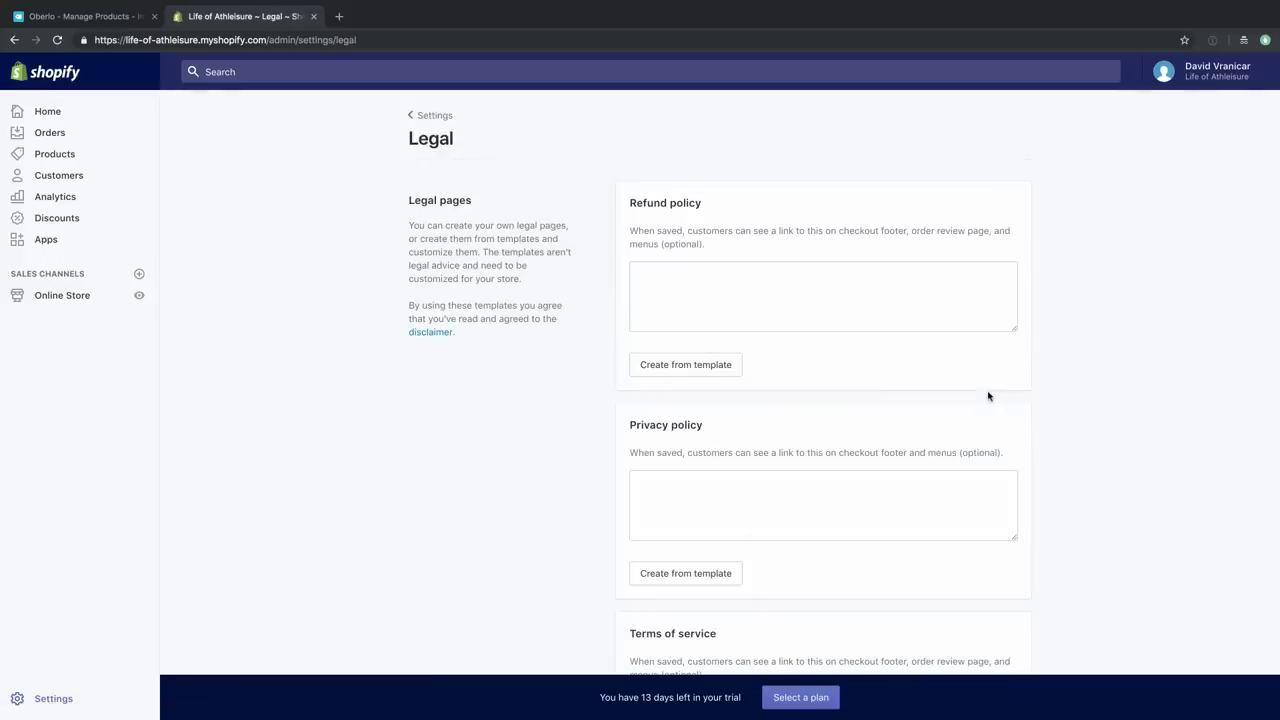
scroll(1037, 335, "down", 3)
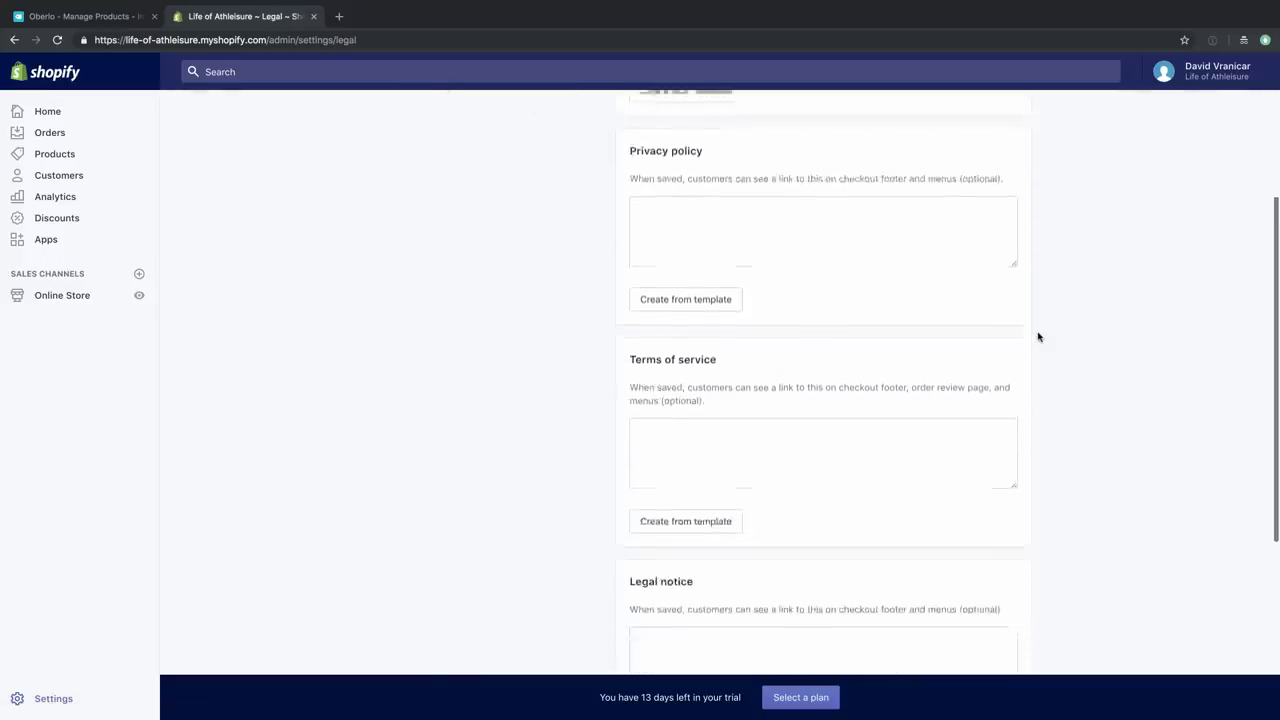
scroll(1037, 336, "down", 1)
scroll(1037, 336, "up", 3)
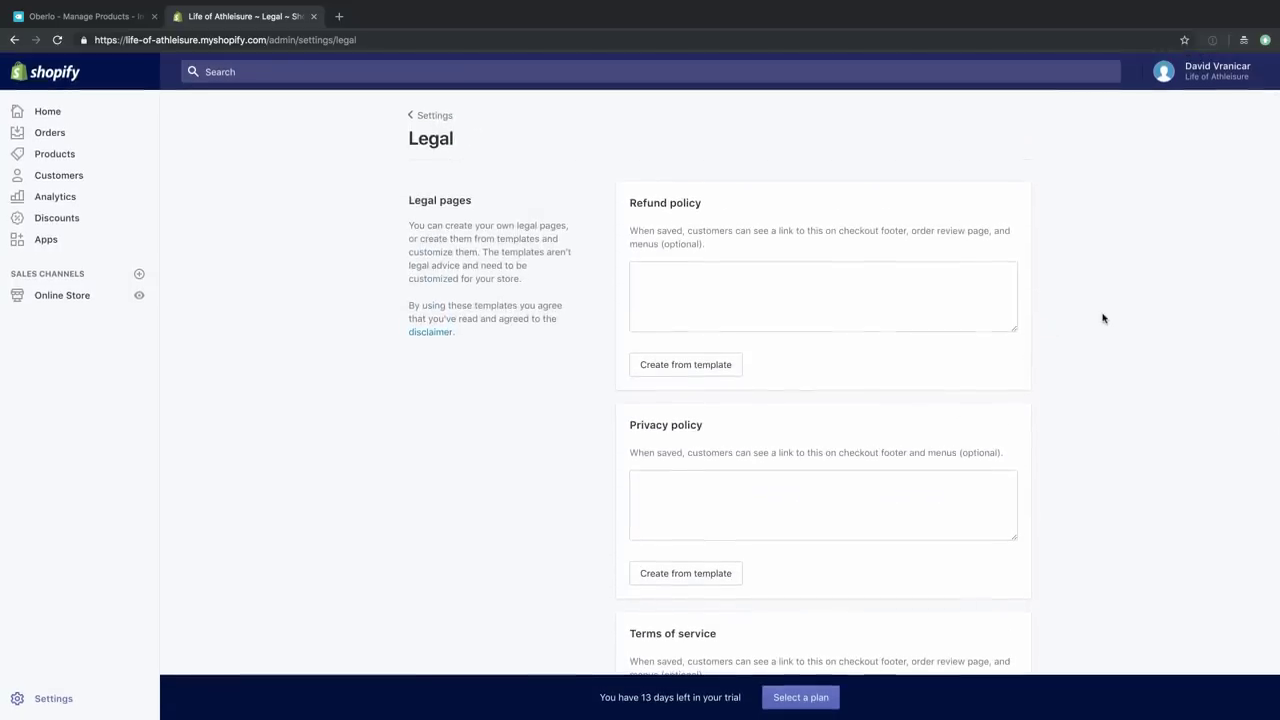
Generate the Refund policy from template and review its refunds, exchanges, gifts and return-shipping text
left_click(685, 371)
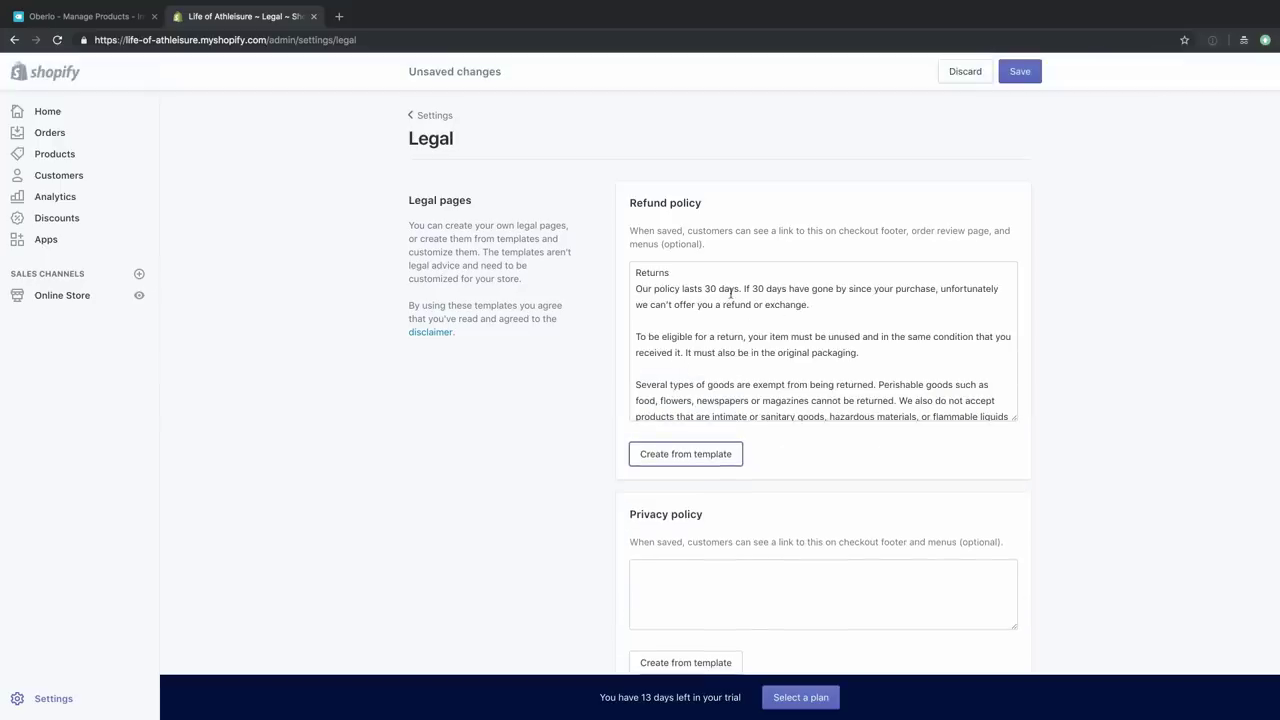
scroll(866, 294, "down", 1)
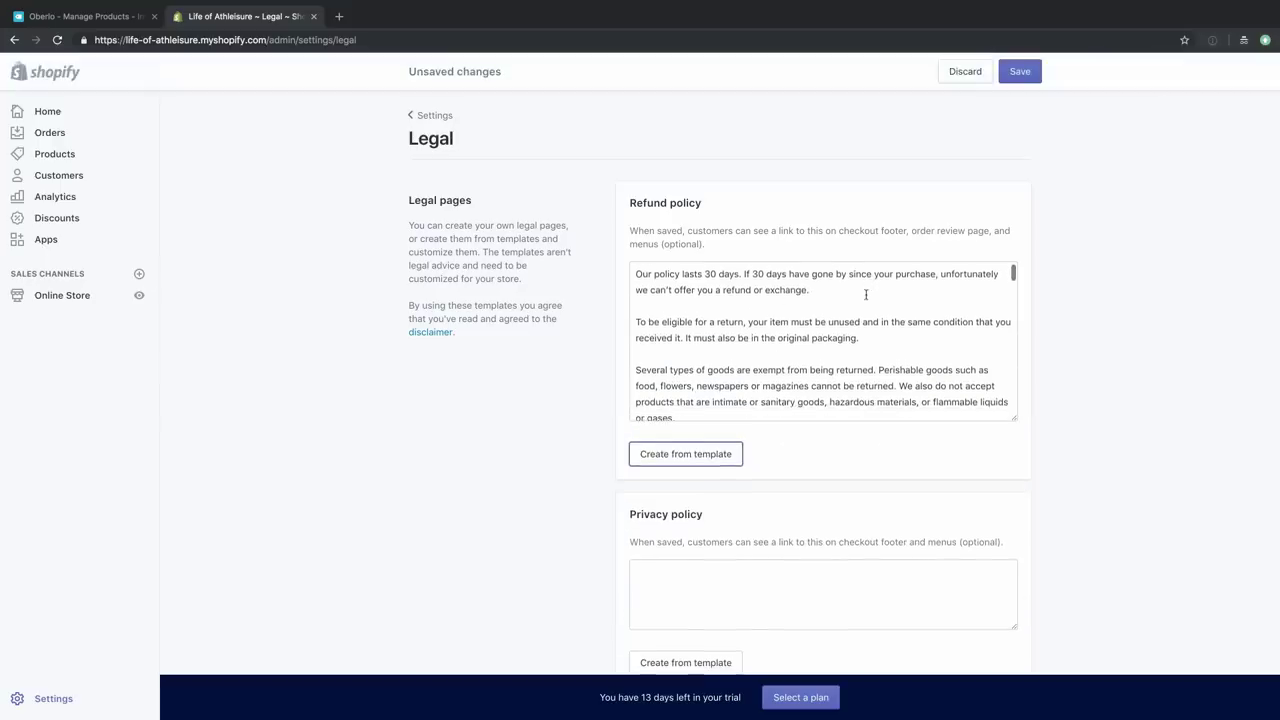
scroll(866, 294, "down", 8)
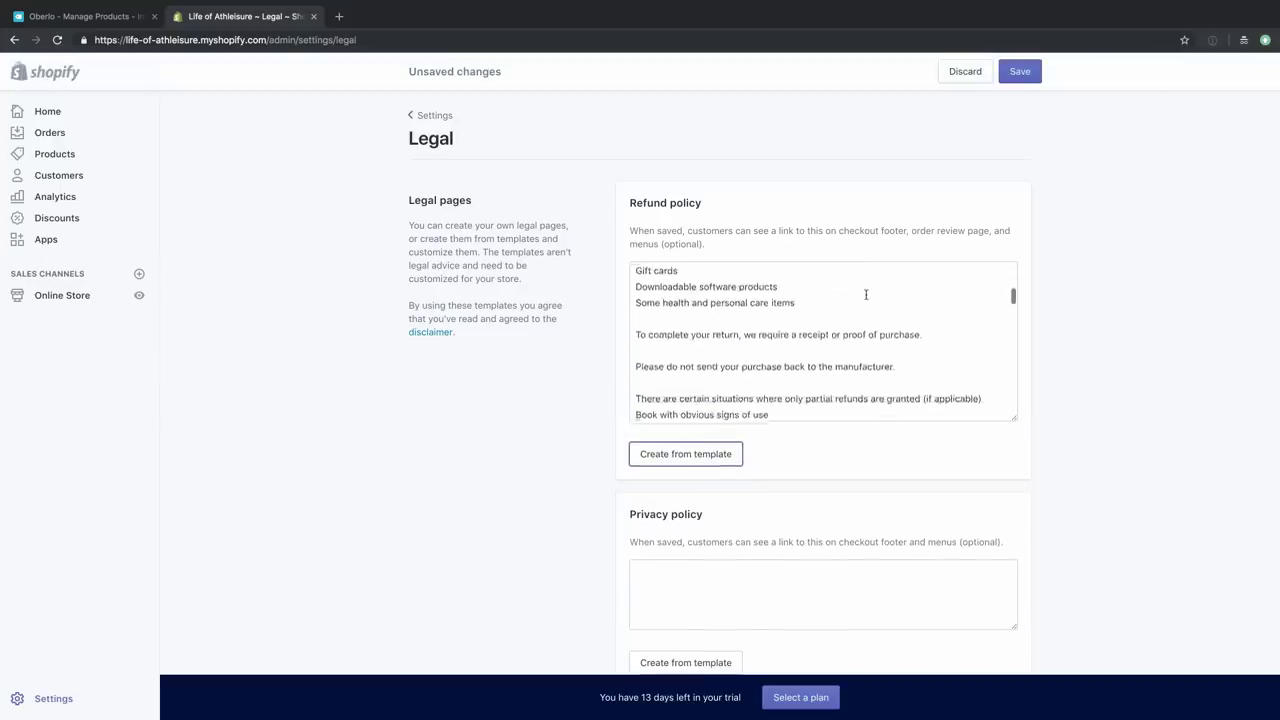
scroll(866, 294, "down", 5)
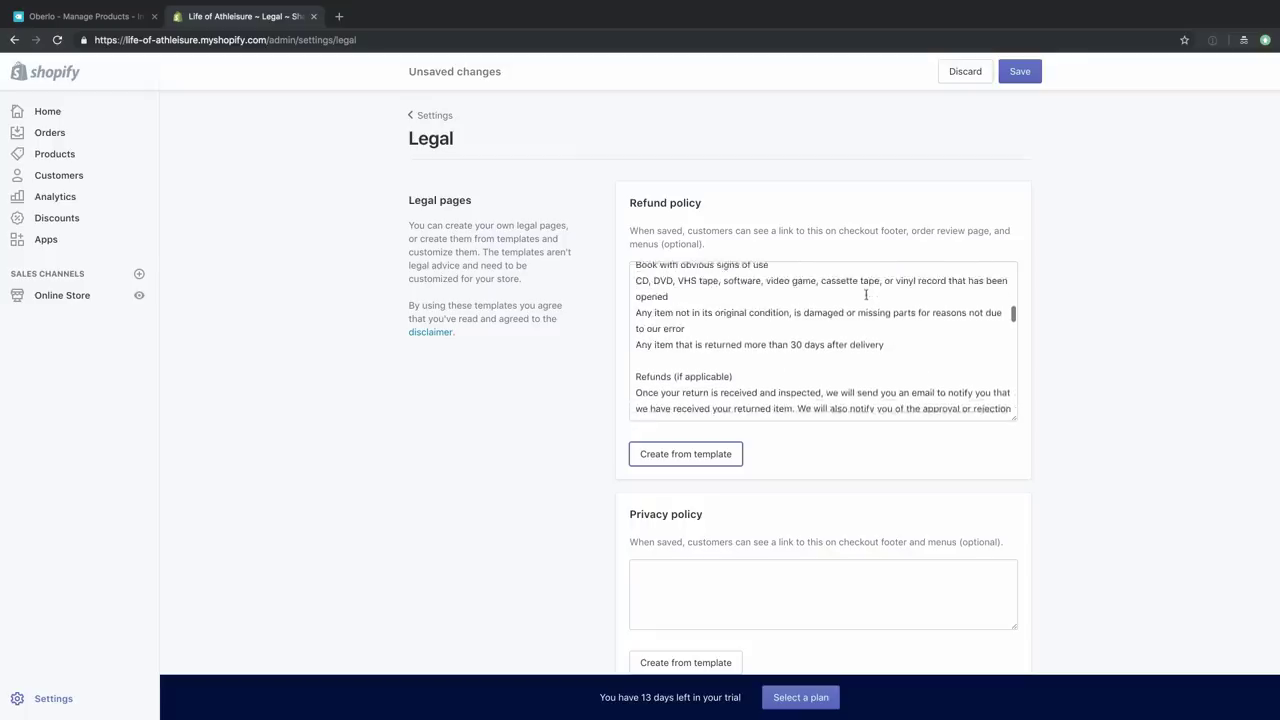
scroll(866, 294, "down", 5)
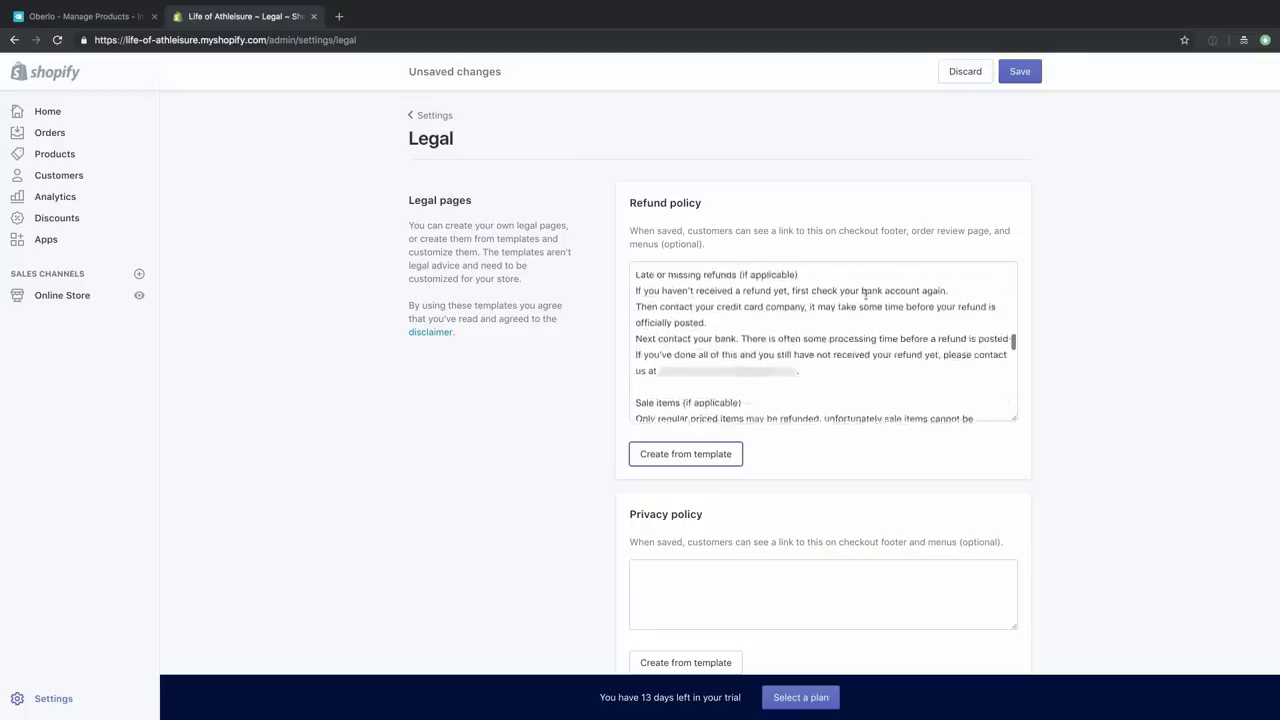
scroll(866, 294, "down", 4)
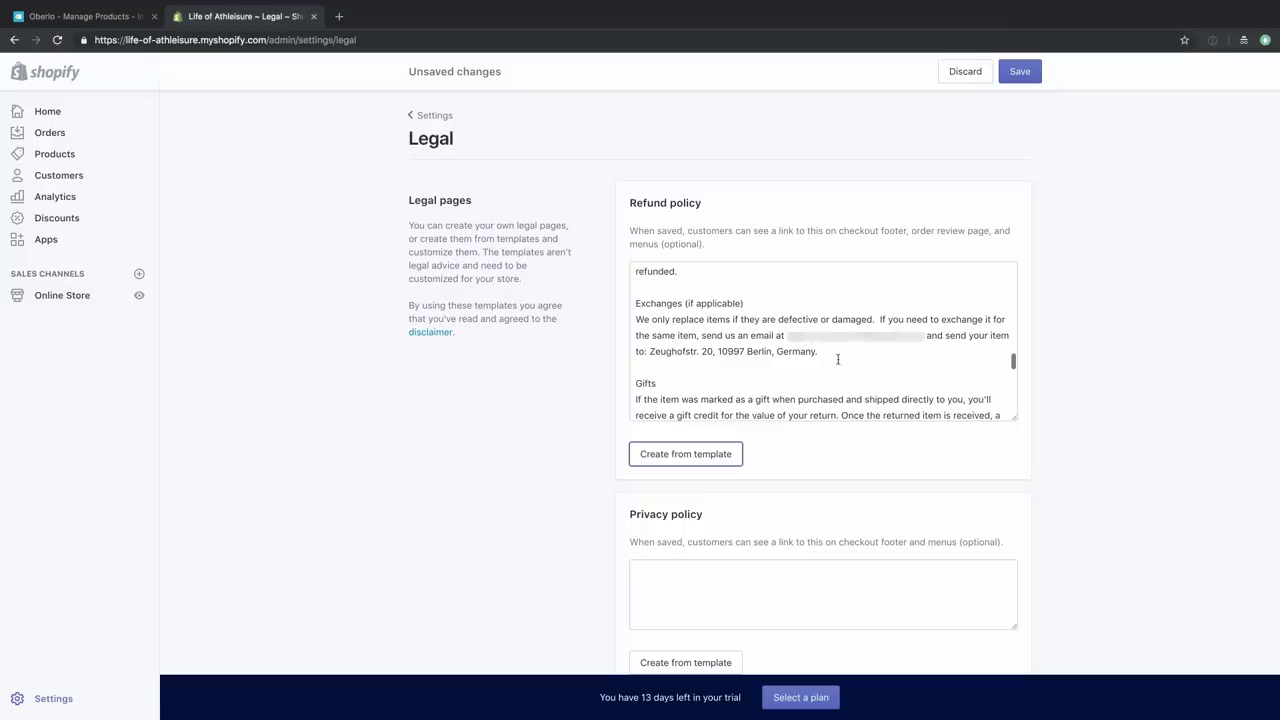
scroll(922, 340, "down", 5)
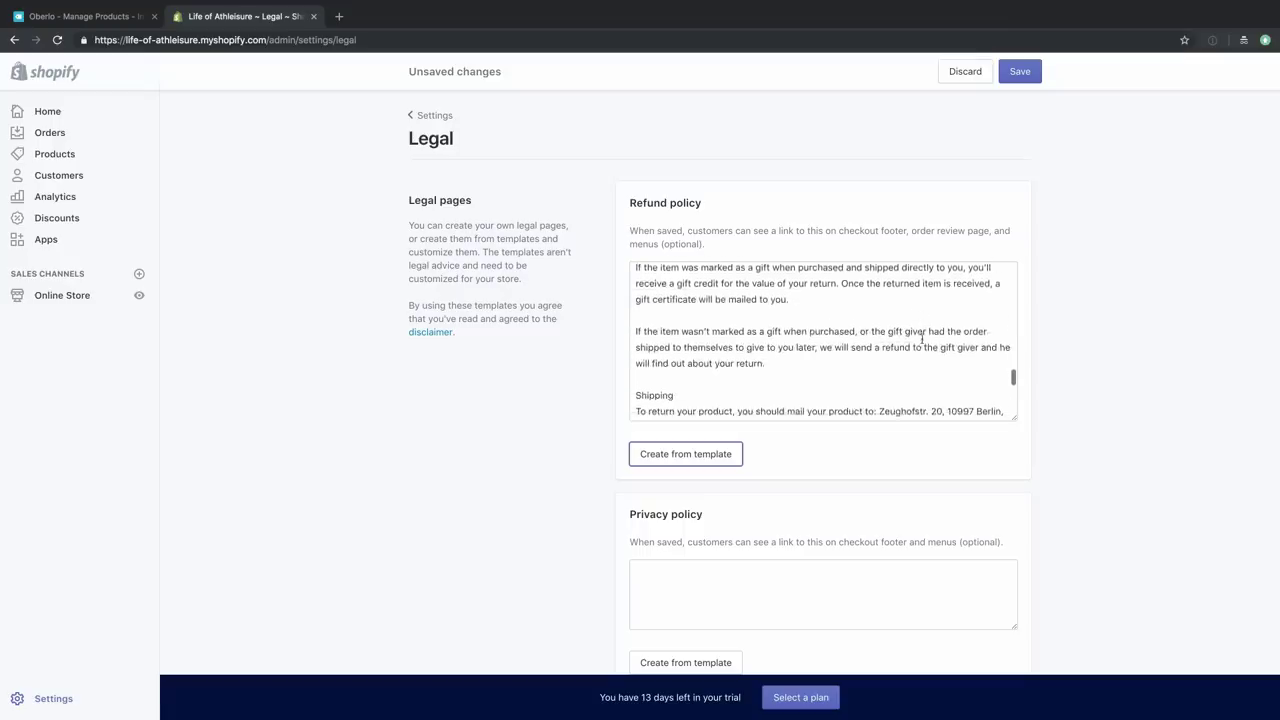
scroll(922, 339, "down", 3)
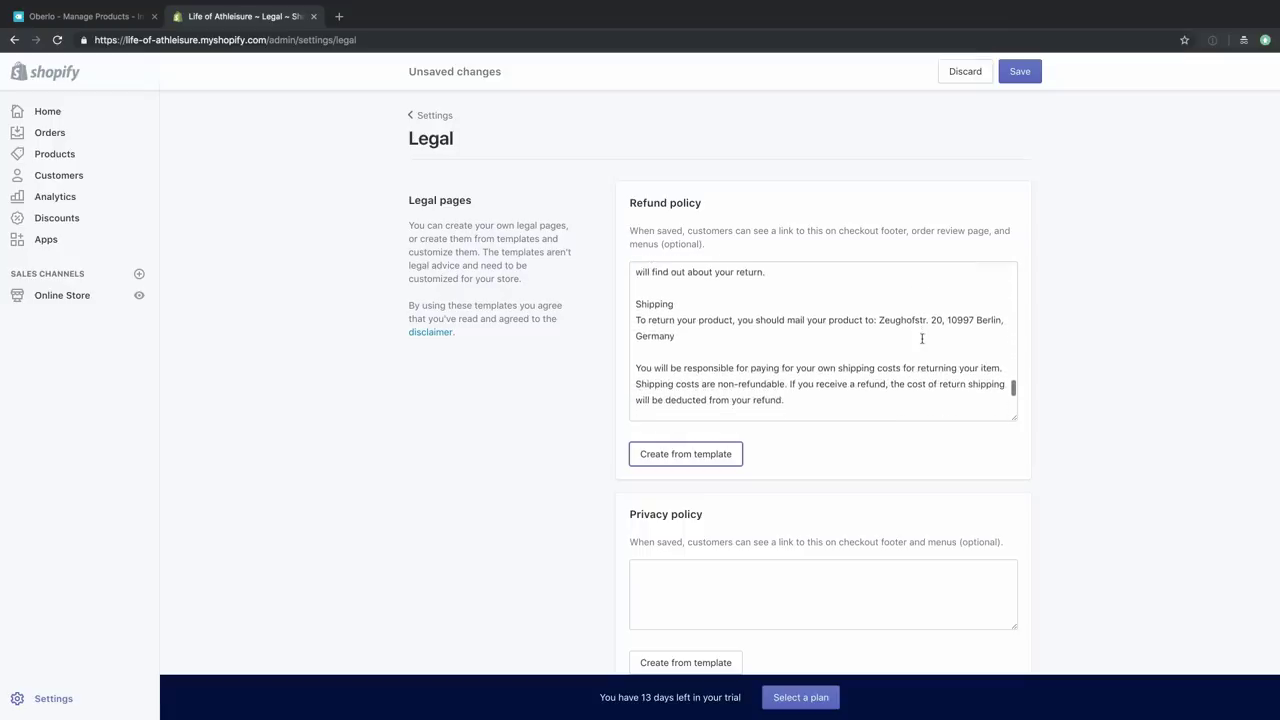
scroll(921, 338, "down", 3)
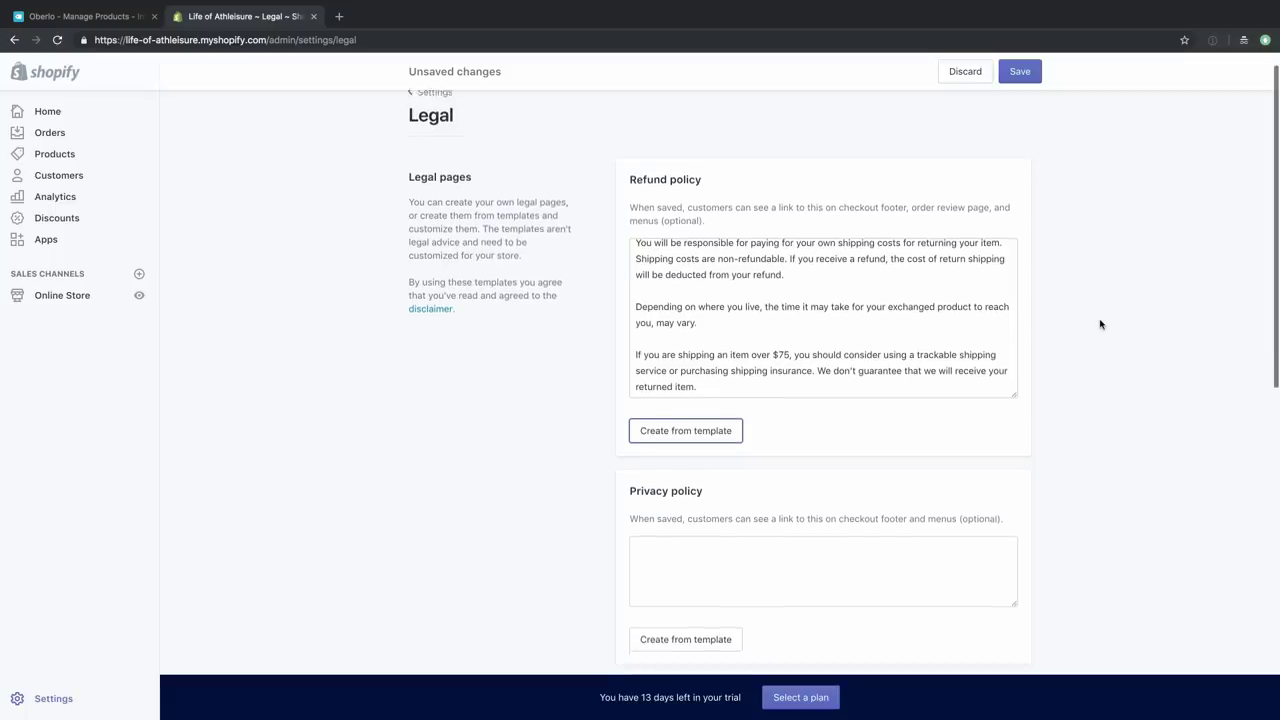
scroll(1100, 324, "down", 3)
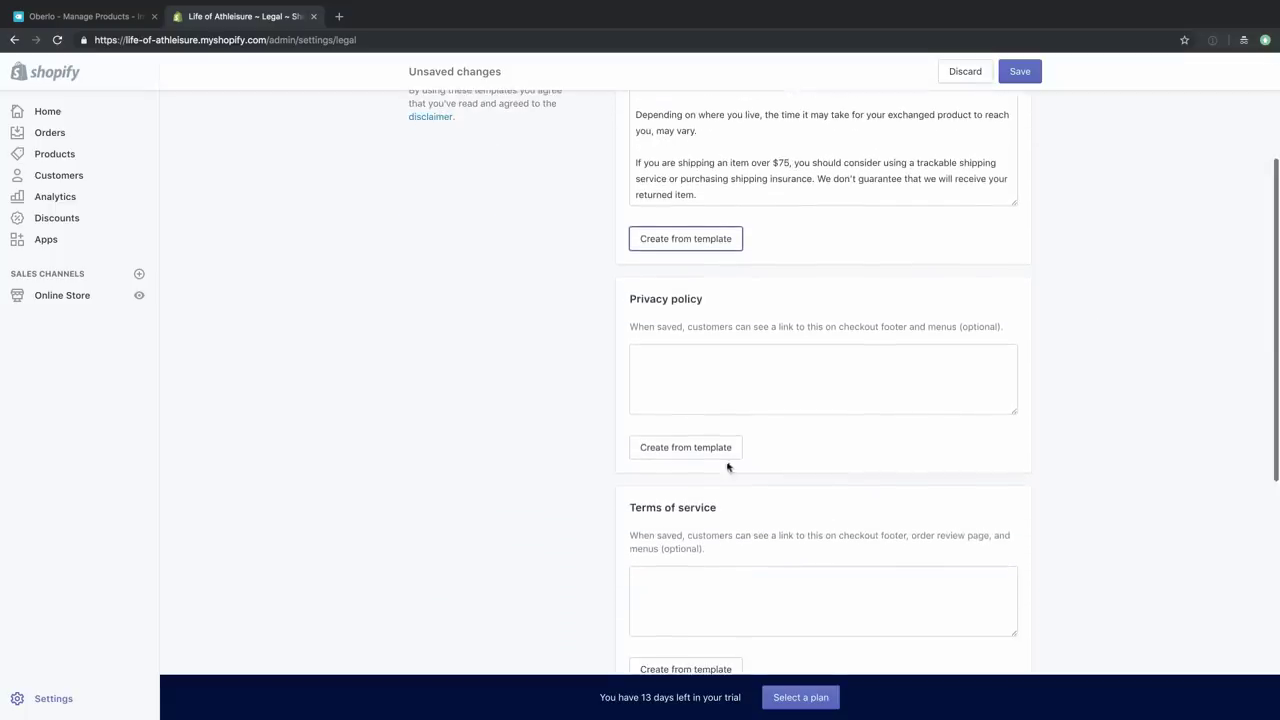
Fill the Privacy policy with template text and review it
left_click(717, 449)
scroll(894, 390, "down", 2)
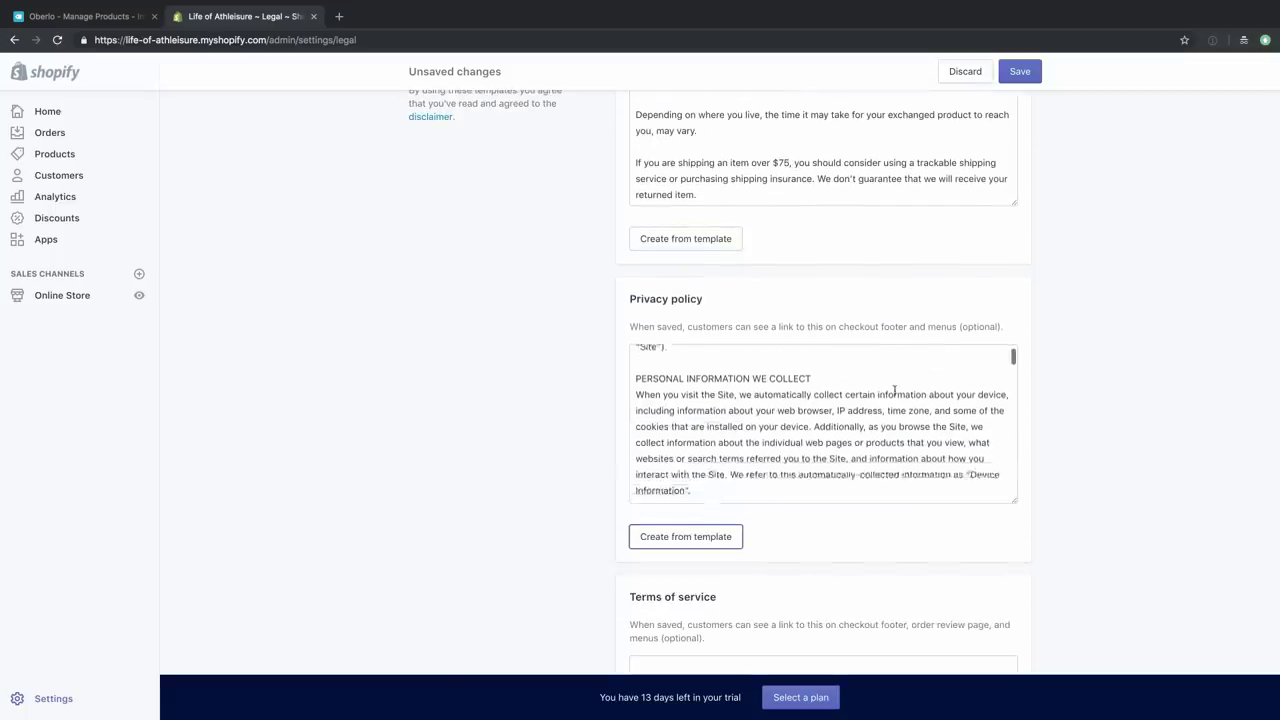
scroll(894, 390, "down", 8)
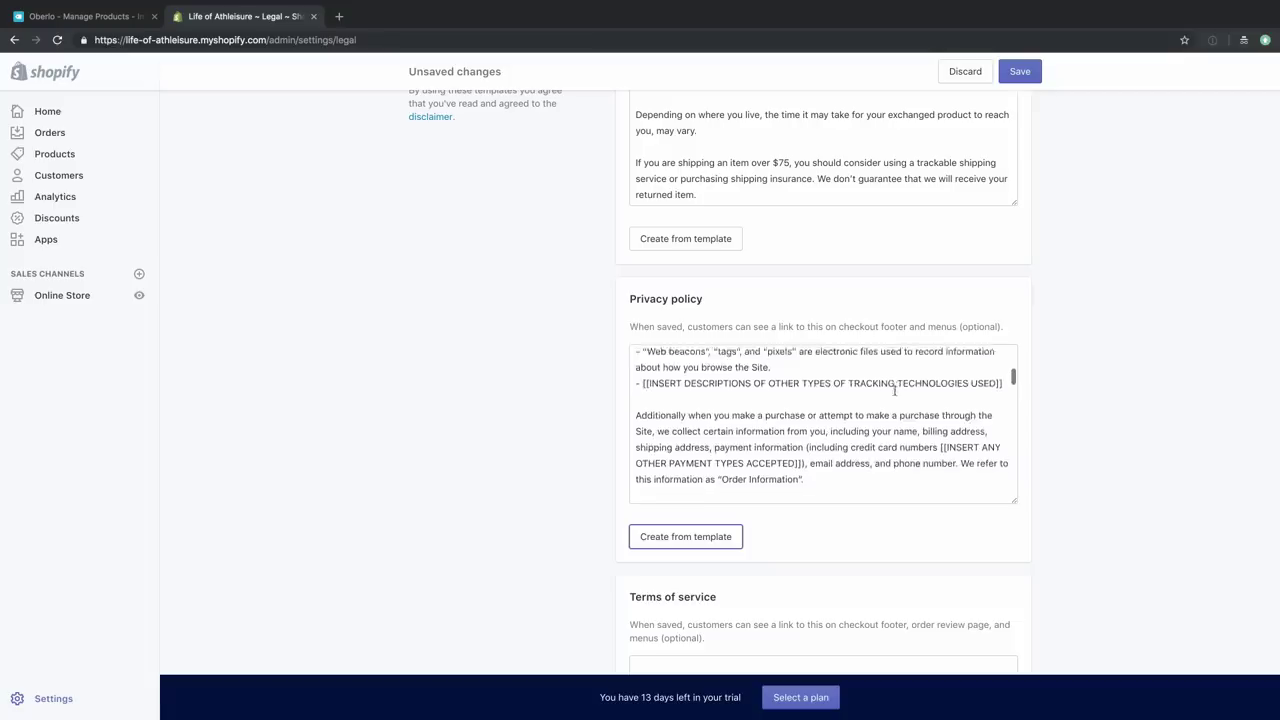
scroll(894, 390, "down", 8)
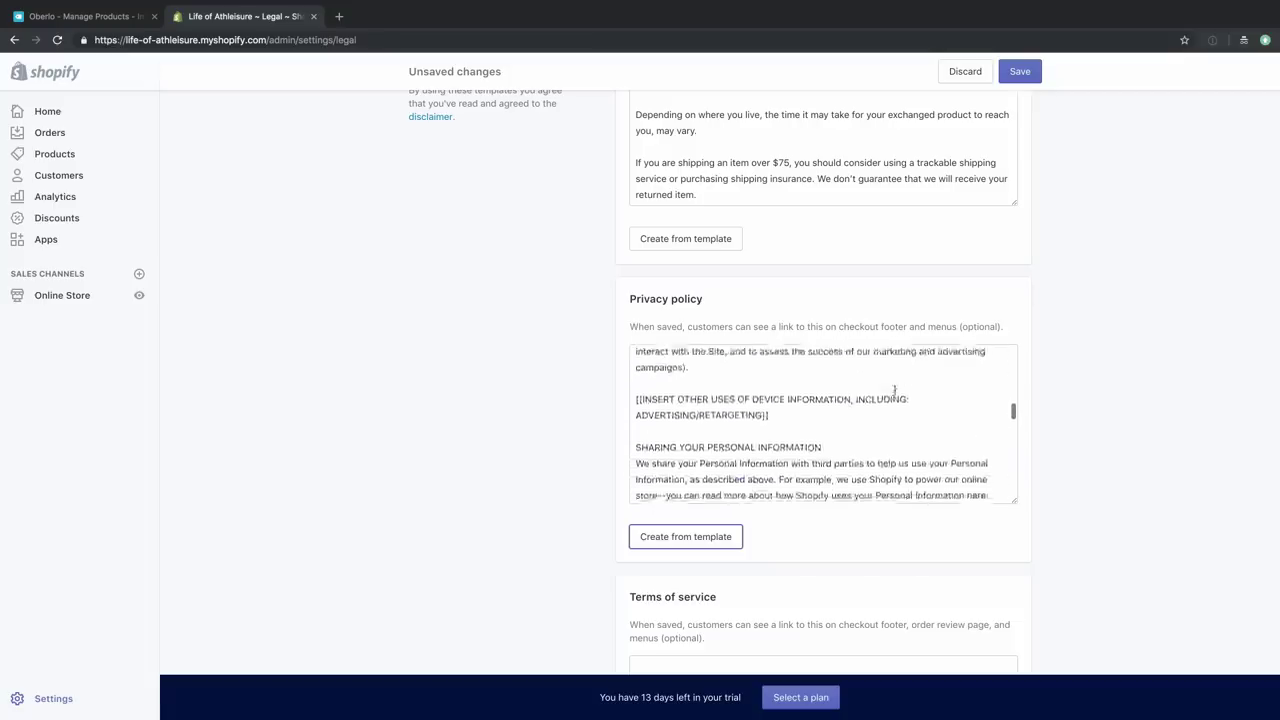
scroll(894, 390, "down", 3)
scroll(1106, 364, "down", 2)
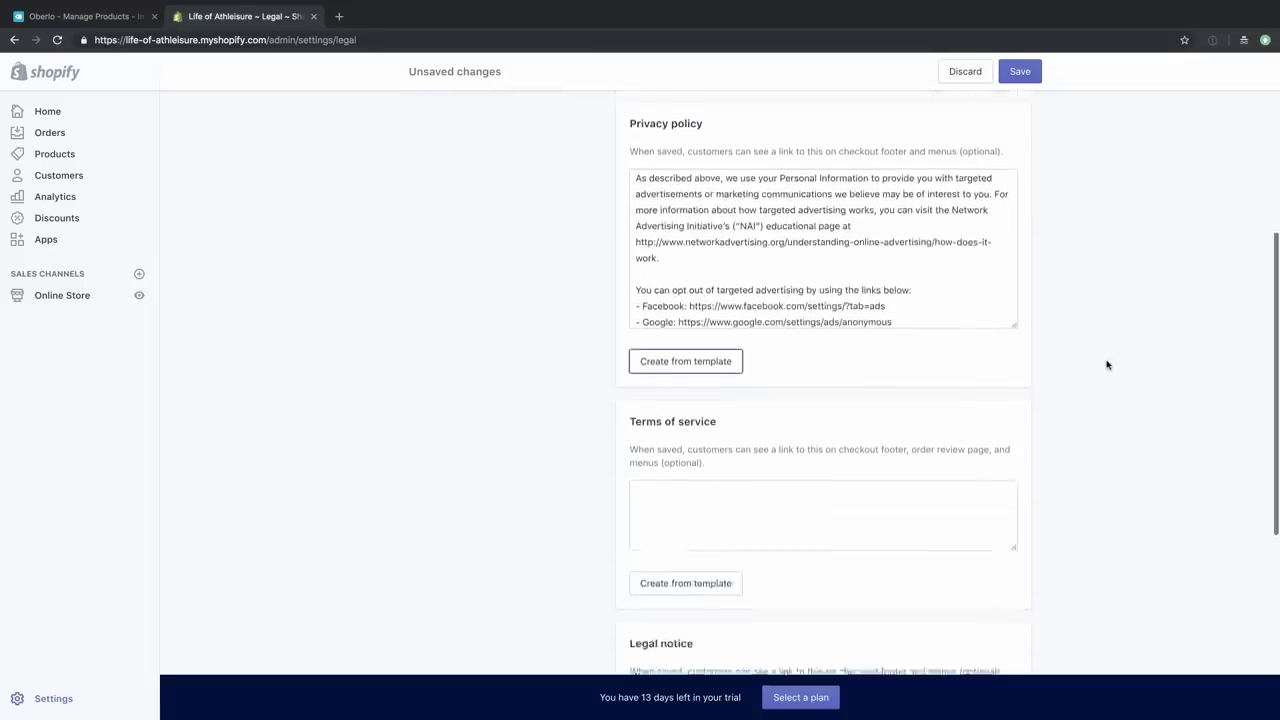
scroll(1106, 364, "down", 1)
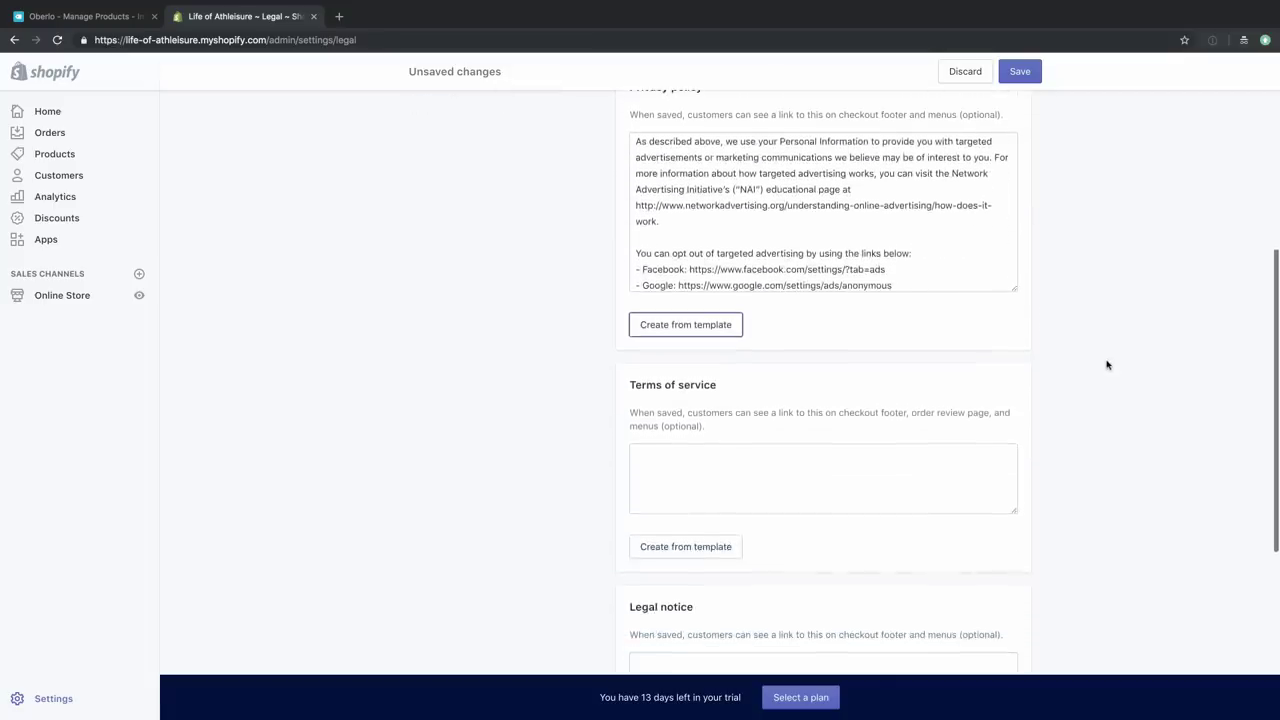
Fill the Terms of service with template text and review it
left_click(708, 552)
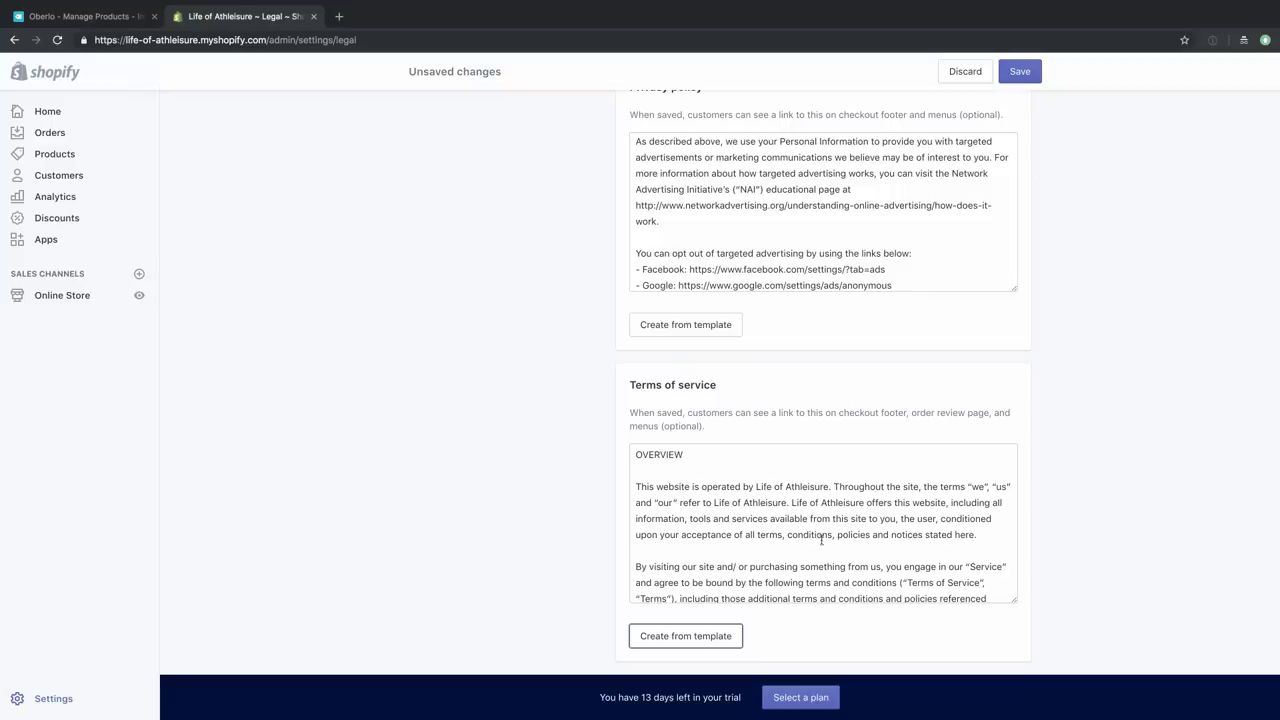
scroll(959, 484, "down", 10)
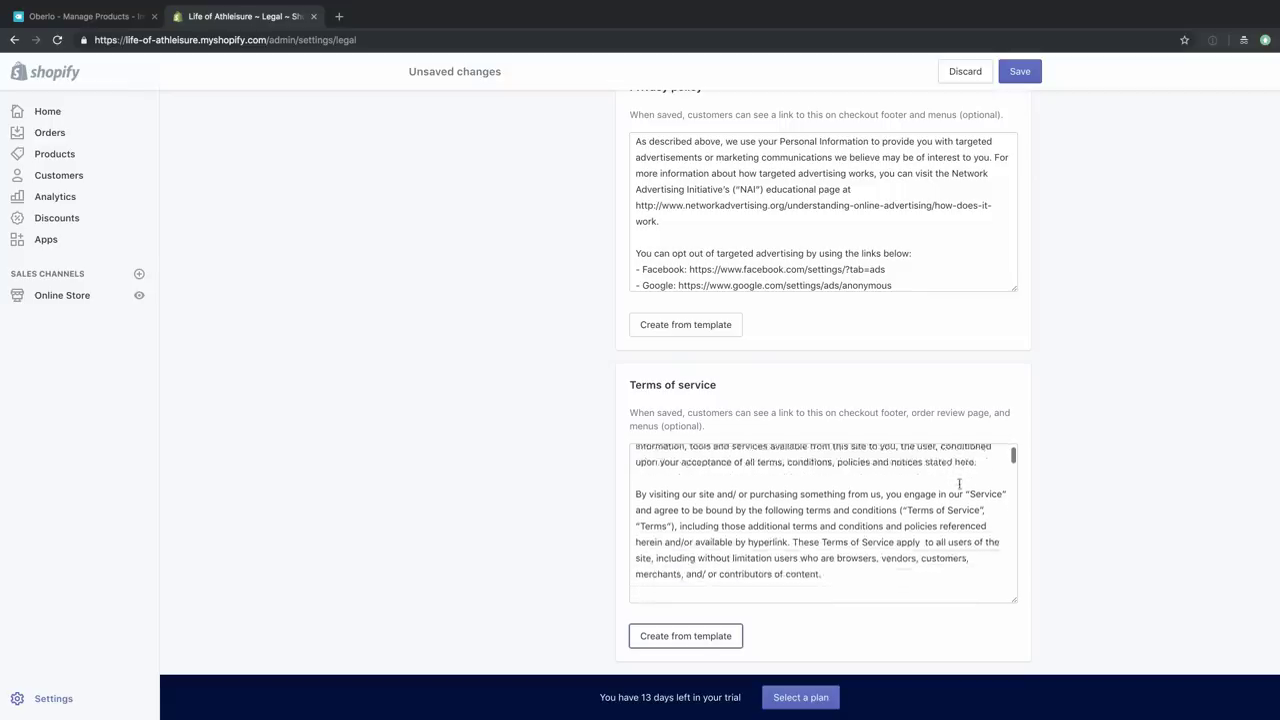
scroll(1066, 429, "down", 6)
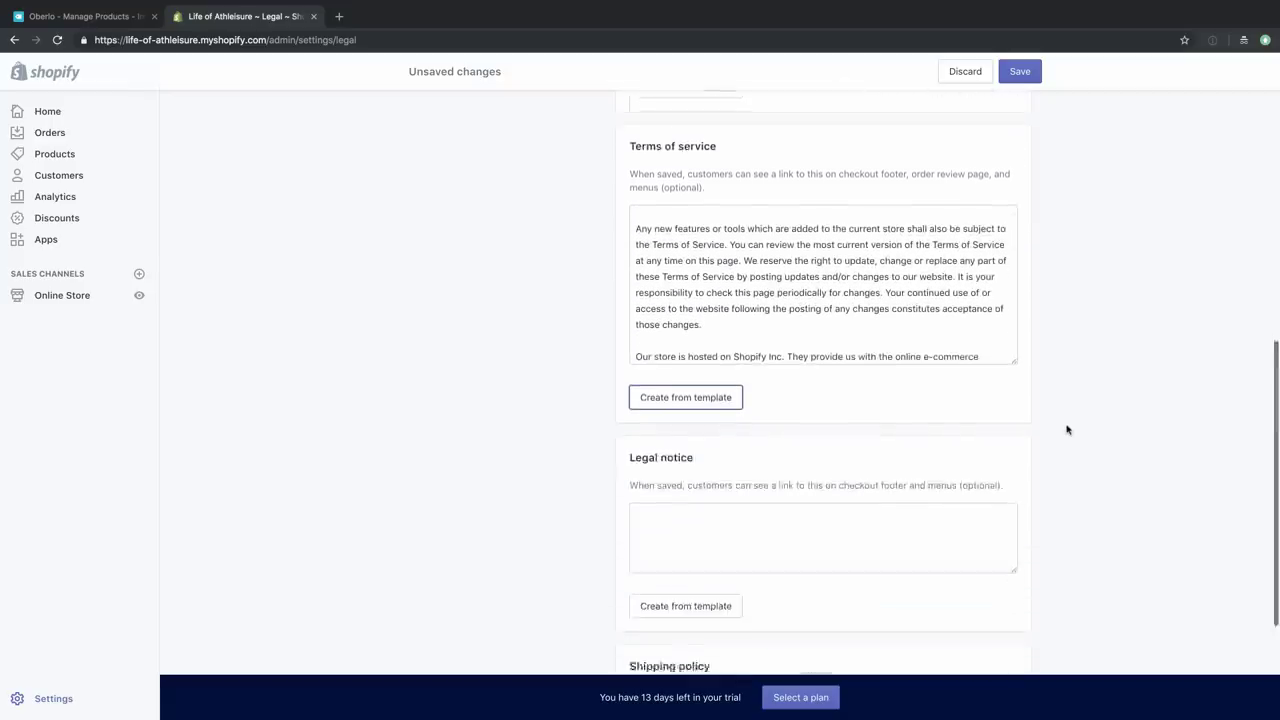
Fill the Legal notice from template, then save all four legal pages
left_click(670, 564)
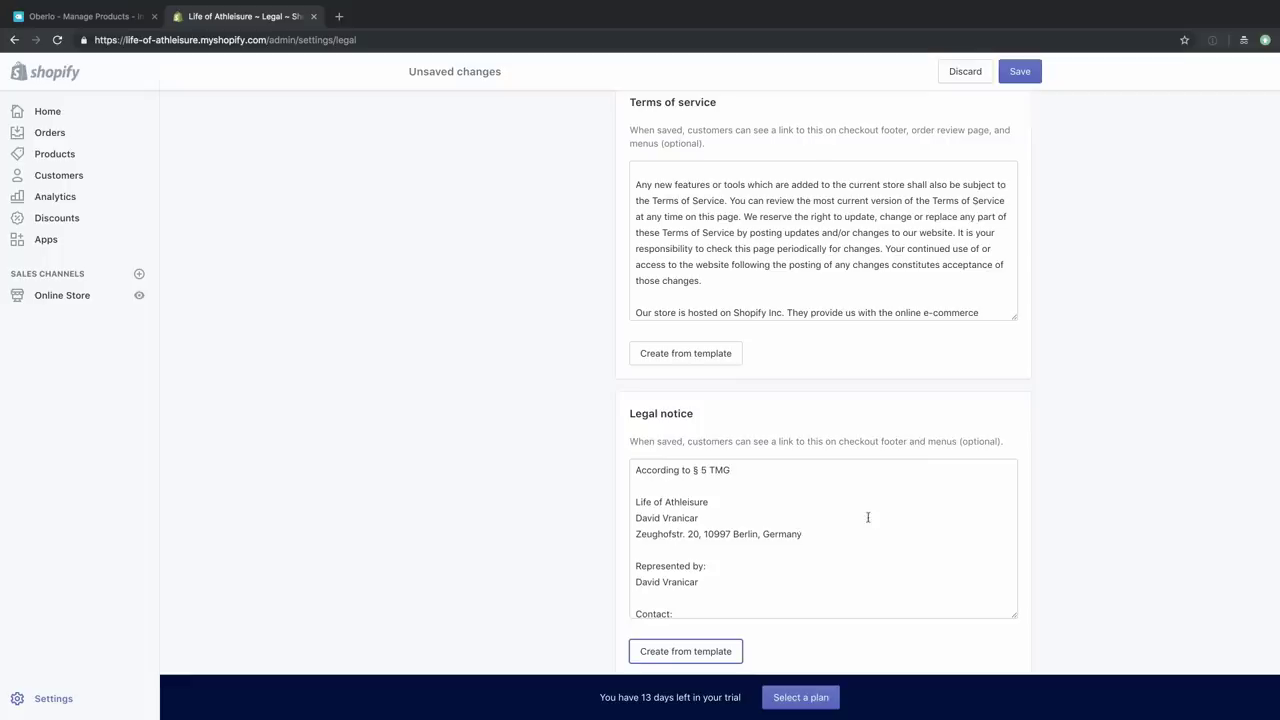
scroll(875, 513, "down", 2)
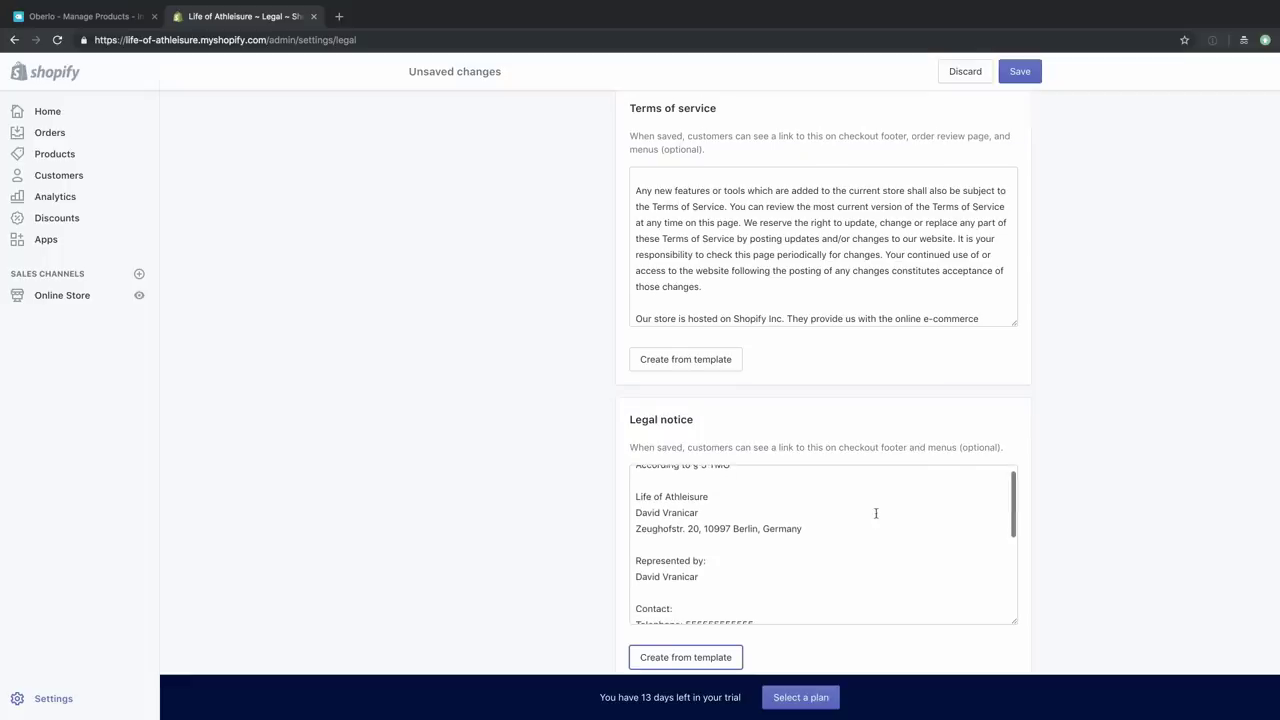
scroll(875, 513, "down", 5)
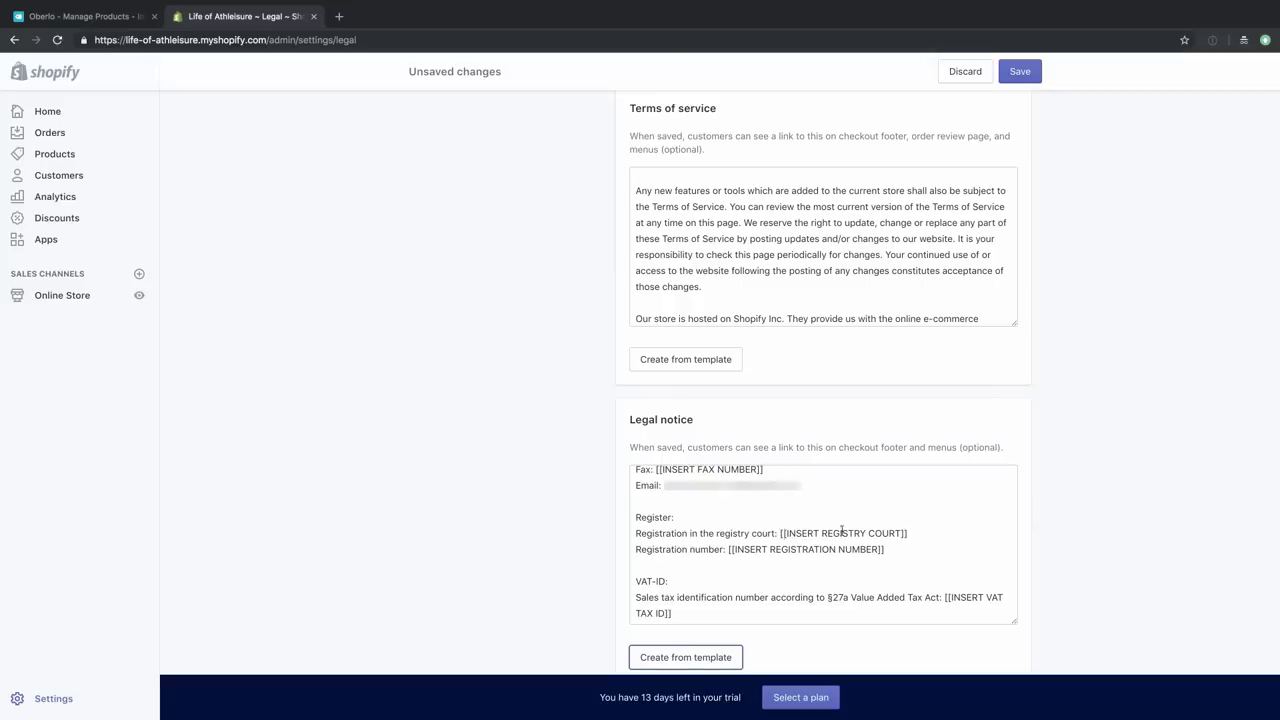
scroll(1163, 279, "up", 10)
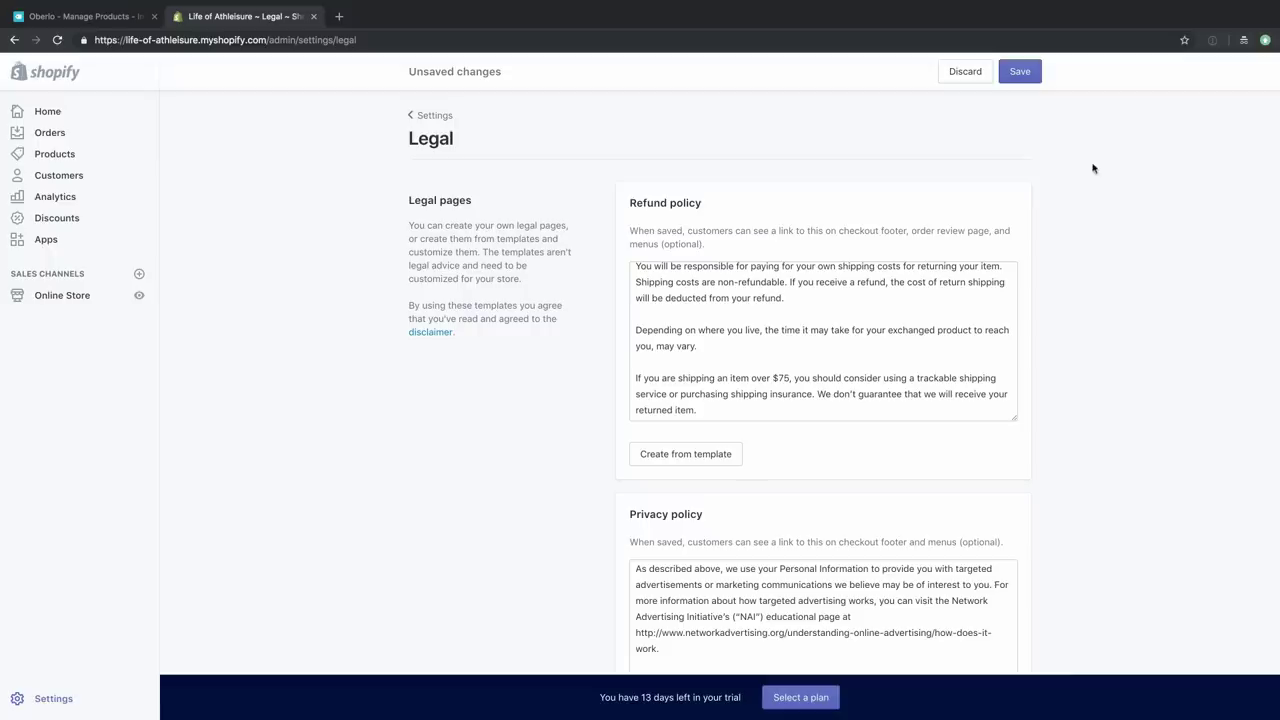
left_click(1020, 83)
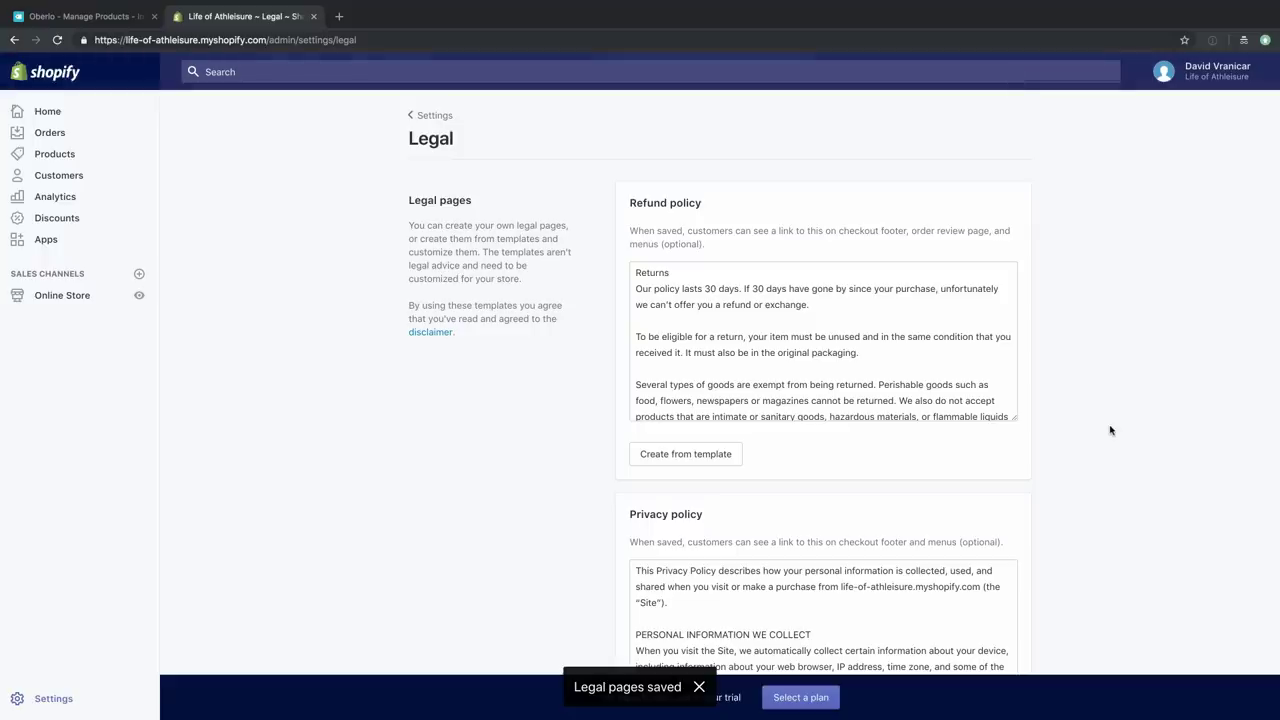
key("alt+Left")
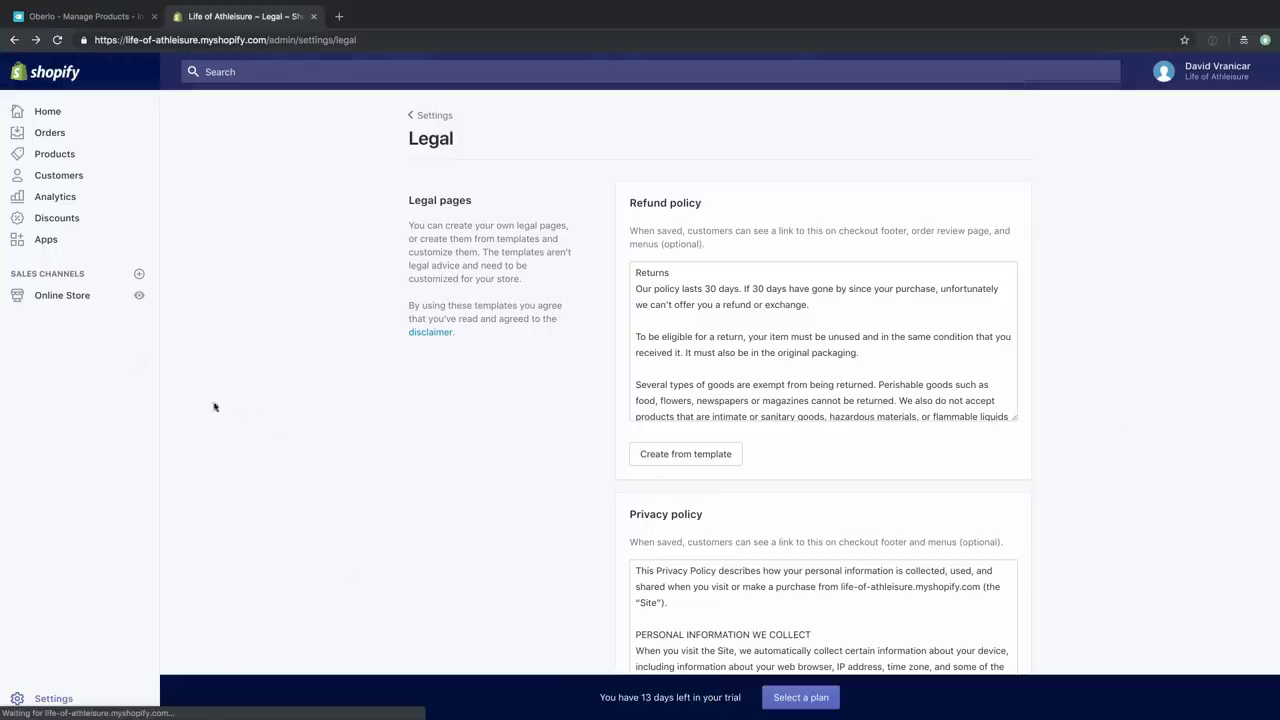
Open the Footer menu and add an item linked to the Refund Policy
left_click(71, 295)
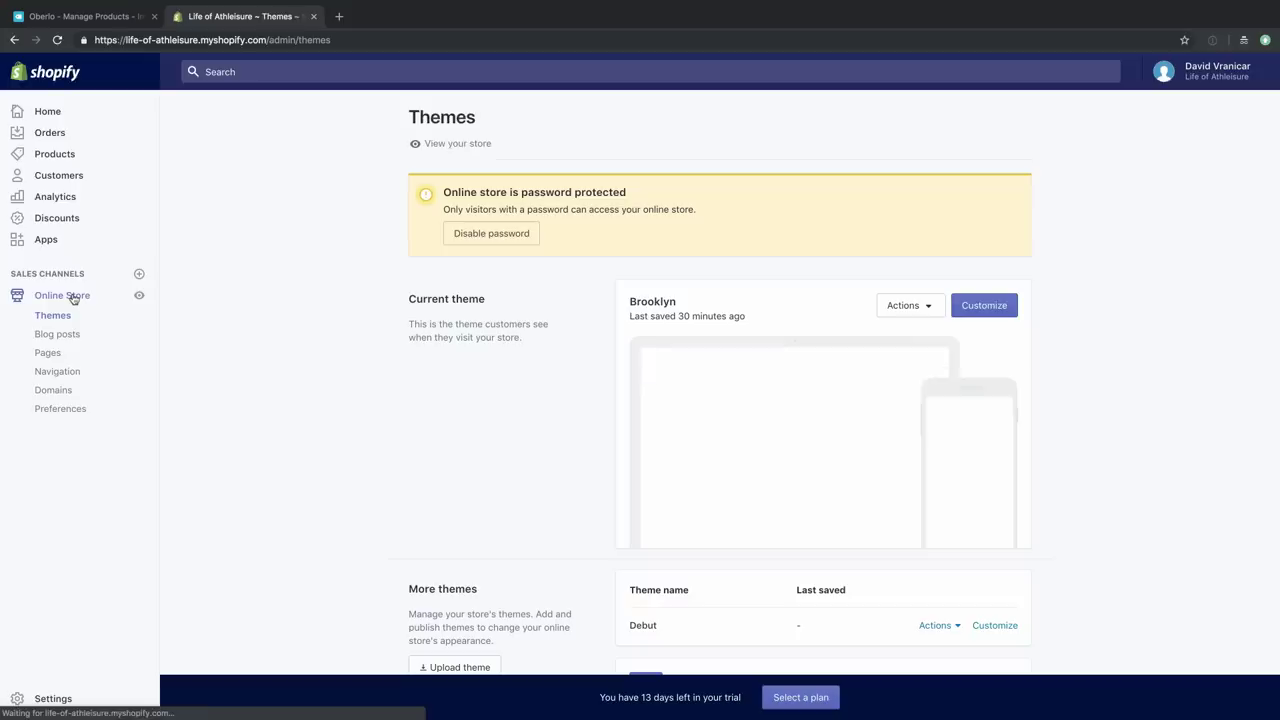
left_click(63, 371)
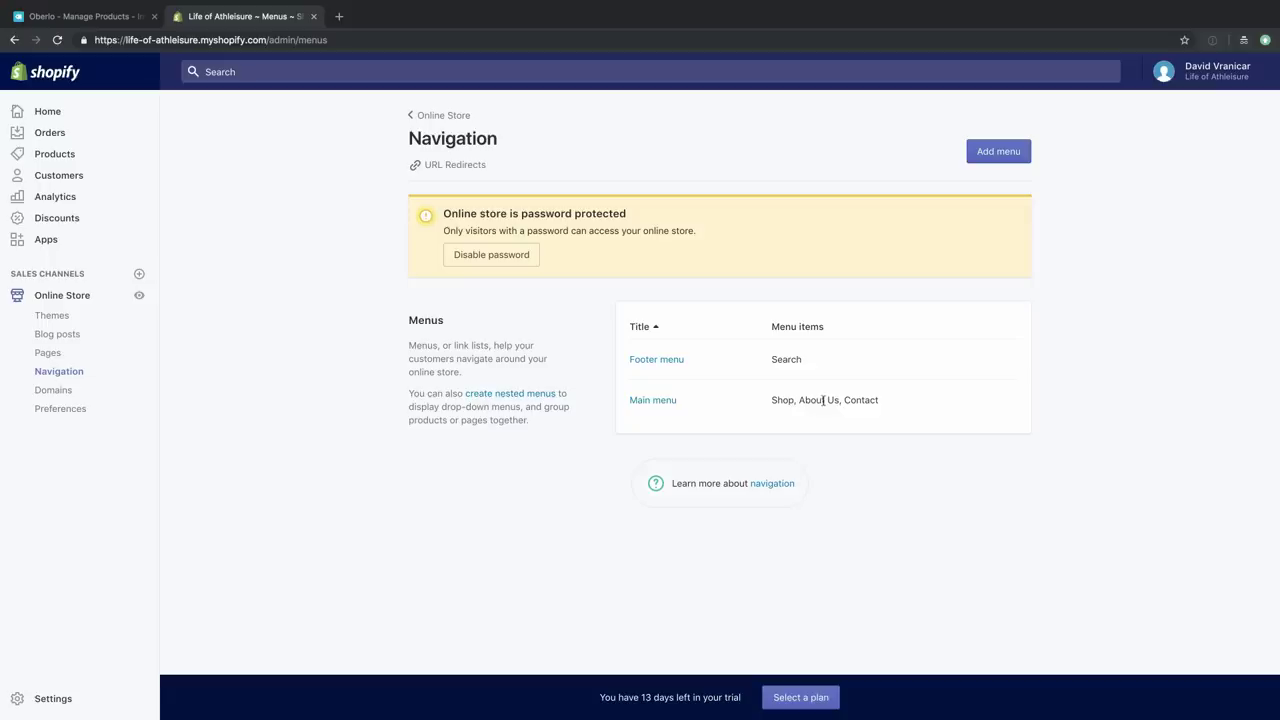
left_click(657, 361)
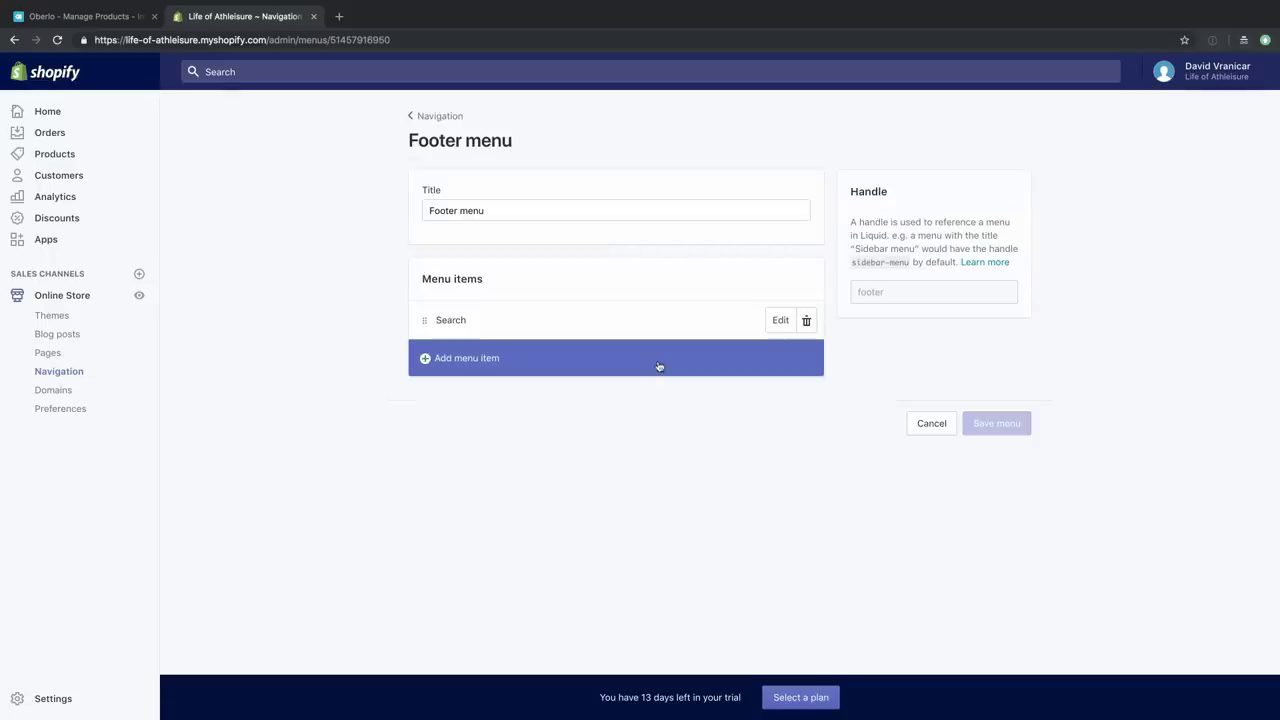
left_click(659, 366)
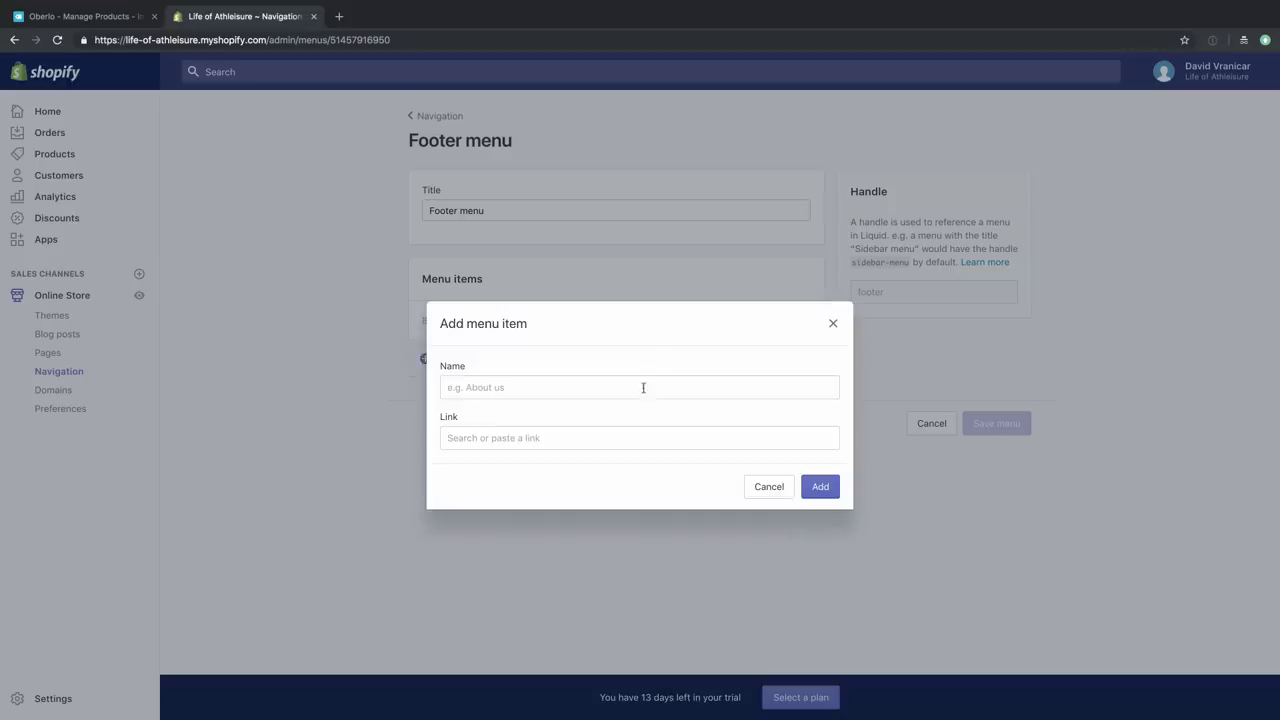
left_click(643, 386)
type("Refund Policy")
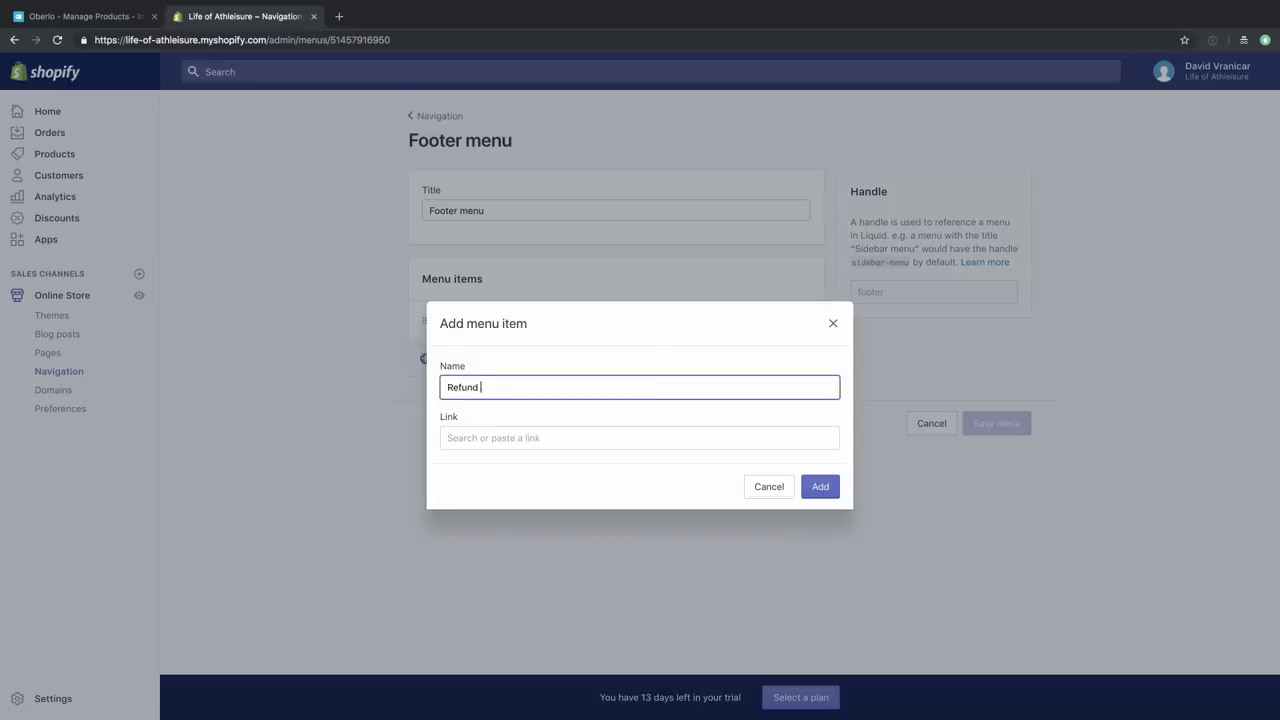
left_click(641, 439)
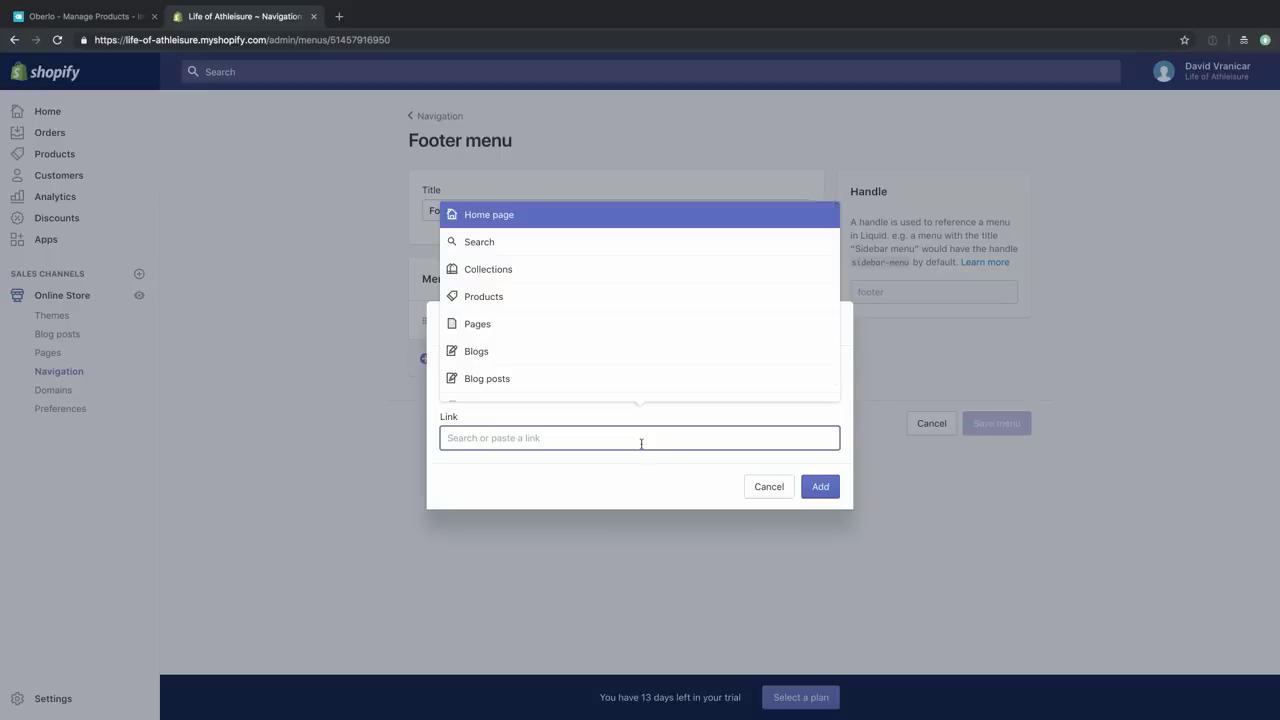
scroll(611, 345, "down", 1)
left_click(580, 386)
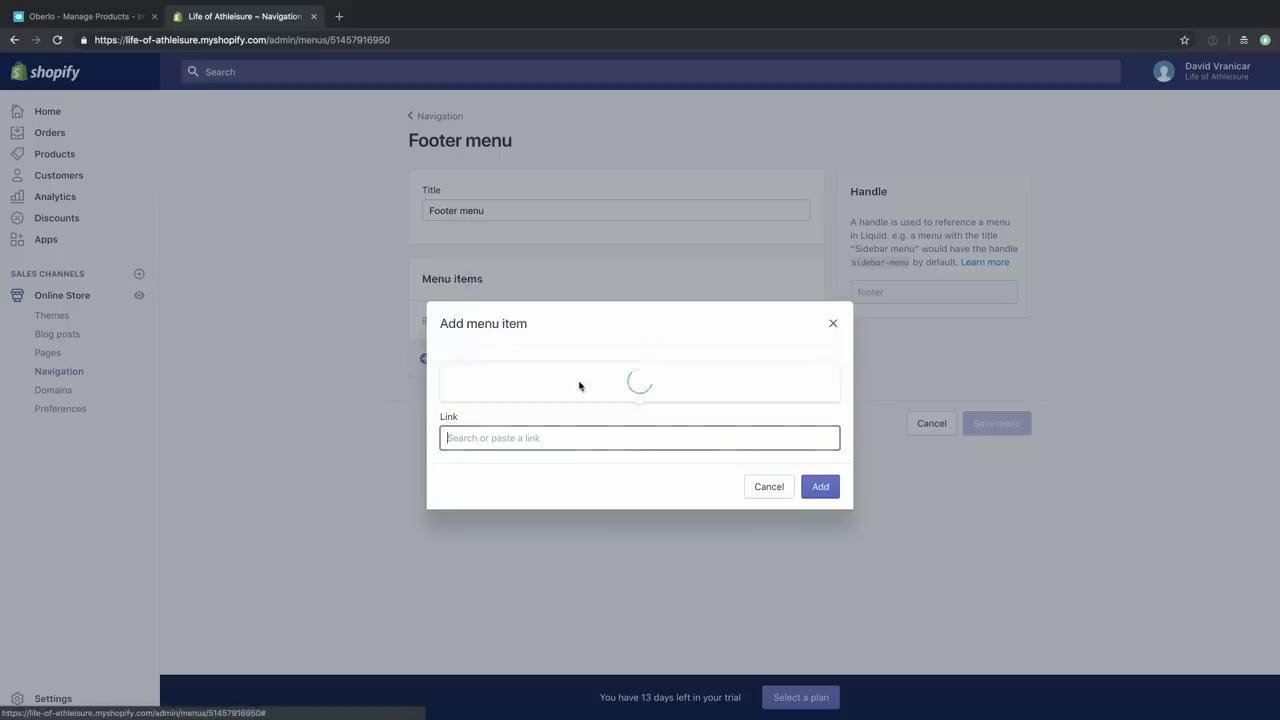
left_click(569, 371)
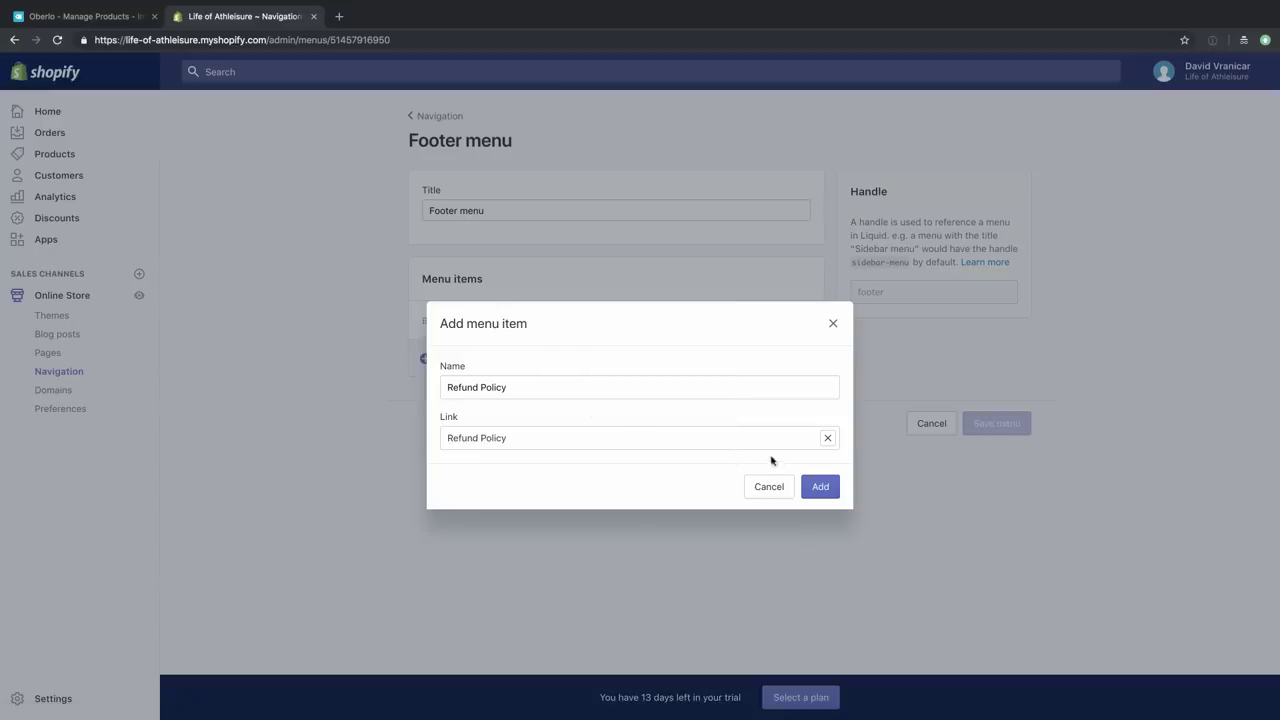
left_click(820, 487)
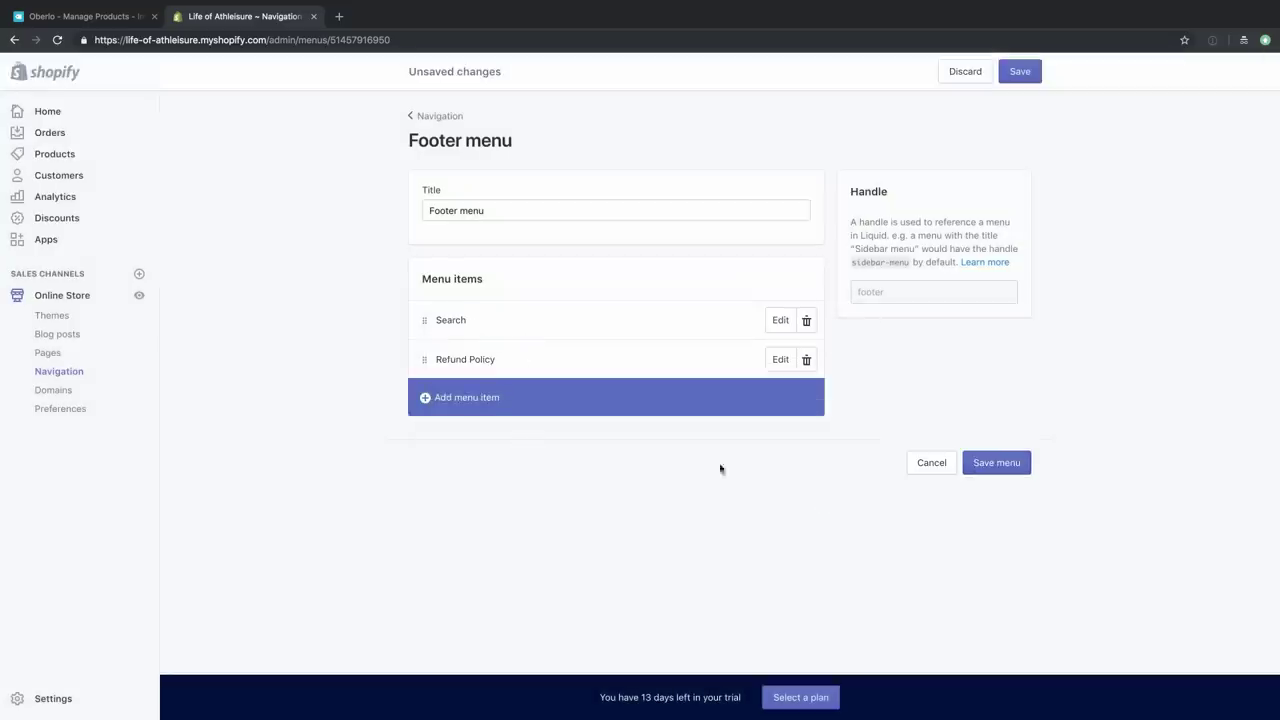
Add a Footer menu item linked to the Terms of Service policy
left_click(436, 399)
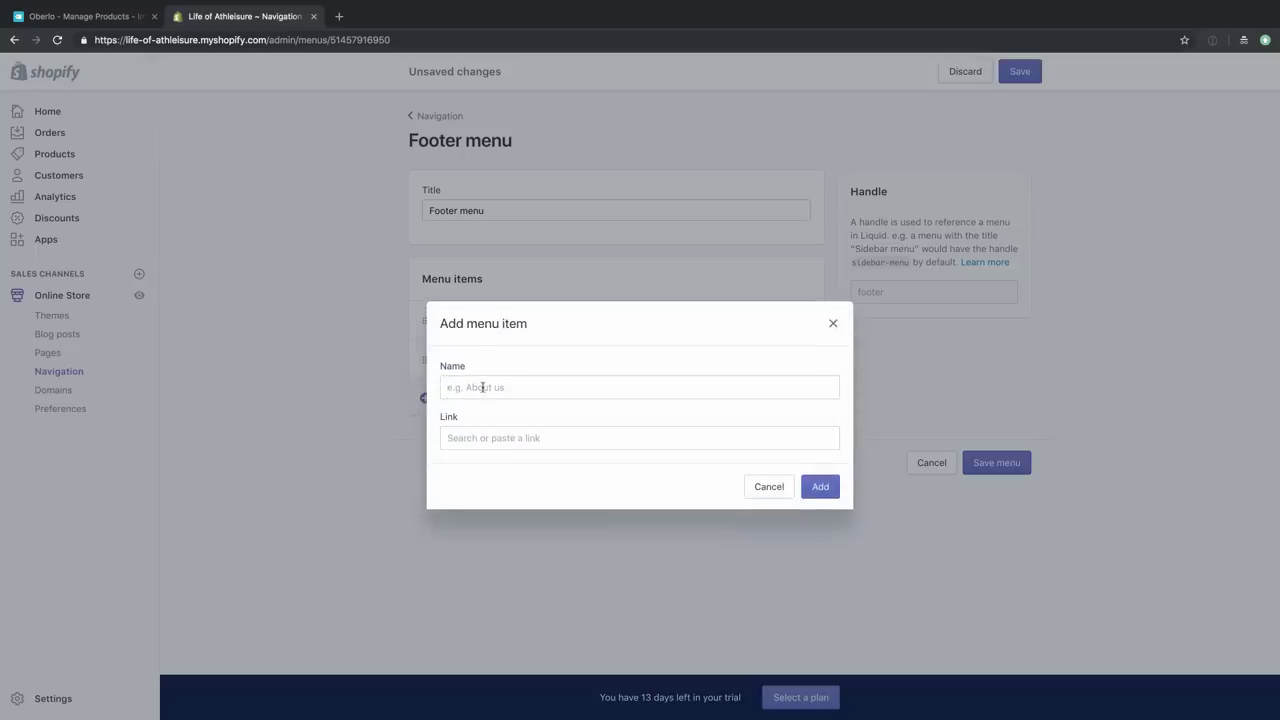
left_click(482, 387)
type("Terms of Service")
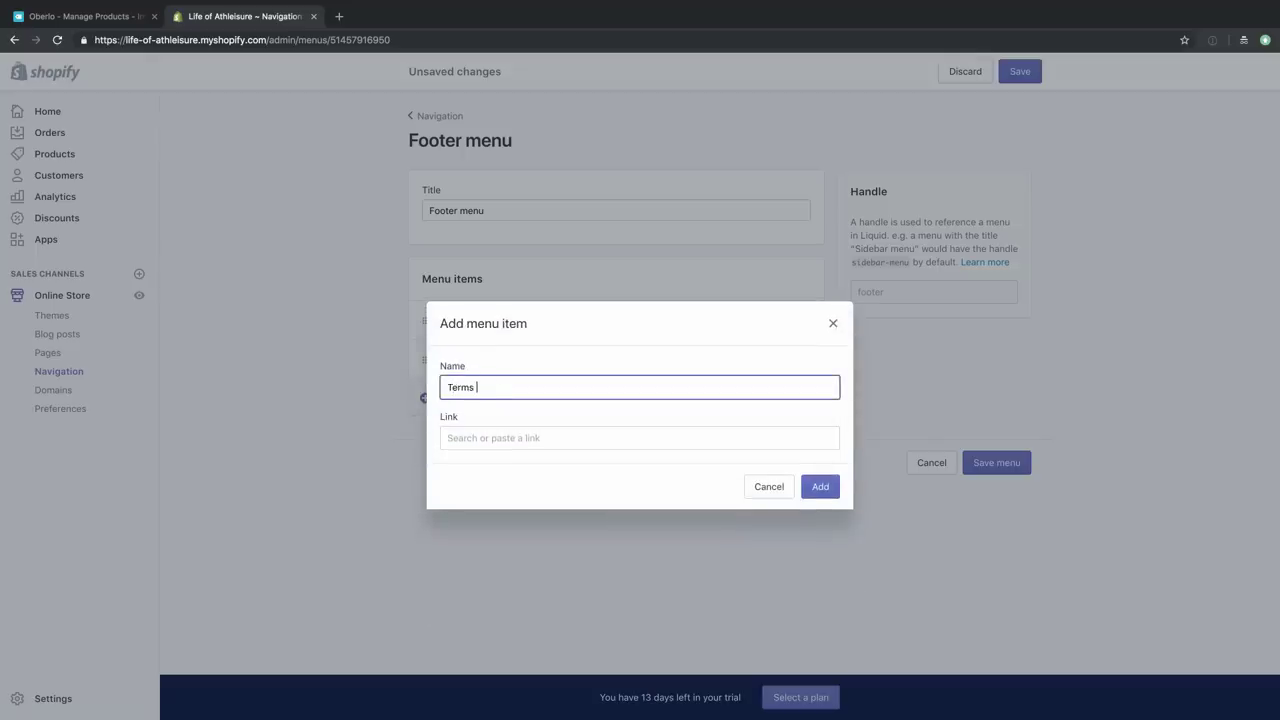
left_click(521, 431)
scroll(543, 329, "down", 1)
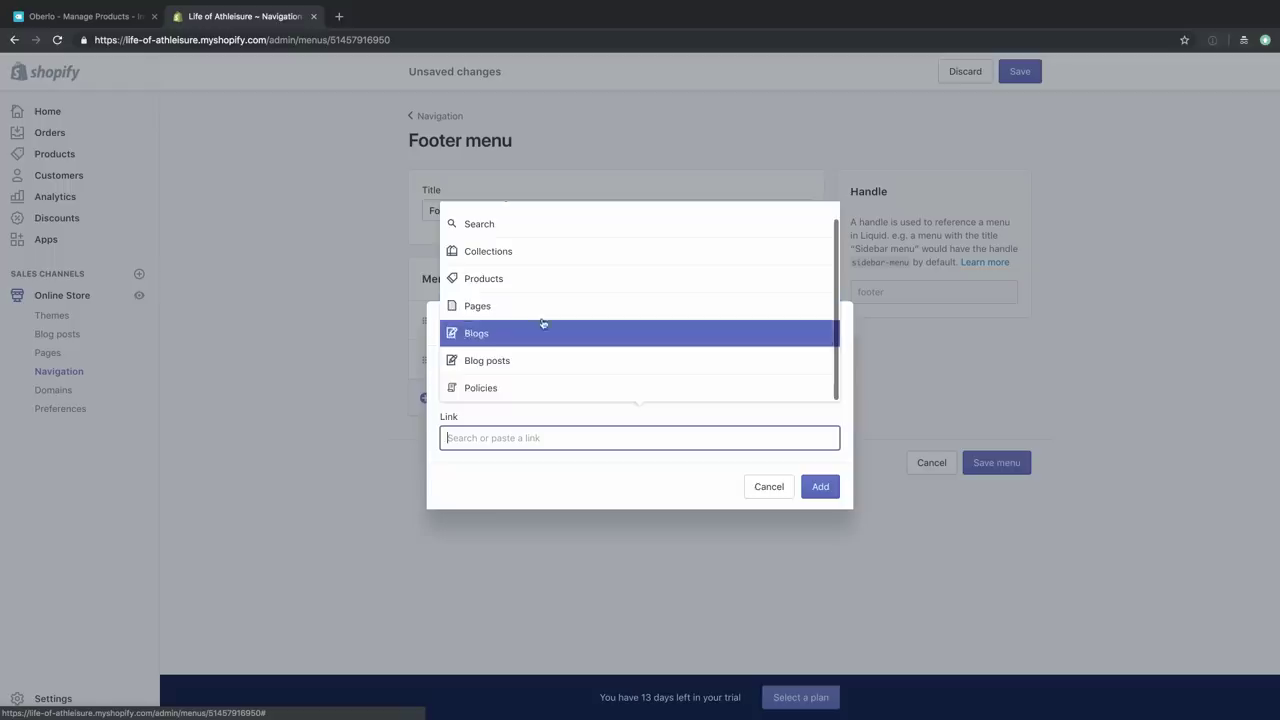
left_click(518, 388)
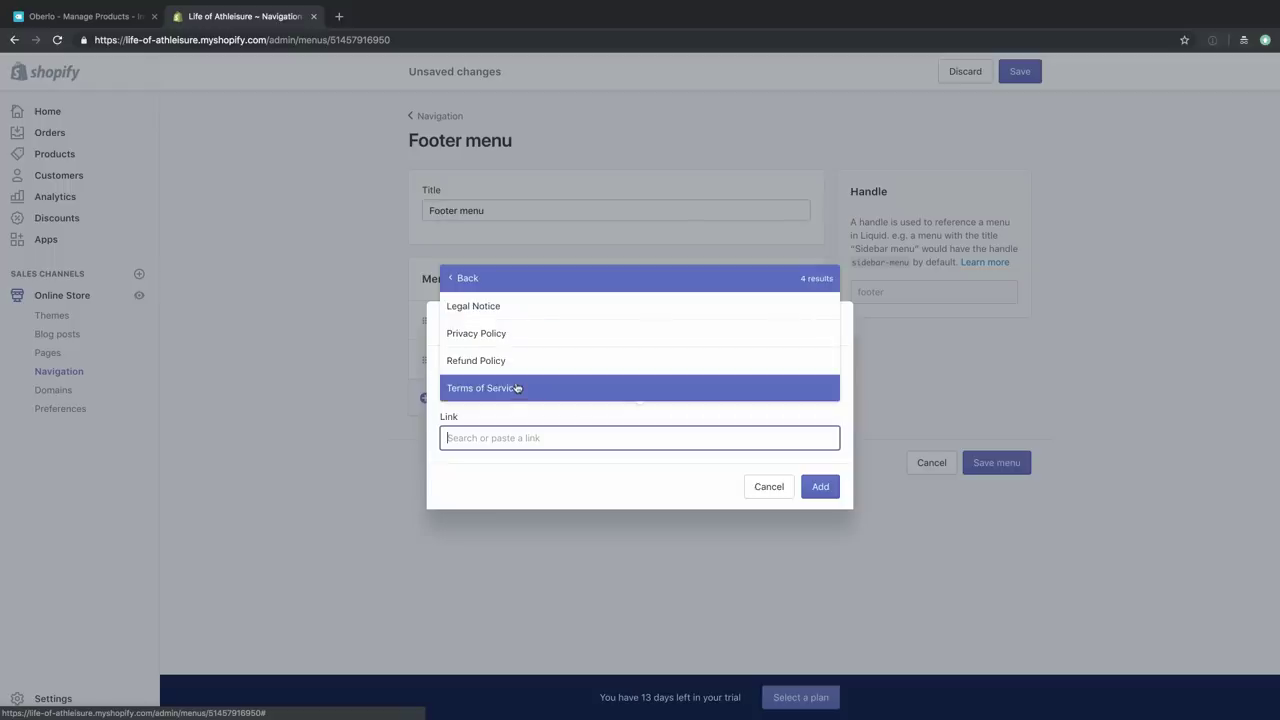
left_click(517, 388)
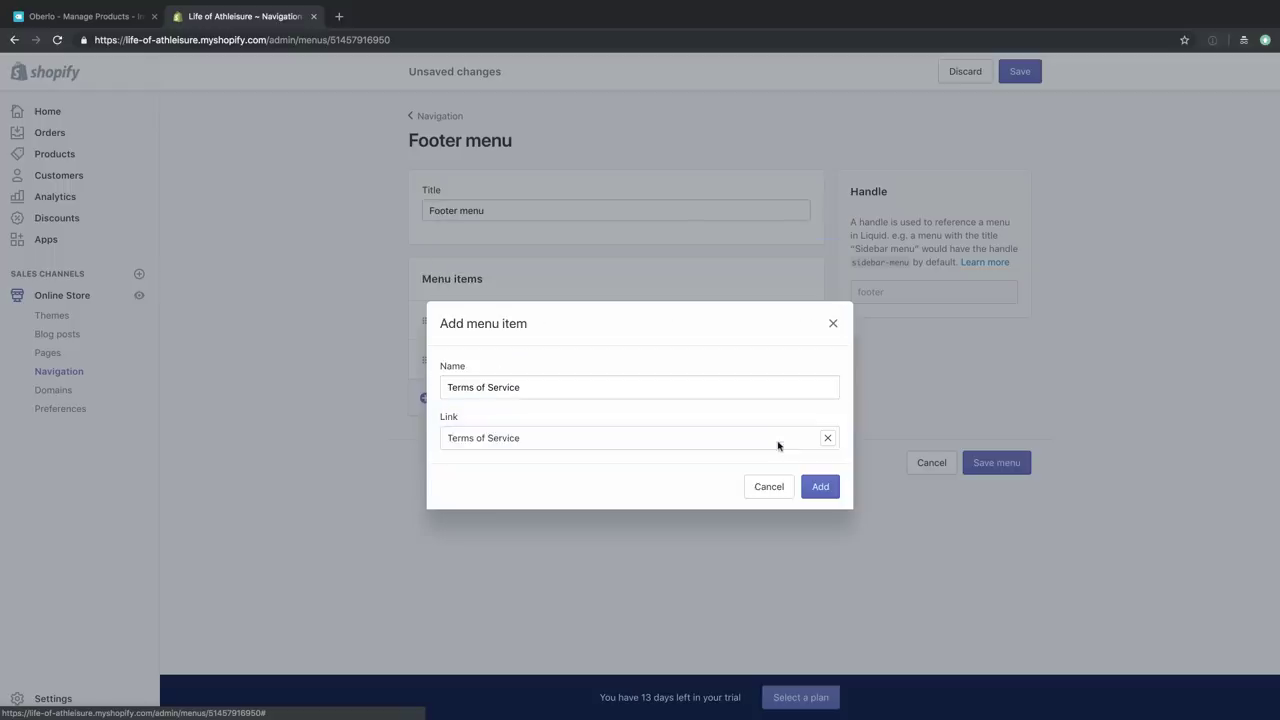
left_click(824, 487)
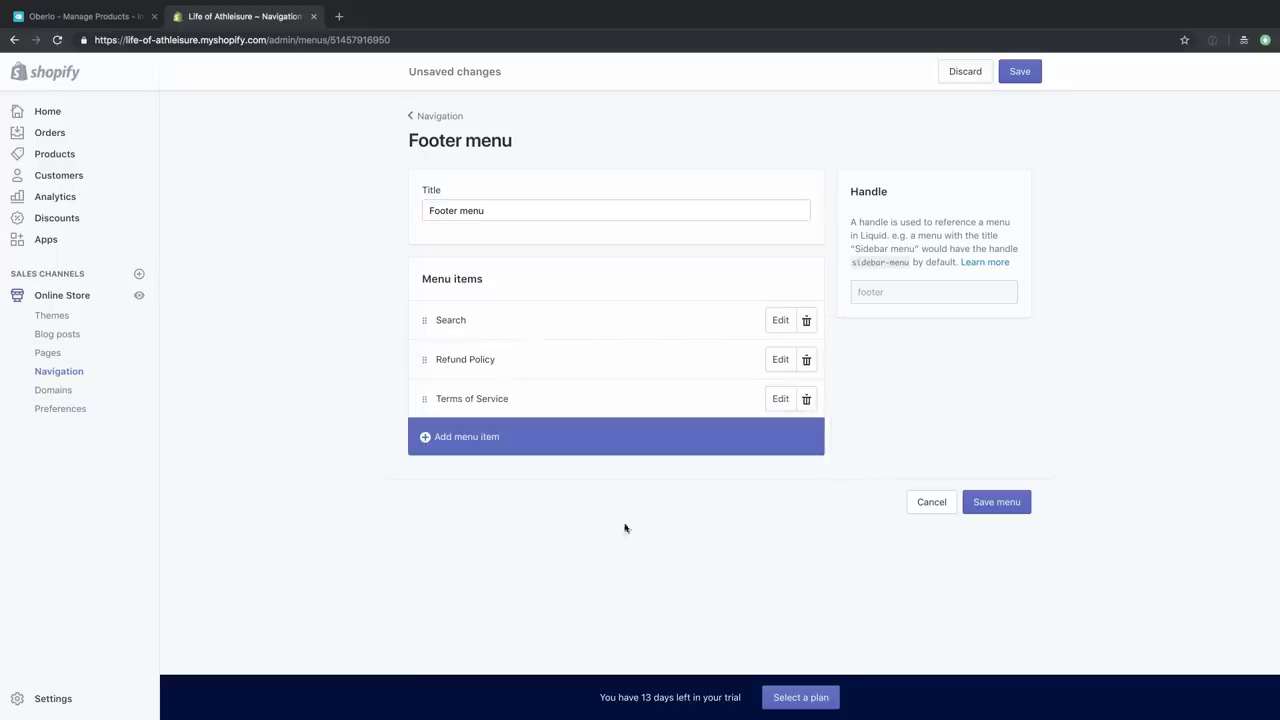
Add a Footer menu item linked to the Privacy Policy page
left_click(452, 438)
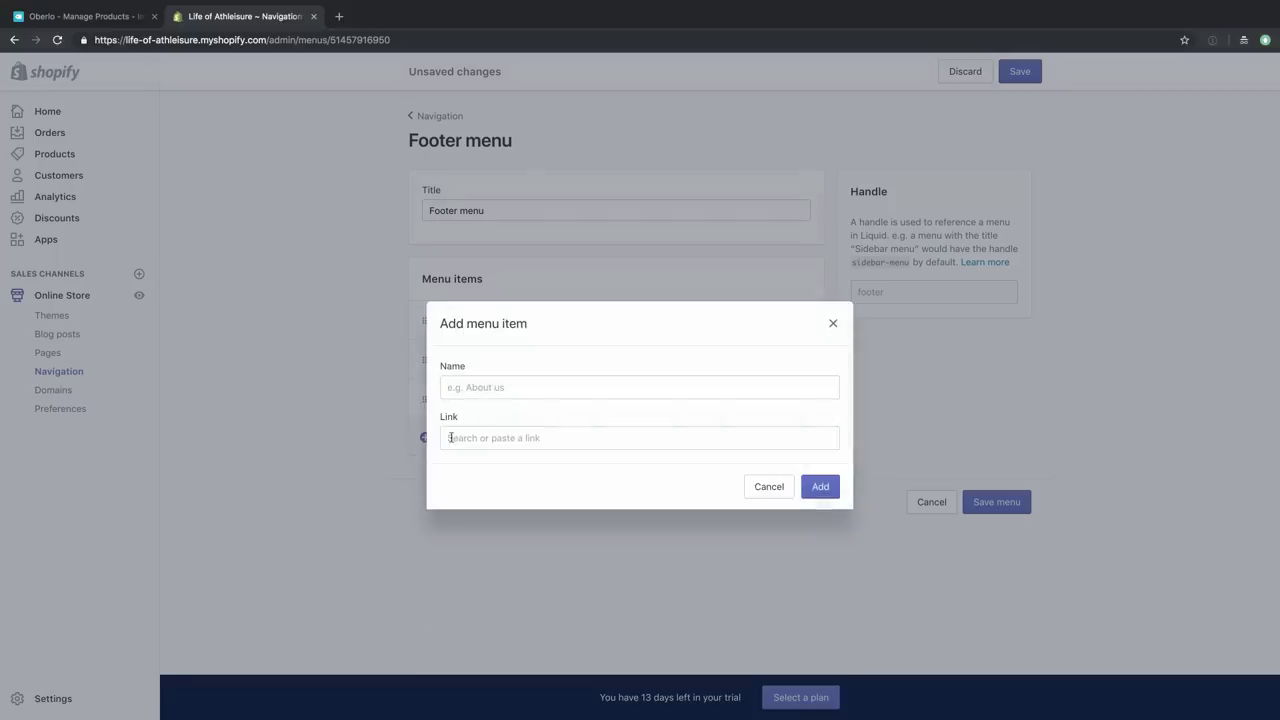
left_click(492, 386)
type("Privacy Policy")
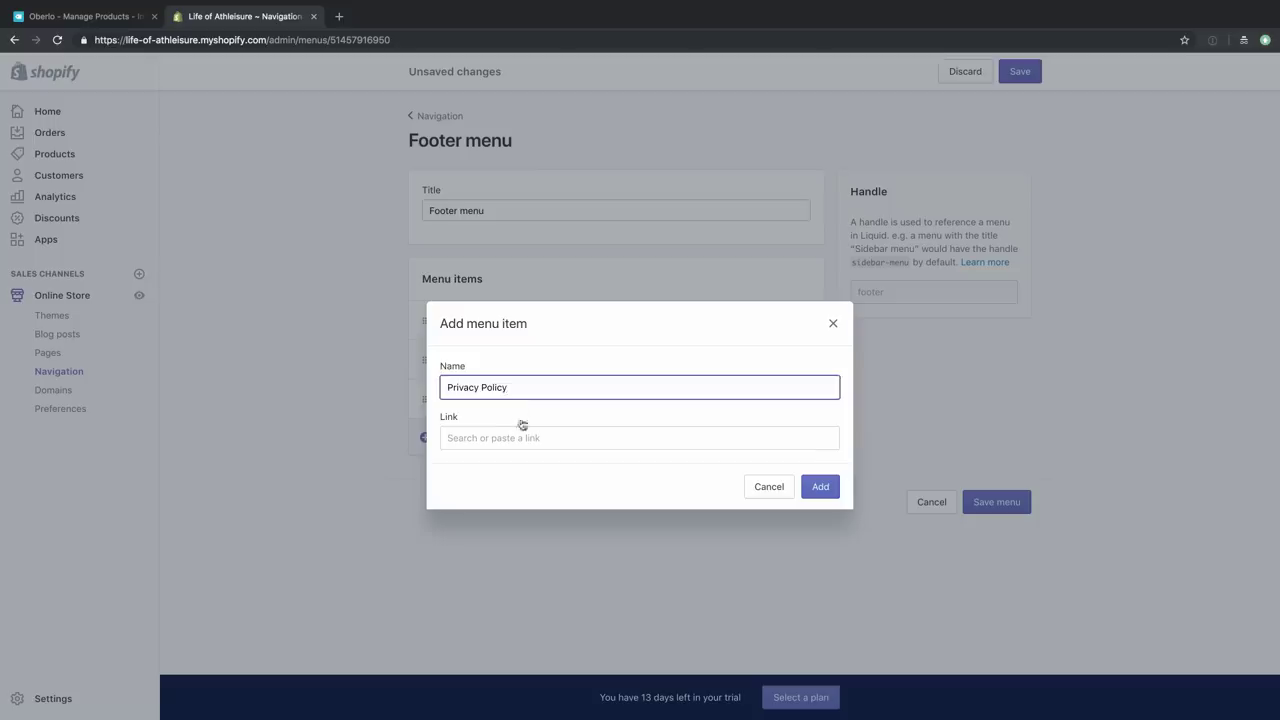
left_click(522, 434)
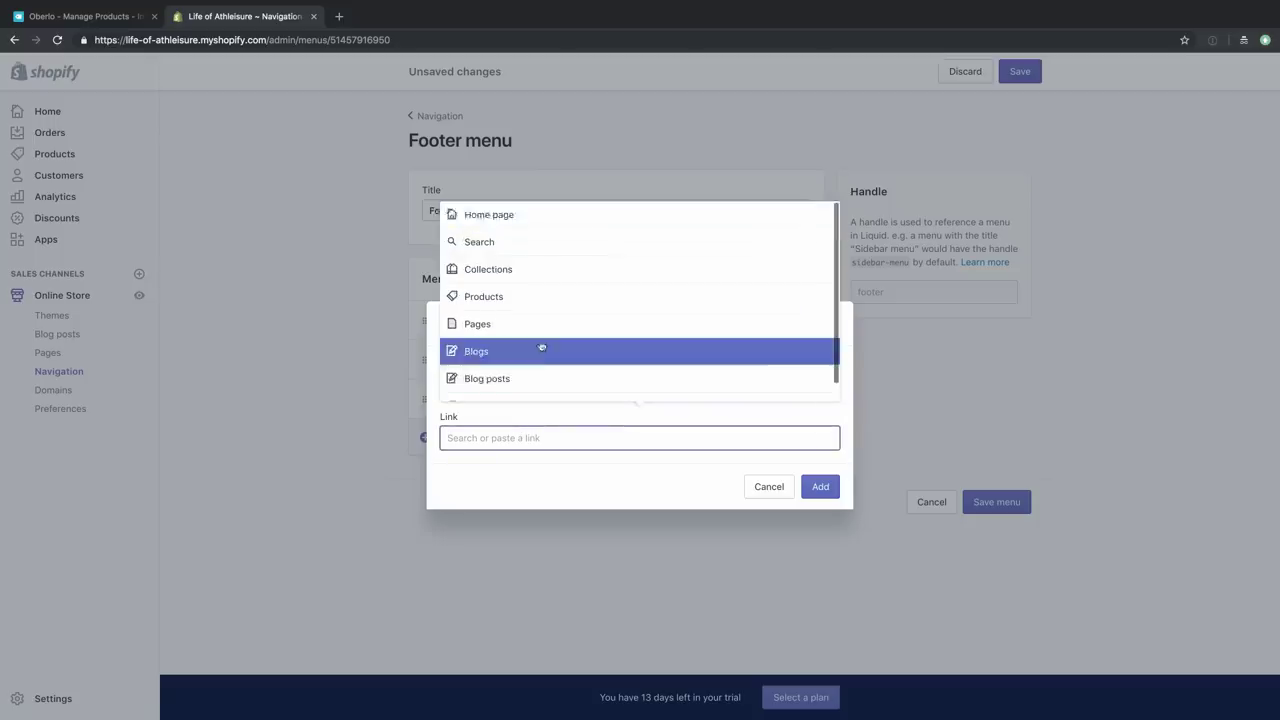
scroll(517, 376, "down", 2)
left_click(509, 390)
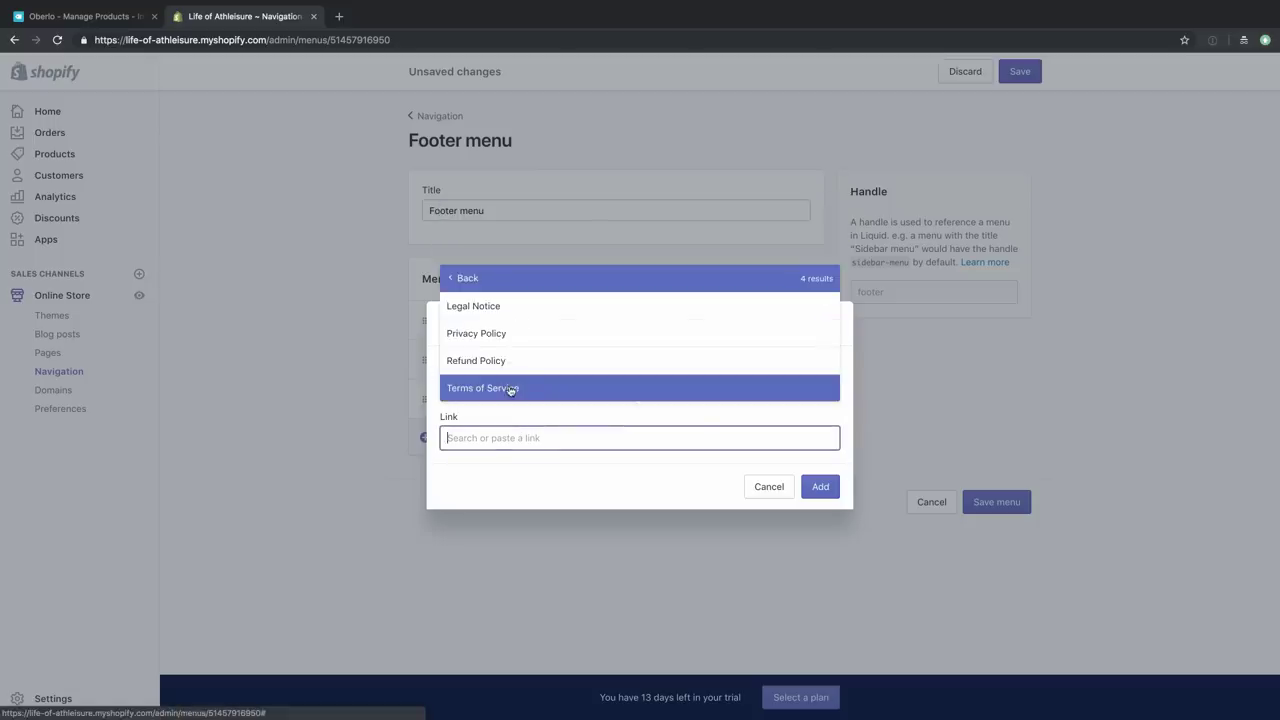
left_click(527, 340)
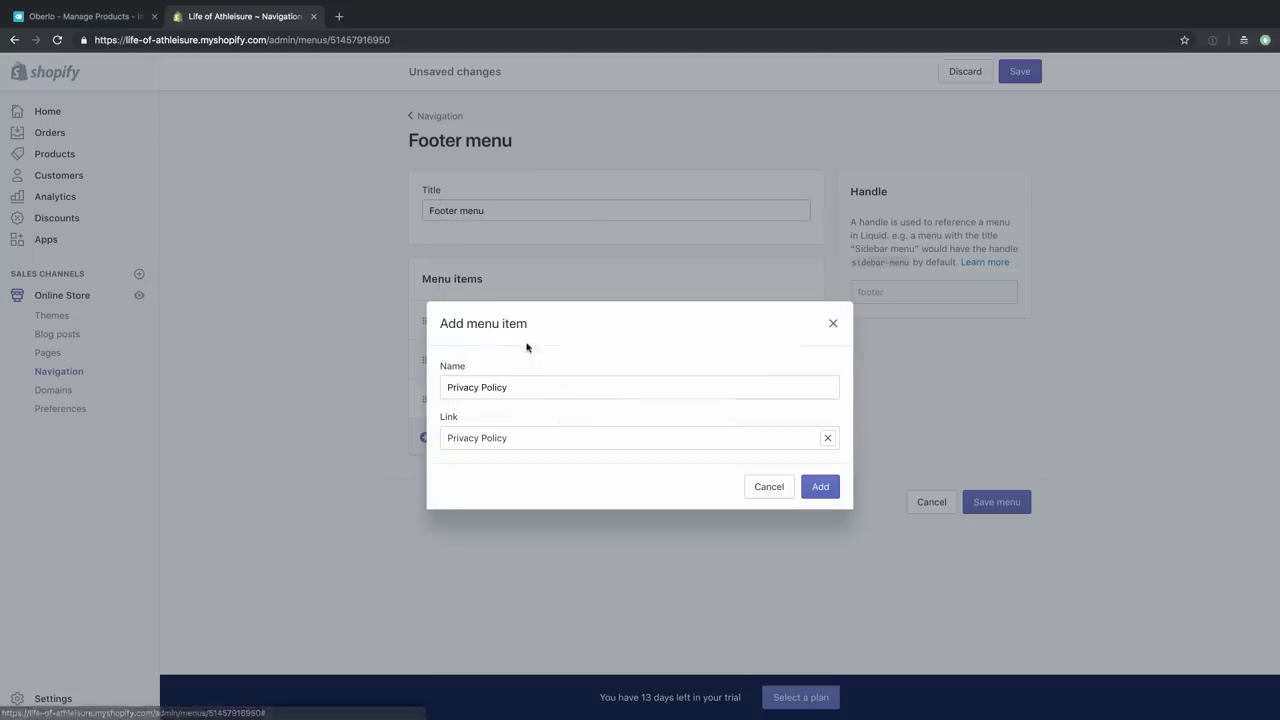
left_click(821, 486)
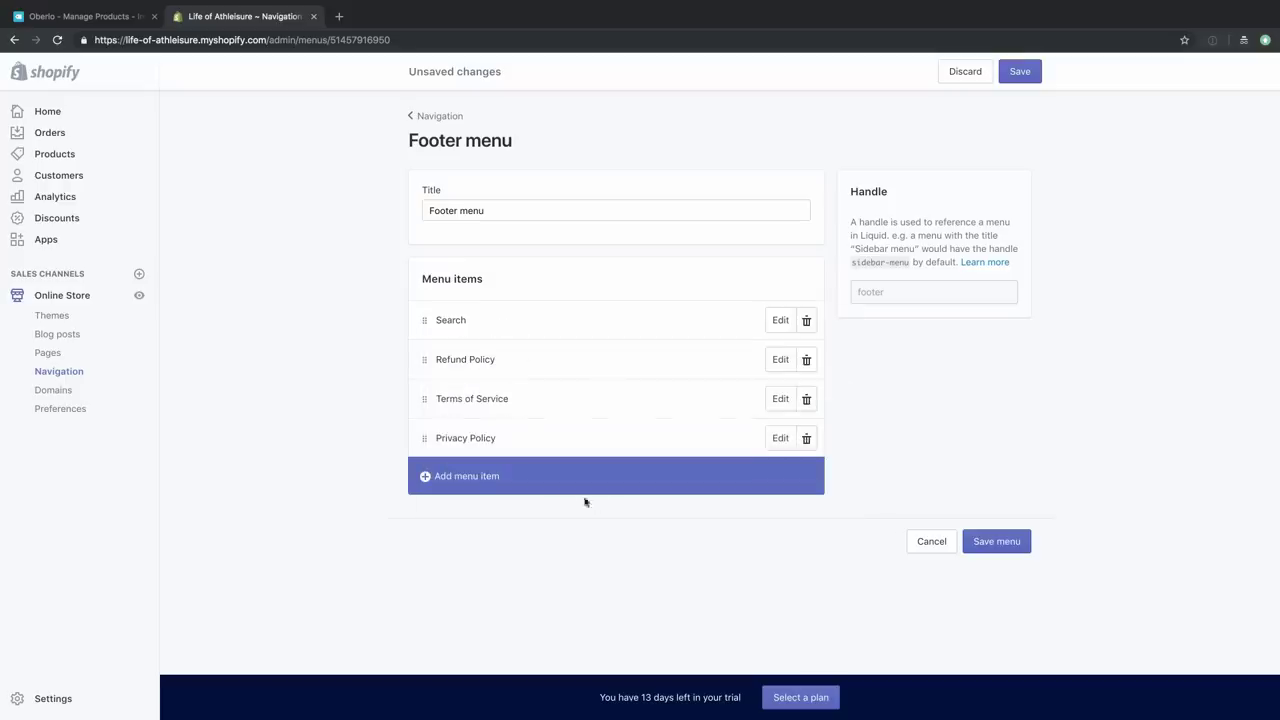
Add a Legal Notice item linked to its policy page and save the Footer menu
left_click(462, 480)
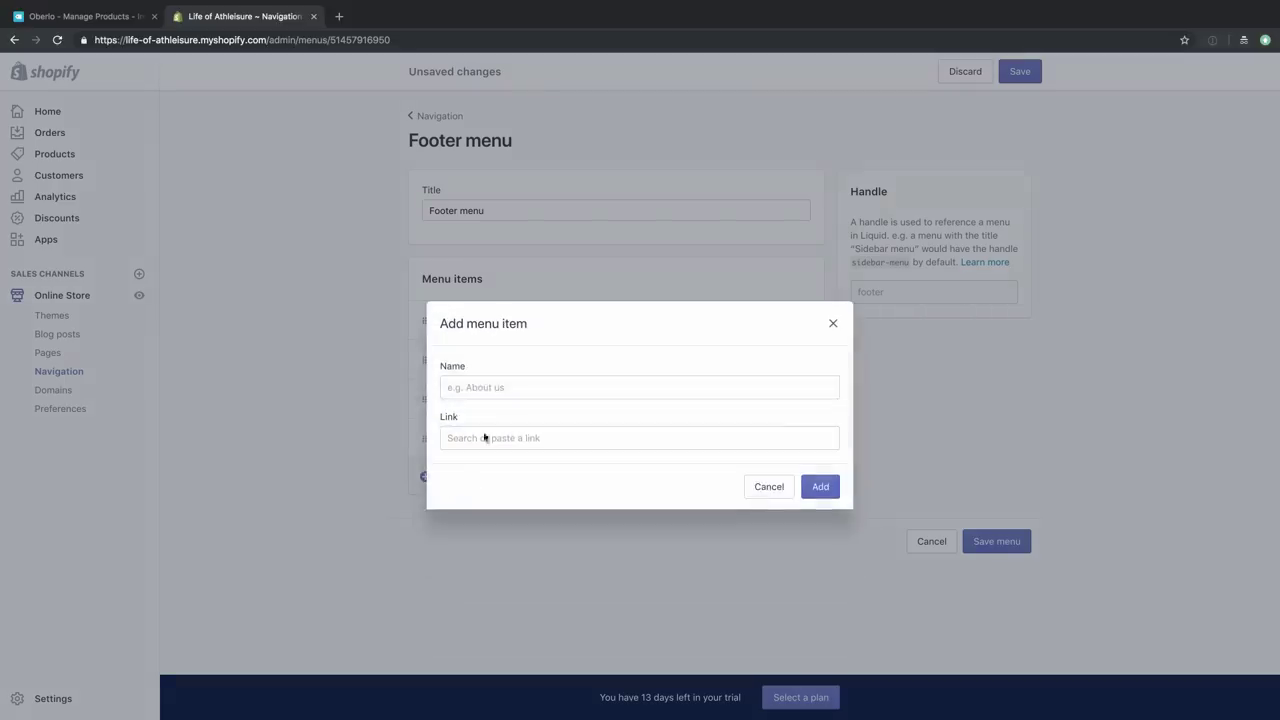
left_click(514, 391)
type("Legal Notice")
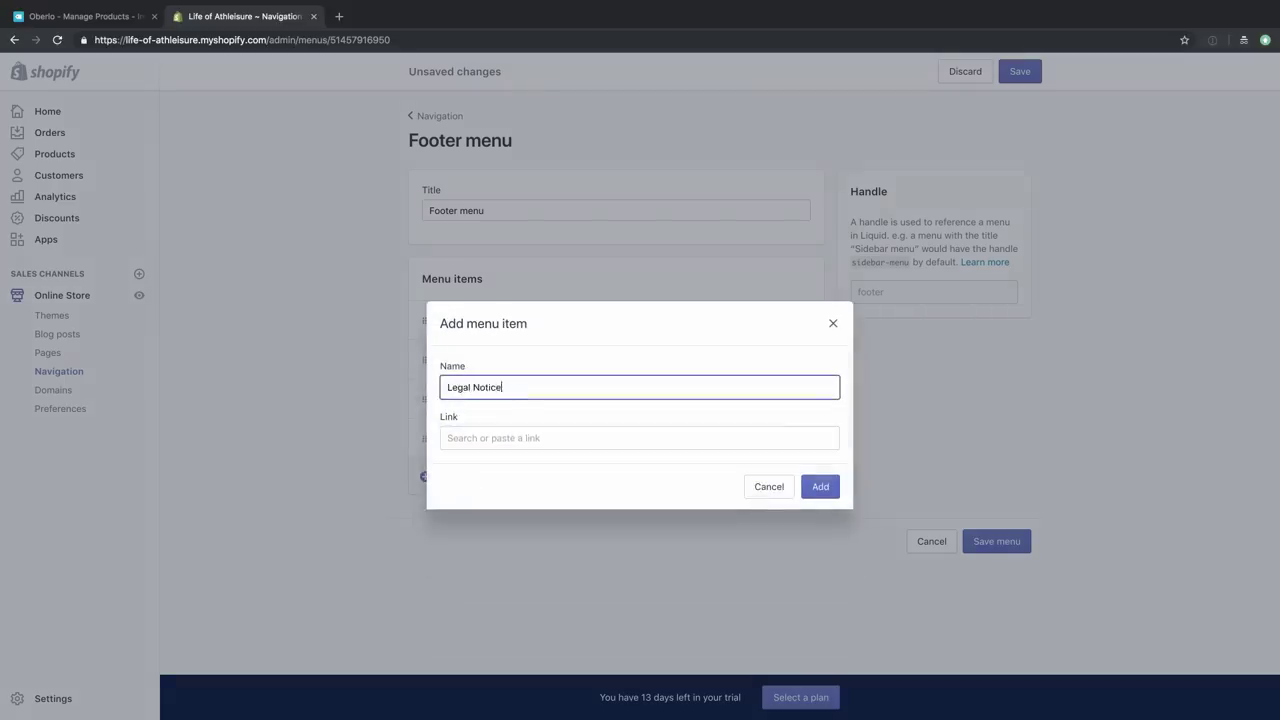
left_click(551, 432)
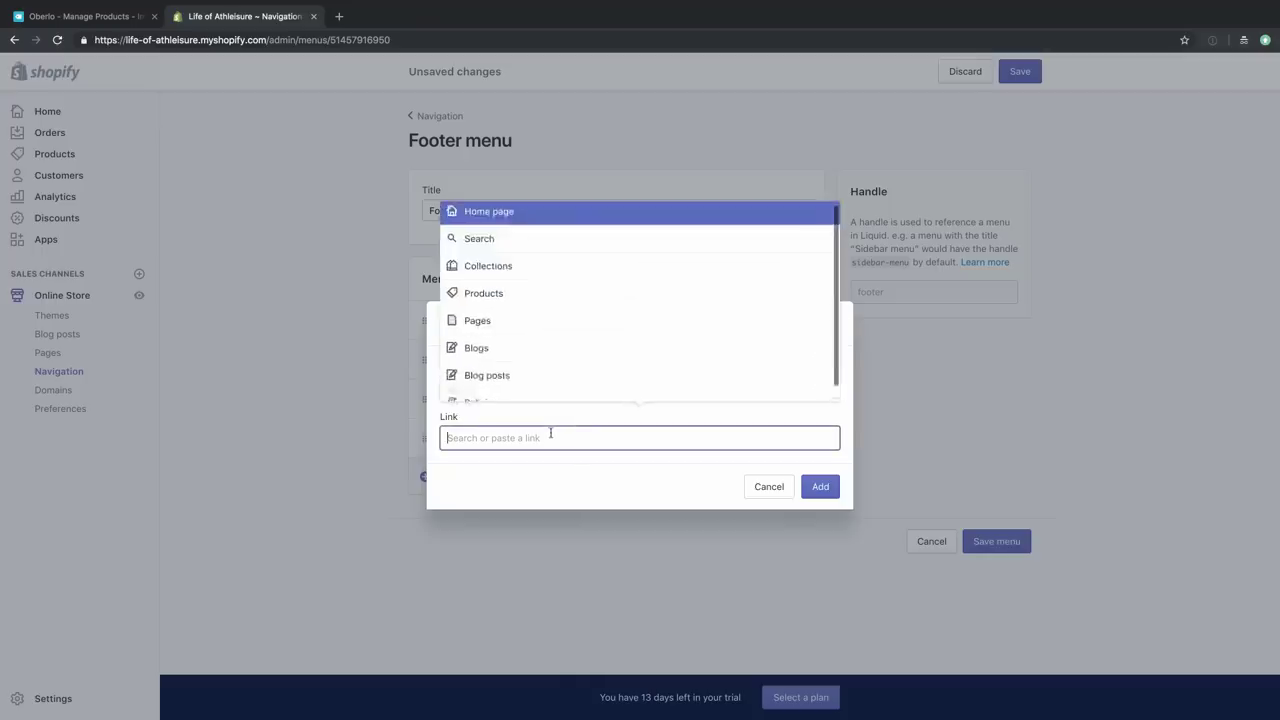
left_click(516, 392)
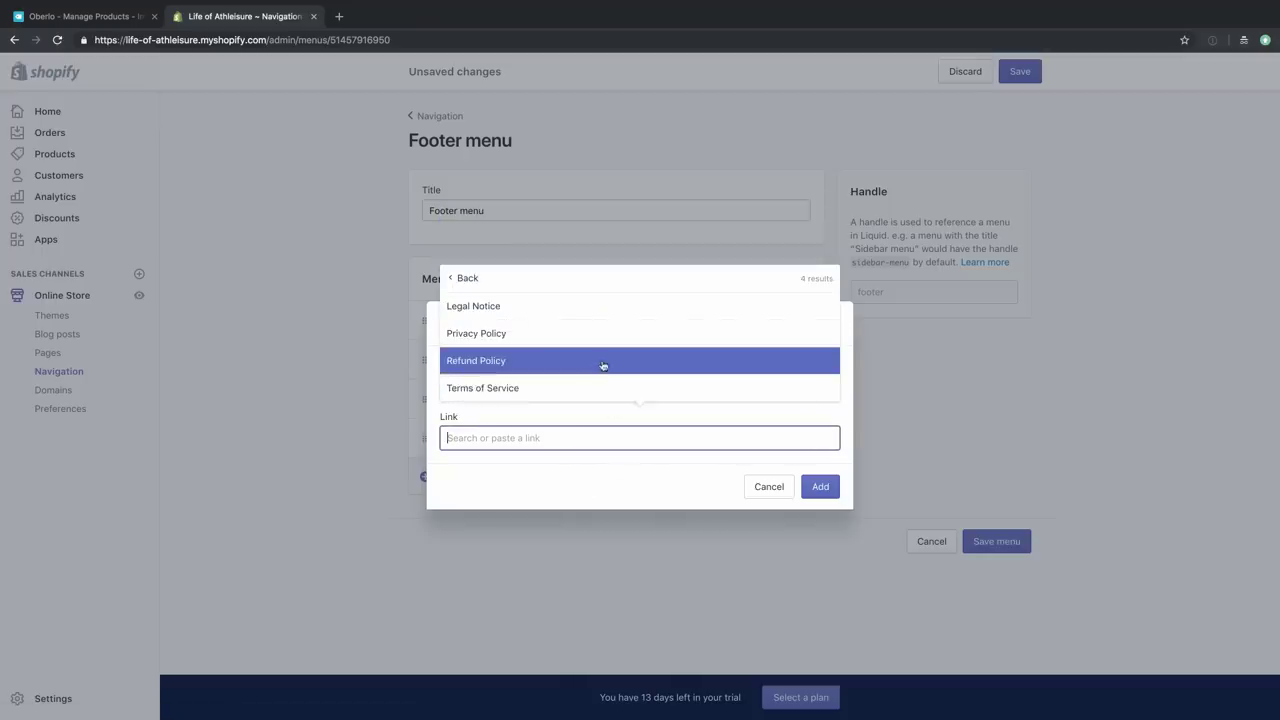
left_click(579, 314)
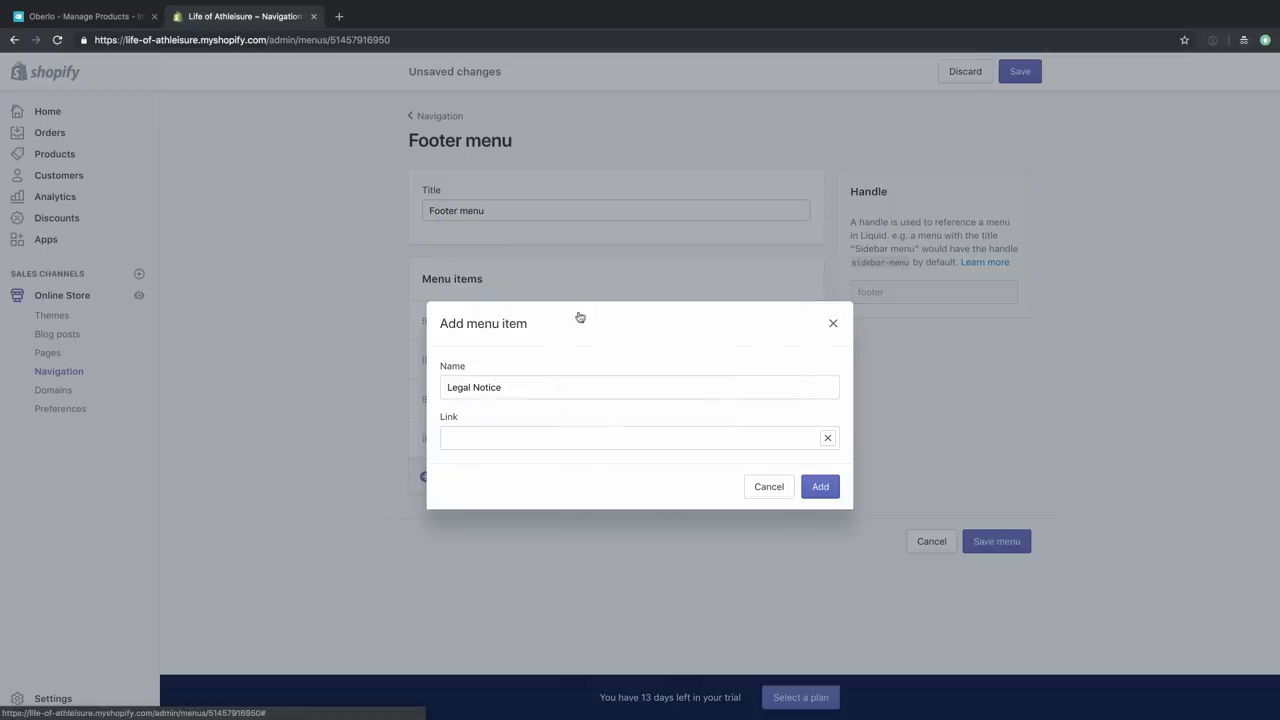
left_click(829, 490)
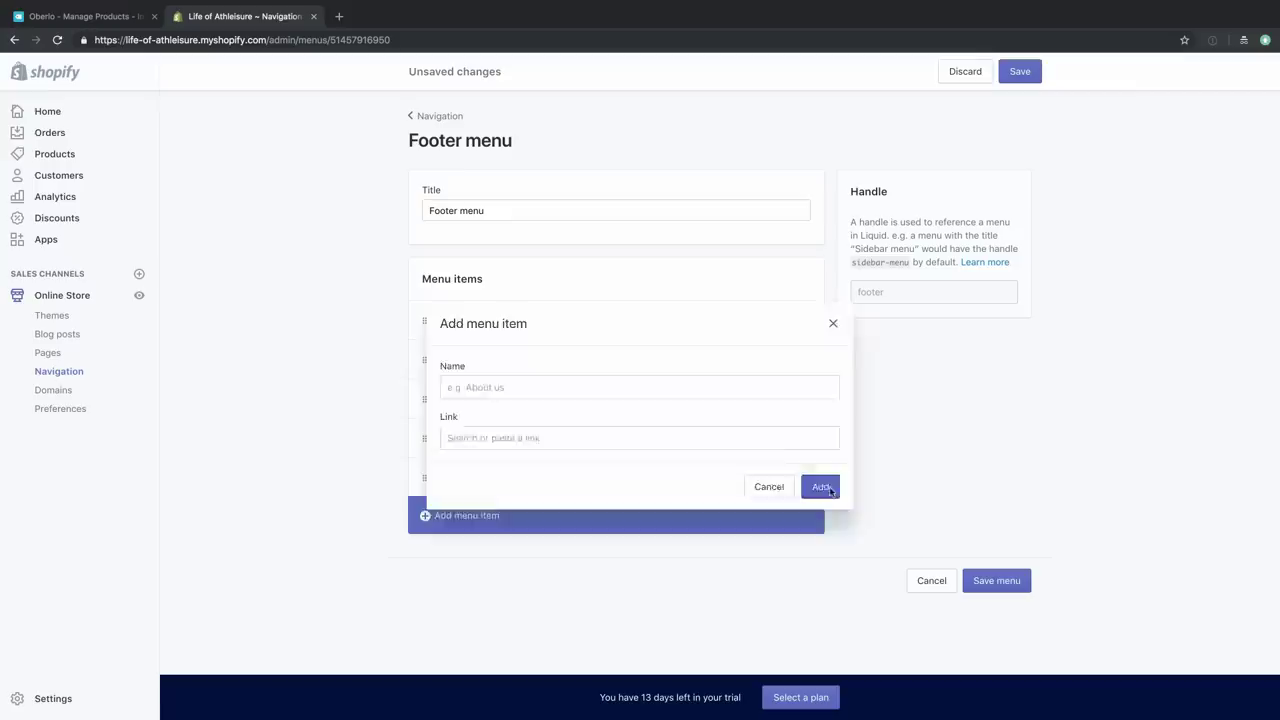
left_click(997, 586)
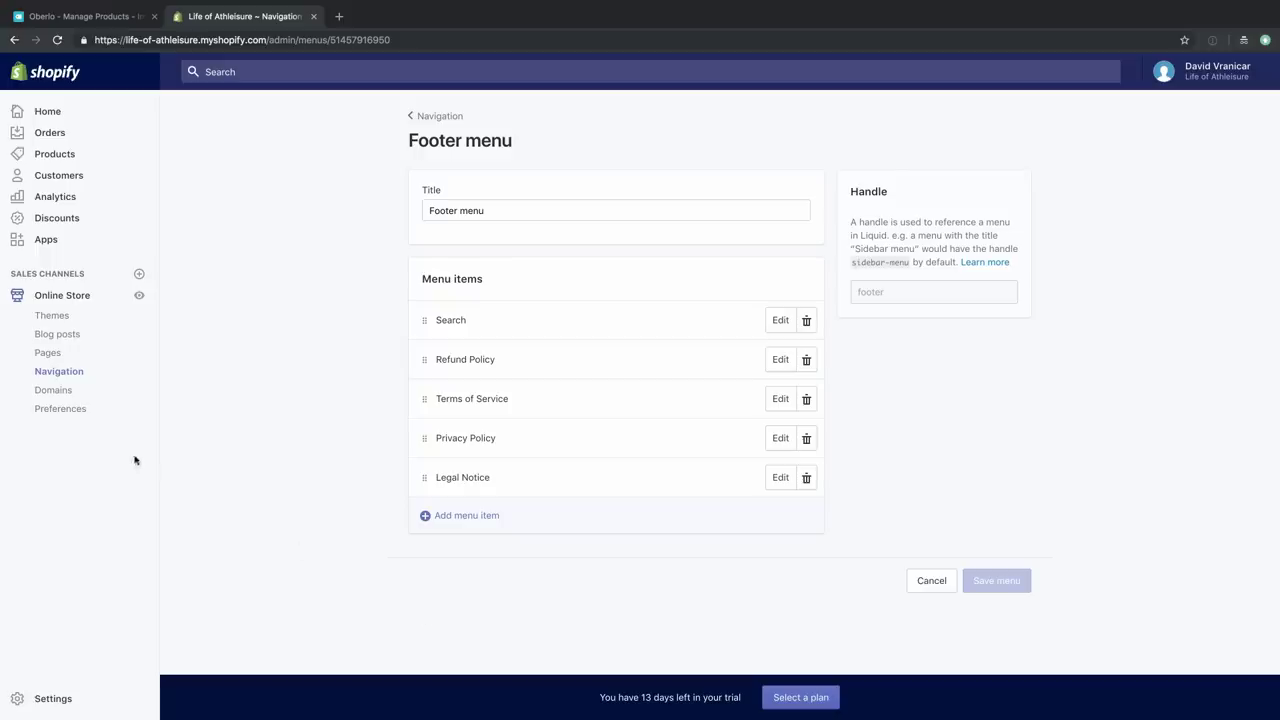
left_click(139, 295)
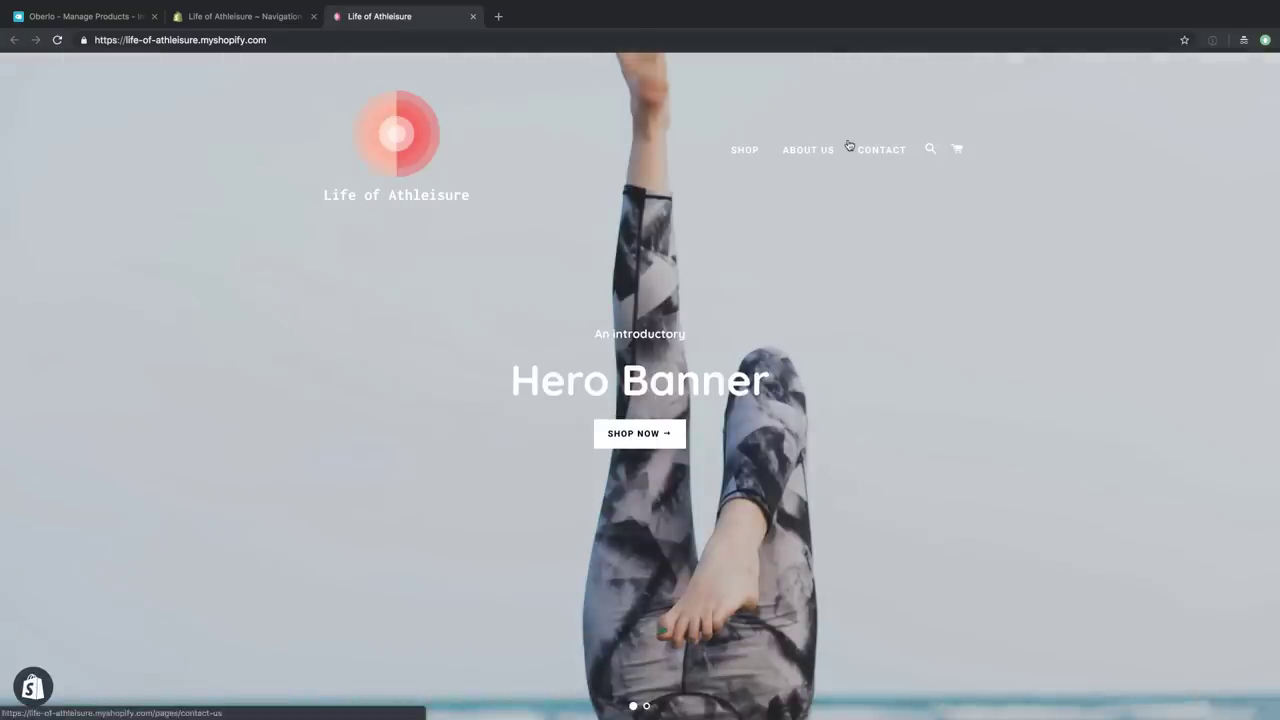
scroll(1116, 346, "down", 5)
scroll(1116, 346, "down", 6)
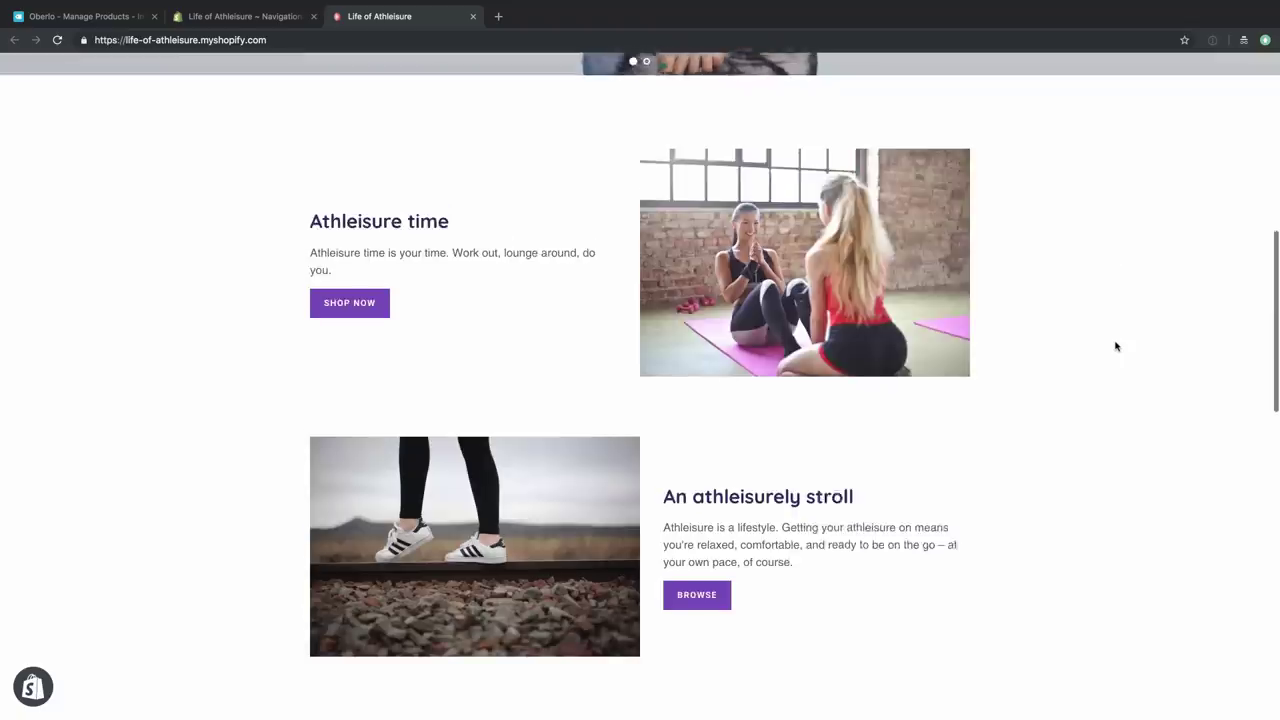
scroll(1116, 346, "down", 6)
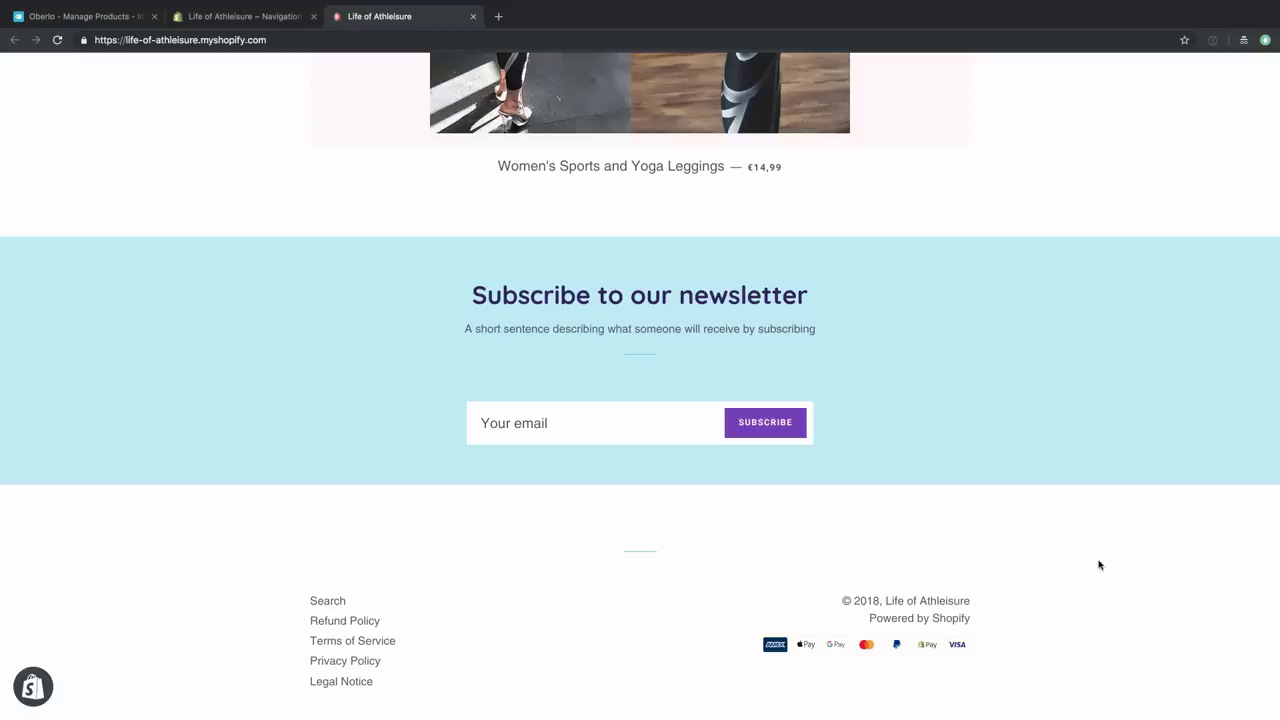
scroll(1099, 565, "up", 20)
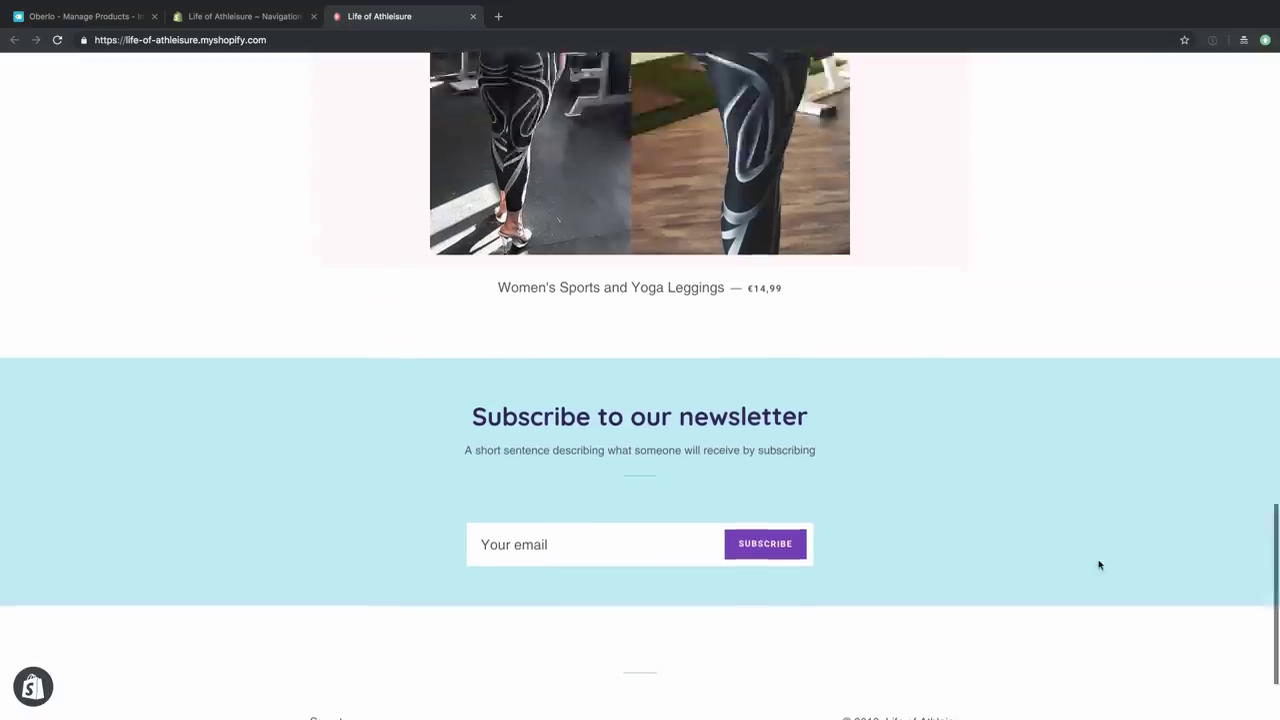
scroll(1099, 565, "up", 5)
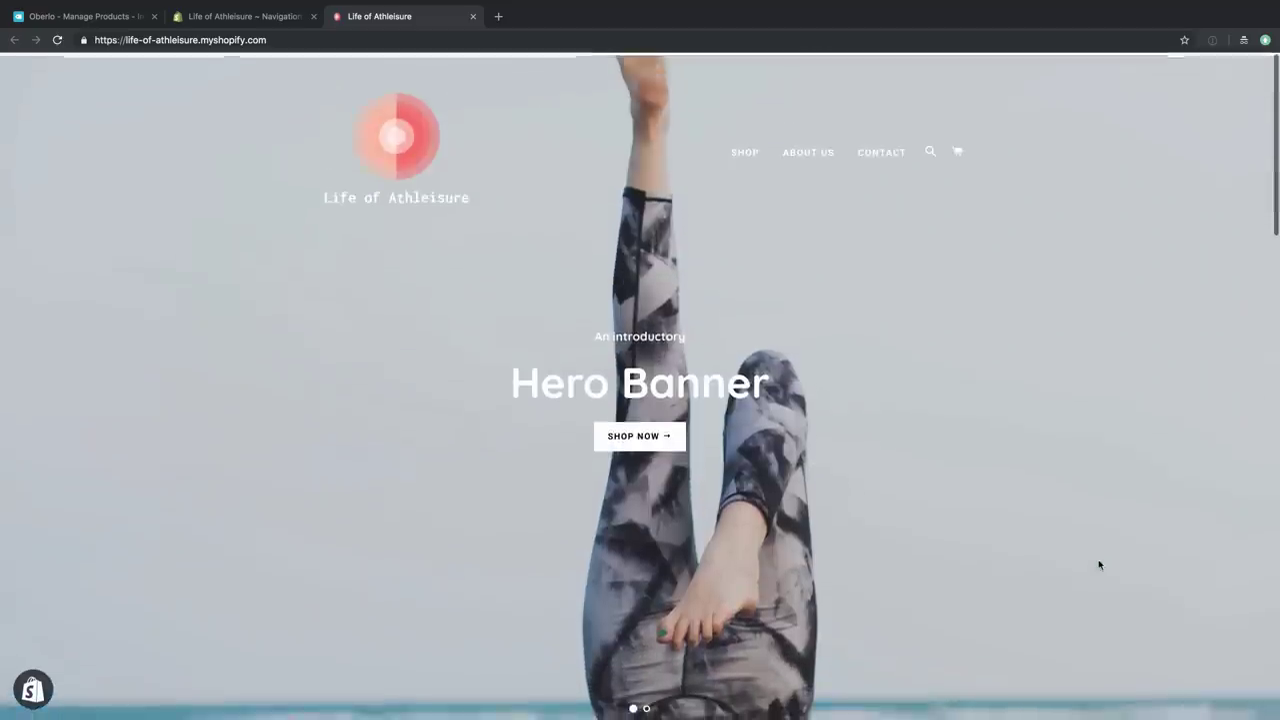
key("super+w")
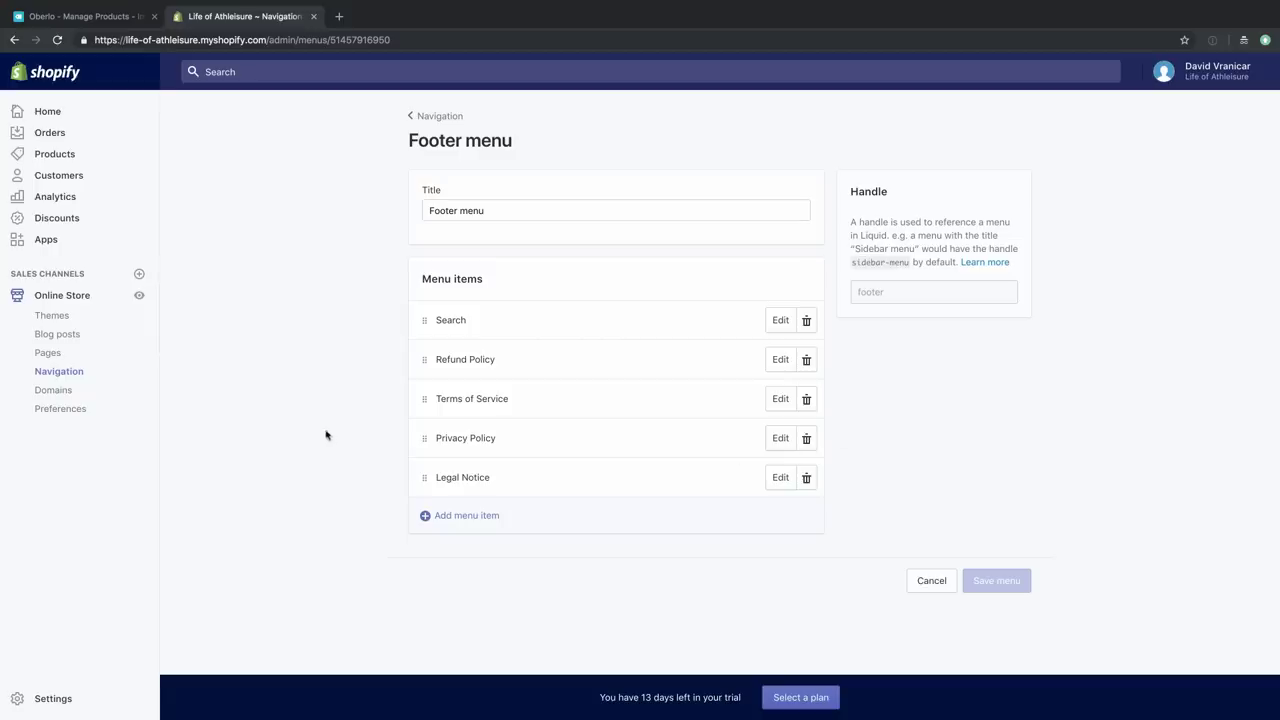
Disable the store password and open the plan picker showing Basic, Shopify and Advanced plans
left_click(77, 296)
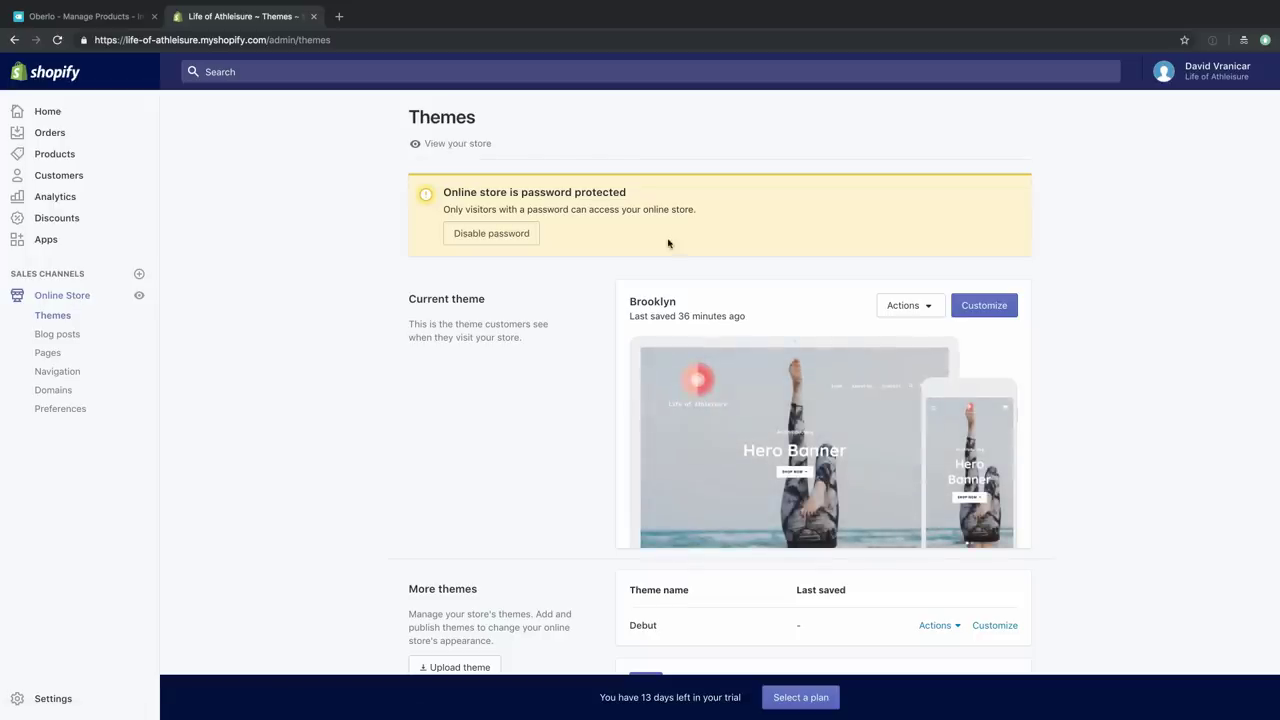
left_click(497, 244)
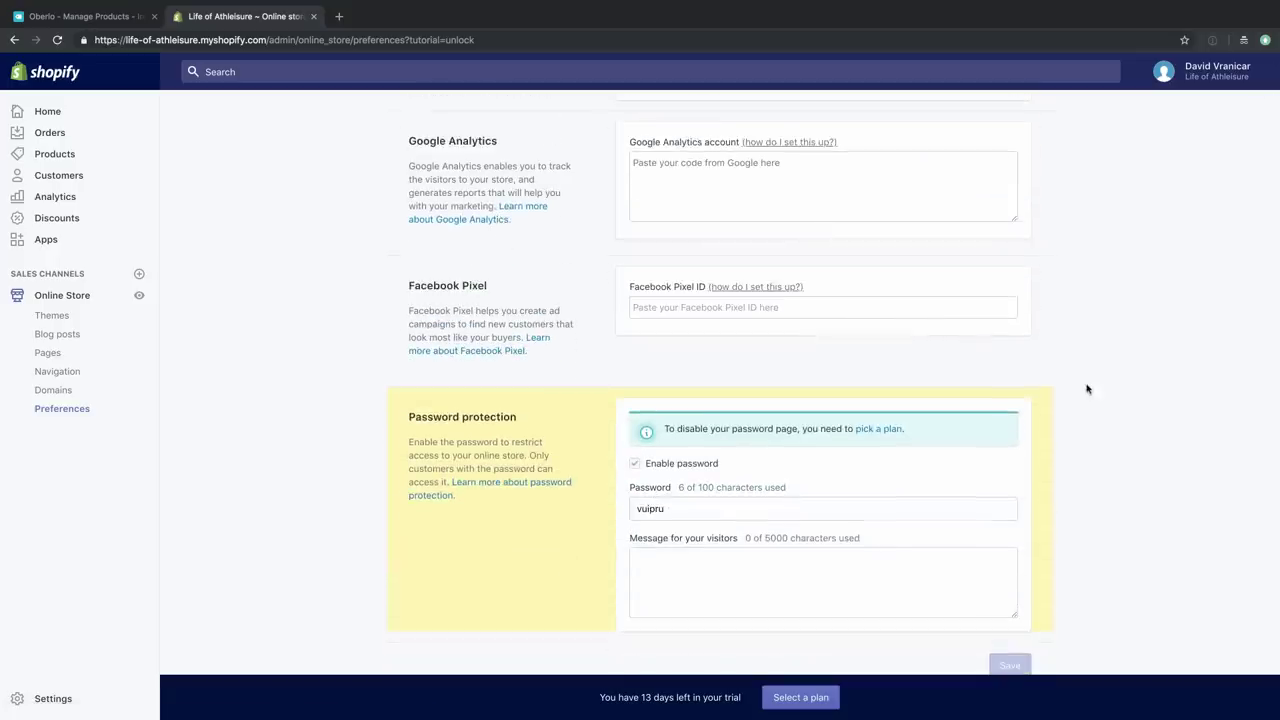
scroll(960, 453, "down", 1)
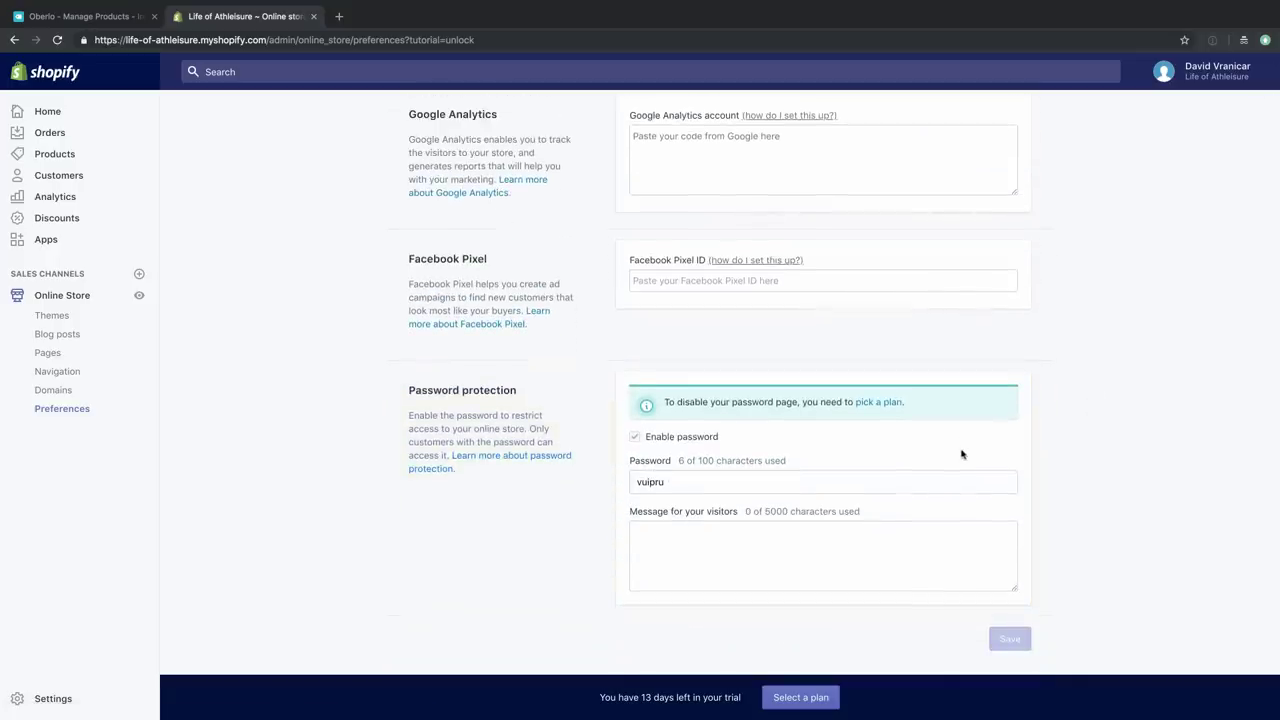
left_click(877, 402)
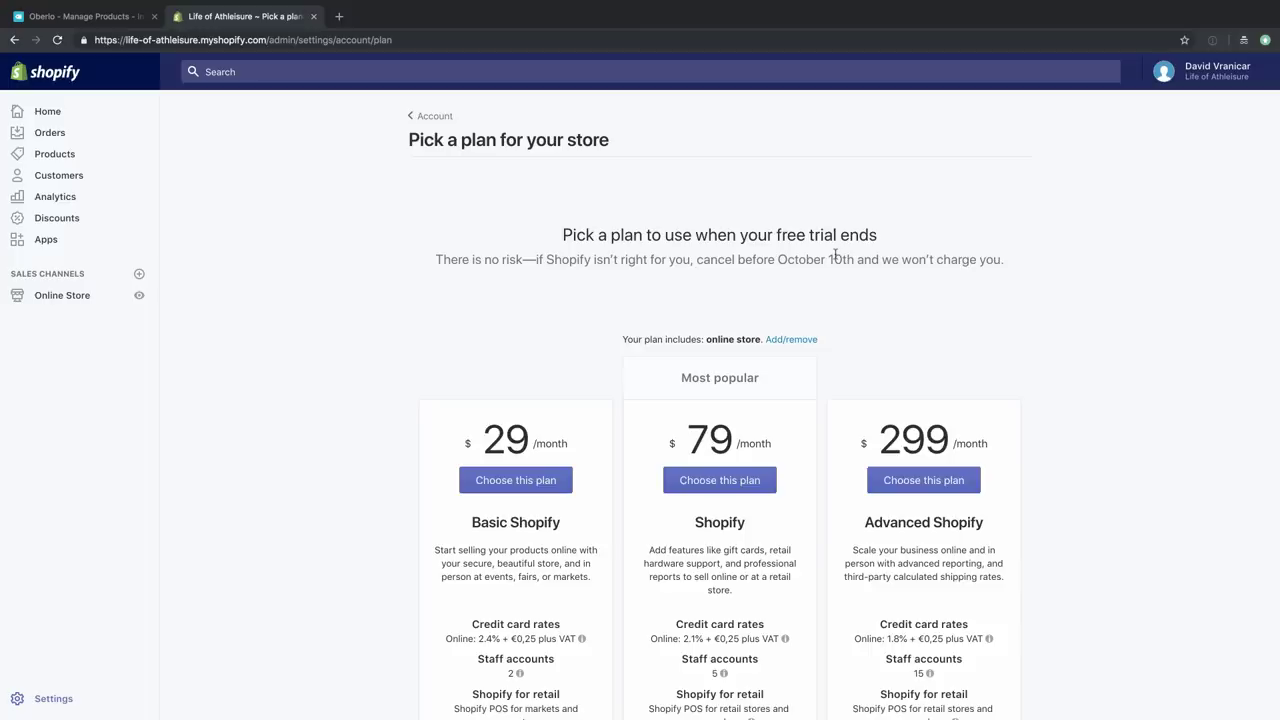
Subscribe to Basic Shopify at $29.00 USD every 30 days with monthly billing
scroll(946, 270, "down", 2)
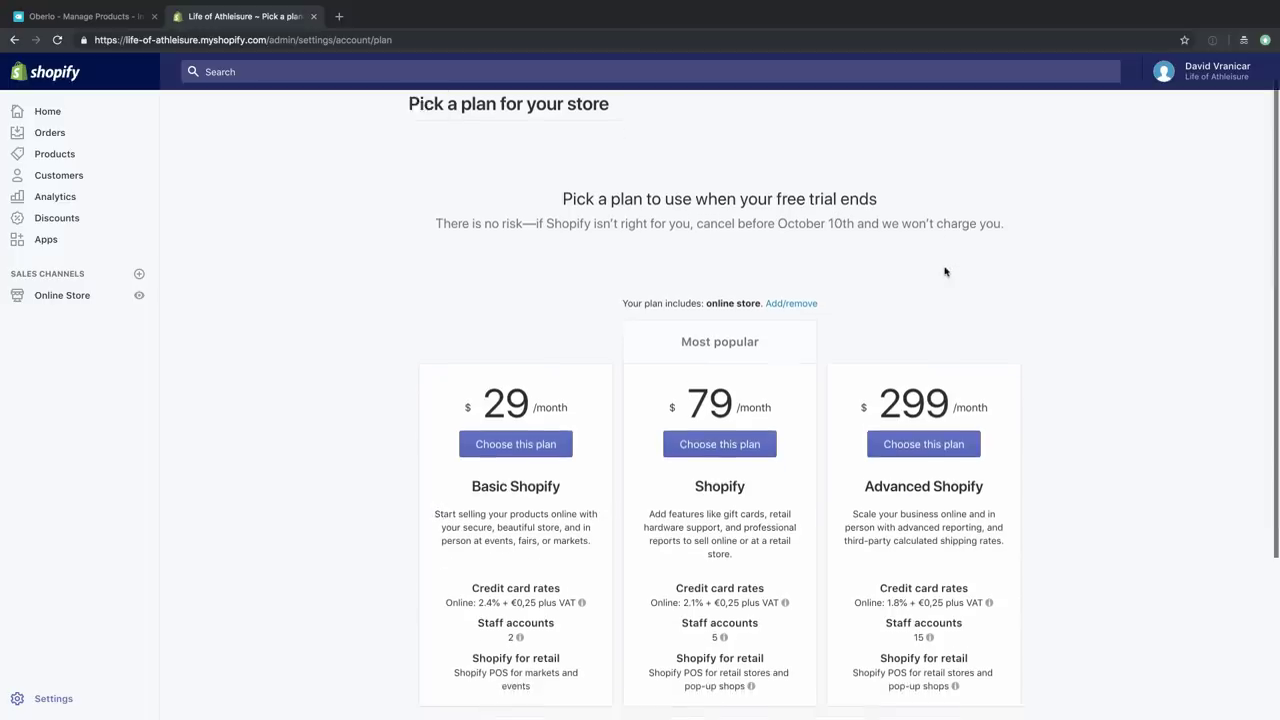
left_click(506, 414)
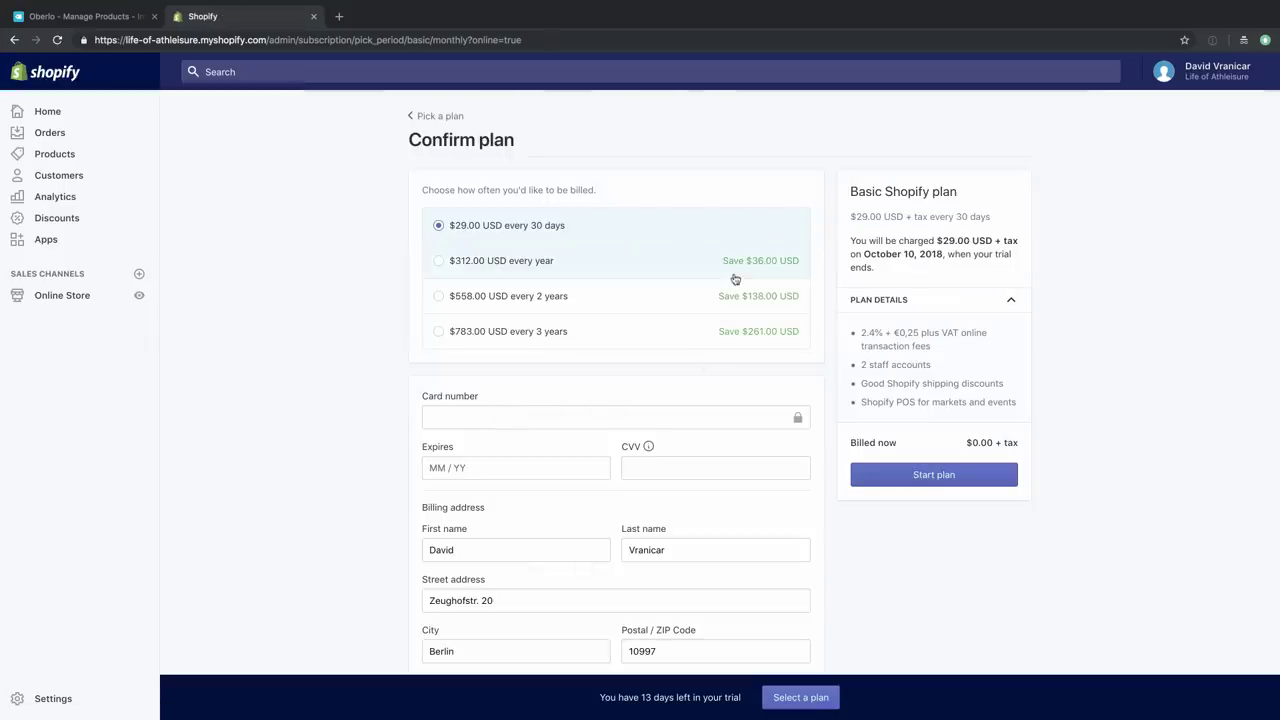
scroll(734, 278, "down", 3)
scroll(734, 278, "up", 3)
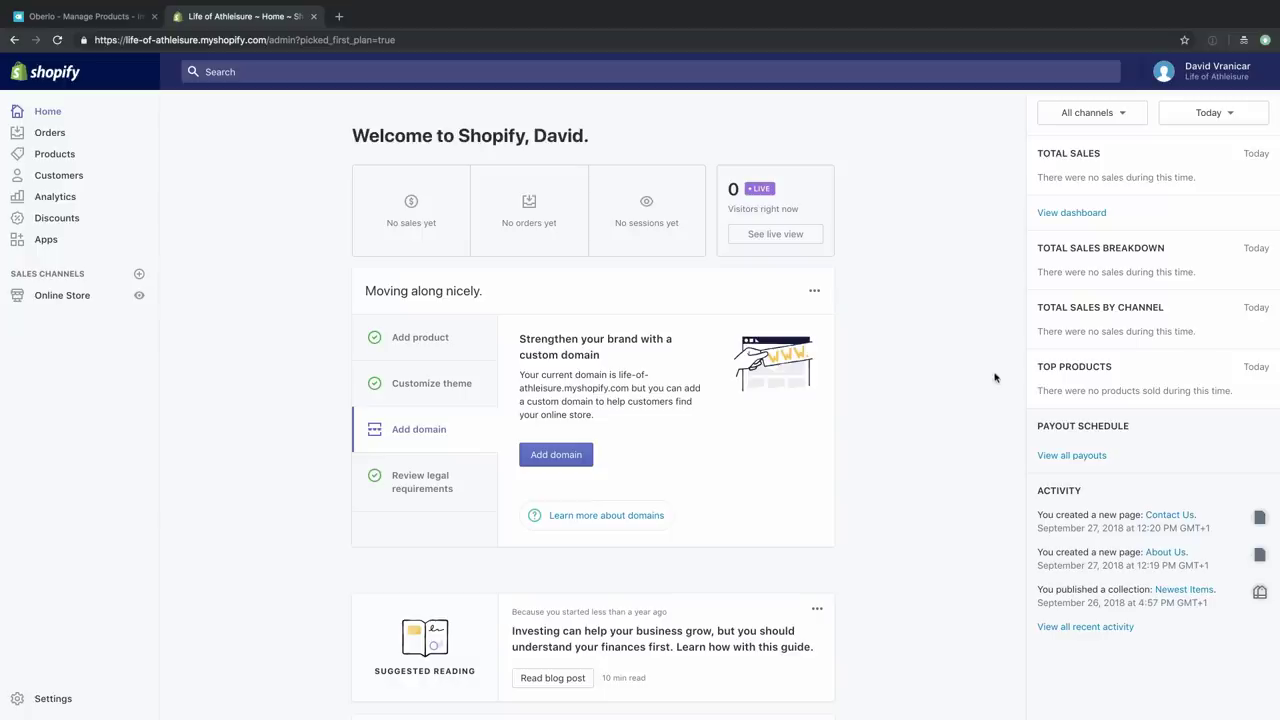
Search for lifeofathleisure.com as a new domain to buy, shown at $14 USD/year
left_click(546, 455)
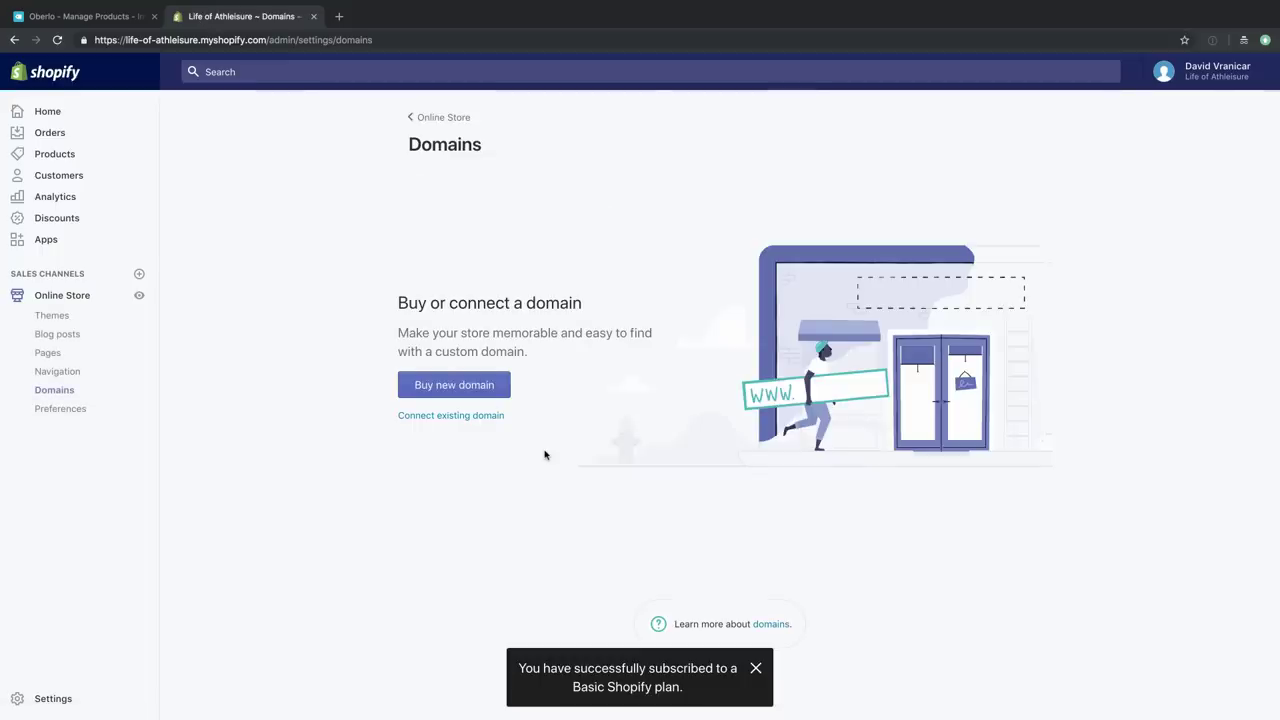
left_click(489, 386)
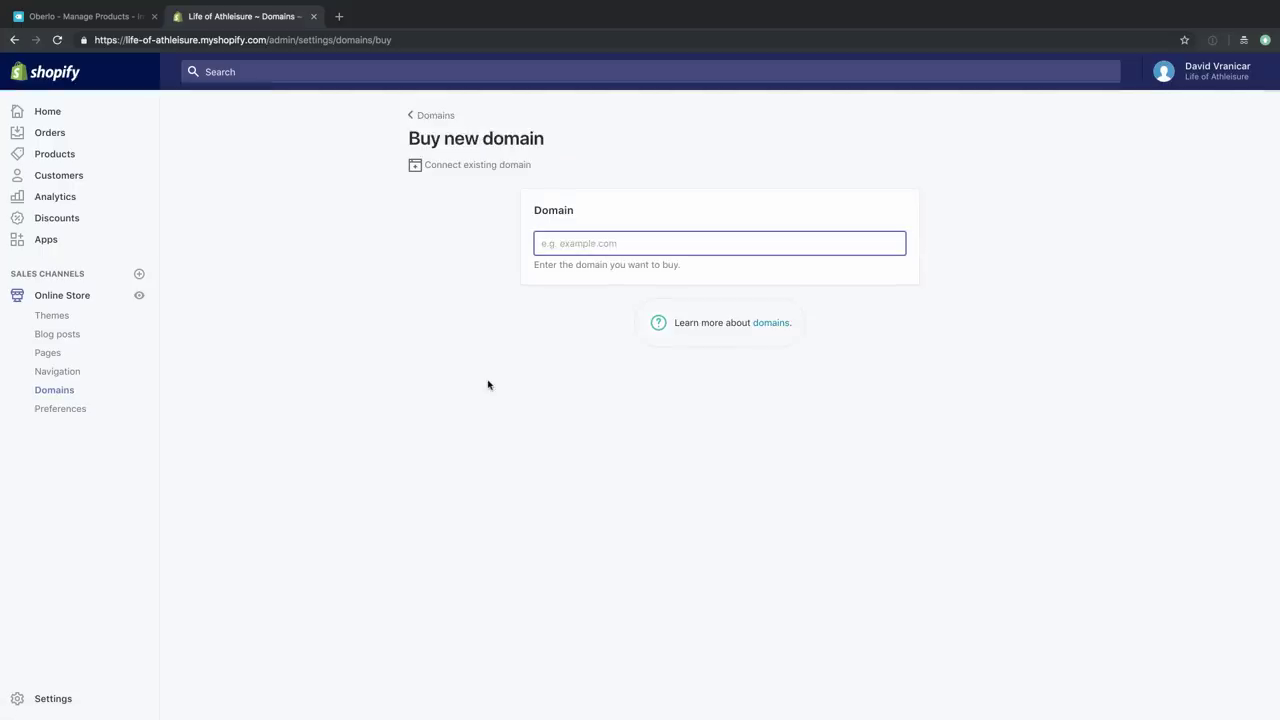
type("l")
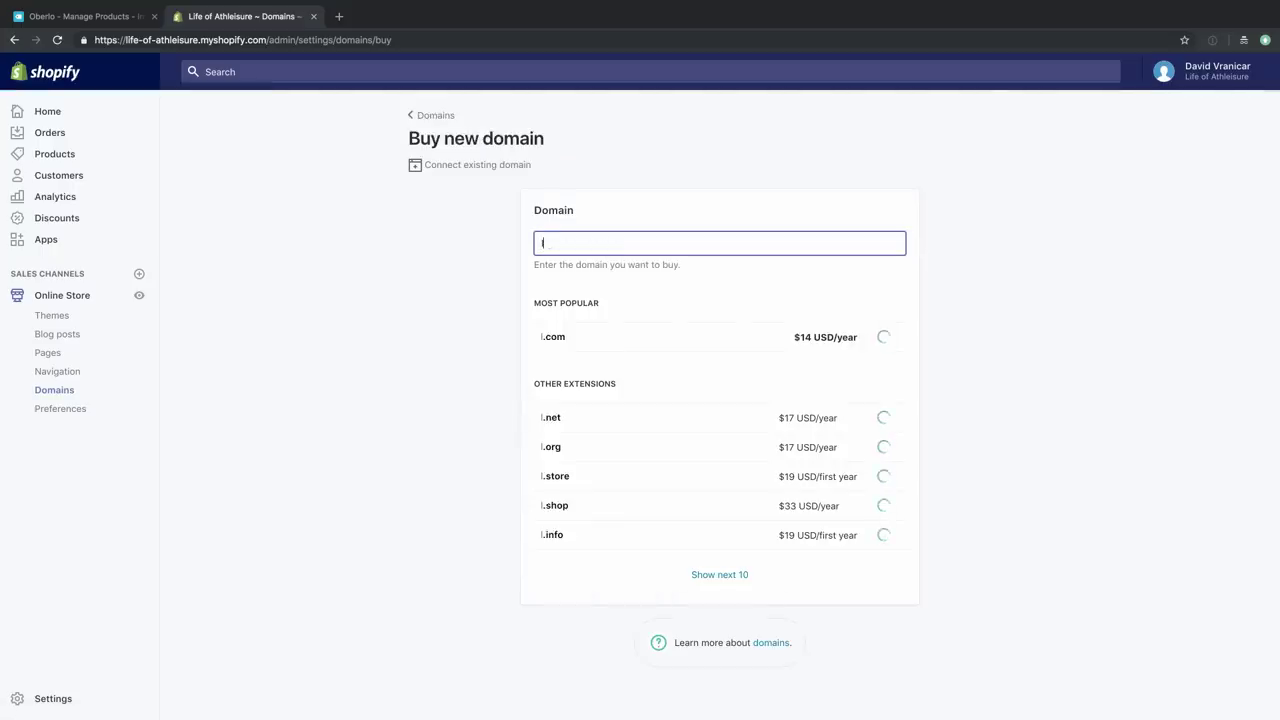
type("ifeofathleisure")
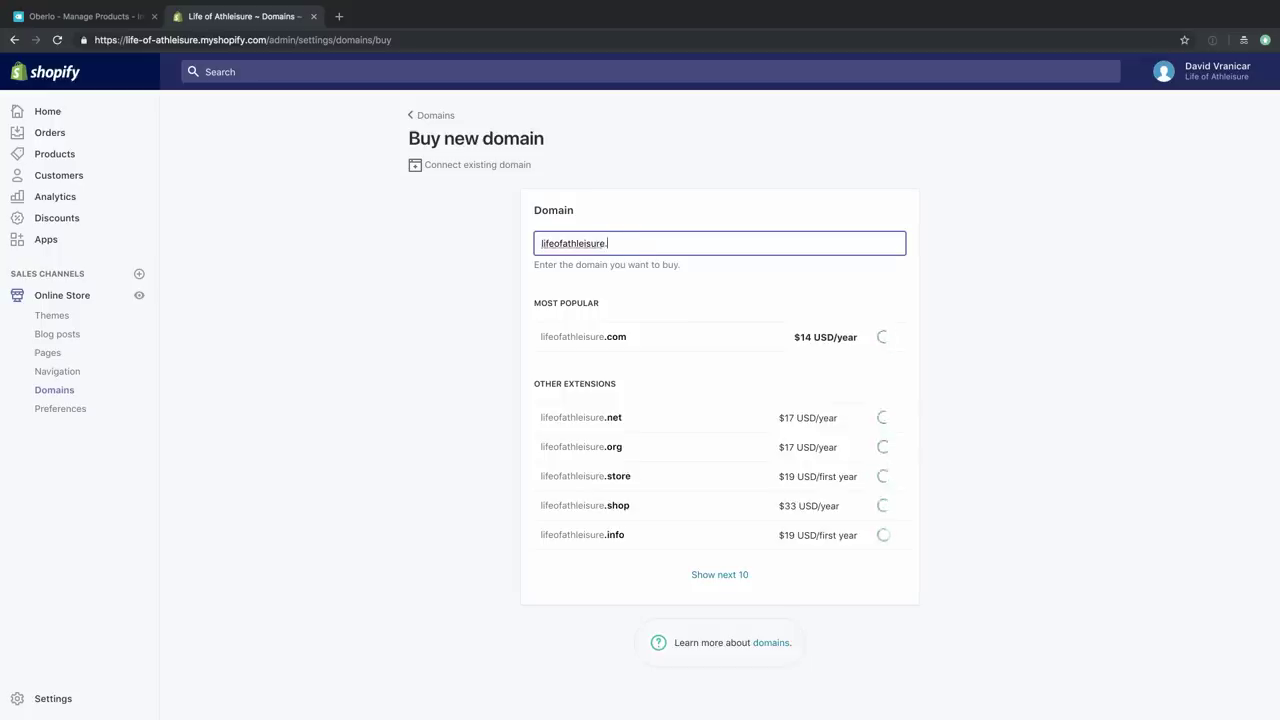
type(".com")
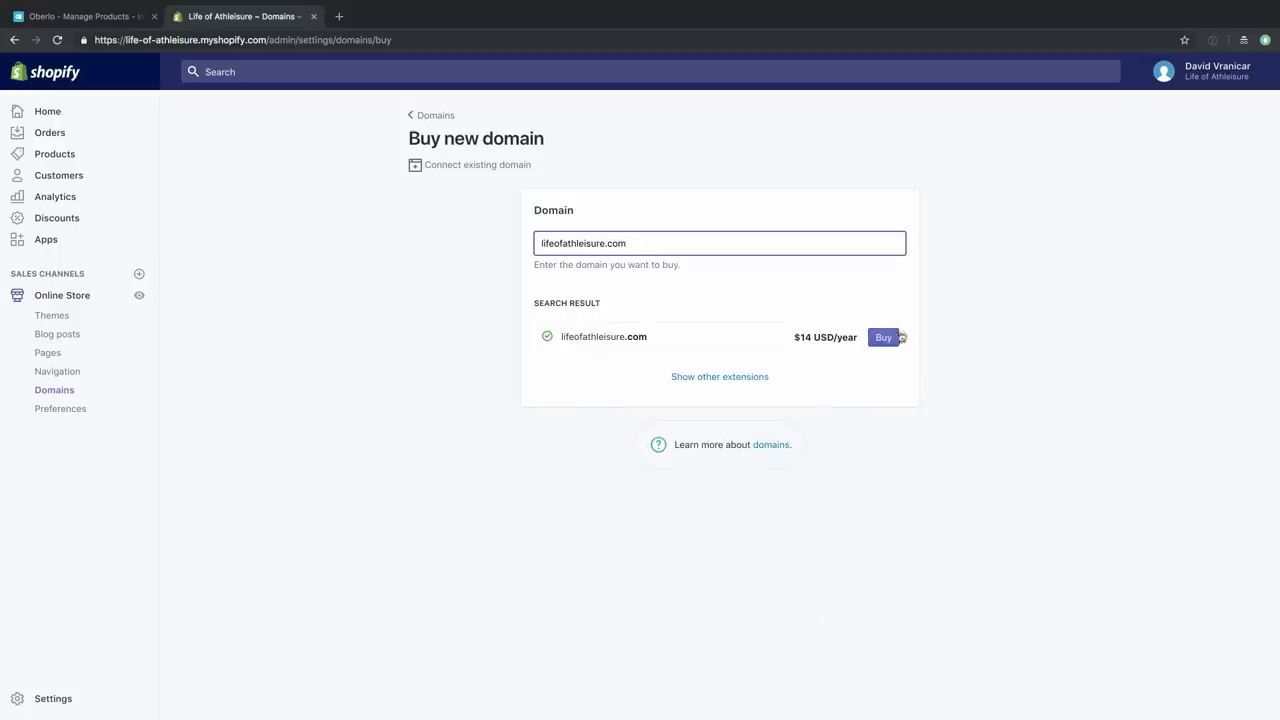
Buy lifeofathleisure.com for $14 USD with yearly auto-renew turned off
left_click(883, 337)
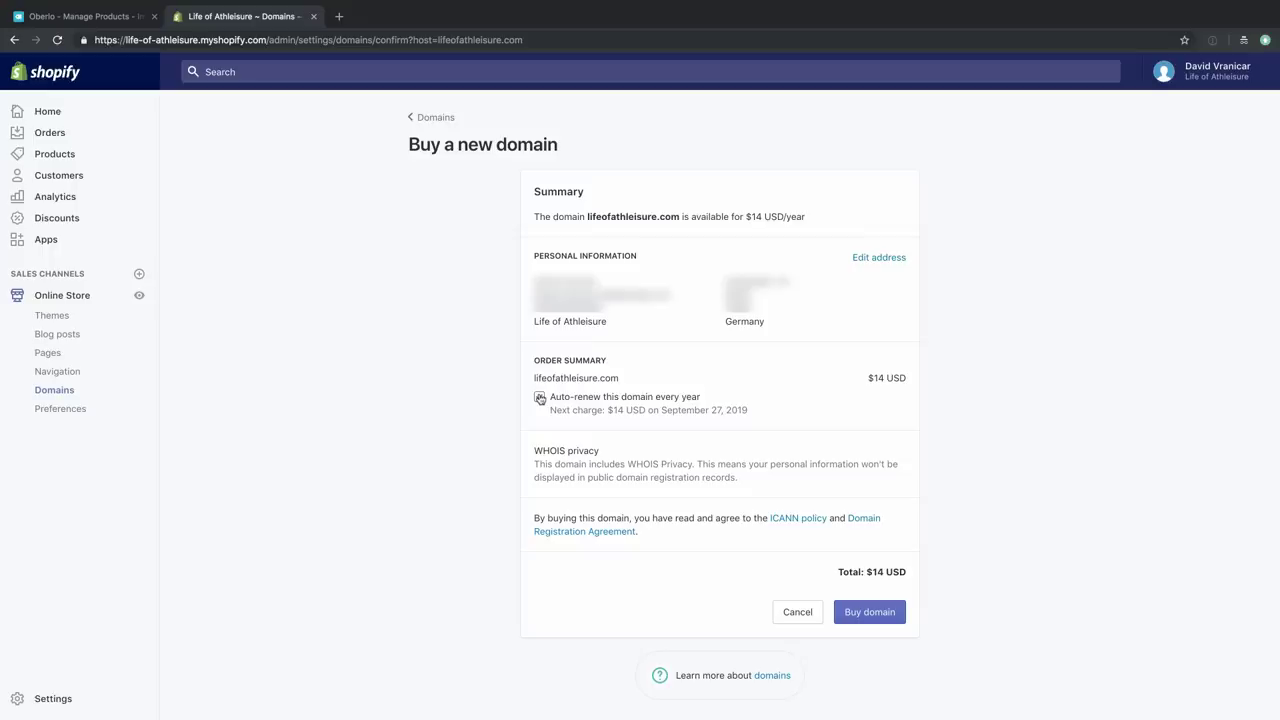
left_click(539, 398)
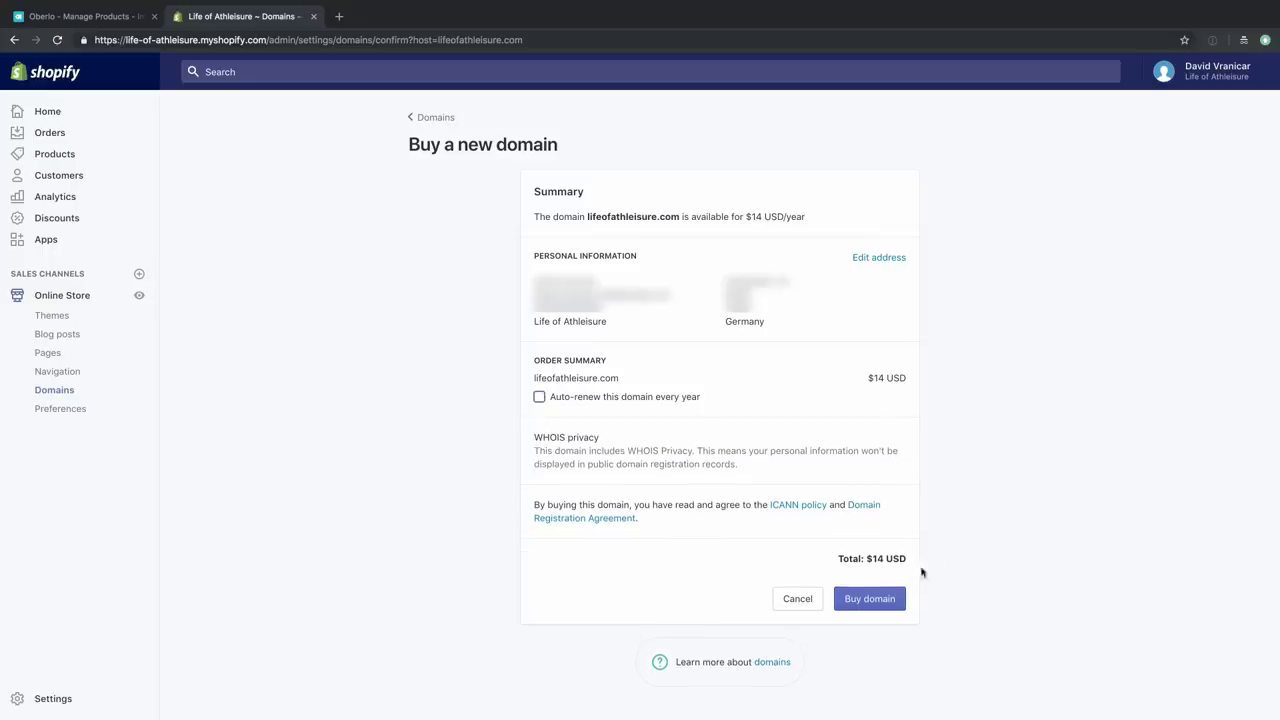
left_click(877, 599)
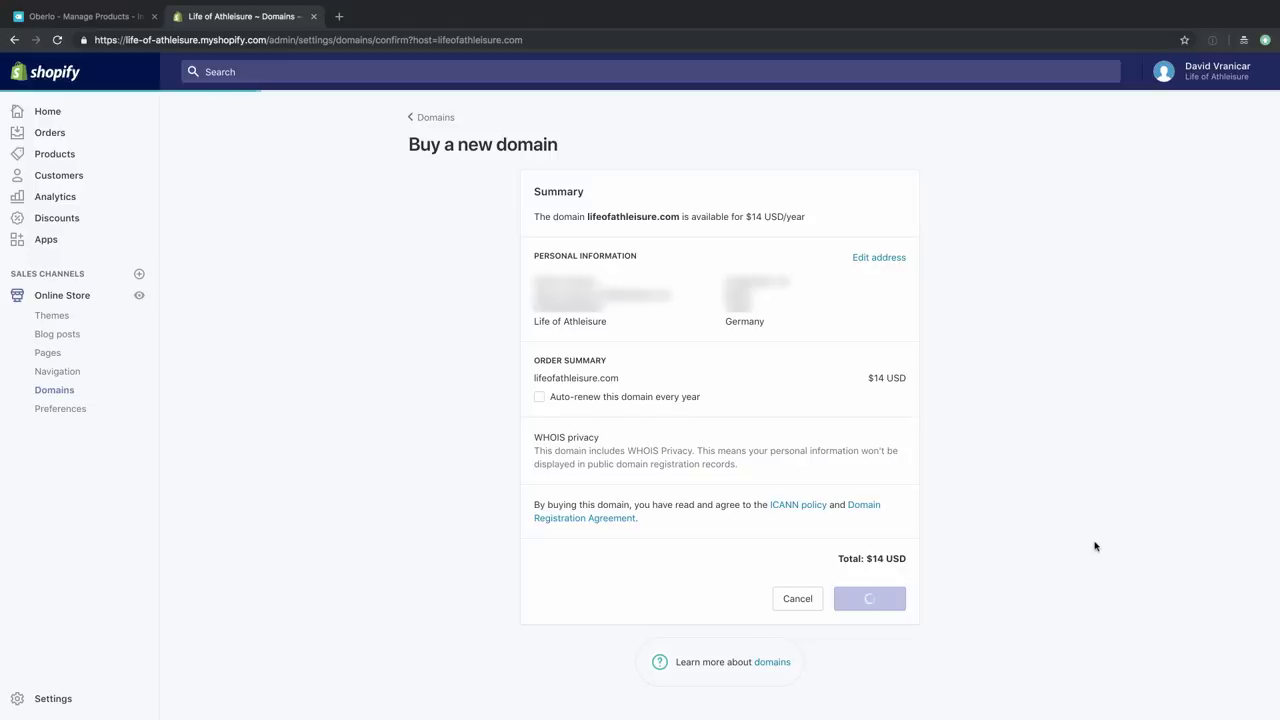
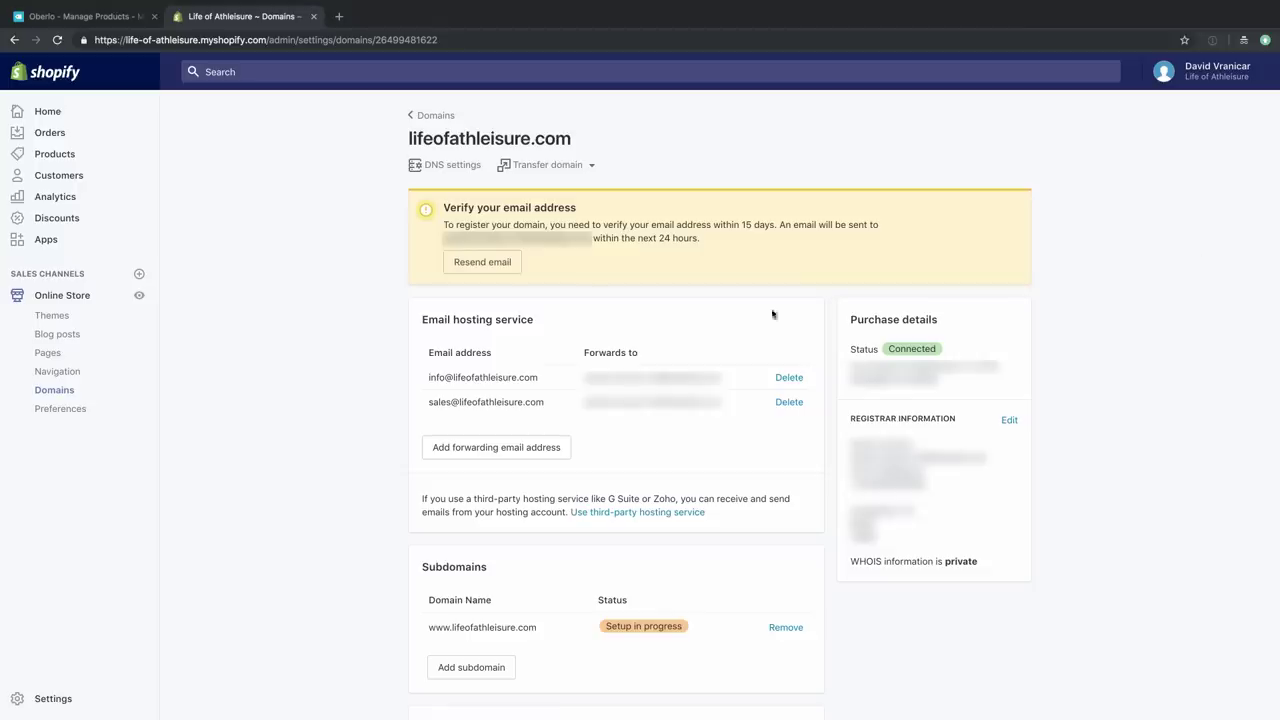
Disable the Online Store's password protection and save the change
left_click(88, 298)
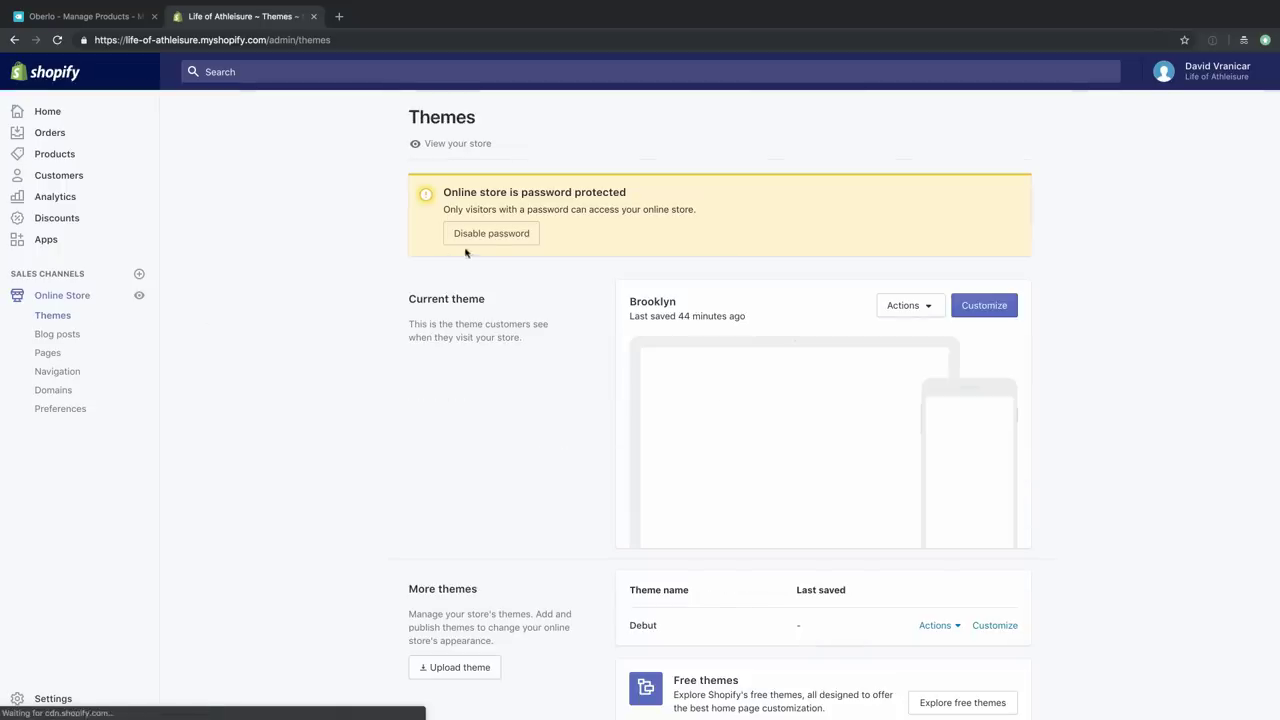
left_click(488, 235)
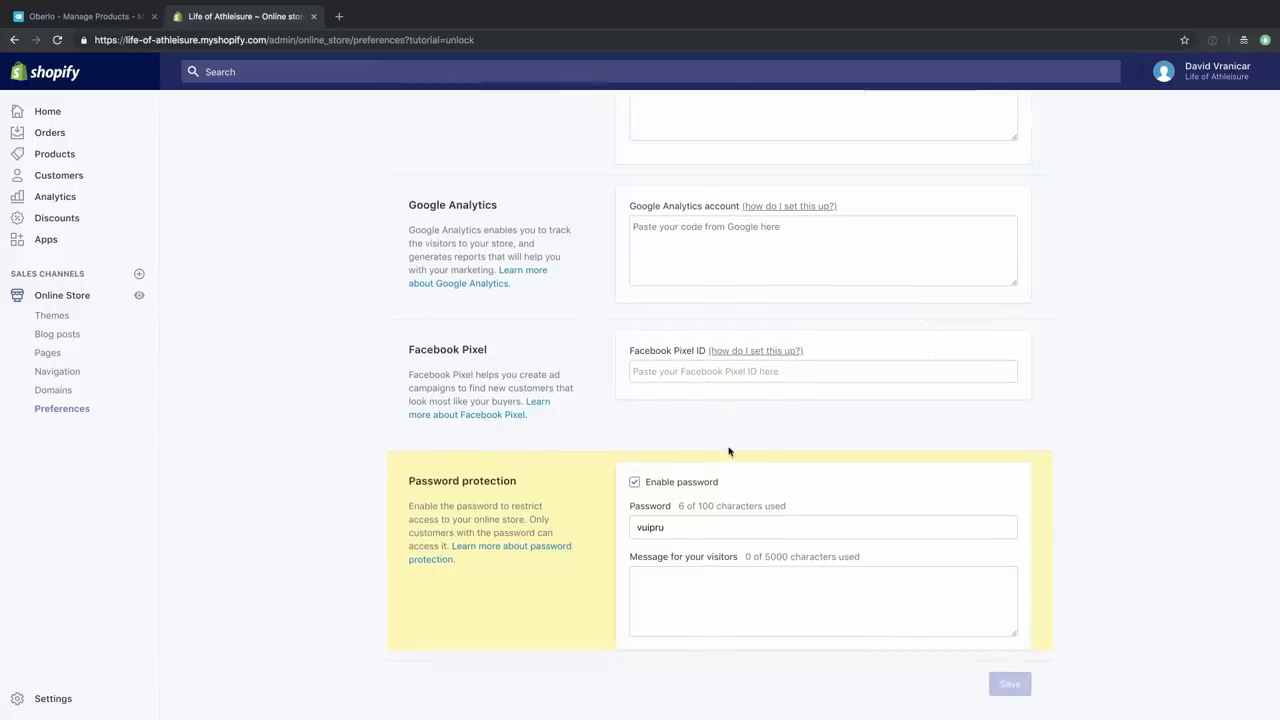
left_click(634, 482)
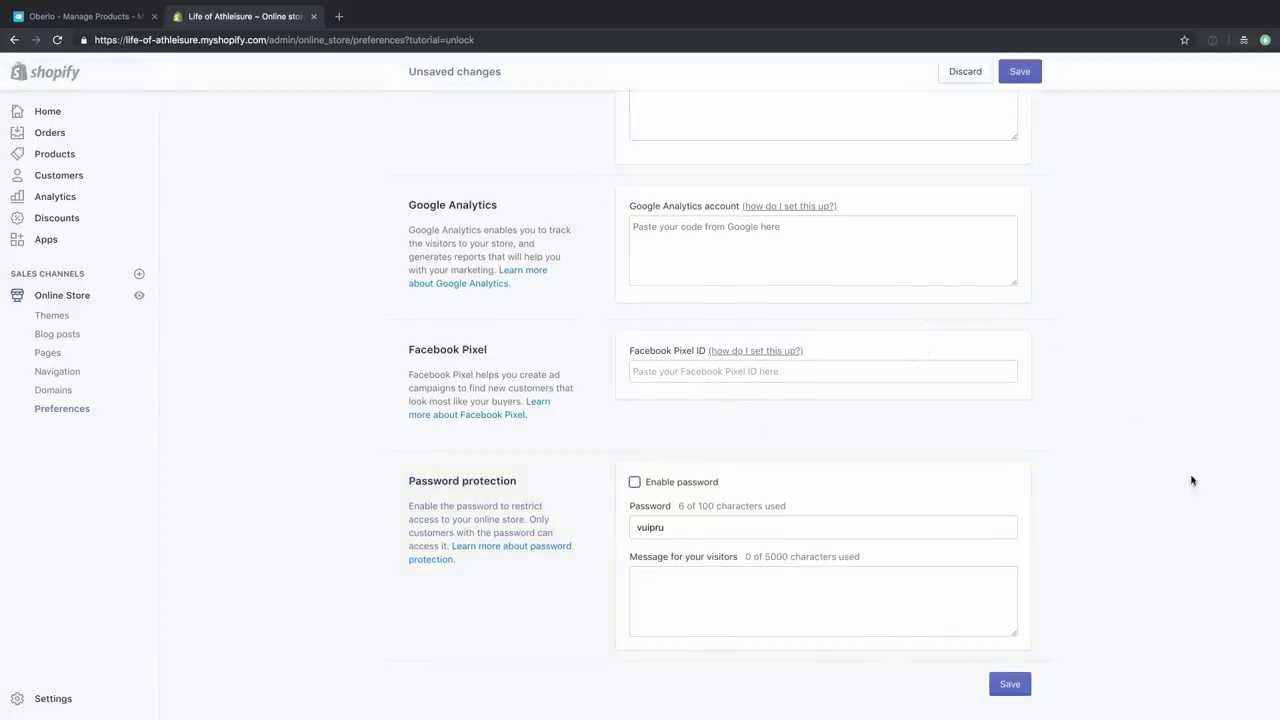
left_click(1010, 684)
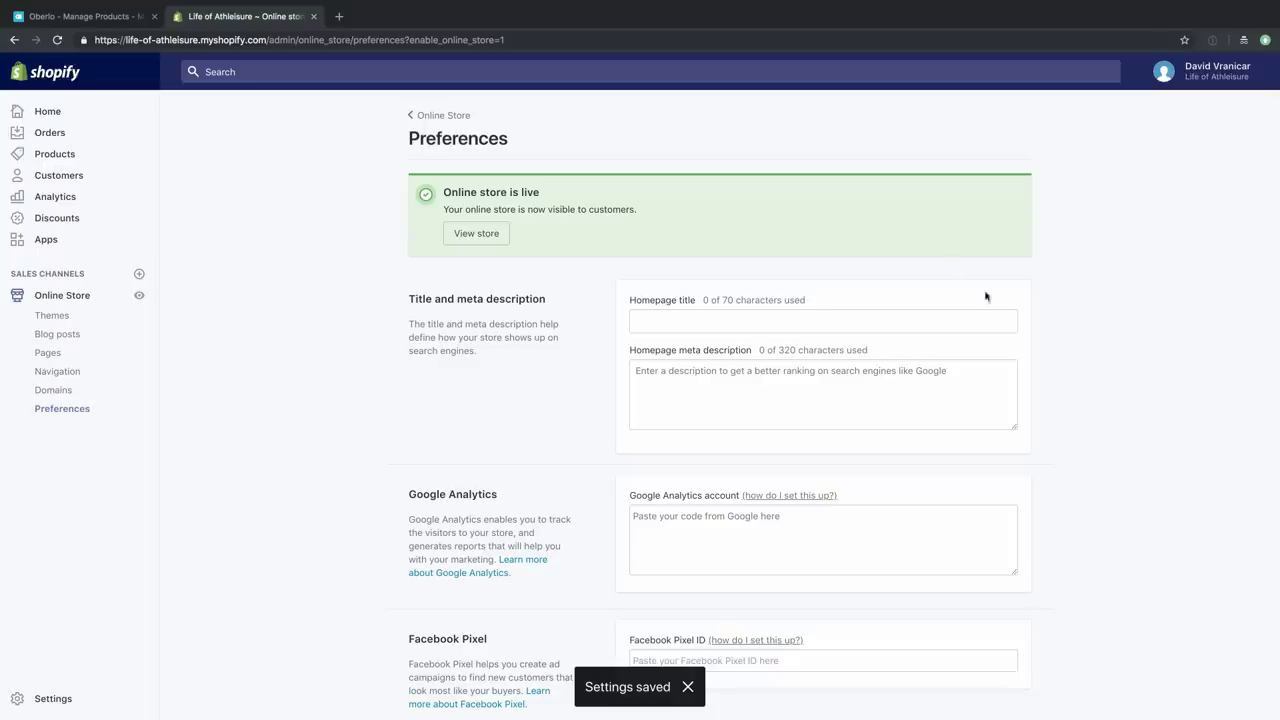
Load lifeofathleisure.com in a private tab, browse the homepage, and open the product listing
left_click(339, 17)
type("lifeofathlei")
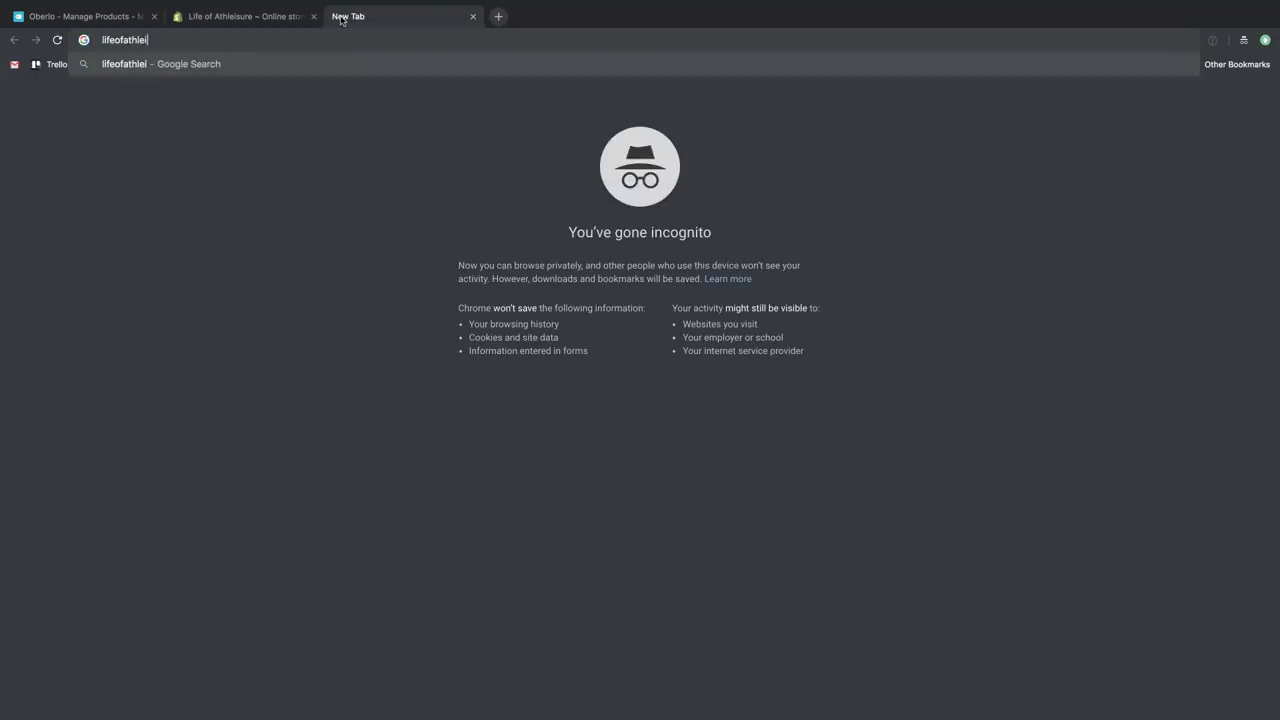
type("sure.com")
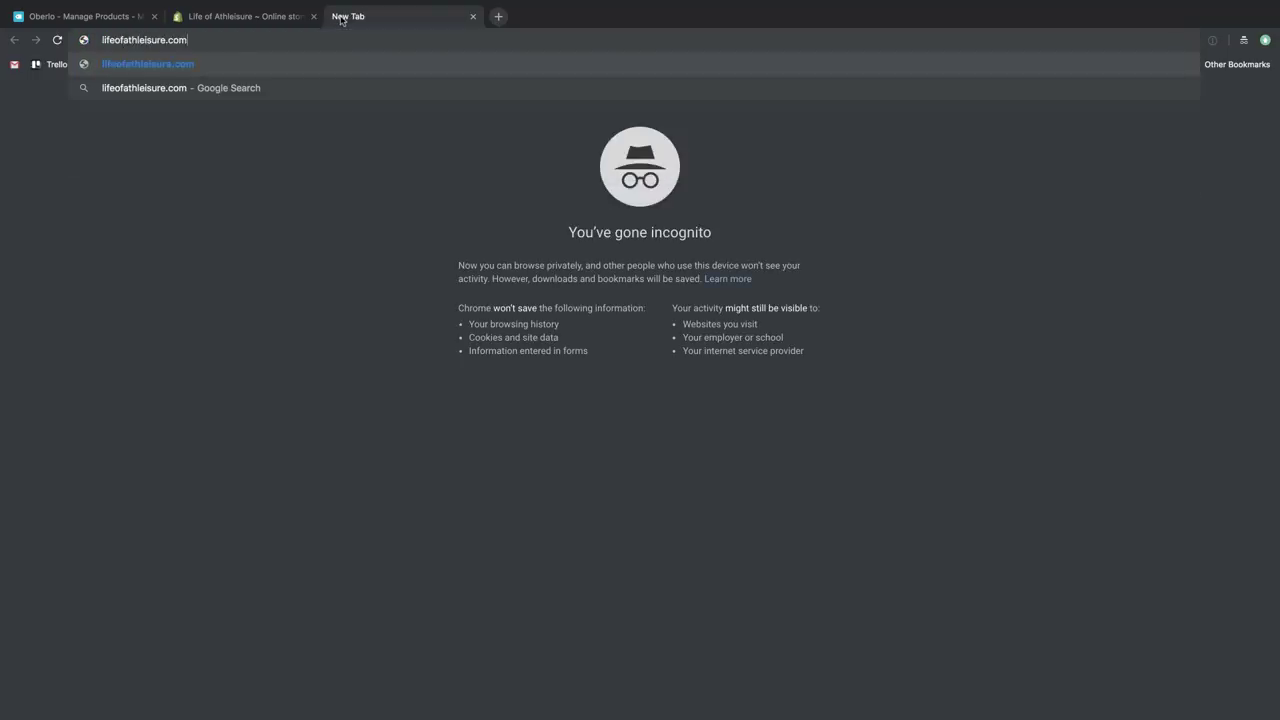
key("Return")
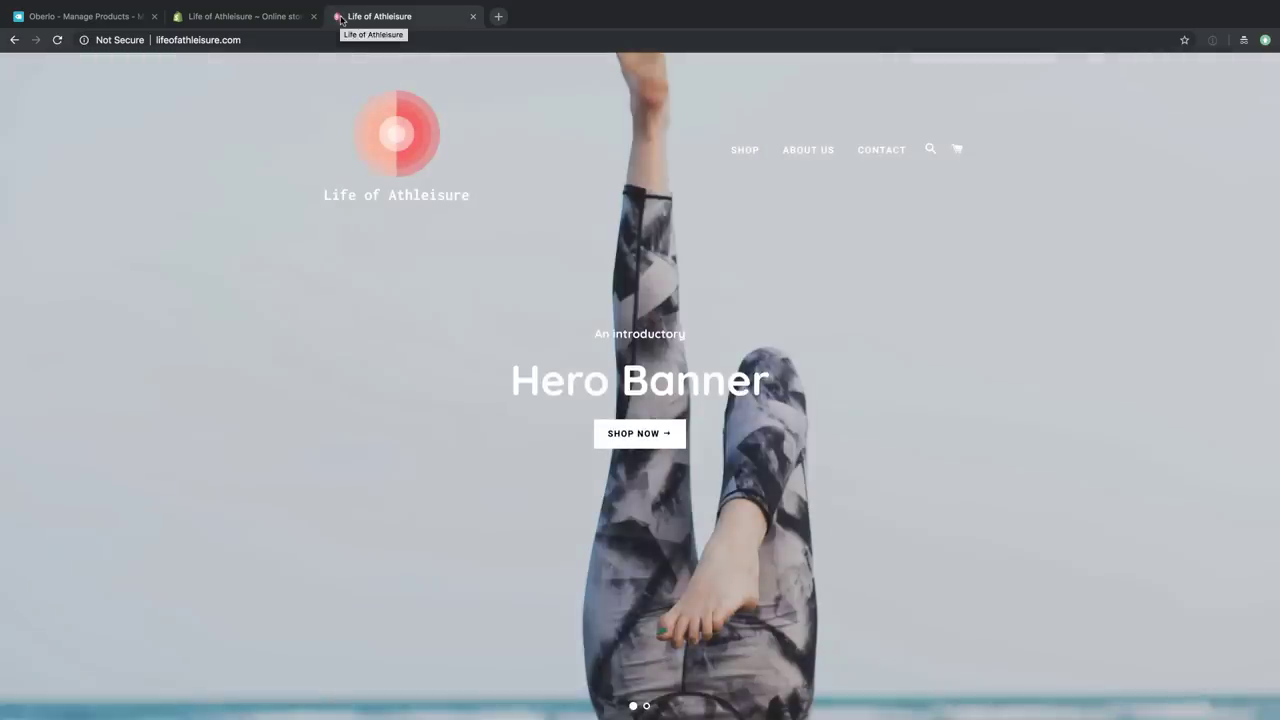
scroll(1116, 210, "down", 6)
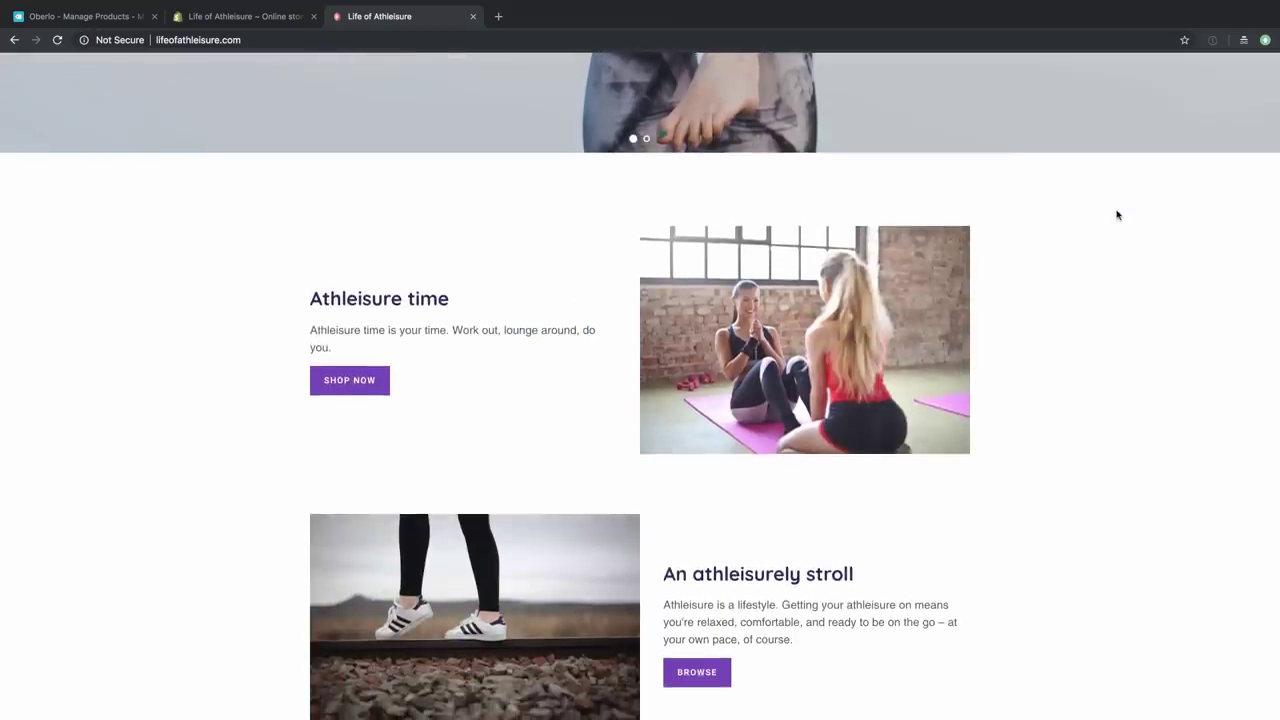
scroll(1117, 215, "down", 5)
scroll(1117, 215, "up", 11)
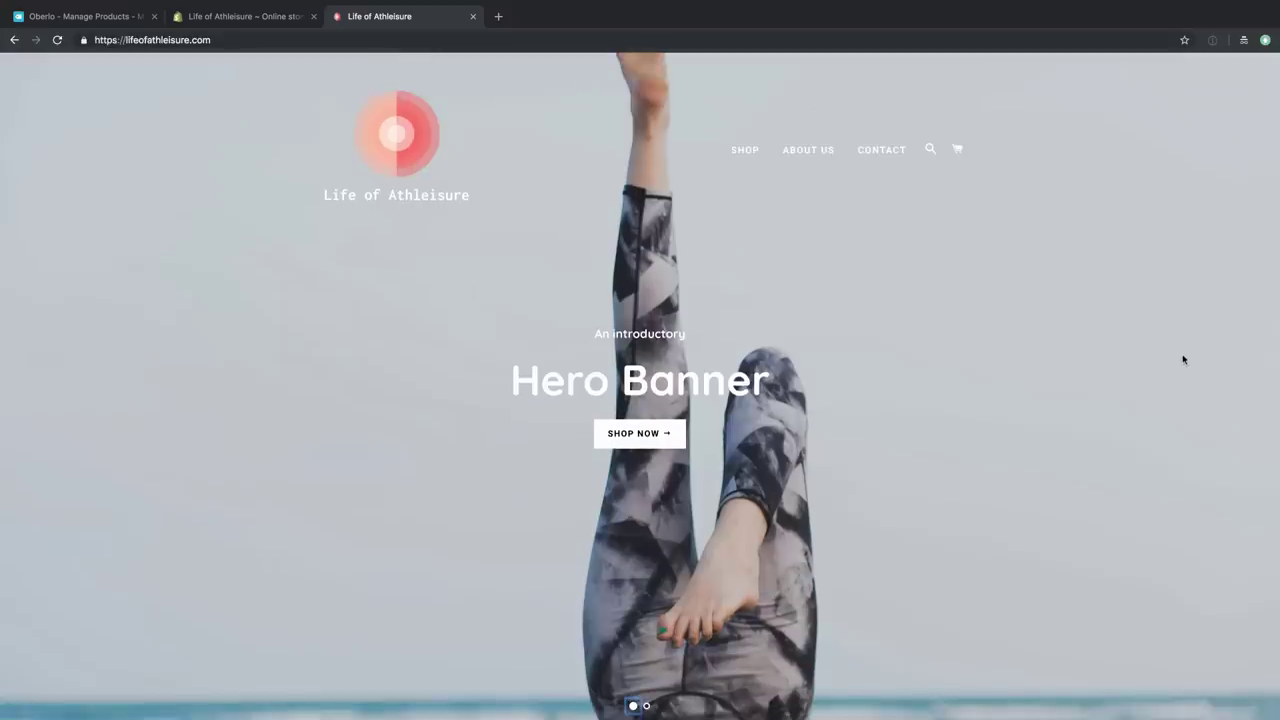
scroll(1183, 360, "down", 8)
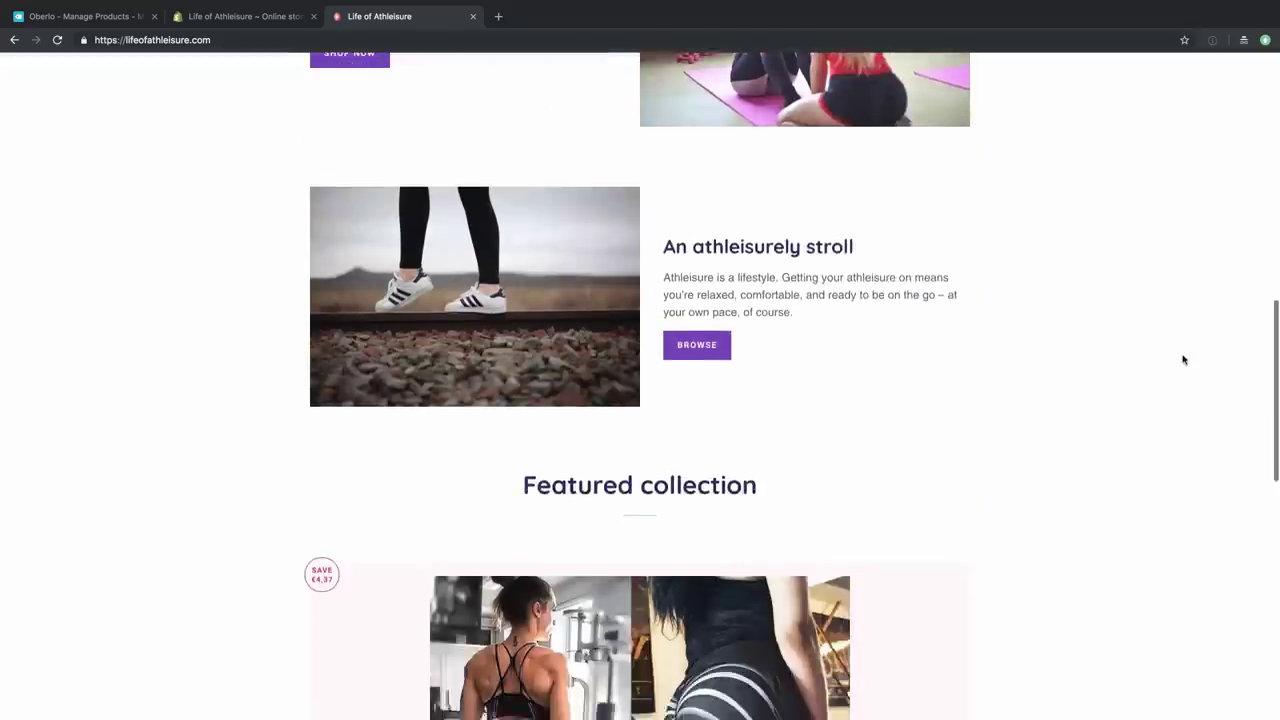
scroll(1183, 358, "up", 2)
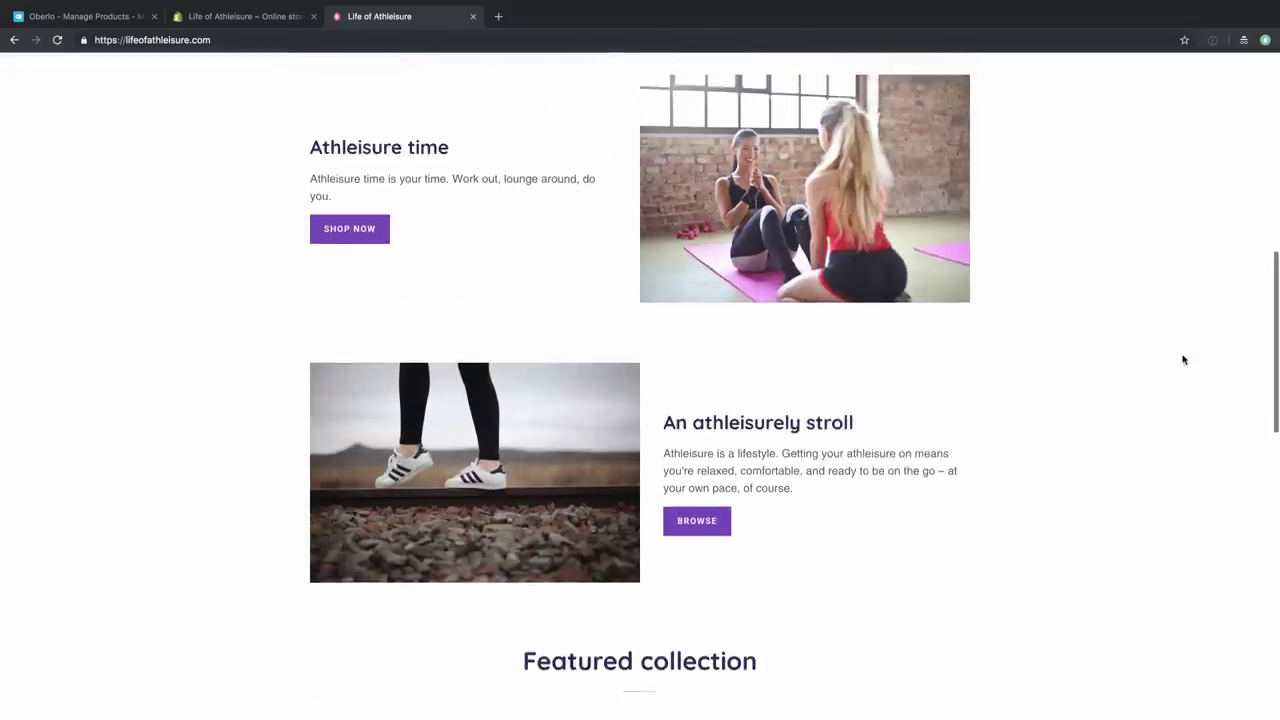
left_click(361, 239)
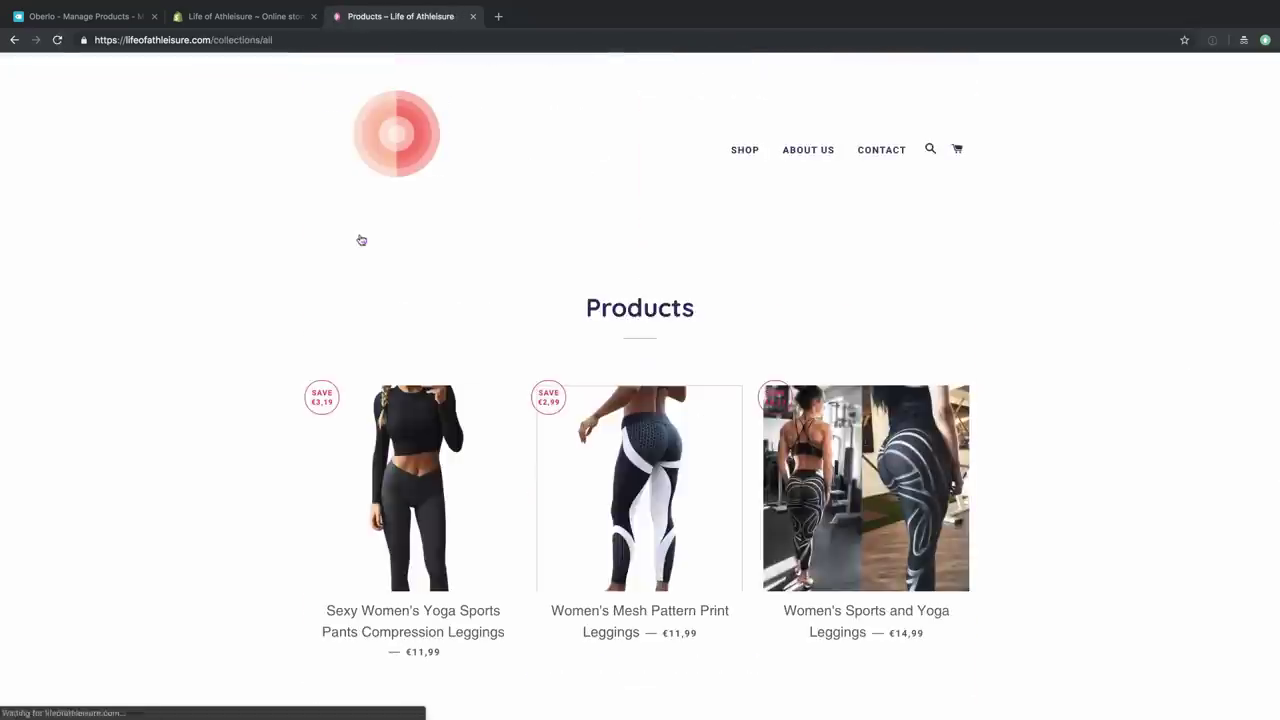
Open the Women's Mesh Pattern Print Leggings and select the BLACK colour in size L
scroll(1053, 297, "down", 2)
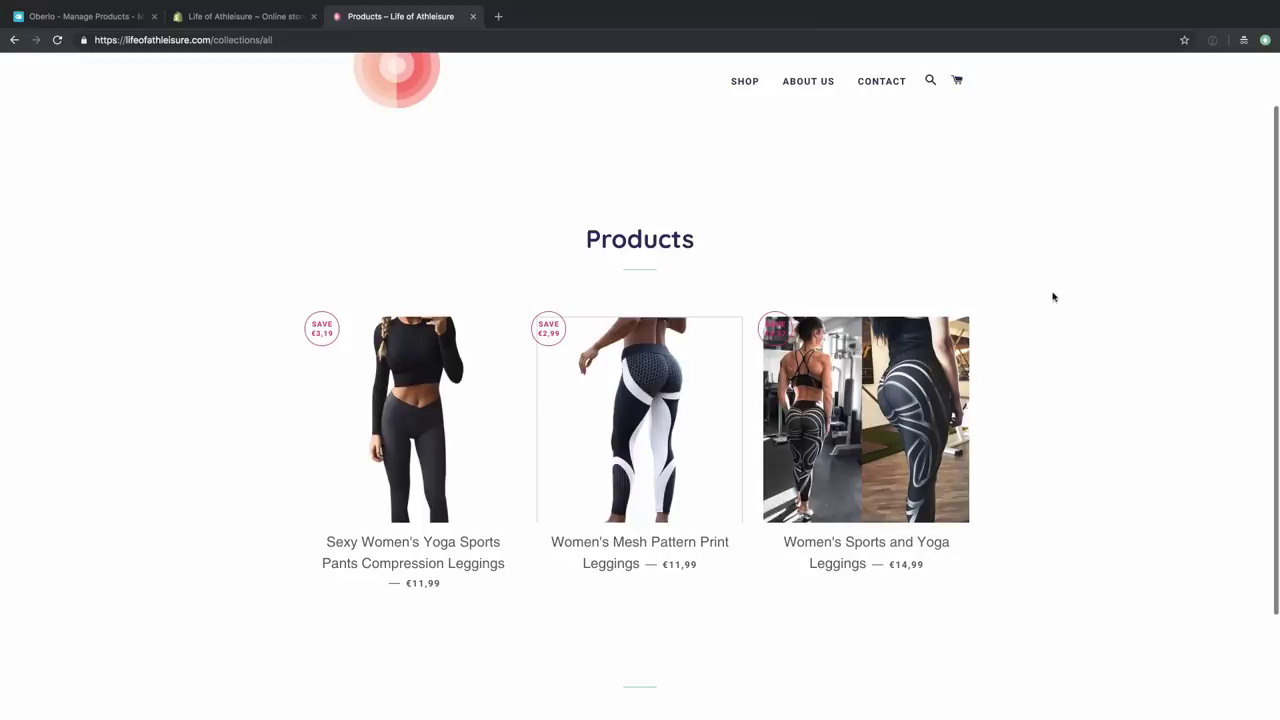
left_click(657, 383)
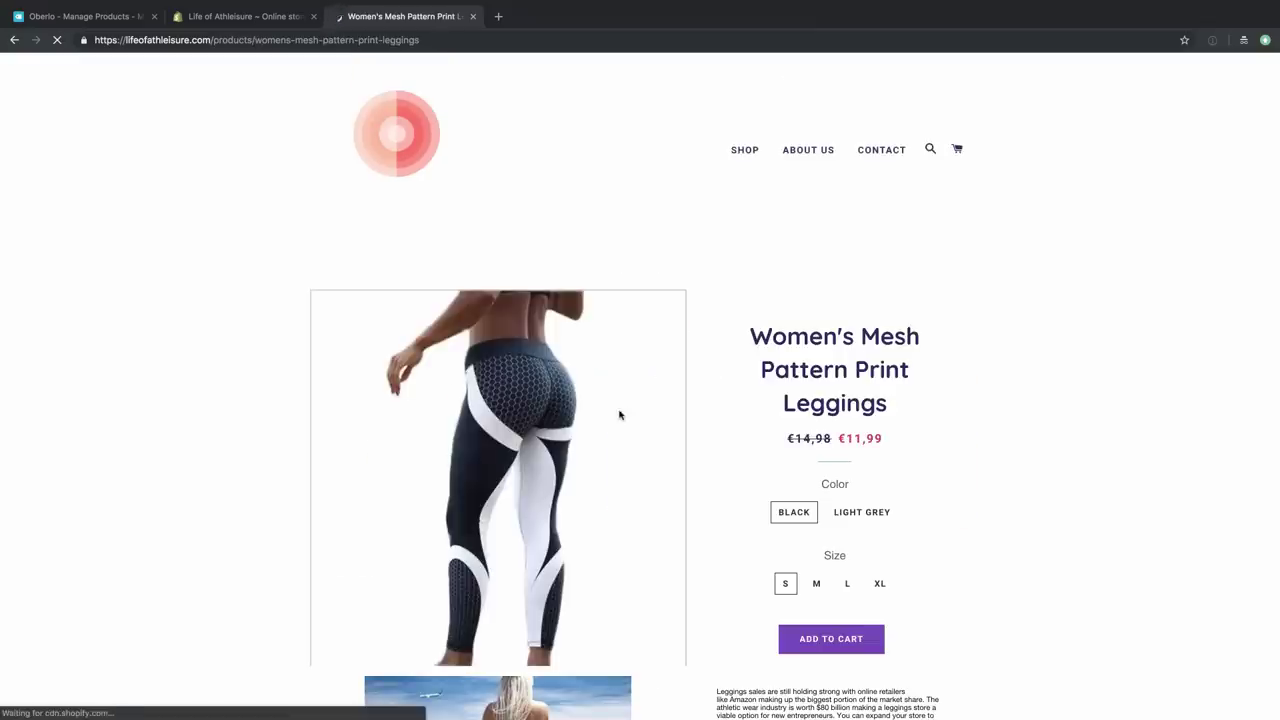
scroll(619, 414, "down", 3)
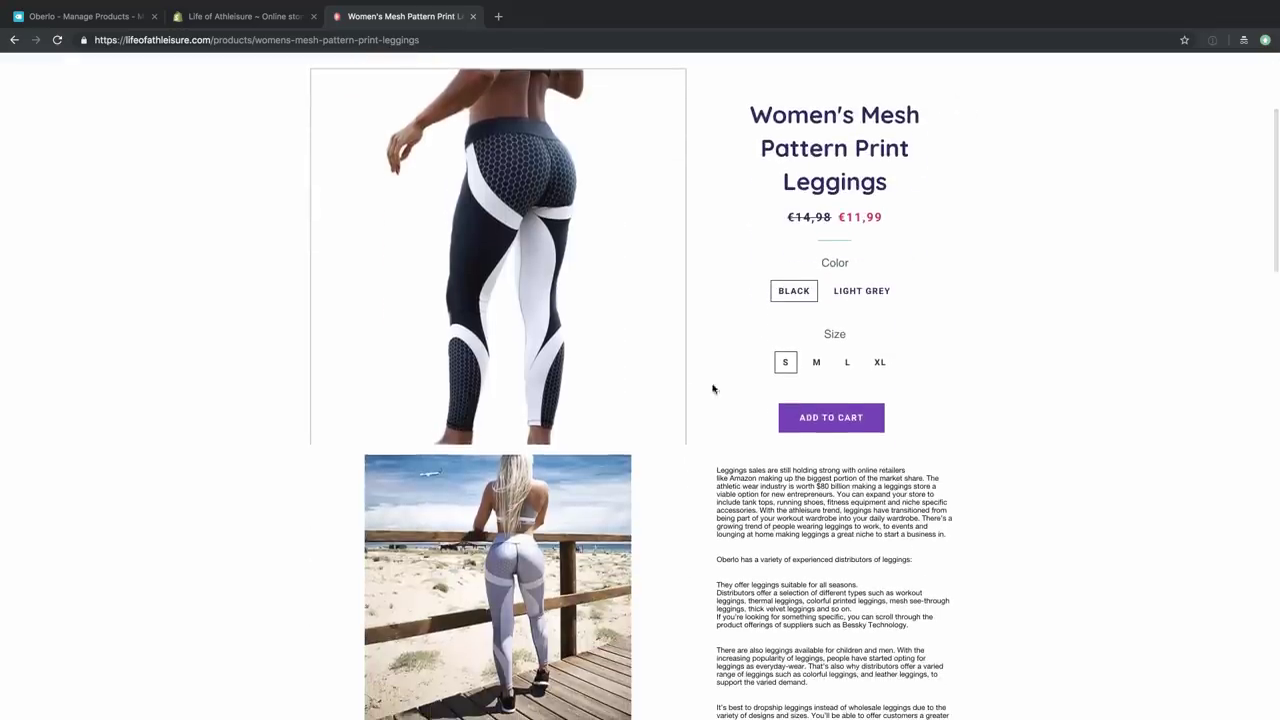
left_click(873, 296)
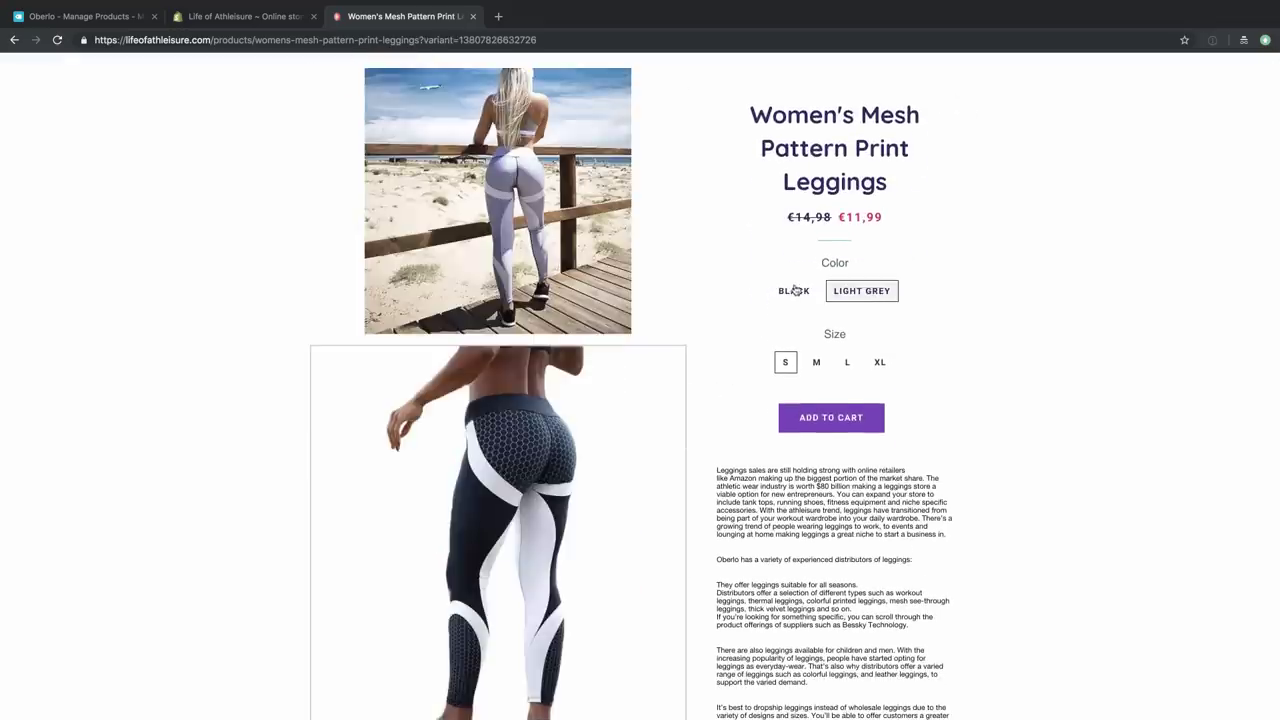
scroll(795, 288, "up", 3)
left_click(796, 477)
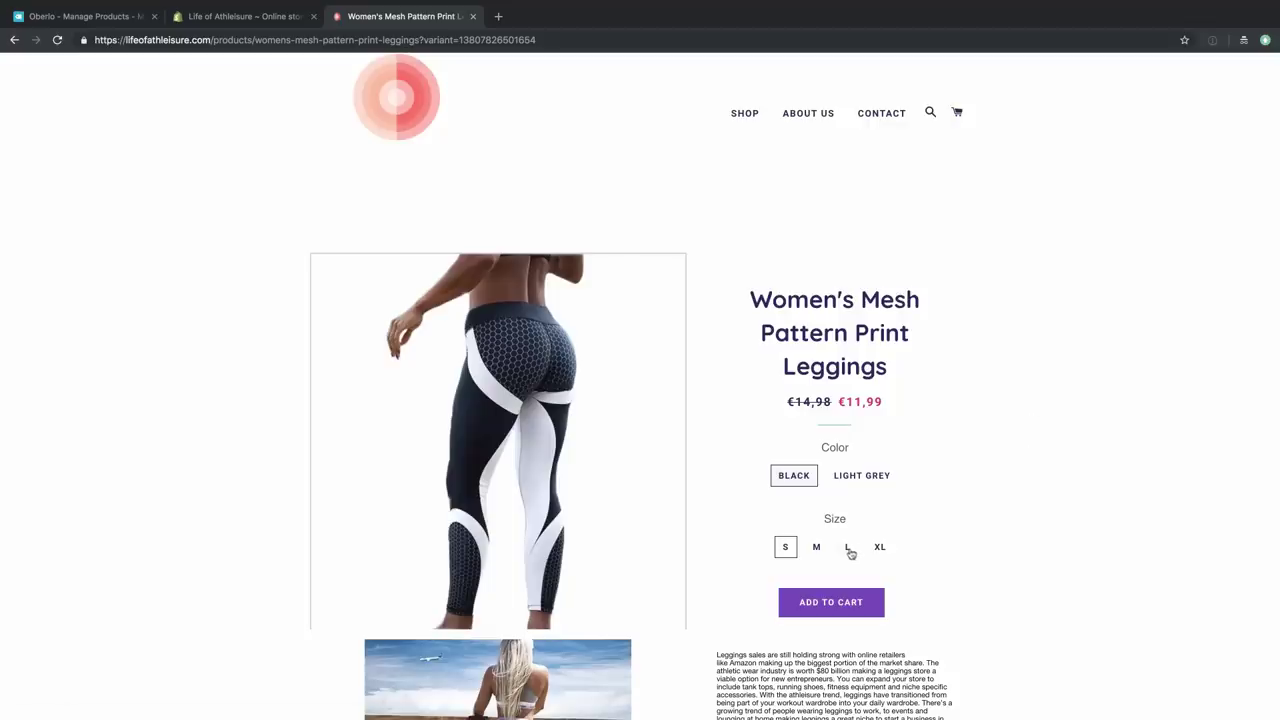
left_click(849, 550)
Add the black size L leggings to the cart and proceed to checkout
scroll(1084, 496, "down", 1)
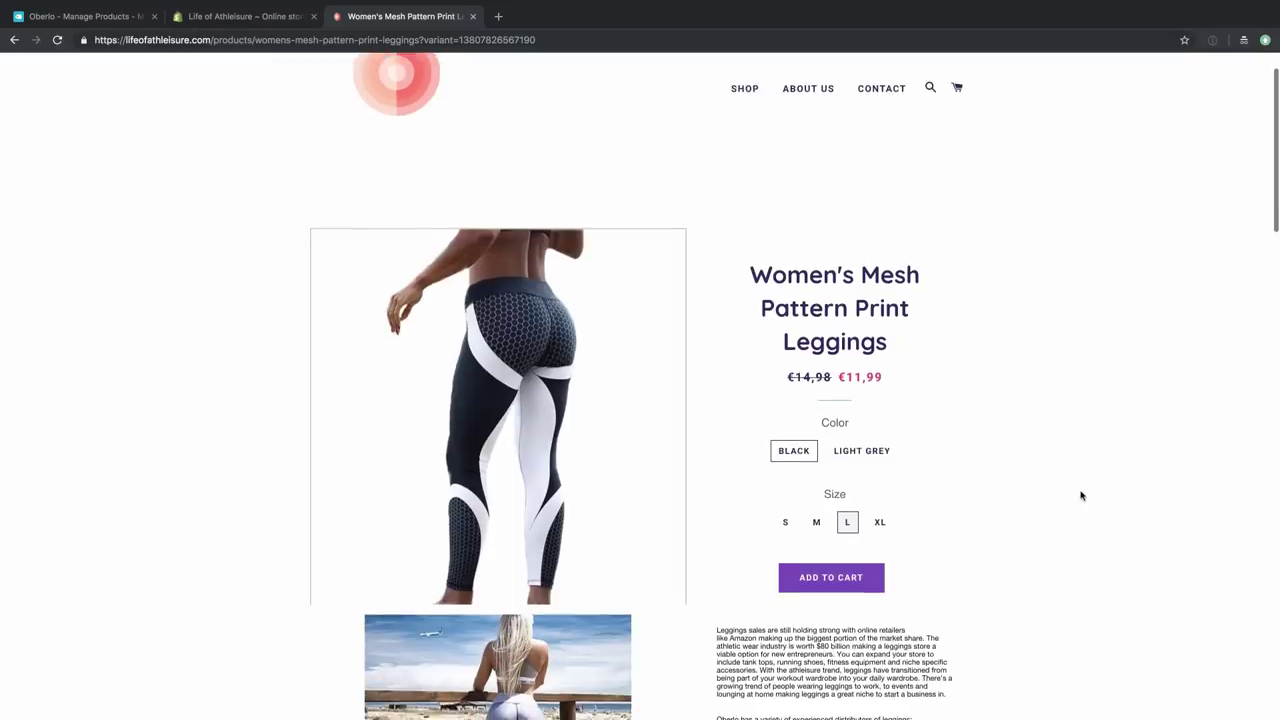
scroll(1056, 501, "down", 3)
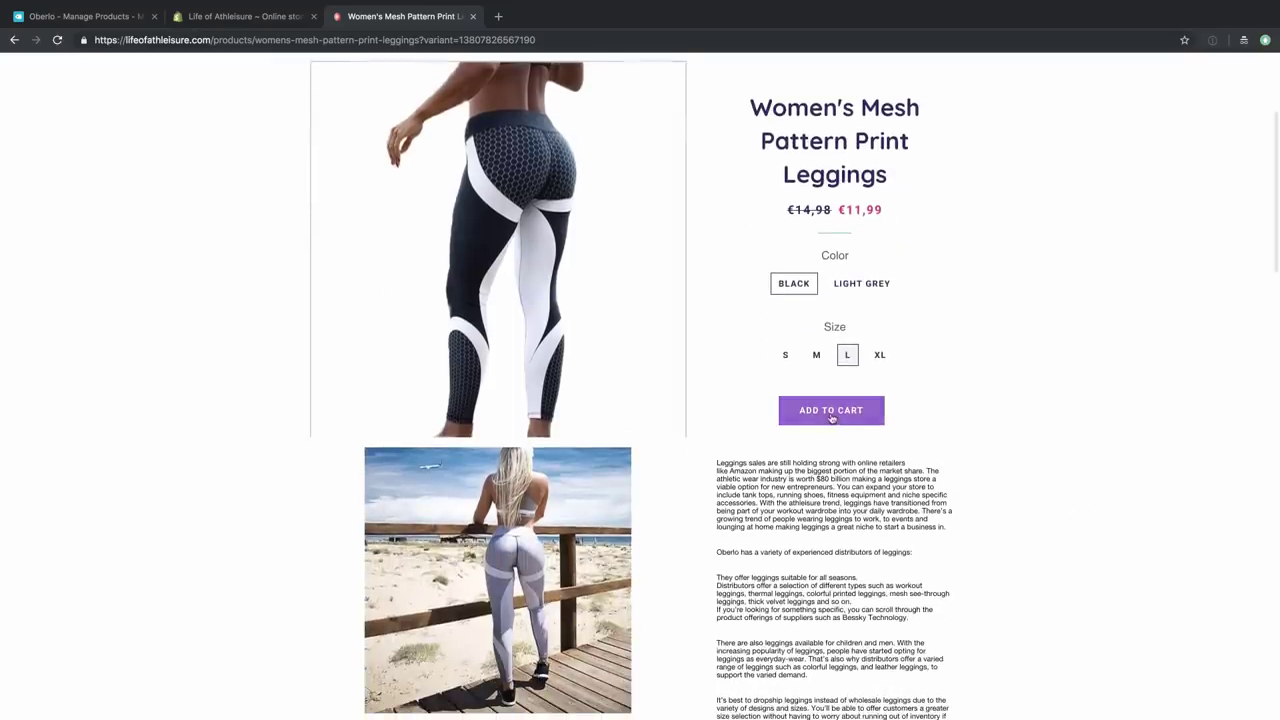
left_click(831, 412)
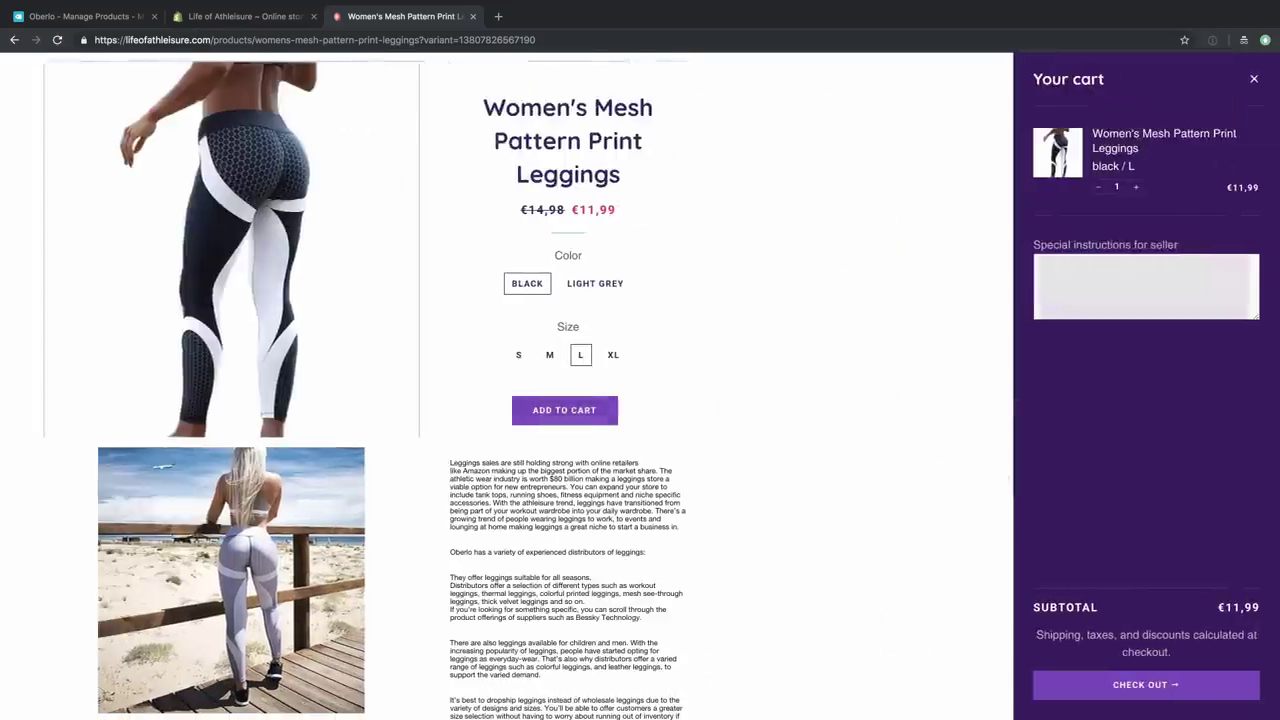
left_click(1143, 684)
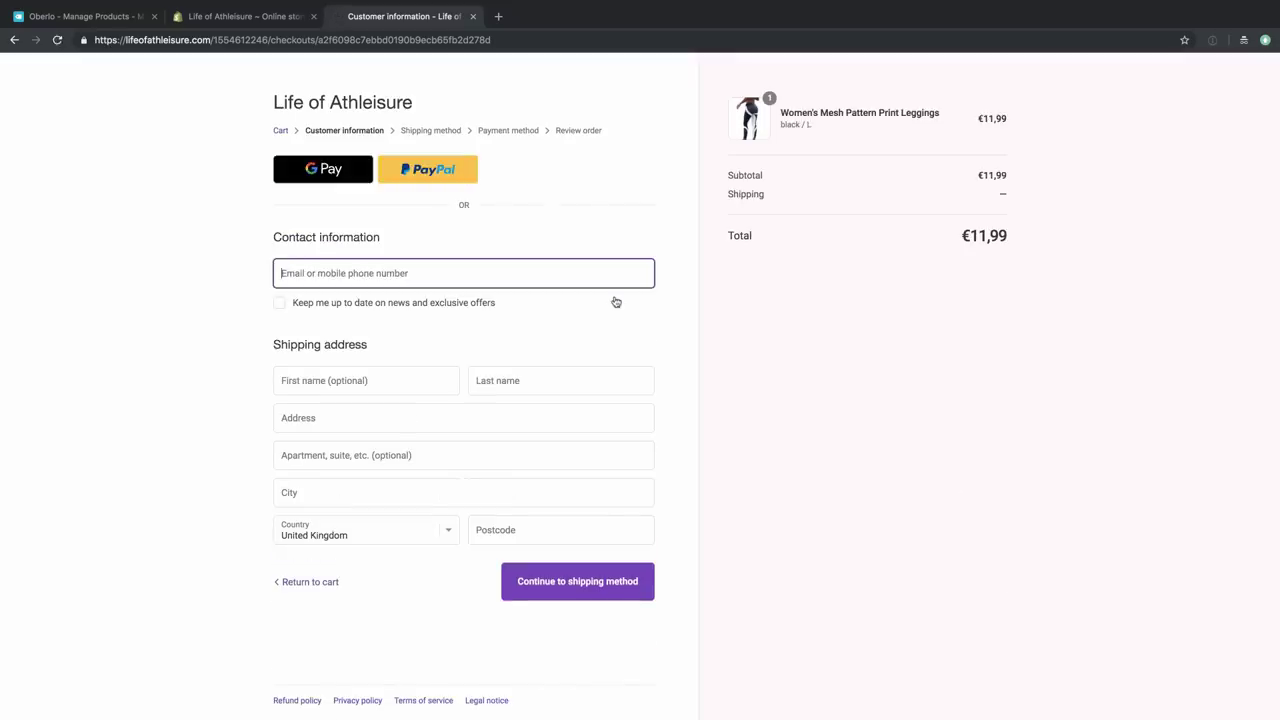
Autofill the contact details and fill in the shipping name and address
key("Down")
key("Return")
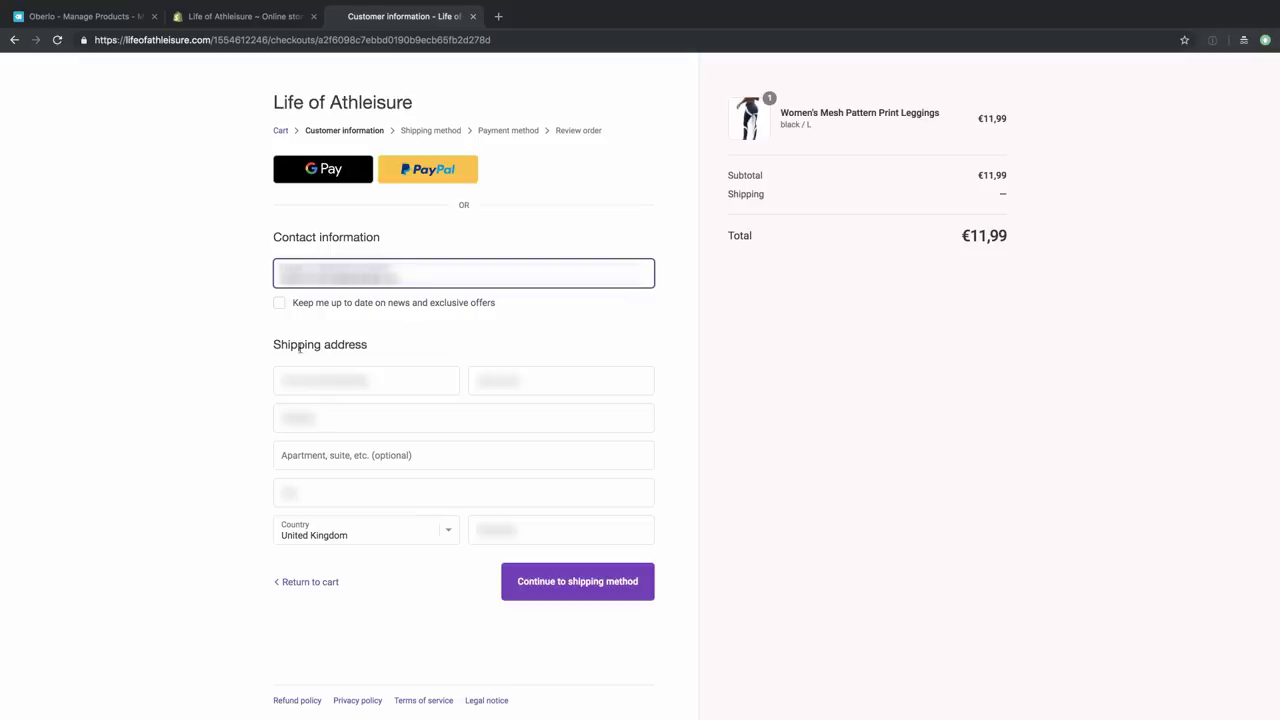
left_click(339, 390)
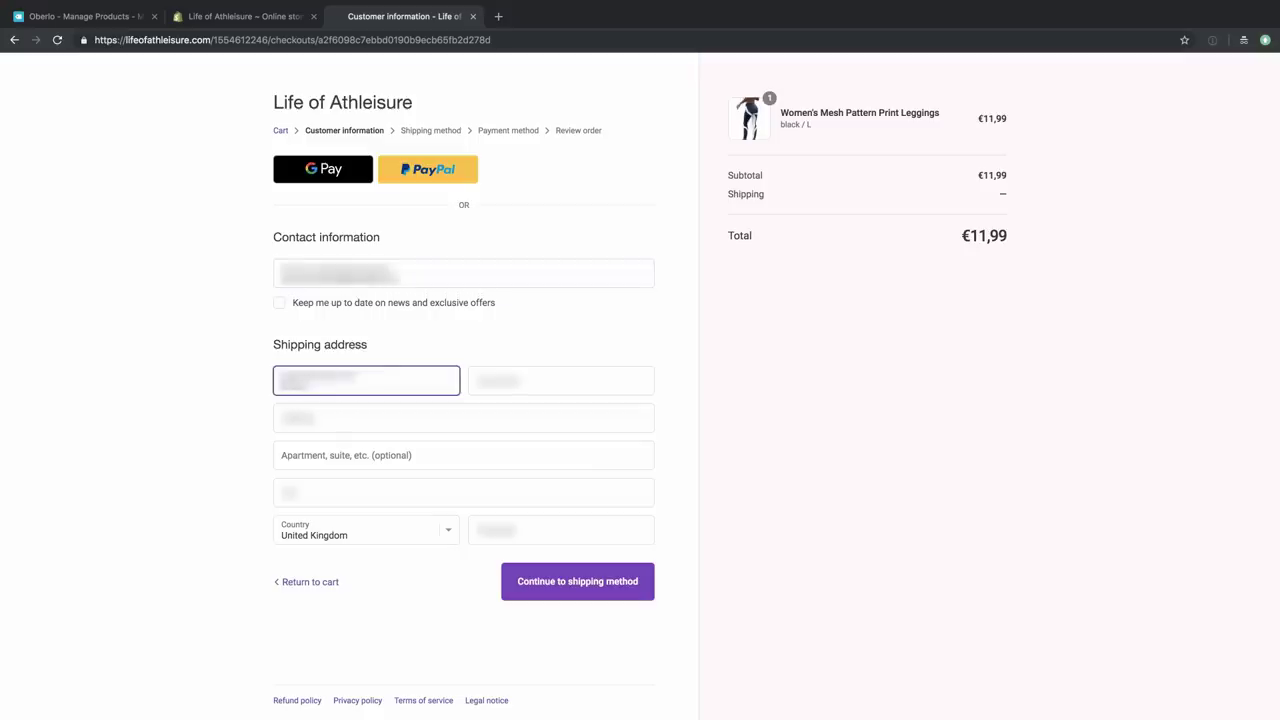
key("Tab")
key("Tab")
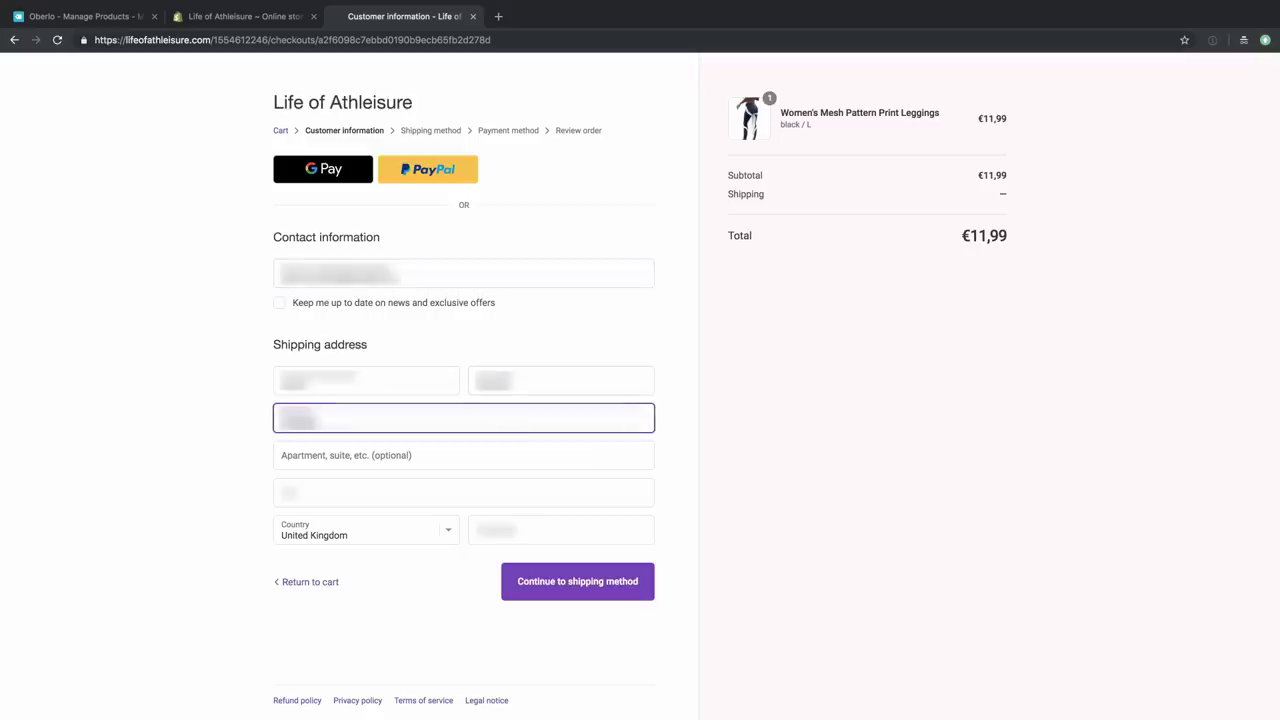
type("aa")
Set the country to Germany, postal code 10115, and continue to the shipping method
key("Tab")
key("Tab")
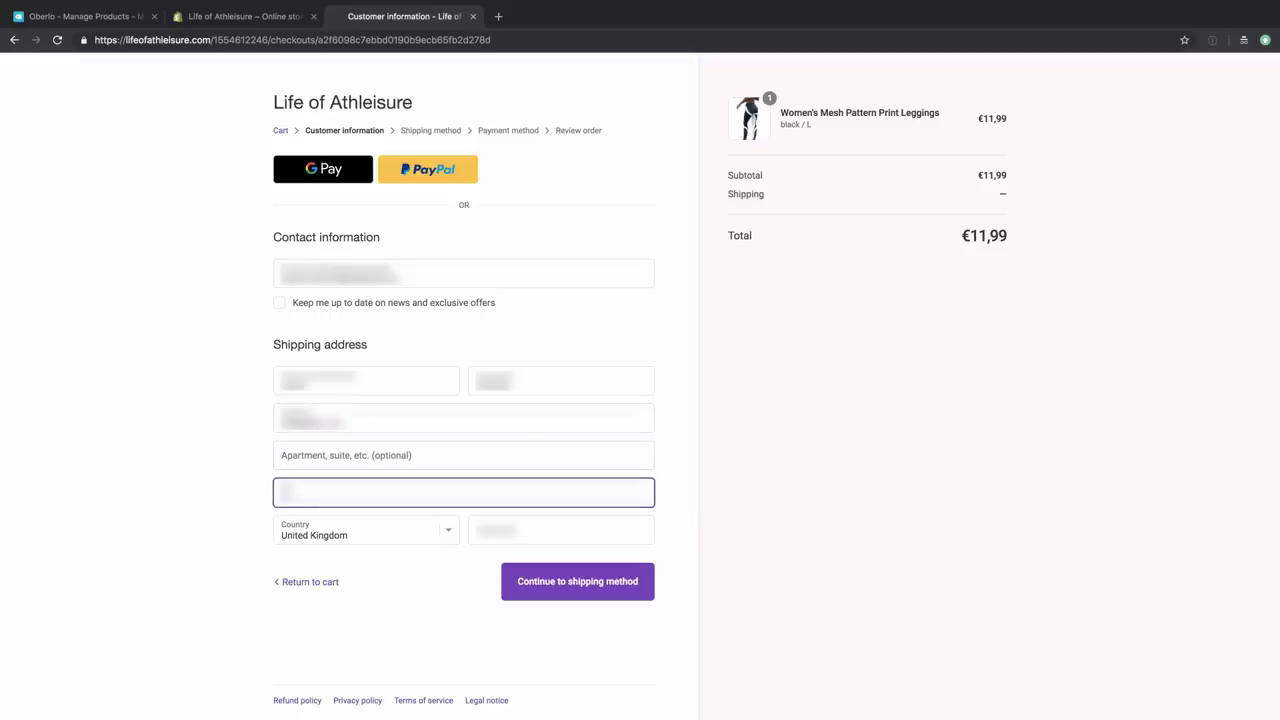
key("Tab")
type("ge")
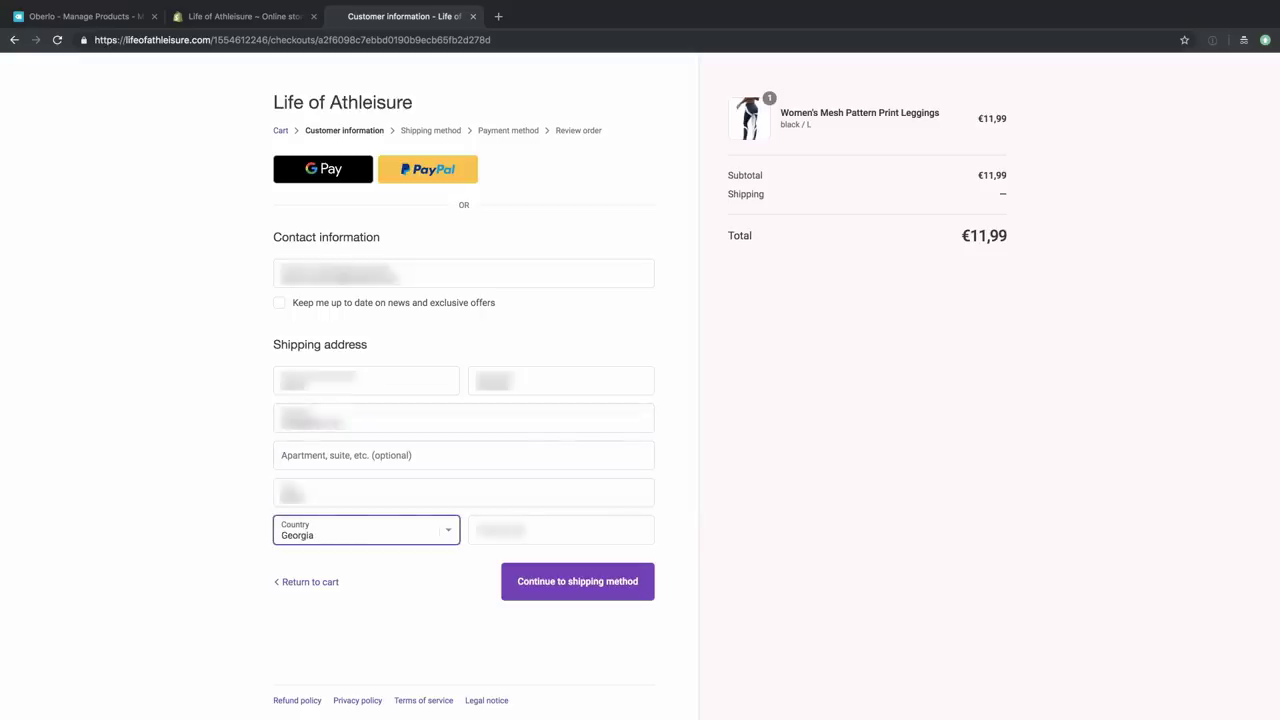
type("r")
key("Tab")
type("10115")
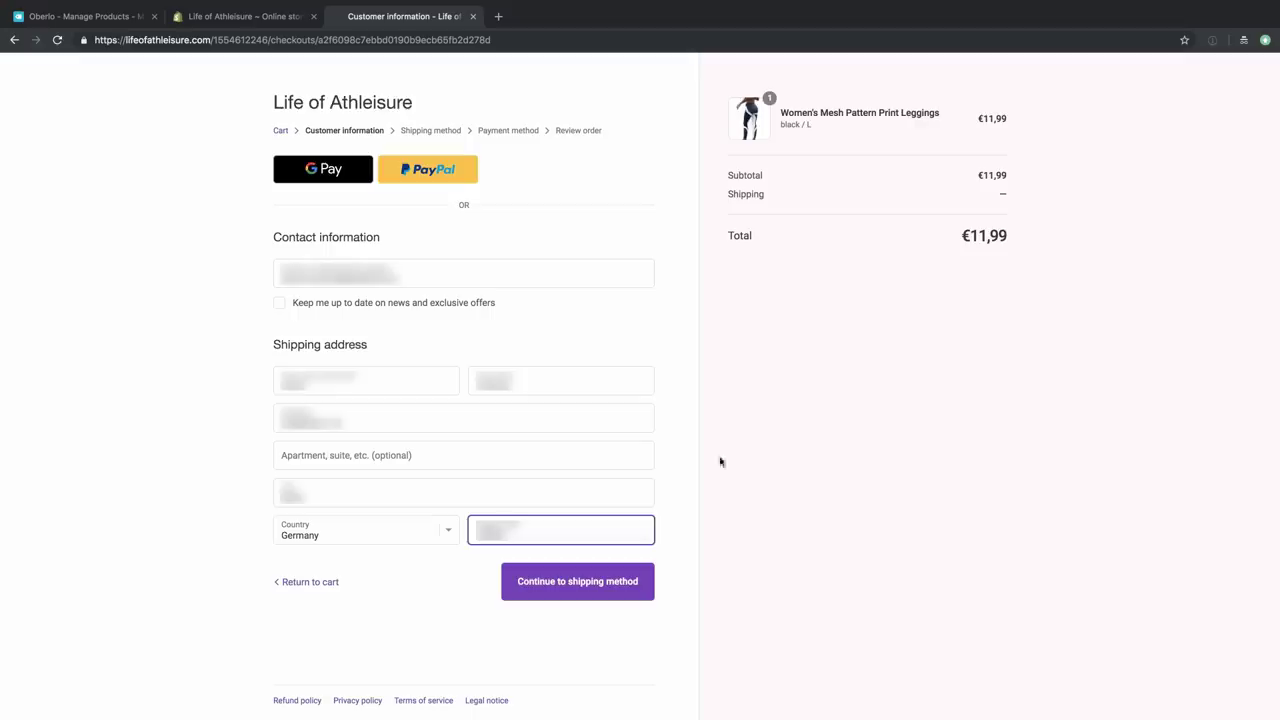
left_click(585, 583)
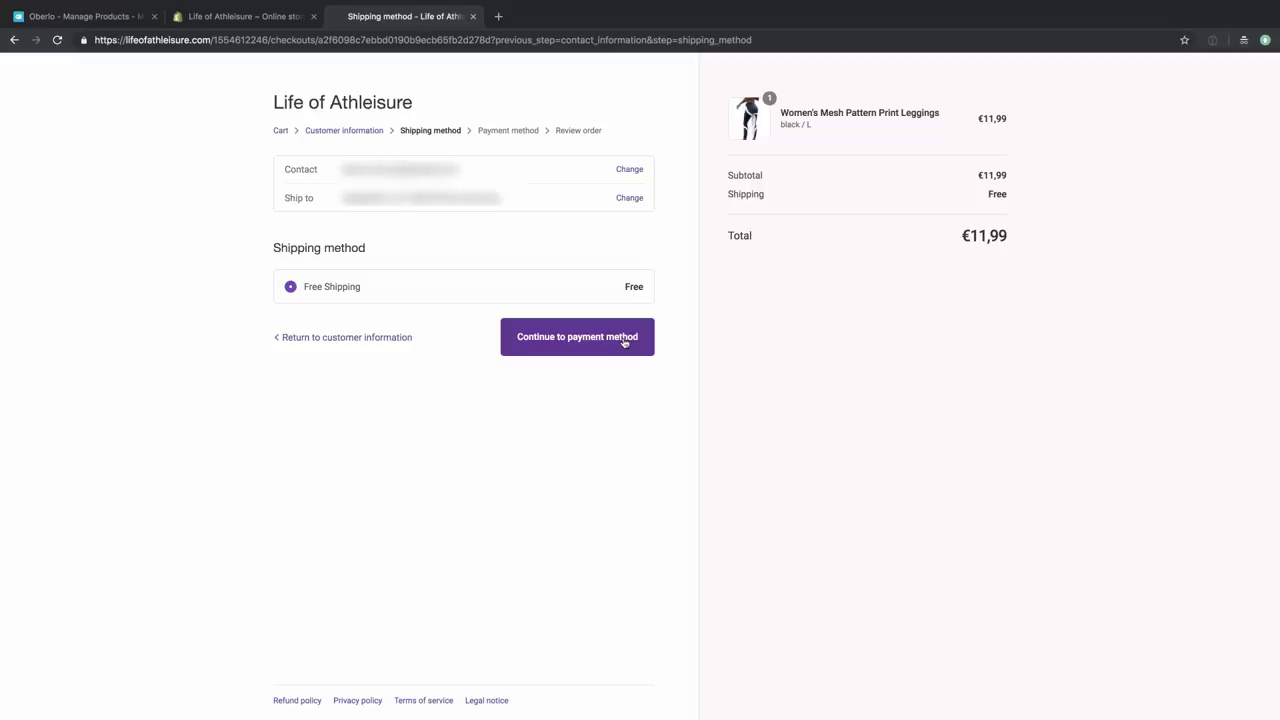
Continue to payment, complete test order #1001 for €11,99, and close the confirmation tab
left_click(624, 338)
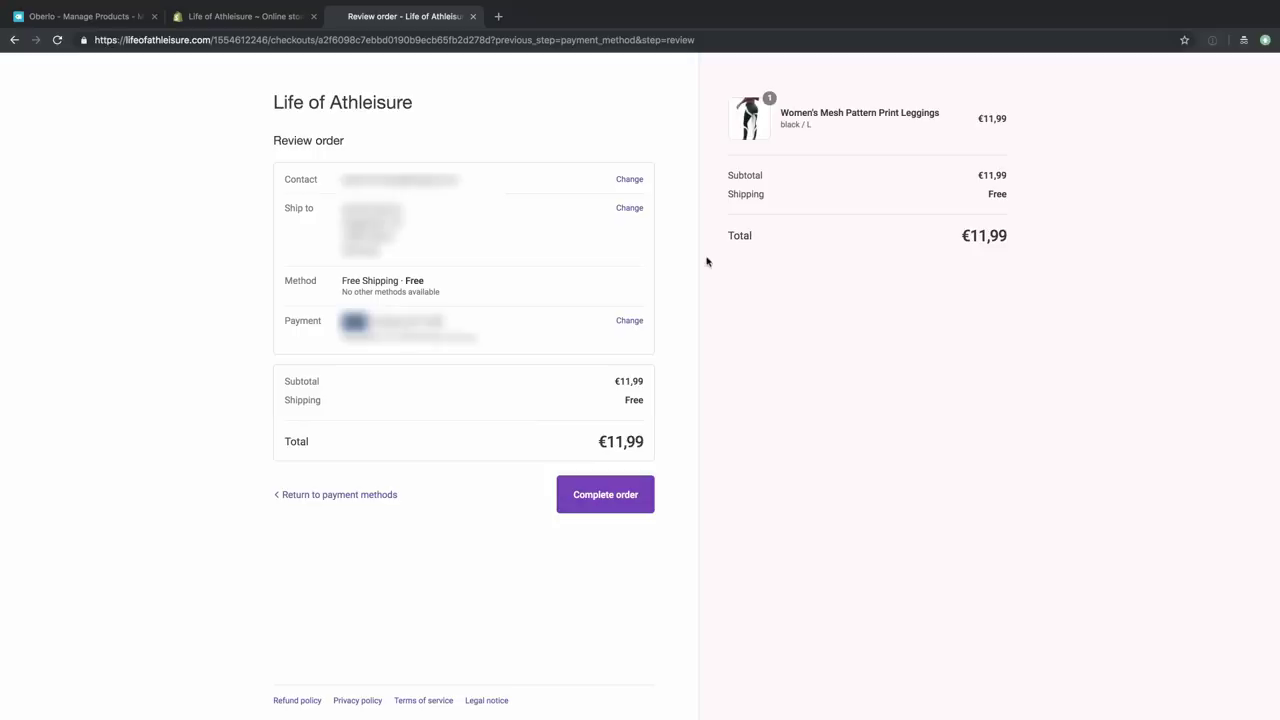
left_click(610, 498)
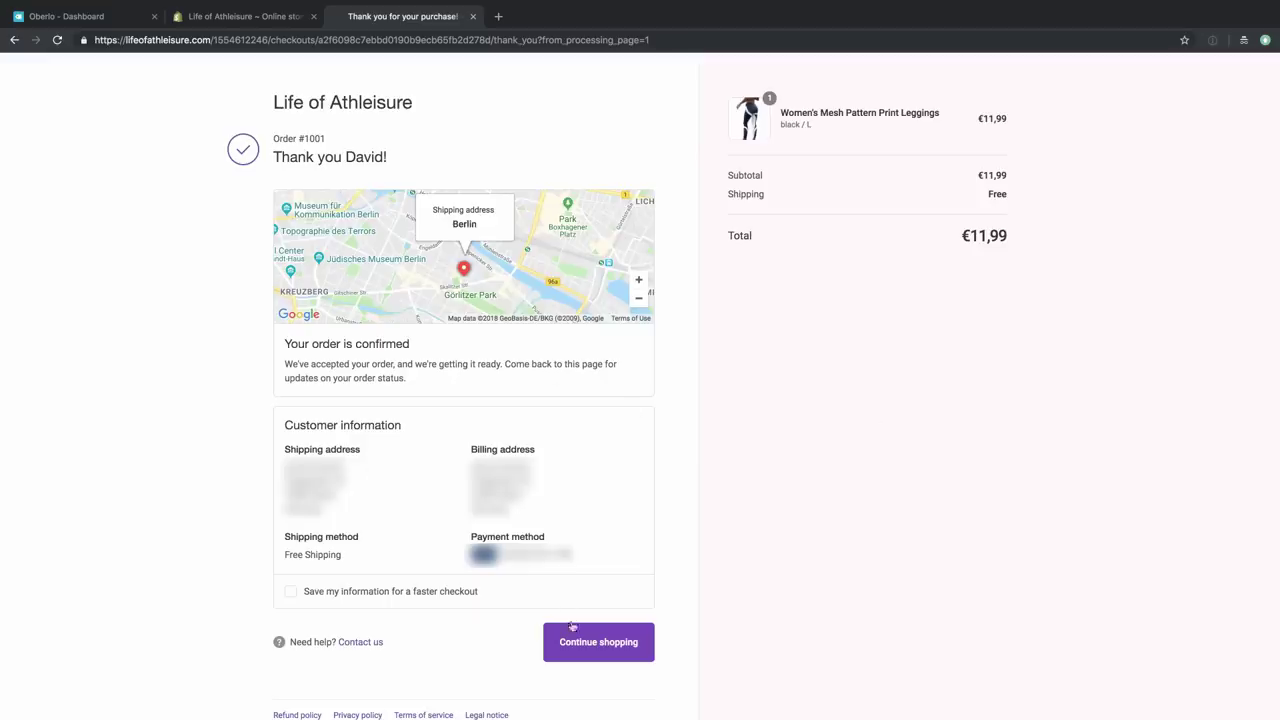
left_click(473, 17)
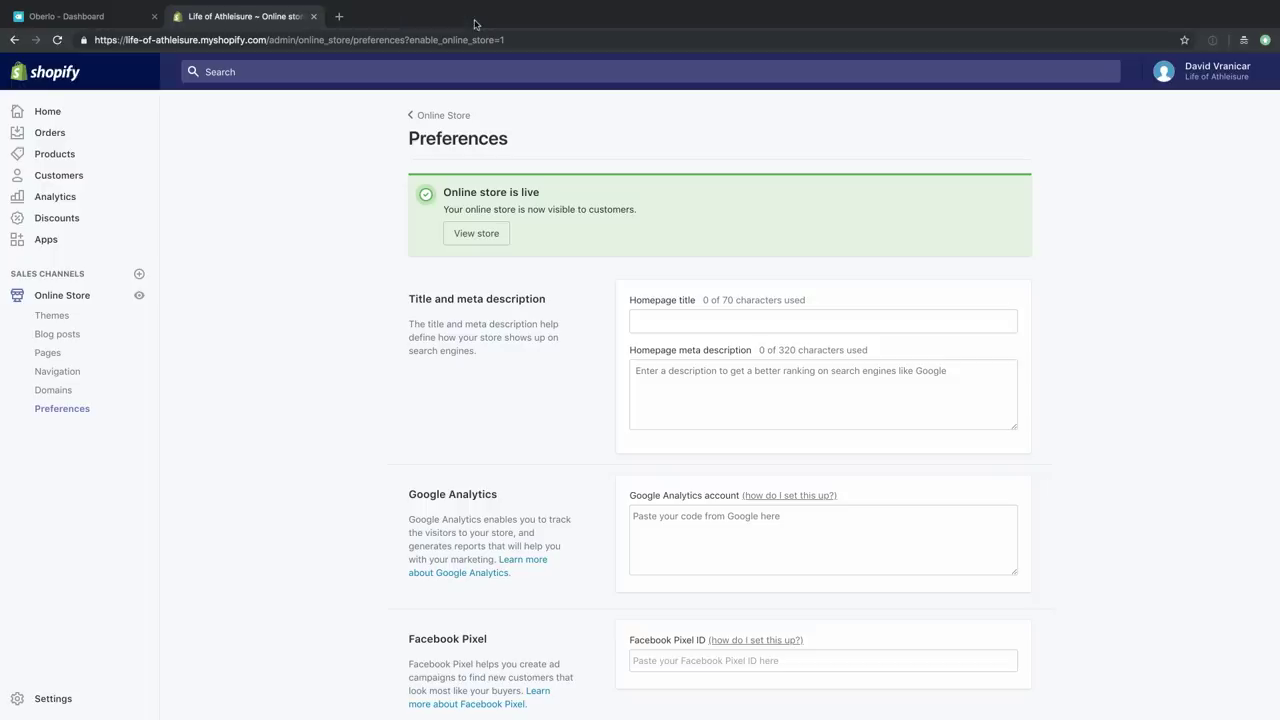
Go to the Oberlo dashboard and open the To Order orders list showing #1001
left_click(98, 18)
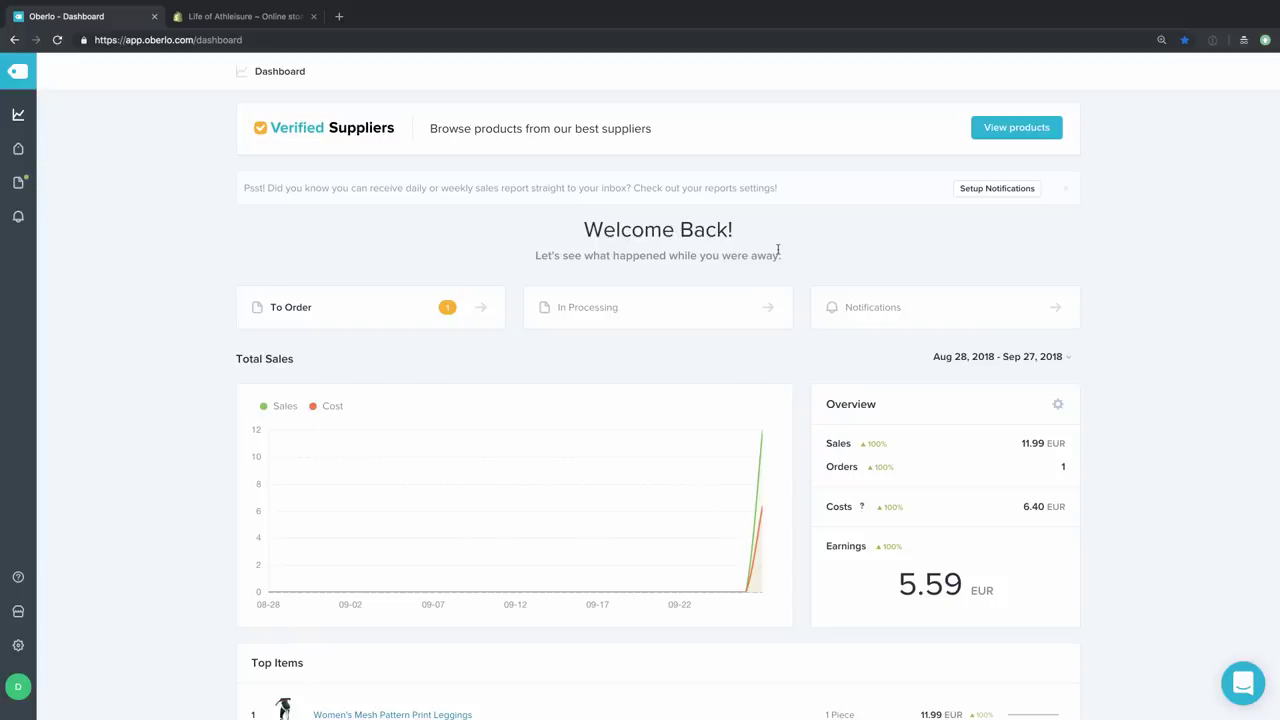
scroll(778, 250, "down", 1)
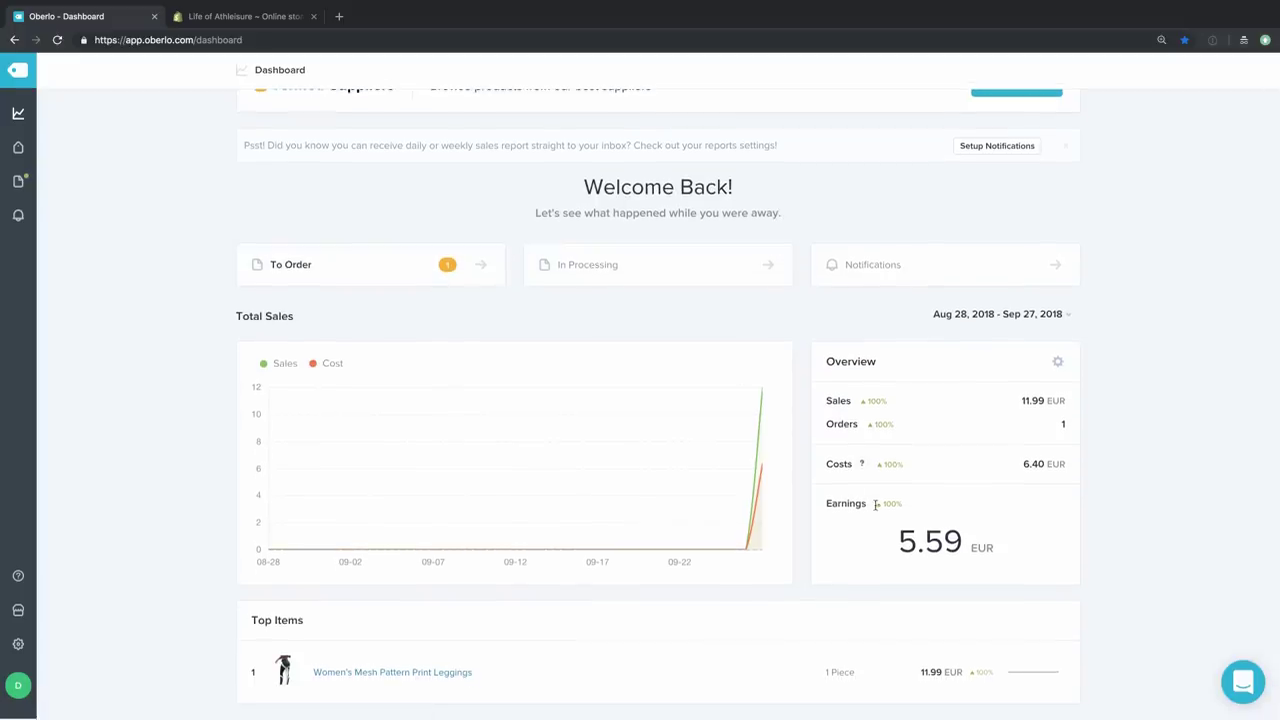
scroll(673, 442, "up", 1)
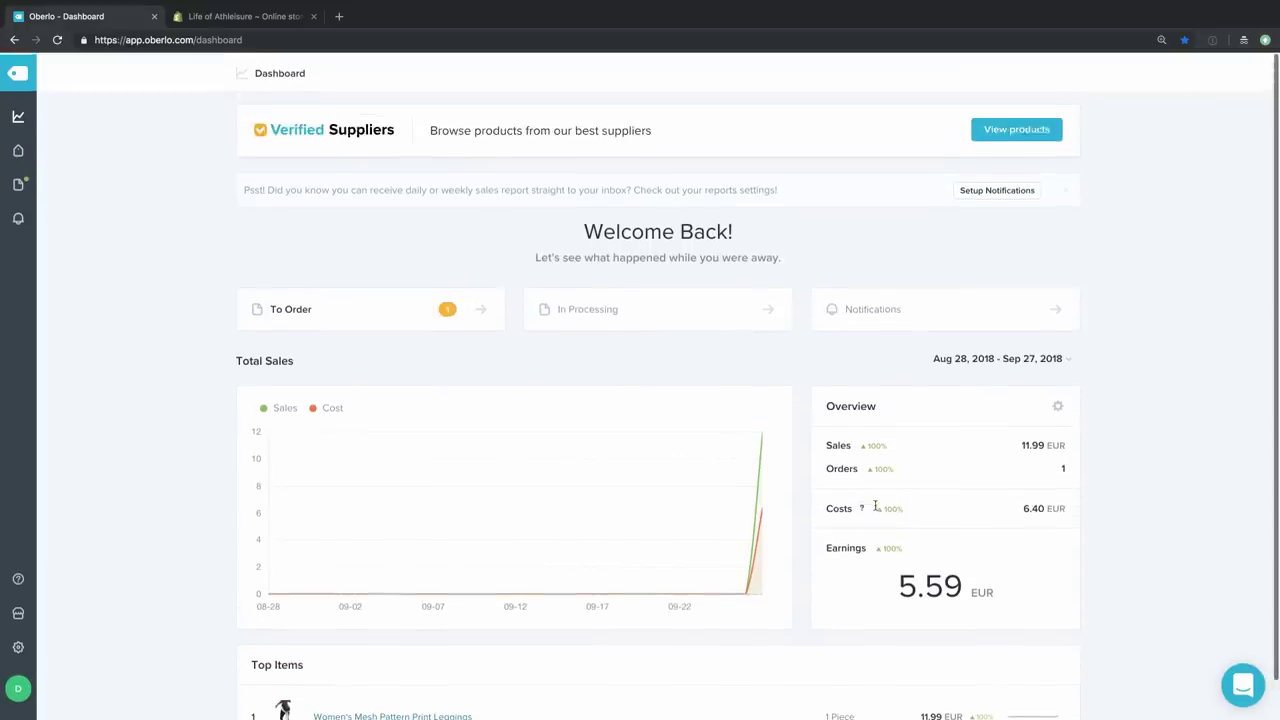
left_click(371, 307)
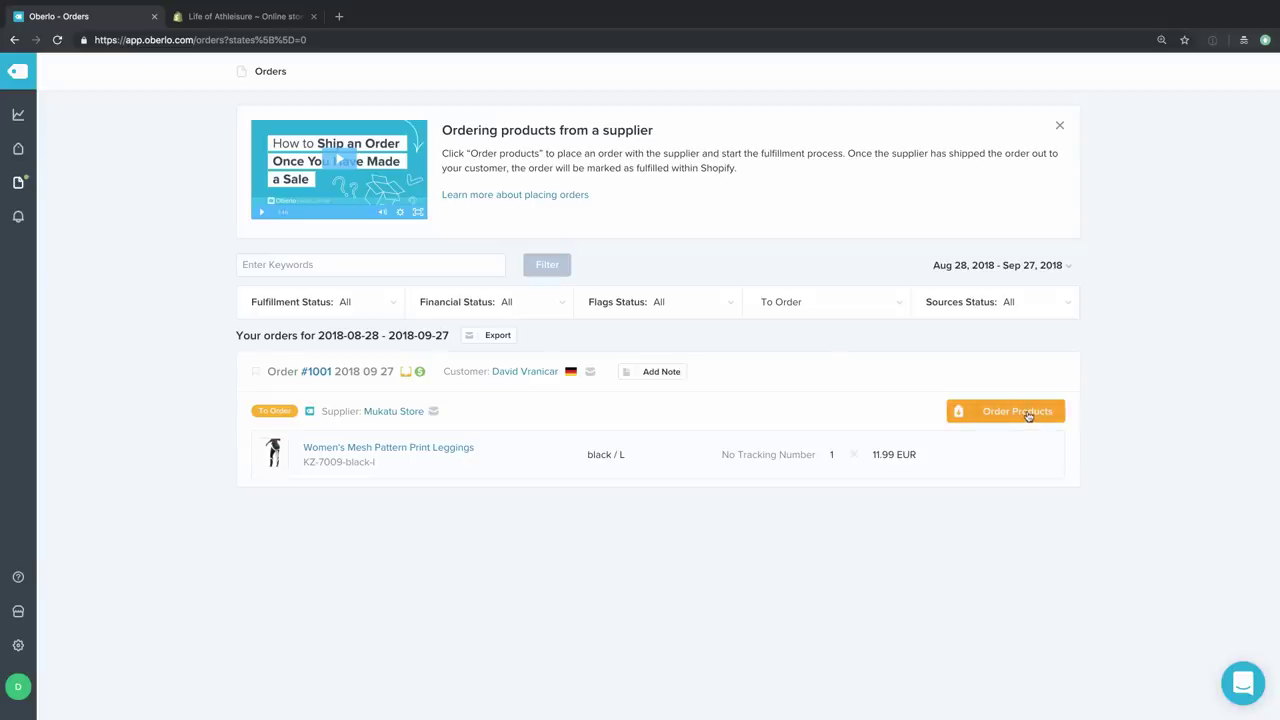
Enter the card number, expiry and cardholder name for order #1001, and stop remembering the card
left_click(1028, 416)
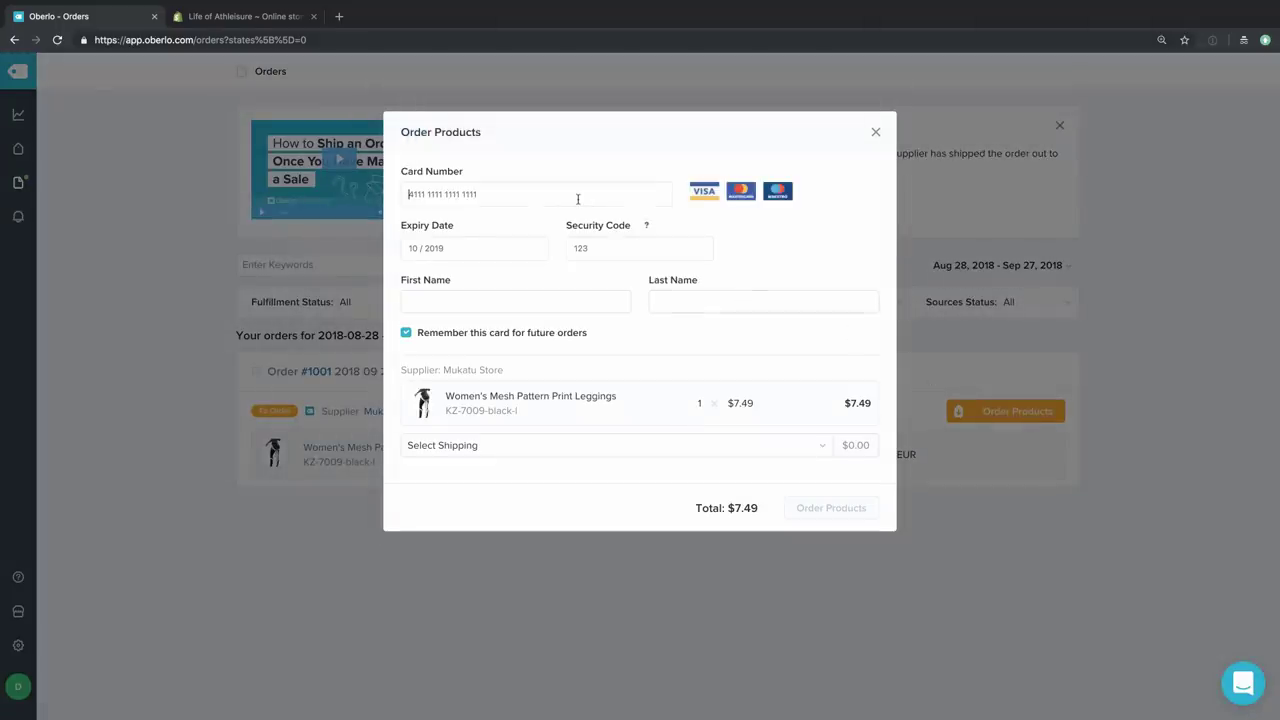
type("5555")
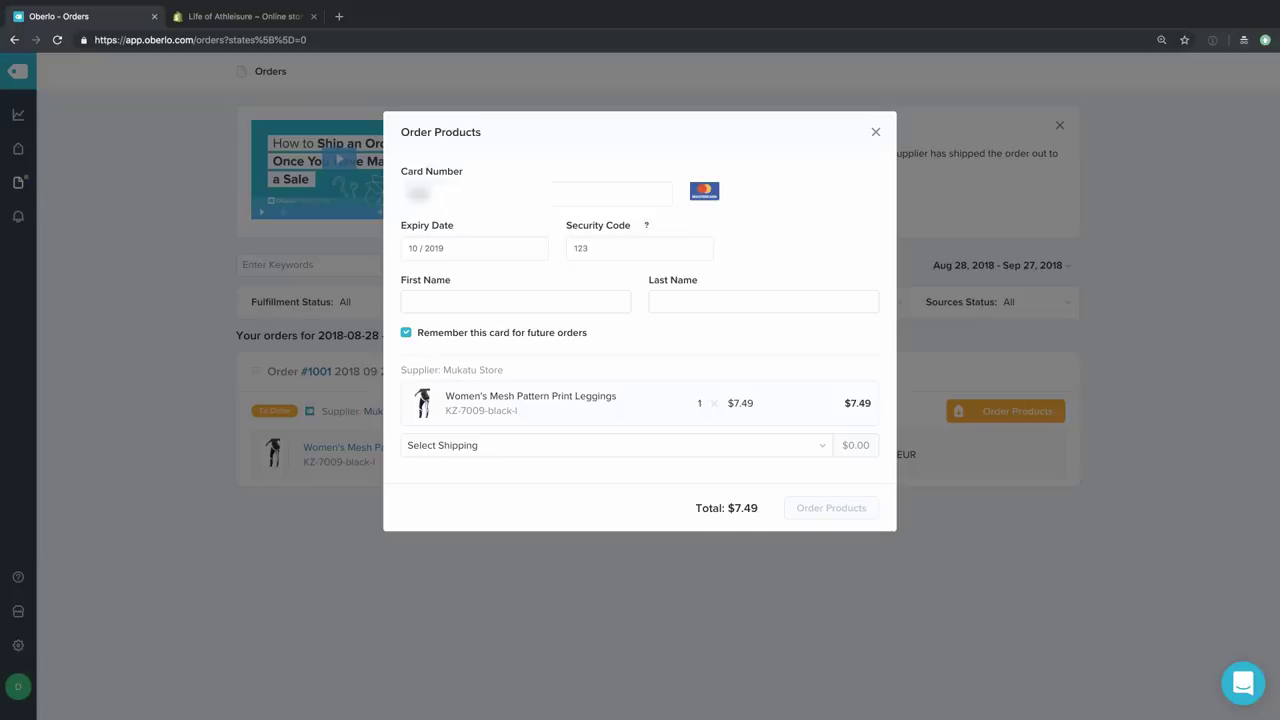
type("555555554444")
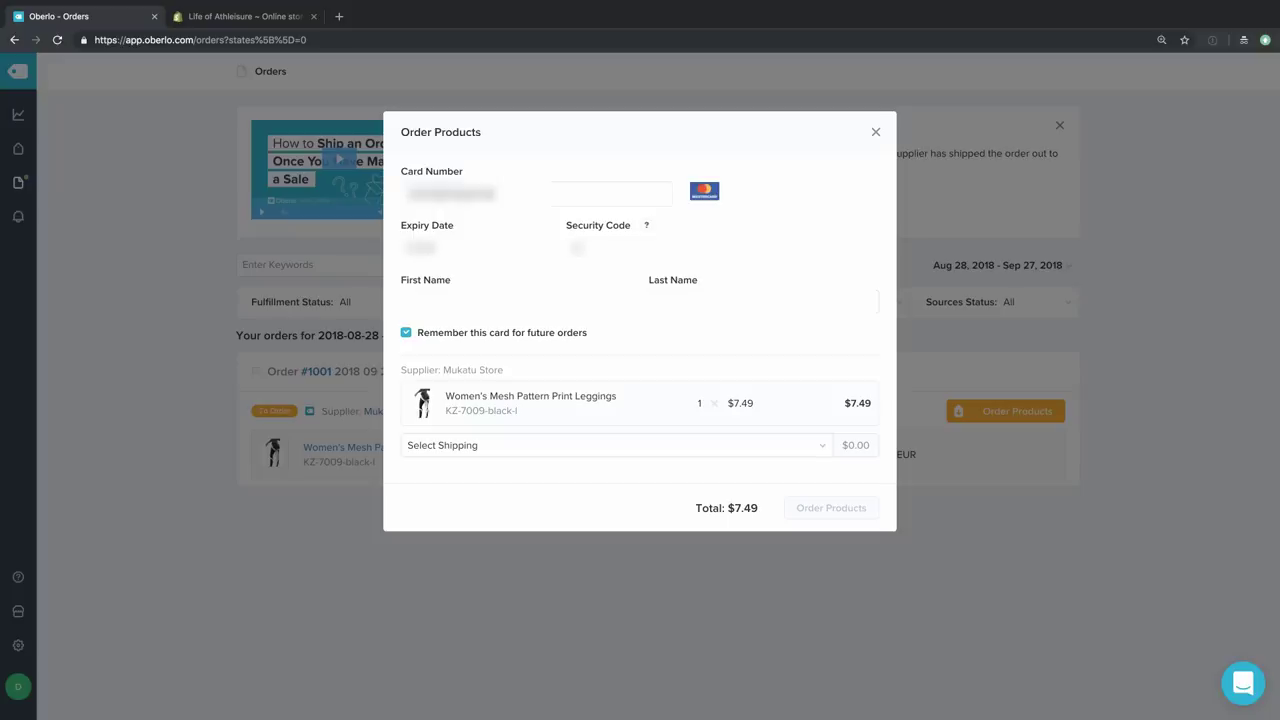
type("7")
left_click(522, 300)
type("ohn")
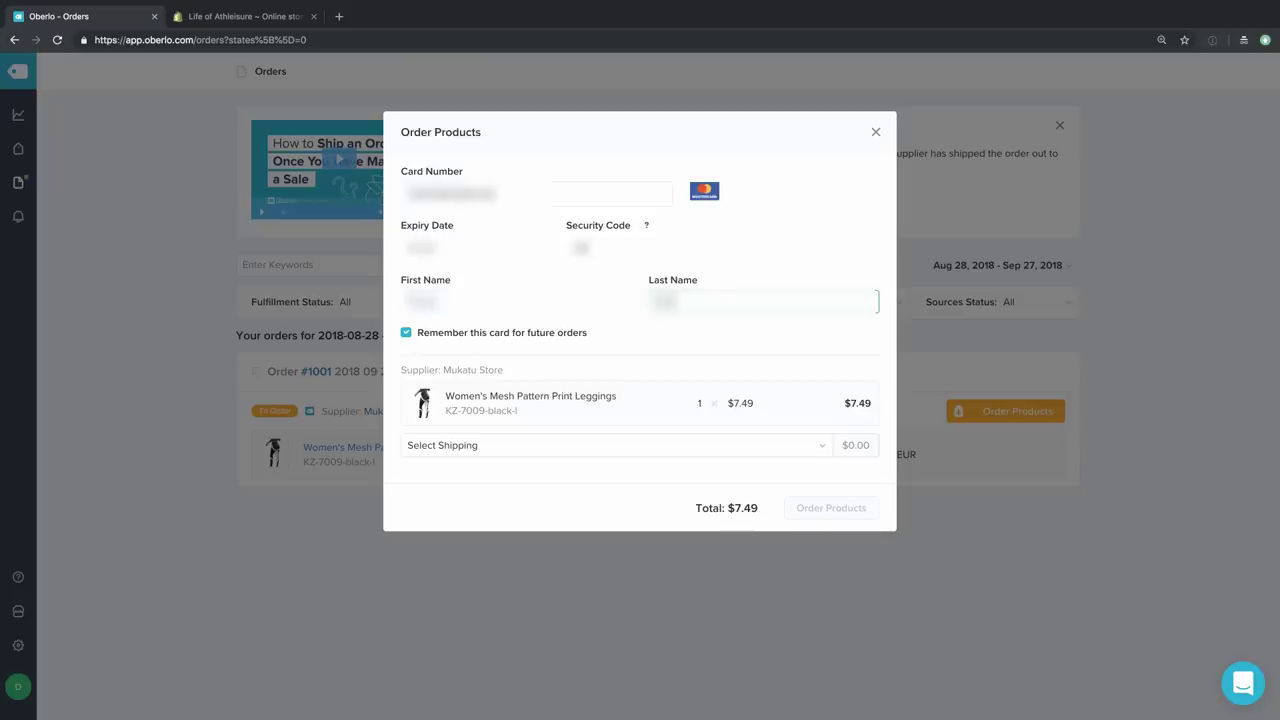
left_click(406, 333)
Choose ePacket shipping for a $8.99 total and submit the supplier order
left_click(755, 450)
left_click(747, 473)
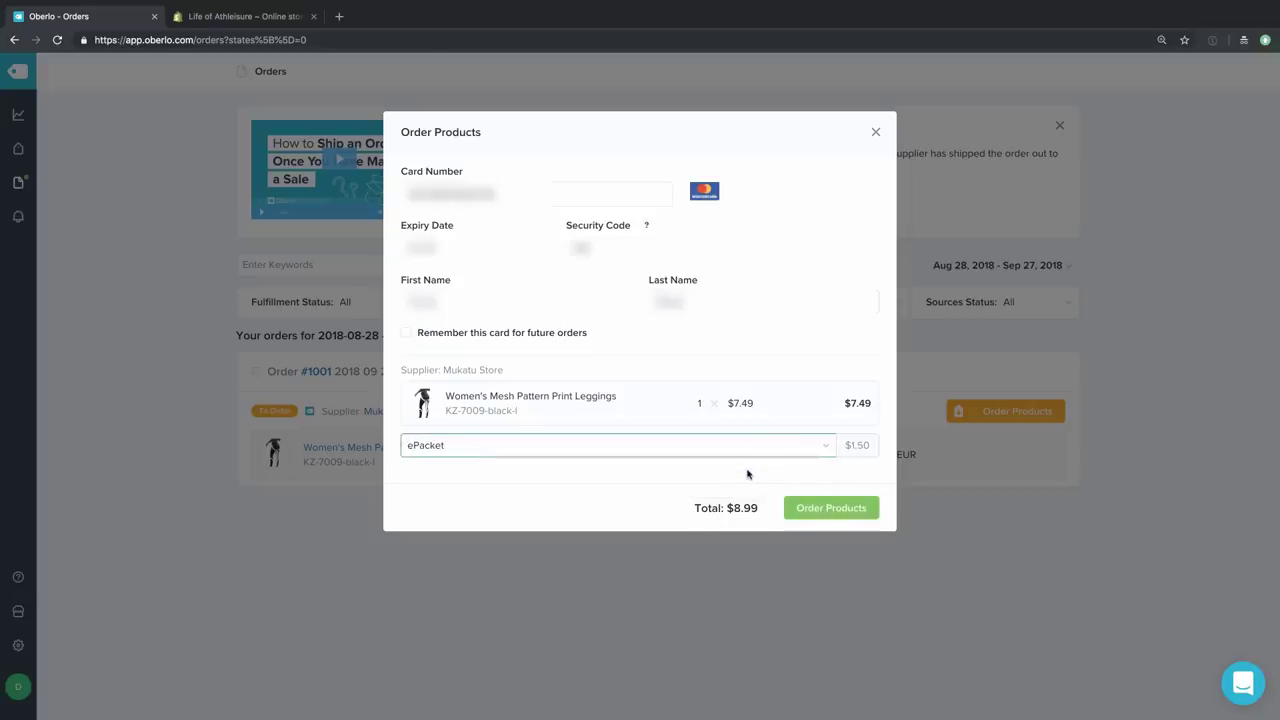
left_click(829, 446)
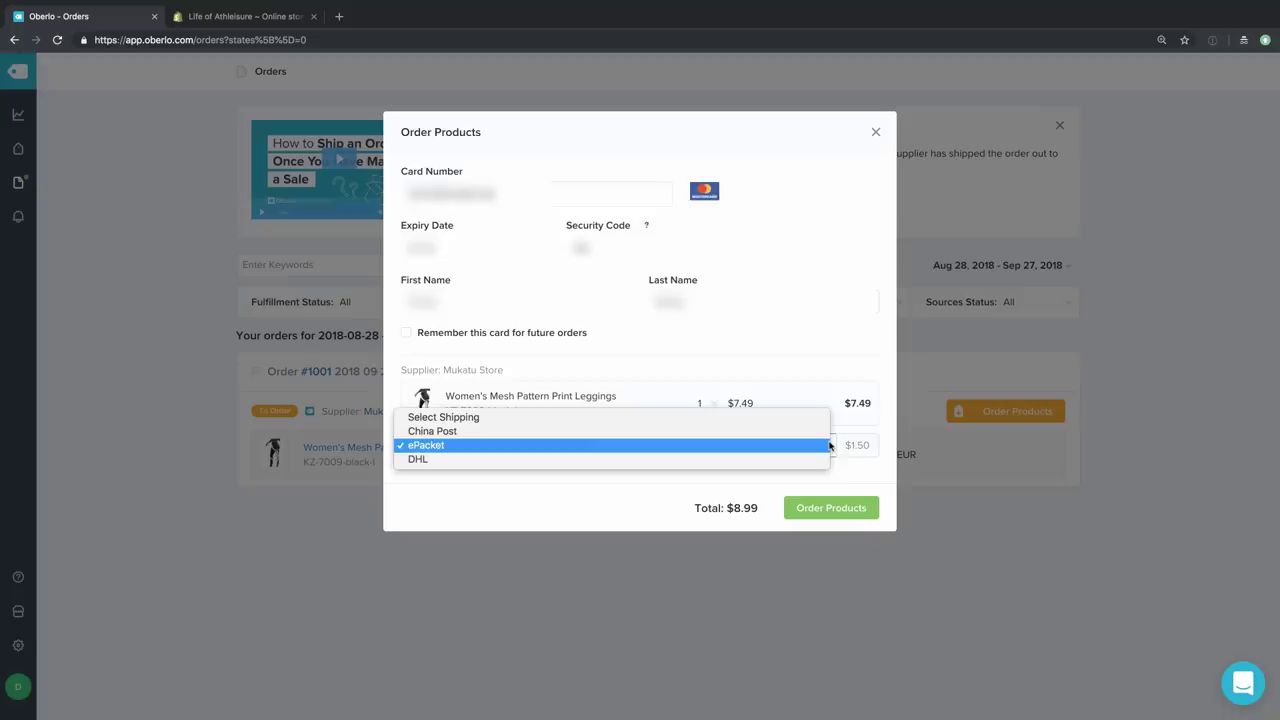
left_click(807, 460)
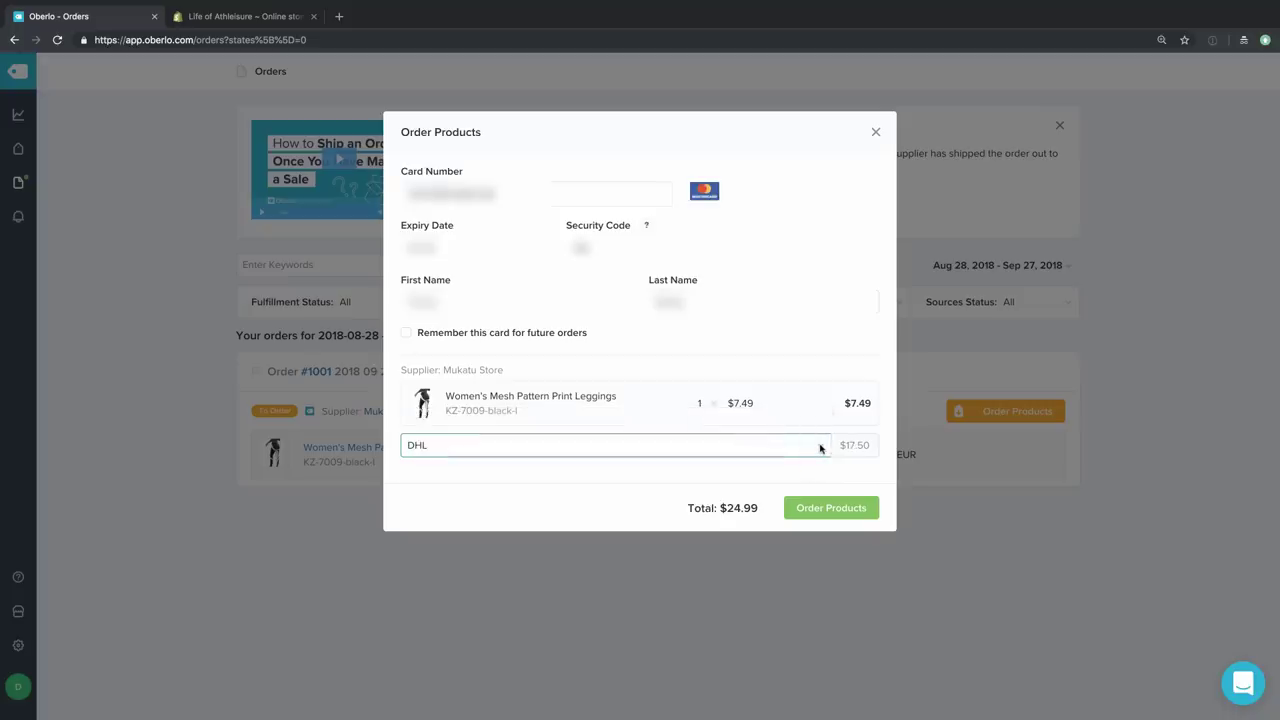
left_click(820, 448)
left_click(808, 431)
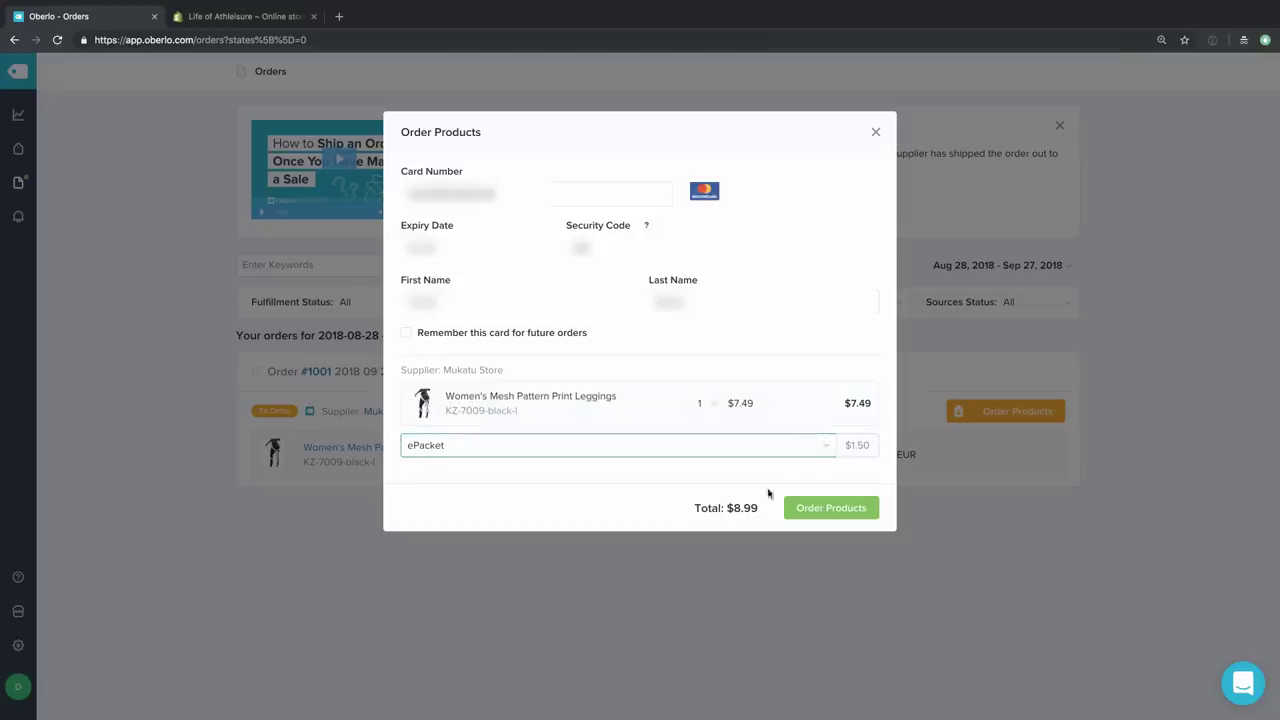
left_click(837, 507)
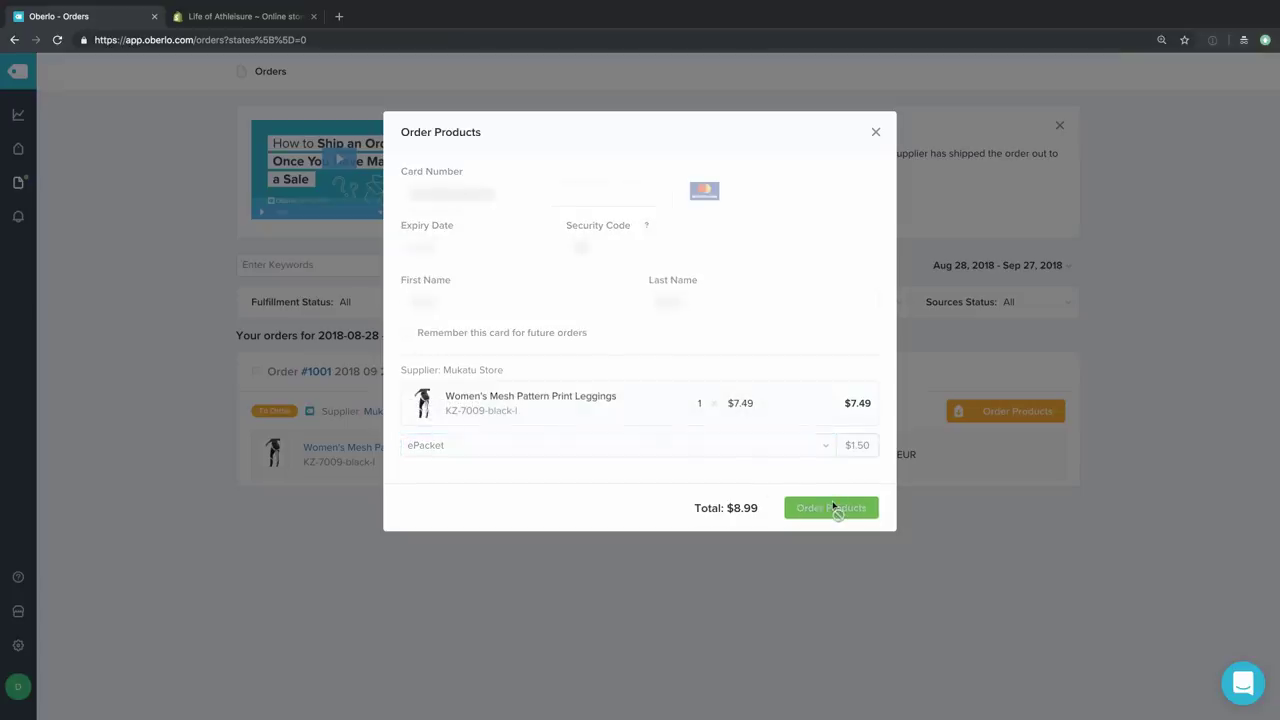